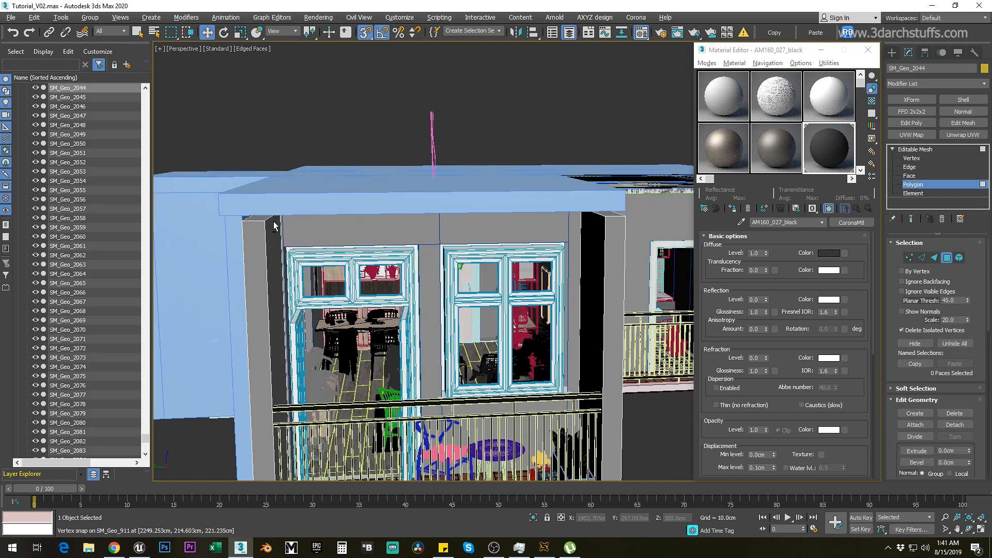
# Raise the top faces of the two balcony side columns with vertex snap to the roof's underside at Z 300 cm.
pyautogui.click(259, 182)
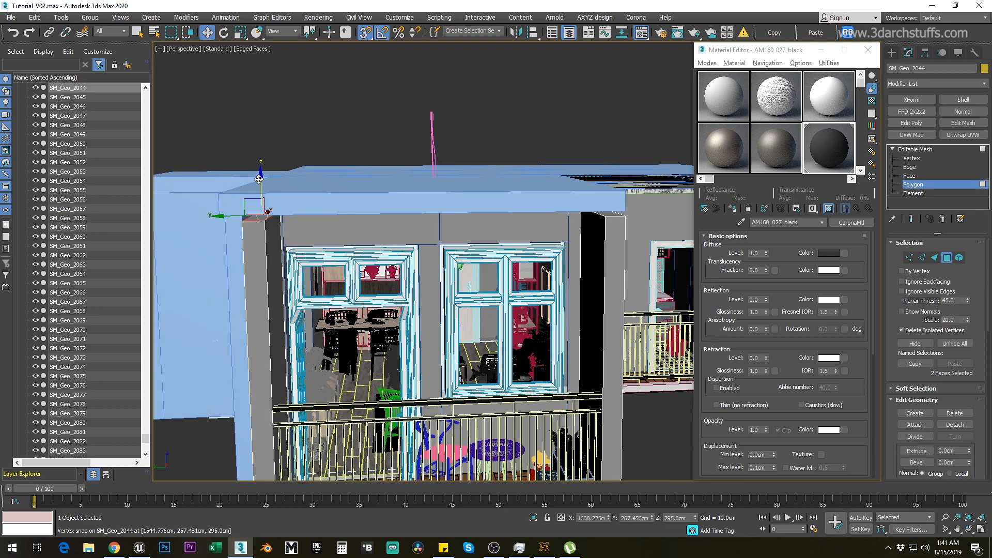
pyautogui.moveTo(220, 211); pyautogui.dragTo(536, 229)
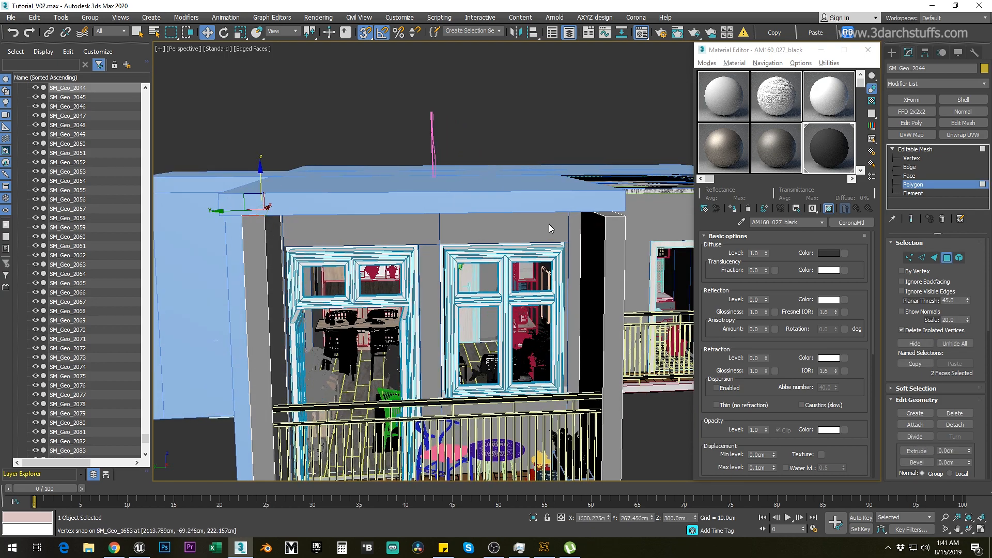
pyautogui.moveTo(607, 213)
pyautogui.mouseDown()
pyautogui.moveTo(604, 187)
pyautogui.moveTo(625, 209)
pyautogui.mouseUp()
pyautogui.keyDown('alt'); pyautogui.moveTo(511, 258); pyautogui.dragTo(488, 236, button='middle'); pyautogui.keyUp('alt')
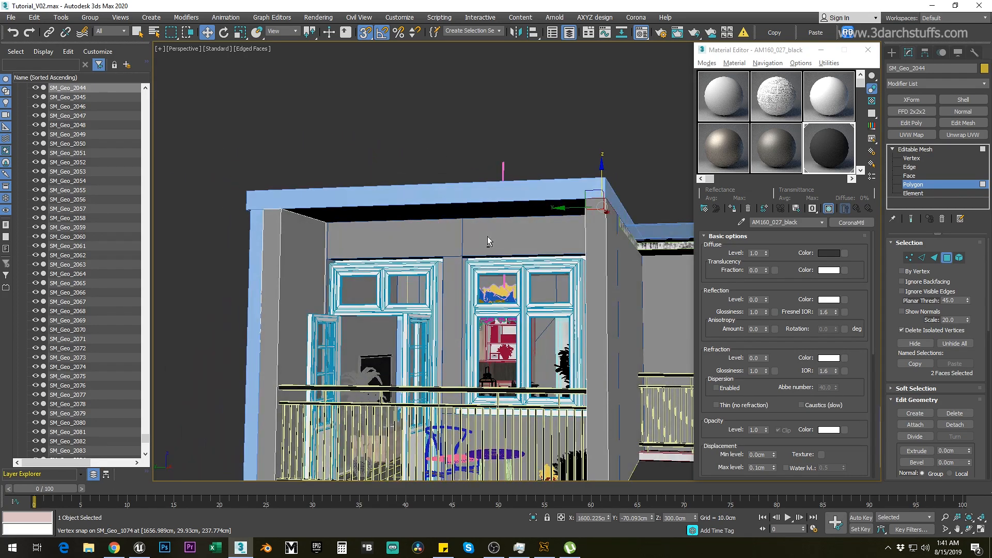
pyautogui.click(892, 150)
pyautogui.click(644, 166)
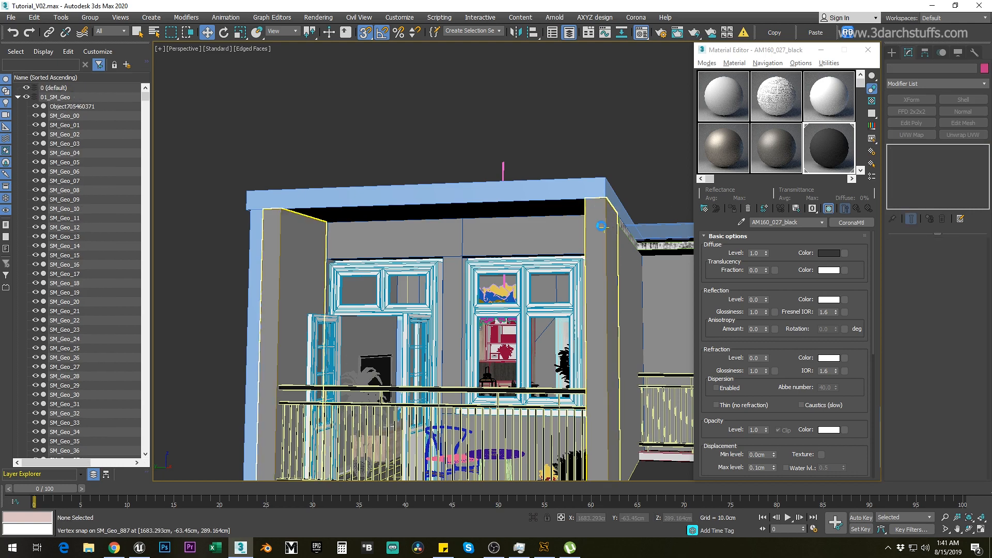
# Move the balcony columns (SM_Geo_2044) and the roof slab (Box002) into the Carrection layer and hide that layer.
pyautogui.click(603, 226)
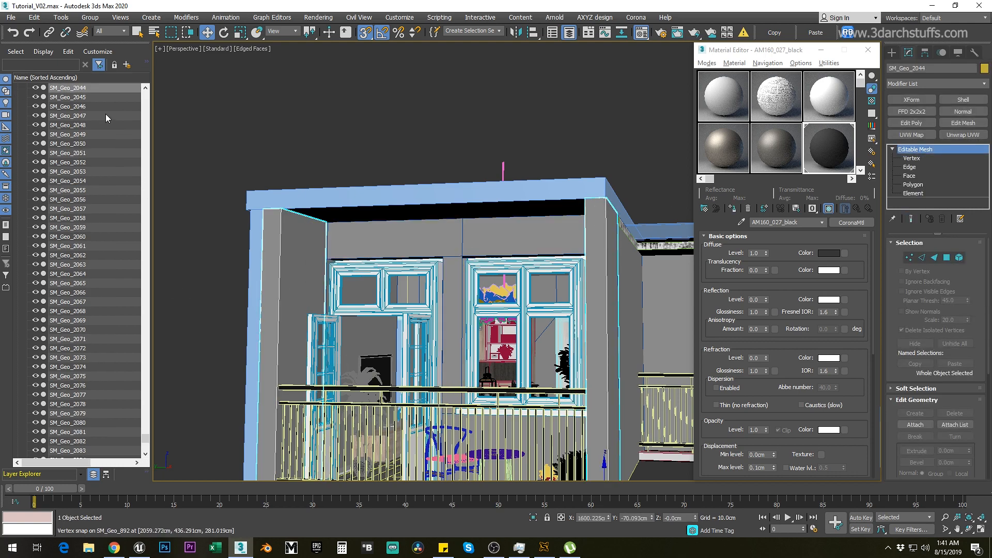
pyautogui.keyDown('ctrl'); pyautogui.click(254, 233); pyautogui.keyUp('ctrl')
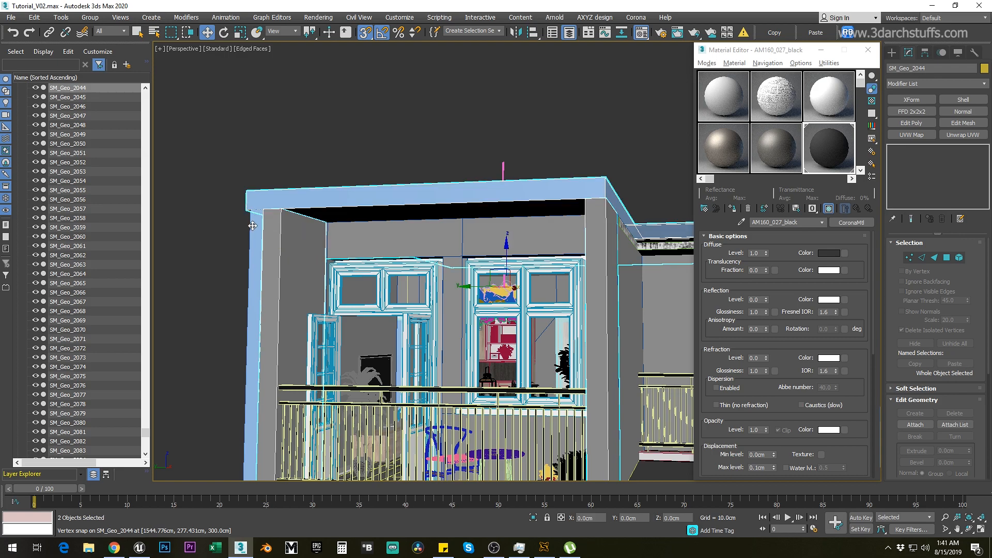
pyautogui.press('q')
pyautogui.scroll(-4, 271, 251)
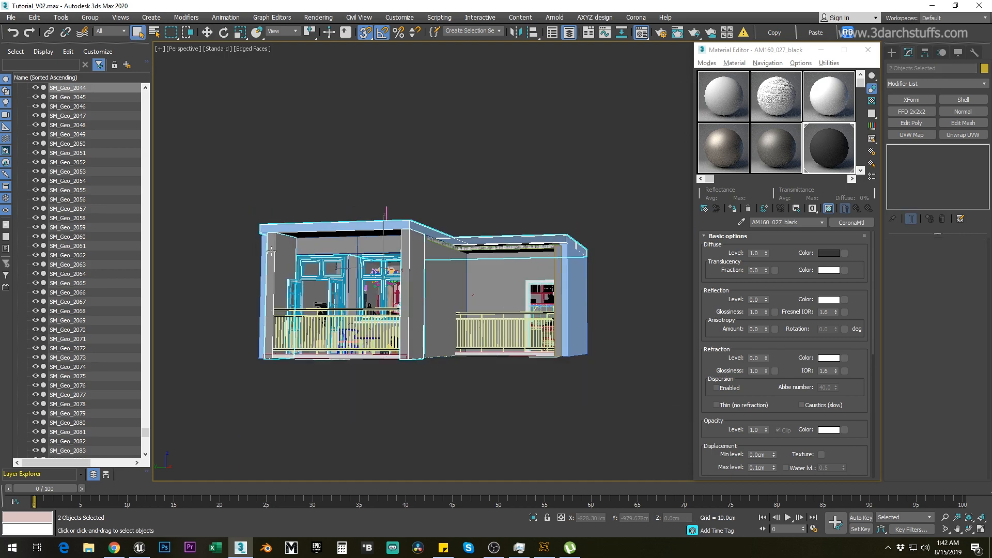
pyautogui.rightClick(82, 89)
pyautogui.moveTo(157, 114)
pyautogui.click(239, 118)
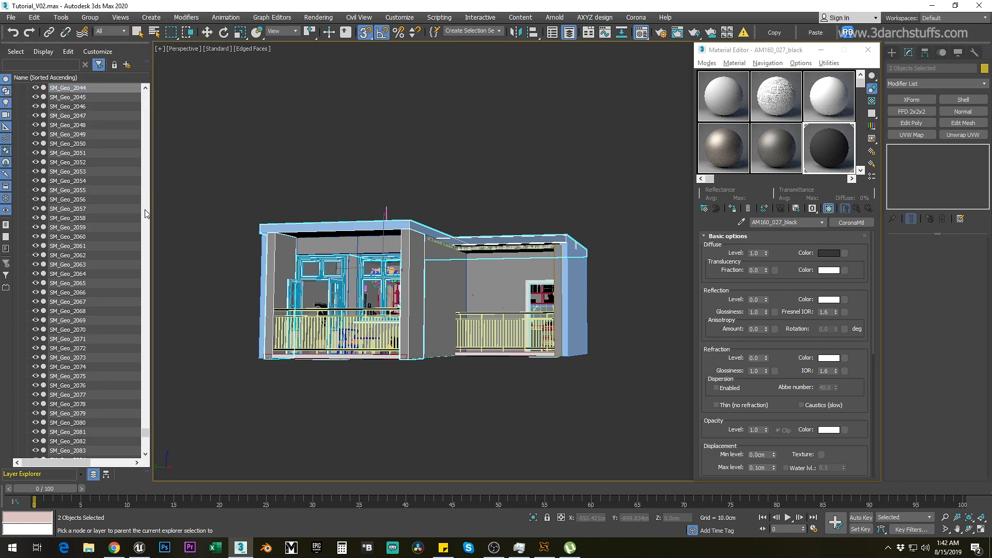
pyautogui.moveTo(145, 437); pyautogui.dragTo(146, 454)
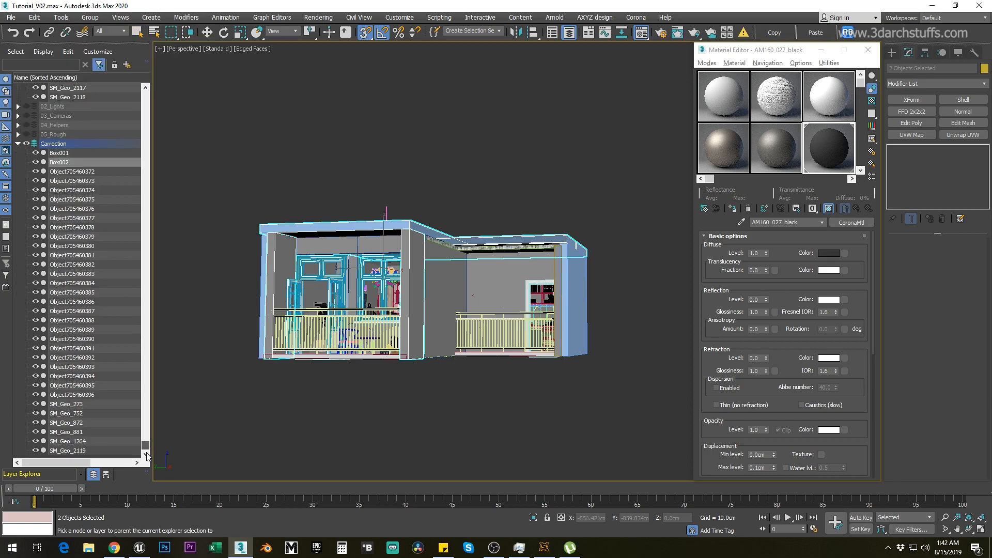
pyautogui.click(56, 143)
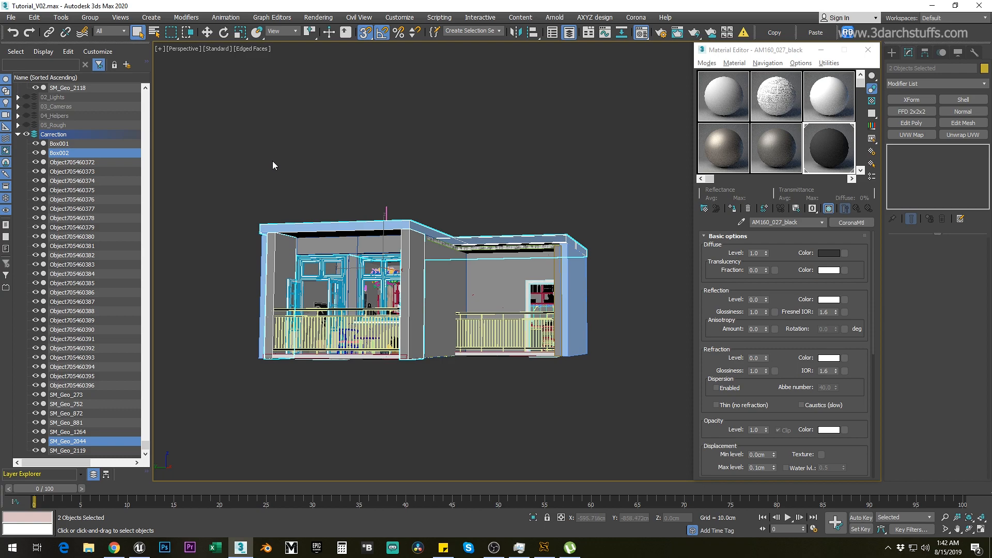
pyautogui.click(27, 132)
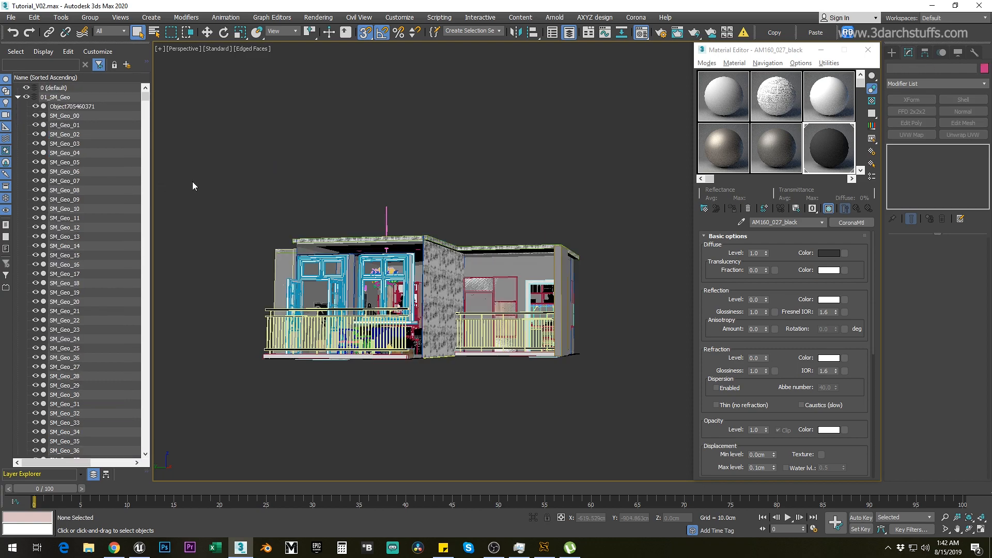
pyautogui.scroll(5, 305, 195)
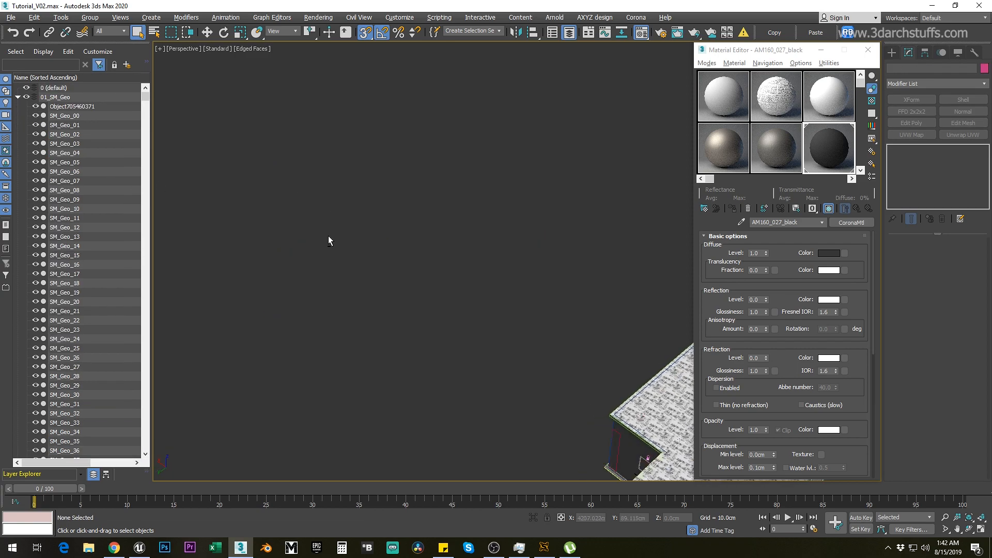
# Switch to Unreal Editor and delete the balcony column mesh SM_Geo_2044 from the level.
pyautogui.click(139, 548)
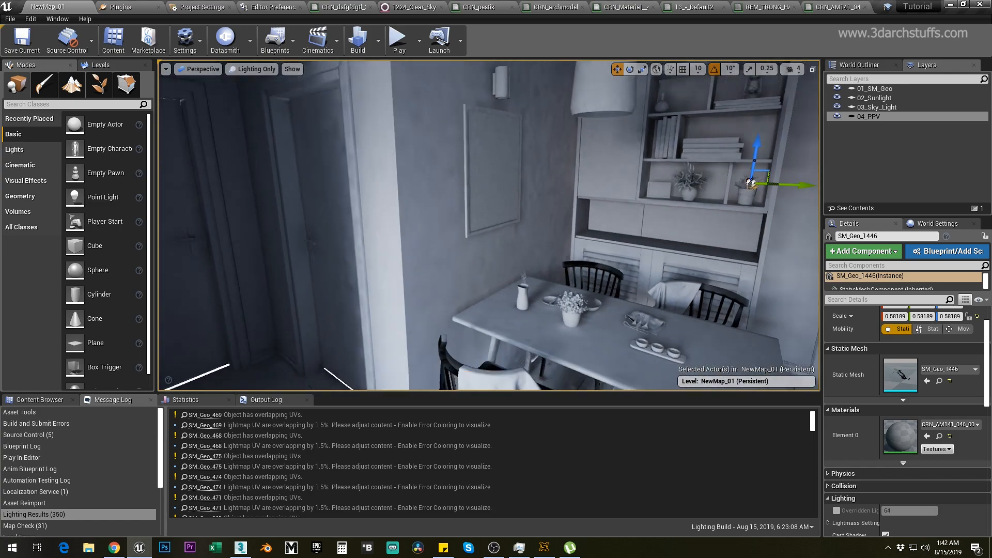
pyautogui.keyDown('alt'); pyautogui.moveTo(489, 225); pyautogui.dragTo(369, 225, button='right'); pyautogui.keyUp('alt')
pyautogui.keyDown('alt'); pyautogui.moveTo(369, 225); pyautogui.dragTo(424, 227); pyautogui.keyUp('alt')
pyautogui.click(482, 263)
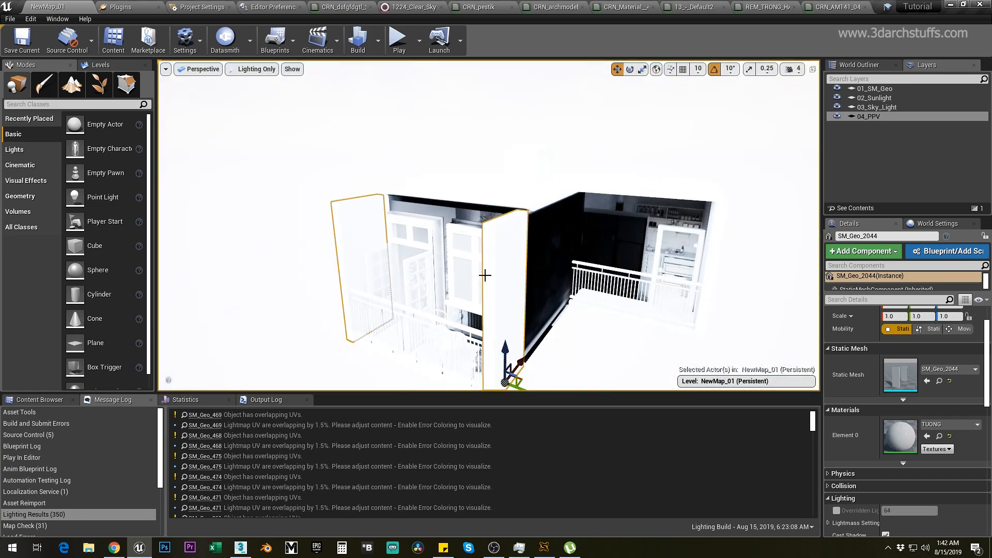
pyautogui.press('Delete')
pyautogui.click(539, 320)
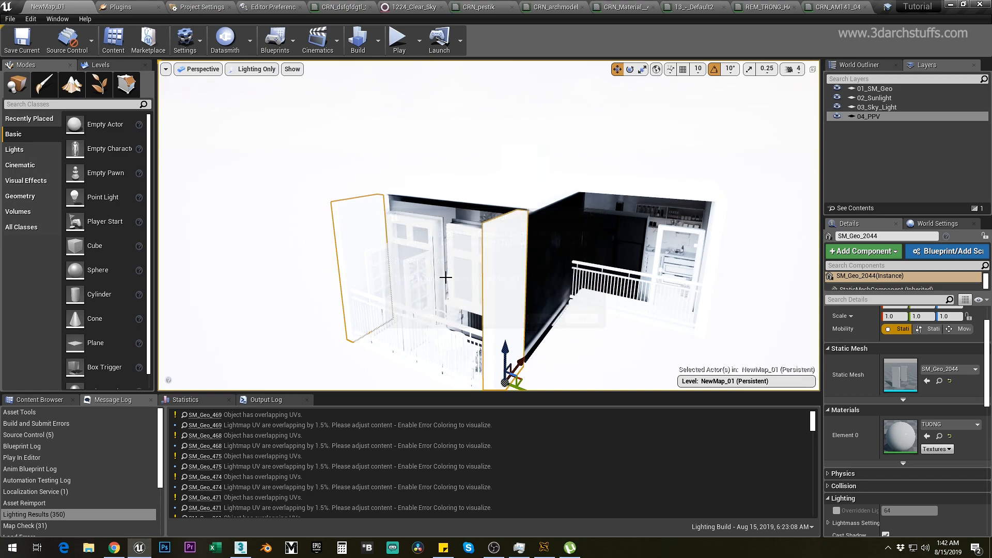
# Examine the balcony openings, the windows and the apartment interior in the lighting-only view.
pyautogui.scroll(3, 420, 248)
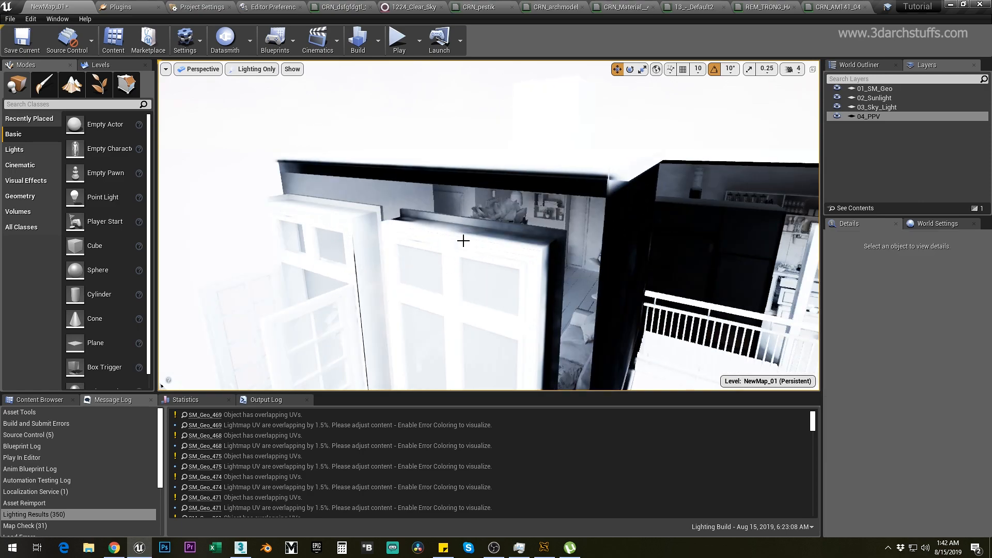
pyautogui.scroll(3, 485, 217)
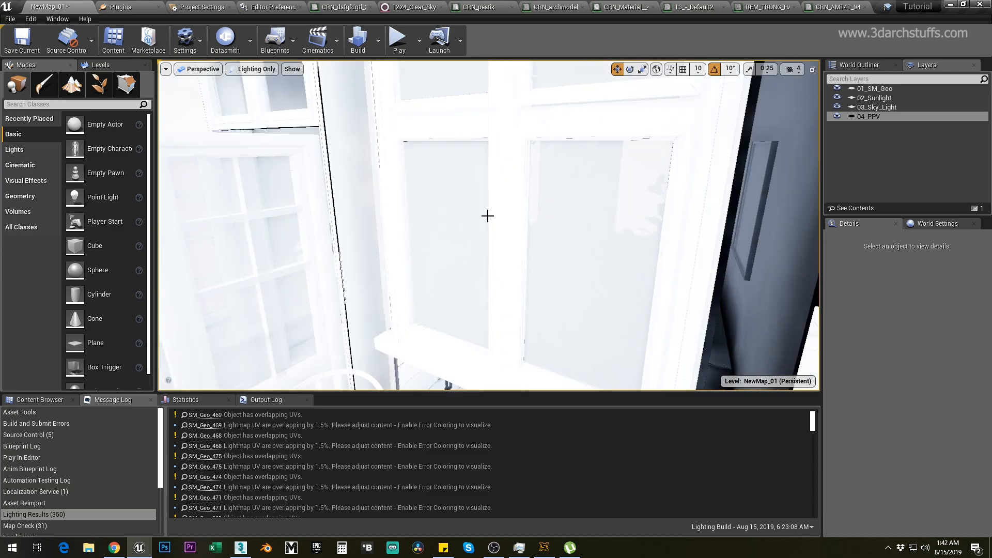
pyautogui.scroll(-1, 487, 215)
pyautogui.scroll(2, 483, 231)
pyautogui.scroll(4, 485, 223)
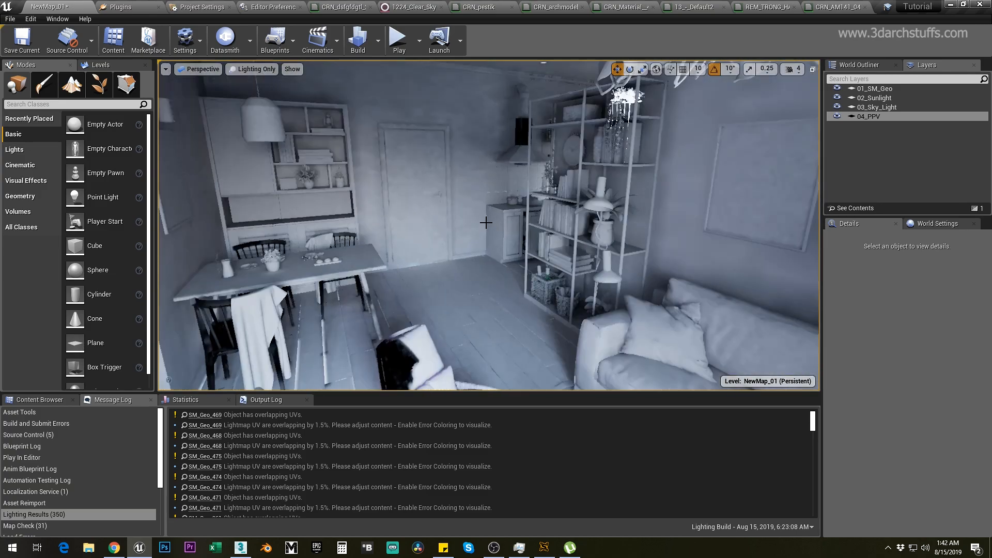
pyautogui.scroll(1, 486, 226)
pyautogui.moveTo(485, 231); pyautogui.dragTo(480, 208, button='right')
pyautogui.scroll(-2, 501, 225)
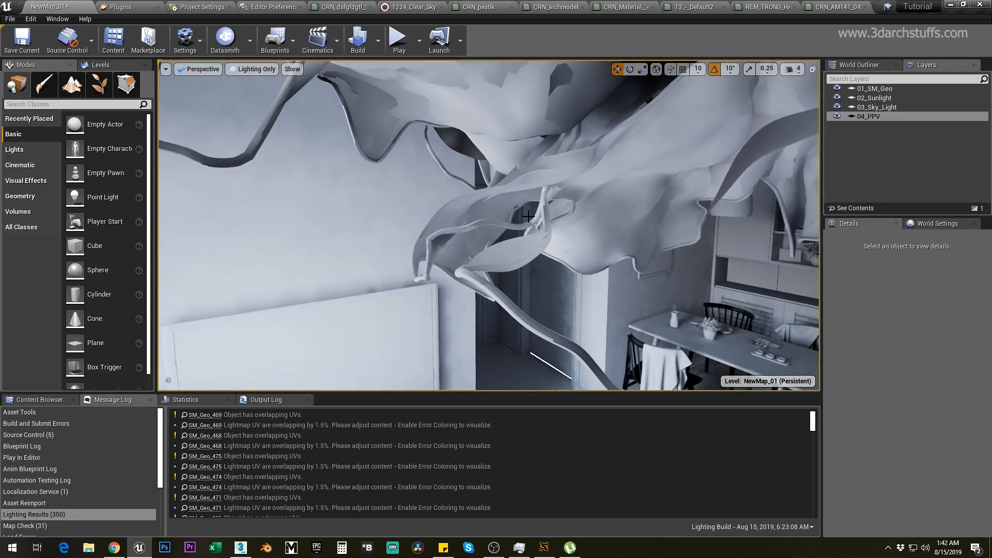
# Switch to 3ds Max, unhide all objects, collapse the 01_SM_Geo layer and show the Carrection layer.
pyautogui.click(241, 547)
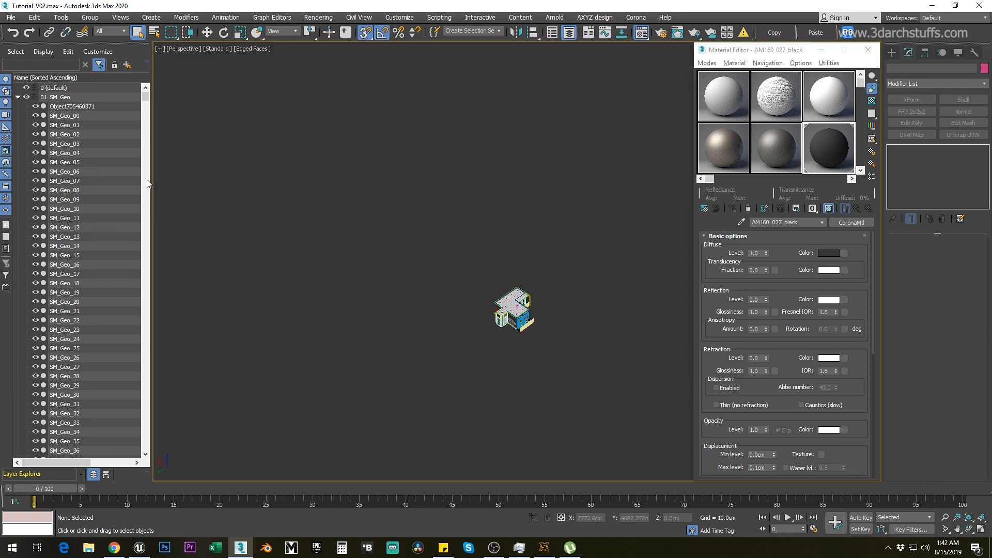
pyautogui.scroll(-5, 362, 335)
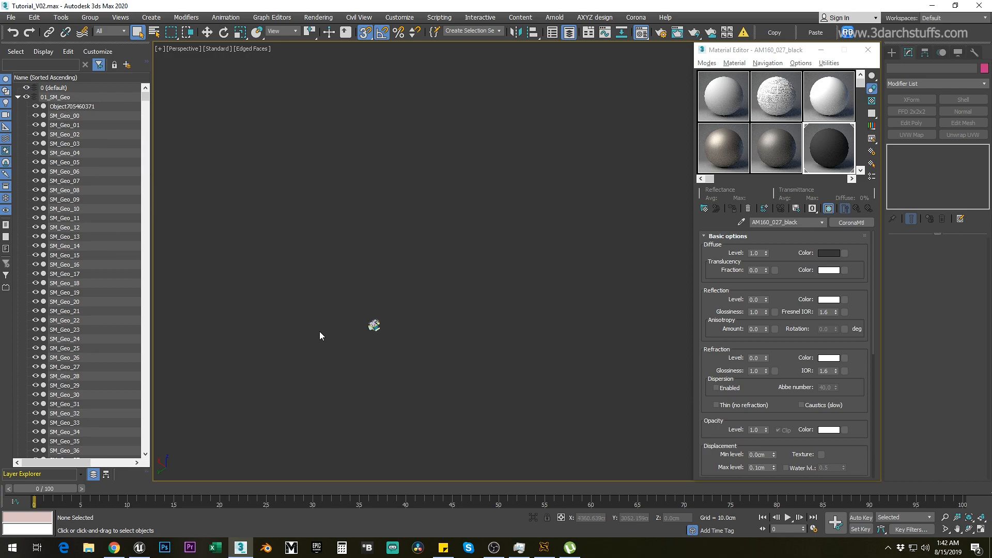
pyautogui.scroll(4, 338, 349)
pyautogui.rightClick(346, 340)
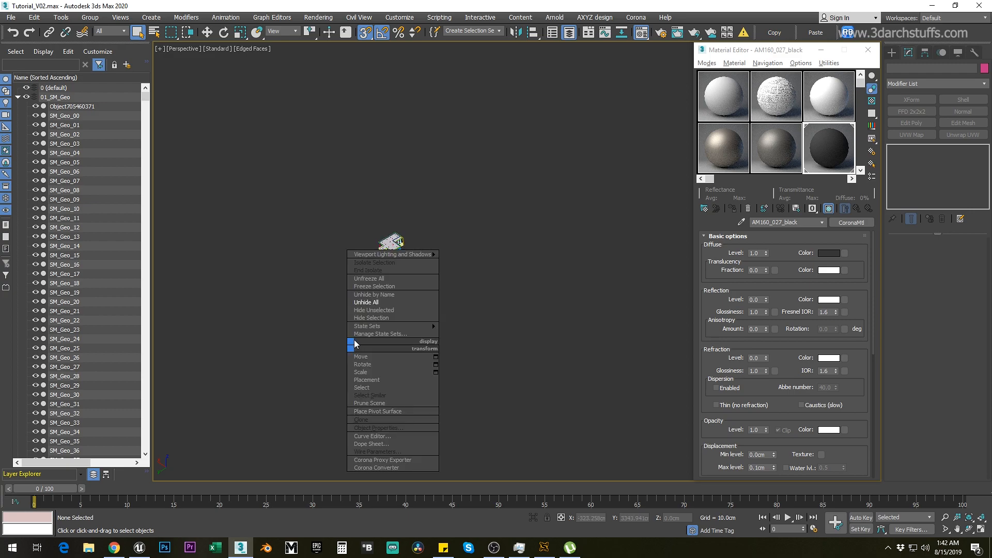
pyautogui.click(396, 302)
pyautogui.press('z')
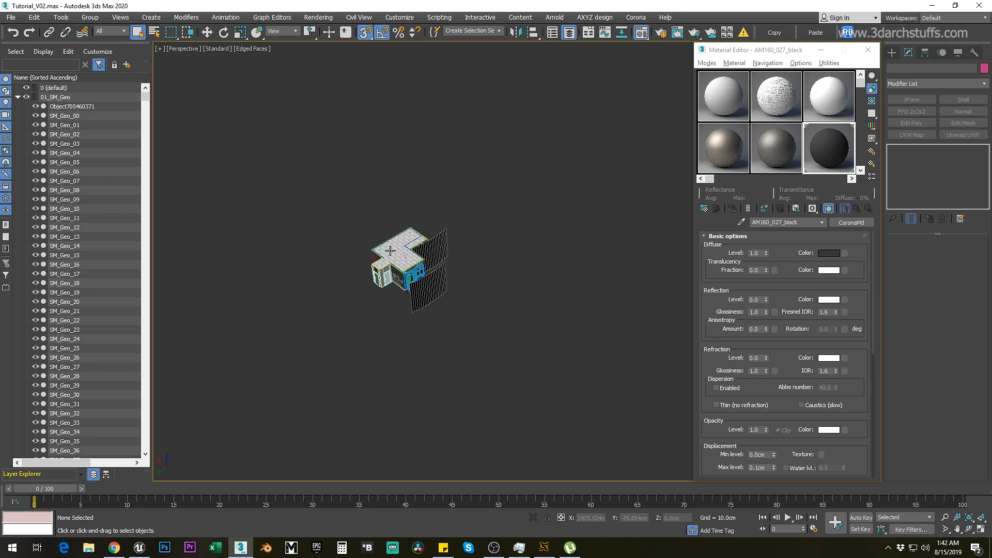
pyautogui.click(18, 97)
pyautogui.click(27, 144)
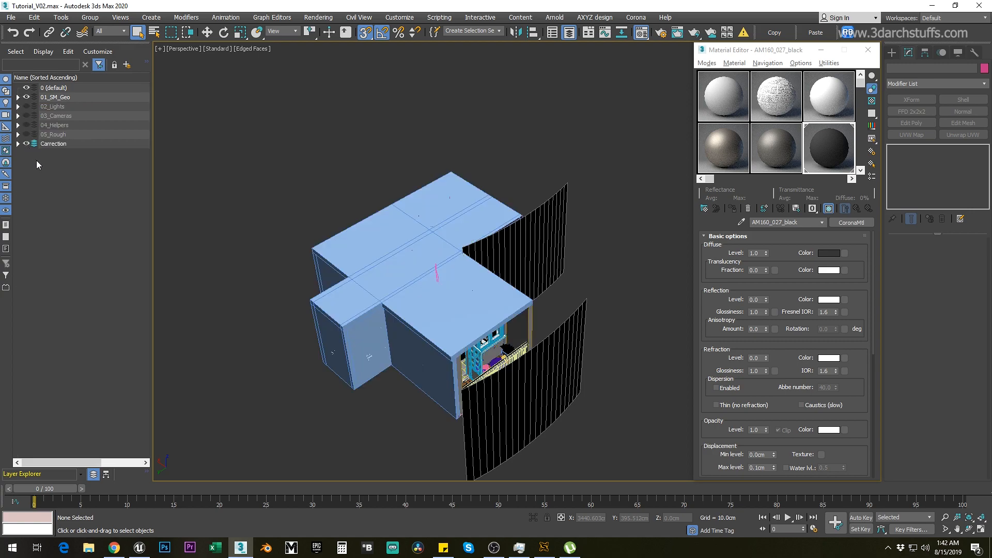
# Isolate the roof slab Box002 together with the outer wall box Box001.
pyautogui.moveTo(342, 179); pyautogui.dragTo(400, 125, button='middle')
pyautogui.click(454, 221)
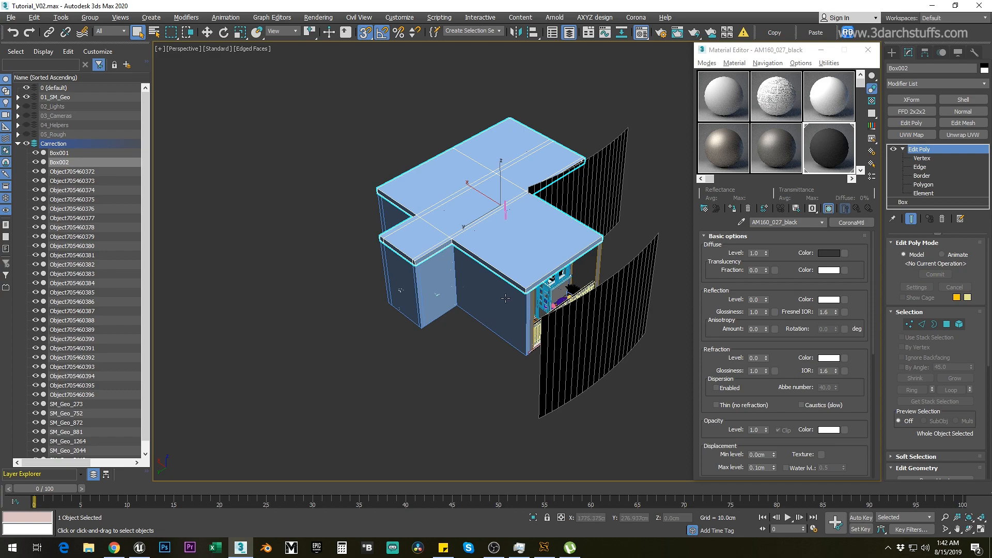
pyautogui.keyDown('alt'); pyautogui.moveTo(504, 299); pyautogui.dragTo(523, 296, button='middle'); pyautogui.keyUp('alt')
pyautogui.keyDown('ctrl'); pyautogui.click(545, 271); pyautogui.keyUp('ctrl')
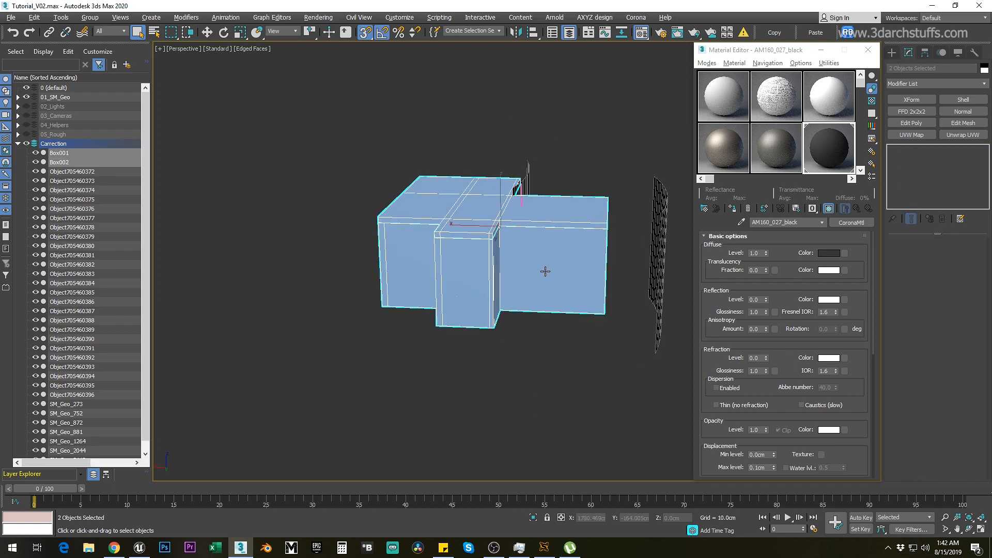
pyautogui.scroll(6, 532, 320)
pyautogui.scroll(-6, 532, 319)
pyautogui.click(494, 365)
# Bridge the upper and lower edges across the first open strip on the roof slab's balcony side.
pyautogui.click(432, 184)
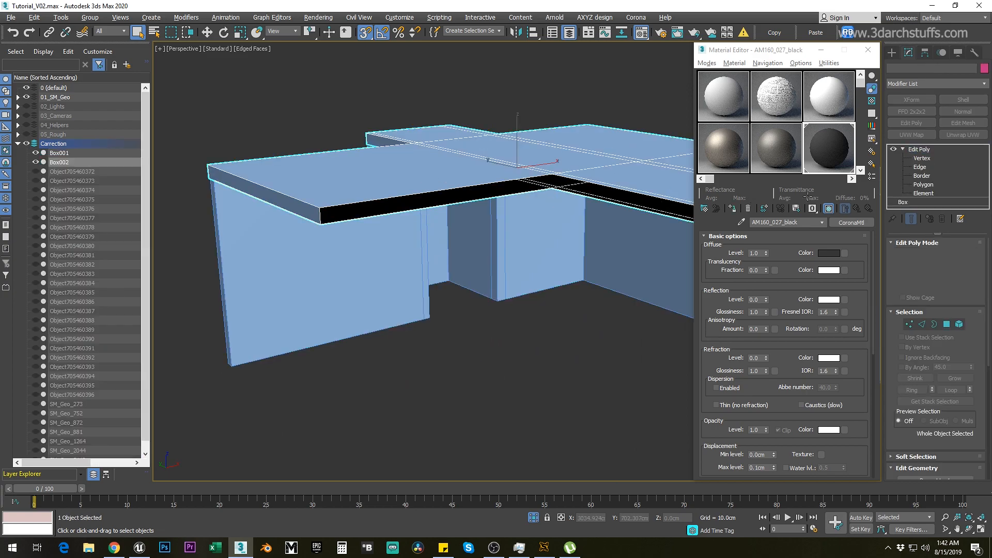
pyautogui.click(919, 167)
pyautogui.doubleClick(453, 187)
pyautogui.click(454, 189)
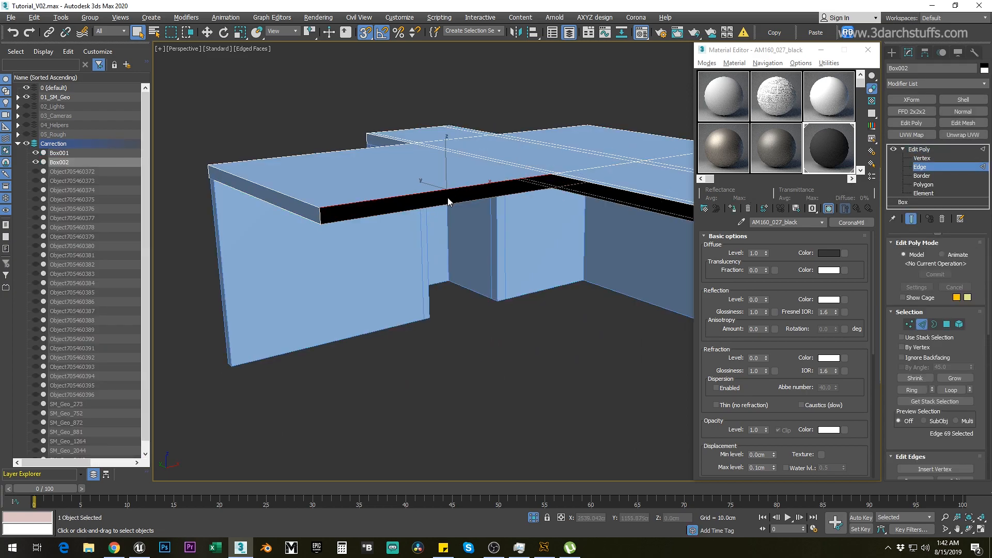
pyautogui.keyDown('ctrl'); pyautogui.click(445, 204); pyautogui.keyUp('ctrl')
pyautogui.moveTo(892, 431); pyautogui.dragTo(900, 327)
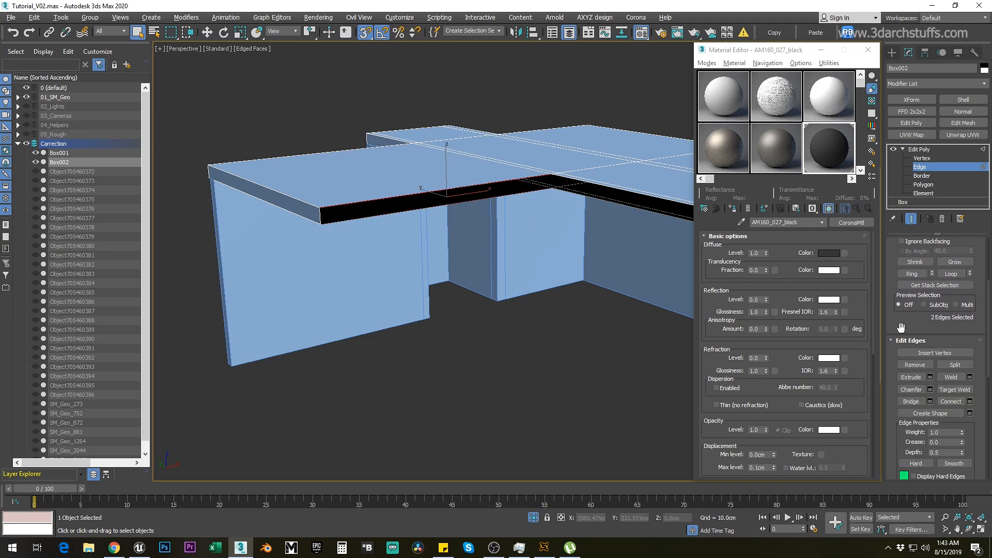
pyautogui.click(906, 402)
# Bridge the upper and lower edges across the adjoining open strip at the roof slab's inner corner and leave edge editing.
pyautogui.keyDown('alt'); pyautogui.moveTo(610, 300); pyautogui.dragTo(471, 310, button='middle'); pyautogui.keyUp('alt')
pyautogui.click(472, 253)
pyautogui.keyDown('ctrl'); pyautogui.click(466, 263); pyautogui.keyUp('ctrl')
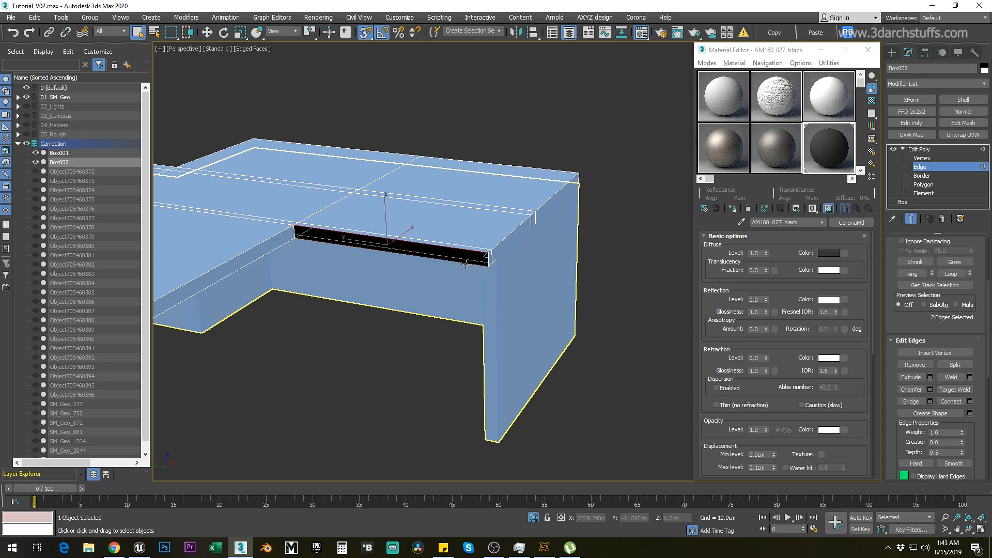
pyautogui.click(910, 402)
pyautogui.keyDown('alt'); pyautogui.moveTo(537, 331); pyautogui.dragTo(484, 336, button='middle'); pyautogui.keyUp('alt')
pyautogui.click(917, 150)
# Clone the roof slab as a copy named Box003 down to the base of the walls at Z 0.5 cm.
pyautogui.moveTo(655, 218); pyautogui.dragTo(677, 174, button='middle')
pyautogui.press('w')
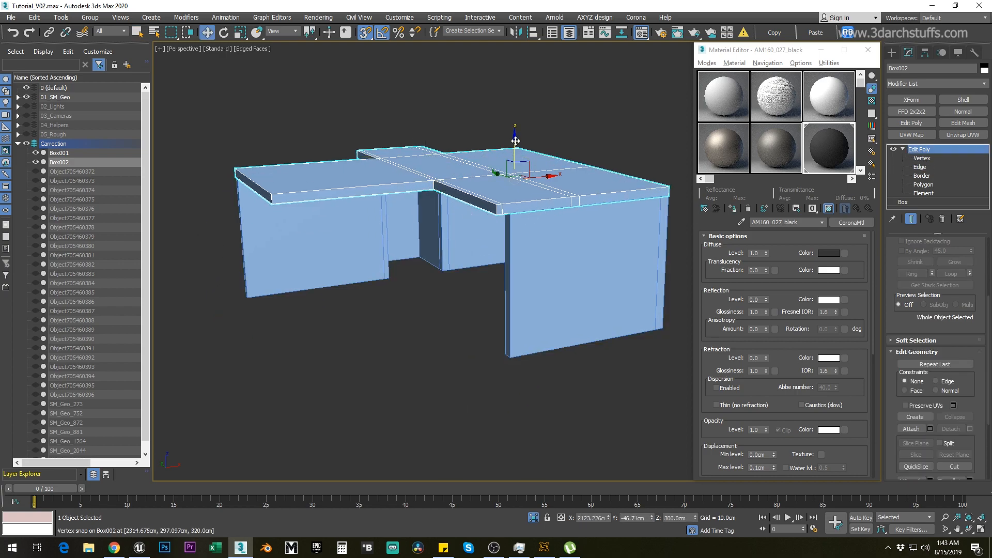
pyautogui.moveTo(516, 140); pyautogui.dragTo(515, 357)
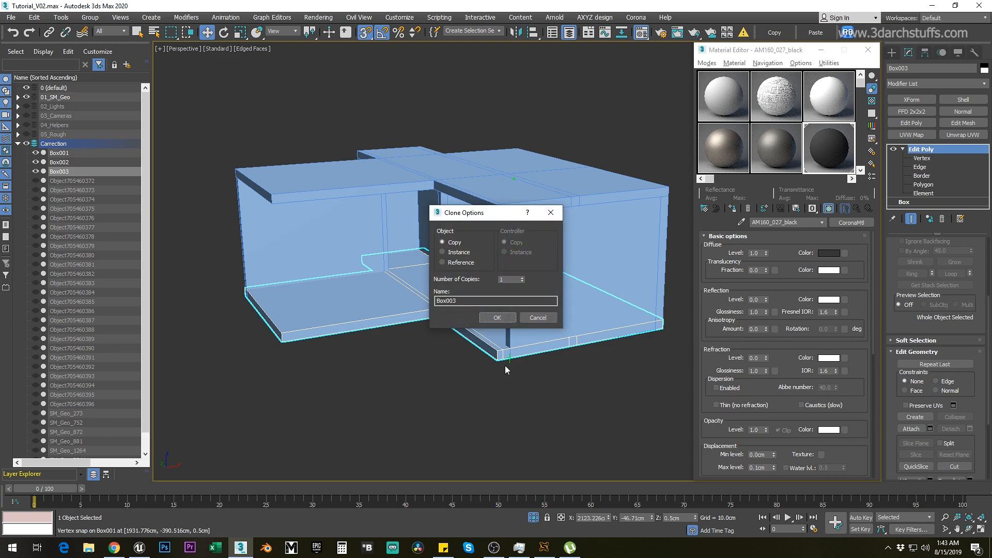
pyautogui.click(497, 318)
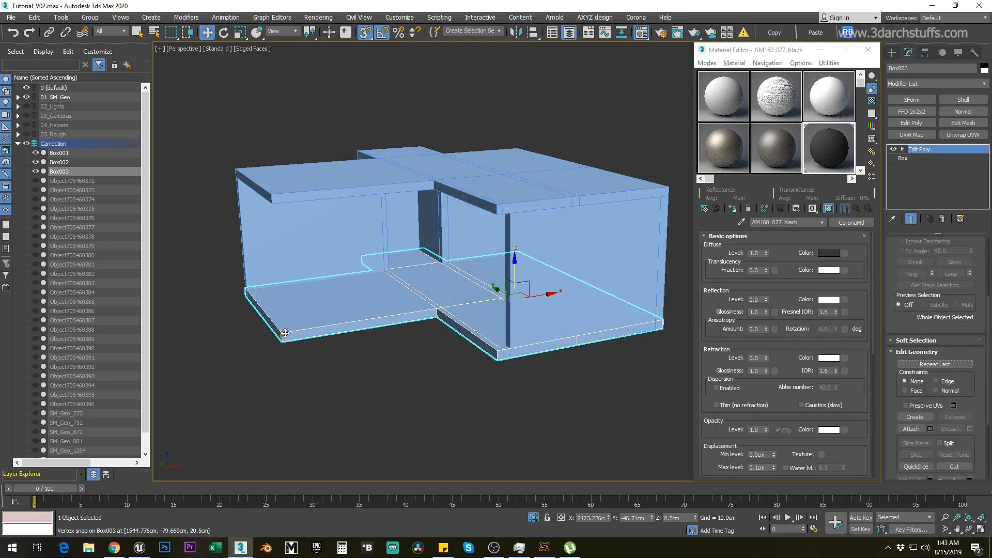
# Lower the copied floor slab with vertex snap to Z -19.5 cm and bring the whole scene back from isolation.
pyautogui.moveTo(283, 345)
pyautogui.mouseDown()
pyautogui.moveTo(284, 362)
pyautogui.moveTo(283, 350)
pyautogui.mouseUp()
pyautogui.keyDown('alt'); pyautogui.moveTo(310, 364); pyautogui.dragTo(373, 368, button='middle'); pyautogui.keyUp('alt')
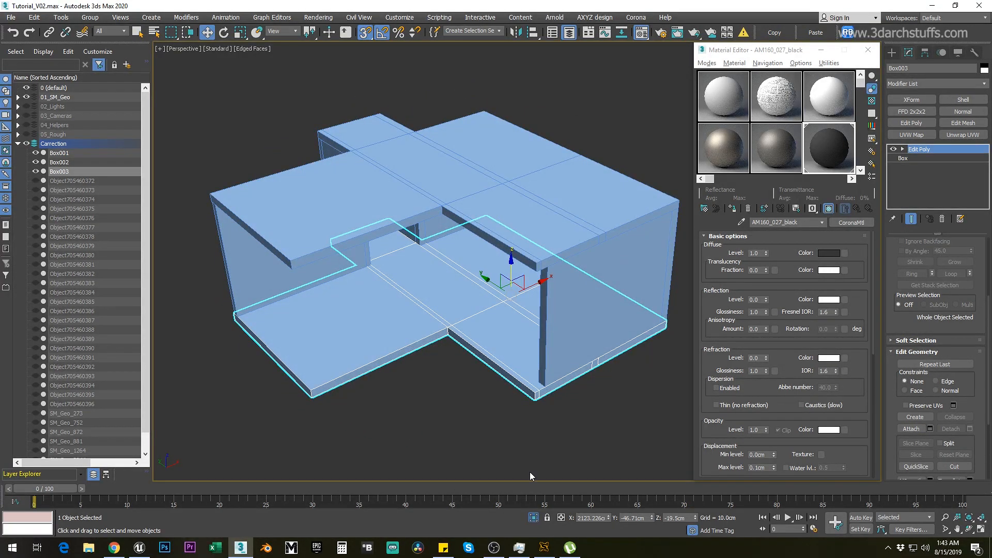
pyautogui.click(533, 517)
pyautogui.keyDown('alt'); pyautogui.moveTo(536, 352); pyautogui.dragTo(408, 325, button='middle'); pyautogui.keyUp('alt')
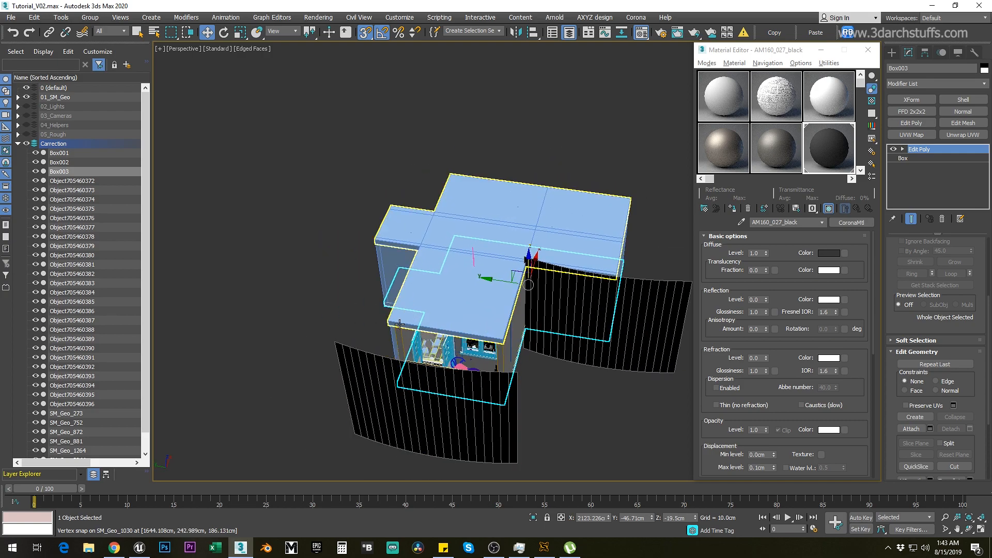
pyautogui.click(336, 297)
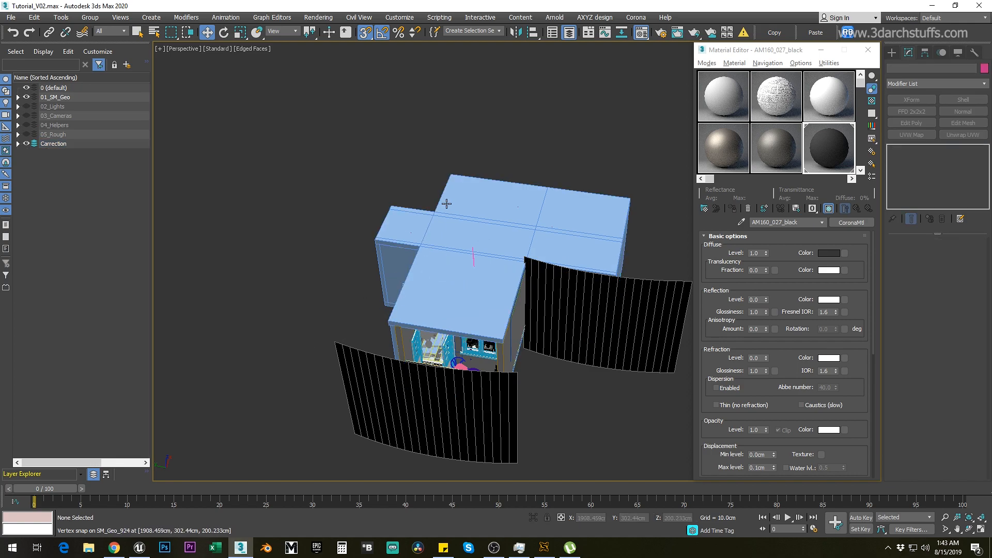
pyautogui.click(540, 309)
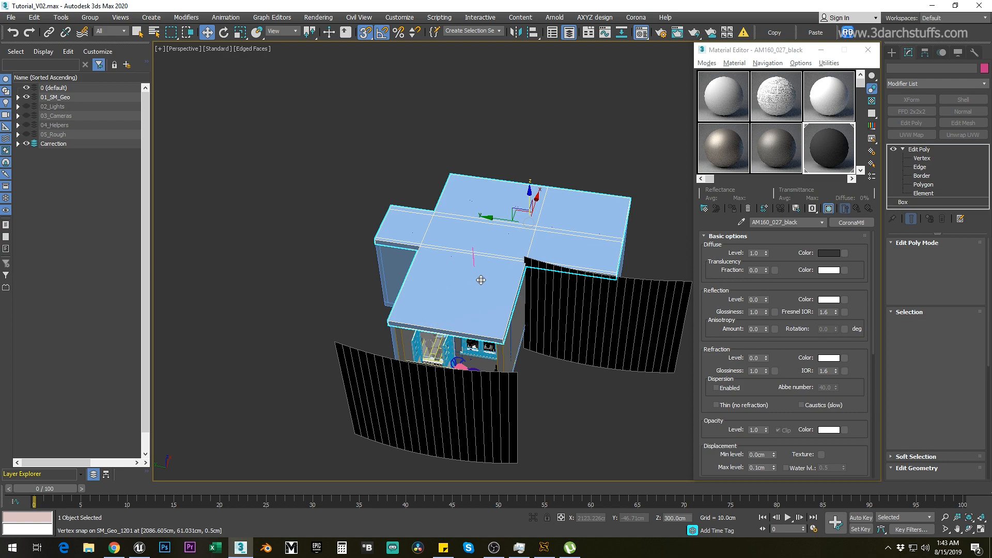
# Switch to Unreal Engine and examine the baked interior for light leaks under the doors, along the walls and in the kitchen.
pyautogui.click(140, 548)
pyautogui.moveTo(427, 334); pyautogui.dragTo(248, 310, button='right')
pyautogui.moveTo(458, 256)
pyautogui.mouseDown(button='right')
pyautogui.moveTo(444, 248)
pyautogui.moveTo(458, 256)
pyautogui.mouseUp(button='right')
pyautogui.moveTo(475, 209); pyautogui.dragTo(507, 294, button='right')
pyautogui.moveTo(506, 239); pyautogui.dragTo(707, 228, button='right')
pyautogui.scroll(-5, 508, 262)
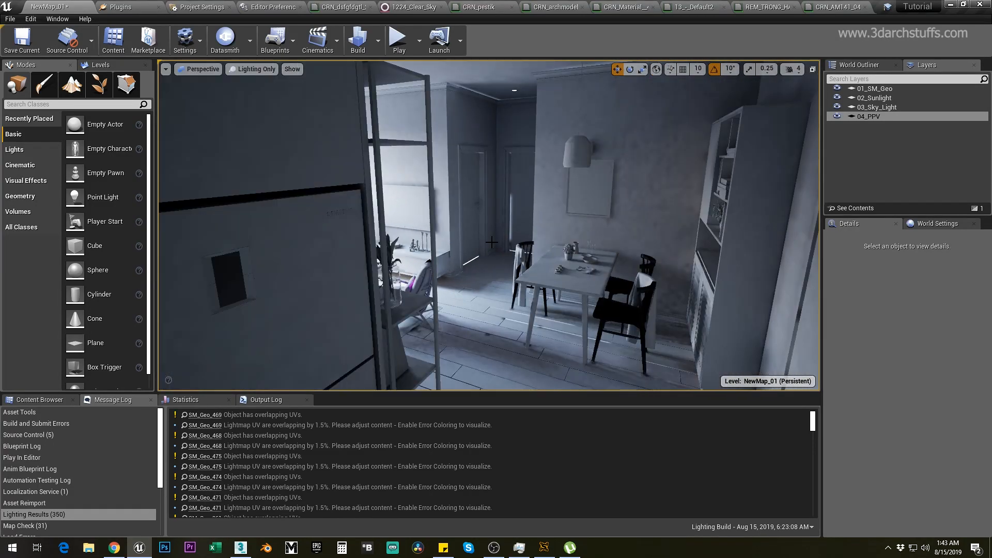
pyautogui.scroll(5, 414, 250)
pyautogui.moveTo(415, 250); pyautogui.dragTo(481, 295, button='right')
pyautogui.scroll(-4, 486, 214)
pyautogui.moveTo(509, 236); pyautogui.dragTo(349, 258, button='right')
pyautogui.scroll(4, 516, 190)
pyautogui.moveTo(573, 205); pyautogui.dragTo(571, 208, button='right')
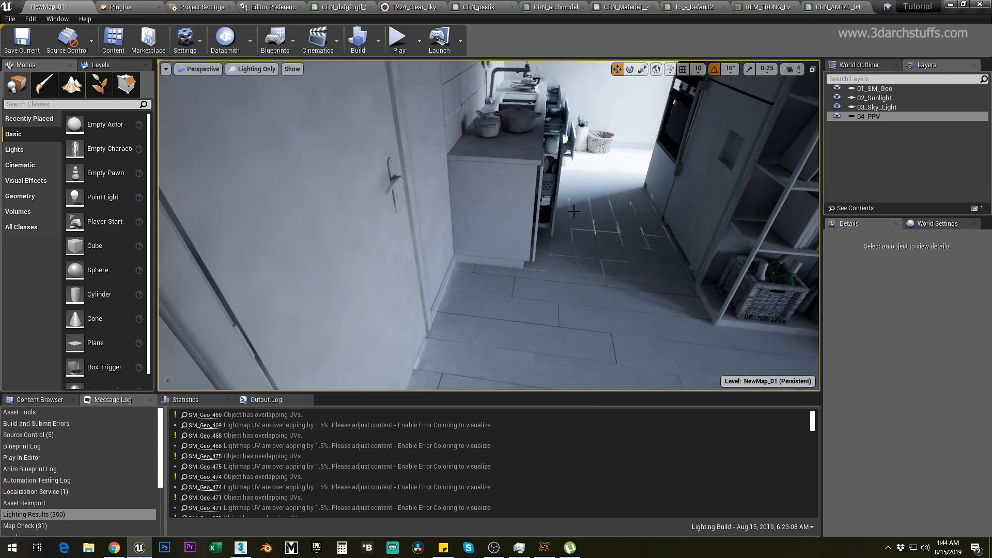
# Switch back to 3ds Max, turn snapping off and hide and collapse the Carrection layer.
pyautogui.click(241, 547)
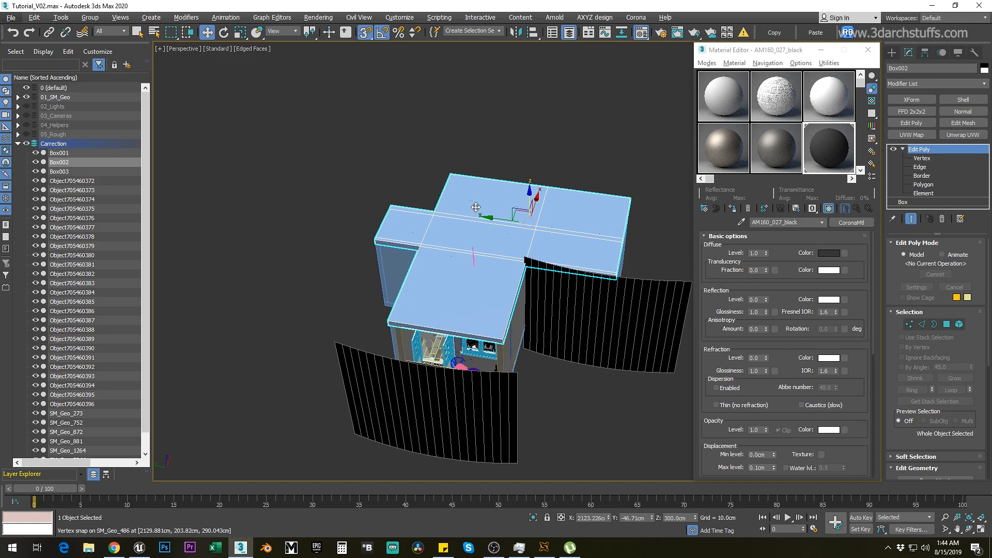
pyautogui.rightClick(408, 178)
pyautogui.press('s')
pyautogui.keyDown('alt'); pyautogui.moveTo(366, 181); pyautogui.dragTo(439, 165, button='middle'); pyautogui.keyUp('alt')
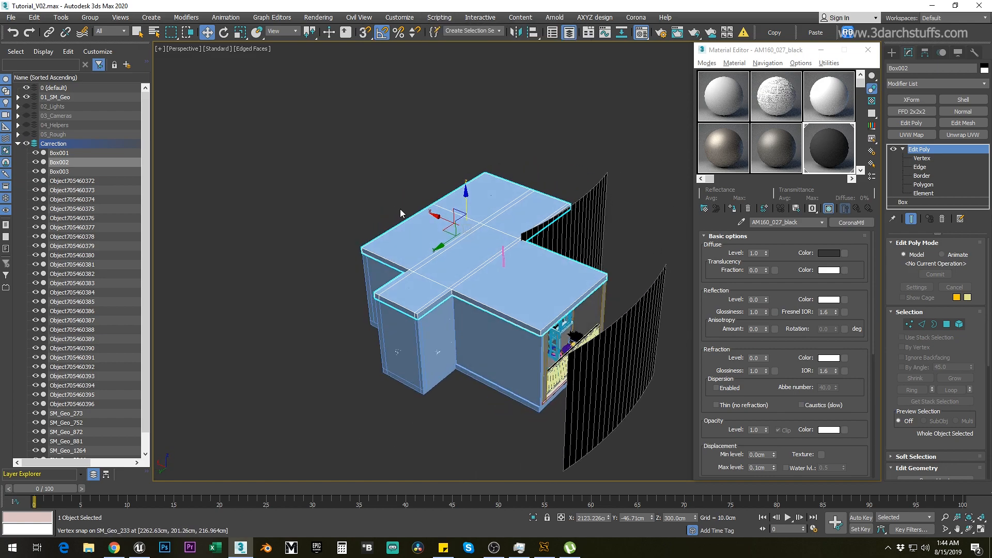
pyautogui.click(26, 144)
pyautogui.click(19, 143)
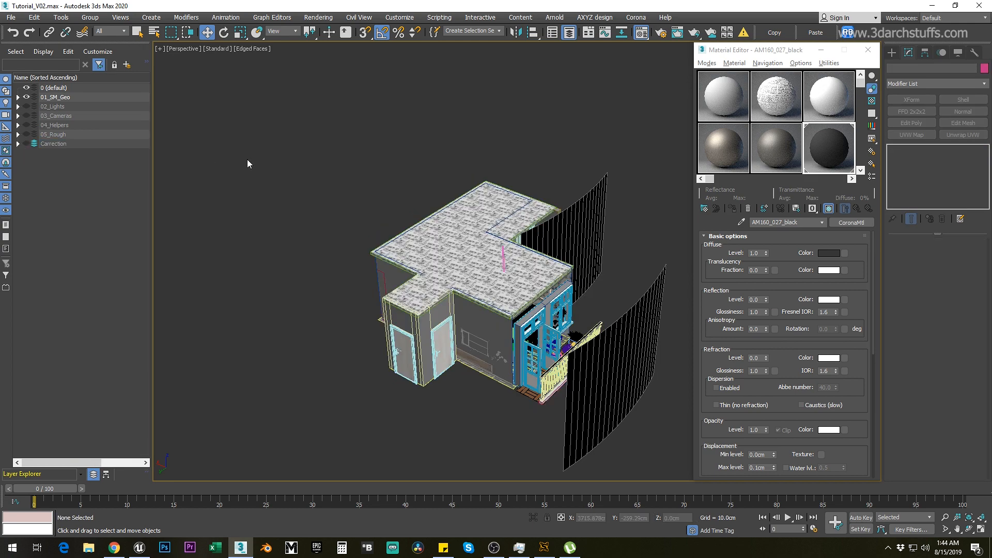
# Switch to Unreal Engine, select the hallway door leaf with the light gap beneath it and hide it.
pyautogui.click(147, 551)
pyautogui.moveTo(437, 288); pyautogui.dragTo(423, 277, button='right')
pyautogui.click(473, 264)
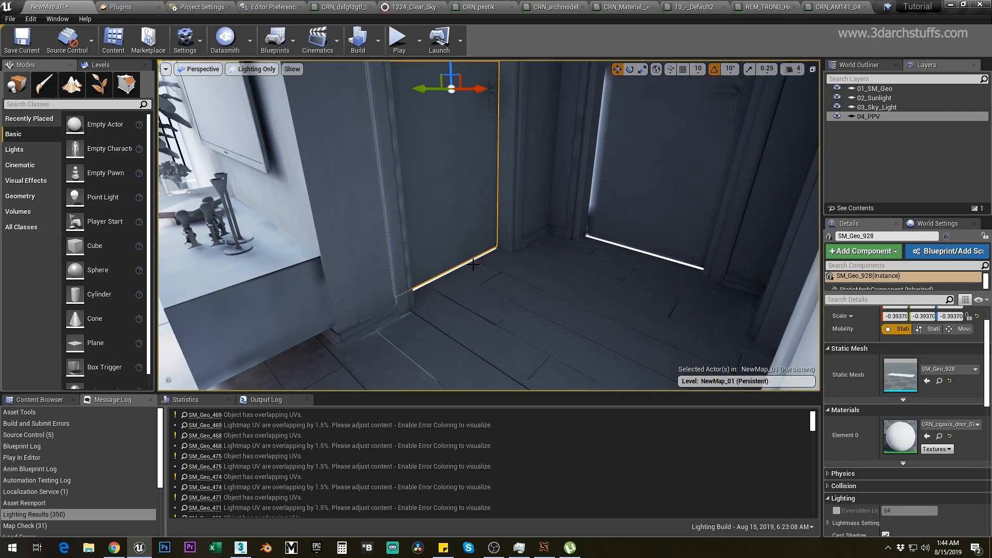
pyautogui.press('f')
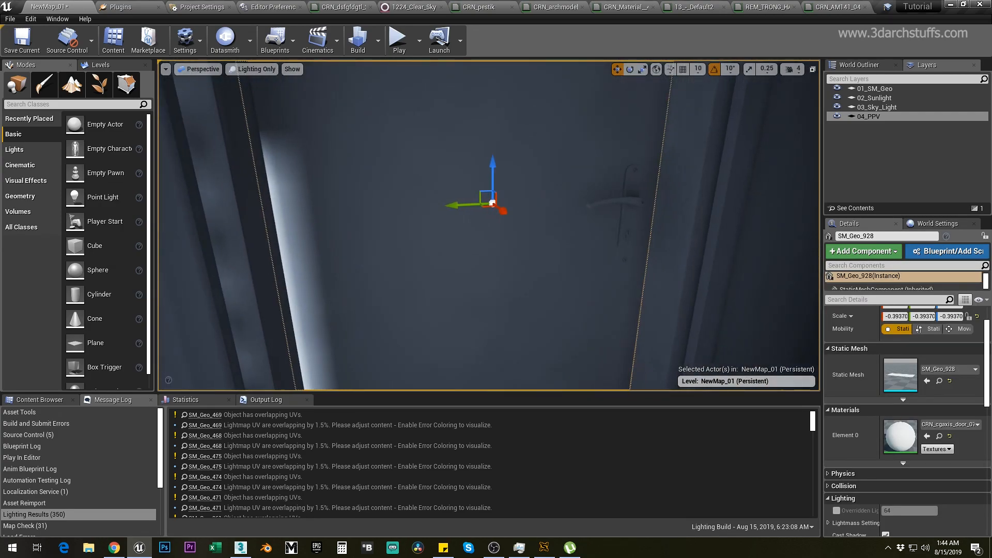
pyautogui.keyDown('alt'); pyautogui.moveTo(532, 300); pyautogui.dragTo(670, 309); pyautogui.keyUp('alt')
pyautogui.scroll(-3, 528, 303)
pyautogui.press('Delete')
# Select the levers and plates on both sides of the hidden door and hide them to expose the leftover hardware pieces.
pyautogui.click(384, 191)
pyautogui.press('f')
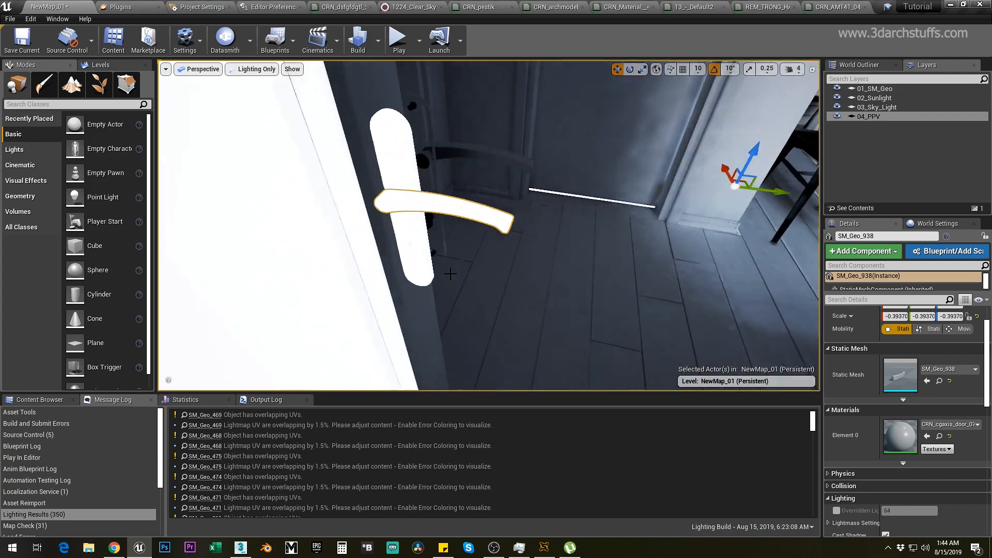
pyautogui.keyDown('alt'); pyautogui.moveTo(450, 272); pyautogui.dragTo(463, 224); pyautogui.keyUp('alt')
pyautogui.keyDown('ctrl'); pyautogui.click(457, 153); pyautogui.keyUp('ctrl')
pyautogui.keyDown('alt'); pyautogui.moveTo(457, 154); pyautogui.dragTo(516, 173); pyautogui.keyUp('alt')
pyautogui.keyDown('ctrl'); pyautogui.click(512, 194); pyautogui.keyUp('ctrl')
pyautogui.press('f')
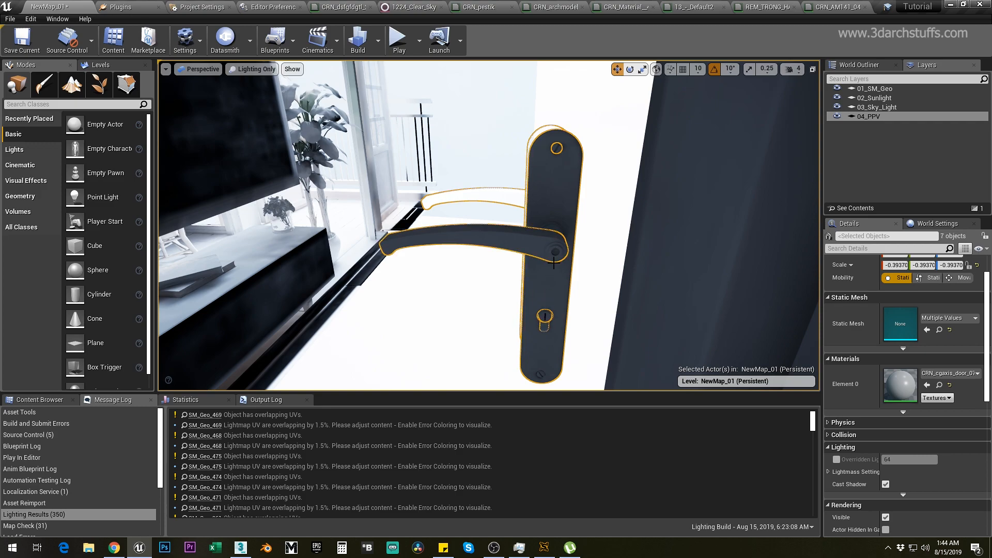
pyautogui.keyDown('alt'); pyautogui.moveTo(547, 254); pyautogui.dragTo(600, 248); pyautogui.keyUp('alt')
pyautogui.press('Delete')
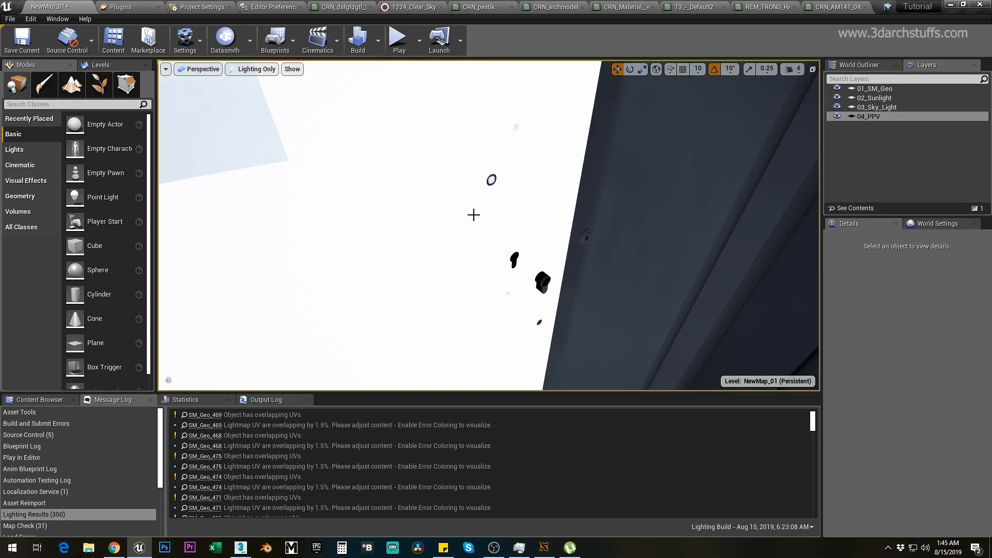
# Restore the handle parts and add the remaining keyhole and screw pieces on both sides to the selection.
pyautogui.hotkey('ctrl', 'z')
pyautogui.keyDown('alt'); pyautogui.moveTo(604, 224); pyautogui.dragTo(589, 181); pyautogui.keyUp('alt')
pyautogui.keyDown('alt'); pyautogui.moveTo(449, 343); pyautogui.dragTo(524, 176); pyautogui.keyUp('alt')
pyautogui.keyDown('ctrl'); pyautogui.click(498, 308); pyautogui.keyUp('ctrl')
pyautogui.press('Delete')
pyautogui.hotkey('ctrl', 'z')
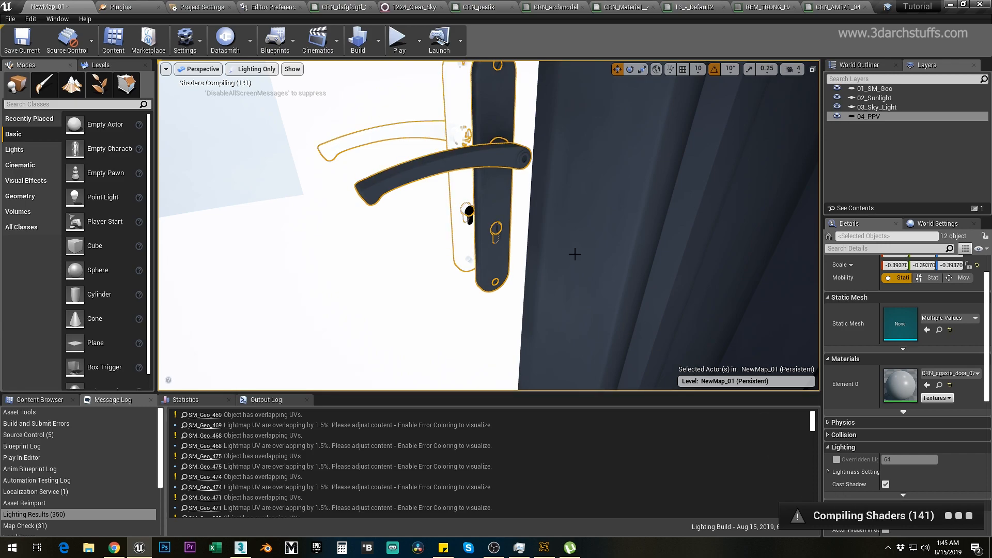
# Check from several angles in full-screen wireframe that the selection covers every part of both door handles.
pyautogui.moveTo(543, 233)
pyautogui.mouseDown(button='right')
pyautogui.moveTo(609, 240)
pyautogui.moveTo(546, 234)
pyautogui.mouseUp(button='right')
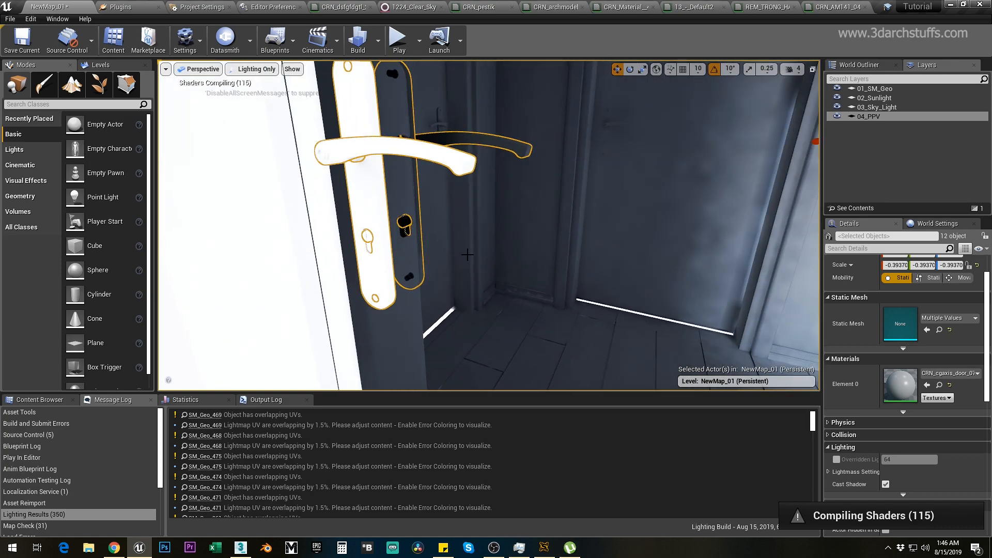
pyautogui.keyDown('alt'); pyautogui.moveTo(469, 268); pyautogui.dragTo(526, 266); pyautogui.keyUp('alt')
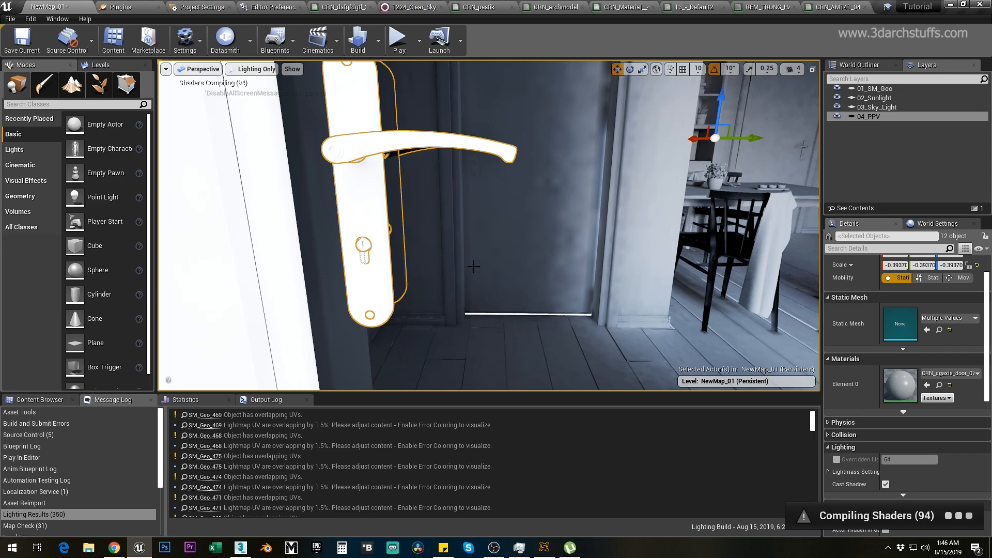
pyautogui.keyDown('alt'); pyautogui.moveTo(448, 260); pyautogui.dragTo(507, 259); pyautogui.keyUp('alt')
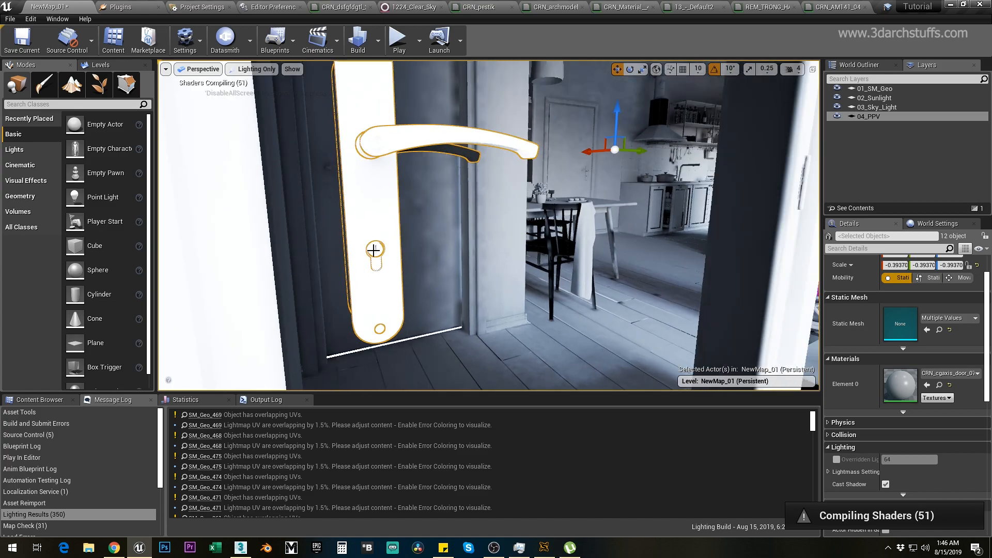
pyautogui.keyDown('alt'); pyautogui.moveTo(435, 263); pyautogui.dragTo(480, 262); pyautogui.keyUp('alt')
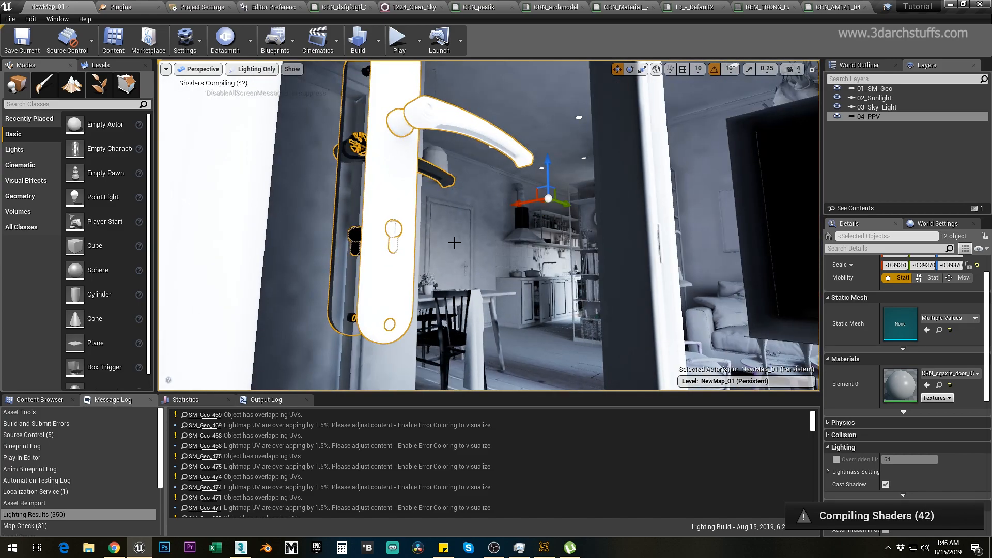
pyautogui.hotkey('alt', '3')
pyautogui.hotkey('alt', '2')
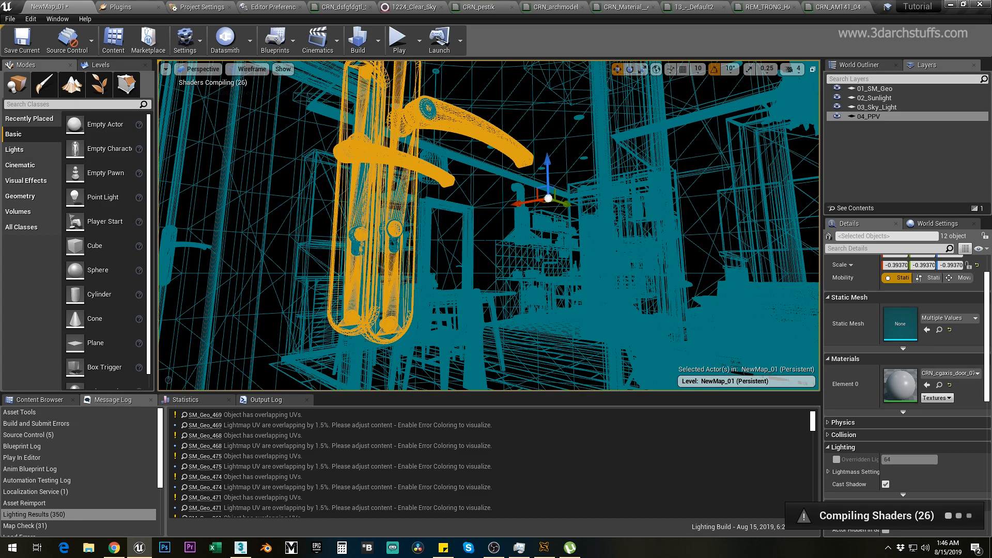
pyautogui.press('F11')
pyautogui.keyDown('alt'); pyautogui.moveTo(464, 278); pyautogui.dragTo(509, 309); pyautogui.keyUp('alt')
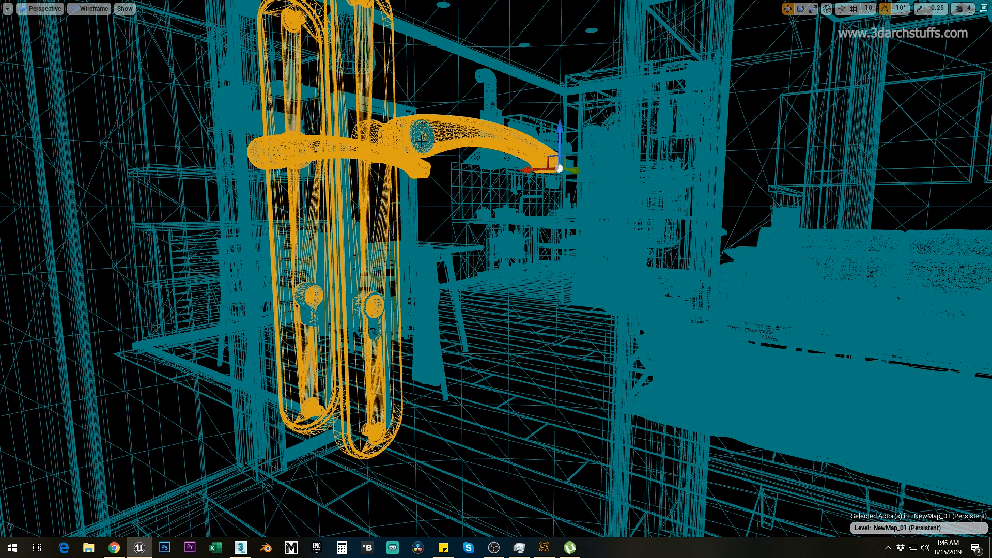
pyautogui.keyDown('alt'); pyautogui.moveTo(401, 306); pyautogui.dragTo(496, 306); pyautogui.keyUp('alt')
pyautogui.keyDown('alt'); pyautogui.middleClick(399, 306); pyautogui.keyUp('alt')
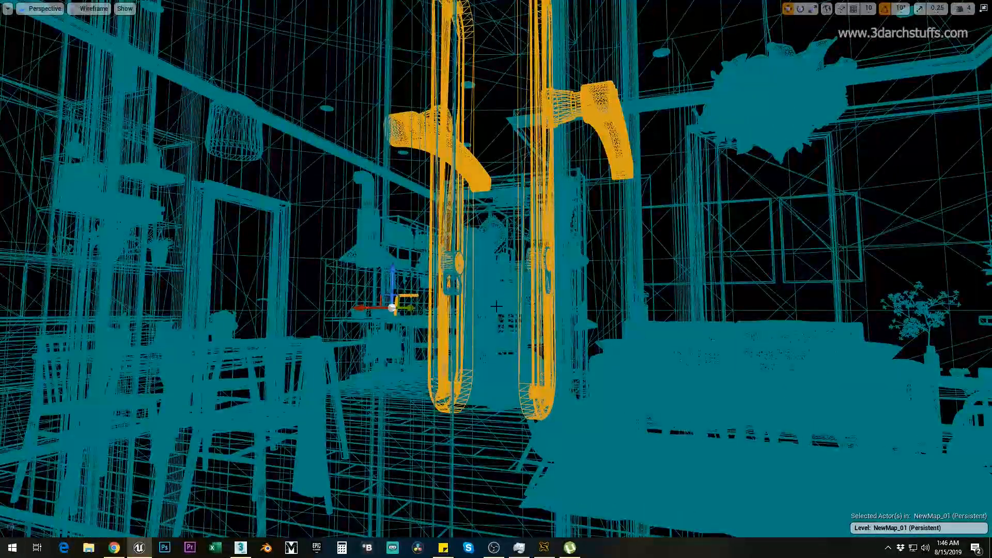
pyautogui.hotkey('ctrl', 'z')
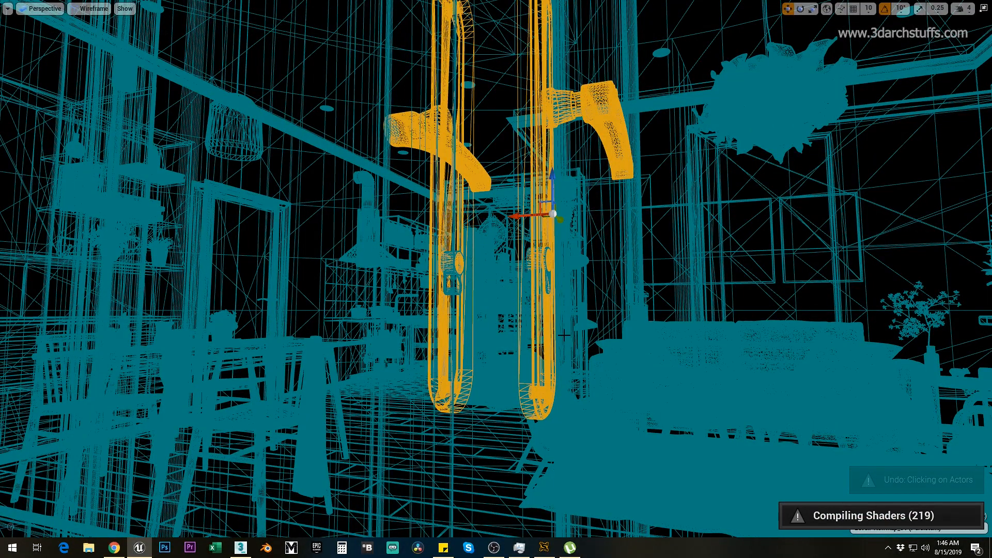
pyautogui.keyDown('alt'); pyautogui.moveTo(570, 305); pyautogui.dragTo(528, 304); pyautogui.keyUp('alt')
pyautogui.press('f')
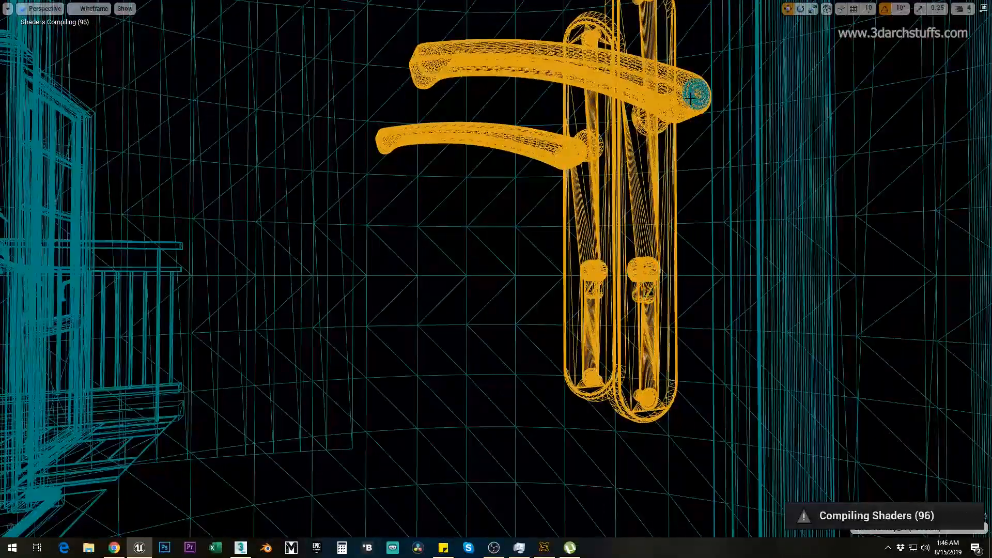
pyautogui.moveTo(690, 98)
pyautogui.keyDown('alt'); pyautogui.mouseDown()
pyautogui.moveTo(765, 101)
pyautogui.moveTo(695, 116)
pyautogui.mouseUp(); pyautogui.keyUp('alt')
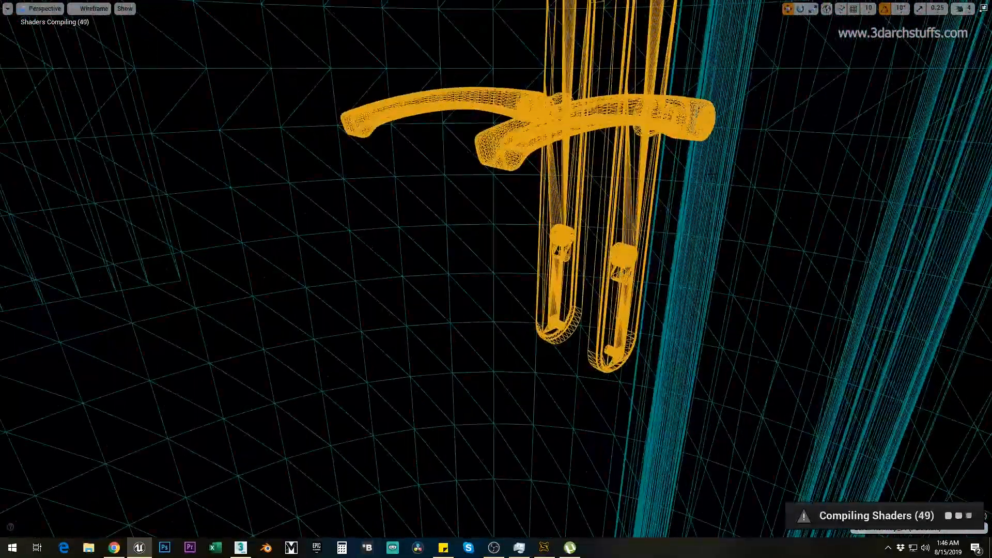
# Return to the lit view and group the selected door handle parts.
pyautogui.hotkey('alt', '4')
pyautogui.scroll(-5, 642, 237)
pyautogui.keyDown('alt'); pyautogui.moveTo(642, 236); pyautogui.dragTo(615, 236); pyautogui.keyUp('alt')
pyautogui.scroll(-6, 496, 269)
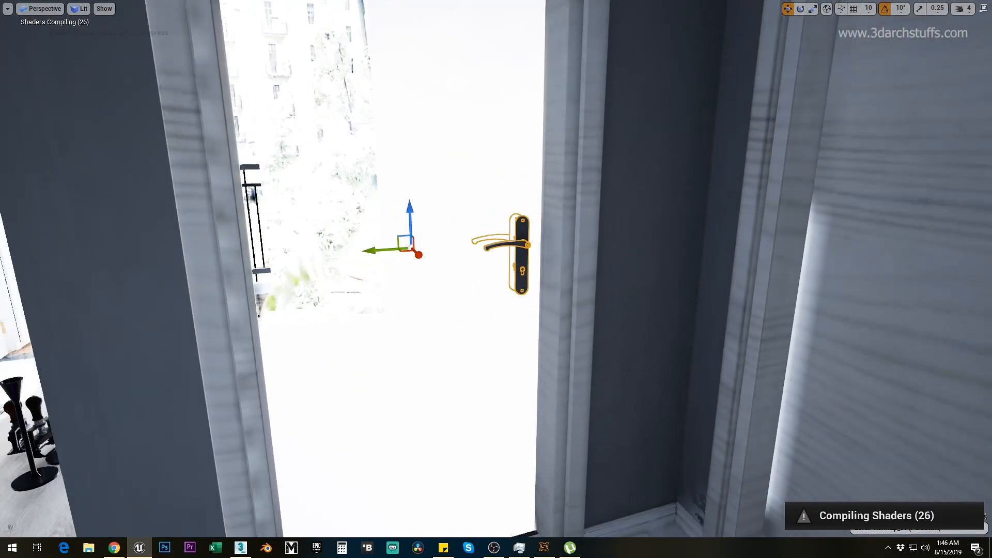
pyautogui.hotkey('ctrl', 'g')
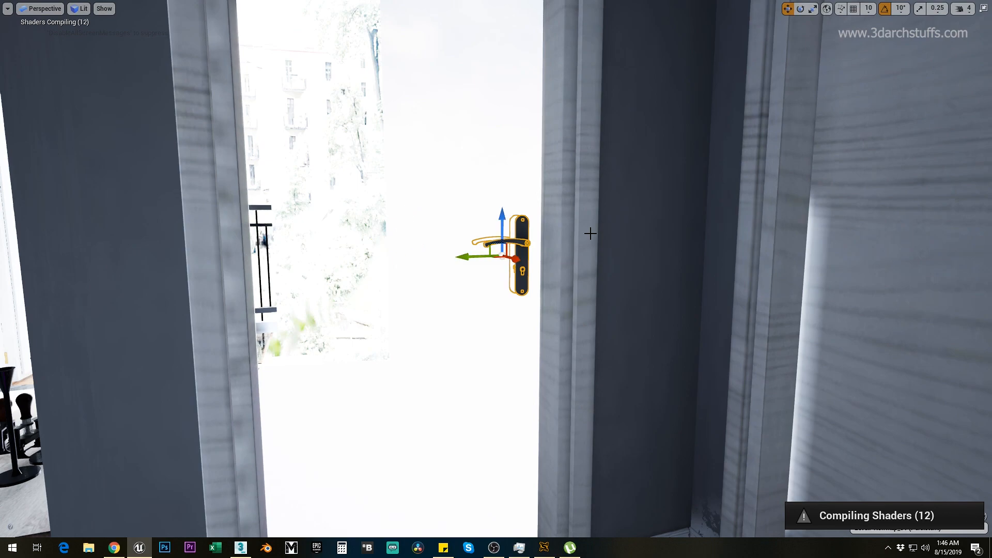
# Unhide the door leaf and select it together with its handle group.
pyautogui.keyDown('alt'); pyautogui.moveTo(566, 251); pyautogui.dragTo(593, 271); pyautogui.keyUp('alt')
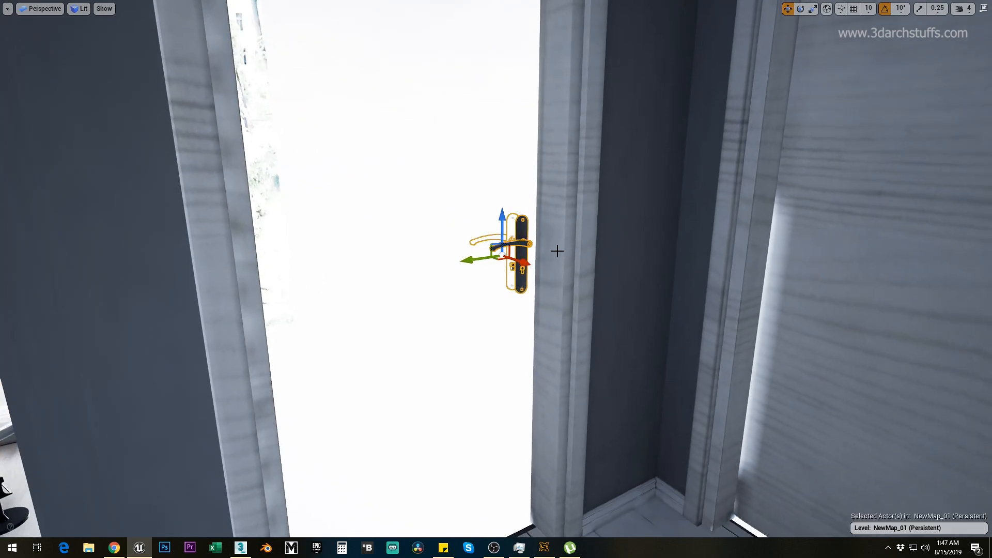
pyautogui.hotkey('ctrl', 'h')
pyautogui.click(463, 246)
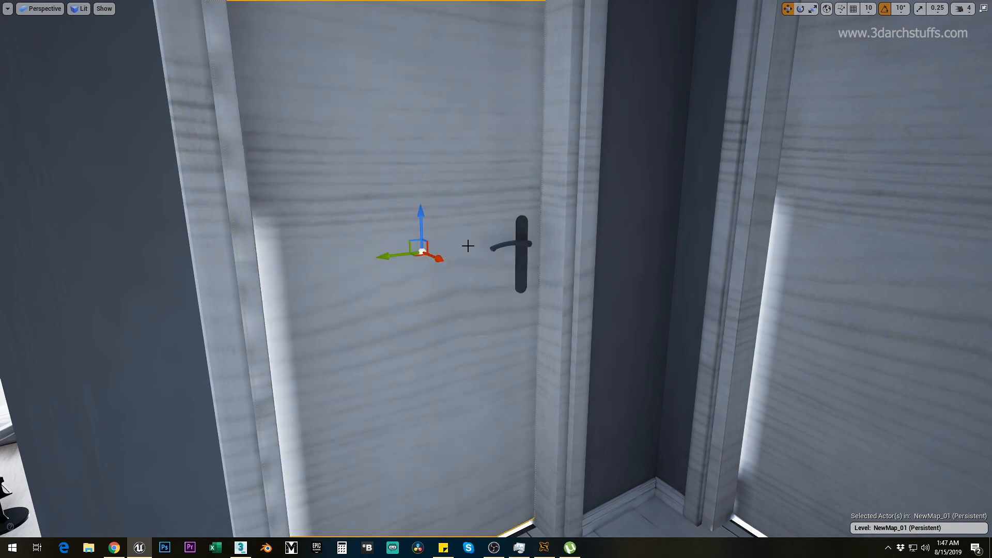
pyautogui.press('h')
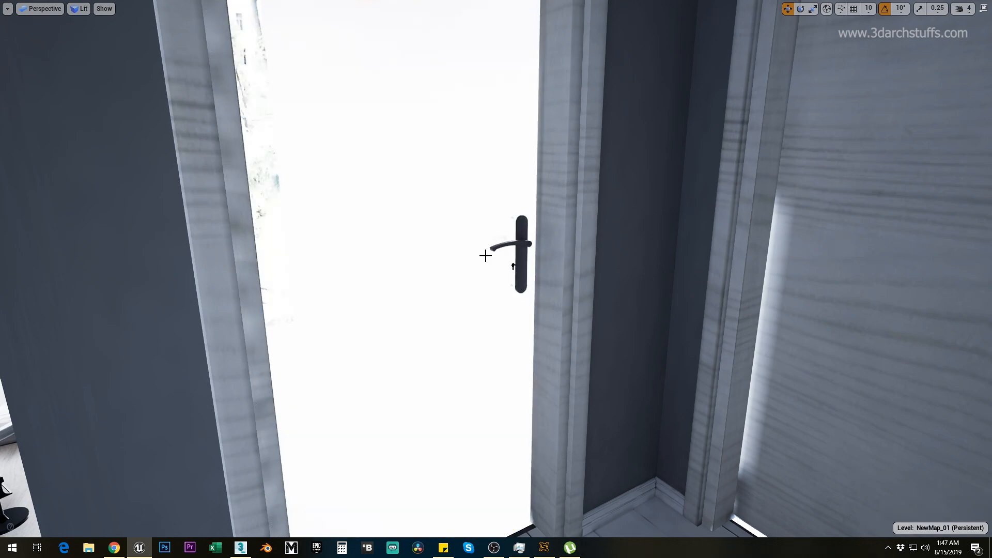
pyautogui.hotkey('ctrl', 'h')
pyautogui.click(406, 229)
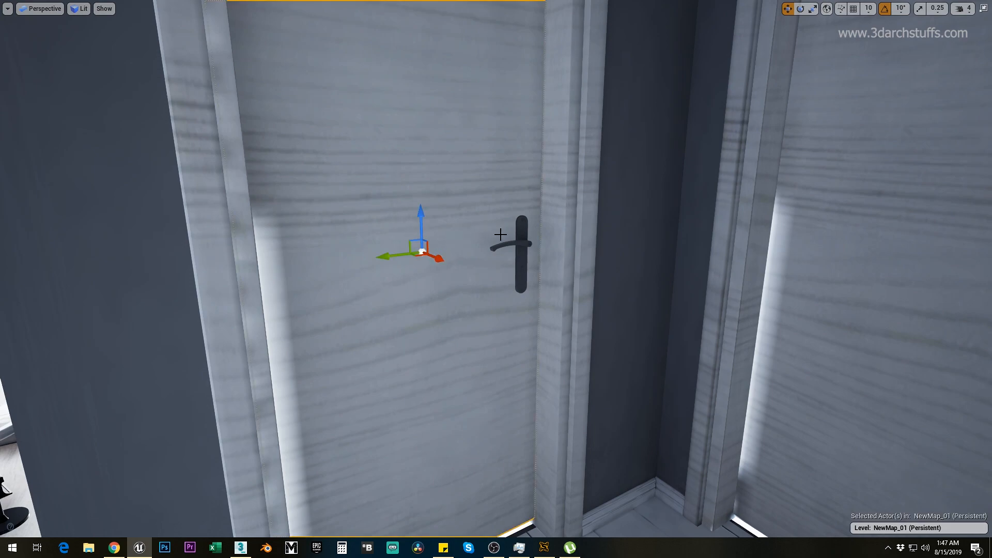
pyautogui.keyDown('ctrl'); pyautogui.click(520, 241); pyautogui.keyUp('ctrl')
# Move the selected door leaf and handle group slightly along the X axis.
pyautogui.keyDown('alt'); pyautogui.moveTo(543, 285); pyautogui.dragTo(607, 271); pyautogui.keyUp('alt')
pyautogui.moveTo(607, 271); pyautogui.dragTo(625, 284, button='right')
pyautogui.press('w')
pyautogui.press('s')
pyautogui.press('w')
pyautogui.press('s')
pyautogui.press('s')
pyautogui.keyDown('alt'); pyautogui.moveTo(503, 412); pyautogui.dragTo(527, 402); pyautogui.keyUp('alt')
pyautogui.moveTo(578, 328); pyautogui.dragTo(583, 307, button='right')
pyautogui.press('s')
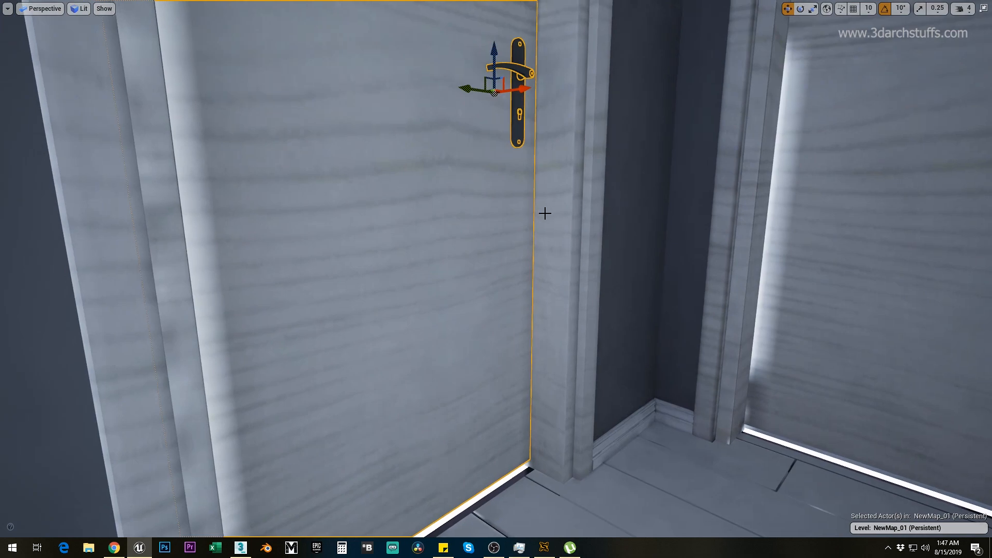
pyautogui.moveTo(543, 212); pyautogui.dragTo(547, 215, button='right')
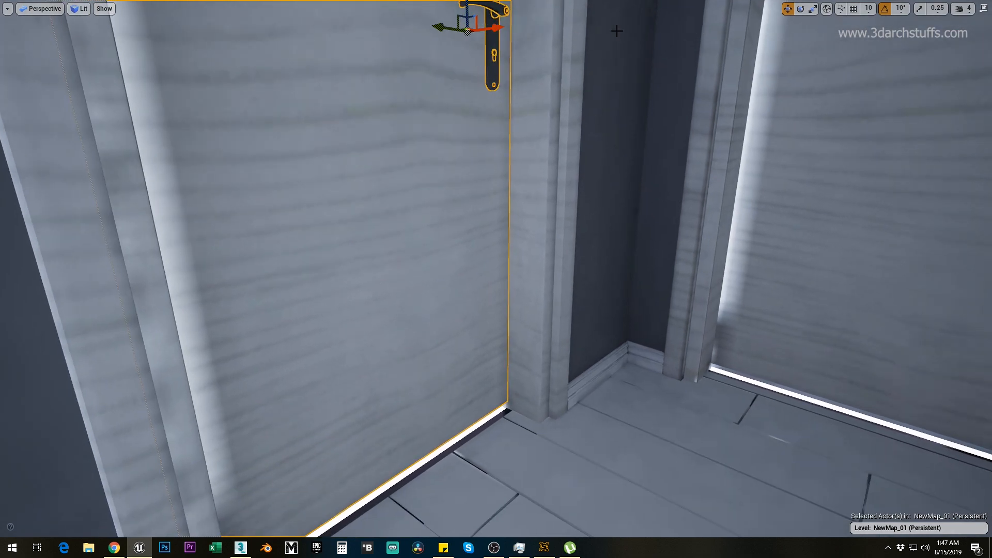
pyautogui.moveTo(494, 29); pyautogui.dragTo(514, 26)
# Select the lever handle on the next hallway door and view it up close in wireframe.
pyautogui.moveTo(555, 126); pyautogui.dragTo(678, 224, button='right')
pyautogui.click(718, 230)
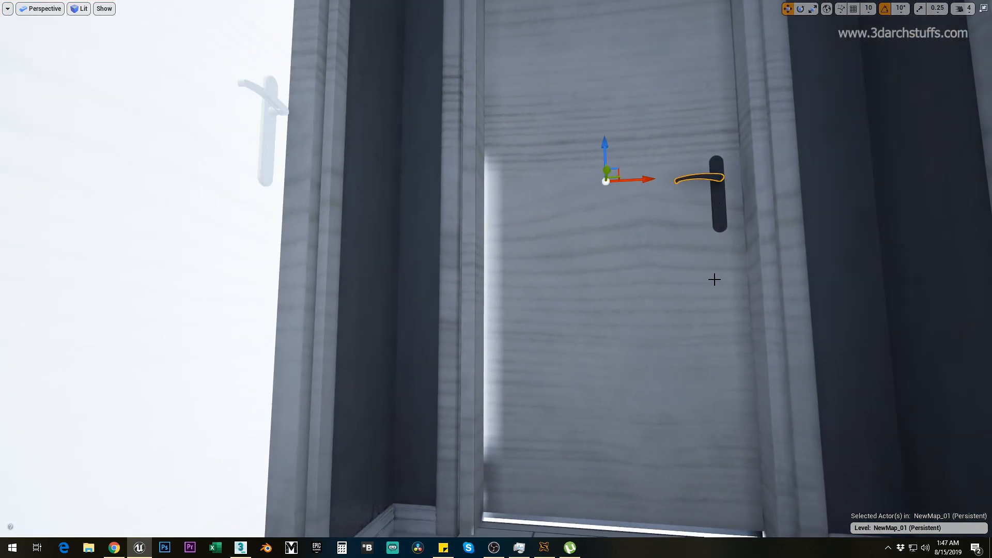
pyautogui.press('f')
pyautogui.keyDown('alt'); pyautogui.moveTo(611, 316); pyautogui.dragTo(630, 352); pyautogui.keyUp('alt')
pyautogui.scroll(-4, 611, 316)
pyautogui.scroll(1, 611, 316)
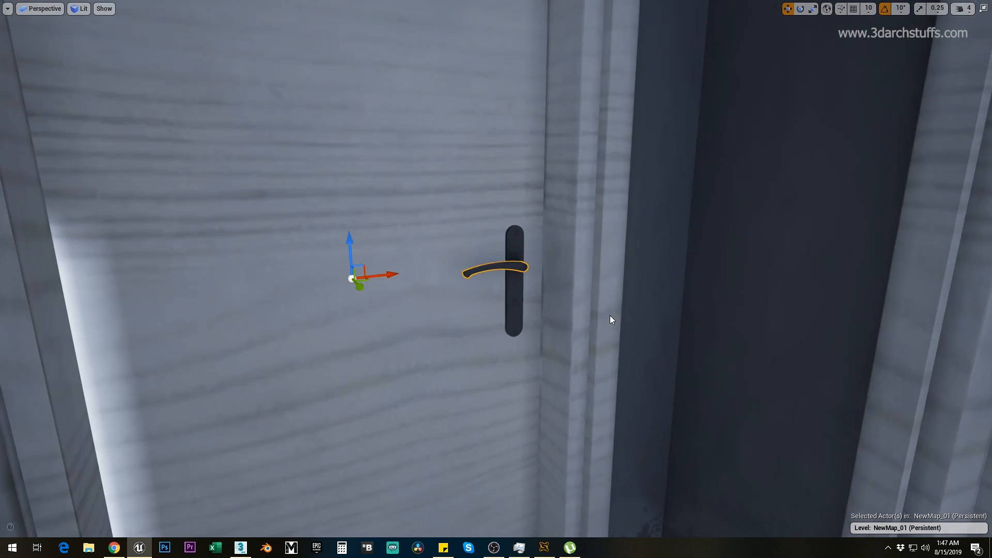
pyautogui.keyDown('alt'); pyautogui.moveTo(611, 316); pyautogui.dragTo(640, 321); pyautogui.keyUp('alt')
pyautogui.hotkey('alt', '2')
pyautogui.keyDown('alt'); pyautogui.moveTo(524, 322); pyautogui.dragTo(545, 300); pyautogui.keyUp('alt')
pyautogui.keyDown('alt'); pyautogui.moveTo(524, 322); pyautogui.dragTo(552, 322, button='right'); pyautogui.keyUp('alt')
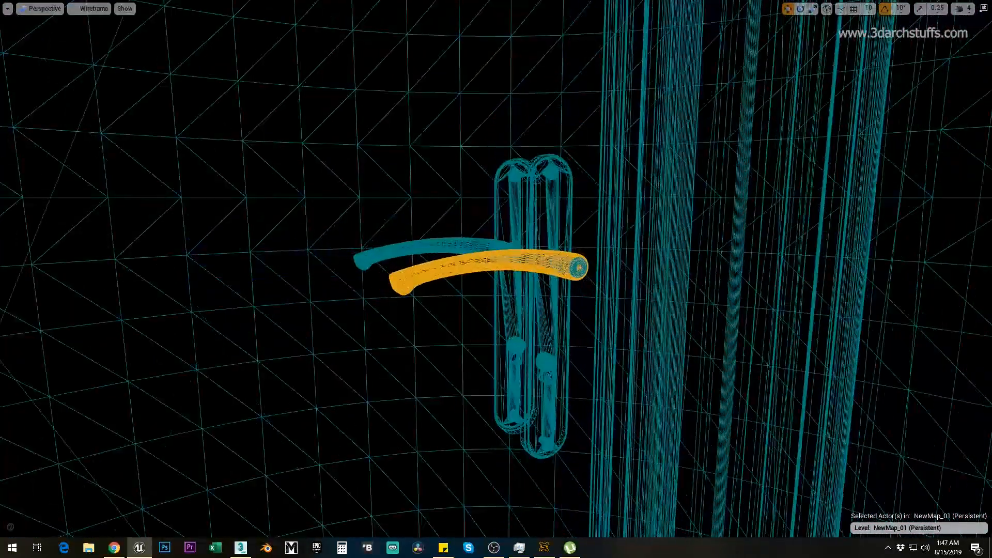
# Select the plates, levers and lock cylinders of the handles on both sides of the door.
pyautogui.click(553, 213)
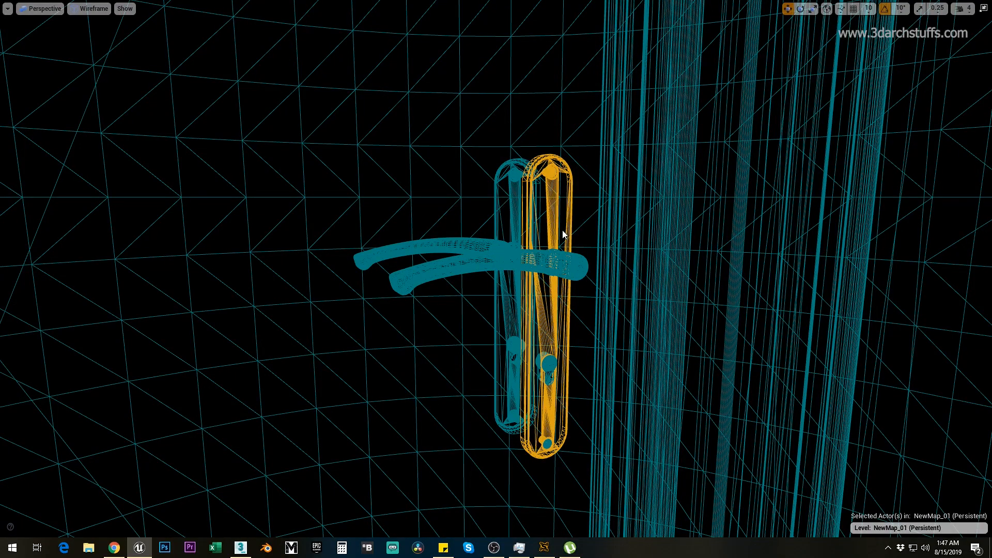
pyautogui.keyDown('ctrl'); pyautogui.click(570, 257); pyautogui.keyUp('ctrl')
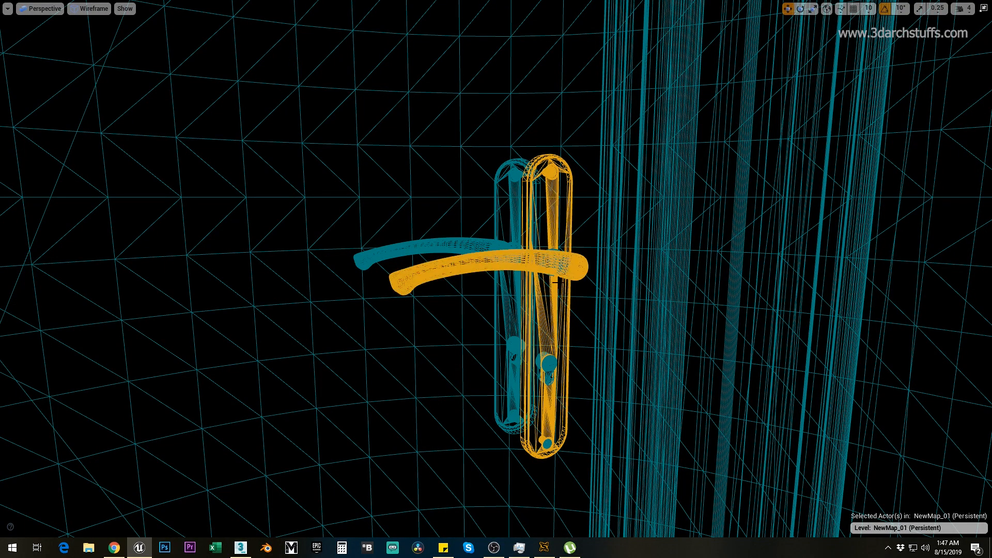
pyautogui.keyDown('ctrl'); pyautogui.click(496, 248); pyautogui.keyUp('ctrl')
pyautogui.keyDown('ctrl'); pyautogui.click(479, 242); pyautogui.keyUp('ctrl')
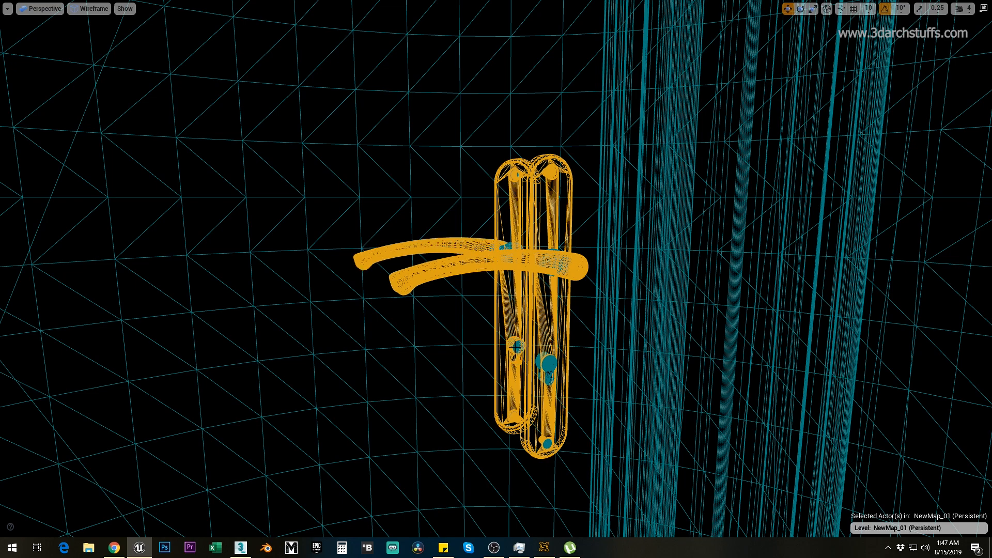
pyautogui.keyDown('ctrl'); pyautogui.click(547, 375); pyautogui.keyUp('ctrl')
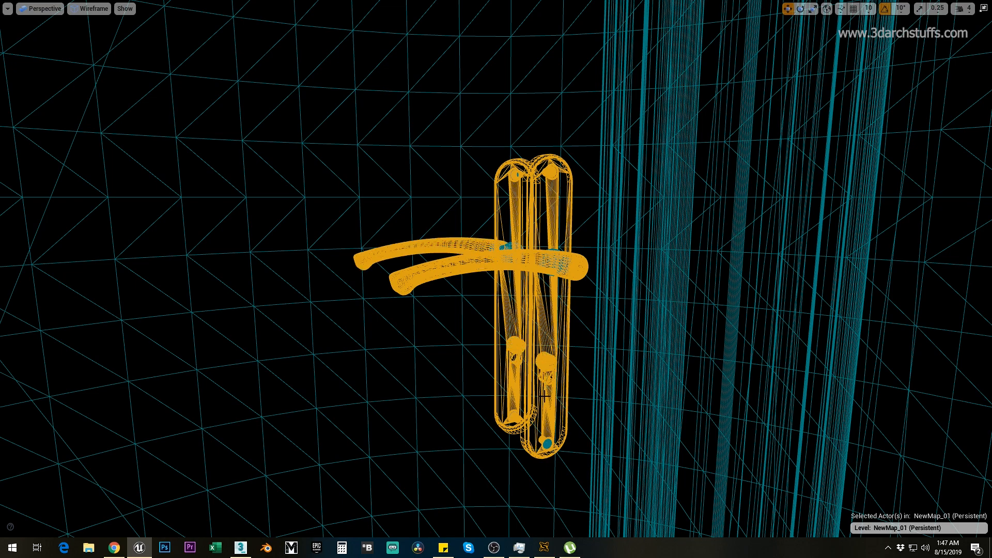
# Add the lever spindle and remaining small parts to the handle selection, checking it from several angles.
pyautogui.keyDown('alt'); pyautogui.moveTo(547, 375); pyautogui.dragTo(708, 413); pyautogui.keyUp('alt')
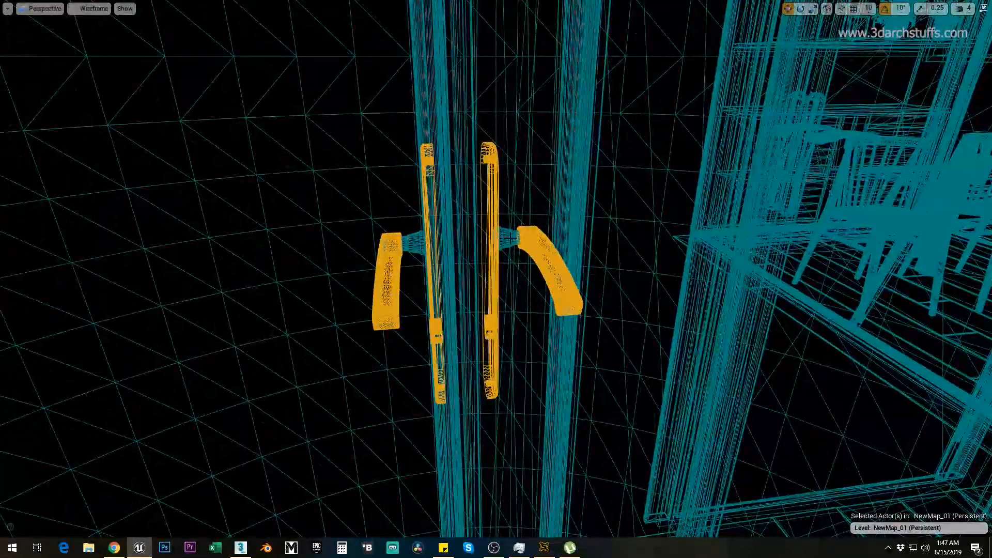
pyautogui.keyDown('ctrl'); pyautogui.click(510, 237); pyautogui.keyUp('ctrl')
pyautogui.keyDown('alt'); pyautogui.moveTo(510, 237); pyautogui.dragTo(620, 295); pyautogui.keyUp('alt')
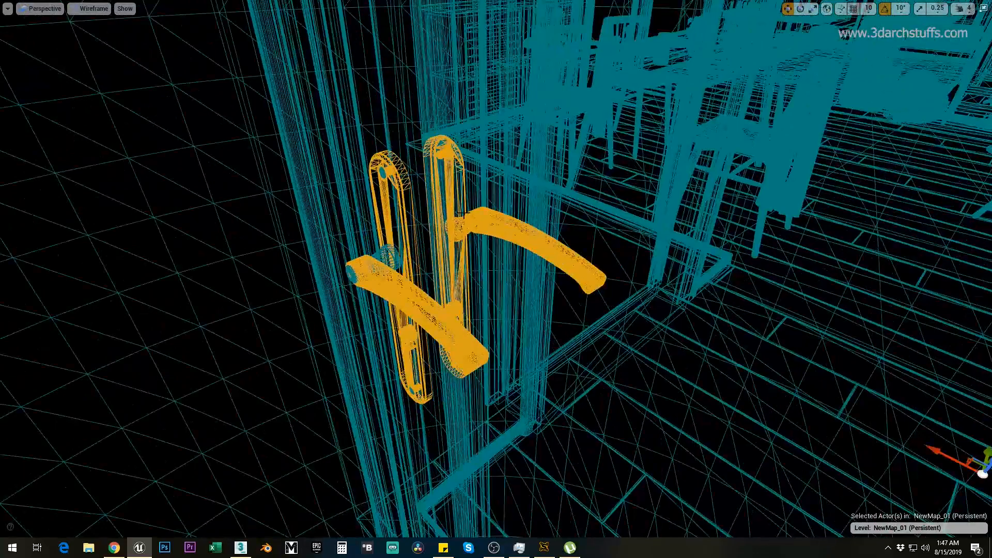
pyautogui.keyDown('alt'); pyautogui.moveTo(416, 233); pyautogui.dragTo(511, 209); pyautogui.keyUp('alt')
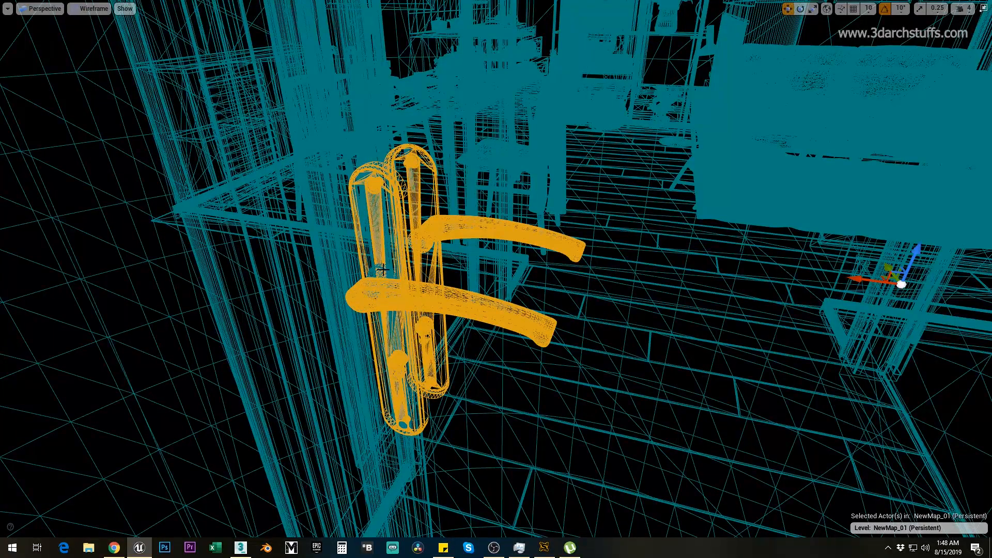
pyautogui.keyDown('alt'); pyautogui.moveTo(476, 273); pyautogui.dragTo(393, 445); pyautogui.keyUp('alt')
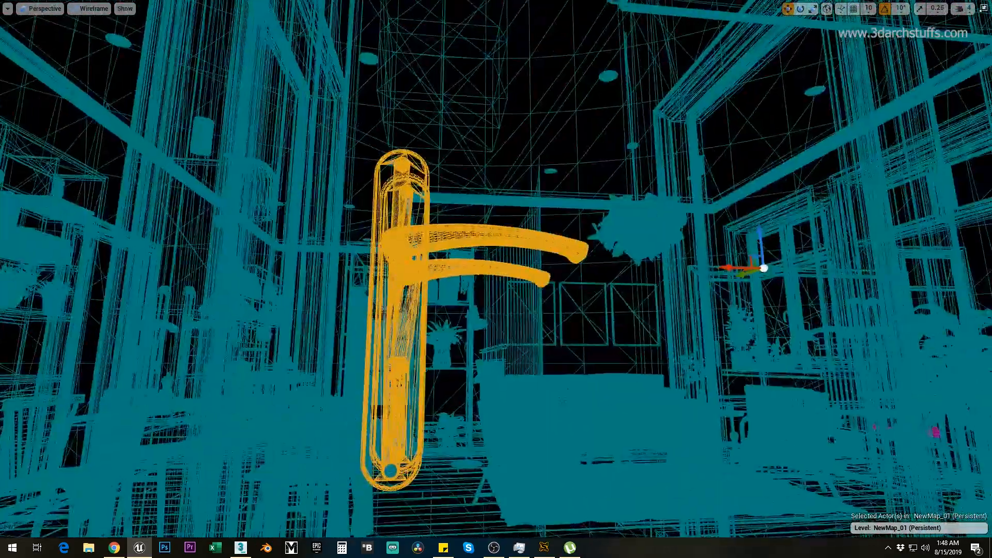
pyautogui.keyDown('alt'); pyautogui.moveTo(542, 318); pyautogui.dragTo(263, 331); pyautogui.keyUp('alt')
pyautogui.keyDown('alt'); pyautogui.moveTo(542, 319); pyautogui.dragTo(522, 310, button='right'); pyautogui.keyUp('alt')
# Return to the lit view, add the door leaf to the handle selection, and move them slightly along the Y axis.
pyautogui.hotkey('alt', '4')
pyautogui.moveTo(591, 331)
pyautogui.keyDown('alt'); pyautogui.mouseDown()
pyautogui.moveTo(667, 279)
pyautogui.moveTo(594, 329)
pyautogui.mouseUp(); pyautogui.keyUp('alt')
pyautogui.keyDown('ctrl'); pyautogui.click(455, 321); pyautogui.keyUp('ctrl')
pyautogui.keyDown('alt'); pyautogui.moveTo(508, 346); pyautogui.dragTo(527, 403); pyautogui.keyUp('alt')
pyautogui.keyDown('alt'); pyautogui.moveTo(510, 341); pyautogui.dragTo(520, 271, button='middle'); pyautogui.keyUp('alt')
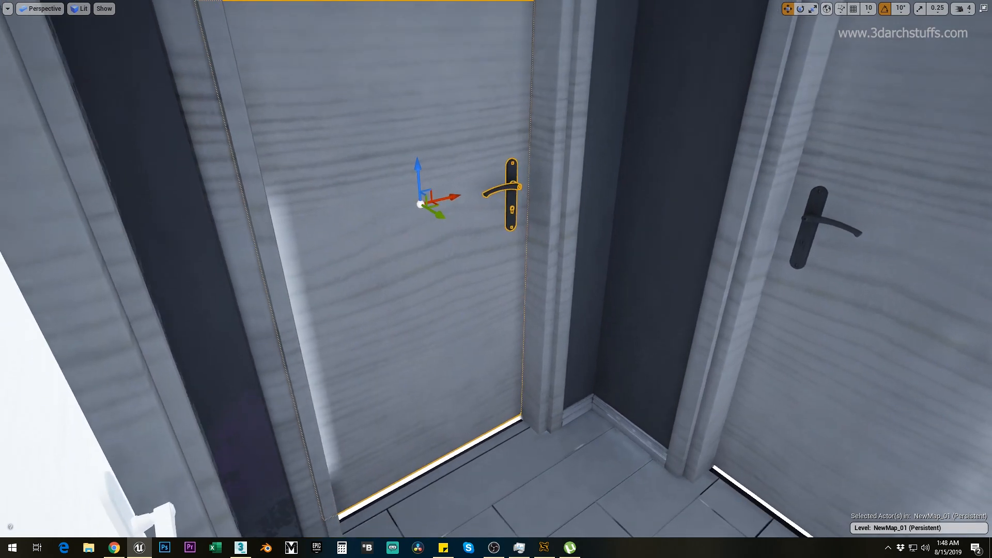
pyautogui.keyDown('alt'); pyautogui.moveTo(437, 278); pyautogui.dragTo(439, 300); pyautogui.keyUp('alt')
pyautogui.moveTo(441, 221); pyautogui.dragTo(455, 226)
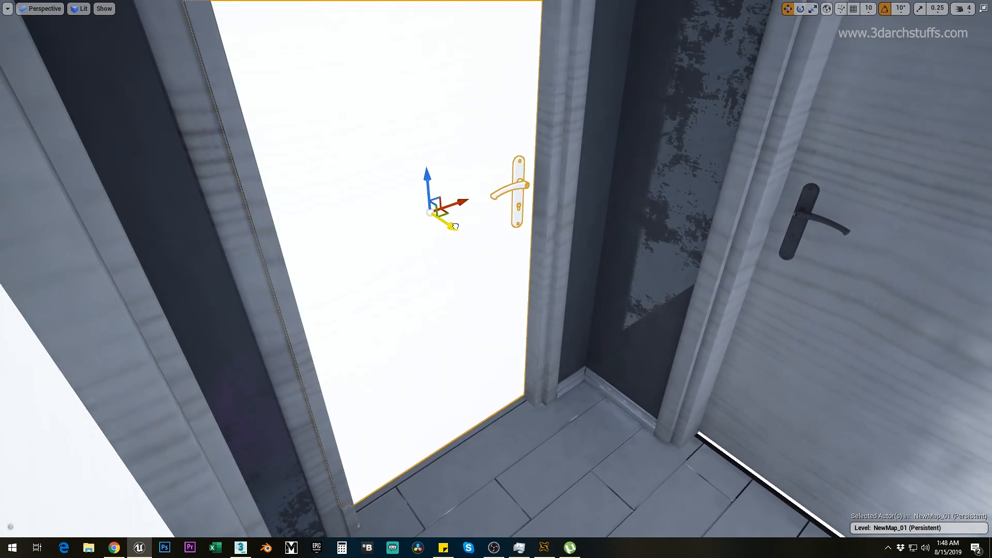
pyautogui.keyDown('alt'); pyautogui.moveTo(495, 294); pyautogui.dragTo(490, 248); pyautogui.keyUp('alt')
pyautogui.keyDown('alt'); pyautogui.moveTo(491, 248); pyautogui.dragTo(491, 207, button='middle'); pyautogui.keyUp('alt')
pyautogui.moveTo(490, 206)
pyautogui.keyDown('alt'); pyautogui.mouseDown()
pyautogui.moveTo(496, 253)
pyautogui.moveTo(503, 201)
pyautogui.moveTo(489, 196)
pyautogui.mouseUp(); pyautogui.keyUp('alt')
# Select the handle plate on the adjacent closed door and view it up close in wireframe.
pyautogui.keyDown('alt'); pyautogui.moveTo(569, 290); pyautogui.dragTo(573, 336); pyautogui.keyUp('alt')
pyautogui.moveTo(569, 289); pyautogui.dragTo(656, 243, button='right')
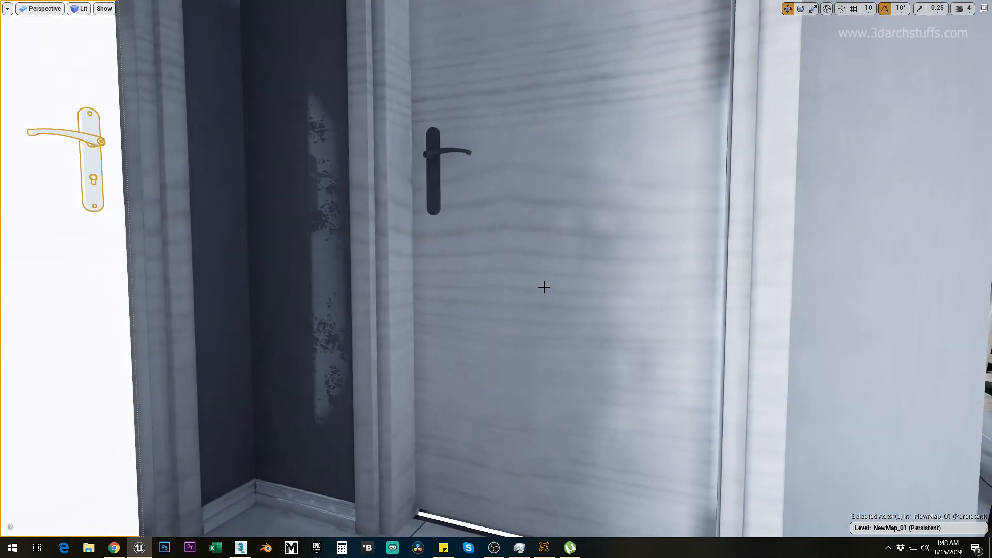
pyautogui.click(438, 185)
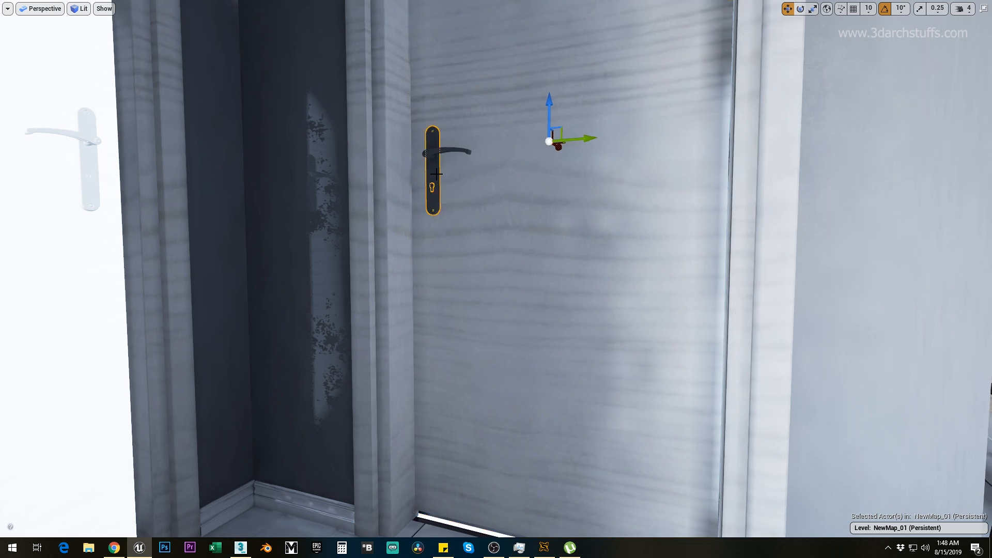
pyautogui.press('f')
pyautogui.scroll(-3, 585, 279)
pyautogui.keyDown('alt'); pyautogui.moveTo(585, 279); pyautogui.dragTo(641, 310); pyautogui.keyUp('alt')
pyautogui.hotkey('alt', '3')
pyautogui.hotkey('alt', '2')
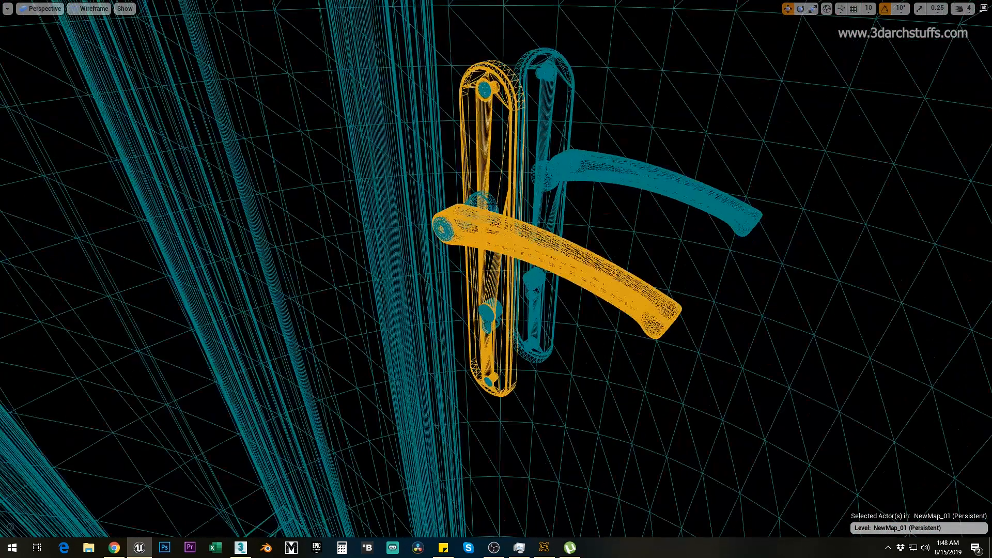
# Add the rear plate, rear lever, lock cylinders and small fittings to this door's handle selection.
pyautogui.keyDown('ctrl'); pyautogui.click(544, 74); pyautogui.keyUp('ctrl')
pyautogui.keyDown('ctrl'); pyautogui.click(567, 166); pyautogui.keyUp('ctrl')
pyautogui.keyDown('ctrl'); pyautogui.click(532, 282); pyautogui.keyUp('ctrl')
pyautogui.keyDown('ctrl'); pyautogui.click(488, 313); pyautogui.keyUp('ctrl')
pyautogui.keyDown('alt'); pyautogui.moveTo(492, 383); pyautogui.dragTo(863, 219); pyautogui.keyUp('alt')
# Return to the lit view and group the selected handle parts of the adjacent door.
pyautogui.hotkey('alt', '4')
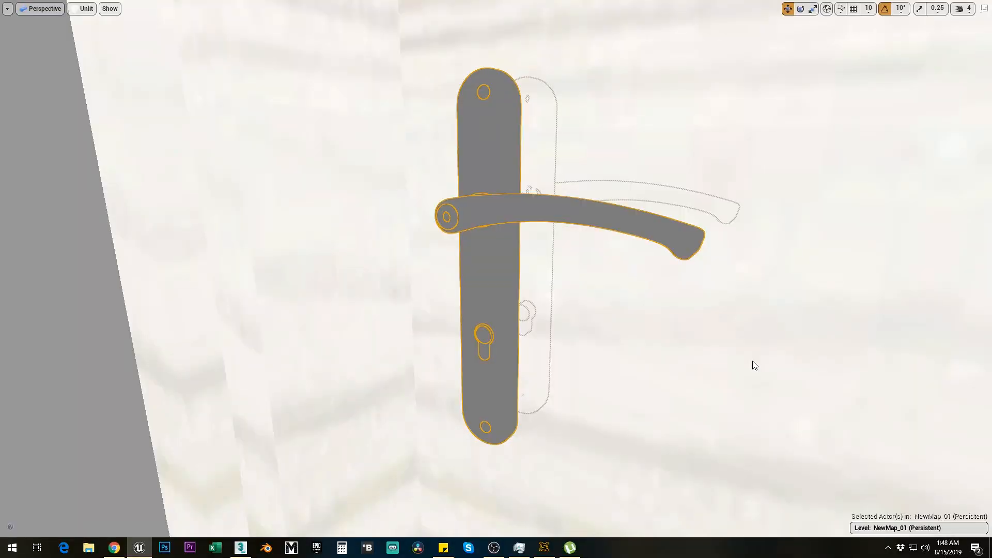
pyautogui.press('g')
pyautogui.scroll(-6, 752, 361)
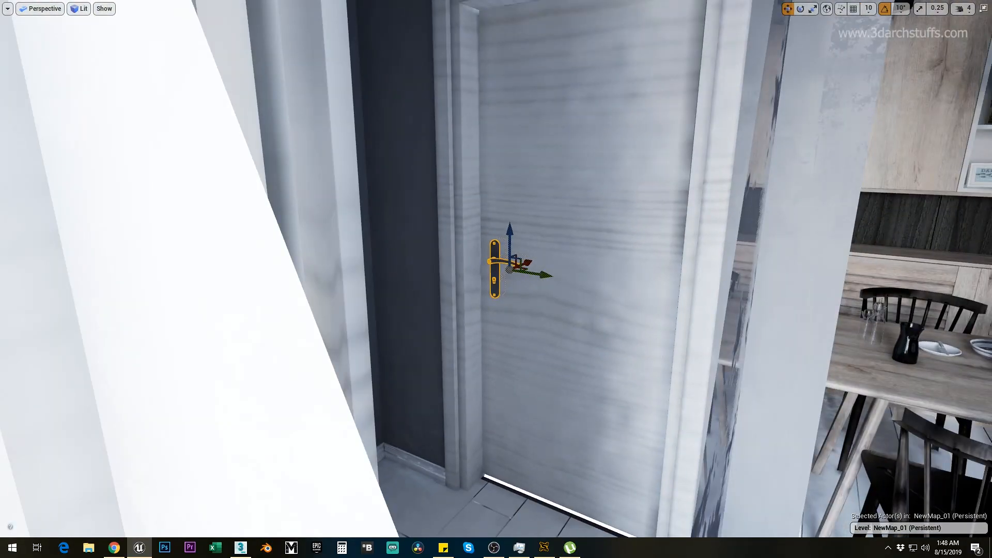
# Add the adjacent door's leaf to the handle group selection and move both slightly along the X axis.
pyautogui.scroll(1, 644, 299)
pyautogui.keyDown('ctrl'); pyautogui.click(613, 328); pyautogui.keyUp('ctrl')
pyautogui.keyDown('alt'); pyautogui.moveTo(614, 327); pyautogui.dragTo(615, 323); pyautogui.keyUp('alt')
pyautogui.moveTo(615, 323); pyautogui.dragTo(560, 352, button='right')
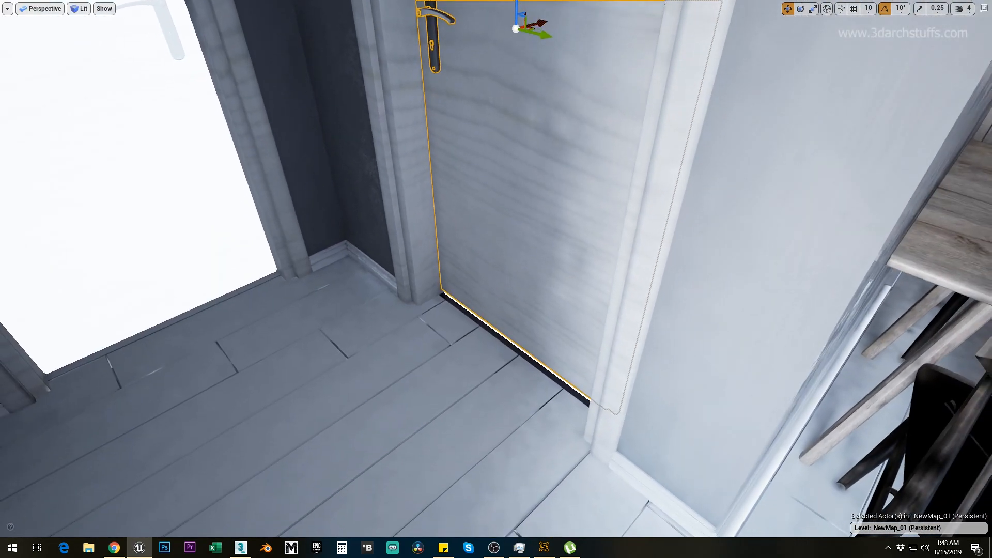
pyautogui.moveTo(541, 24); pyautogui.dragTo(527, 25)
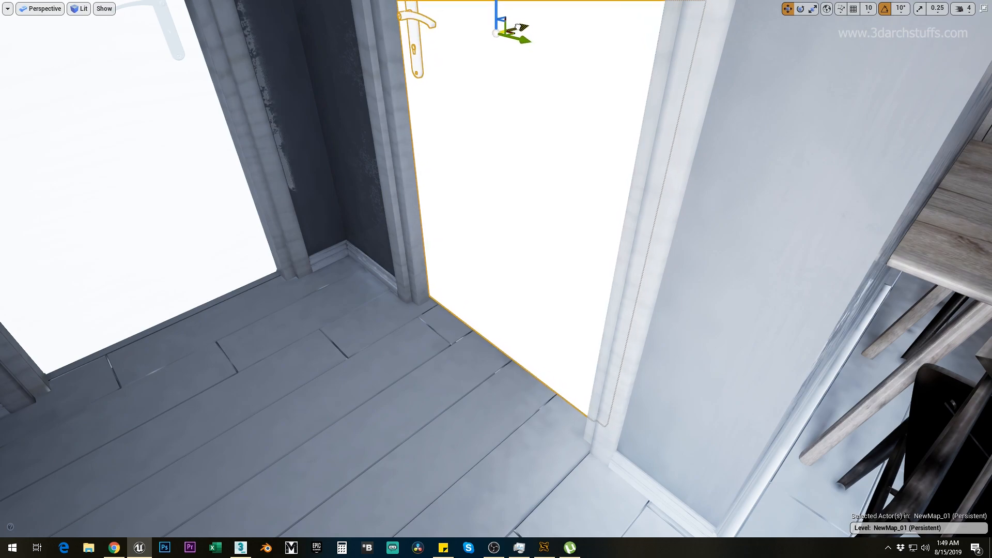
# Inspect the black vase on the dining table and the cabinet beside it.
pyautogui.moveTo(523, 144); pyautogui.dragTo(560, 129, button='right')
pyautogui.moveTo(538, 194)
pyautogui.mouseDown(button='right')
pyautogui.moveTo(468, 187)
pyautogui.moveTo(460, 173)
pyautogui.moveTo(526, 196)
pyautogui.mouseUp(button='right')
pyautogui.press('f')
pyautogui.keyDown('alt'); pyautogui.moveTo(496, 219); pyautogui.dragTo(537, 199); pyautogui.keyUp('alt')
pyautogui.scroll(-5, 493, 230)
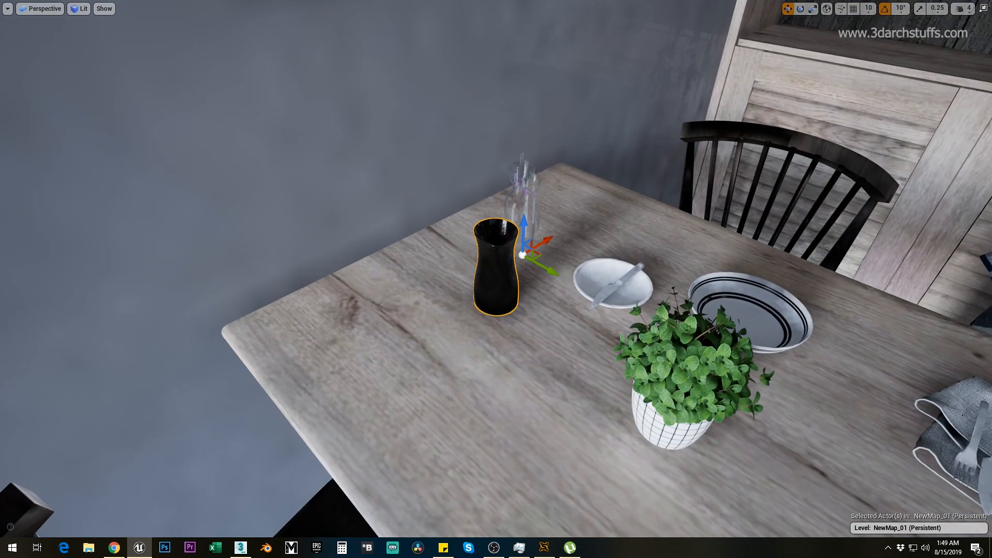
pyautogui.keyDown('alt'); pyautogui.moveTo(537, 199); pyautogui.dragTo(512, 191); pyautogui.keyUp('alt')
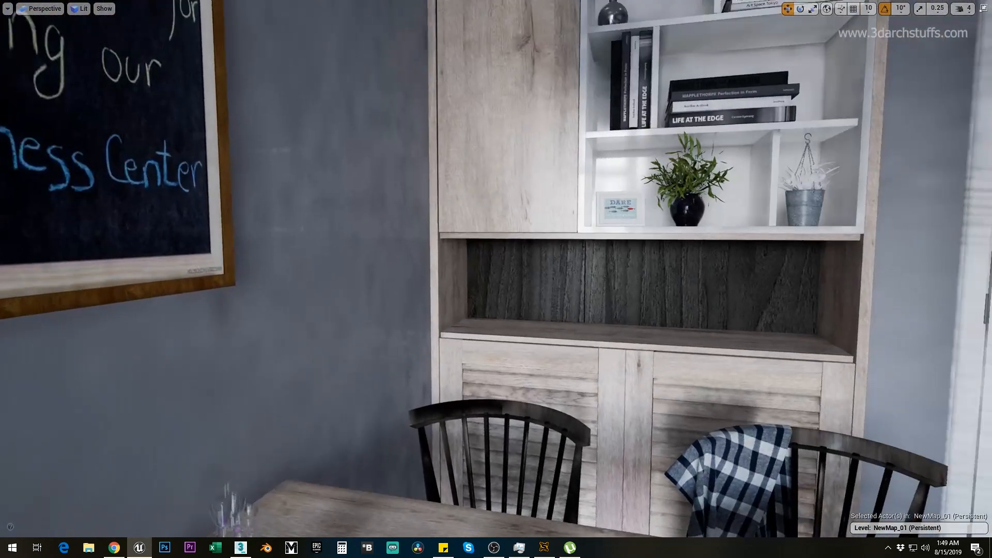
pyautogui.scroll(4, 747, 283)
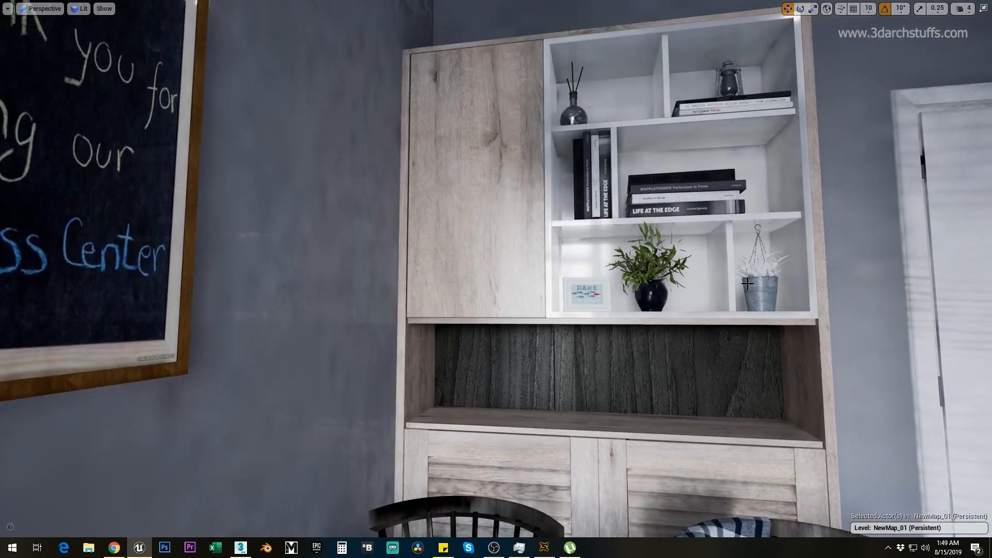
# Switch to the Lighting Only view and examine the black plant pot on the lowest shelf of the rack.
pyautogui.hotkey('alt', '6')
pyautogui.scroll(-4, 747, 286)
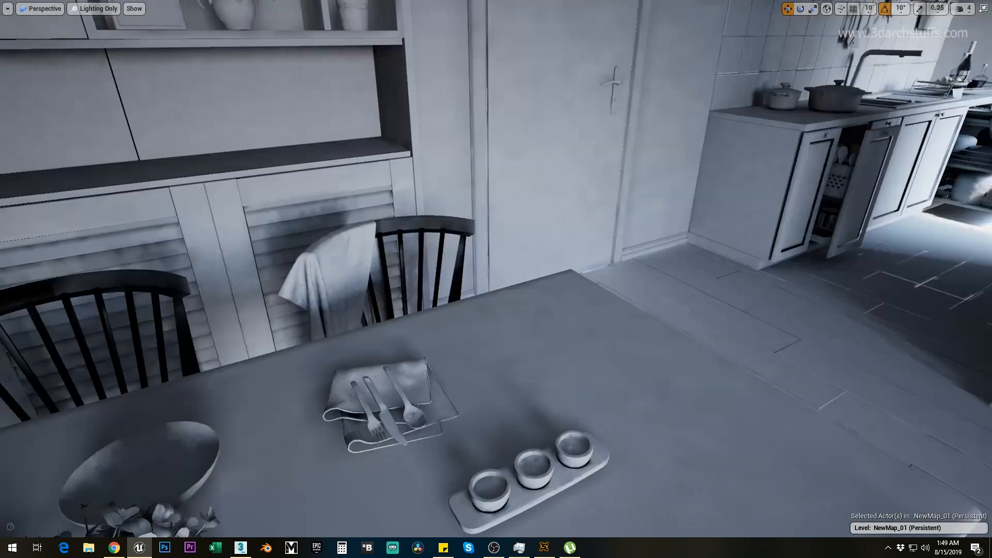
pyautogui.scroll(3, 648, 244)
pyautogui.moveTo(648, 243); pyautogui.dragTo(642, 276, button='right')
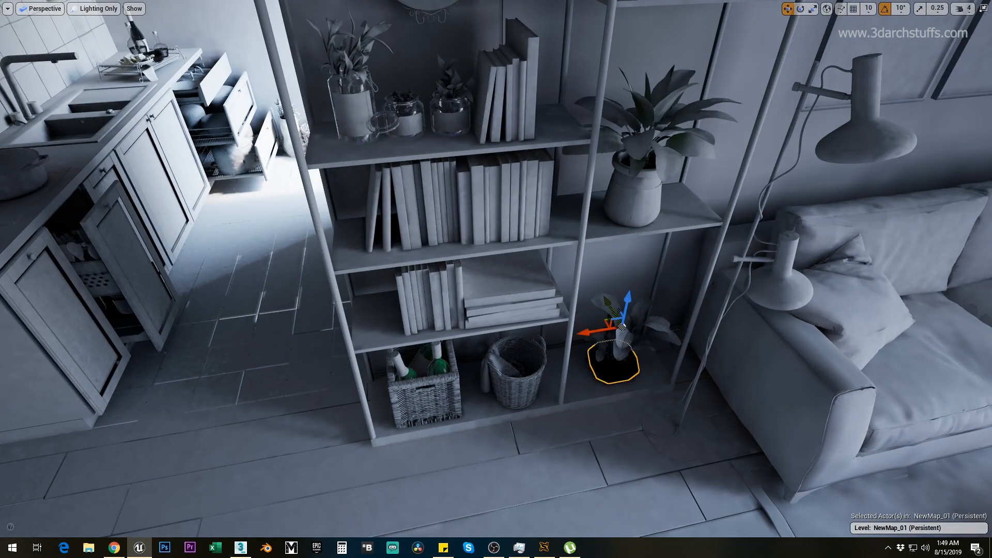
pyautogui.press('f')
pyautogui.keyDown('alt'); pyautogui.moveTo(488, 457); pyautogui.dragTo(511, 469); pyautogui.keyUp('alt')
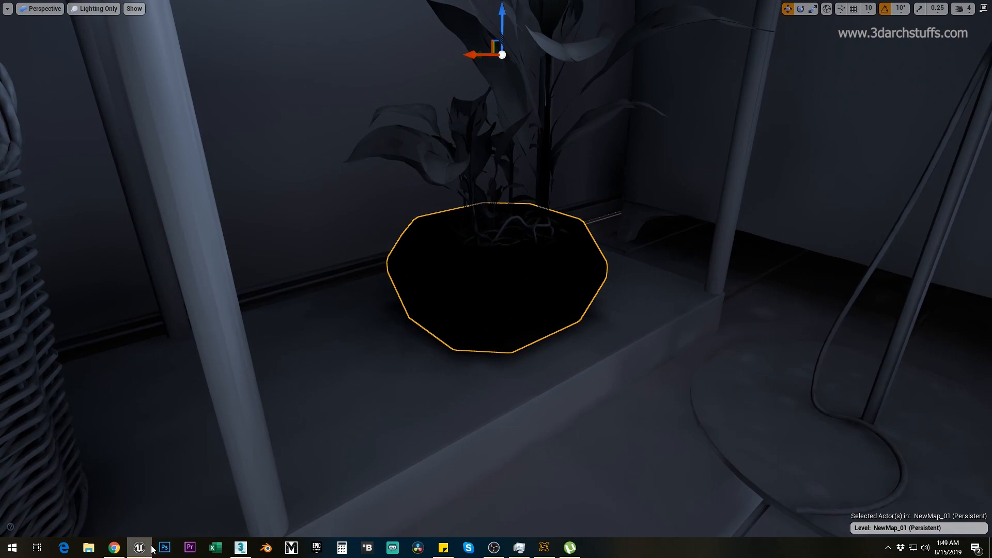
# Switch to 3ds Max and delete the ceiling layers that cover the apartment's interior.
pyautogui.click(240, 548)
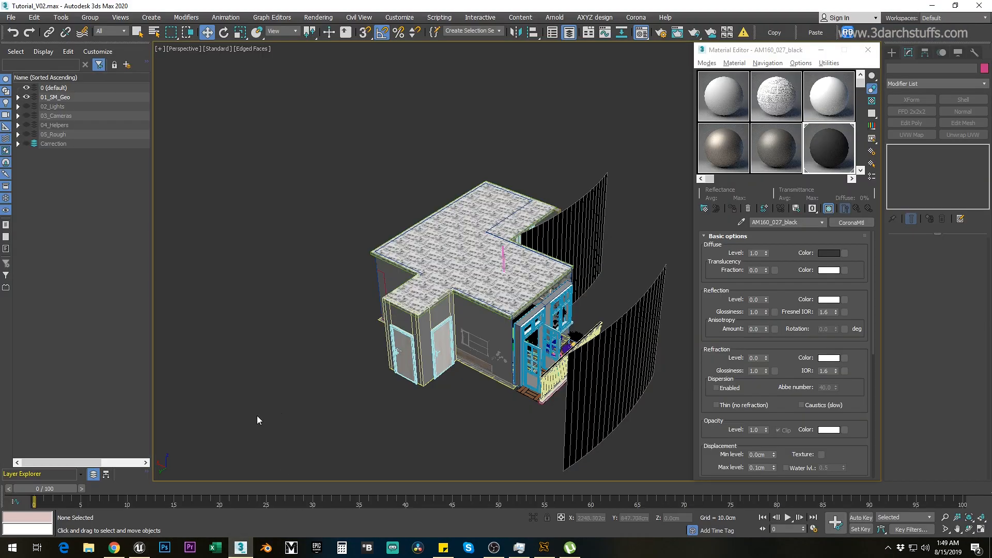
pyautogui.click(489, 283)
pyautogui.press('Delete')
pyautogui.press('q')
pyautogui.click(481, 277)
pyautogui.press('Delete')
pyautogui.click(485, 258)
pyautogui.press('Delete')
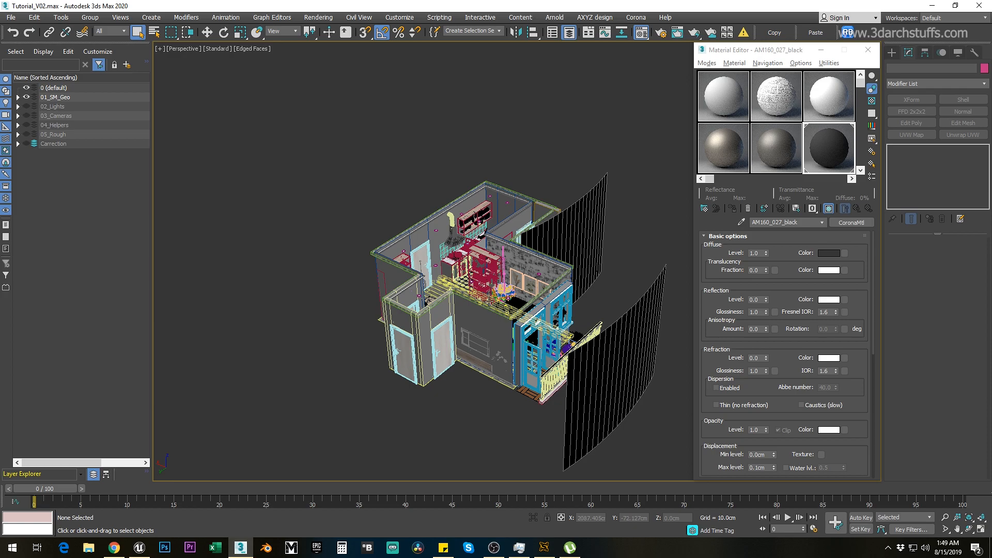
pyautogui.click(491, 297)
pyautogui.press('Delete')
# Select the faceted plant pot on the lowest shelf and isolate it.
pyautogui.click(491, 302)
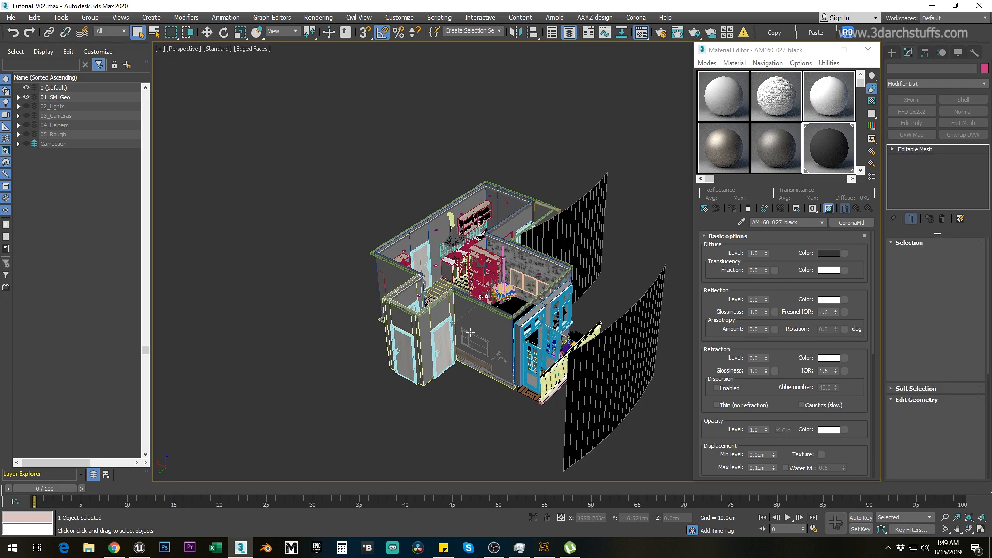
pyautogui.press('z')
pyautogui.keyDown('alt'); pyautogui.moveTo(478, 396); pyautogui.dragTo(241, 396, button='middle'); pyautogui.keyUp('alt')
pyautogui.click(483, 340)
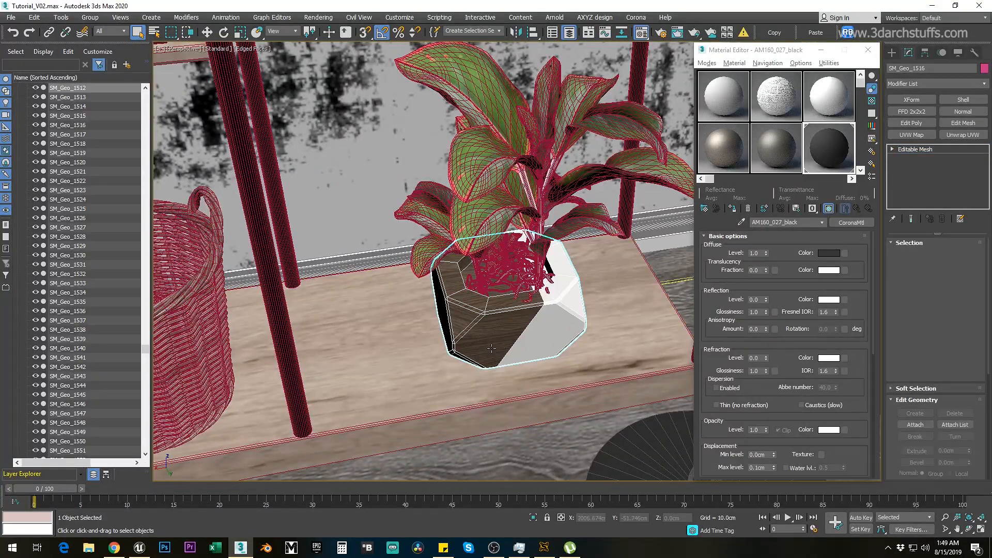
pyautogui.press('z')
pyautogui.hotkey('alt', 'q')
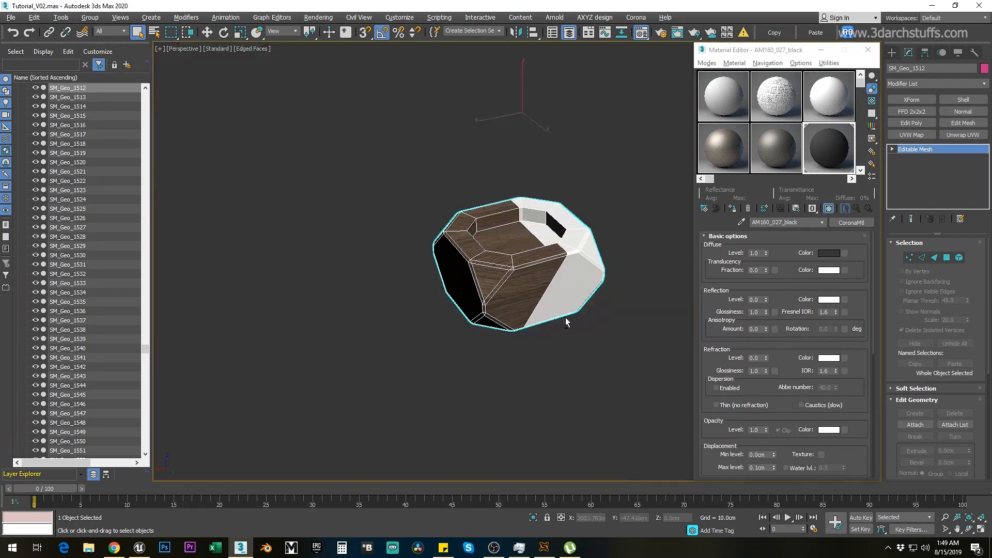
# Inspect the pot's faces at polygon level from another side and return to the whole-object level.
pyautogui.click(891, 149)
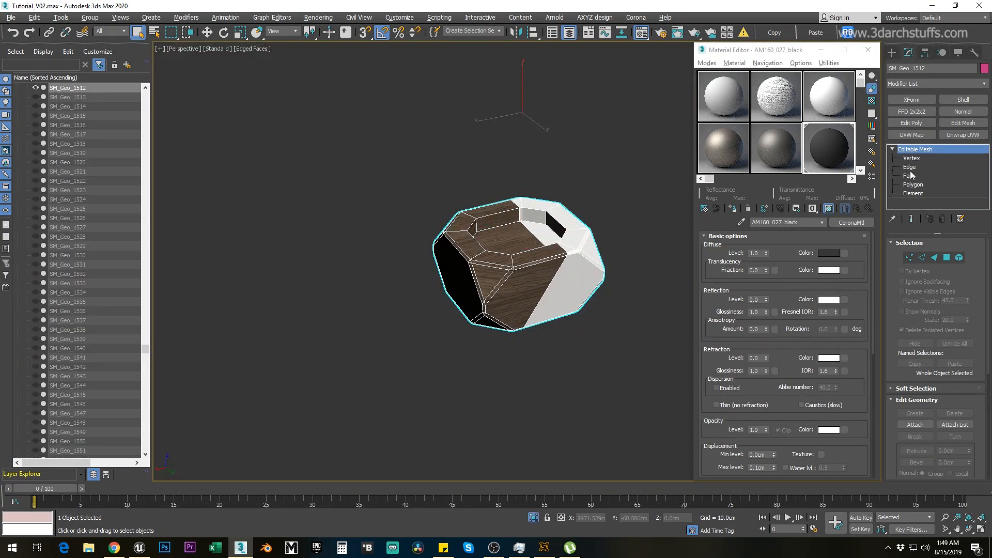
pyautogui.click(913, 184)
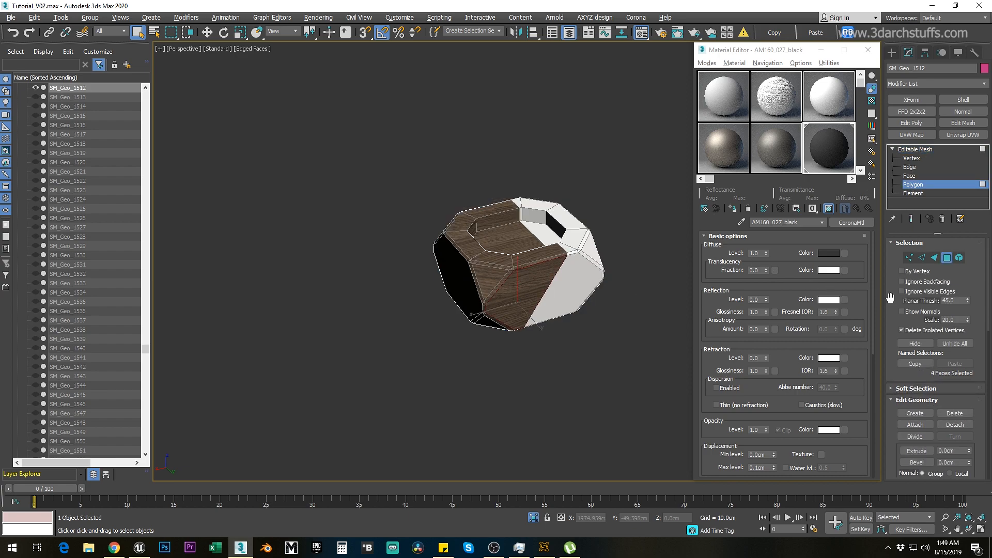
pyautogui.keyDown('alt'); pyautogui.moveTo(580, 296); pyautogui.dragTo(619, 296, button='middle'); pyautogui.keyUp('alt')
pyautogui.click(630, 217)
pyautogui.click(908, 150)
pyautogui.click(590, 229)
pyautogui.click(544, 249)
# Flip the pot's normals with a Normal modifier and put the pot on a new layer.
pyautogui.click(962, 111)
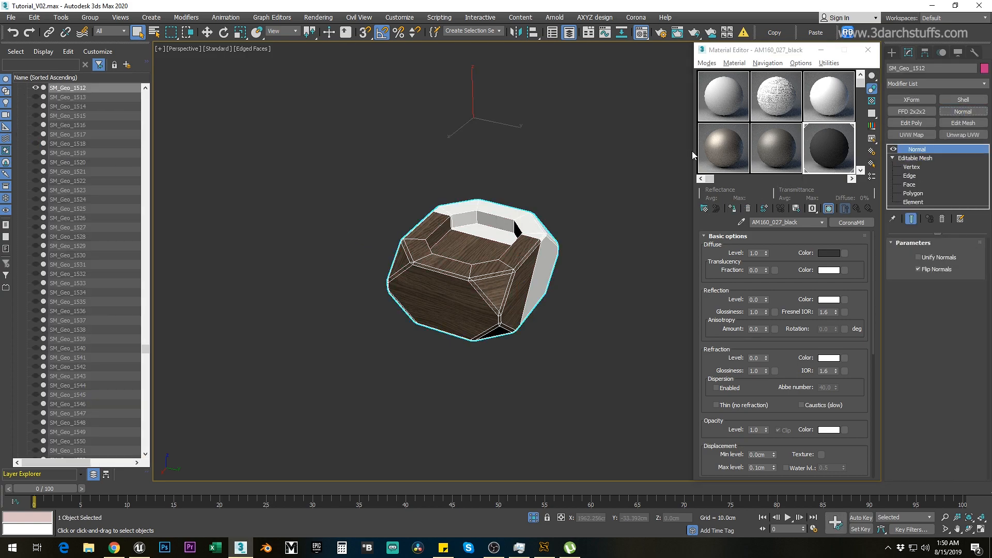
pyautogui.rightClick(106, 84)
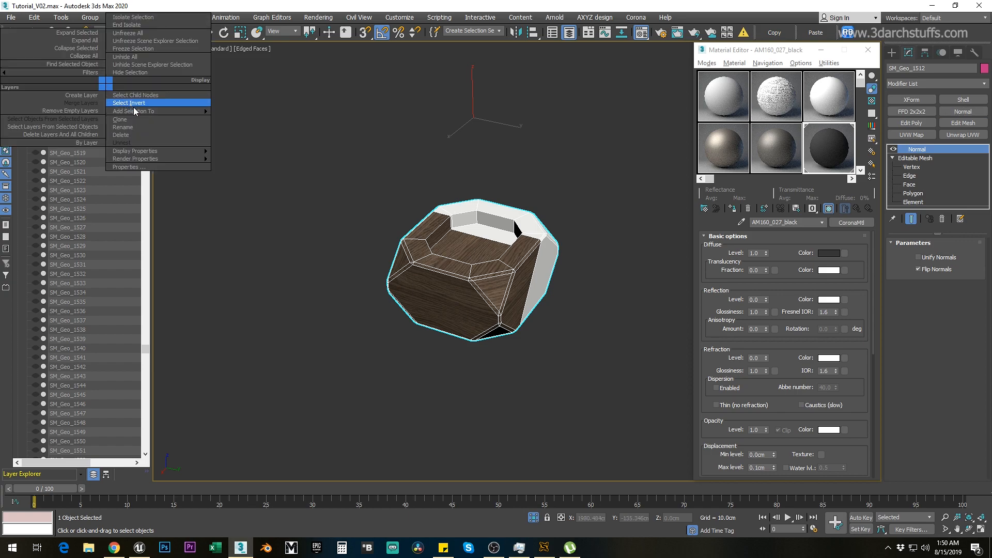
pyautogui.moveTo(201, 113)
pyautogui.click(233, 112)
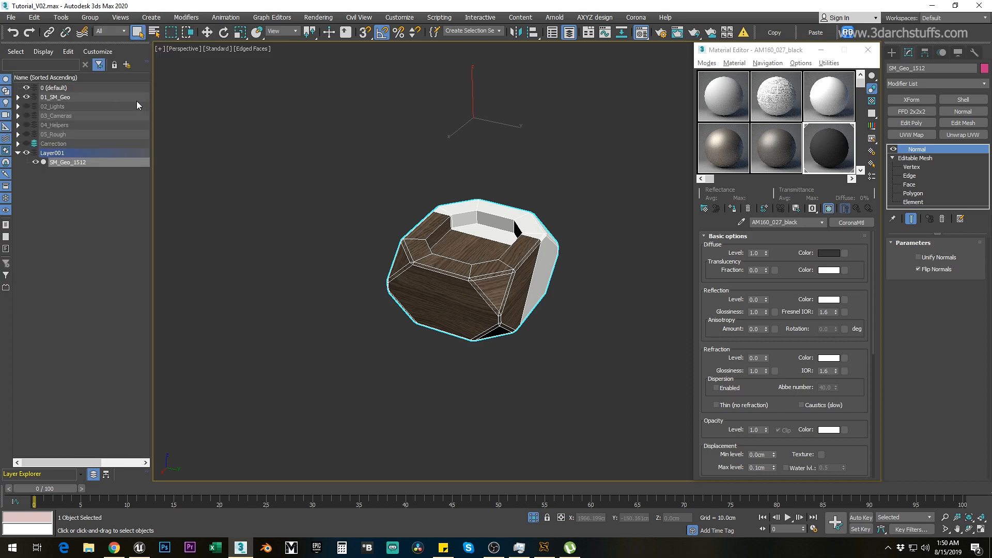
# Move the pot from Layer001 into the Carrection layer and delete the emptied Layer001.
pyautogui.click(81, 206)
pyautogui.moveTo(66, 166); pyautogui.dragTo(52, 145)
pyautogui.click(49, 205)
pyautogui.click(47, 163)
pyautogui.rightClick(47, 163)
pyautogui.click(56, 212)
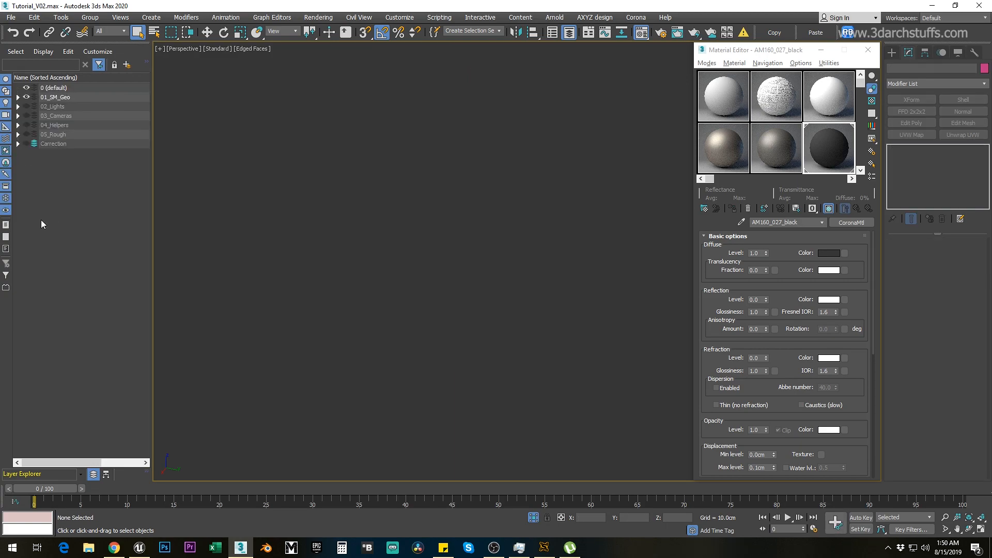
# Leave isolation mode, switch to Unreal Engine and delete the black plant pot on the rack's lowest shelf.
pyautogui.click(533, 518)
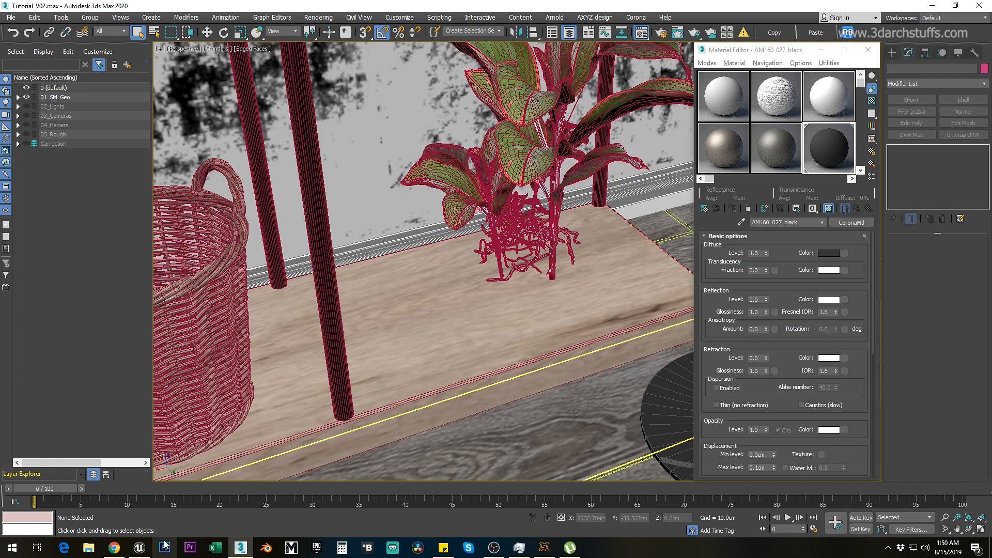
pyautogui.click(140, 547)
pyautogui.click(465, 372)
pyautogui.press('Delete')
pyautogui.click(585, 321)
pyautogui.click(488, 289)
pyautogui.press('Delete')
pyautogui.click(543, 321)
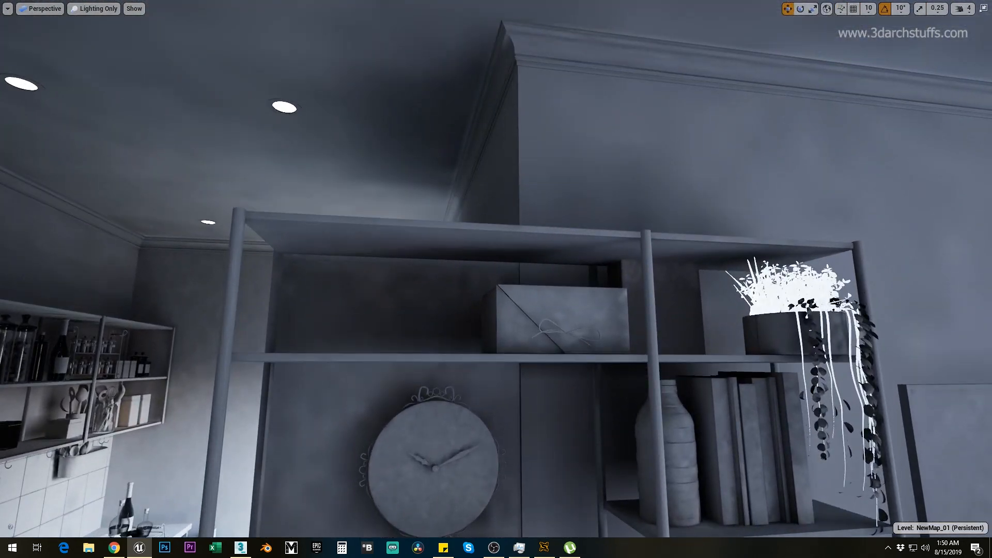
# Examine the rack, the ceiling and the door frame in the lighting view for further black geometry.
pyautogui.moveTo(603, 318); pyautogui.dragTo(672, 318, button='right')
pyautogui.scroll(5, 604, 308)
pyautogui.moveTo(604, 308); pyautogui.dragTo(681, 268, button='right')
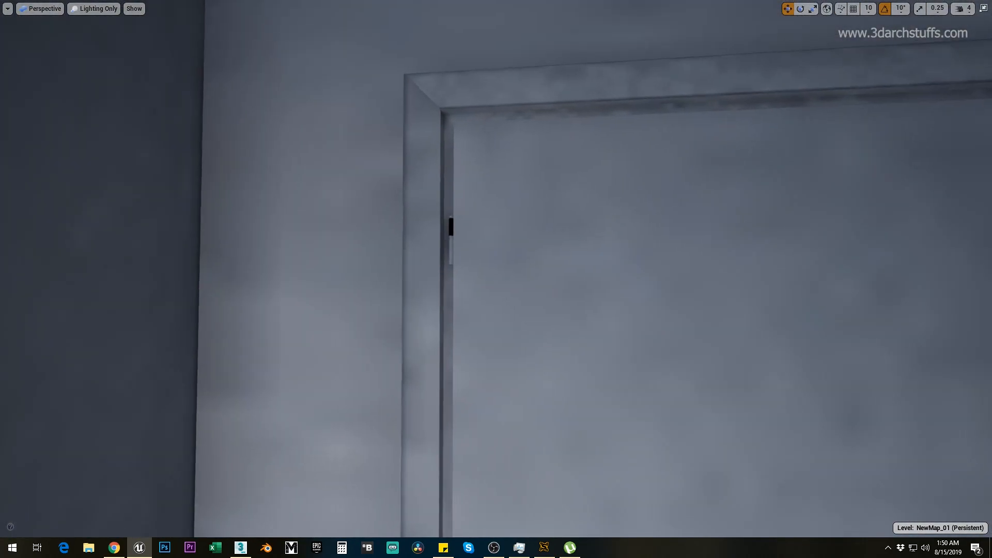
pyautogui.moveTo(480, 309); pyautogui.dragTo(468, 298, button='right')
pyautogui.click(464, 242)
pyautogui.moveTo(523, 246); pyautogui.dragTo(508, 306, button='right')
pyautogui.rightClick(522, 246)
pyautogui.click(552, 243)
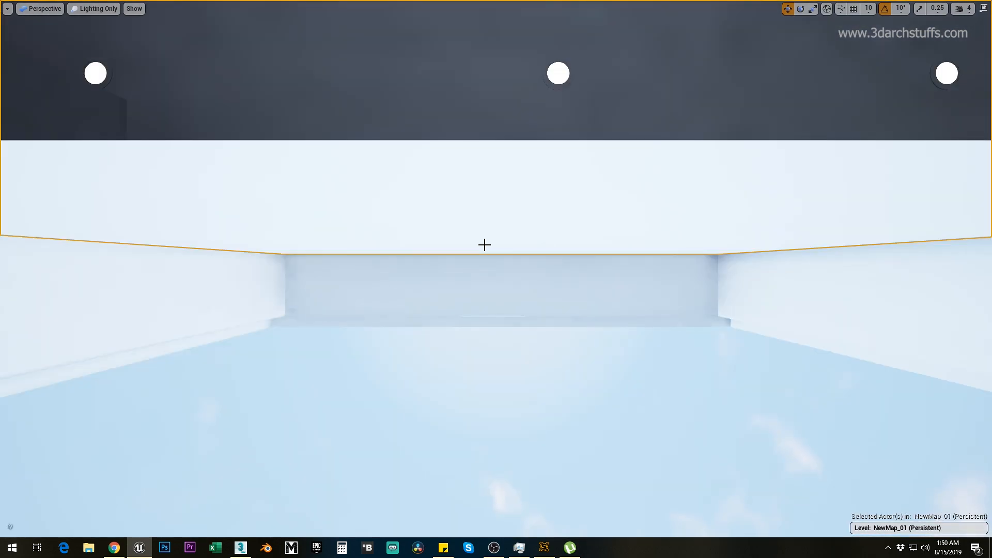
pyautogui.press('Escape')
pyautogui.moveTo(489, 257); pyautogui.dragTo(503, 286, button='right')
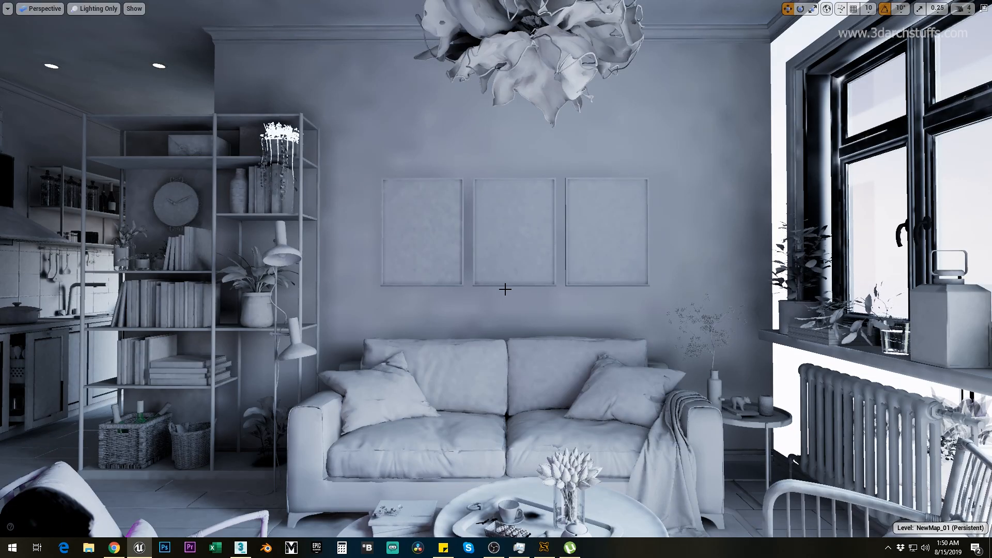
# Select the partly black upper hinge of the door beside the bookcase and inspect it up close.
pyautogui.moveTo(505, 289)
pyautogui.mouseDown(button='right')
pyautogui.moveTo(529, 298)
pyautogui.moveTo(497, 290)
pyautogui.mouseUp(button='right')
pyautogui.press('w')
pyautogui.click(478, 283)
pyautogui.press('f')
pyautogui.keyDown('alt'); pyautogui.moveTo(505, 350); pyautogui.dragTo(605, 325); pyautogui.keyUp('alt')
pyautogui.moveTo(604, 325); pyautogui.dragTo(566, 403, button='right')
pyautogui.press('s')
pyautogui.press('s')
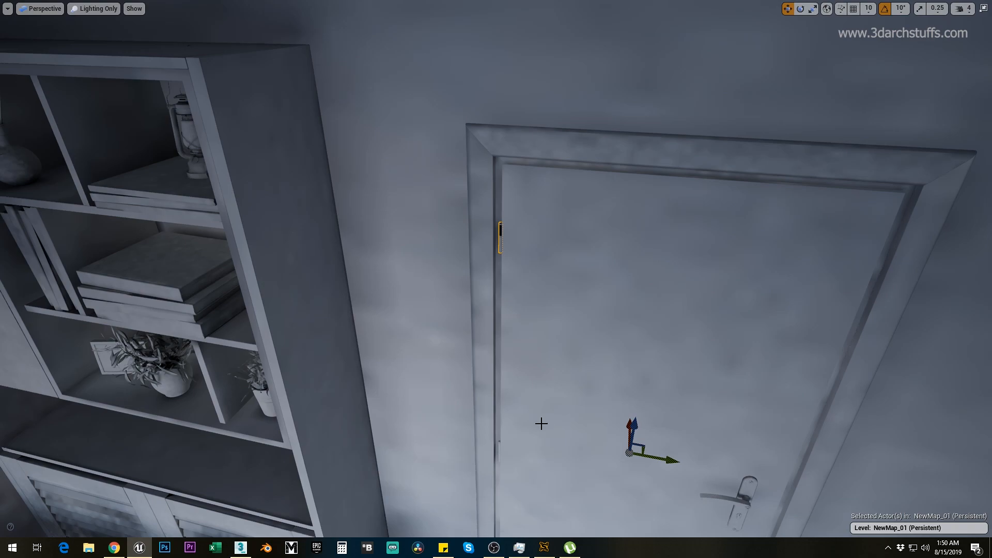
# Select the evenly lit hinge lower on the same door and duplicate it up to the black upper hinge.
pyautogui.click(497, 455)
pyautogui.keyDown('alt'); pyautogui.moveTo(537, 437); pyautogui.dragTo(544, 414); pyautogui.keyUp('alt')
pyautogui.press('f')
pyautogui.press('s')
pyautogui.moveTo(593, 415); pyautogui.dragTo(593, 416, button='right')
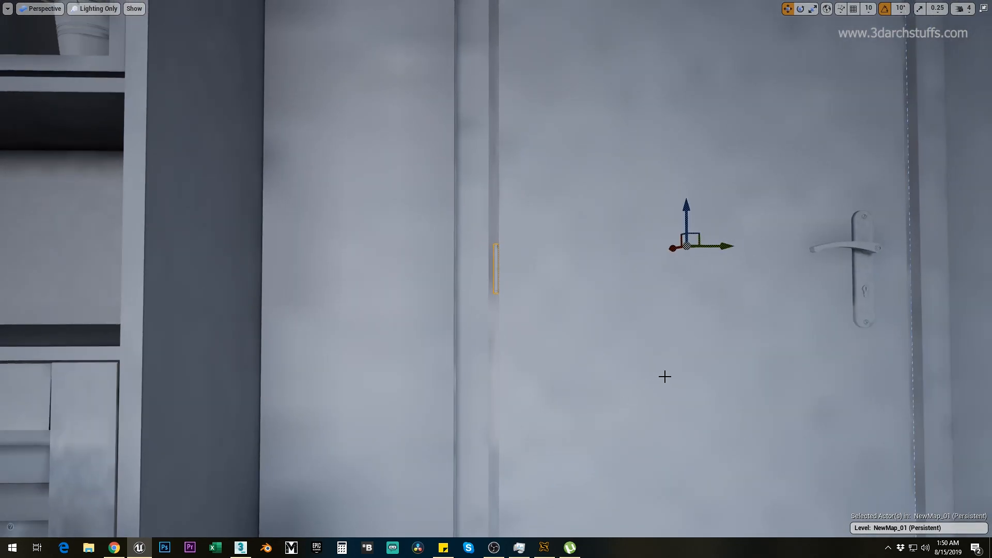
pyautogui.moveTo(662, 377); pyautogui.dragTo(669, 343, button='right')
pyautogui.moveTo(653, 346); pyautogui.dragTo(607, 50)
# Raise the duplicated hinge along the vertical axis so it covers the black upper hinge.
pyautogui.press('f')
pyautogui.keyDown('alt'); pyautogui.moveTo(603, 159); pyautogui.dragTo(618, 204); pyautogui.keyUp('alt')
pyautogui.press('s')
pyautogui.moveTo(617, 205); pyautogui.dragTo(617, 205, button='right')
pyautogui.scroll(6, 620, 209)
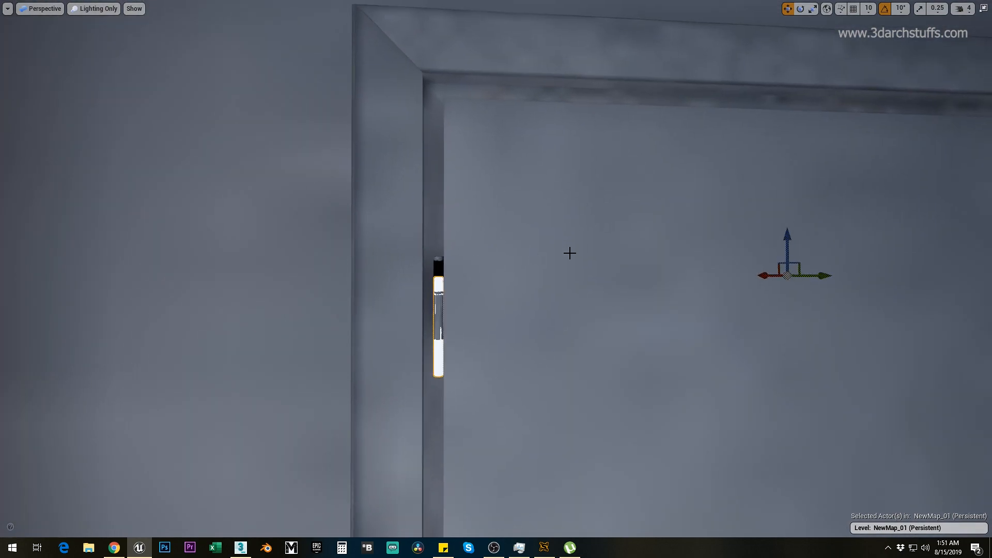
pyautogui.moveTo(785, 241); pyautogui.dragTo(791, 211)
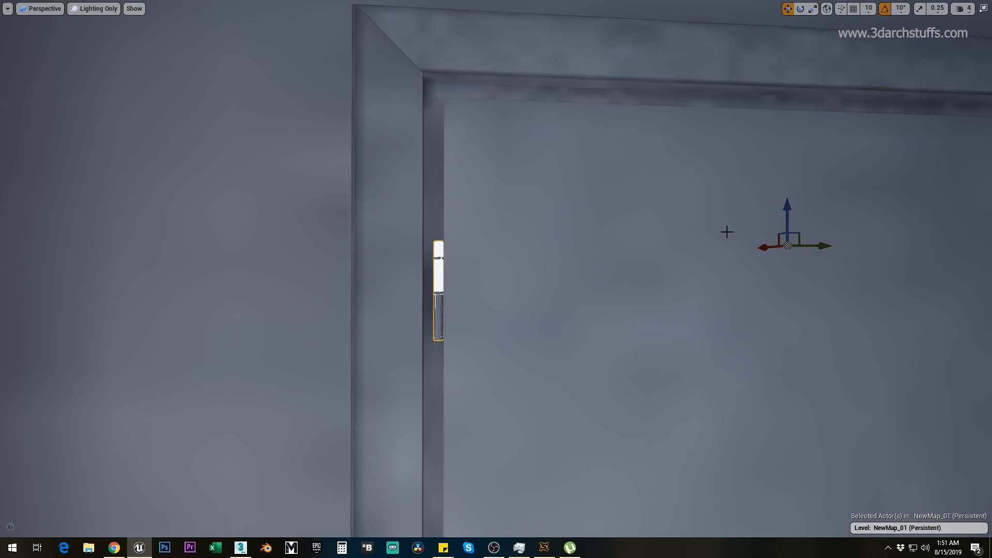
# Select the original black upper hinge behind the duplicate and delete it.
pyautogui.press('Escape')
pyautogui.click(444, 280)
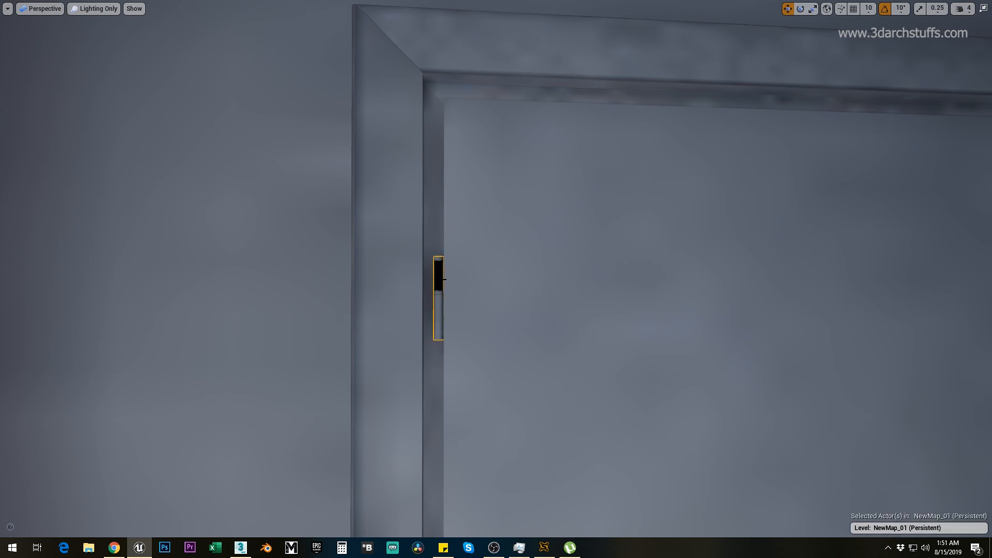
pyautogui.scroll(-5, 444, 279)
pyautogui.moveTo(532, 272); pyautogui.dragTo(557, 403, button='right')
pyautogui.press('Delete')
pyautogui.click(538, 319)
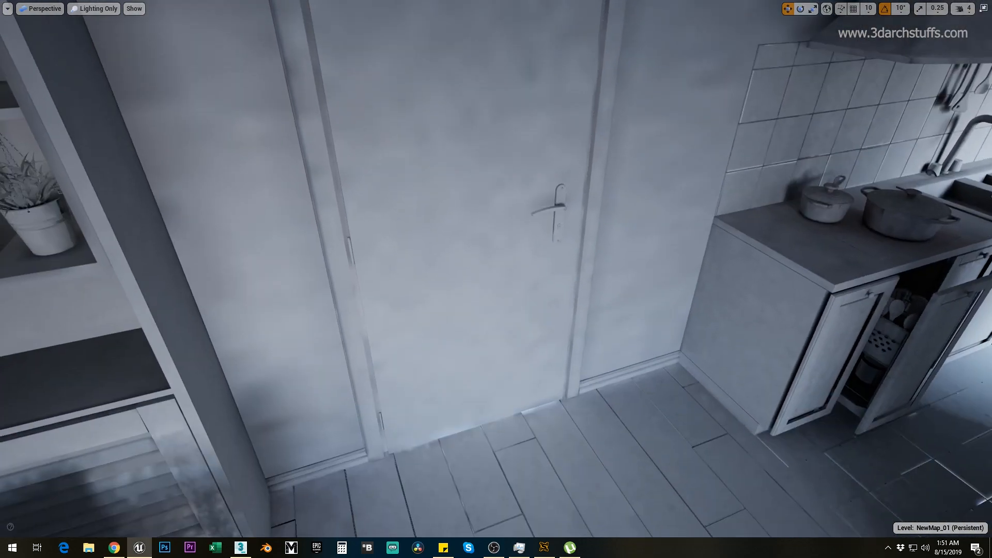
# Select the black duct cover above the kitchen range hood and save the level.
pyautogui.moveTo(538, 319); pyautogui.dragTo(613, 266, button='right')
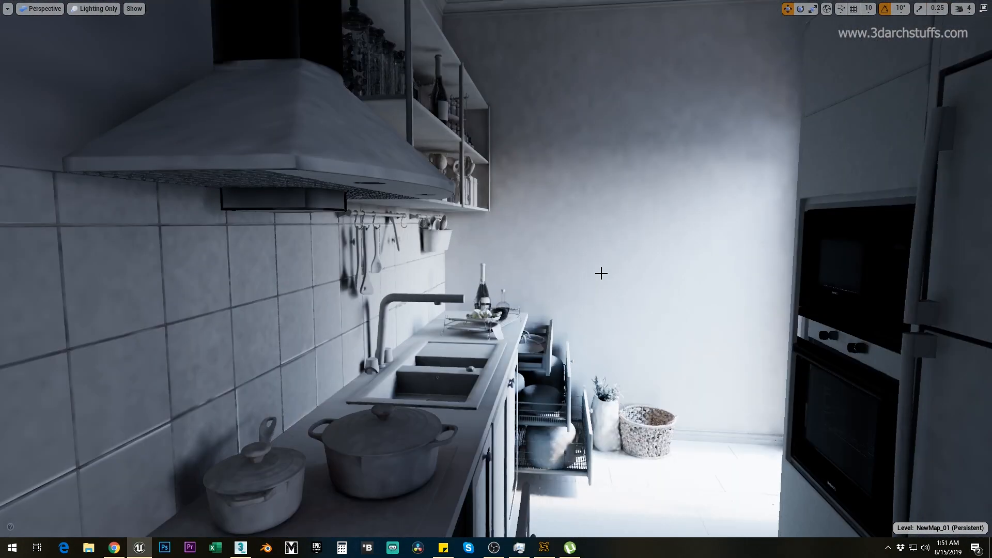
pyautogui.moveTo(601, 273); pyautogui.dragTo(524, 235, button='right')
pyautogui.click(610, 222)
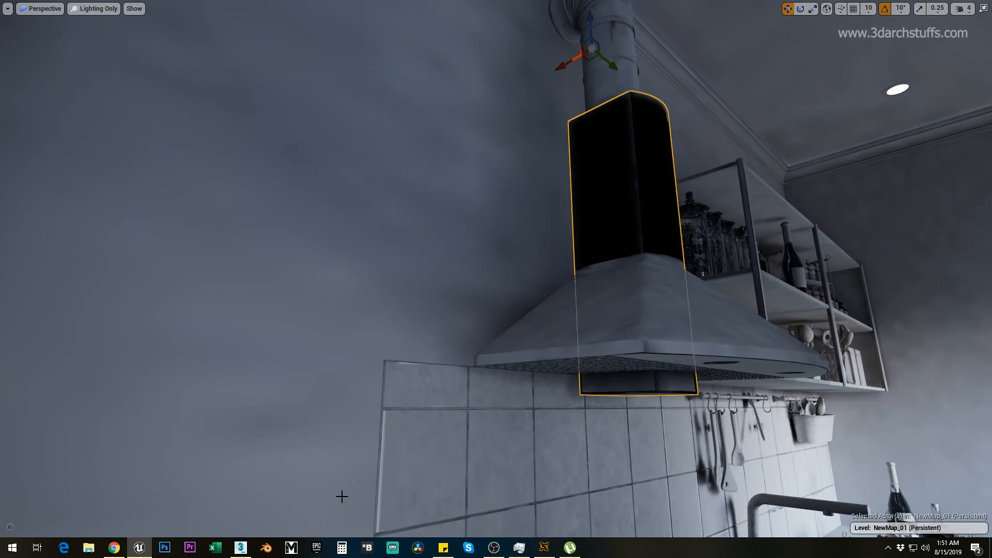
pyautogui.hotkey('ctrl', 's')
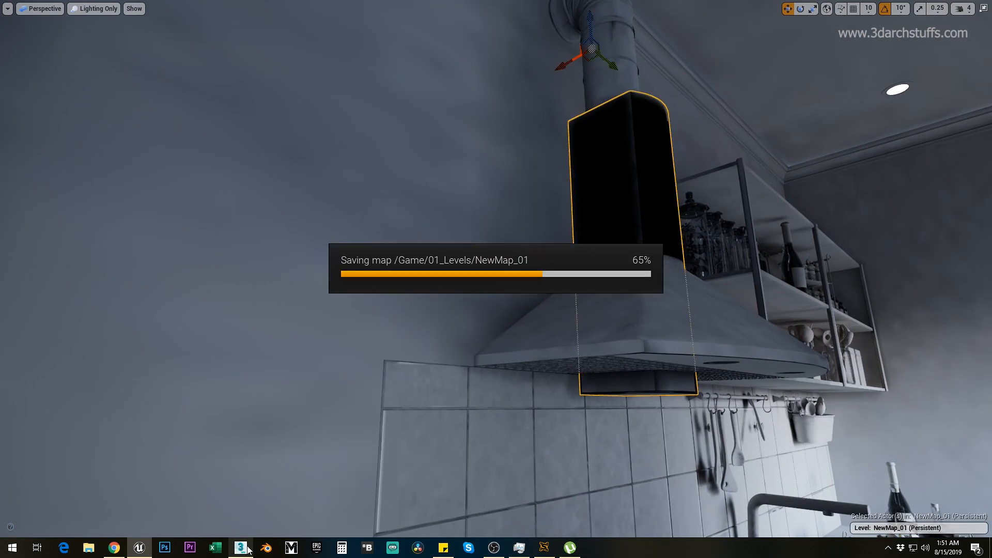
# Switch to 3ds Max, close the Material Editor, and select and isolate the range hood's duct cover.
pyautogui.click(247, 548)
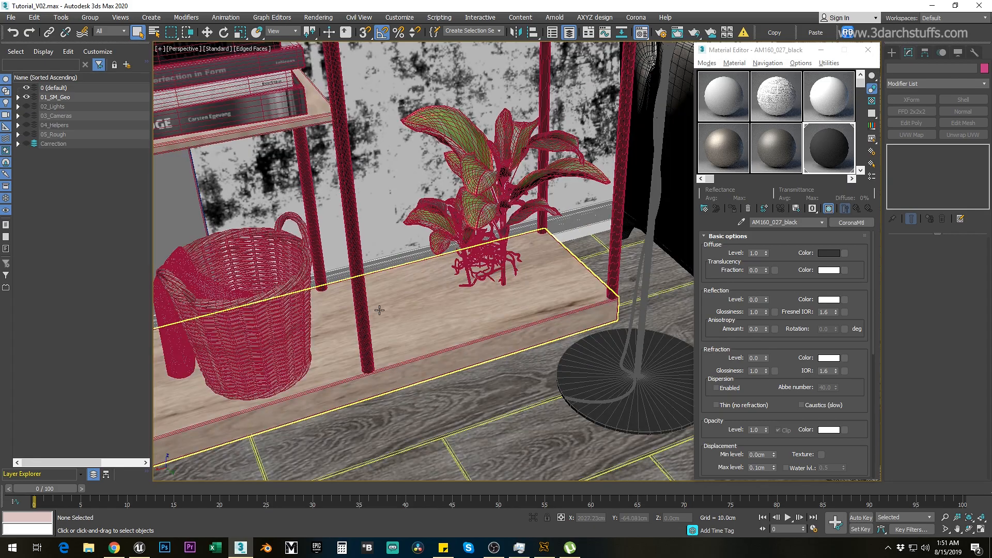
pyautogui.moveTo(327, 275); pyautogui.dragTo(532, 310, button='middle')
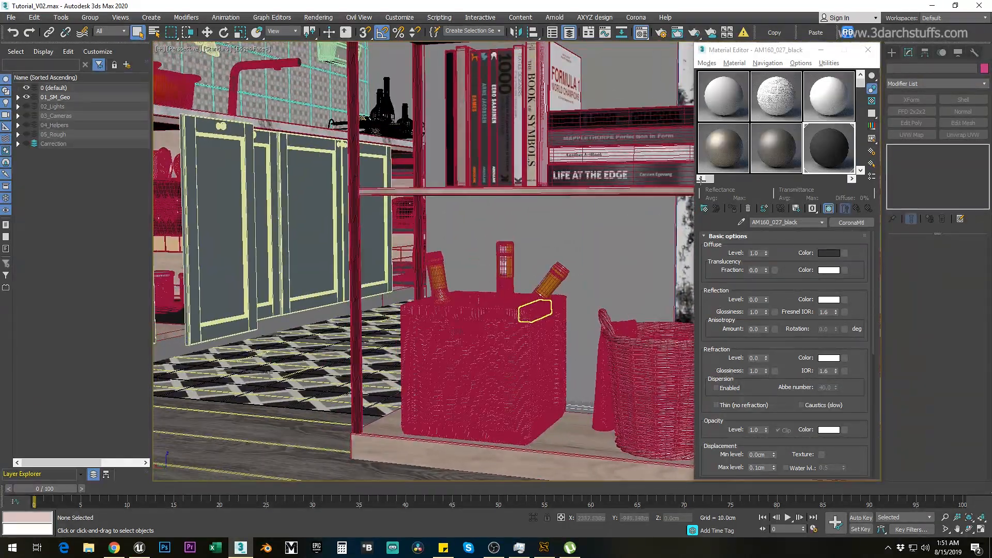
pyautogui.click(866, 55)
pyautogui.moveTo(364, 149); pyautogui.dragTo(620, 341, button='middle')
pyautogui.moveTo(416, 151); pyautogui.dragTo(467, 255, button='middle')
pyautogui.click(433, 161)
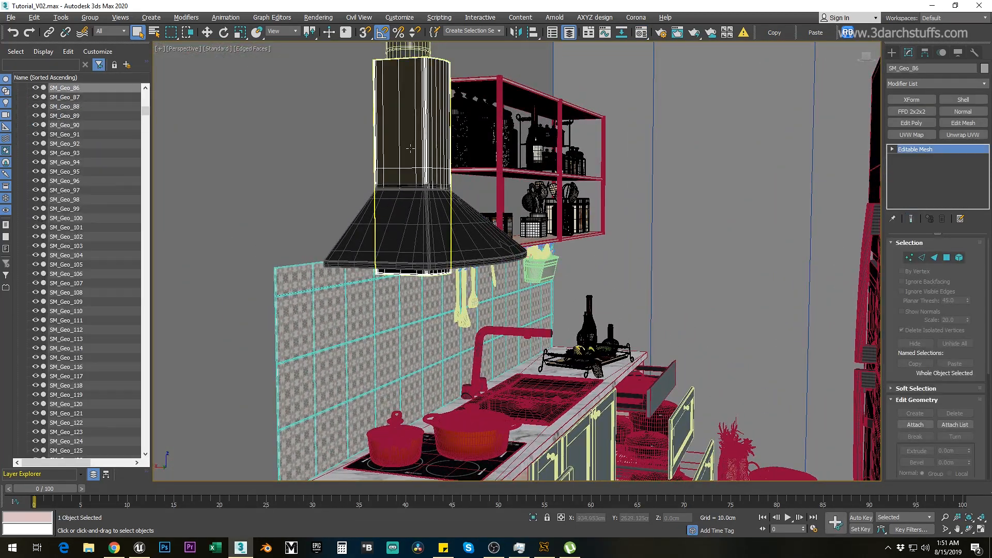
pyautogui.hotkey('alt', 'q')
# Inspect the duct cover's face normals at polygon level from several sides and return to the whole-object level.
pyautogui.click(891, 149)
pyautogui.click(912, 184)
pyautogui.click(512, 204)
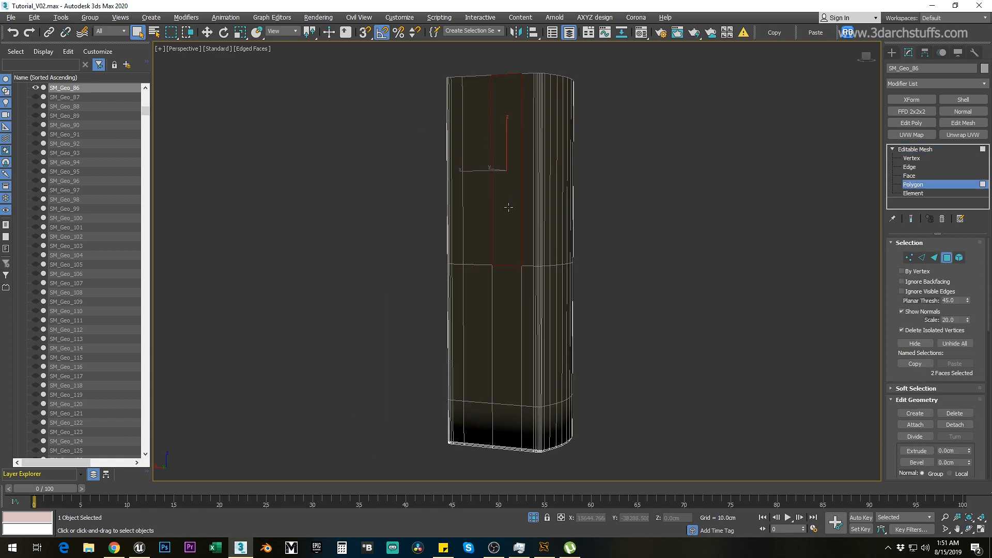
pyautogui.keyDown('alt'); pyautogui.moveTo(643, 239); pyautogui.dragTo(600, 309, button='middle'); pyautogui.keyUp('alt')
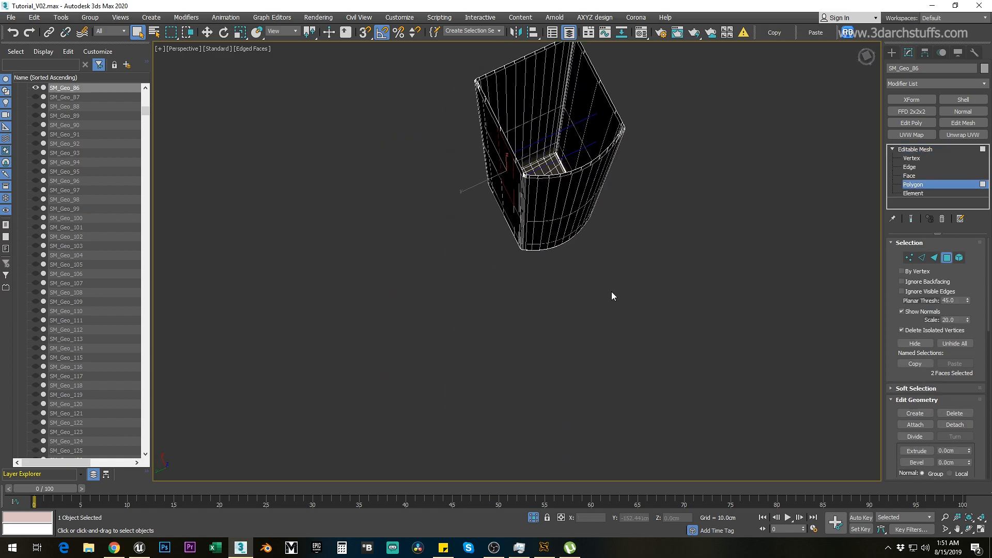
pyautogui.click(912, 149)
pyautogui.click(718, 230)
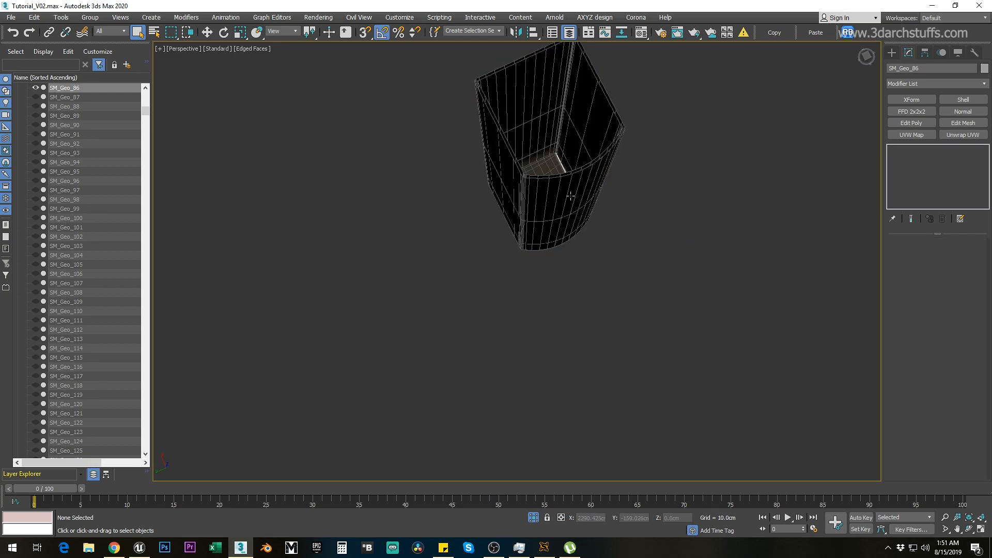
pyautogui.click(577, 201)
pyautogui.keyDown('alt'); pyautogui.moveTo(624, 279); pyautogui.dragTo(673, 137, button='middle'); pyautogui.keyUp('alt')
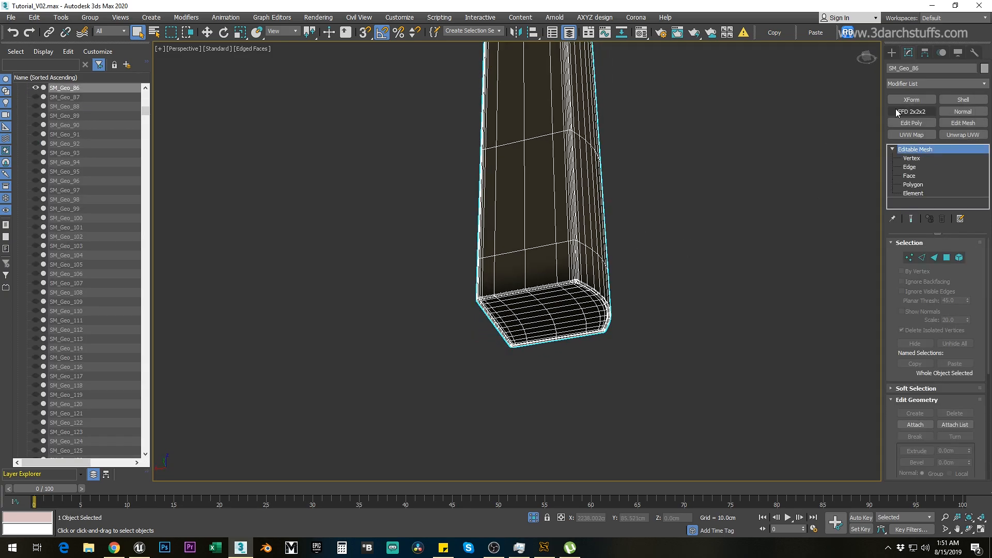
# Flip the duct cover's normals with a Normal modifier and add the object to the Carrection layer.
pyautogui.click(962, 112)
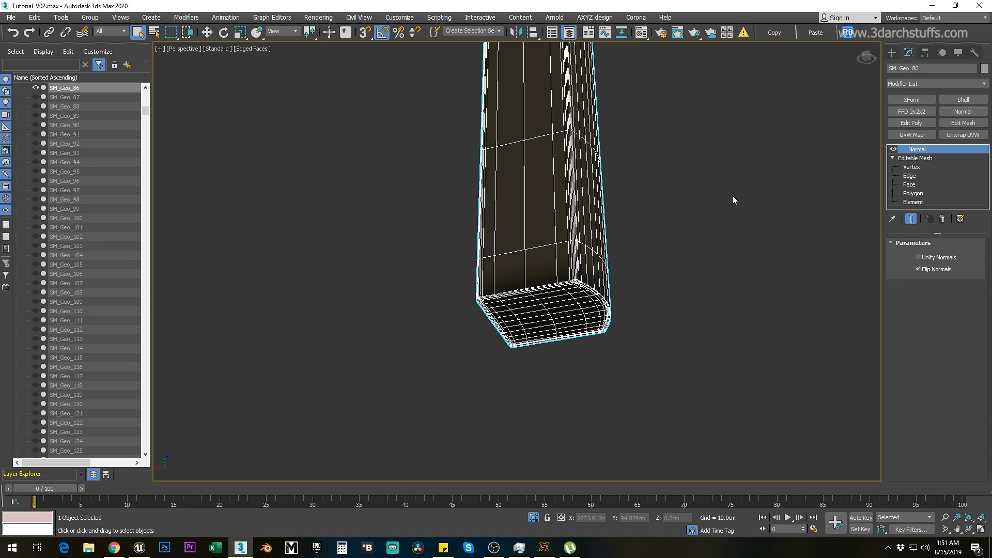
pyautogui.rightClick(105, 87)
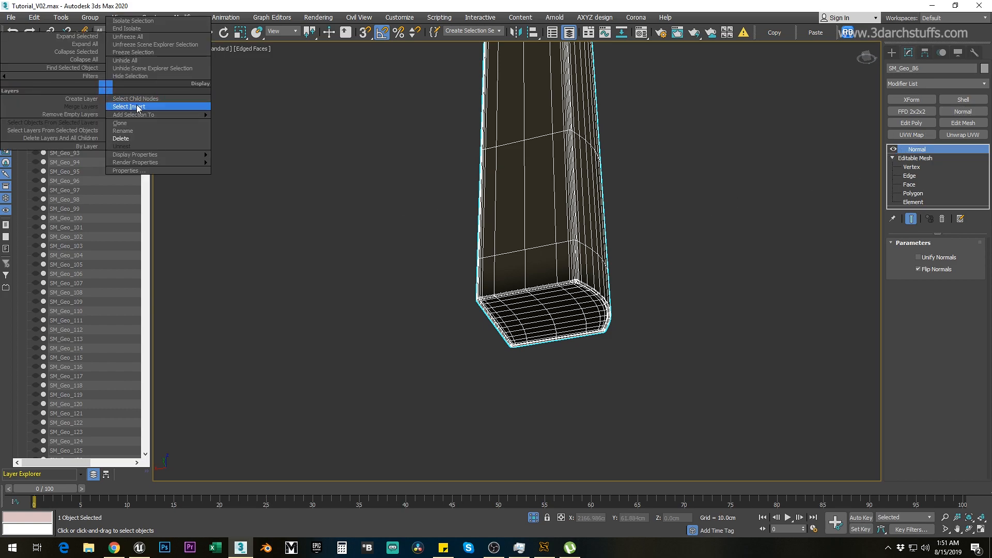
pyautogui.moveTo(147, 116)
pyautogui.click(221, 123)
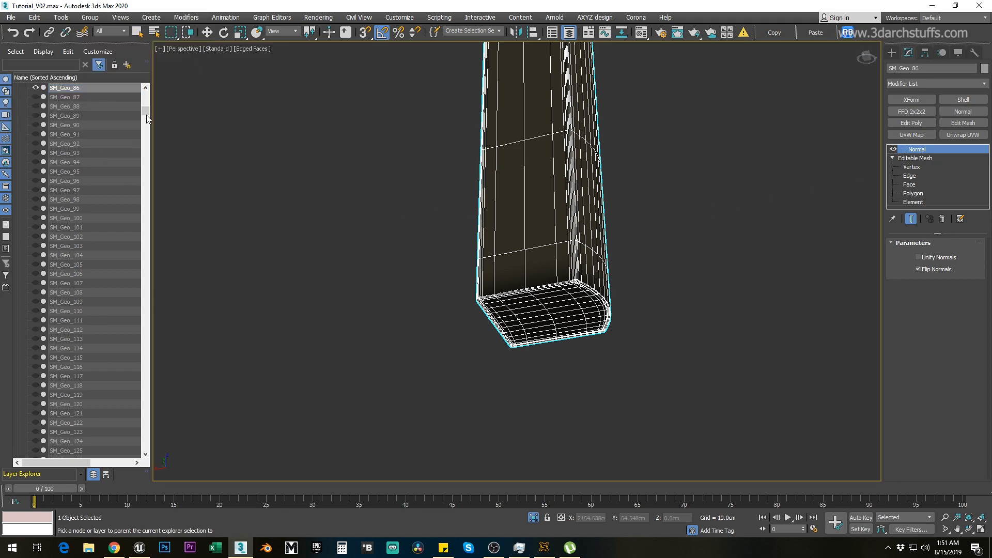
pyautogui.moveTo(146, 119); pyautogui.dragTo(144, 451)
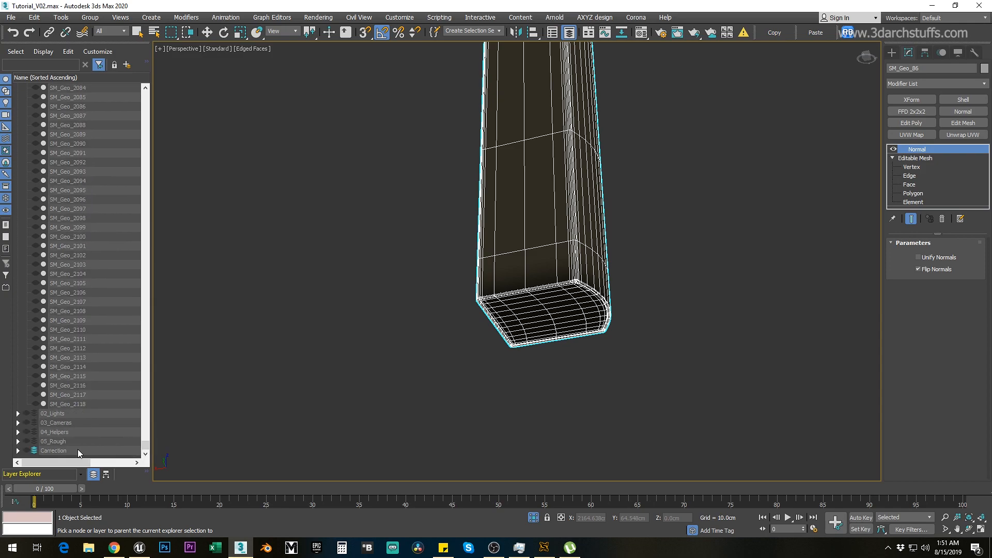
pyautogui.click(59, 450)
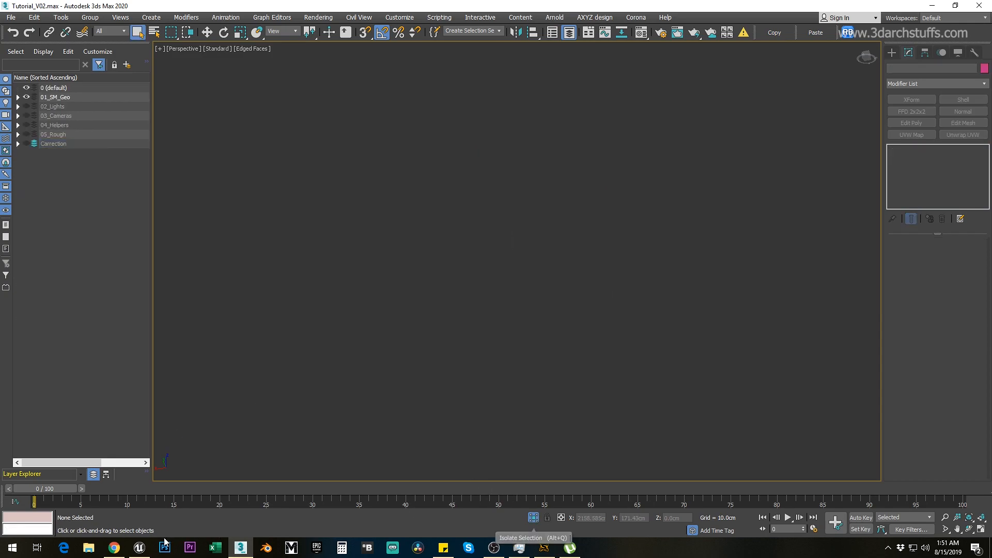
# Switch to Unreal Engine and delete the black duct cover above the range hood.
pyautogui.click(139, 548)
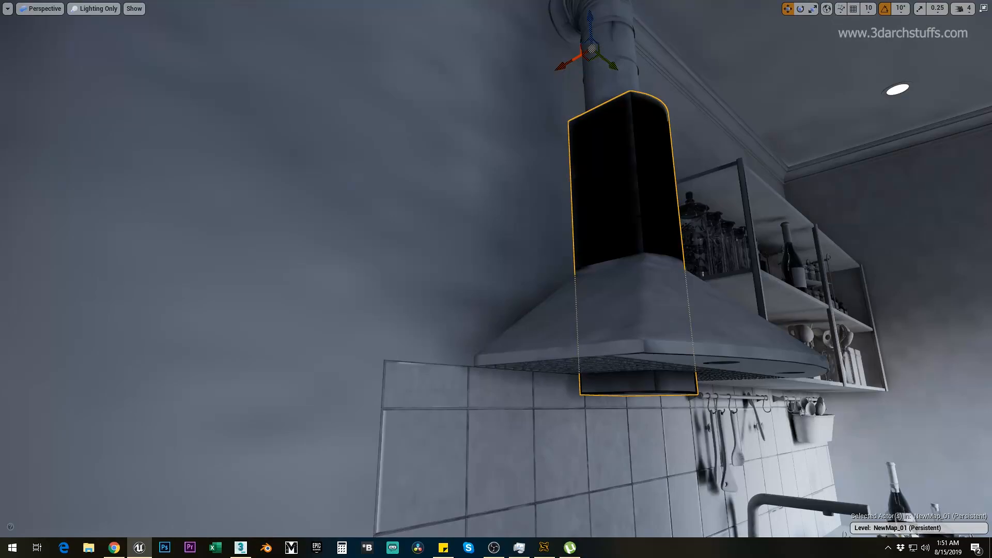
pyautogui.press('Delete')
pyautogui.click(547, 320)
# Select the black panel on the upper fridge door, then switch to 3ds Max and leave isolation mode.
pyautogui.moveTo(531, 255); pyautogui.dragTo(667, 287, button='right')
pyautogui.click(502, 213)
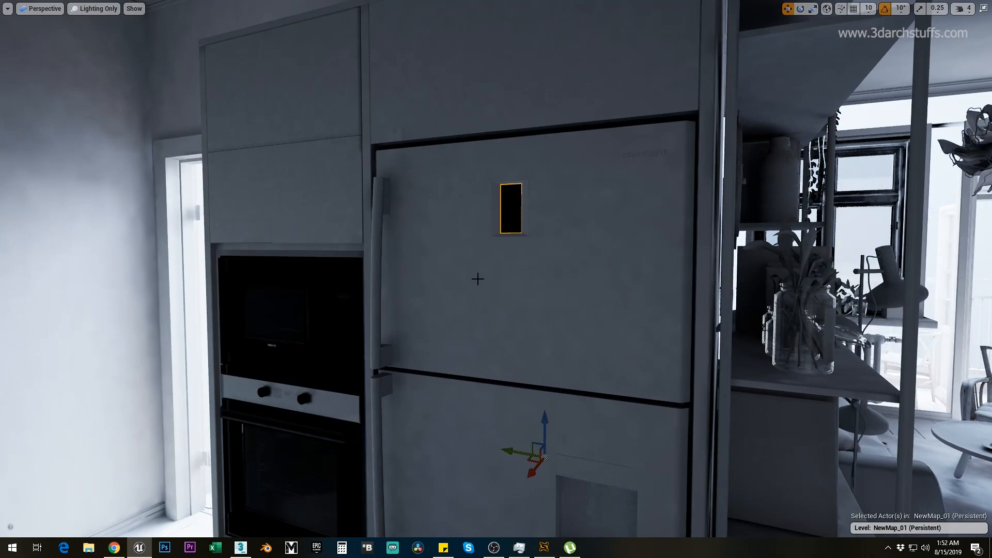
pyautogui.click(241, 547)
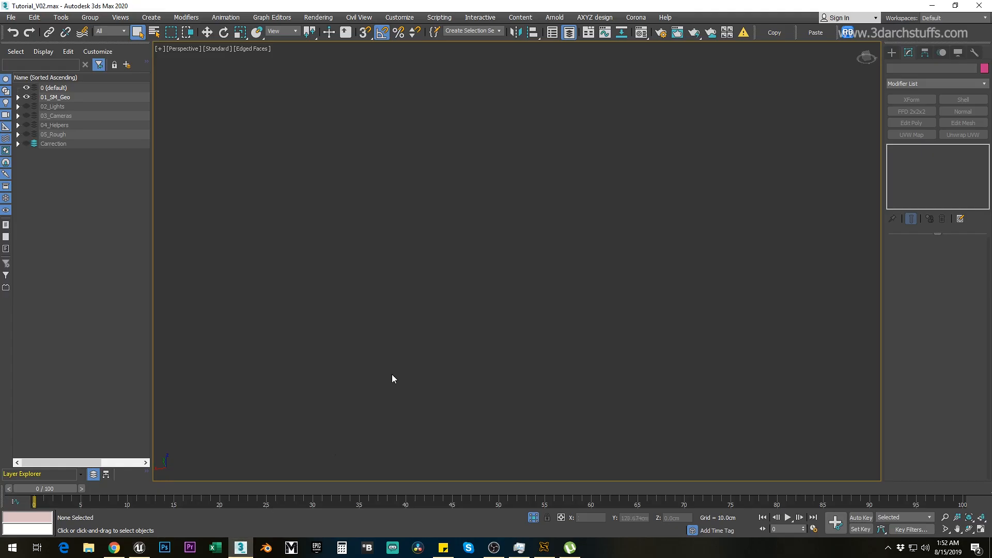
pyautogui.click(533, 520)
# Select the small panel on the upper fridge door in the 3ds Max scene and isolate it.
pyautogui.keyDown('alt'); pyautogui.moveTo(578, 335); pyautogui.dragTo(681, 252, button='middle'); pyautogui.keyUp('alt')
pyautogui.click(692, 254)
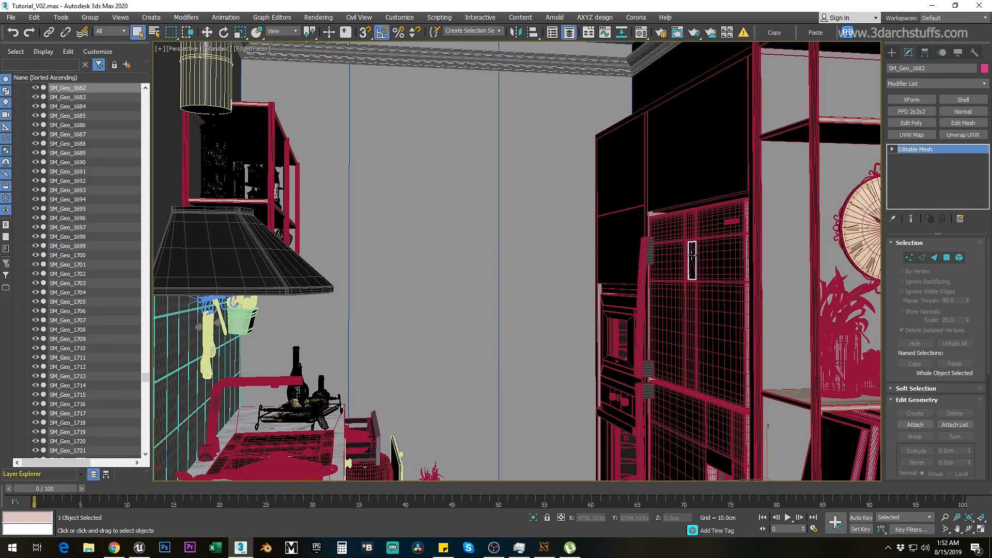
pyautogui.press('z')
pyautogui.keyDown('alt'); pyautogui.moveTo(628, 304); pyautogui.dragTo(700, 305, button='middle'); pyautogui.keyUp('alt')
pyautogui.hotkey('alt', 'q')
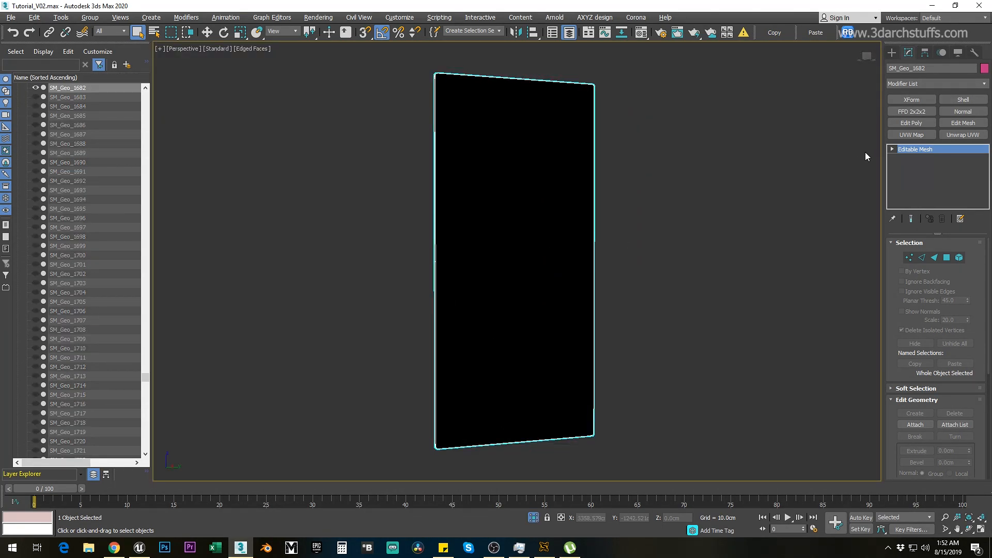
# Examine the polygon normals of the isolated fridge panel, then leave the Polygon sub-object level and deselect the panel.
pyautogui.click(912, 184)
pyautogui.keyDown('alt'); pyautogui.moveTo(571, 210); pyautogui.dragTo(518, 218, button='middle'); pyautogui.keyUp('alt')
pyautogui.click(525, 209)
pyautogui.scroll(-2, 527, 210)
pyautogui.scroll(2, 502, 158)
pyautogui.scroll(3, 454, 153)
pyautogui.keyDown('alt'); pyautogui.moveTo(454, 153); pyautogui.dragTo(510, 134, button='middle'); pyautogui.keyUp('alt')
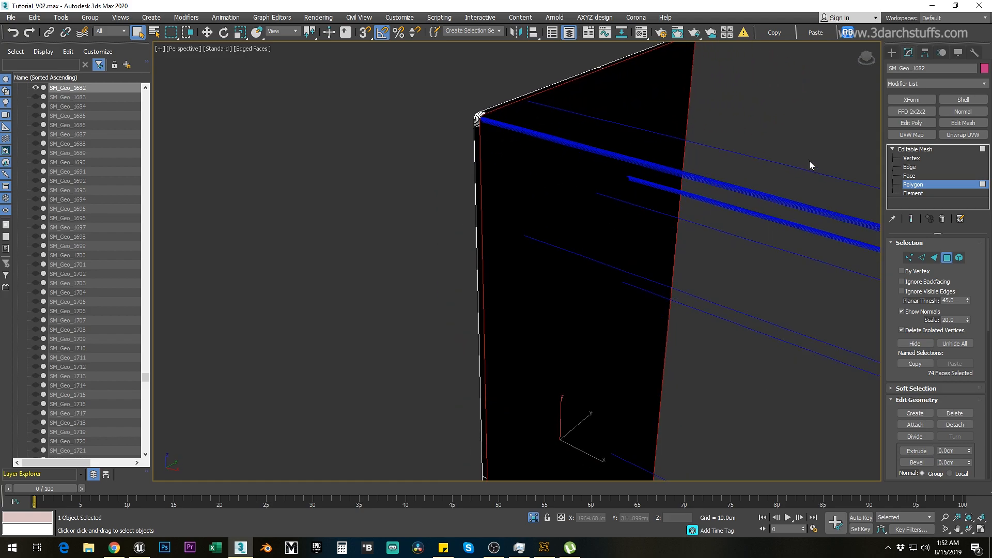
pyautogui.click(905, 150)
pyautogui.click(863, 166)
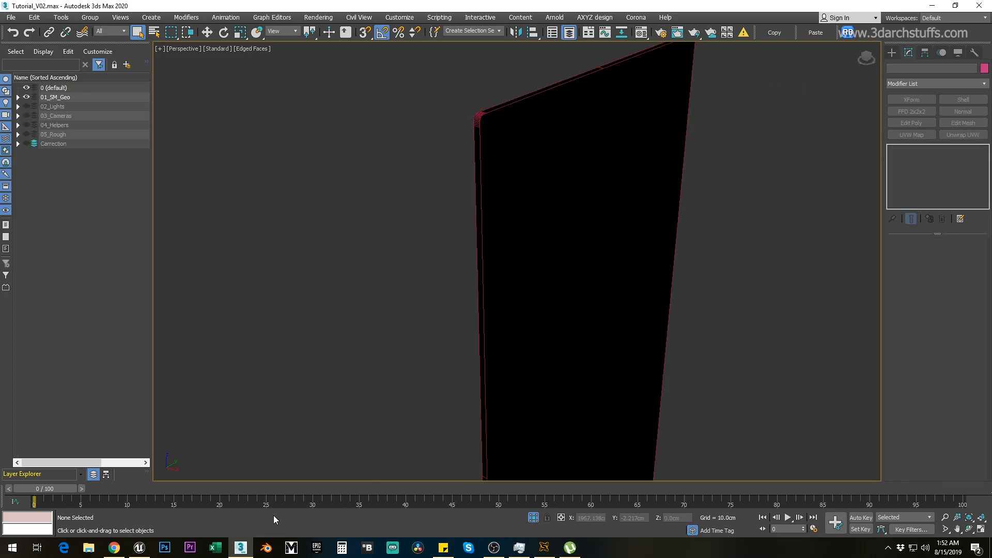
# Switch to Unreal Engine, restore the full editor layout and open the selected fridge panel's CRN_Panel_Text material.
pyautogui.click(140, 547)
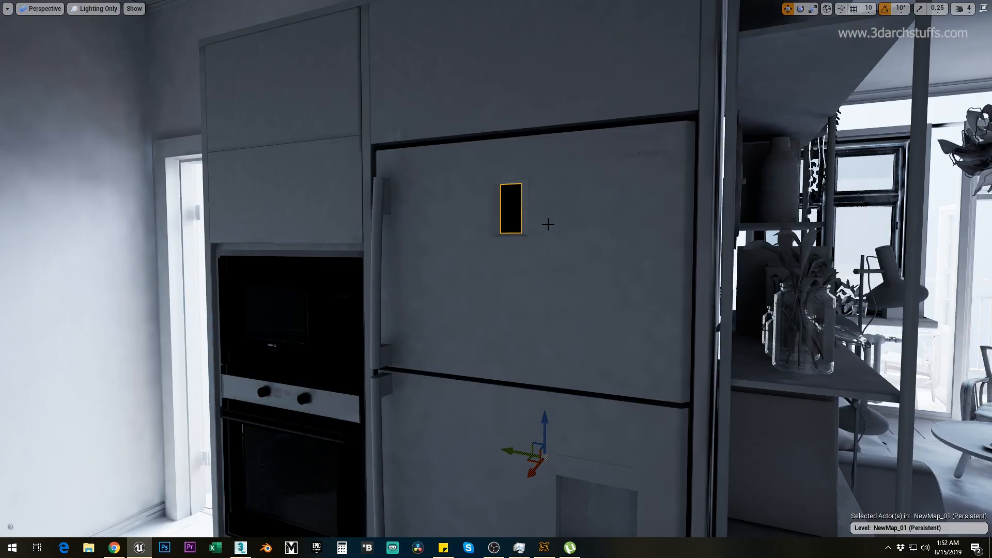
pyautogui.press('F11')
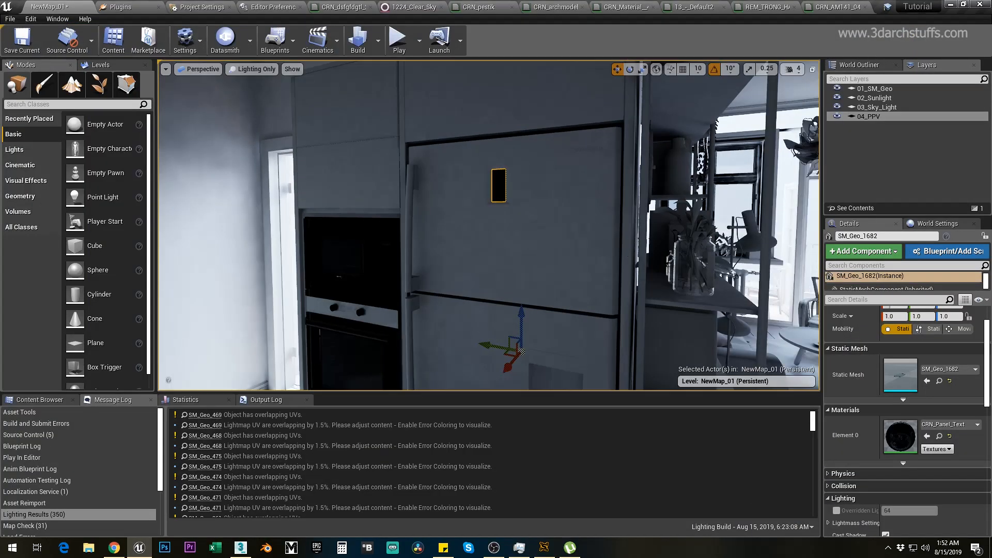
pyautogui.doubleClick(896, 440)
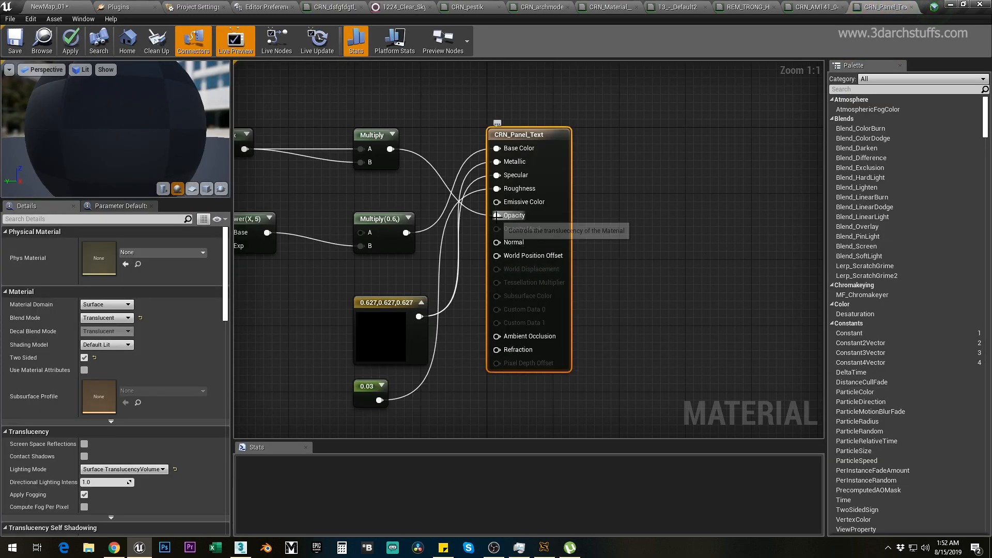
# Disconnect the material's Opacity, Roughness and Metallic inputs, turn off Two Sided and reset Blend Mode to Opaque.
pyautogui.keyDown('alt'); pyautogui.click(497, 188); pyautogui.keyUp('alt')
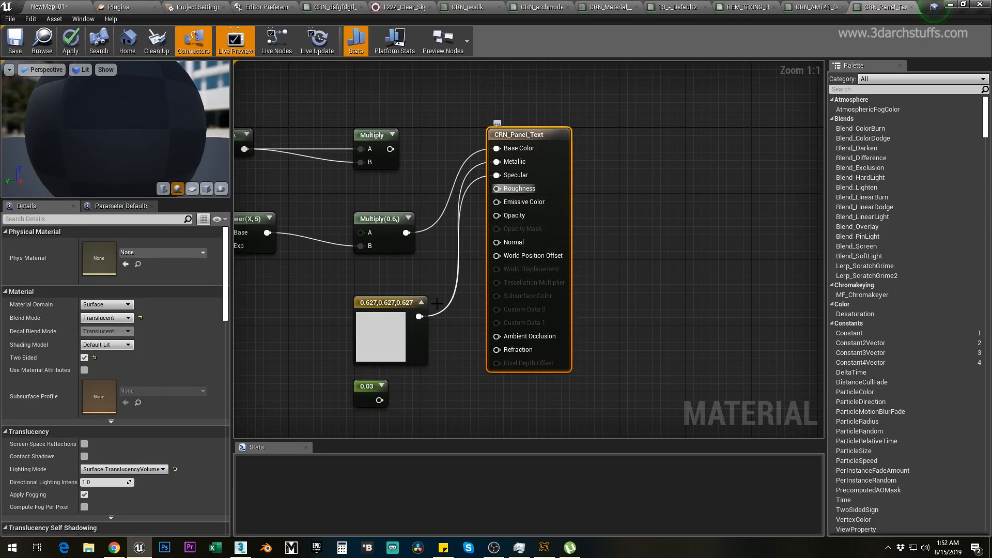
pyautogui.keyDown('alt'); pyautogui.click(496, 161); pyautogui.keyUp('alt')
pyautogui.click(84, 358)
pyautogui.click(140, 318)
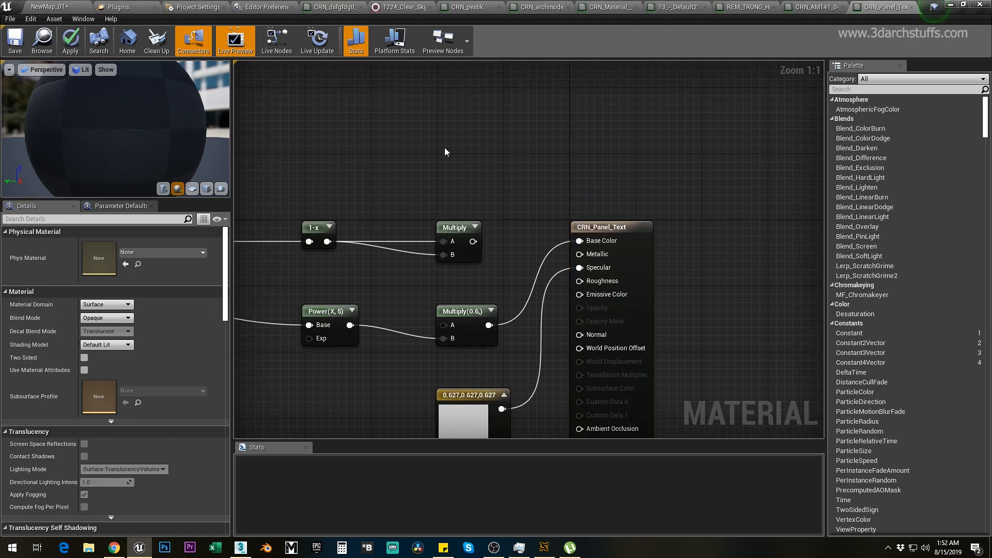
# Add a Constant3Vector node set to 1,1,1, connect it to Base Color and apply the material.
pyautogui.moveTo(494, 149); pyautogui.dragTo(470, 143, button='right')
pyautogui.moveTo(861, 353); pyautogui.dragTo(420, 119)
pyautogui.moveTo(485, 140); pyautogui.dragTo(556, 234)
pyautogui.doubleClick(457, 161)
pyautogui.click(613, 196)
pyautogui.click(617, 413)
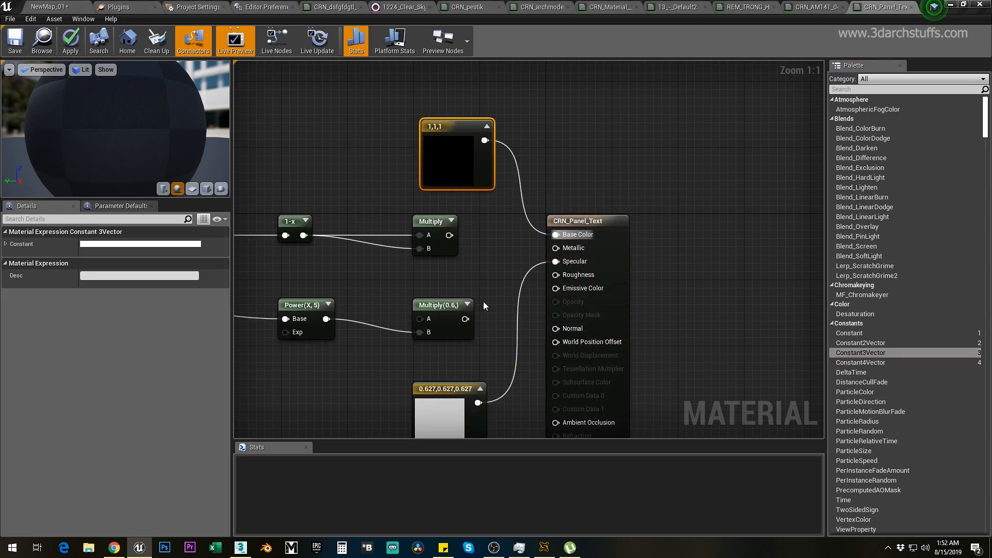
pyautogui.rightClick(455, 182)
pyautogui.click(73, 42)
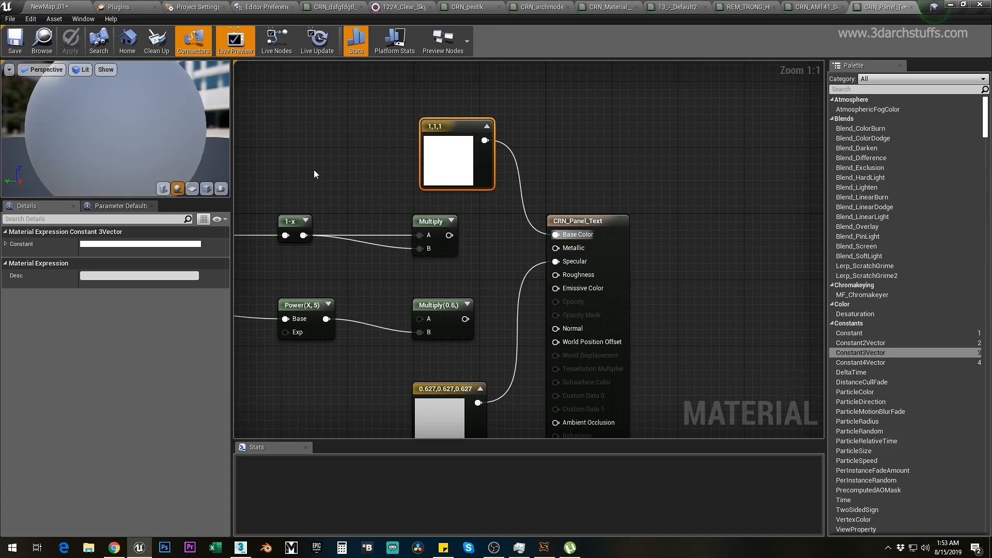
# Return to the NewMap_01 level and examine the fridge panel up close with its changed material.
pyautogui.click(49, 6)
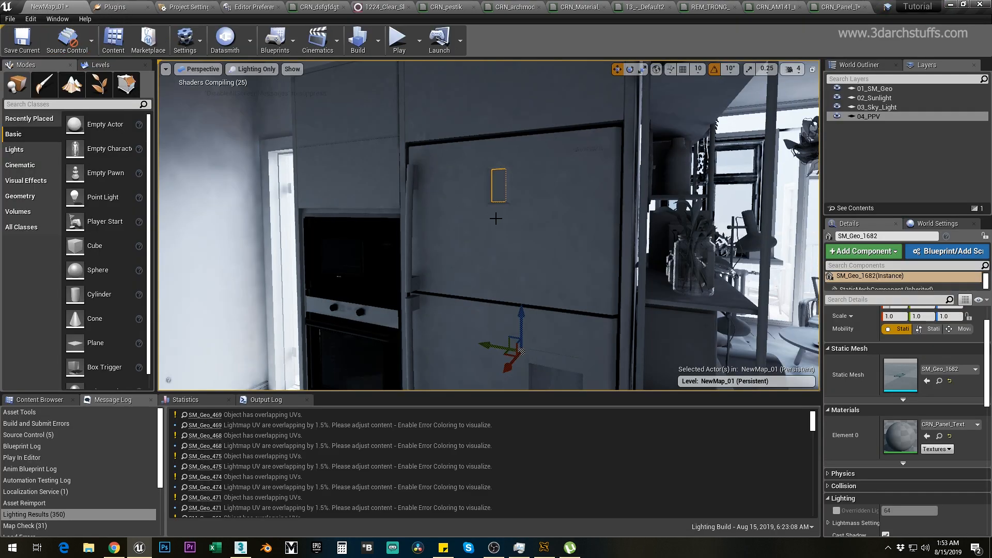
pyautogui.press('f')
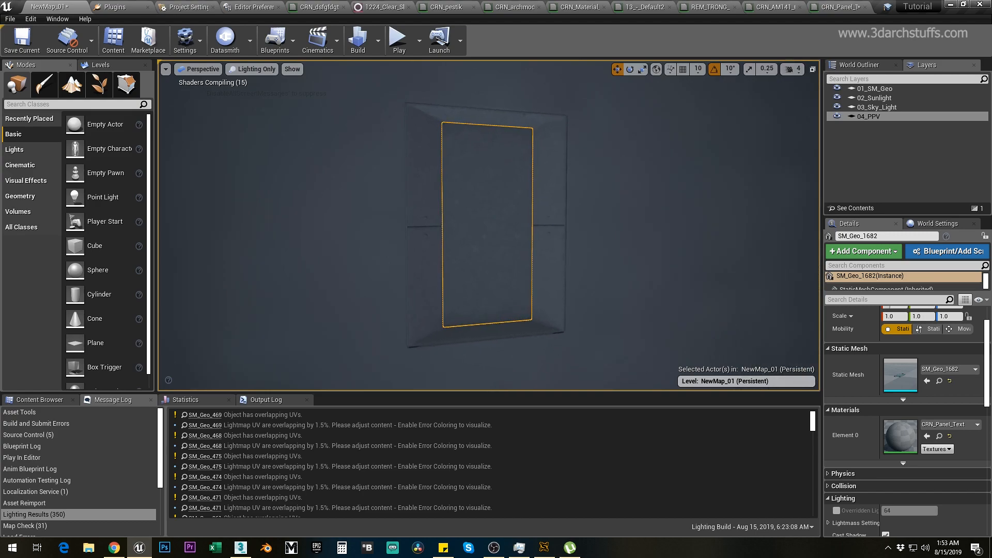
pyautogui.scroll(-4, 489, 226)
pyautogui.scroll(2, 488, 225)
pyautogui.moveTo(606, 169); pyautogui.dragTo(527, 155, button='right')
# Delete the dark oven control piece SM_Geo_1739 and the neighbouring part from the built-in oven front.
pyautogui.keyDown('alt'); pyautogui.moveTo(537, 212); pyautogui.dragTo(465, 271); pyautogui.keyUp('alt')
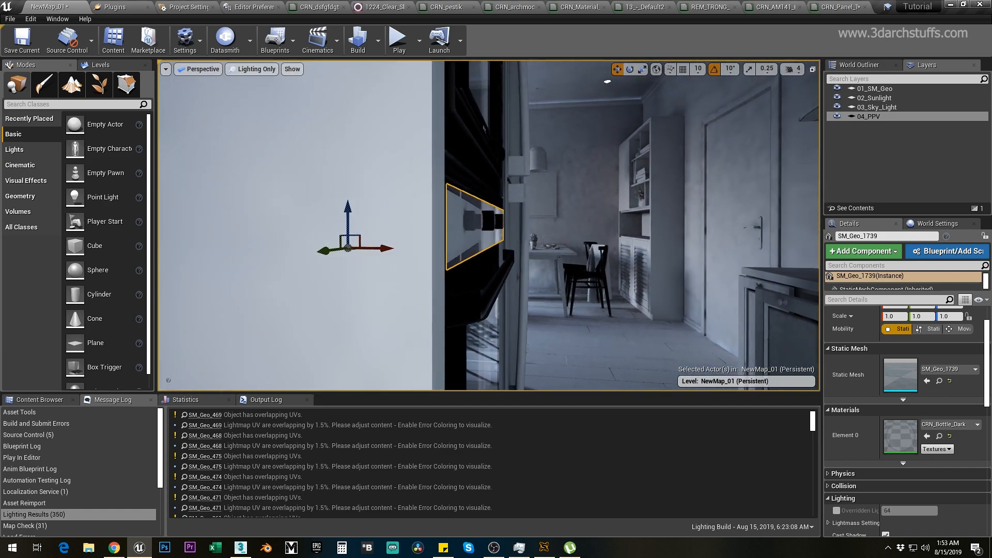
pyautogui.keyDown('alt'); pyautogui.moveTo(465, 271); pyautogui.dragTo(537, 270); pyautogui.keyUp('alt')
pyautogui.press('Delete')
pyautogui.keyDown('alt'); pyautogui.moveTo(472, 239); pyautogui.dragTo(447, 164); pyautogui.keyUp('alt')
pyautogui.click(471, 239)
pyautogui.press('Delete')
pyautogui.scroll(-5, 448, 164)
pyautogui.moveTo(447, 164); pyautogui.dragTo(486, 171, button='right')
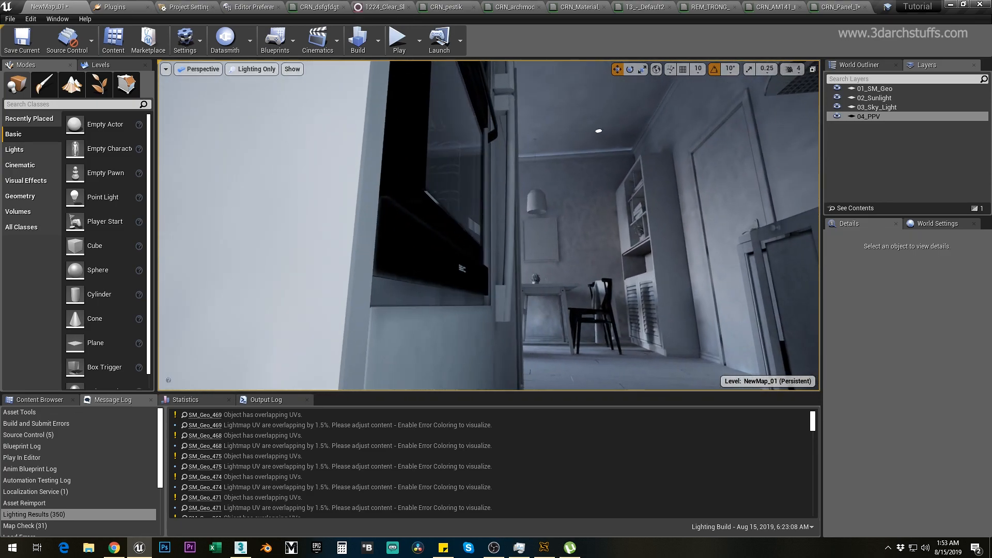
# Switch to 3ds Max and leave isolation mode so the whole scene is shown.
pyautogui.click(240, 548)
pyautogui.scroll(-3, 519, 473)
pyautogui.click(533, 517)
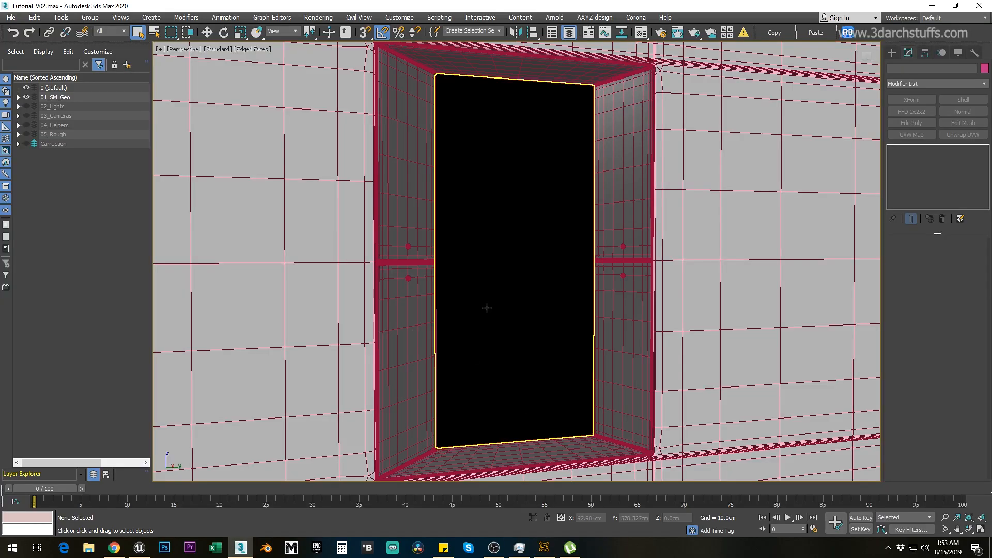
# Select all parts of the built-in microwave and oven beside the fridge, isolate them and clear the selection.
pyautogui.scroll(-3, 487, 308)
pyautogui.moveTo(482, 304); pyautogui.dragTo(657, 209, button='middle')
pyautogui.scroll(-3, 433, 272)
pyautogui.scroll(-3, 660, 112)
pyautogui.click(596, 193)
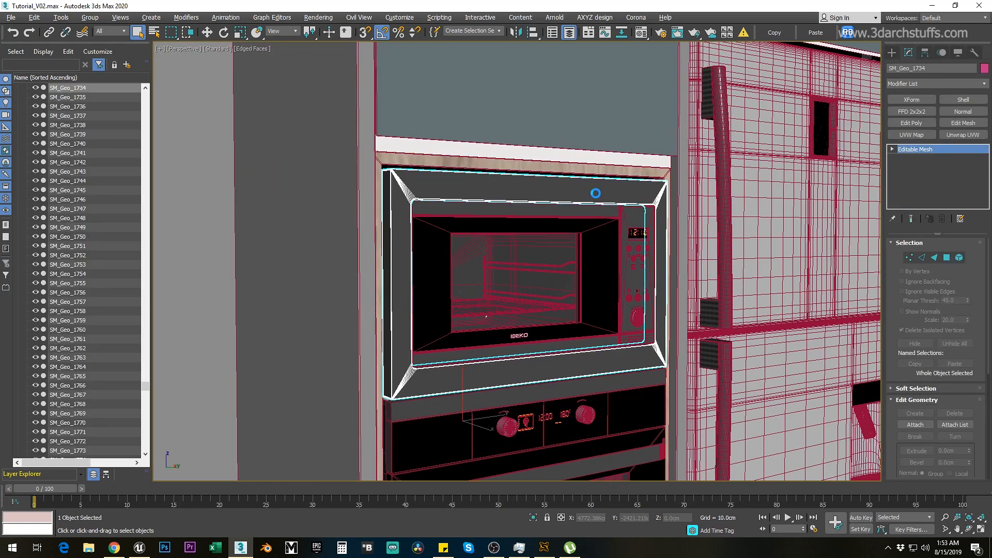
pyautogui.moveTo(596, 202); pyautogui.dragTo(600, 81, button='middle')
pyautogui.press('z')
pyautogui.moveTo(587, 228)
pyautogui.keyDown('alt'); pyautogui.mouseDown(button='middle')
pyautogui.moveTo(655, 238)
pyautogui.moveTo(581, 278)
pyautogui.mouseUp(button='middle'); pyautogui.keyUp('alt')
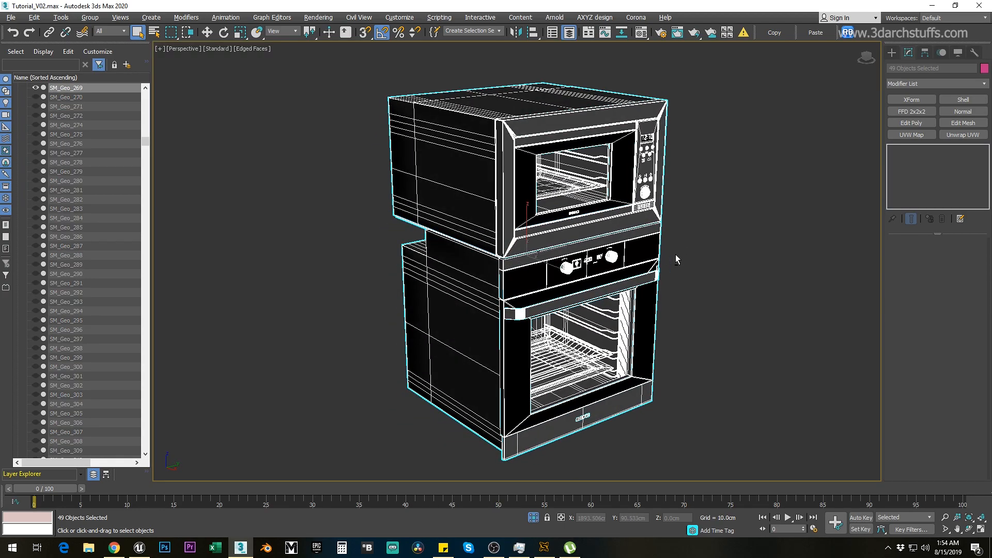
pyautogui.click(674, 254)
# Select the trim strip below the oven door and examine the normals of its front faces at Polygon level.
pyautogui.scroll(5, 573, 295)
pyautogui.moveTo(579, 346); pyautogui.dragTo(611, 190, button='middle')
pyautogui.moveTo(573, 255); pyautogui.dragTo(580, 275, button='middle')
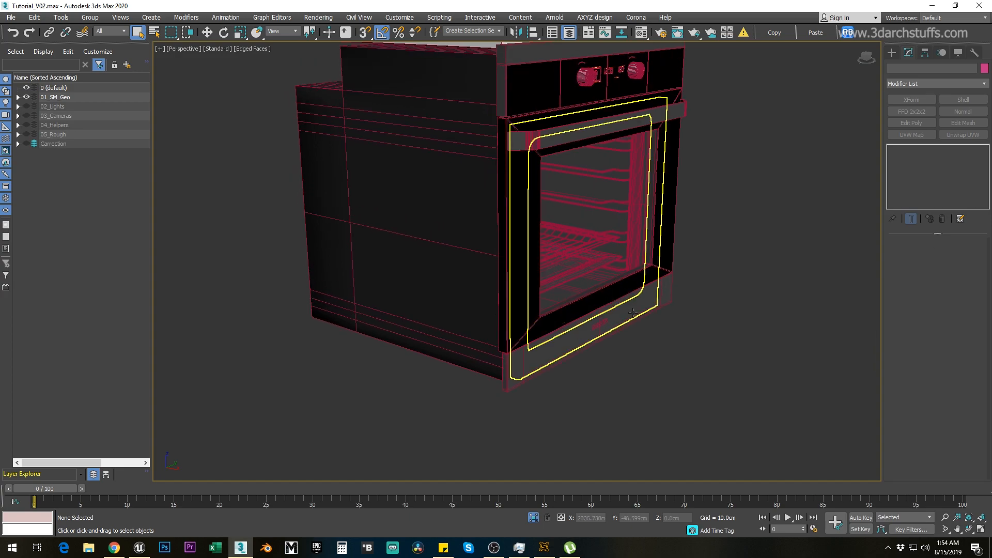
pyautogui.click(632, 313)
pyautogui.click(586, 369)
pyautogui.click(588, 336)
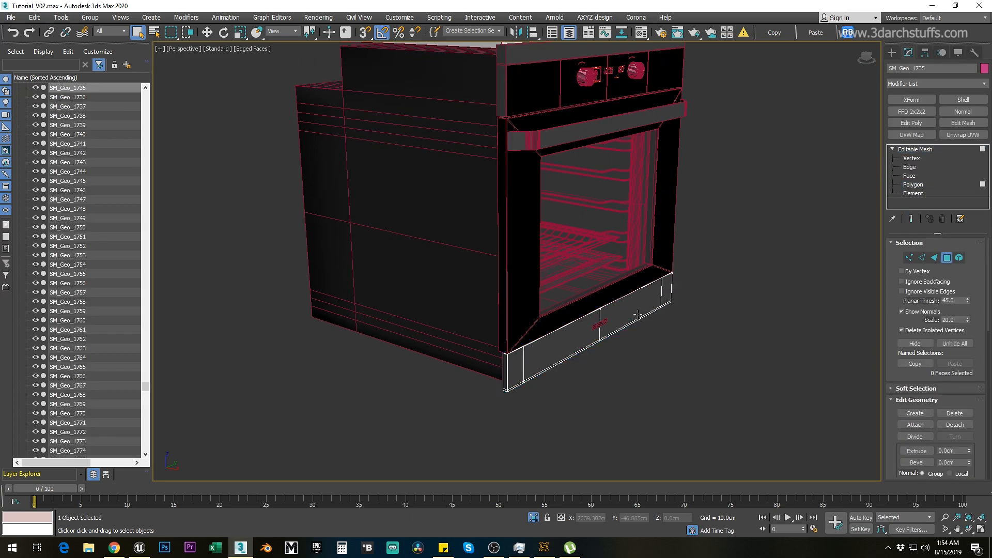
pyautogui.scroll(10, 630, 317)
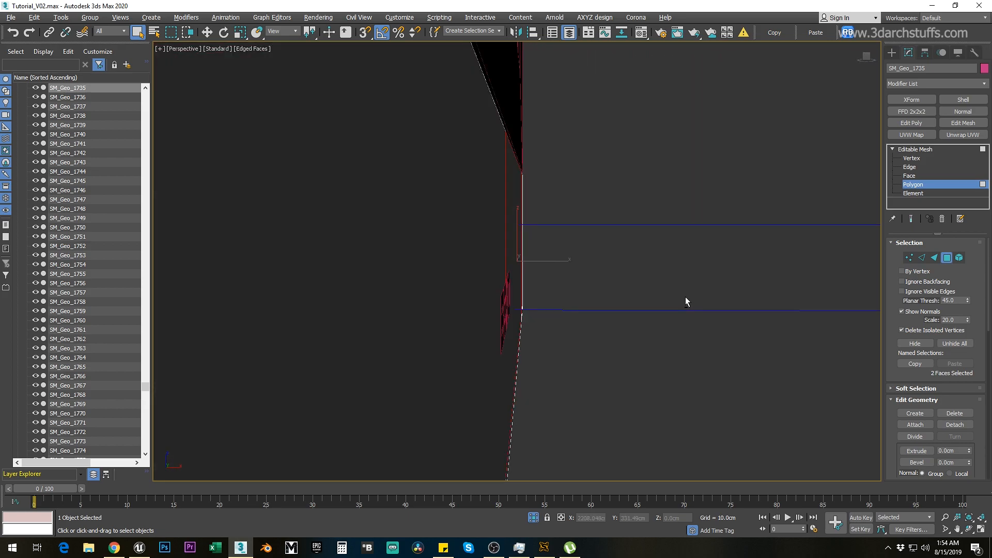
pyautogui.scroll(-6, 678, 307)
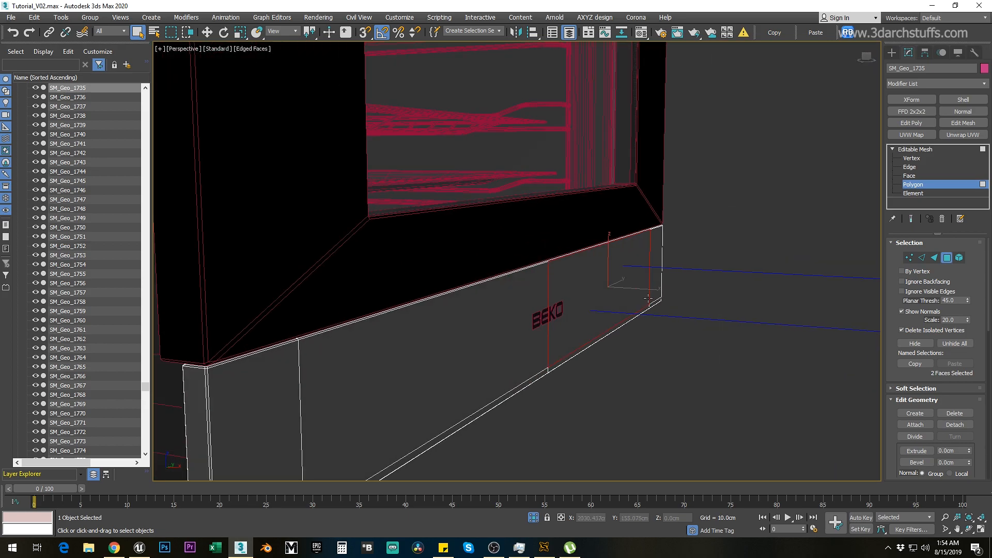
pyautogui.keyDown('alt'); pyautogui.moveTo(650, 316); pyautogui.dragTo(666, 302, button='middle'); pyautogui.keyUp('alt')
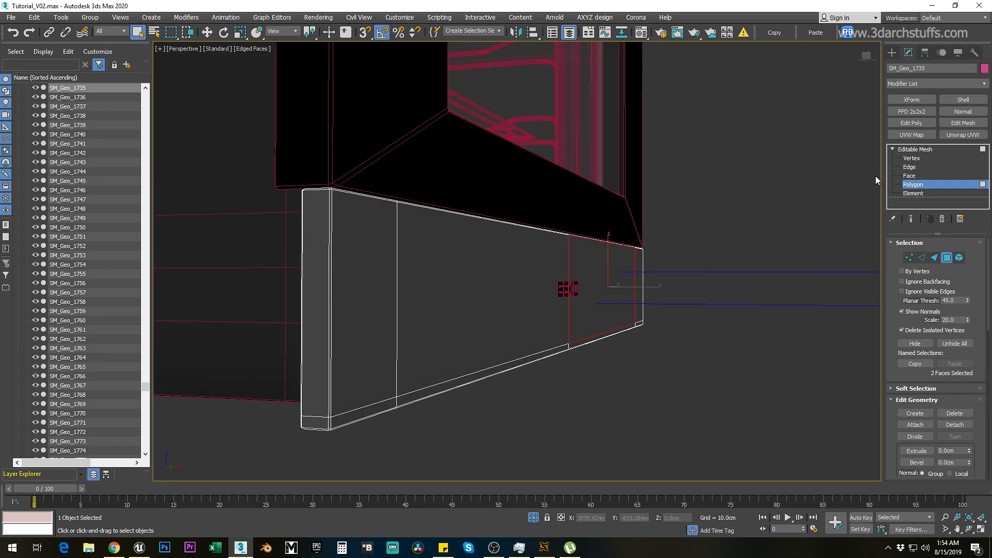
# Leave the Polygon level and delete the trim strip below the oven door.
pyautogui.click(909, 150)
pyautogui.scroll(2, 759, 232)
pyautogui.press('Delete')
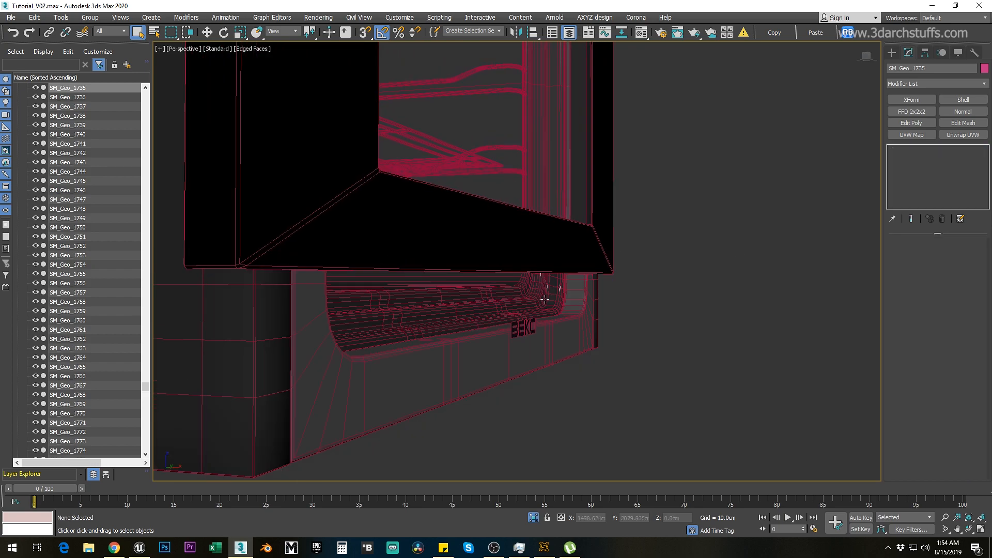
# Check the black oven door frame at Polygon level, then delete the whole frame object.
pyautogui.click(559, 254)
pyautogui.click(892, 148)
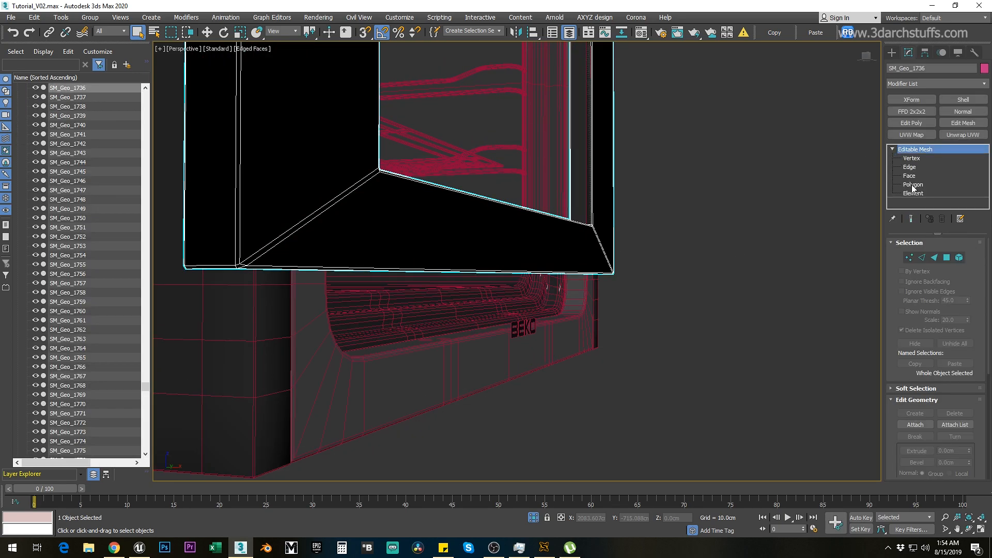
pyautogui.click(913, 185)
pyautogui.keyDown('alt'); pyautogui.moveTo(594, 226); pyautogui.dragTo(594, 249, button='middle'); pyautogui.keyUp('alt')
pyautogui.click(914, 150)
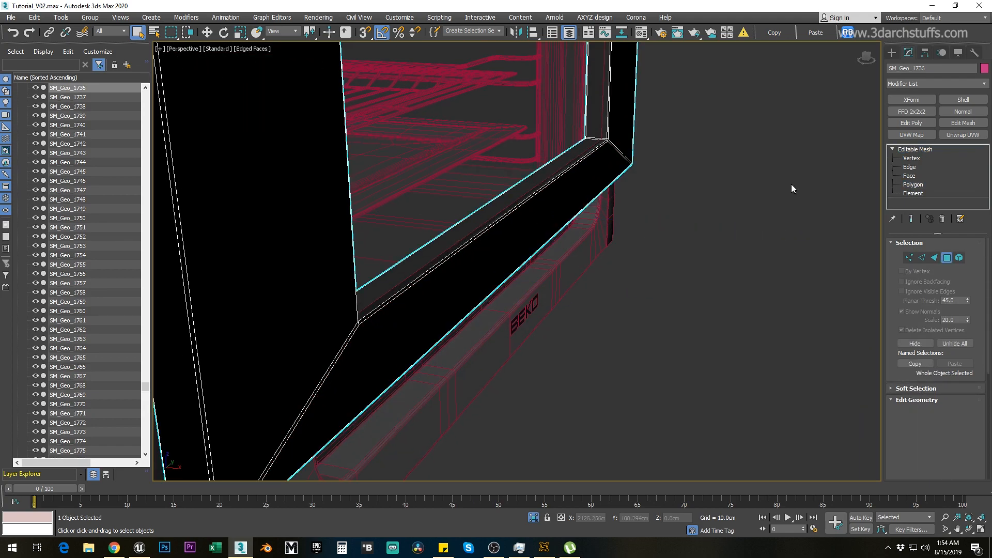
pyautogui.keyDown('alt'); pyautogui.moveTo(791, 184); pyautogui.dragTo(674, 219, button='middle'); pyautogui.keyUp('alt')
pyautogui.click(674, 219)
pyautogui.keyDown('alt'); pyautogui.moveTo(650, 283); pyautogui.dragTo(641, 271, button='middle'); pyautogui.keyUp('alt')
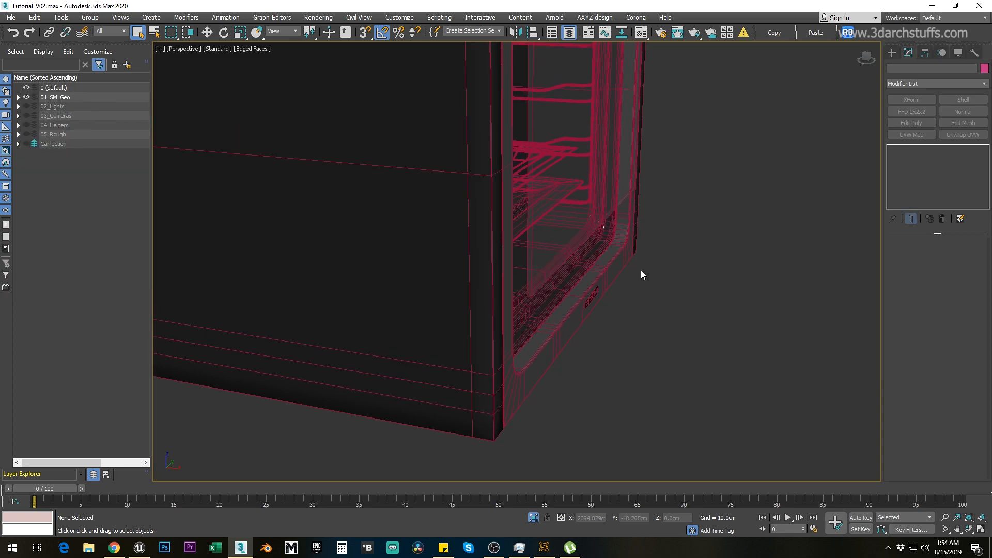
# Select the frame around the oven opening and examine its face normals at Polygon level from below.
pyautogui.click(570, 301)
pyautogui.click(892, 149)
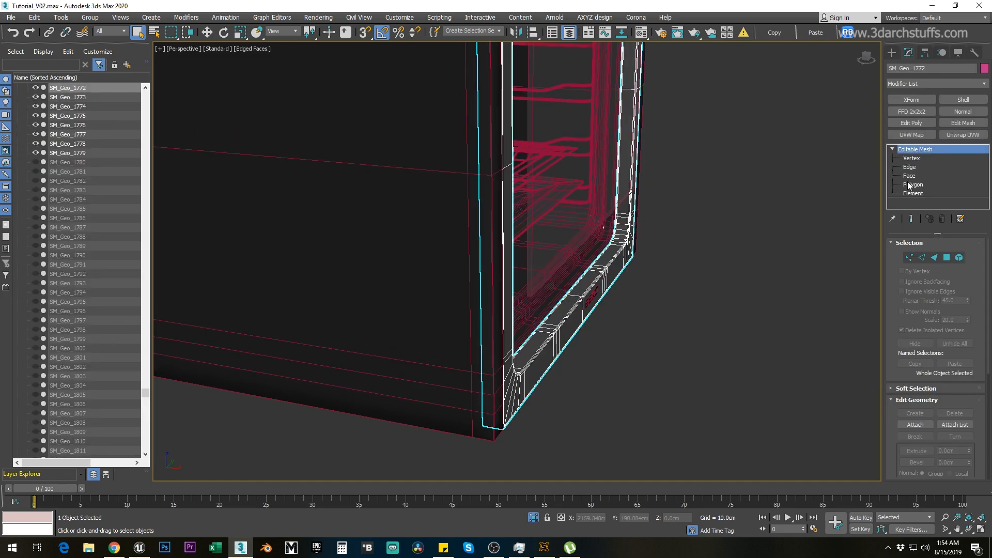
pyautogui.click(913, 185)
pyautogui.keyDown('alt'); pyautogui.moveTo(570, 335); pyautogui.dragTo(628, 279, button='middle'); pyautogui.keyUp('alt')
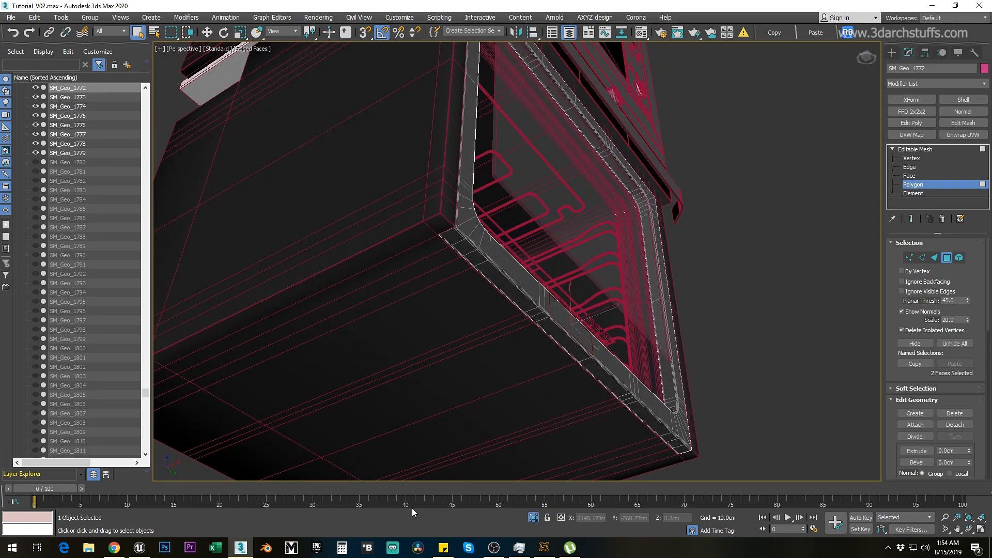
# Switch to Unreal Engine to check the oven there, then return to 3ds Max and deselect the opening frame.
pyautogui.click(138, 547)
pyautogui.moveTo(355, 354); pyautogui.dragTo(355, 355, button='right')
pyautogui.moveTo(458, 317); pyautogui.dragTo(458, 317, button='right')
pyautogui.keyDown('alt'); pyautogui.moveTo(458, 317); pyautogui.dragTo(458, 317); pyautogui.keyUp('alt')
pyautogui.click(241, 547)
pyautogui.click(759, 248)
pyautogui.keyDown('alt'); pyautogui.moveTo(759, 248); pyautogui.dragTo(714, 329, button='middle'); pyautogui.keyUp('alt')
pyautogui.scroll(-8, 716, 324)
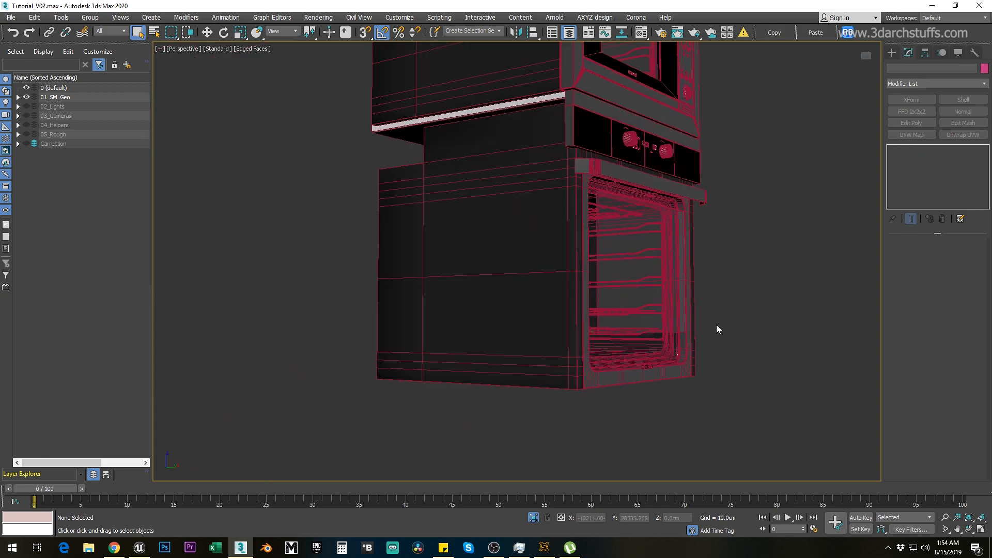
# View the apartment through a scene camera, then return to perspective focused on the fridge and oven area.
pyautogui.scroll(-6, 518, 256)
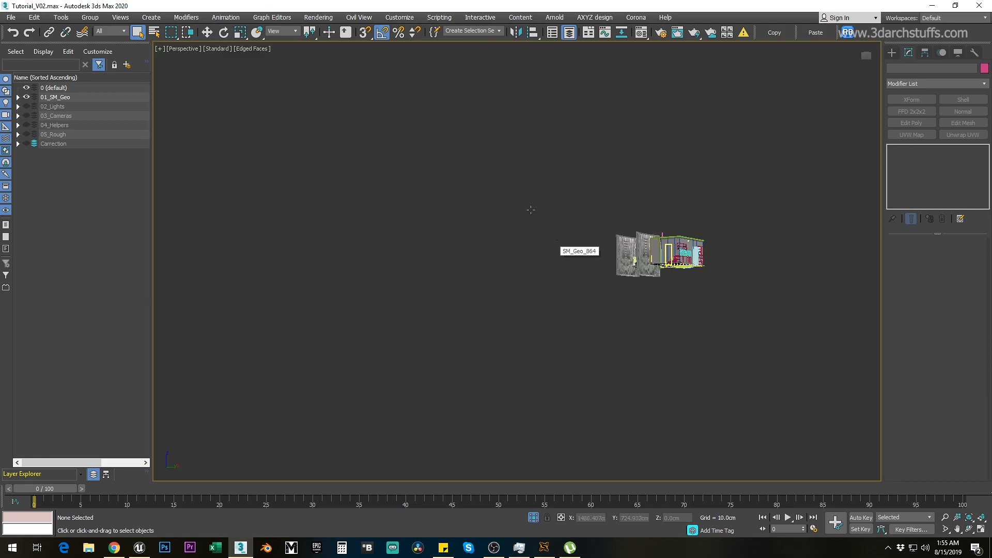
pyautogui.scroll(3, 467, 238)
pyautogui.press('c')
pyautogui.click(500, 350)
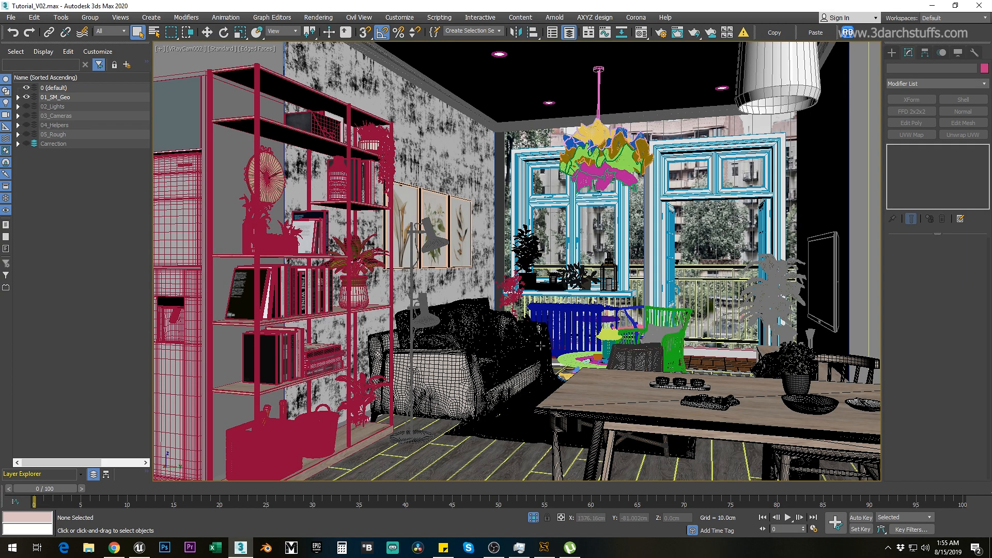
pyautogui.click(175, 318)
pyautogui.press('p')
pyautogui.press('z')
pyautogui.scroll(-3, 188, 320)
pyautogui.keyDown('alt'); pyautogui.moveTo(188, 321); pyautogui.dragTo(640, 279, button='middle'); pyautogui.keyUp('alt')
# Restore the deleted oven front parts, isolate the microwave and oven again and clear the selection.
pyautogui.press('z')
pyautogui.scroll(-3, 443, 336)
pyautogui.scroll(-3, 634, 270)
pyautogui.scroll(-3, 666, 215)
pyautogui.click(640, 279)
pyautogui.hotkey('ctrl', 'q')
pyautogui.hotkey('alt', 'q')
pyautogui.keyDown('alt'); pyautogui.moveTo(557, 289); pyautogui.dragTo(565, 241, button='middle'); pyautogui.keyUp('alt')
pyautogui.click(690, 353)
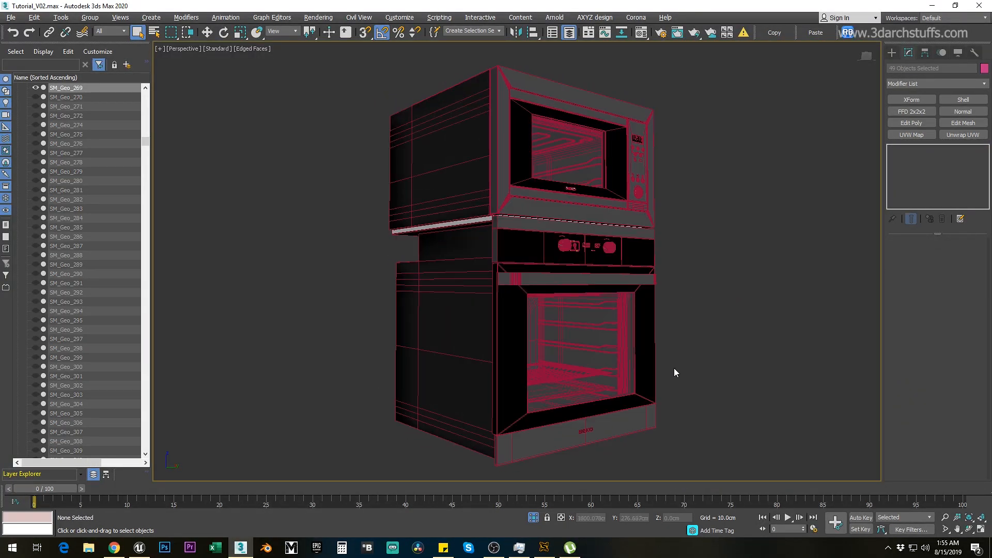
# Select the front frames, handle, control panel, knobs and display parts of the oven and microwave and flip their normals with a Normal modifier.
pyautogui.click(627, 412)
pyautogui.keyDown('ctrl'); pyautogui.click(651, 313); pyautogui.keyUp('ctrl')
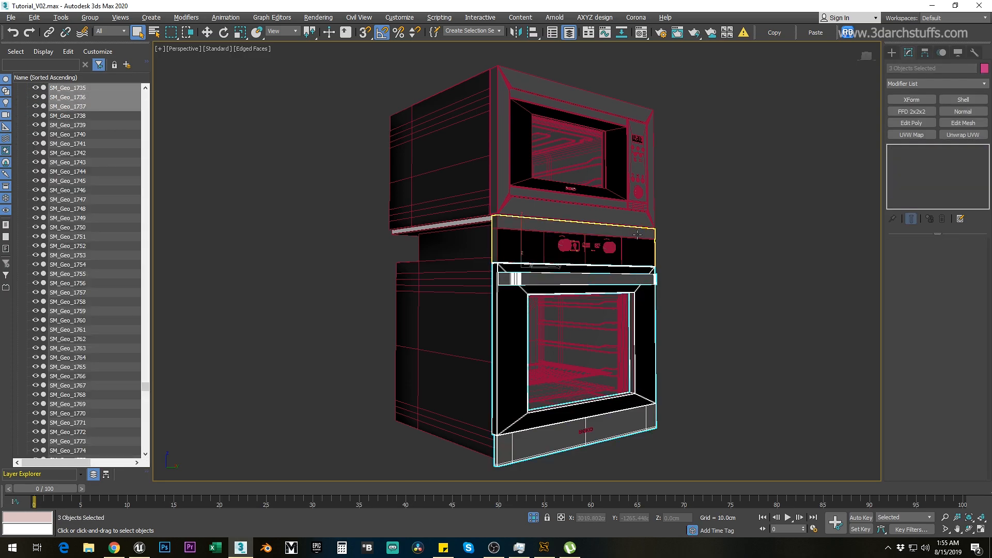
pyautogui.keyDown('ctrl'); pyautogui.click(553, 211); pyautogui.keyUp('ctrl')
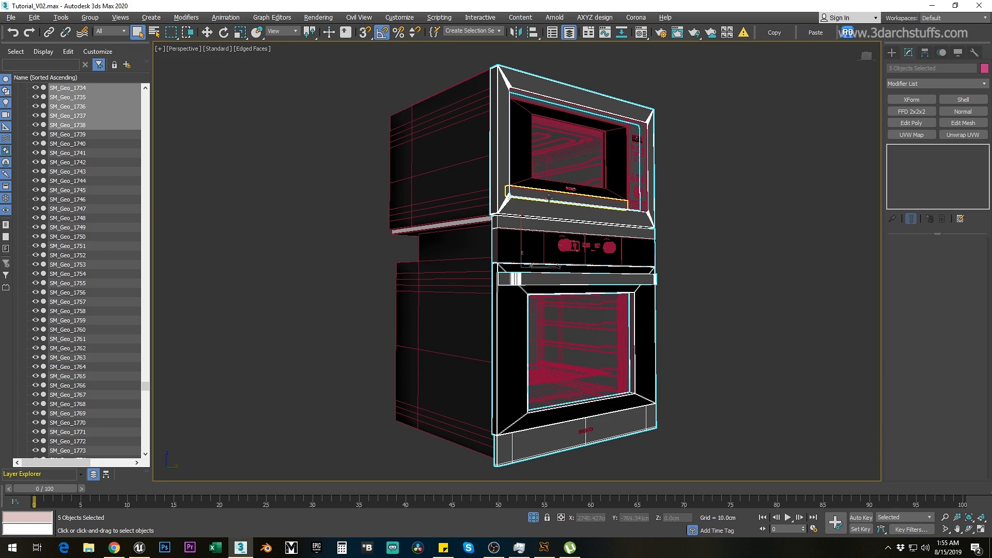
pyautogui.keyDown('alt'); pyautogui.moveTo(612, 236); pyautogui.dragTo(639, 245, button='middle'); pyautogui.keyUp('alt')
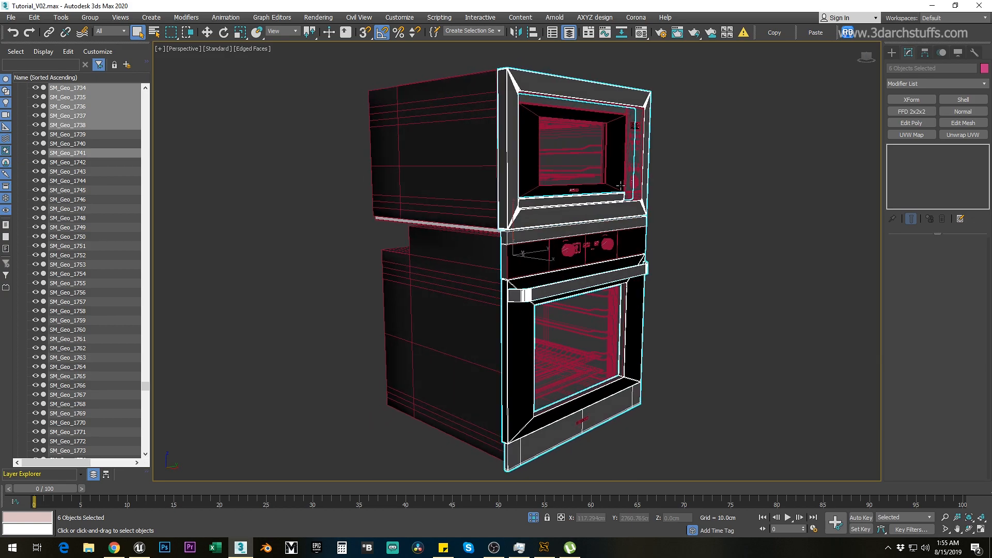
pyautogui.scroll(3, 595, 243)
pyautogui.moveTo(667, 194); pyautogui.dragTo(564, 271, button='middle')
pyautogui.scroll(4, 557, 262)
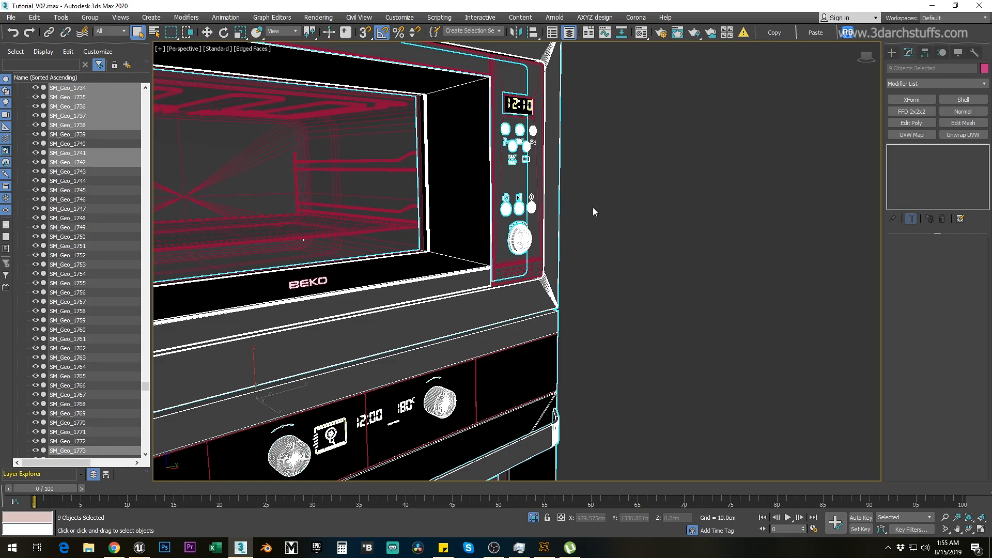
pyautogui.scroll(-4, 658, 181)
pyautogui.keyDown('alt'); pyautogui.moveTo(658, 181); pyautogui.dragTo(666, 238, button='middle'); pyautogui.keyUp('alt')
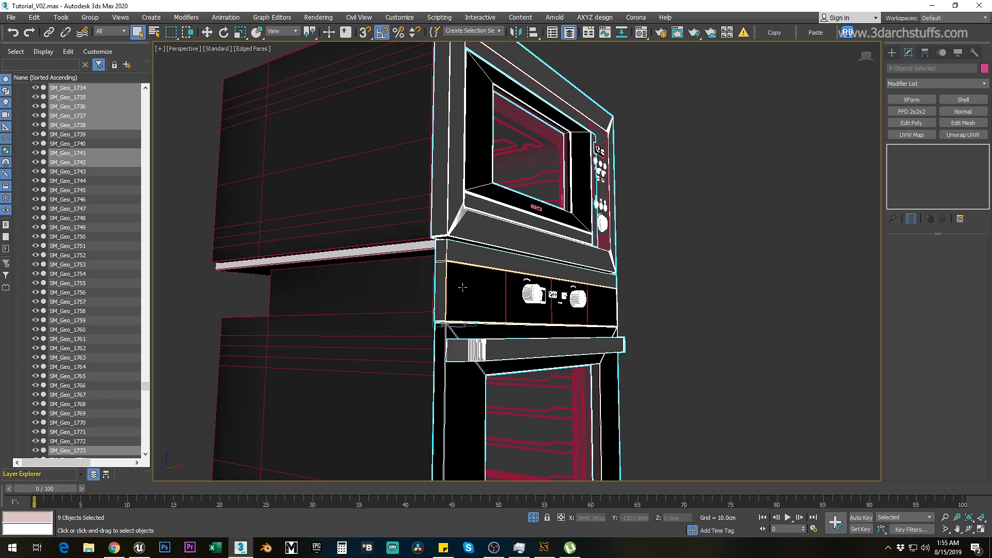
pyautogui.keyDown('alt'); pyautogui.moveTo(655, 298); pyautogui.dragTo(664, 178, button='middle'); pyautogui.keyUp('alt')
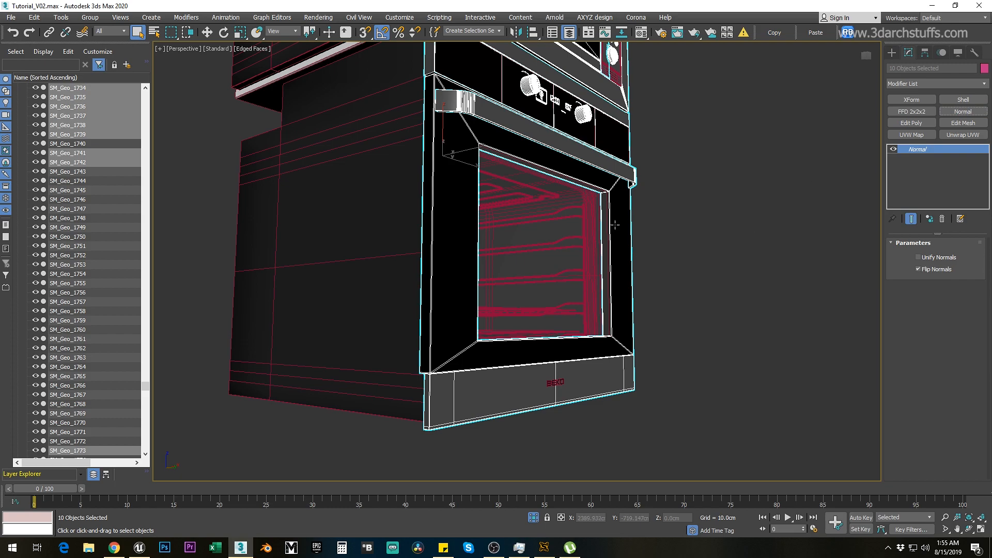
# Move the selected oven and microwave front parts into the Carrection layer.
pyautogui.rightClick(89, 112)
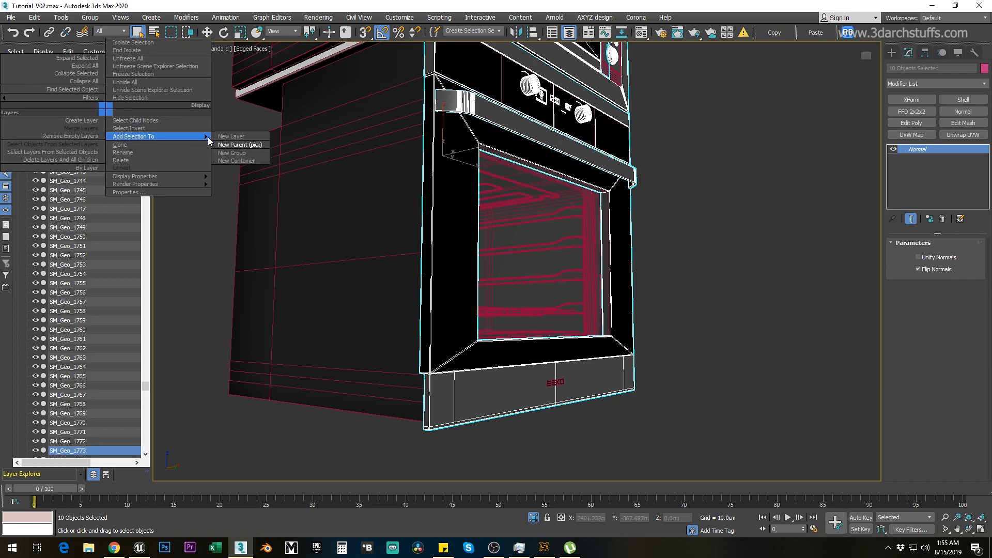
pyautogui.click(227, 144)
pyautogui.moveTo(145, 386); pyautogui.dragTo(146, 392)
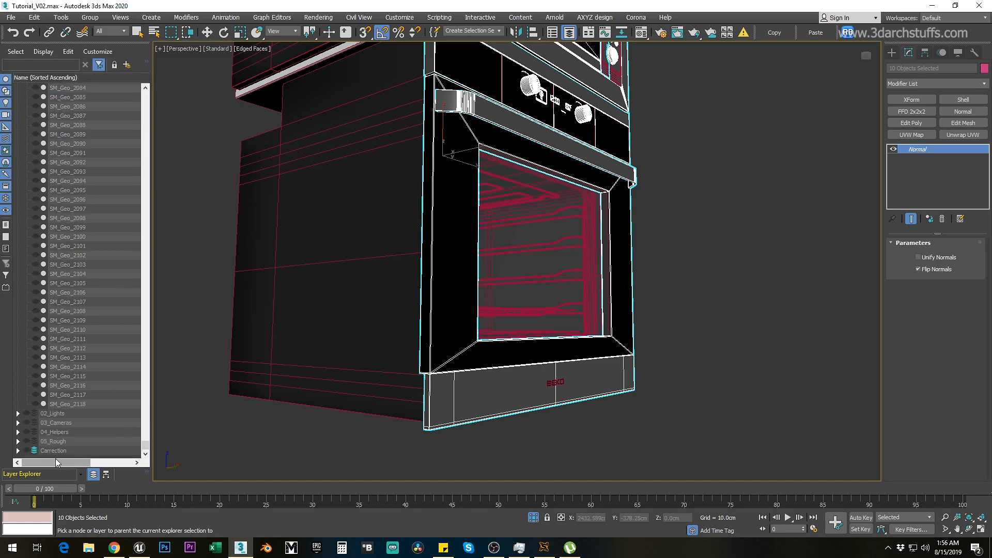
pyautogui.click(55, 451)
# Examine the normals of the microwave's BEKO lettering at Polygon level, then leave sub-object editing and clear the selection.
pyautogui.moveTo(385, 303); pyautogui.dragTo(344, 455, button='middle')
pyautogui.keyDown('alt'); pyautogui.moveTo(496, 104); pyautogui.dragTo(518, 303, button='middle'); pyautogui.keyUp('alt')
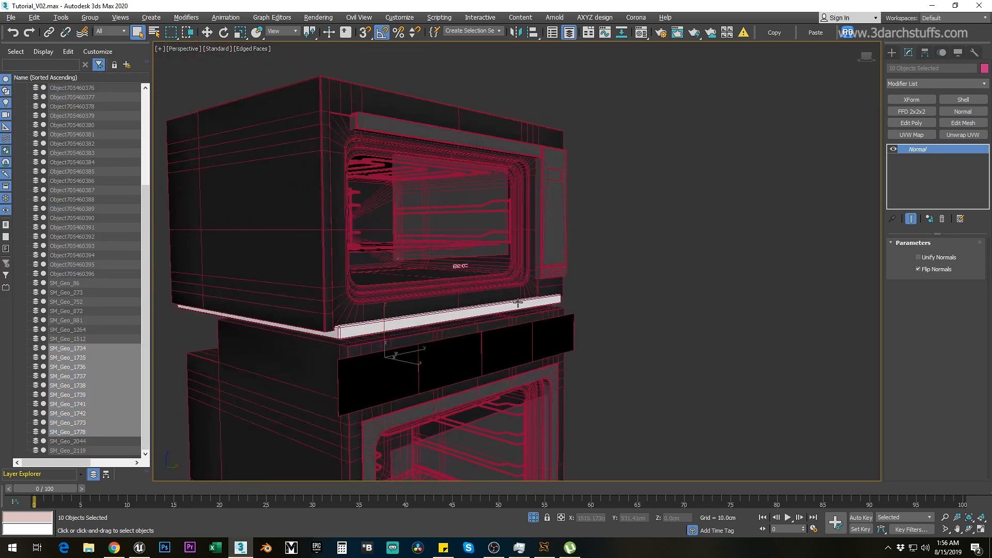
pyautogui.scroll(3, 468, 286)
pyautogui.click(459, 250)
pyautogui.press('z')
pyautogui.moveTo(472, 270)
pyautogui.keyDown('alt'); pyautogui.mouseDown(button='middle')
pyautogui.moveTo(496, 276)
pyautogui.moveTo(484, 282)
pyautogui.mouseUp(button='middle'); pyautogui.keyUp('alt')
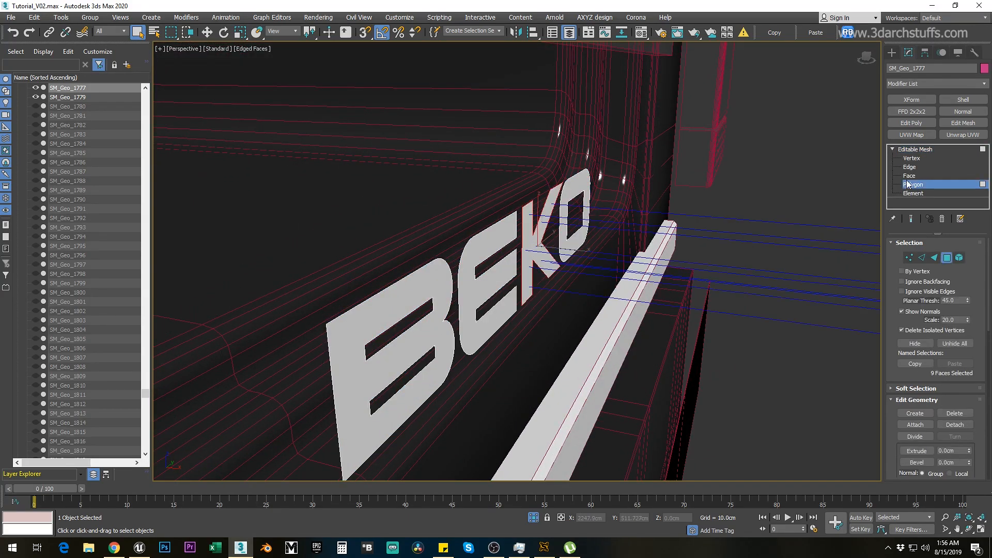
pyautogui.click(922, 150)
pyautogui.scroll(-10, 715, 203)
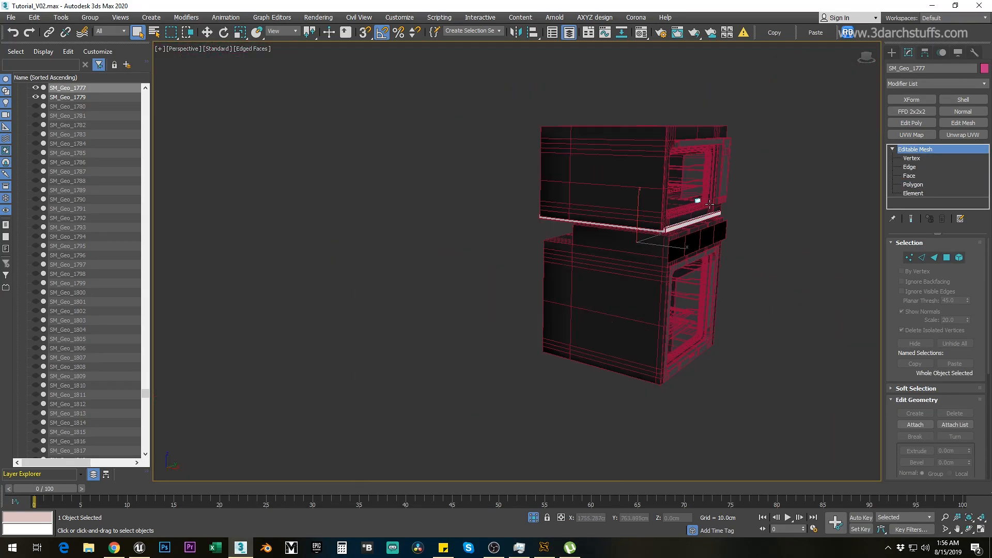
pyautogui.keyDown('alt'); pyautogui.moveTo(709, 204); pyautogui.dragTo(624, 203, button='middle'); pyautogui.keyUp('alt')
pyautogui.click(416, 416)
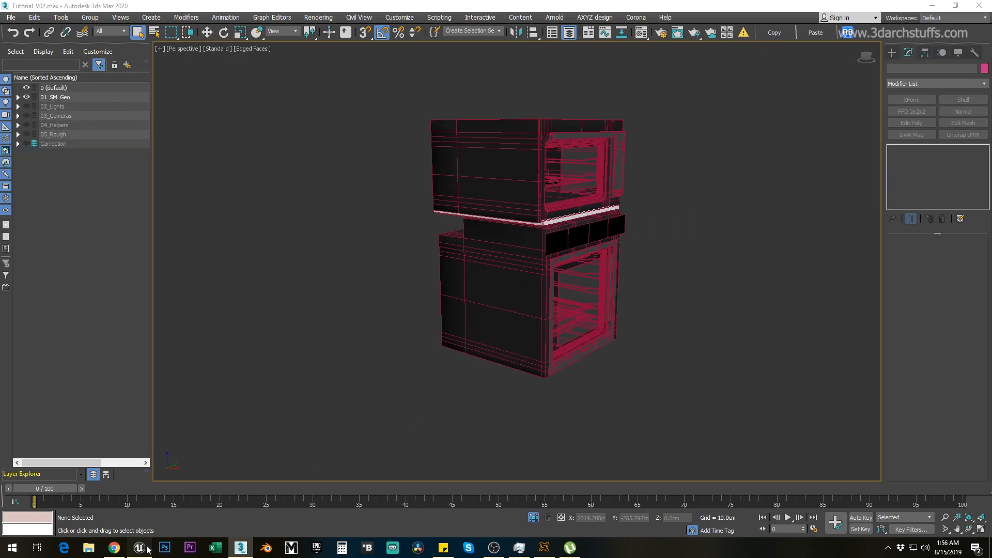
# Switch to Unreal Engine and delete the oven front actors SM_Geo_1735 and SM_Geo_1772.
pyautogui.click(147, 549)
pyautogui.moveTo(552, 322); pyautogui.dragTo(509, 336, button='right')
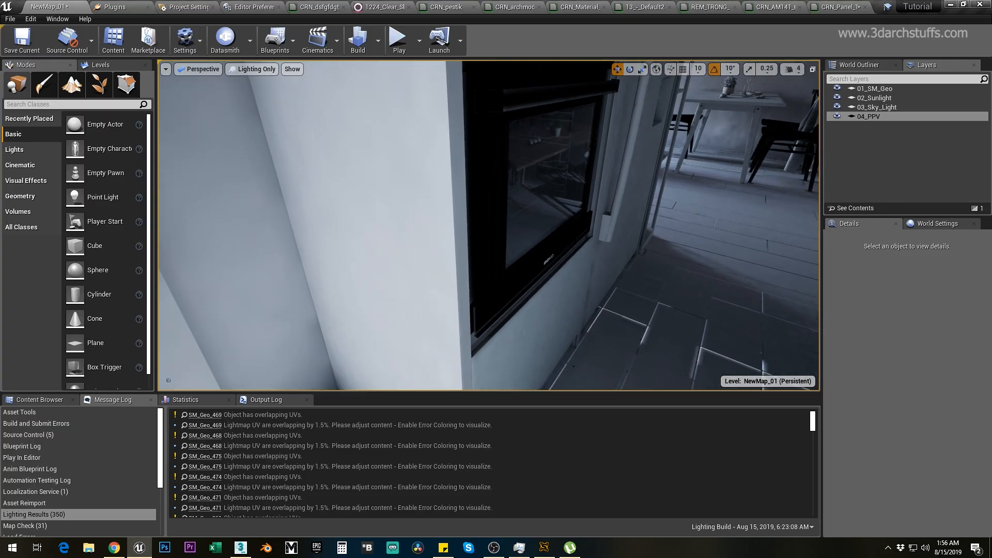
pyautogui.click(549, 262)
pyautogui.moveTo(549, 306); pyautogui.dragTo(568, 311, button='right')
pyautogui.press('Delete')
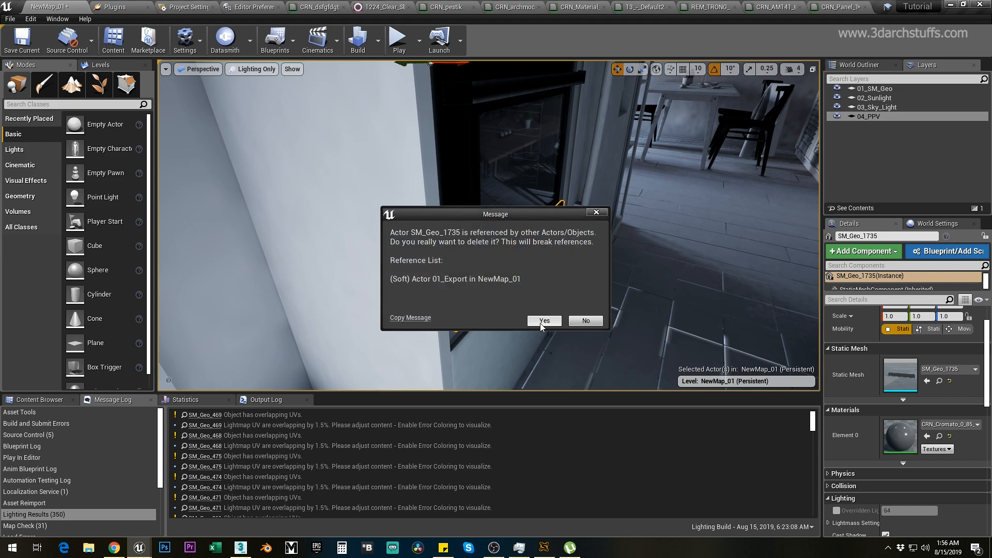
pyautogui.click(544, 321)
pyautogui.click(484, 300)
pyautogui.press('Delete')
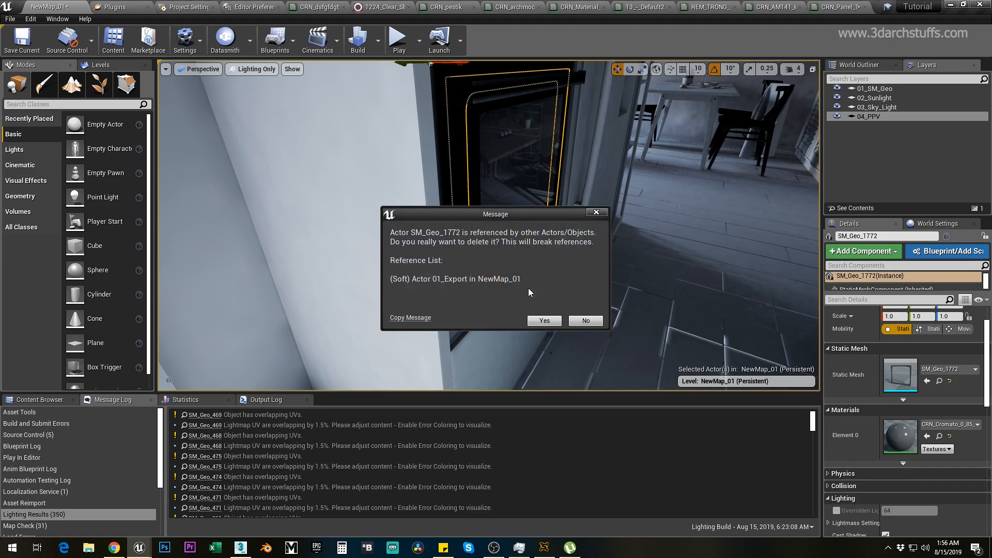
pyautogui.click(544, 321)
# Delete the front pieces SM_Geo_1737 and SM_Geo_1738 between the microwave and the oven door.
pyautogui.moveTo(544, 321)
pyautogui.mouseDown(button='right')
pyautogui.moveTo(539, 367)
pyautogui.moveTo(537, 310)
pyautogui.mouseUp(button='right')
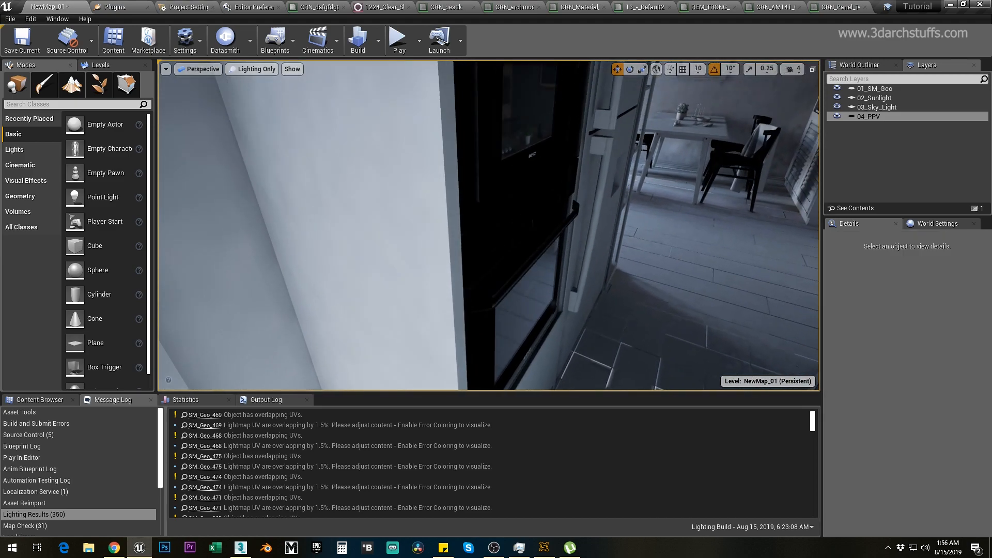
pyautogui.click(522, 271)
pyautogui.press('Delete')
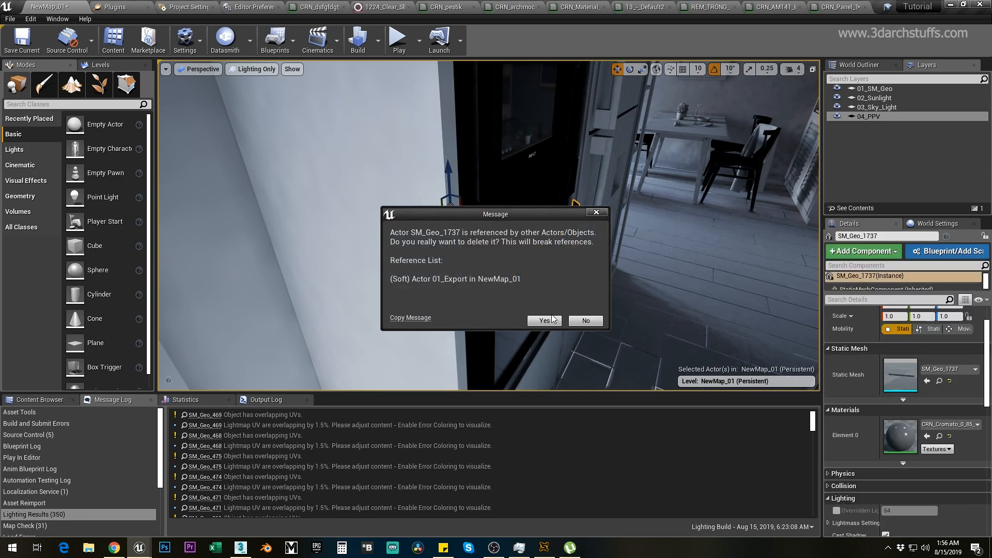
pyautogui.click(544, 321)
pyautogui.click(532, 223)
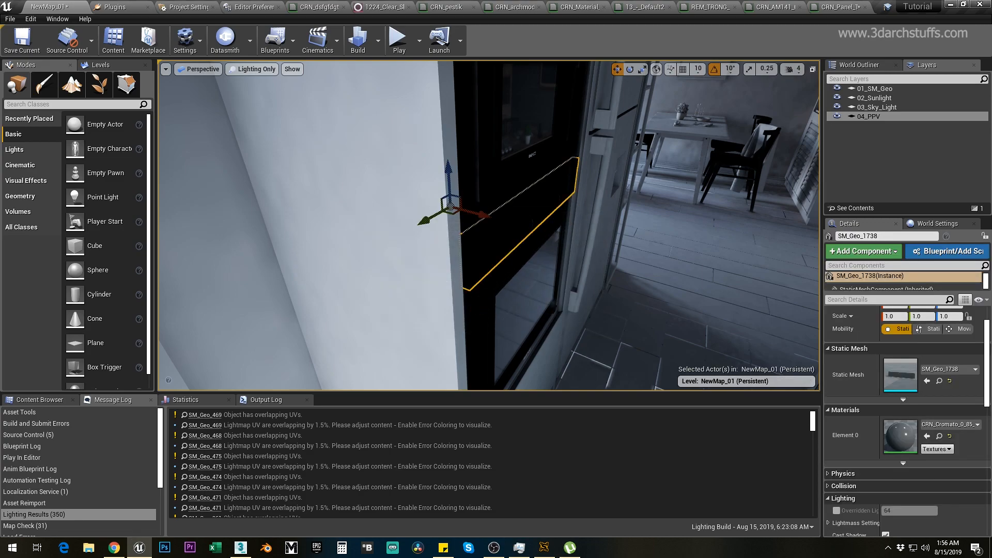
pyautogui.press('Delete')
pyautogui.click(540, 319)
pyautogui.moveTo(540, 319); pyautogui.dragTo(556, 246, button='right')
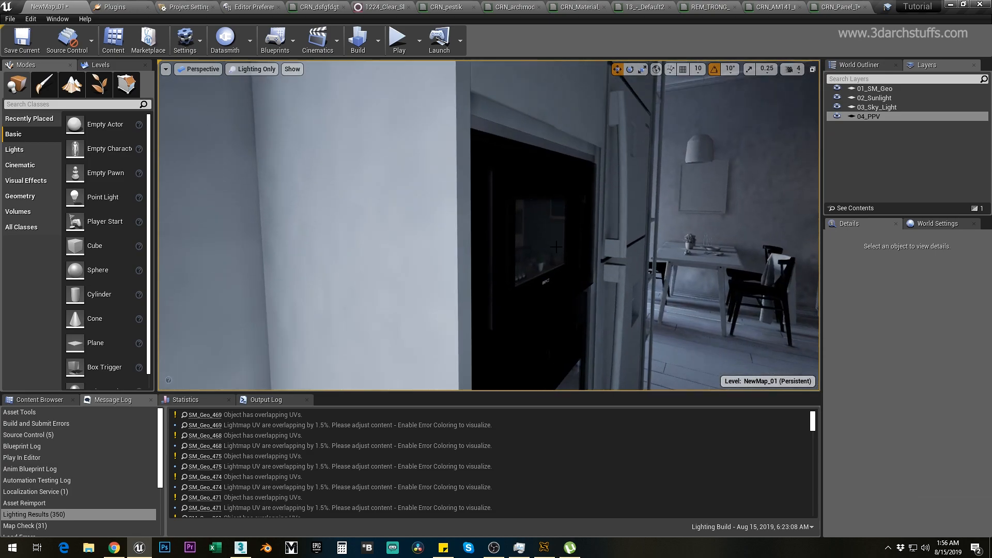
# Delete the microwave's black front surround SM_Geo_1742 and the front piece below it.
pyautogui.click(509, 230)
pyautogui.press('Delete')
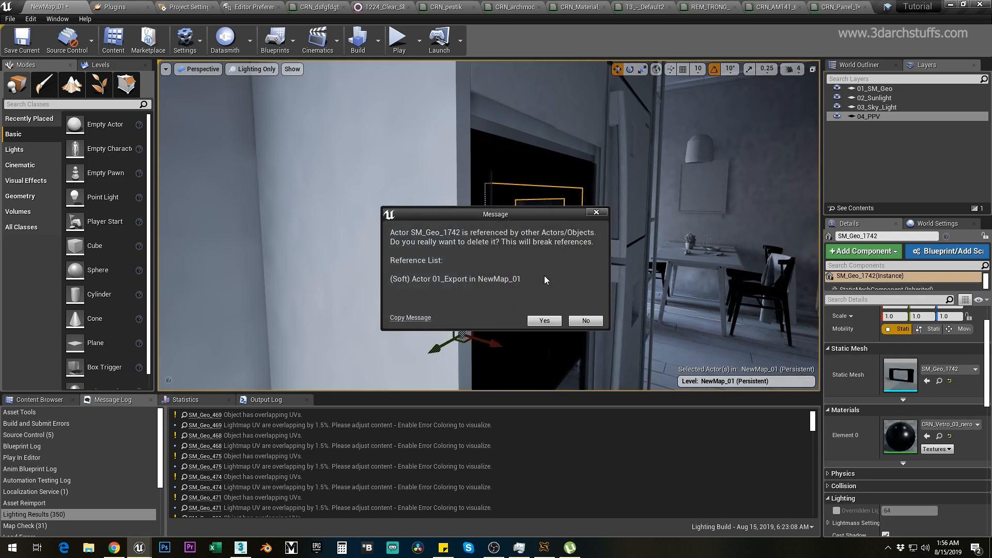
pyautogui.click(554, 320)
pyautogui.click(540, 305)
pyautogui.press('Delete')
pyautogui.click(548, 321)
pyautogui.moveTo(548, 316); pyautogui.dragTo(564, 343, button='right')
pyautogui.keyDown('alt'); pyautogui.moveTo(534, 249); pyautogui.dragTo(476, 230); pyautogui.keyUp('alt')
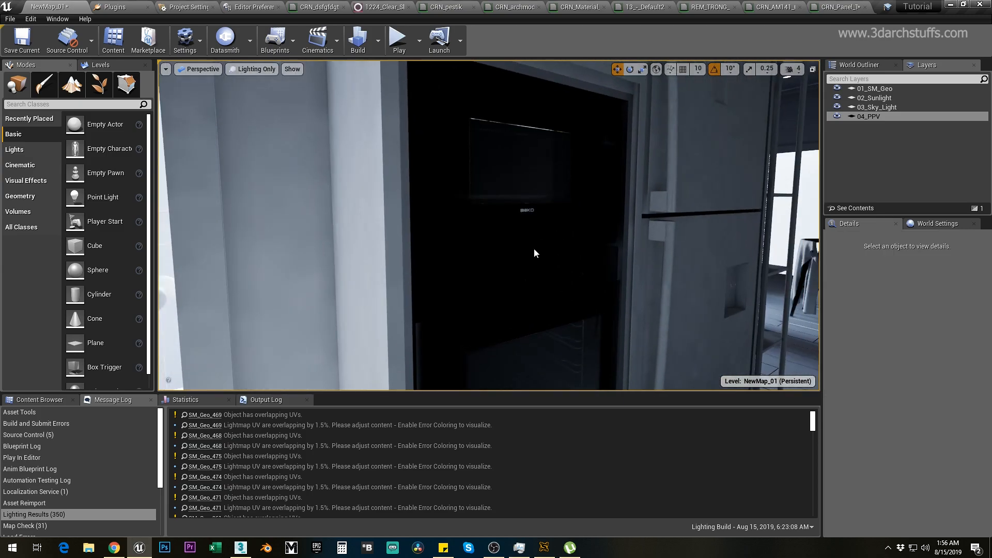
# Show the viewport as wireframe and delete the microwave controls SM_Geo_1778 together with the oven's knobs and display parts.
pyautogui.hotkey('alt', '2')
pyautogui.keyDown('alt'); pyautogui.moveTo(551, 248); pyautogui.dragTo(619, 257); pyautogui.keyUp('alt')
pyautogui.click(632, 246)
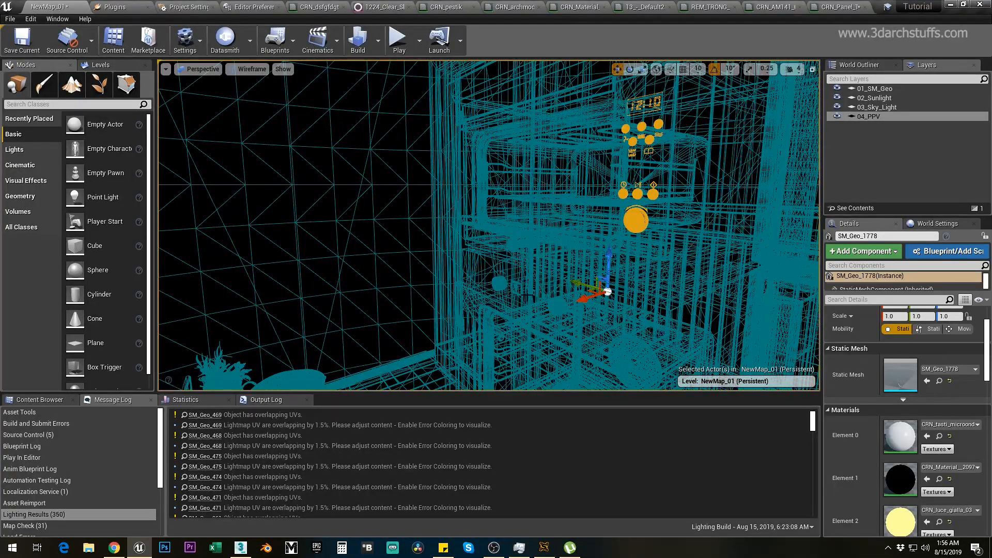
pyautogui.keyDown('ctrl'); pyautogui.click(498, 284); pyautogui.keyUp('ctrl')
pyautogui.press('Delete')
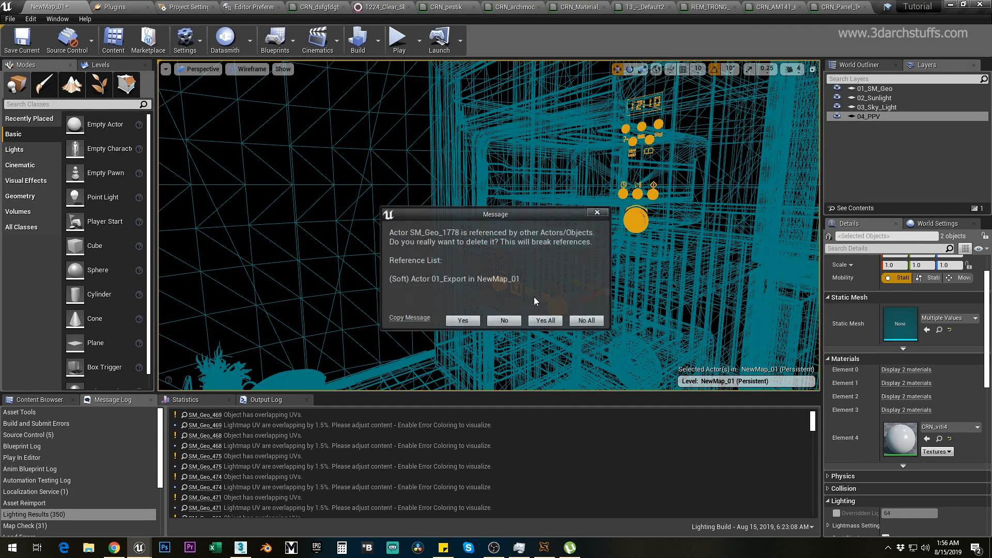
pyautogui.click(545, 320)
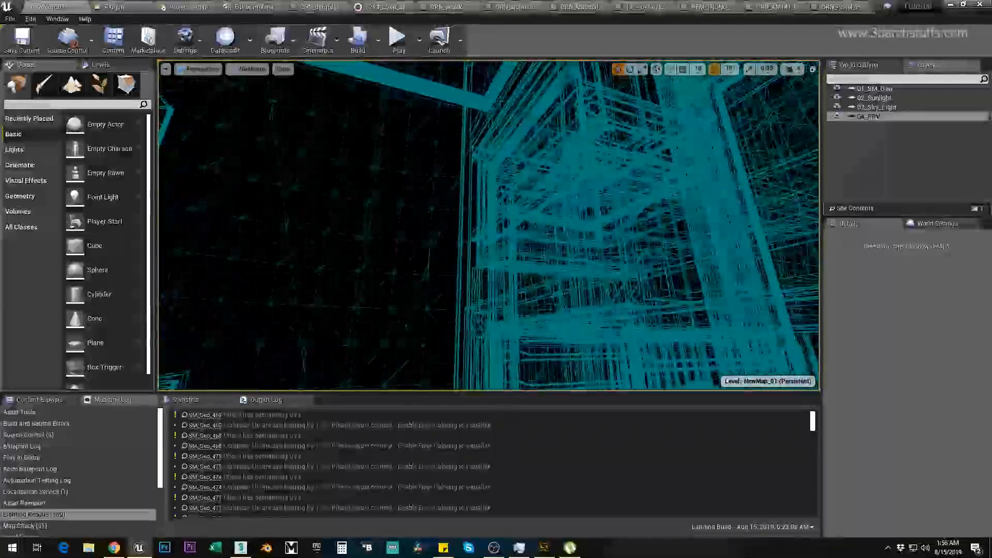
# Return the viewport to shaded display and examine the oven door glass and neighbouring parts.
pyautogui.moveTo(489, 226); pyautogui.dragTo(578, 244, button='right')
pyautogui.hotkey('alt', '4')
pyautogui.moveTo(511, 267); pyautogui.dragTo(469, 304, button='right')
pyautogui.click(470, 304)
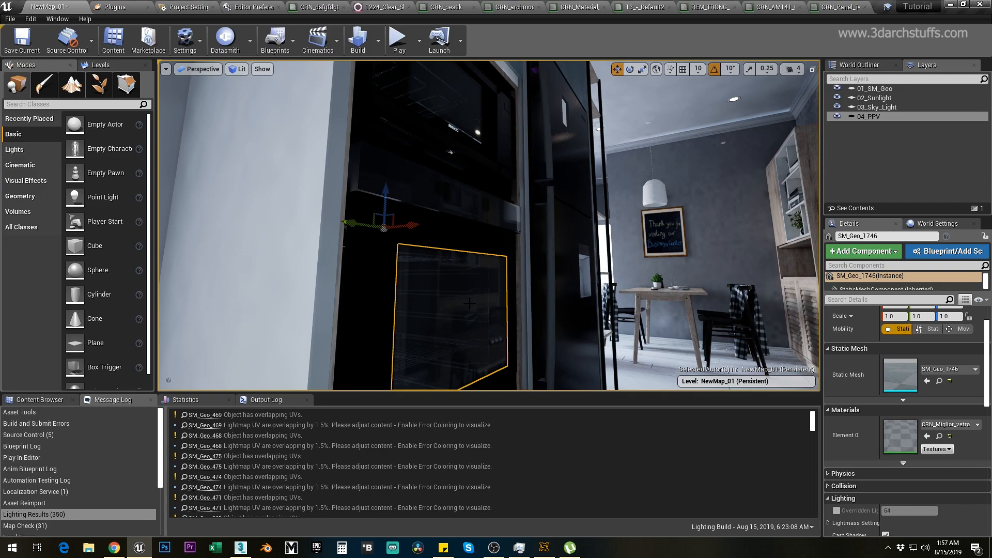
pyautogui.press('Escape')
pyautogui.moveTo(518, 190); pyautogui.dragTo(594, 227, button='right')
pyautogui.click(474, 209)
pyautogui.press('Escape')
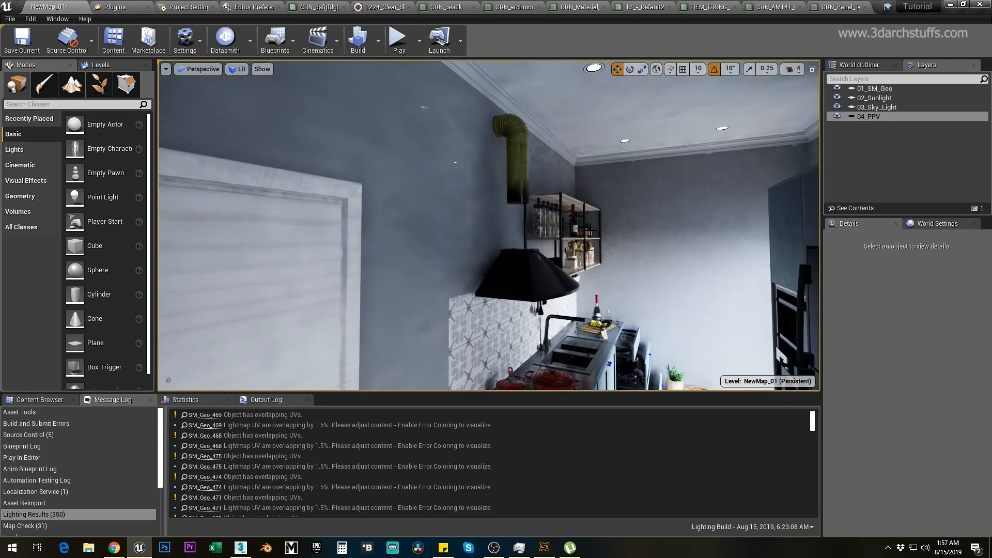
# Select the black container SM_Geo_2051 on the kitchen shelf and open its CRN_sause_mint material for editing.
pyautogui.moveTo(527, 189); pyautogui.dragTo(458, 213, button='right')
pyautogui.moveTo(489, 225); pyautogui.dragTo(417, 233, button='right')
pyautogui.click(427, 201)
pyautogui.press('f')
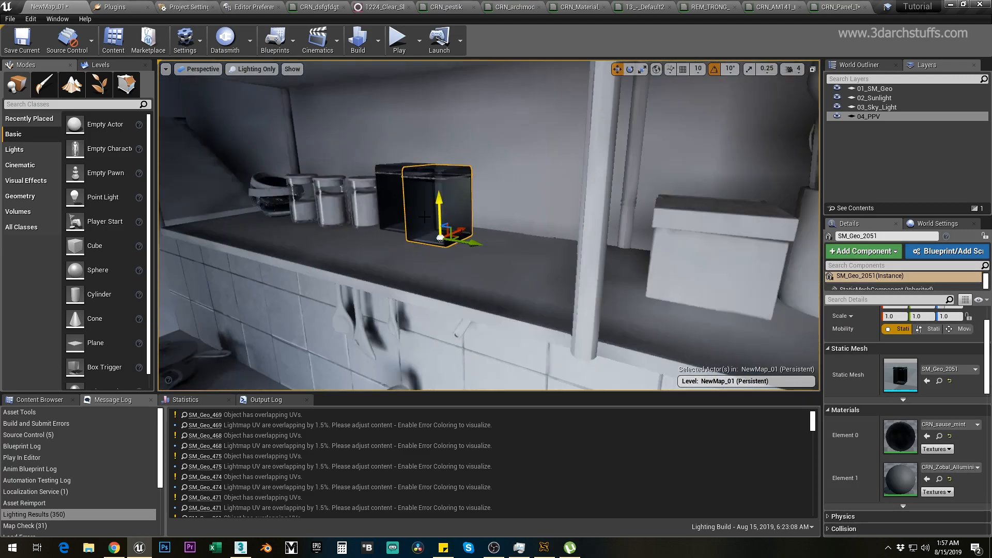
pyautogui.scroll(-5, 588, 210)
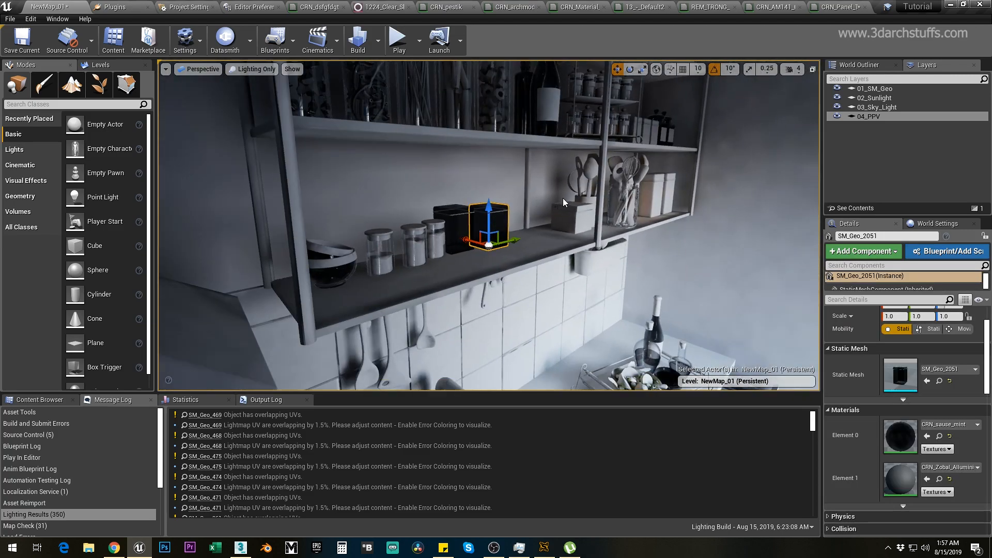
pyautogui.scroll(5, 563, 202)
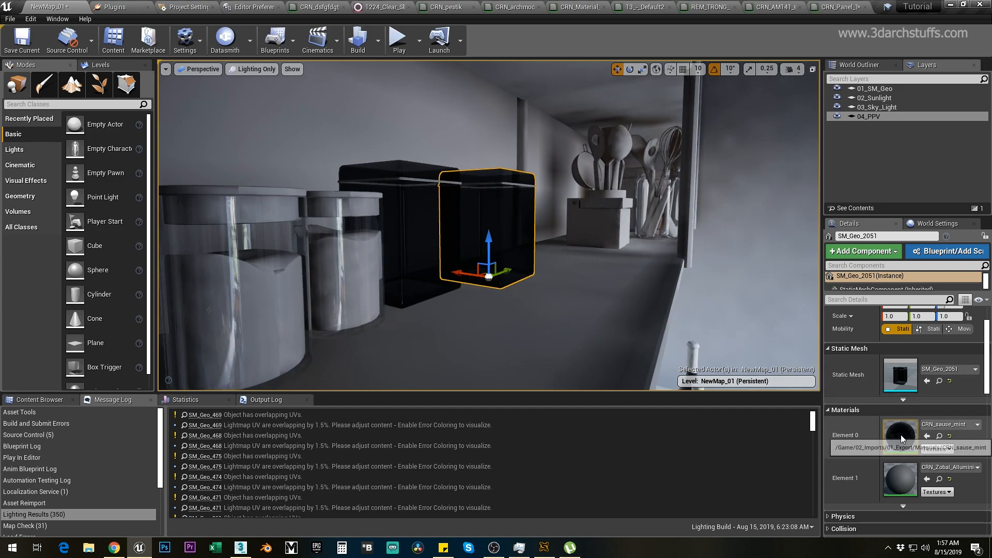
pyautogui.doubleClick(901, 435)
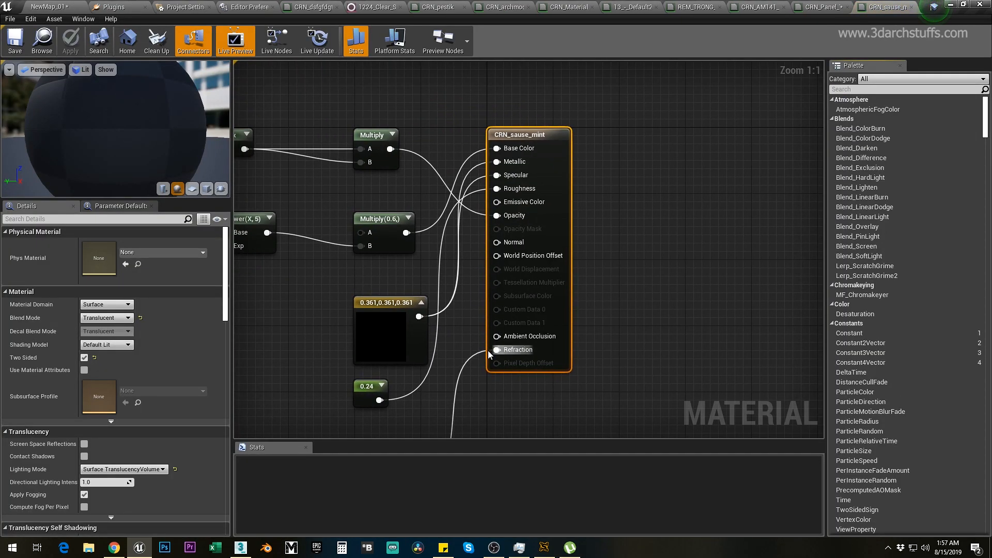
# Disconnect the Refraction input of the CRN_sause_mint material.
pyautogui.keyDown('alt'); pyautogui.click(496, 350); pyautogui.keyUp('alt')
pyautogui.moveTo(396, 303); pyautogui.dragTo(498, 354, button='right')
pyautogui.moveTo(497, 354); pyautogui.dragTo(432, 105)
# Set the black colour constant feeding the Lerp's A input to a light grey of 0.859375 and apply the material.
pyautogui.moveTo(369, 197); pyautogui.dragTo(530, 209, button='right')
pyautogui.moveTo(326, 279); pyautogui.dragTo(654, 277, button='right')
pyautogui.moveTo(380, 152); pyautogui.dragTo(653, 166, button='right')
pyautogui.click(437, 234)
pyautogui.moveTo(438, 234); pyautogui.dragTo(389, 168)
pyautogui.doubleClick(389, 170)
pyautogui.moveTo(550, 284); pyautogui.dragTo(550, 241)
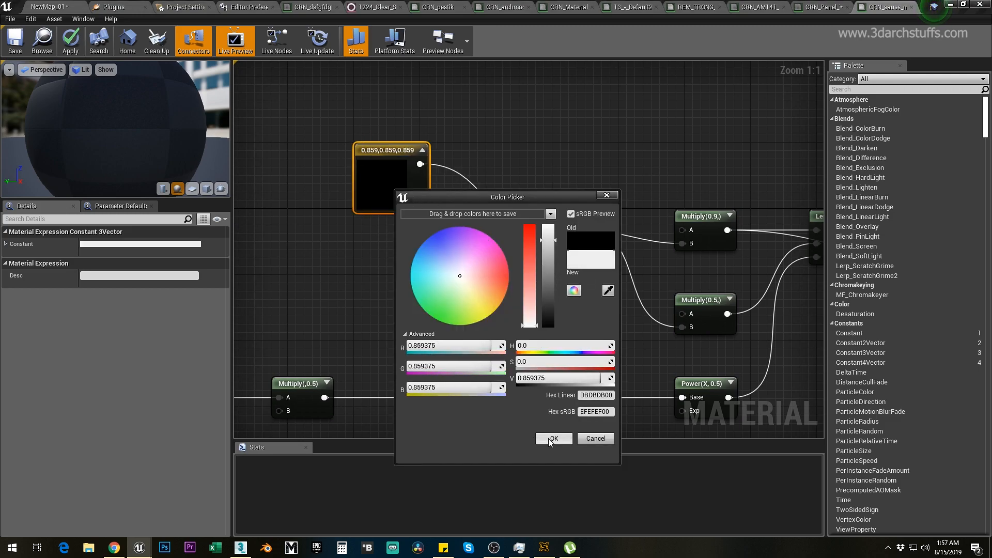
pyautogui.click(551, 438)
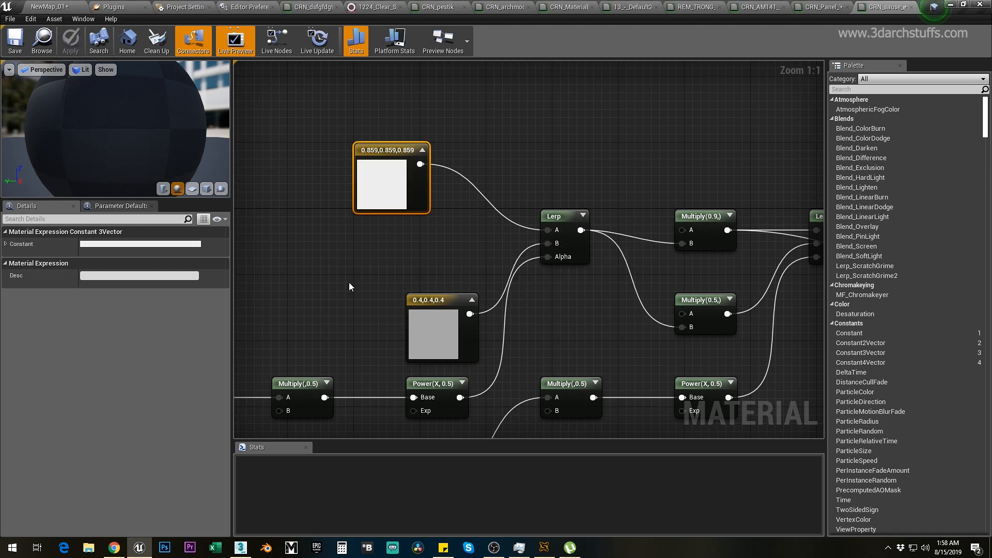
# Apply the pending changes of CRN_dsfgfdgtl_24 and close all editors to its right, applying each changed material to its original.
pyautogui.middleClick(311, 9)
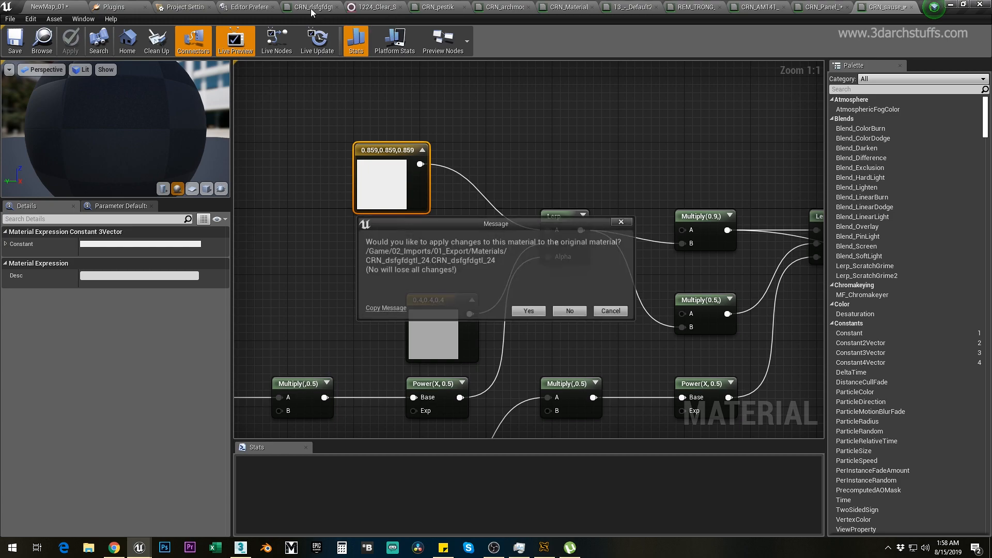
pyautogui.click(529, 311)
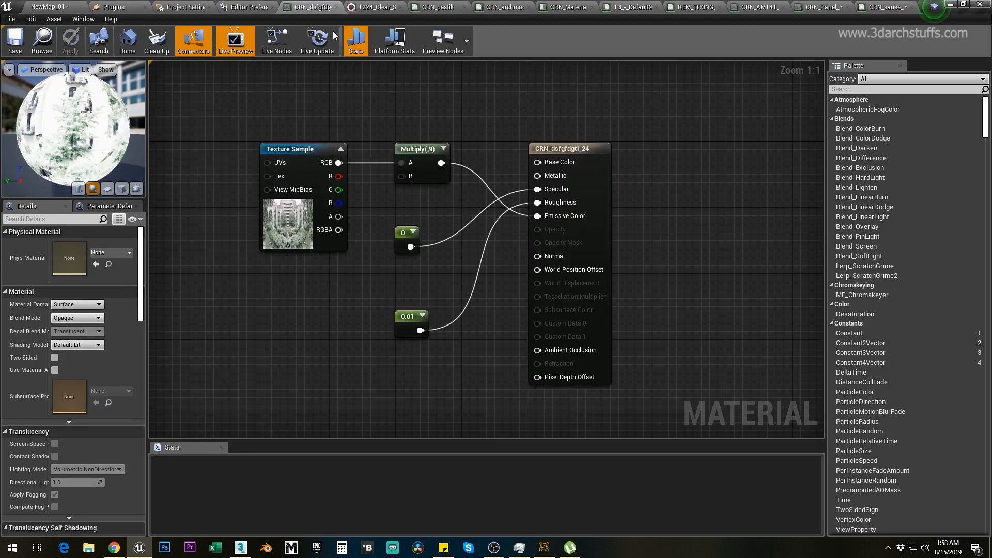
pyautogui.rightClick(321, 11)
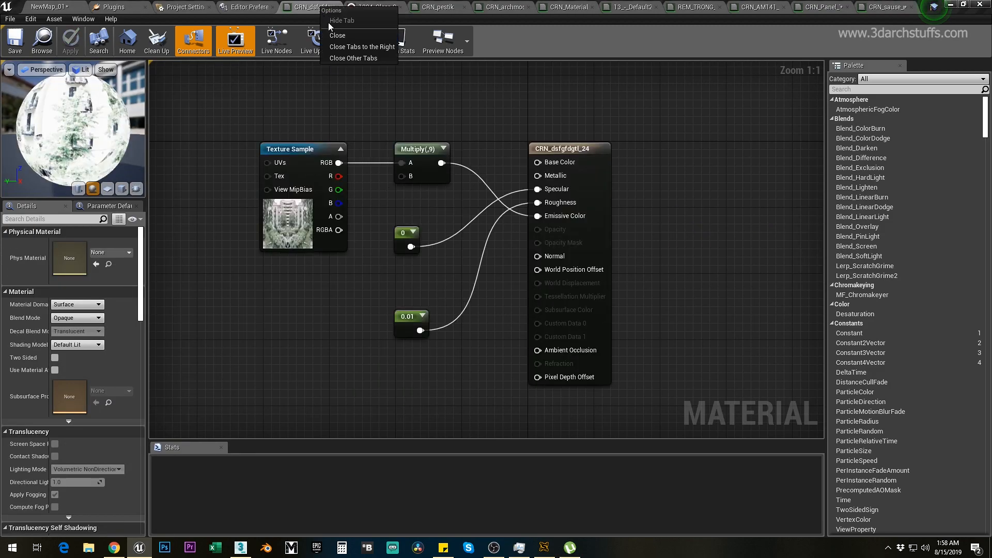
pyautogui.click(345, 47)
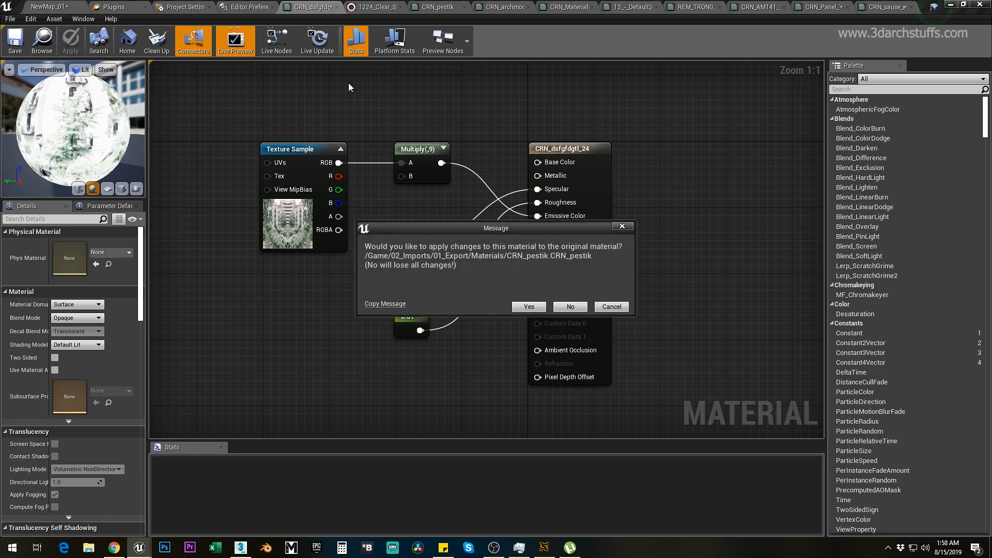
pyautogui.click(530, 307)
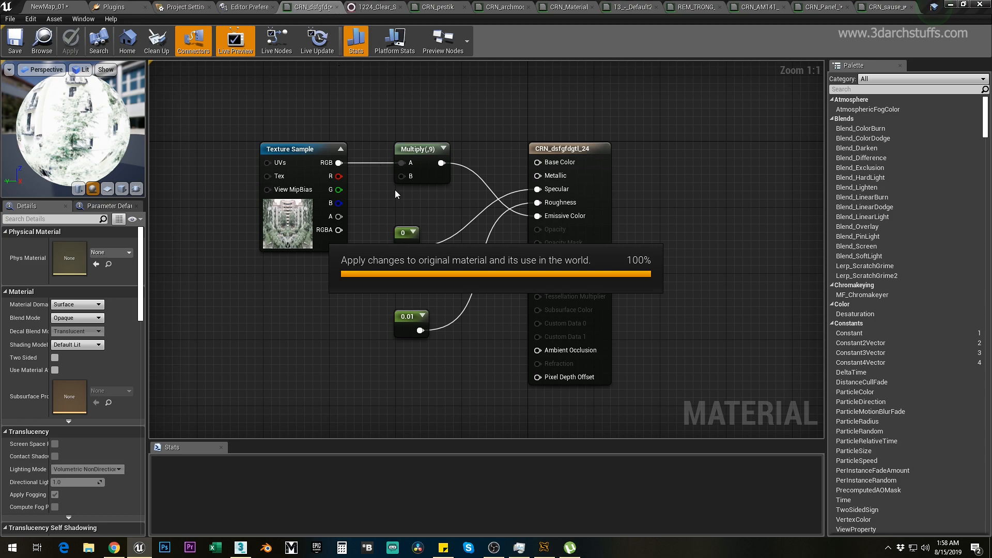
pyautogui.click(528, 315)
pyautogui.click(519, 312)
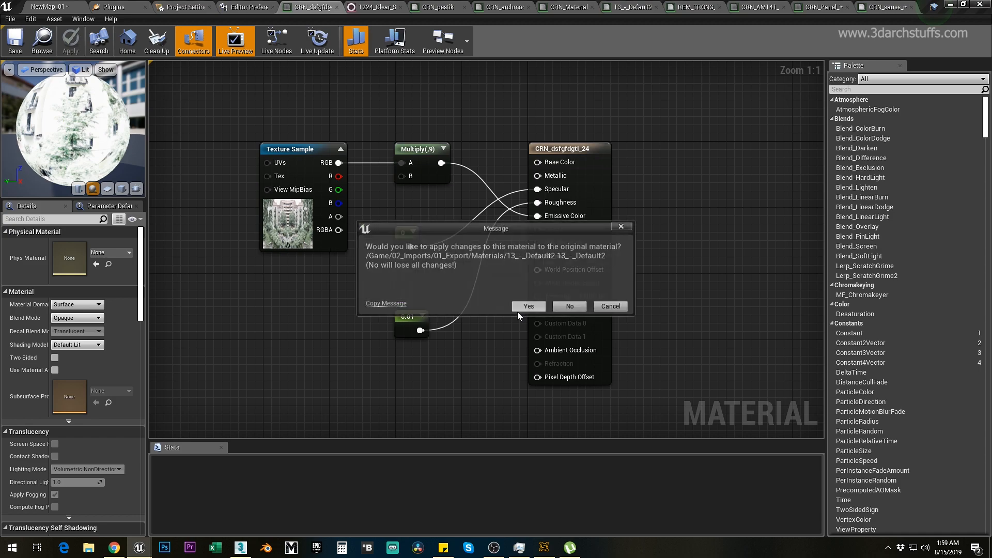
pyautogui.click(534, 304)
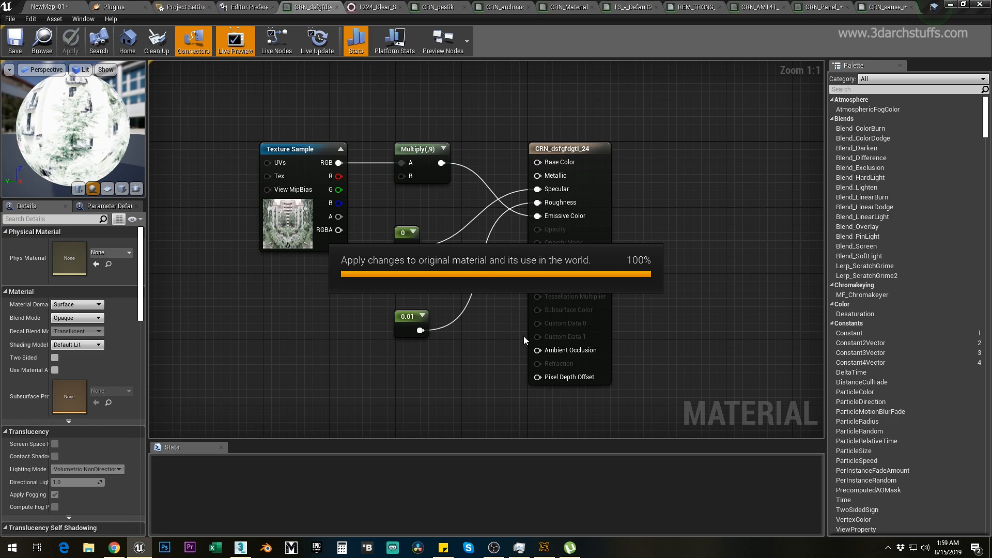
pyautogui.click(528, 311)
pyautogui.click(528, 312)
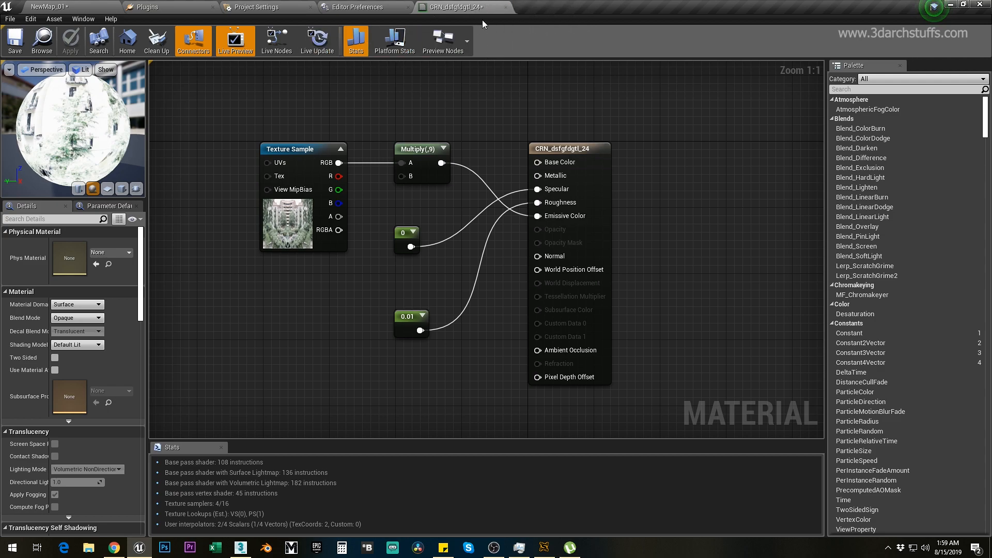
# Close the CRN_dsfgfdgtl_24 material editor and return to the NewMap_01 level at the shelf containers.
pyautogui.click(506, 7)
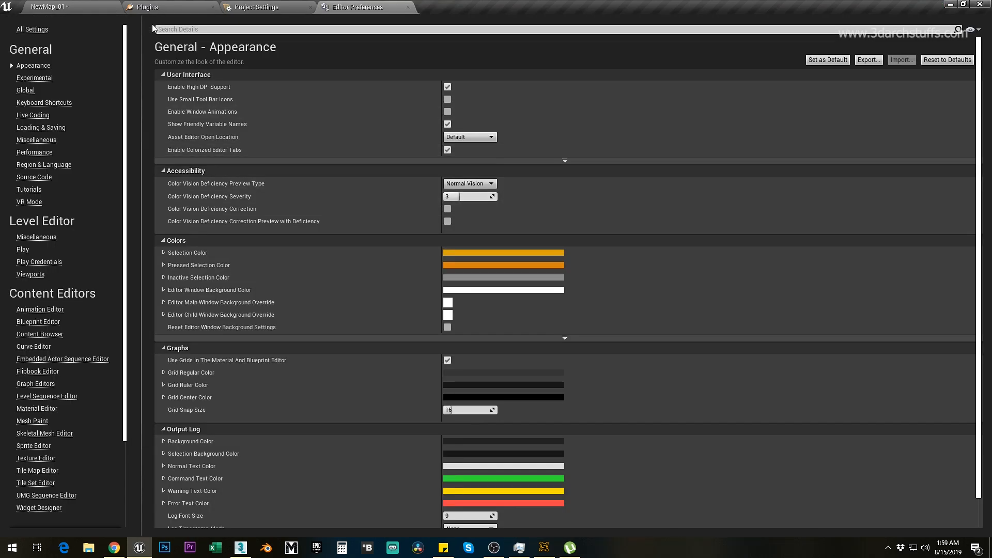
pyautogui.click(100, 5)
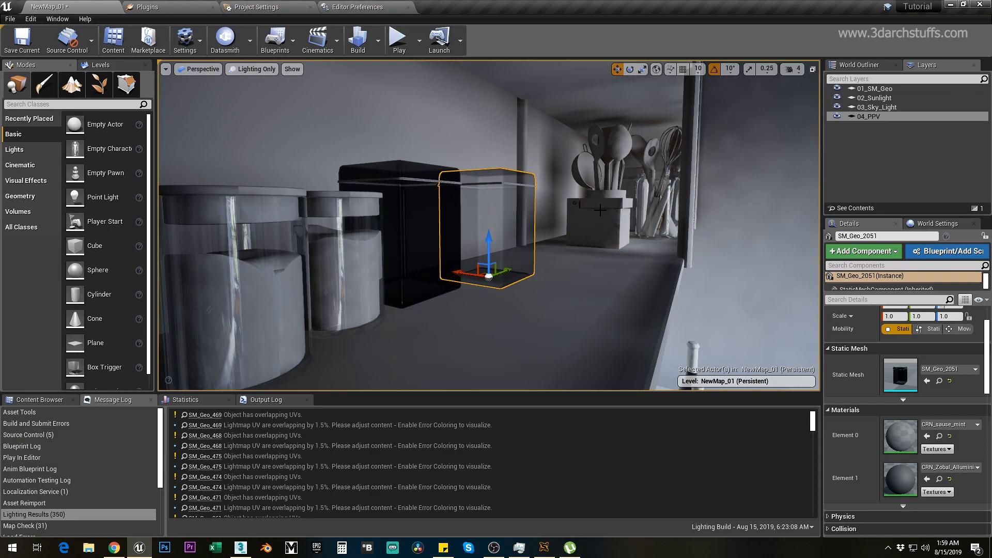
pyautogui.scroll(3, 489, 274)
pyautogui.keyDown('alt'); pyautogui.moveTo(713, 263); pyautogui.dragTo(751, 279); pyautogui.keyUp('alt')
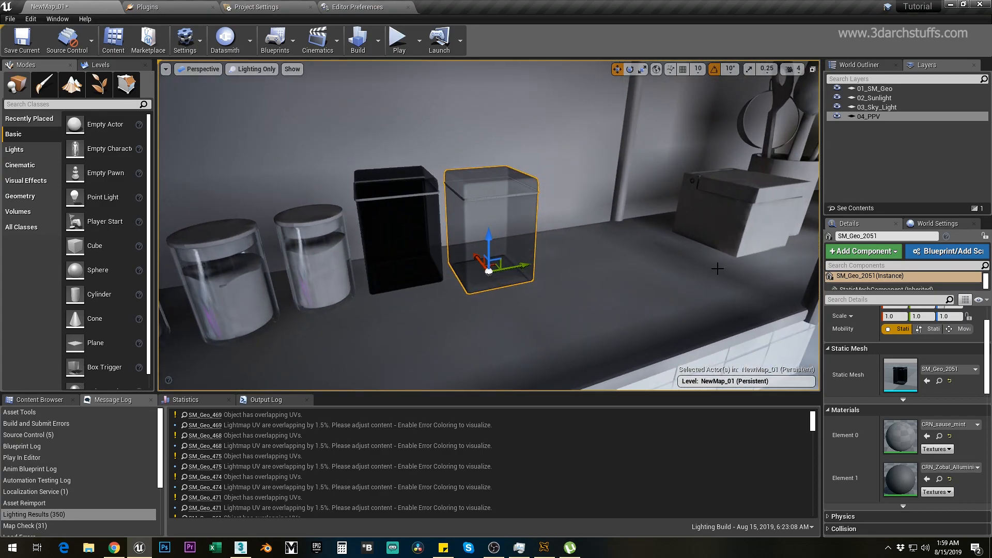
# Assign the CRN_sause_mint material to Element 0 of the neighbouring black container SM_Geo_2050.
pyautogui.click(939, 436)
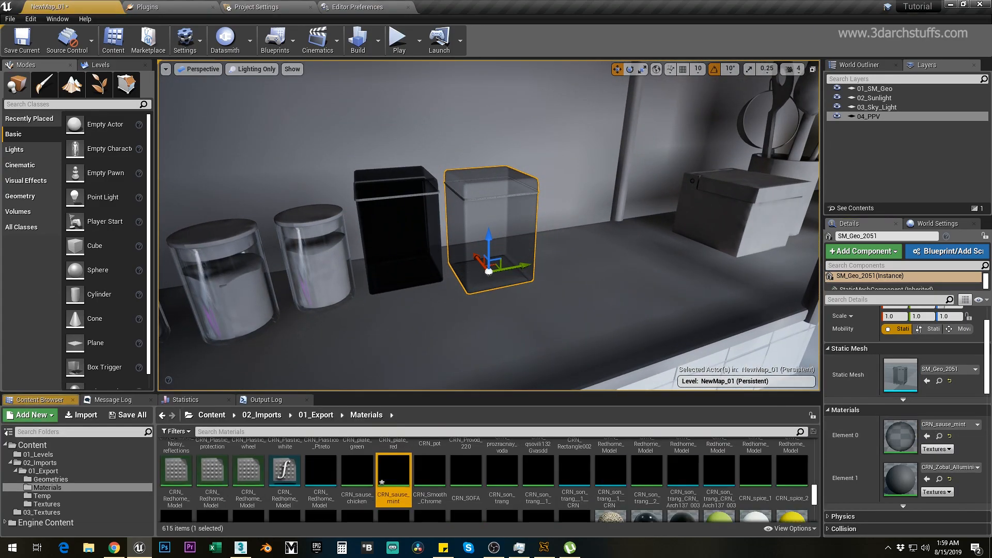
pyautogui.click(406, 243)
pyautogui.click(927, 436)
# Examine the kitchen shelves and the dark wine bottle on the upper shelf.
pyautogui.moveTo(737, 335); pyautogui.dragTo(739, 227, button='right')
pyautogui.moveTo(697, 324); pyautogui.dragTo(697, 237, button='middle')
pyautogui.moveTo(696, 323); pyautogui.dragTo(695, 367, button='right')
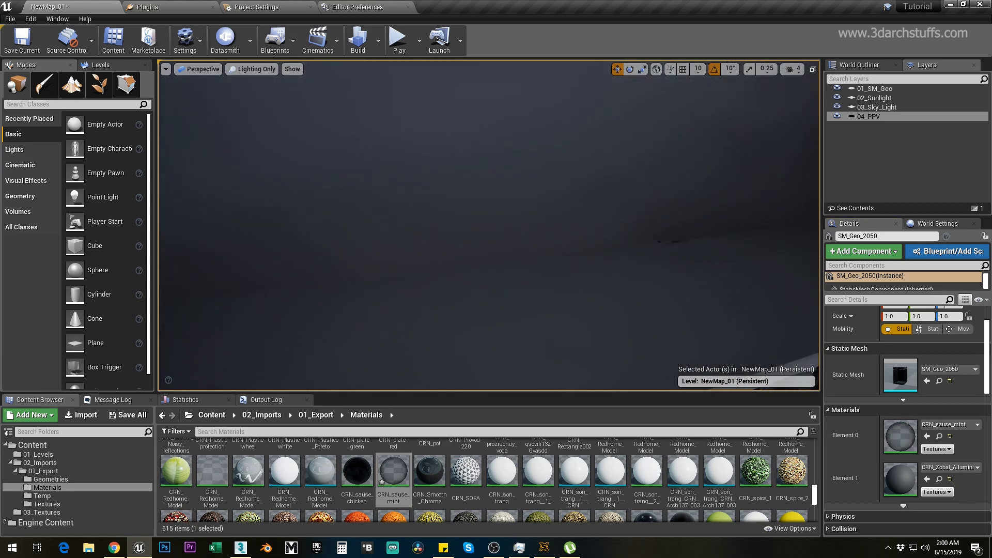
pyautogui.scroll(-5, 691, 305)
pyautogui.scroll(5, 692, 305)
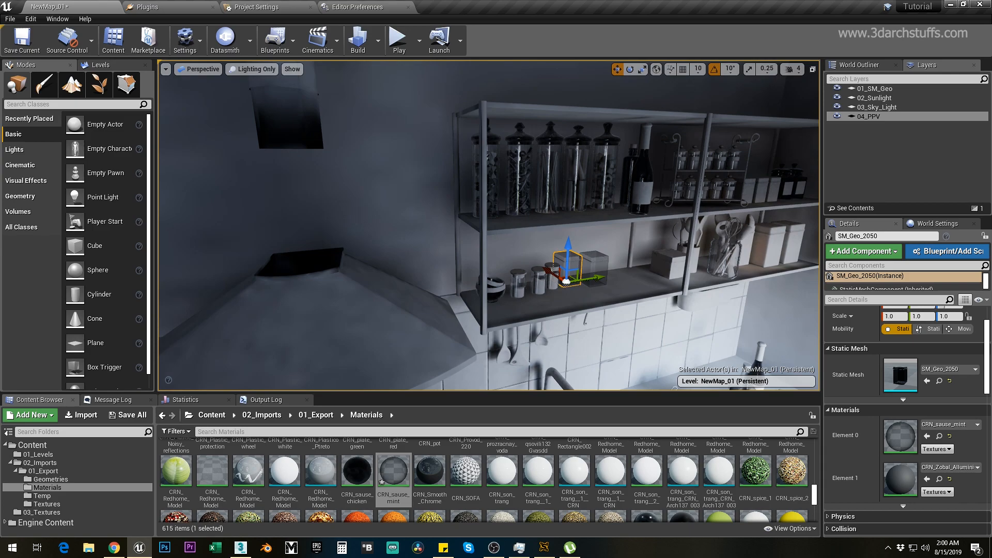
pyautogui.click(642, 190)
pyautogui.press('f')
pyautogui.keyDown('alt'); pyautogui.moveTo(642, 191); pyautogui.dragTo(561, 173); pyautogui.keyUp('alt')
# Select the inset frame of the open lower kitchen cabinet door and examine the lower cabinet fronts.
pyautogui.moveTo(680, 295); pyautogui.dragTo(439, 240, button='right')
pyautogui.press('s')
pyautogui.press('s')
pyautogui.press('s')
pyautogui.click(378, 220)
pyautogui.press('f')
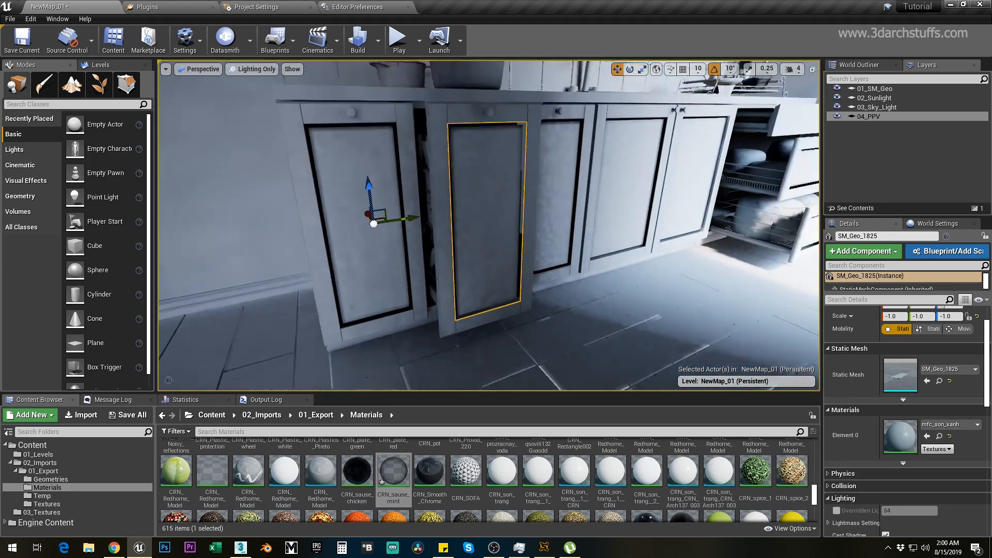
pyautogui.scroll(-4, 566, 253)
pyautogui.keyDown('alt'); pyautogui.moveTo(567, 253); pyautogui.dragTo(640, 240); pyautogui.keyUp('alt')
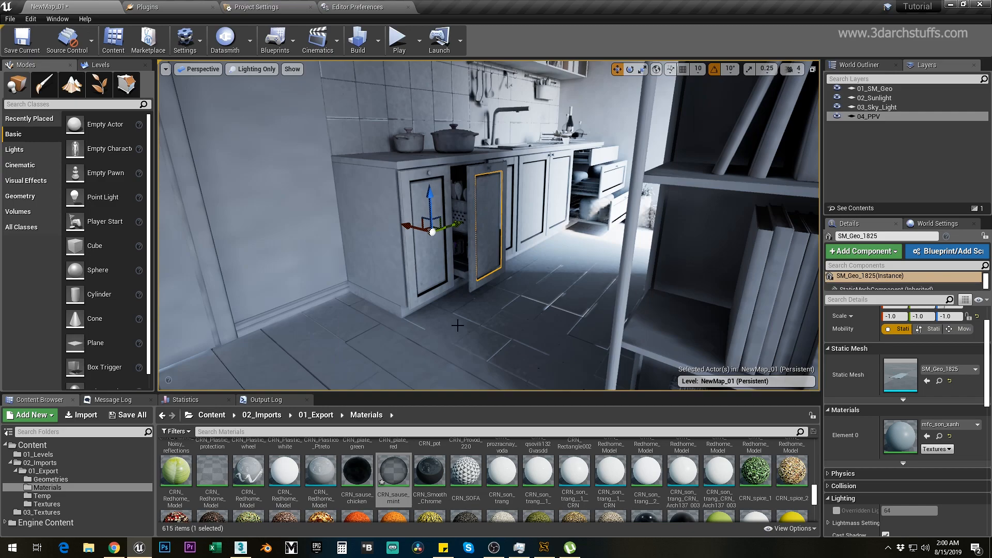
# Switch to 3ds Max, end the oven isolation and bring the lower kitchen cabinets into view.
pyautogui.click(241, 547)
pyautogui.click(533, 518)
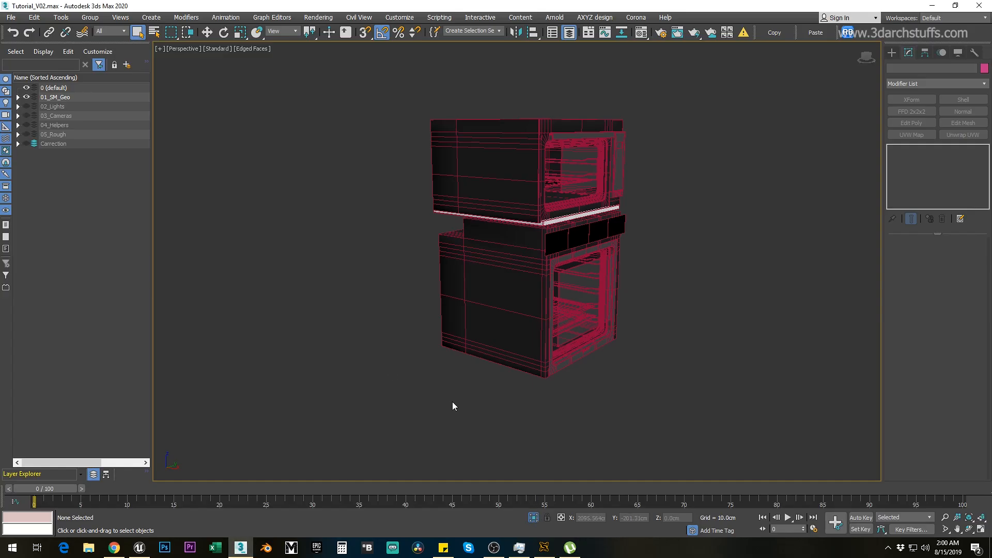
pyautogui.keyDown('alt'); pyautogui.moveTo(560, 337); pyautogui.dragTo(484, 341, button='middle'); pyautogui.keyUp('alt')
pyautogui.keyDown('alt'); pyautogui.moveTo(417, 341); pyautogui.dragTo(301, 375, button='middle'); pyautogui.keyUp('alt')
pyautogui.keyDown('alt'); pyautogui.moveTo(379, 262); pyautogui.dragTo(266, 332, button='middle'); pyautogui.keyUp('alt')
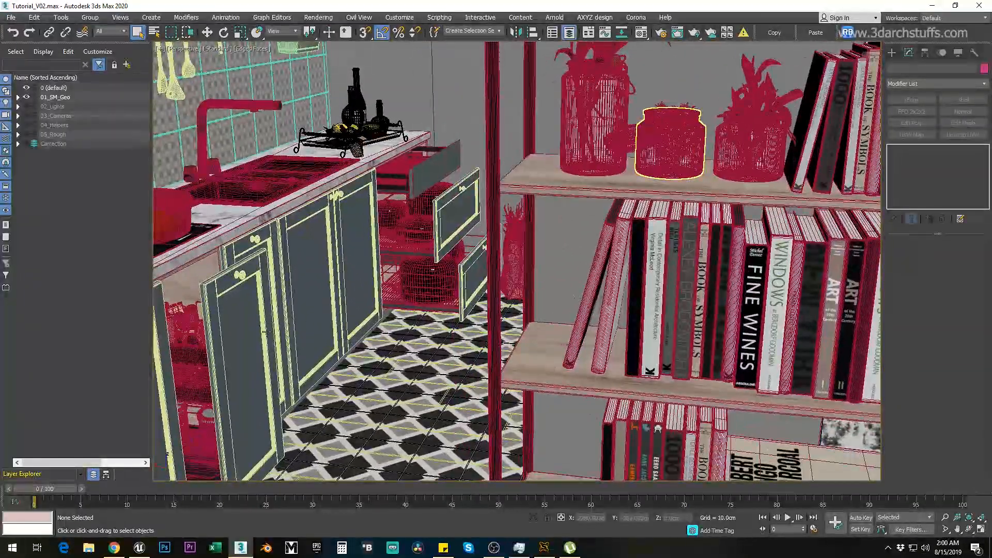
# Select the first cabinet door's inset frame SM_Geo_1824, extend the selection to similar objects and isolate them.
pyautogui.click(266, 333)
pyautogui.keyDown('alt'); pyautogui.moveTo(372, 354); pyautogui.dragTo(420, 268, button='middle'); pyautogui.keyUp('alt')
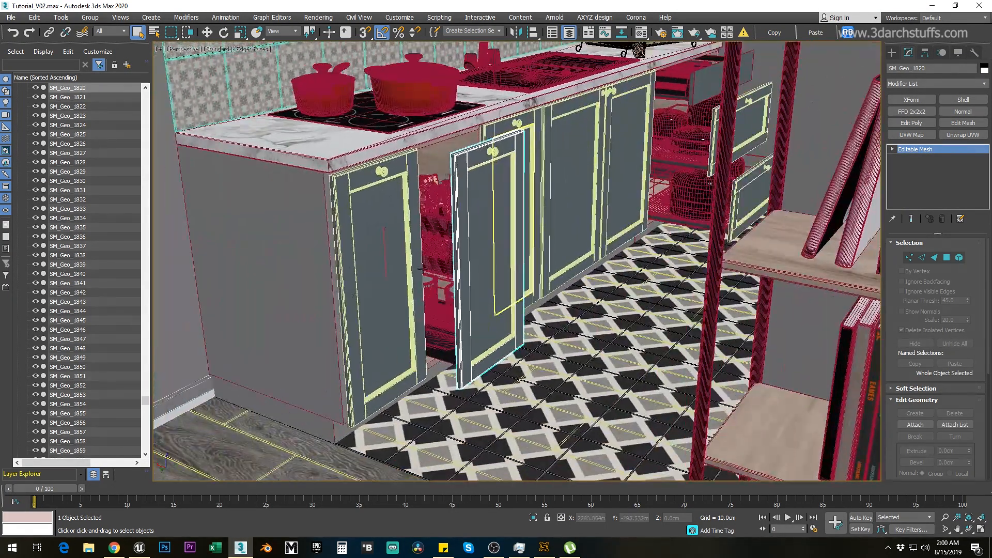
pyautogui.click(394, 262)
pyautogui.click(408, 237)
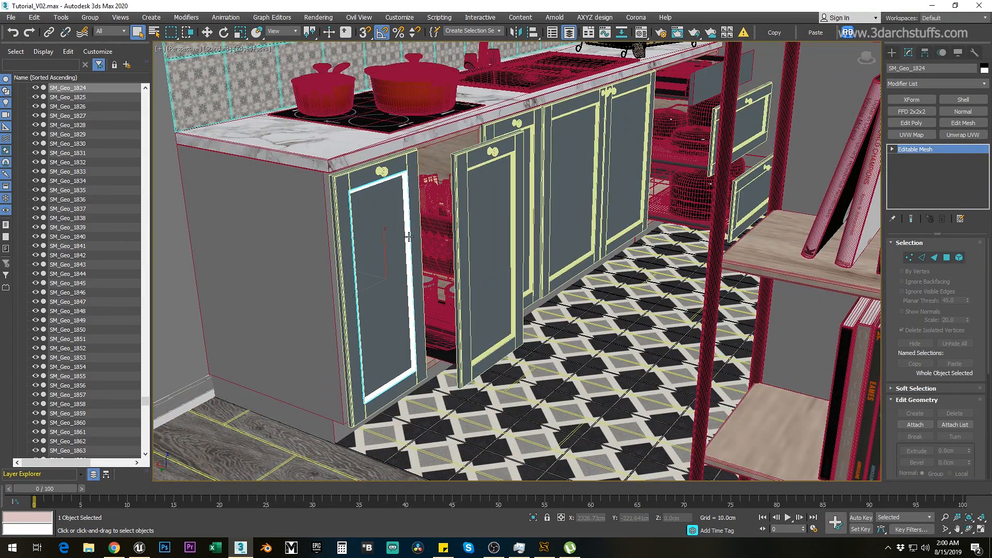
pyautogui.hotkey('ctrl', 'q')
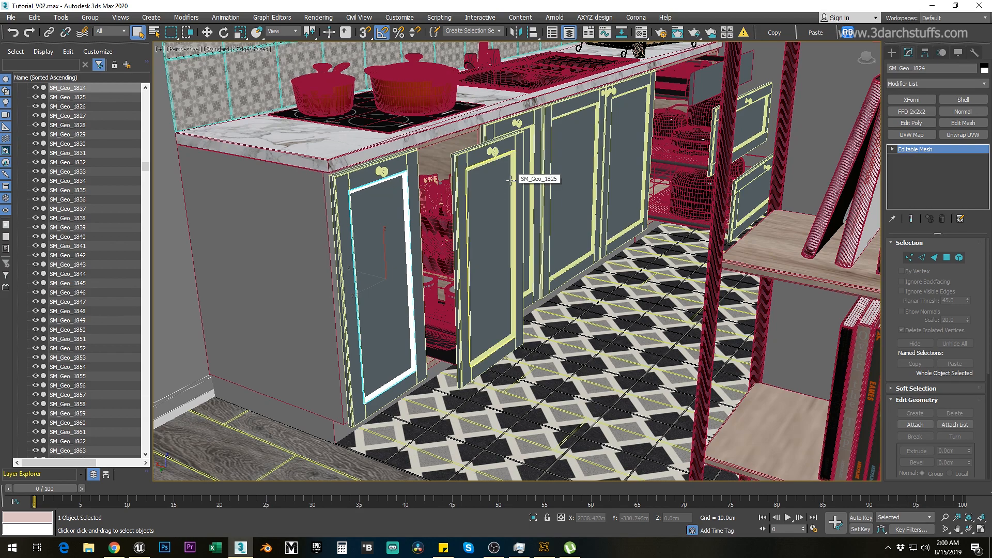
pyautogui.hotkey('alt', 'q')
pyautogui.click(709, 281)
# Select the inset frames of the five cabinet doors and two framed drawer fronts and isolate them.
pyautogui.moveTo(508, 341); pyautogui.dragTo(579, 243, button='middle')
pyautogui.scroll(3, 493, 260)
pyautogui.scroll(3, 493, 259)
pyautogui.click(371, 215)
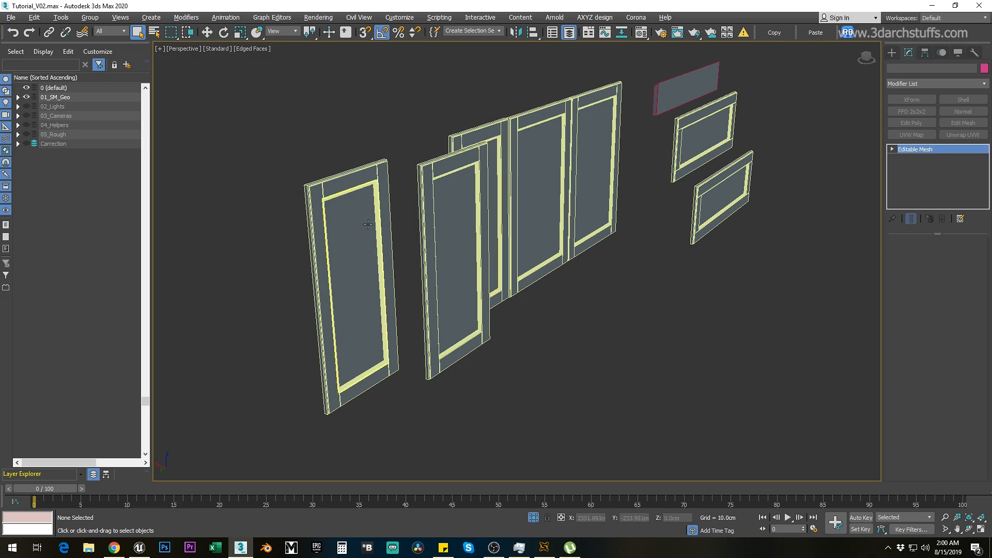
pyautogui.keyDown('ctrl'); pyautogui.click(439, 214); pyautogui.keyUp('ctrl')
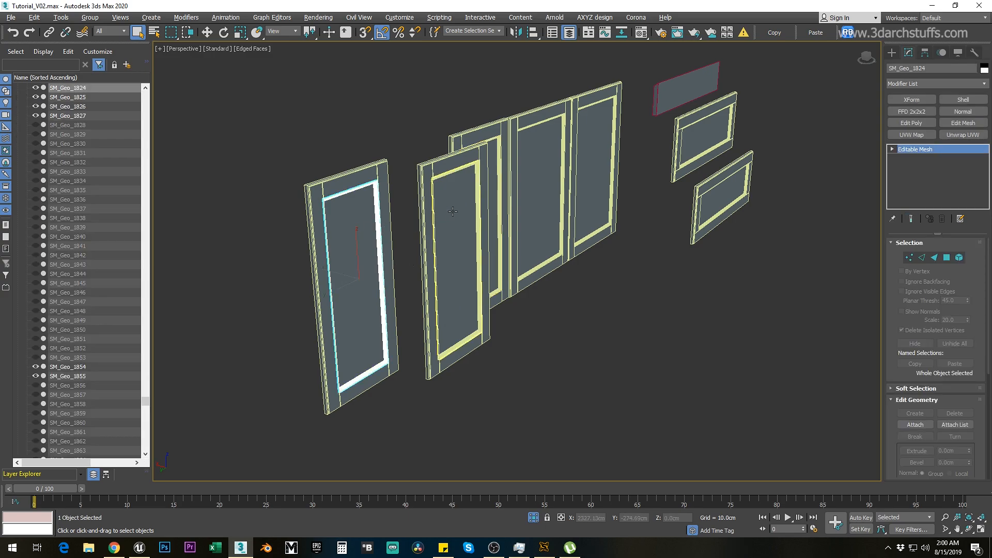
pyautogui.keyDown('alt'); pyautogui.moveTo(499, 194); pyautogui.dragTo(532, 206, button='middle'); pyautogui.keyUp('alt')
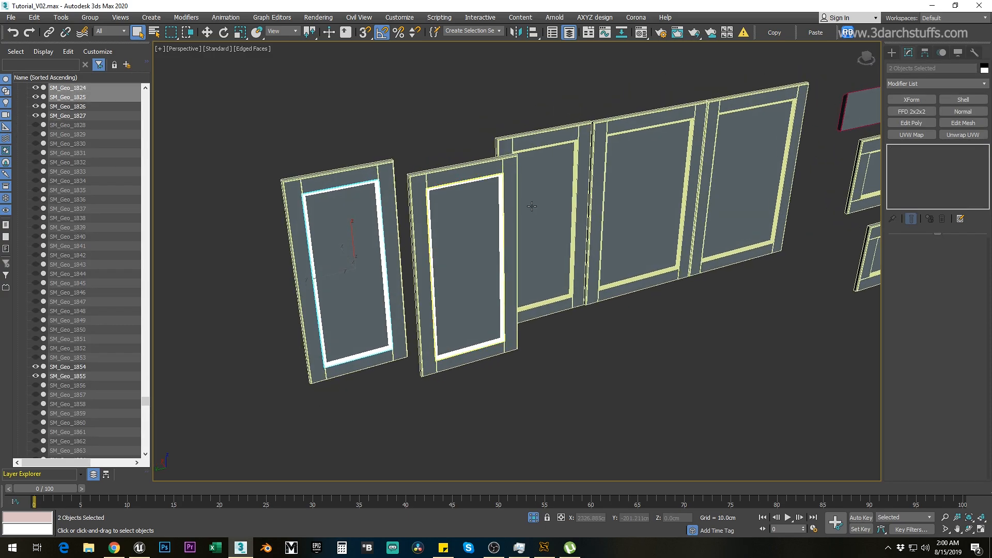
pyautogui.keyDown('ctrl'); pyautogui.click(532, 207); pyautogui.keyUp('ctrl')
pyautogui.keyDown('ctrl'); pyautogui.click(644, 184); pyautogui.keyUp('ctrl')
pyautogui.moveTo(645, 184); pyautogui.dragTo(580, 222, button='middle')
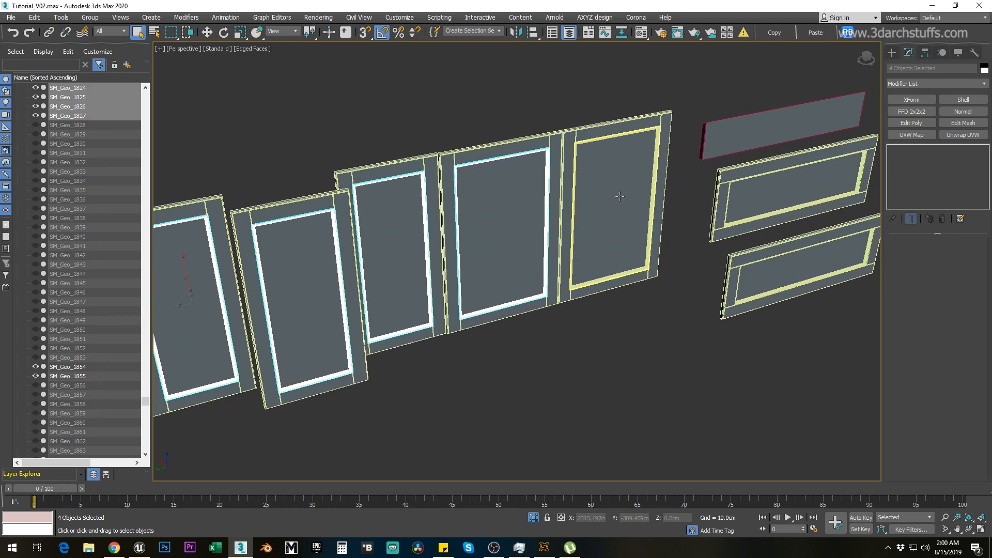
pyautogui.keyDown('ctrl'); pyautogui.click(581, 222); pyautogui.keyUp('ctrl')
pyautogui.keyDown('ctrl'); pyautogui.click(774, 192); pyautogui.keyUp('ctrl')
pyautogui.keyDown('ctrl'); pyautogui.click(768, 259); pyautogui.keyUp('ctrl')
pyautogui.keyDown('alt'); pyautogui.moveTo(707, 298); pyautogui.dragTo(741, 267, button='middle'); pyautogui.keyUp('alt')
pyautogui.hotkey('alt', 'q')
pyautogui.press('z')
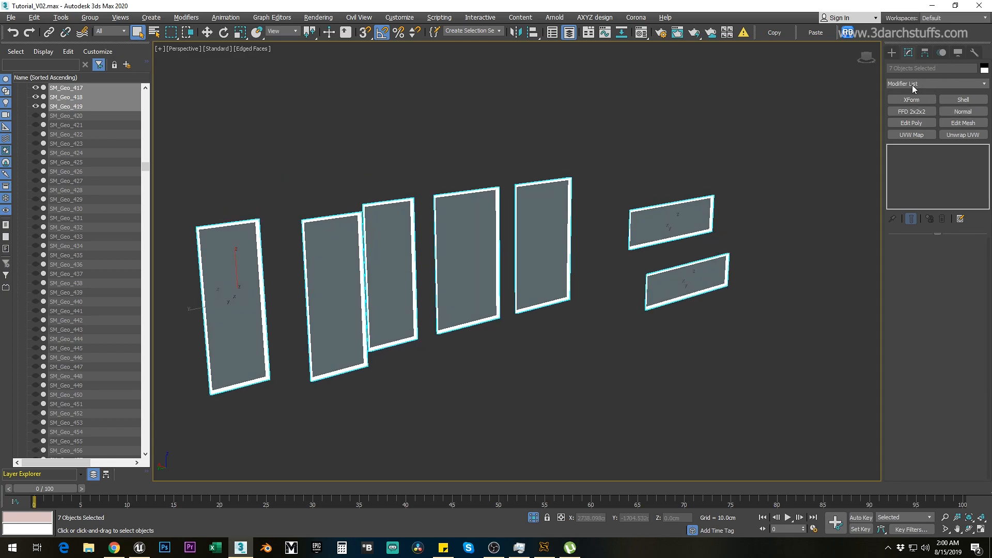
# Add an Edit Mesh modifier to the seven isolated frames and enter its Element level.
pyautogui.click(963, 123)
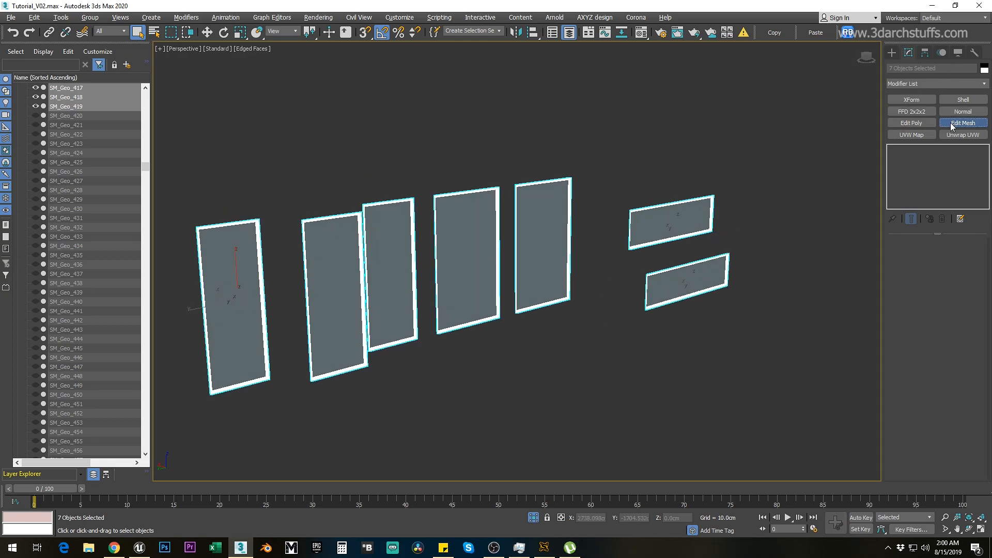
pyautogui.click(903, 149)
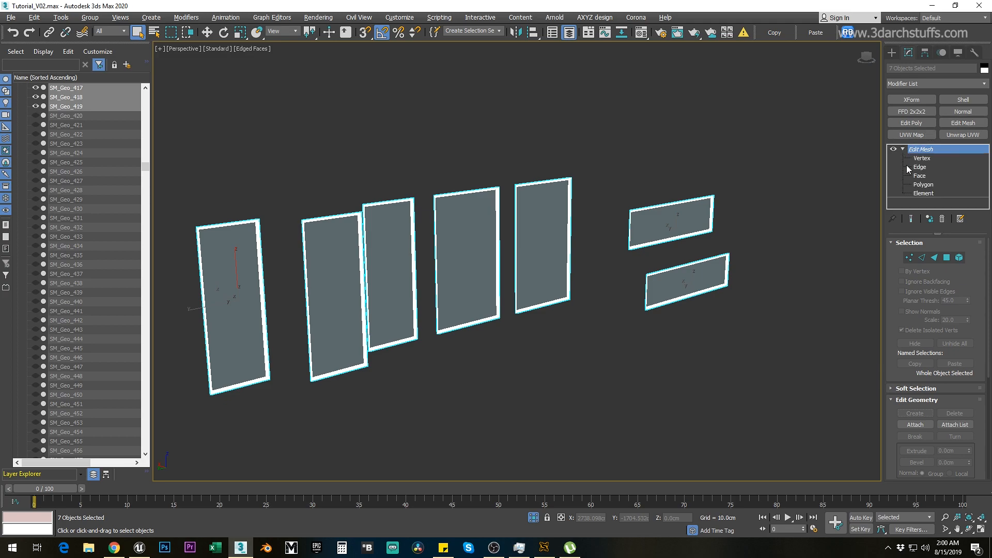
pyautogui.click(924, 193)
pyautogui.moveTo(444, 314); pyautogui.dragTo(543, 281, button='middle')
pyautogui.click(560, 373)
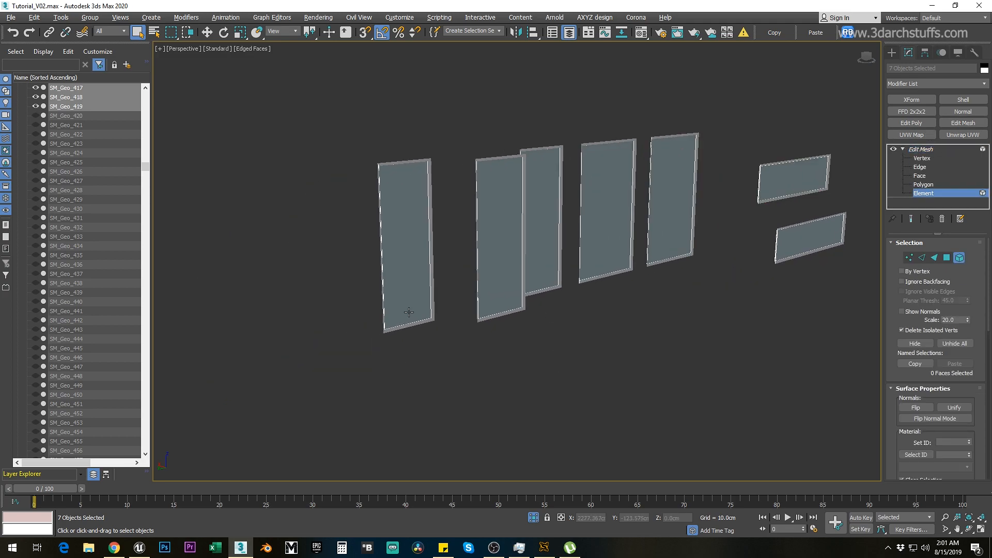
# Flip the normals of the first two cabinet door frame elements.
pyautogui.scroll(3, 407, 311)
pyautogui.click(443, 260)
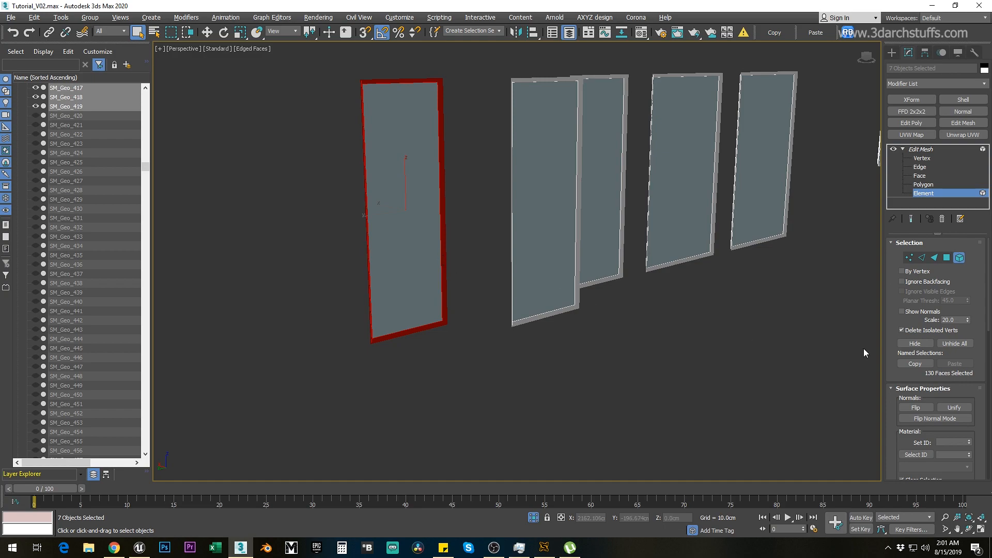
pyautogui.scroll(-2, 904, 357)
pyautogui.click(913, 345)
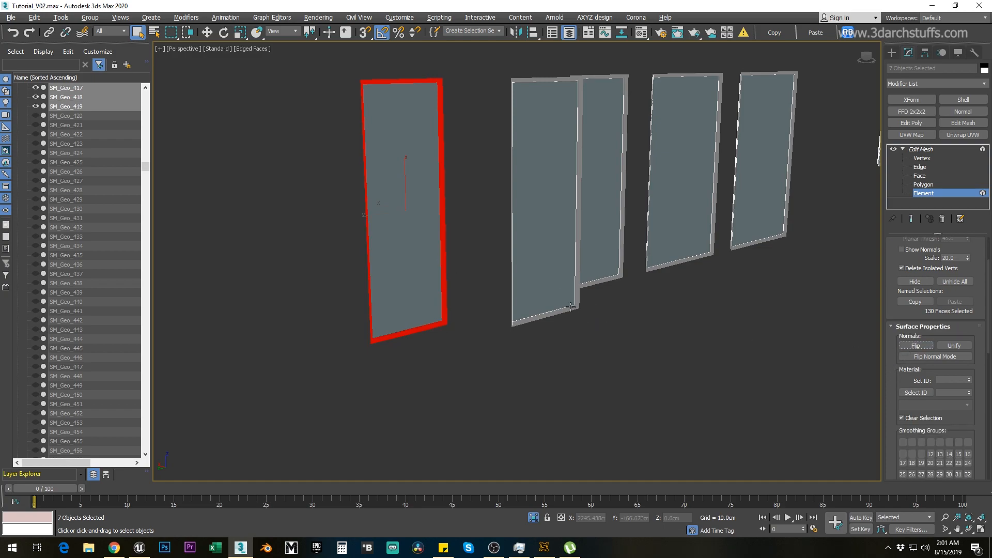
pyautogui.click(576, 297)
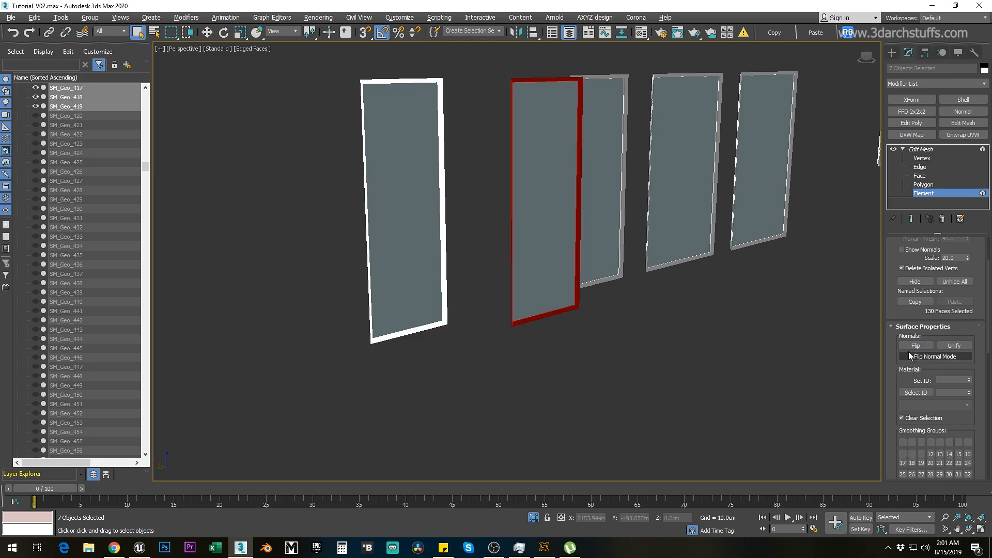
pyautogui.click(915, 346)
# Flip the normals of the third, fourth and fifth cabinet door frame elements.
pyautogui.moveTo(696, 307); pyautogui.dragTo(600, 350, button='middle')
pyautogui.scroll(3, 487, 335)
pyautogui.click(487, 331)
pyautogui.click(911, 345)
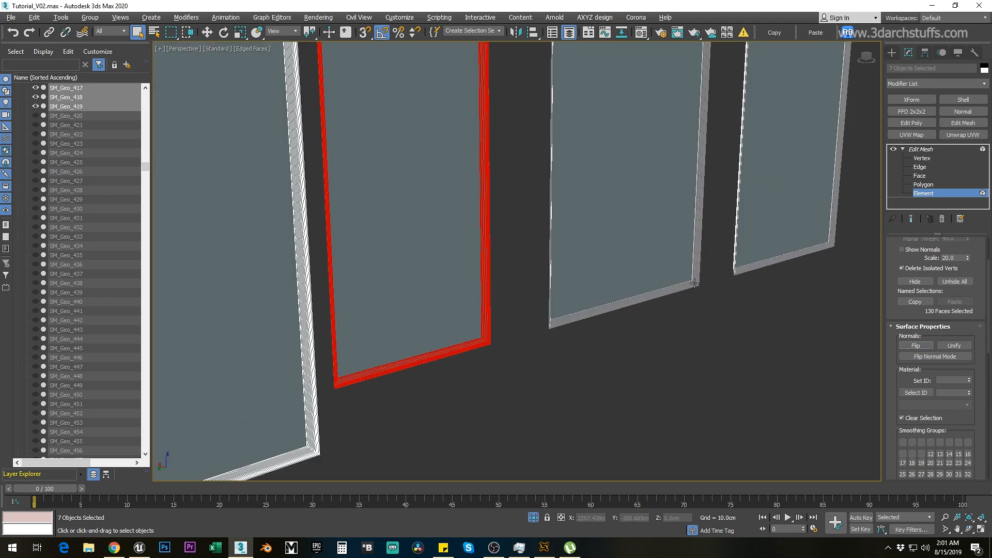
pyautogui.click(694, 283)
pyautogui.click(903, 343)
pyautogui.moveTo(800, 279); pyautogui.dragTo(606, 327, button='middle')
pyautogui.click(609, 314)
pyautogui.click(916, 345)
# Flip the normals of the two drawer front frame elements.
pyautogui.moveTo(764, 289); pyautogui.dragTo(566, 371, button='middle')
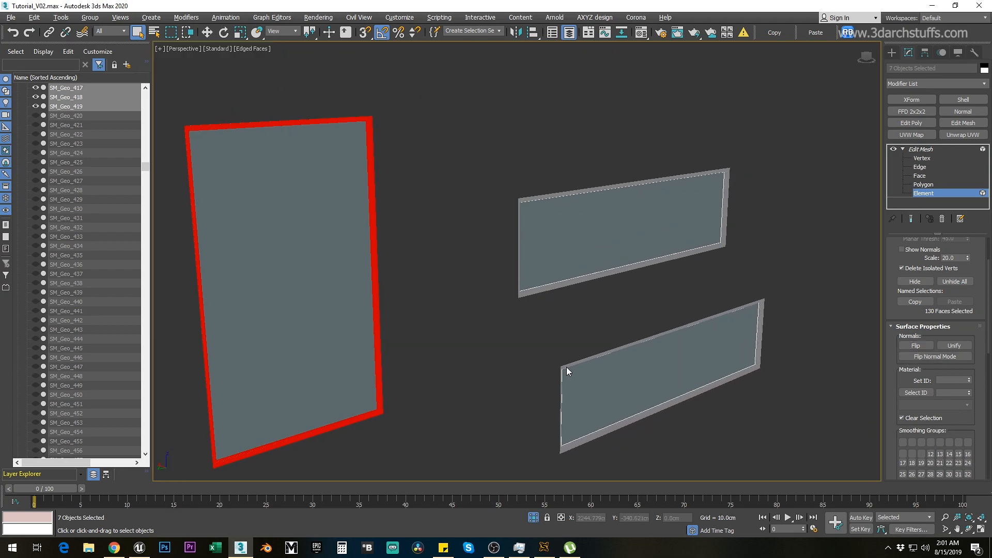
pyautogui.click(722, 243)
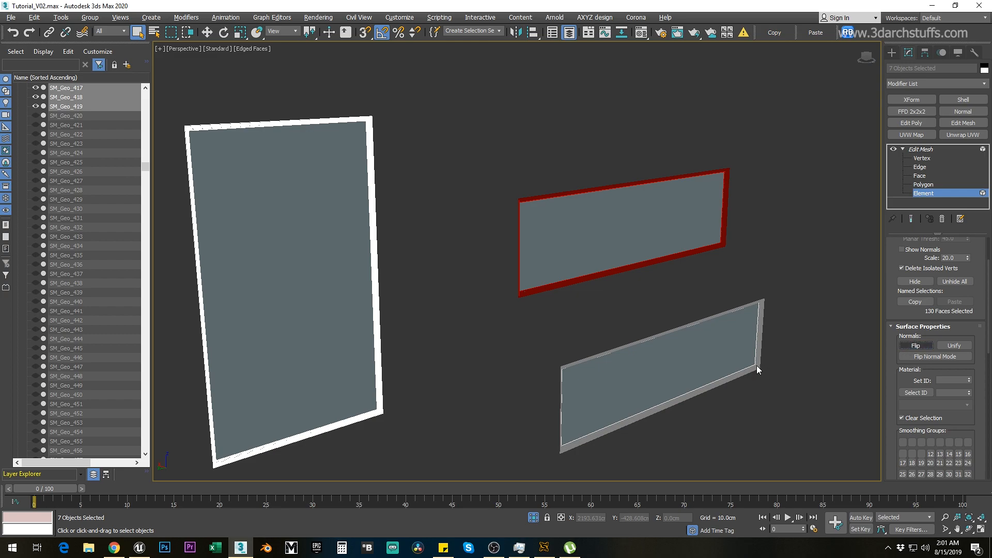
pyautogui.click(915, 345)
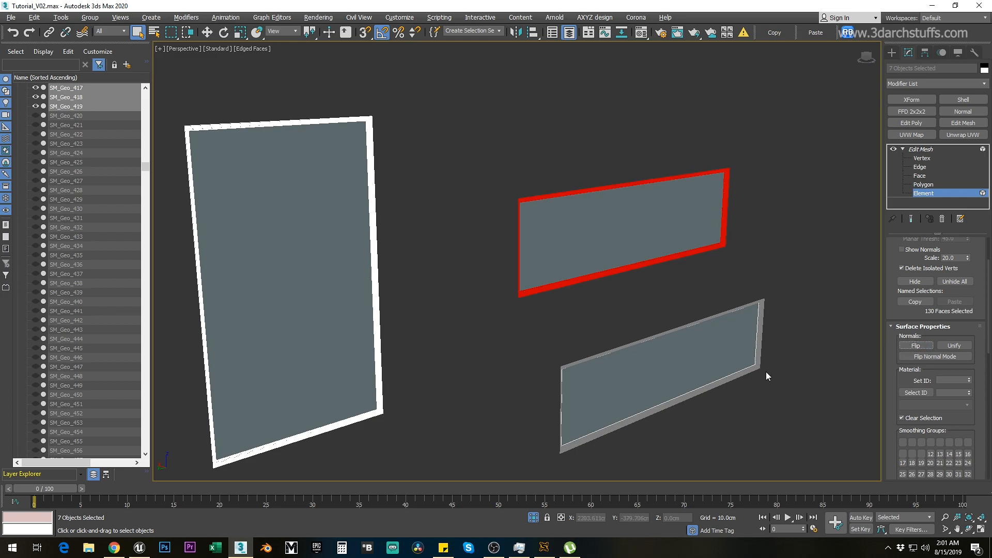
pyautogui.click(752, 370)
pyautogui.click(916, 345)
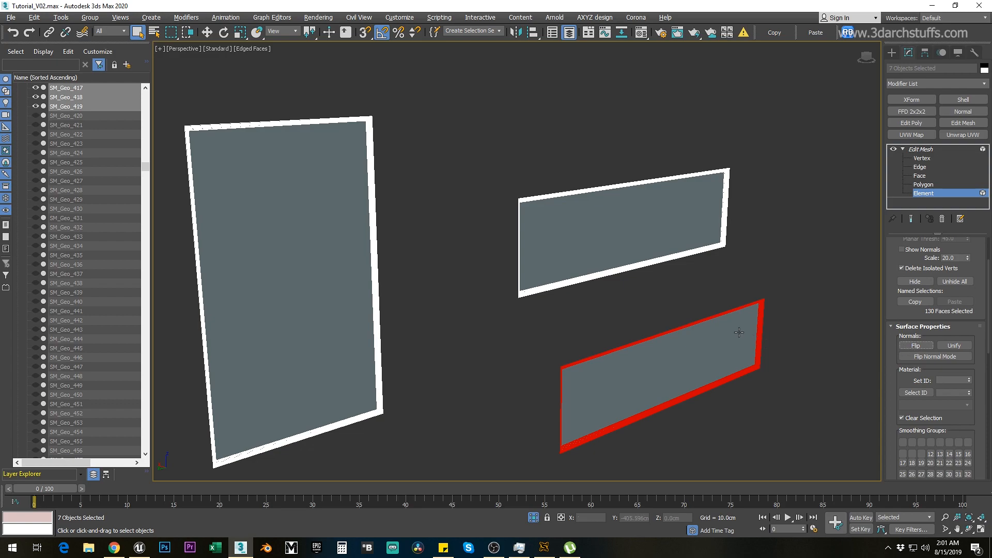
pyautogui.scroll(-4, 702, 326)
pyautogui.scroll(-3, 695, 305)
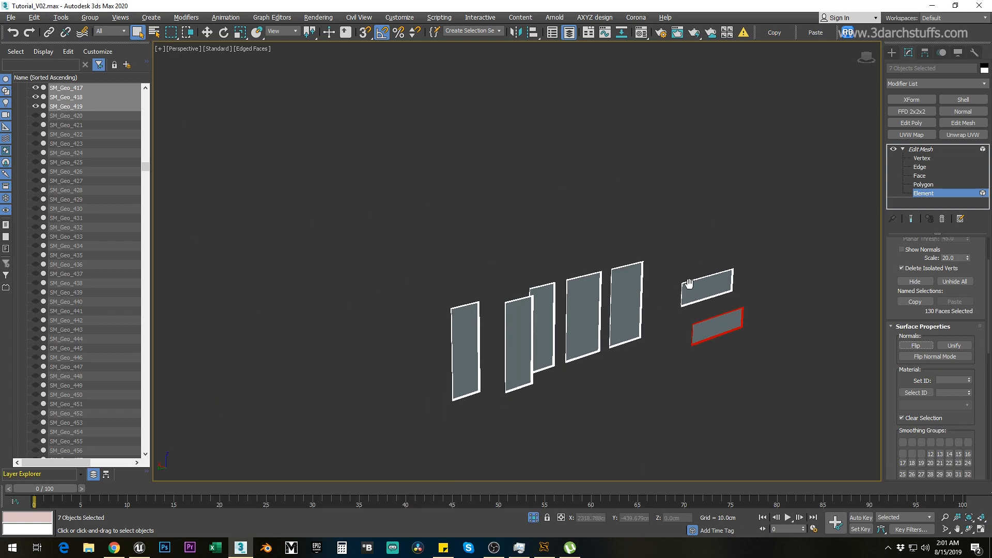
# Exit the Element level and move the seven selected frames to the Correction layer.
pyautogui.click(920, 150)
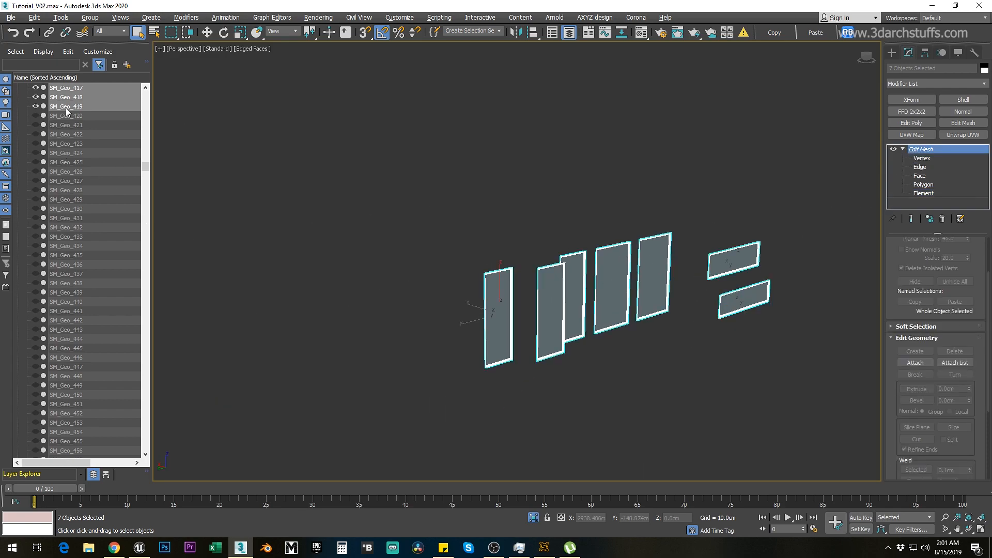
pyautogui.rightClick(106, 99)
pyautogui.moveTo(196, 127)
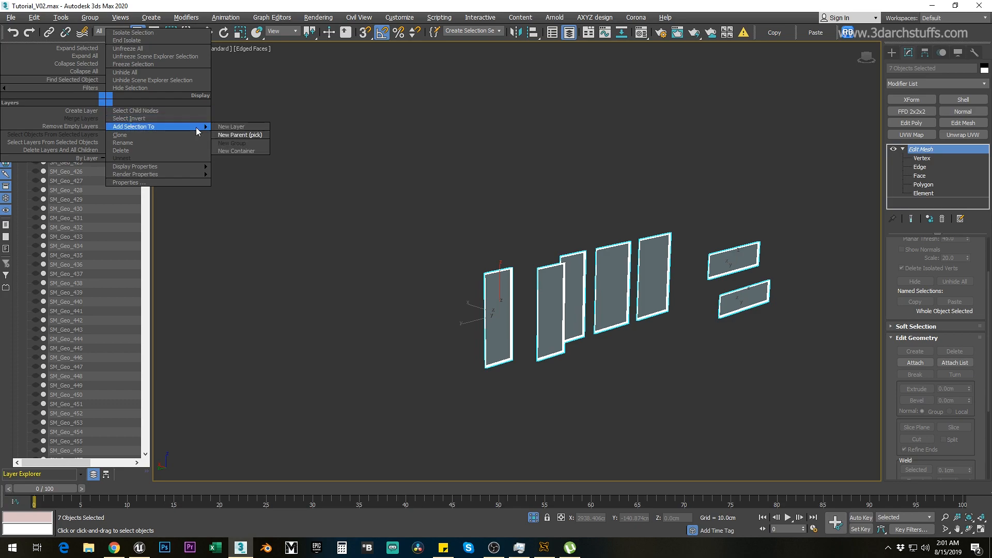
pyautogui.click(240, 135)
pyautogui.moveTo(146, 166); pyautogui.dragTo(150, 451)
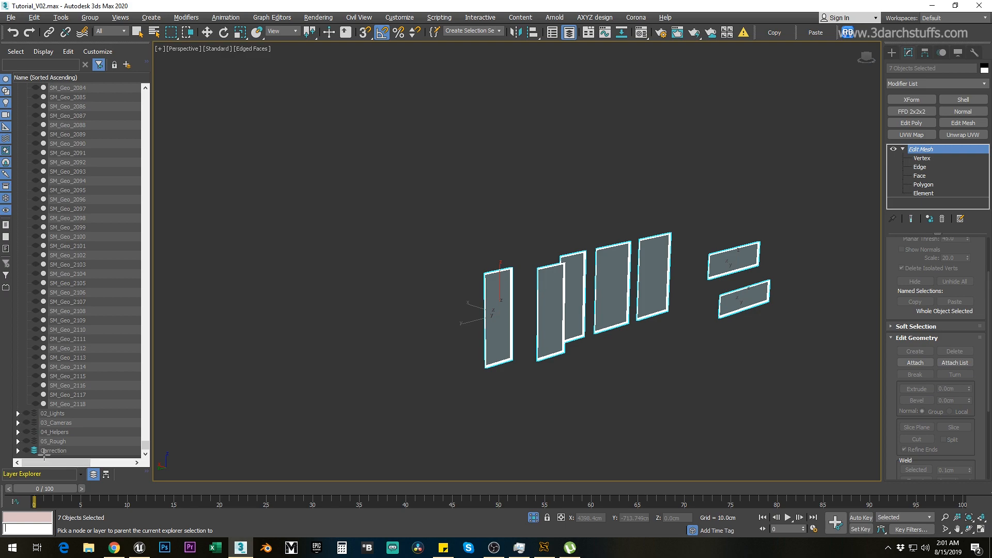
pyautogui.click(47, 451)
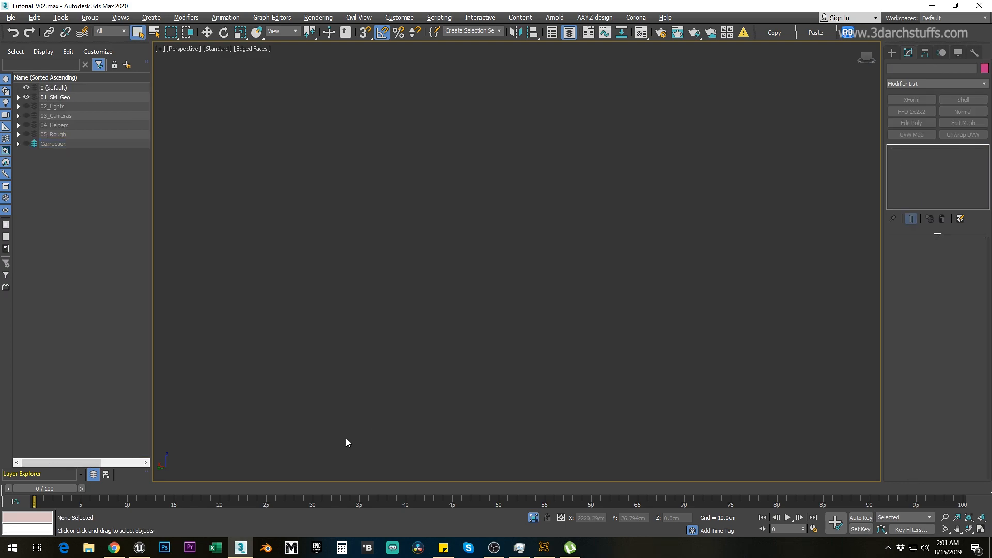
# Switch to Unreal and delete the old inset frames of the first two kitchen cabinet doors.
pyautogui.click(139, 547)
pyautogui.click(429, 263)
pyautogui.press('f')
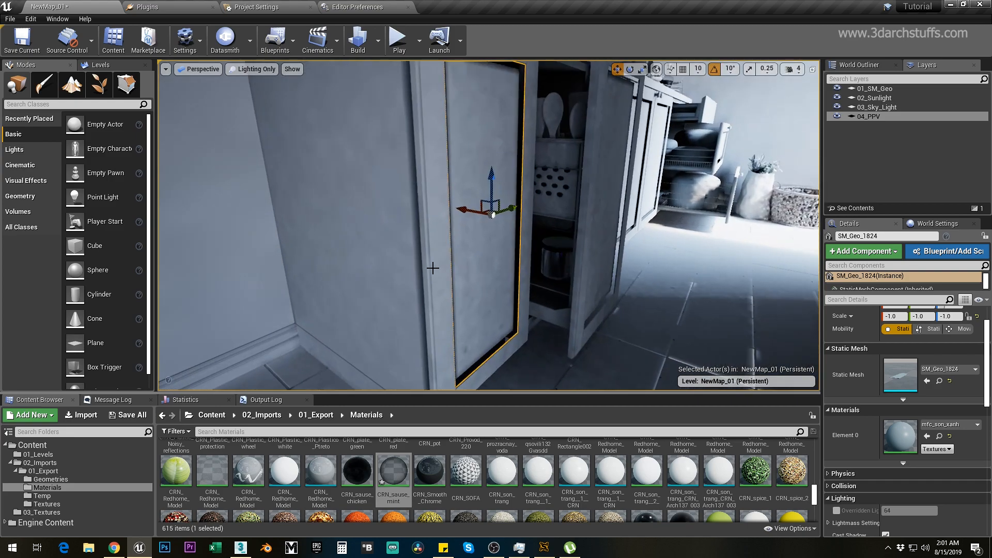
pyautogui.press('Delete')
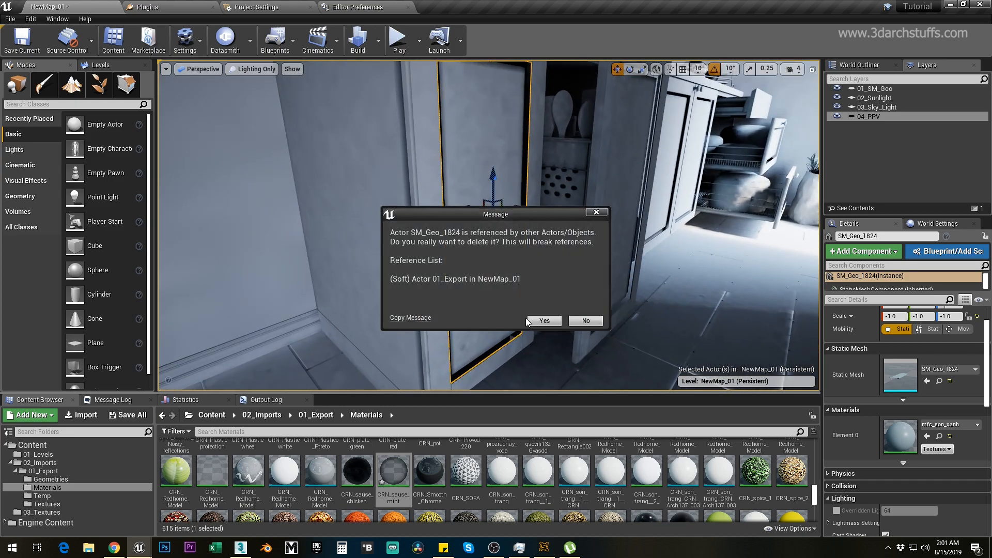
pyautogui.click(543, 319)
pyautogui.moveTo(489, 312); pyautogui.dragTo(443, 250, button='right')
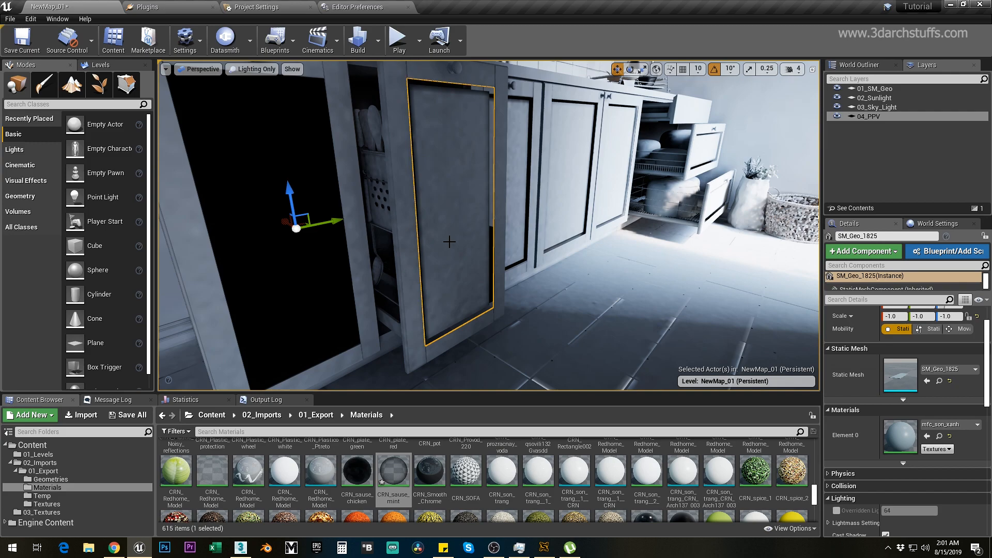
pyautogui.press('Delete')
pyautogui.press('Escape')
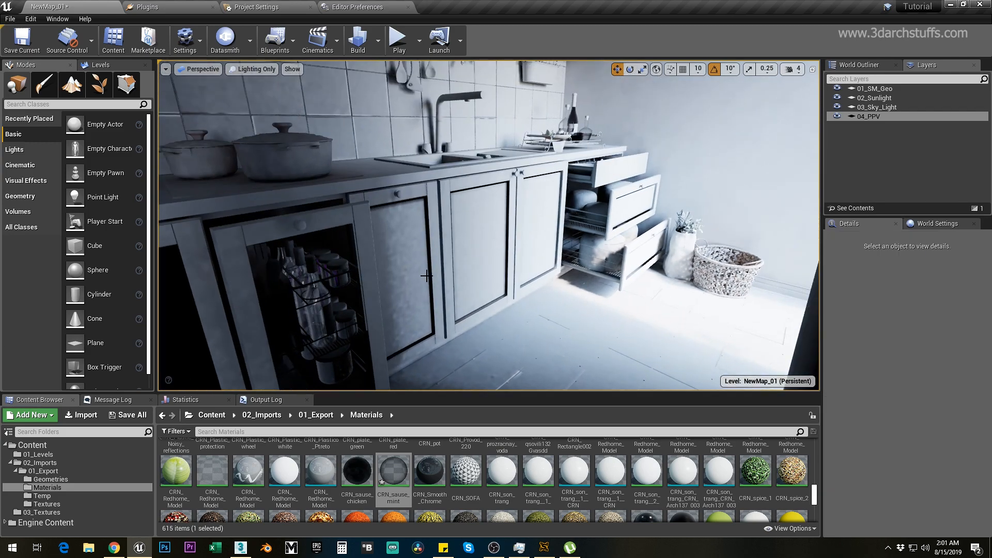
# Delete the old inset frames of the third, fourth and fifth kitchen cabinet doors.
pyautogui.click(426, 275)
pyautogui.press('Delete')
pyautogui.click(540, 318)
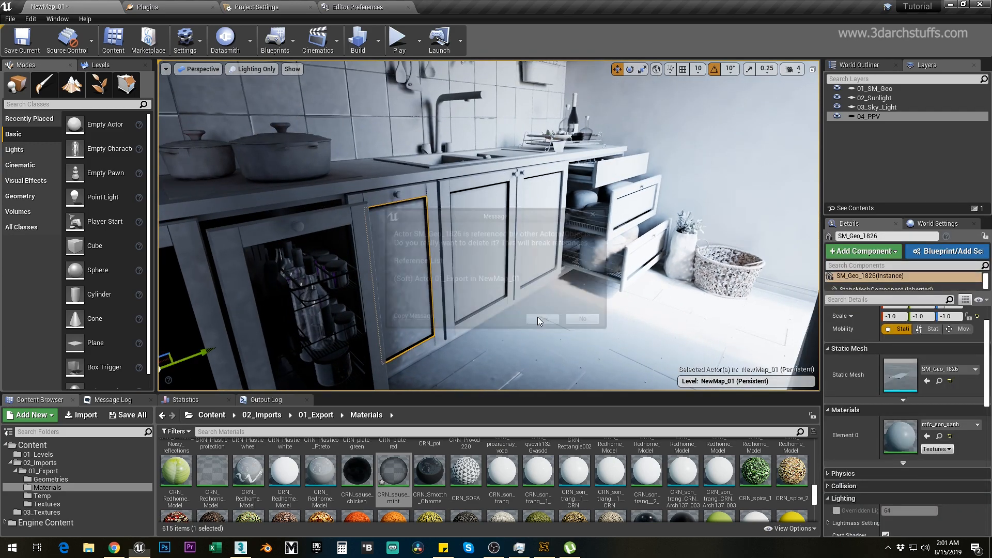
pyautogui.click(489, 268)
pyautogui.press('Delete')
pyautogui.click(538, 318)
pyautogui.click(545, 227)
pyautogui.press('Delete')
pyautogui.click(539, 317)
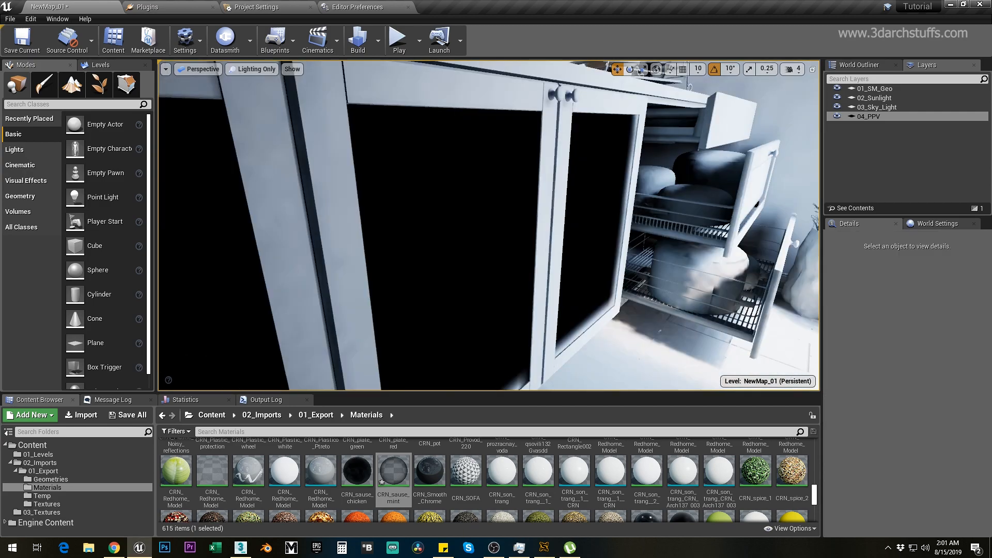
# Delete the old inset frames of the two framed kitchen drawer fronts.
pyautogui.moveTo(516, 258); pyautogui.dragTo(579, 254, button='right')
pyautogui.click(513, 198)
pyautogui.press('Delete')
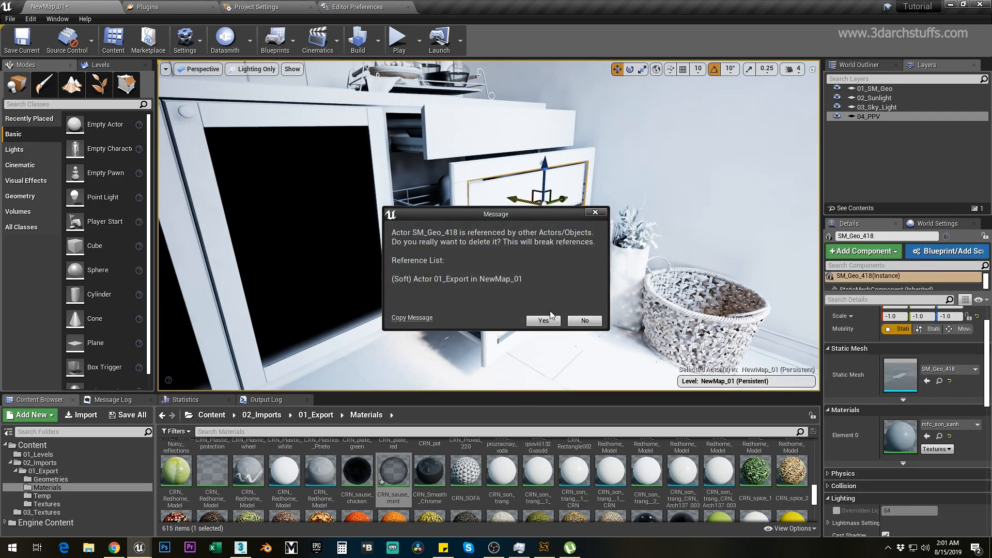
pyautogui.click(544, 323)
pyautogui.click(548, 289)
pyautogui.press('Delete')
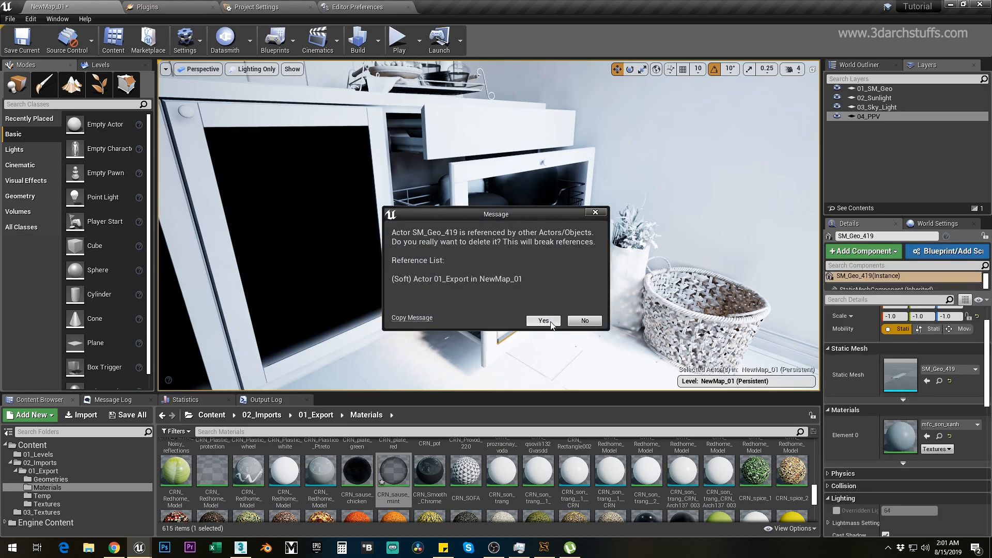
pyautogui.click(544, 320)
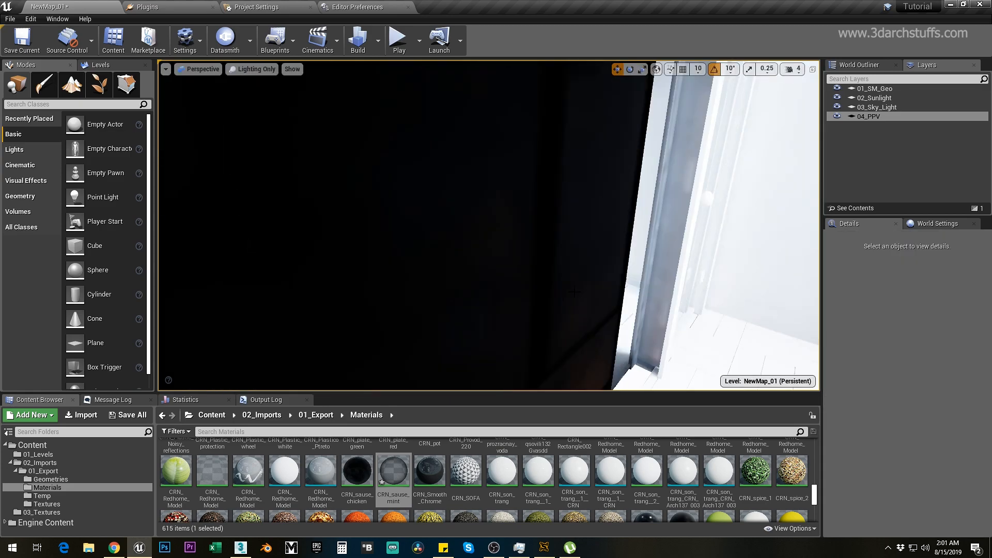
# Save the NewMap_01 level.
pyautogui.moveTo(574, 292); pyautogui.dragTo(712, 289, button='right')
pyautogui.moveTo(589, 248); pyautogui.dragTo(676, 273, button='right')
pyautogui.scroll(5, 536, 258)
pyautogui.moveTo(535, 257); pyautogui.dragTo(413, 323, button='right')
pyautogui.moveTo(523, 241); pyautogui.dragTo(400, 203, button='right')
pyautogui.hotkey('ctrl', 's')
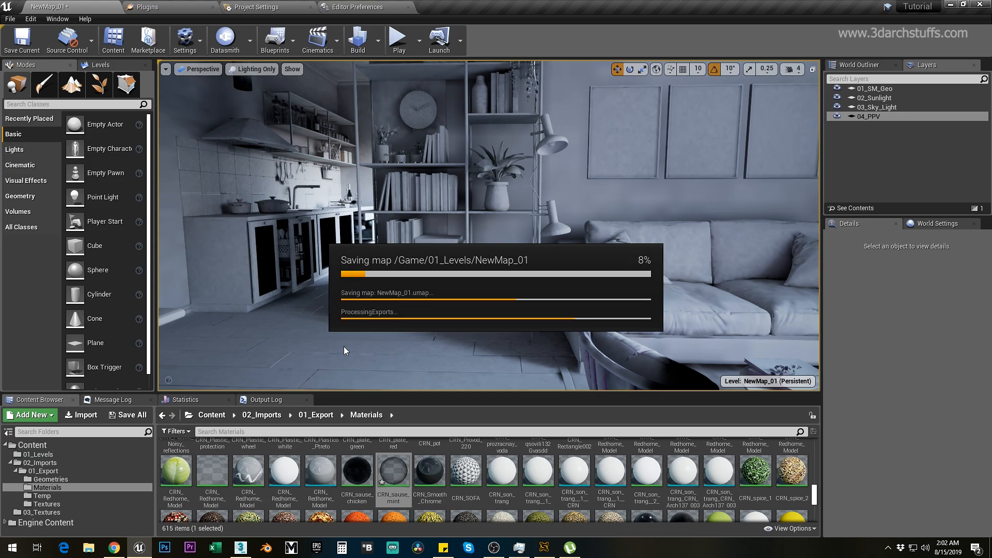
# Switch to 3ds Max, unhide the Correction layer and select all of its objects.
pyautogui.click(241, 547)
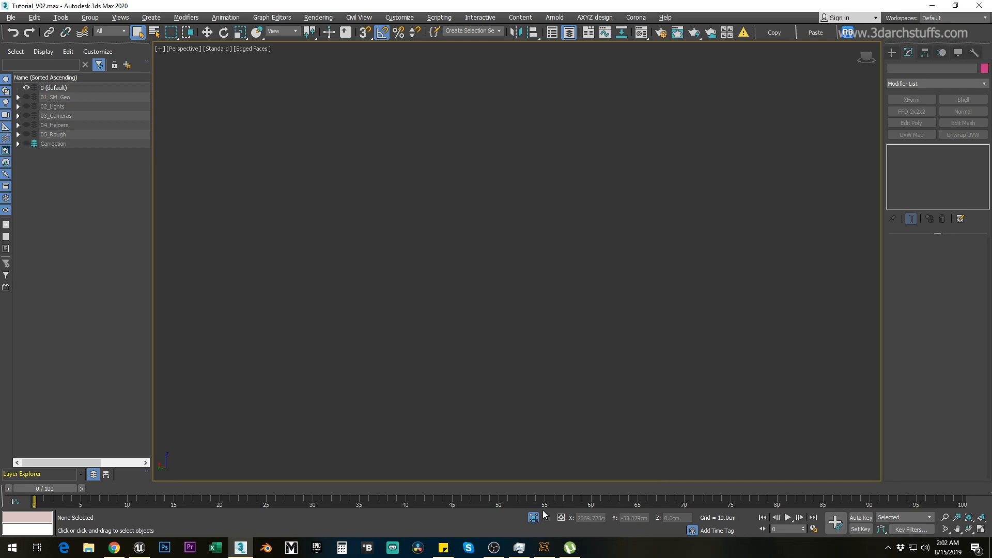
pyautogui.click(27, 144)
pyautogui.scroll(-8, 305, 201)
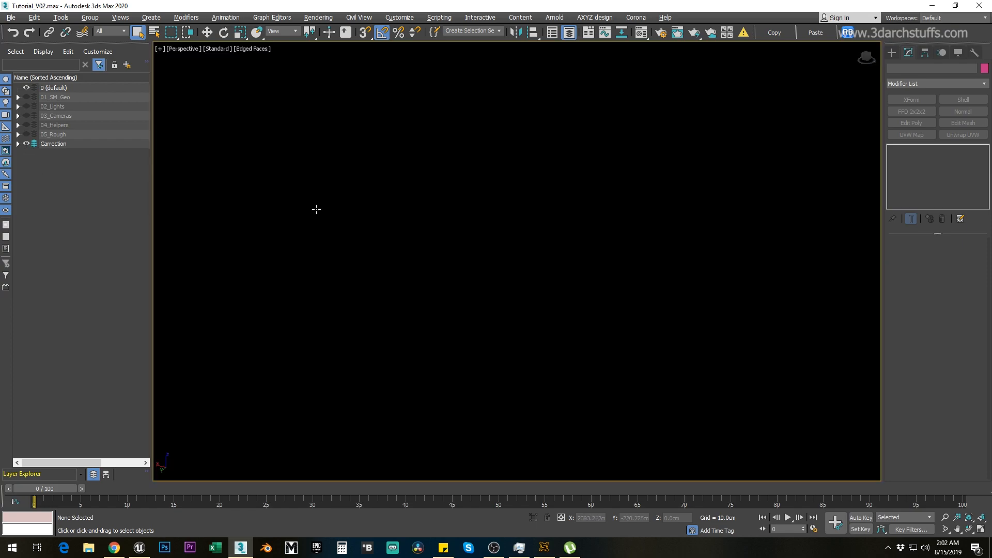
pyautogui.press('z')
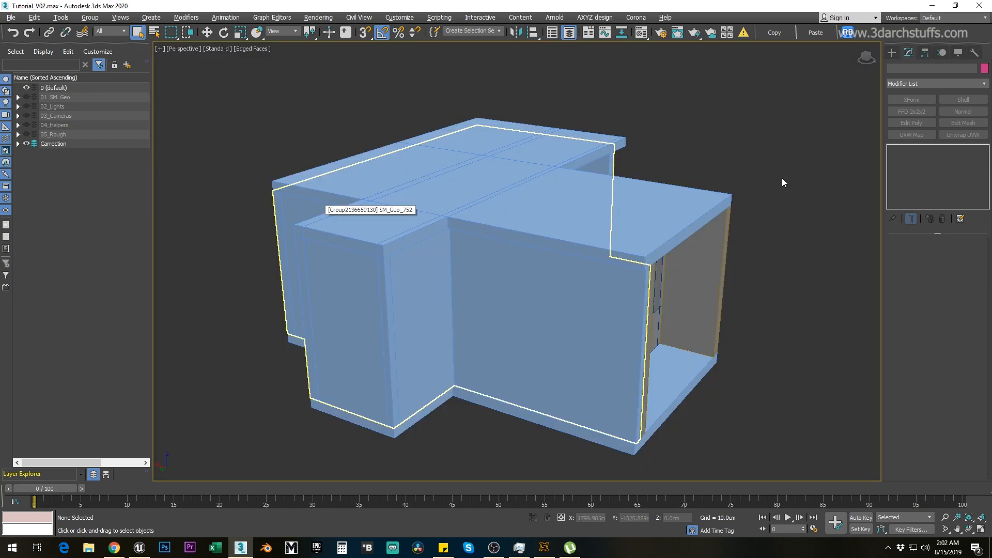
pyautogui.scroll(-6, 790, 162)
pyautogui.moveTo(728, 181); pyautogui.dragTo(531, 226, button='middle')
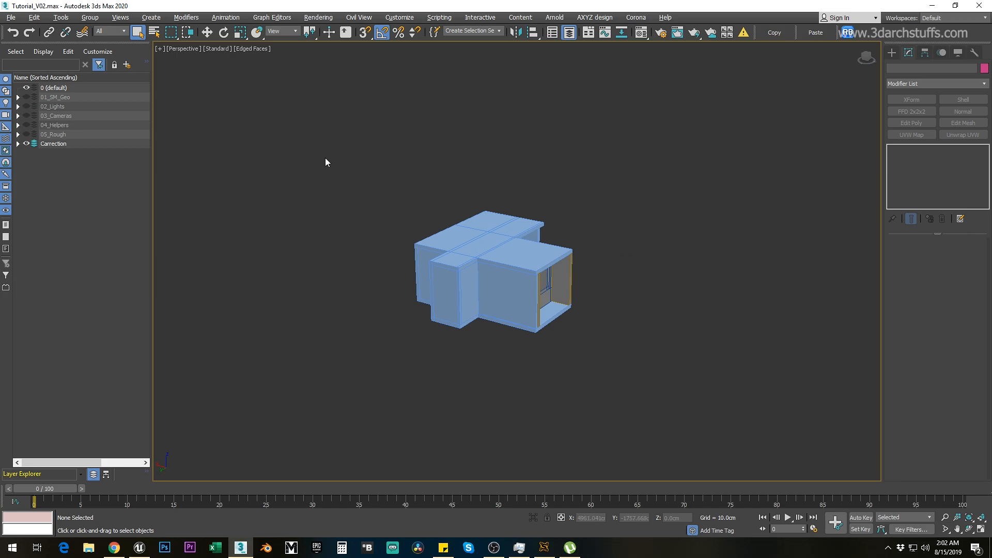
pyautogui.moveTo(572, 342); pyautogui.dragTo(624, 355)
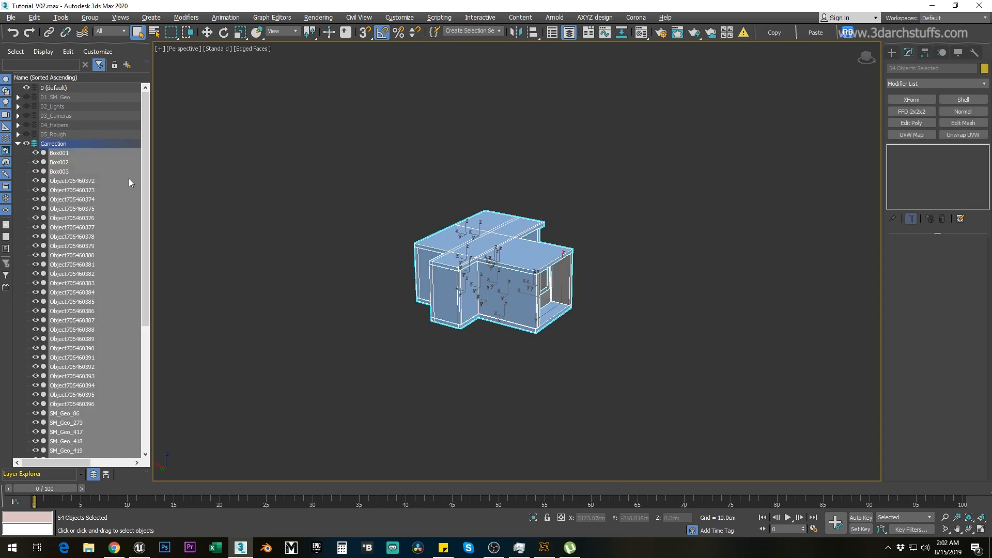
pyautogui.click(352, 179)
pyautogui.doubleClick(59, 144)
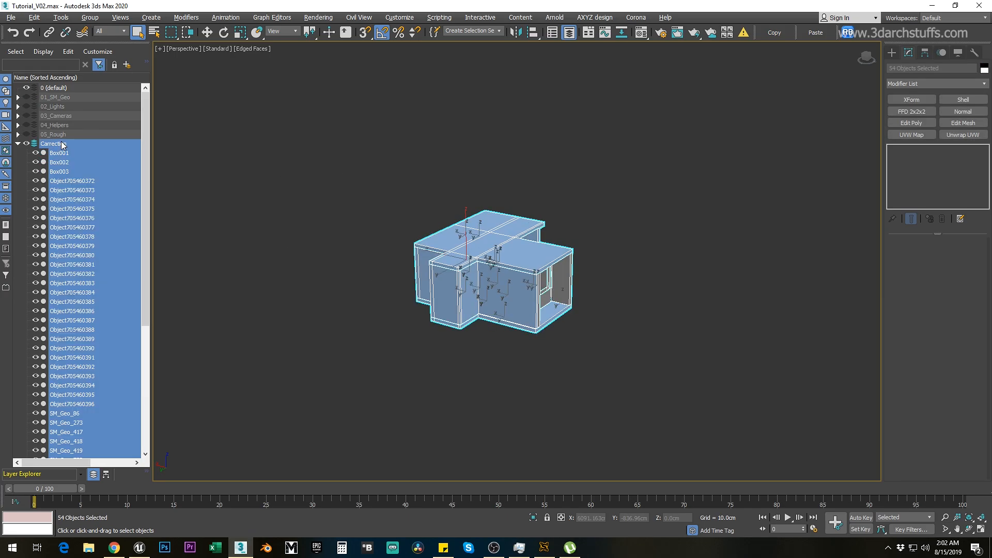
# Batch-rename the selected objects with the base name SM_Corrected_ and sequential numbering from 0 in steps of 1.
pyautogui.click(61, 17)
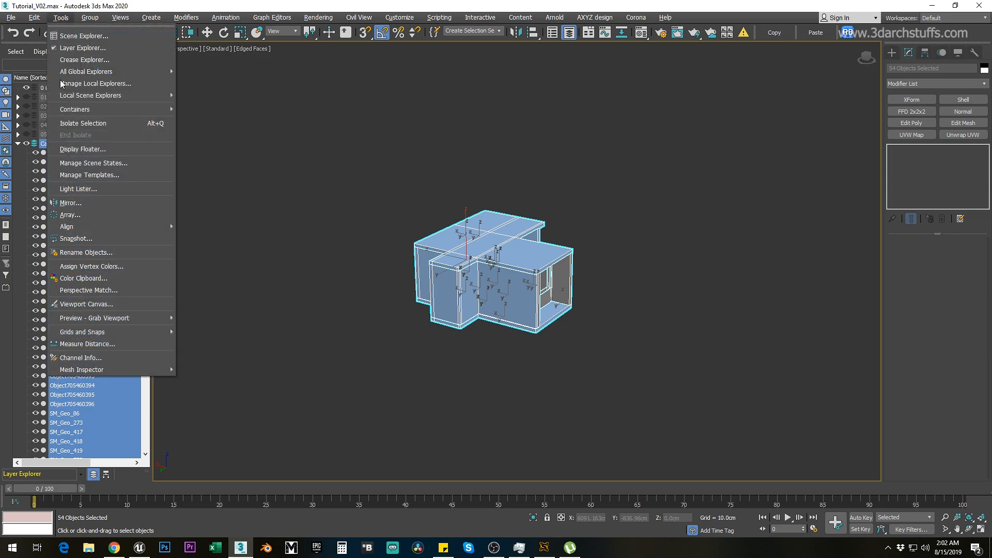
pyautogui.click(86, 253)
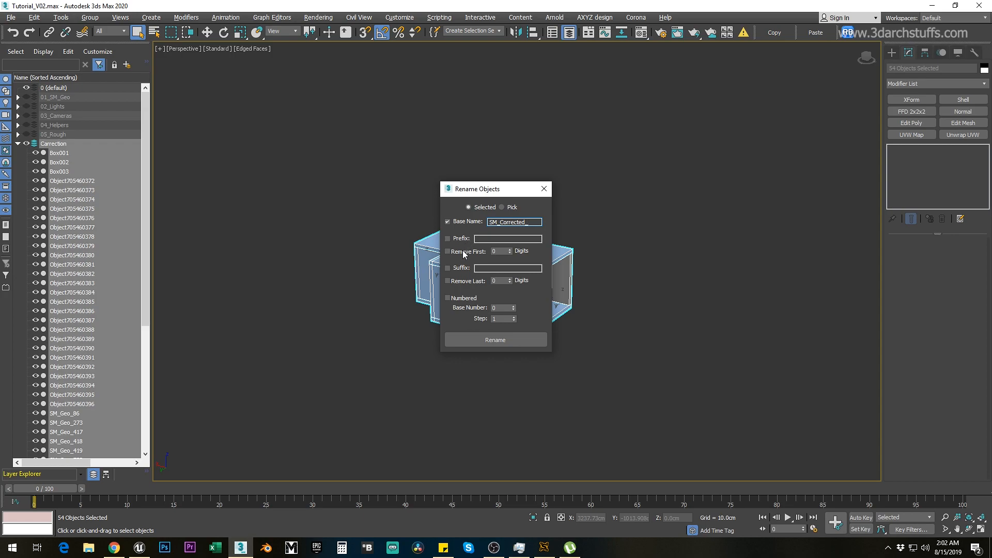
pyautogui.click(451, 298)
pyautogui.click(491, 341)
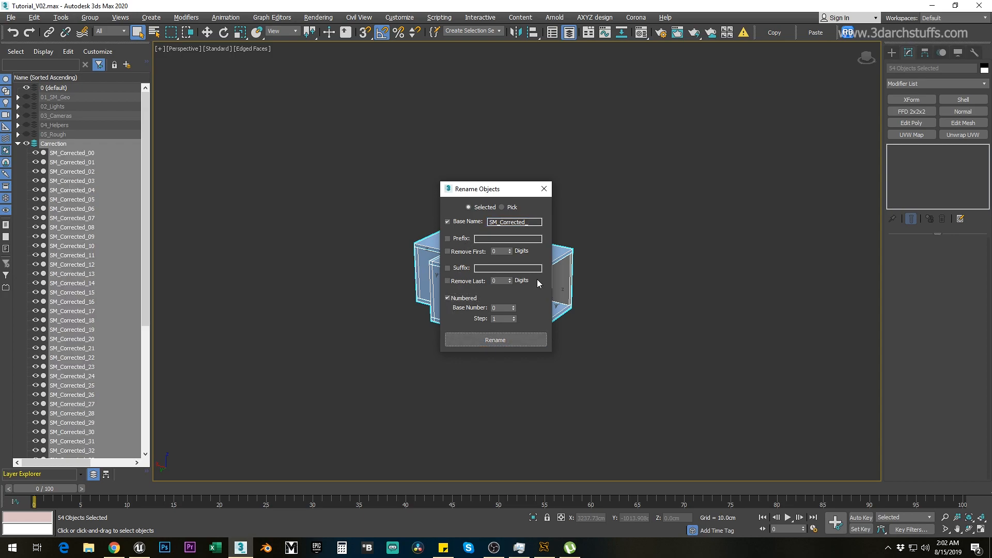
pyautogui.click(543, 189)
pyautogui.click(10, 19)
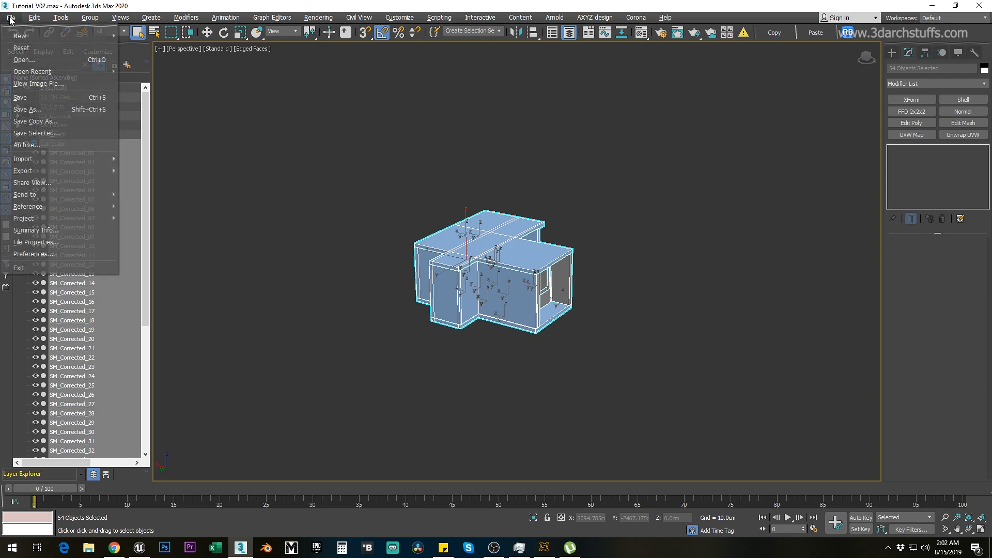
pyautogui.moveTo(35, 170)
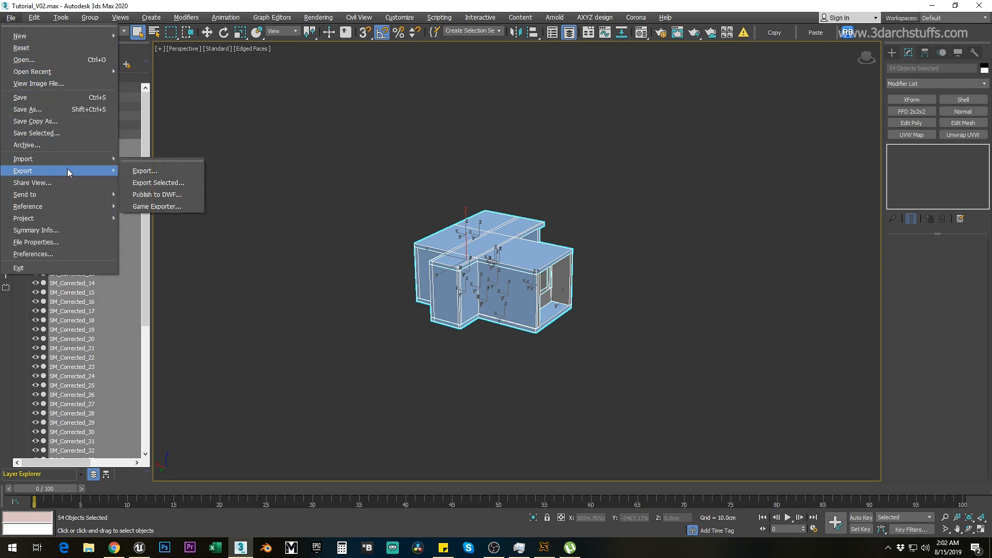
pyautogui.click(304, 4)
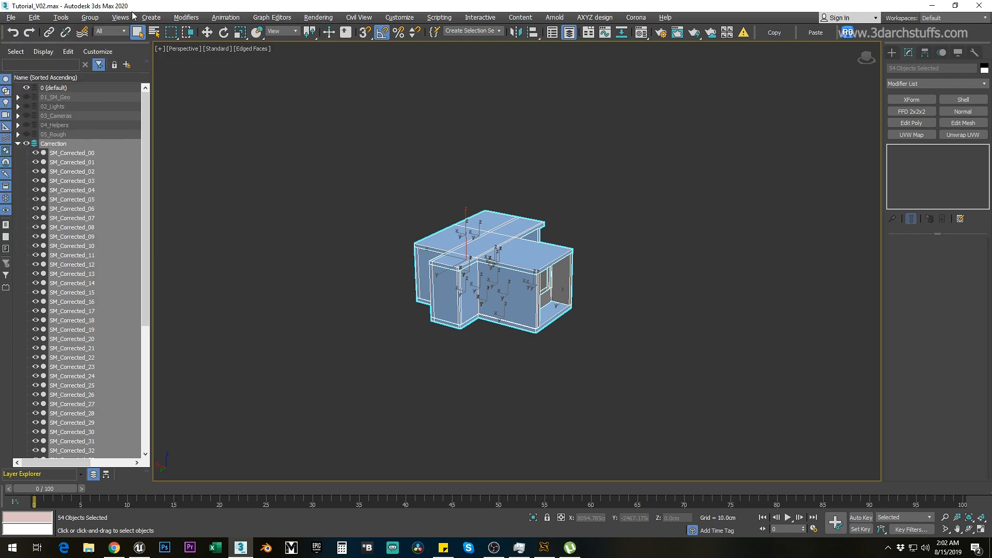
# Save the 3ds Max scene.
pyautogui.click(10, 18)
pyautogui.click(29, 97)
# Export the selected corrected objects as the Datasmith file 02_Export.udatasmith, including Selection with Current Frame Only transforms.
pyautogui.click(15, 18)
pyautogui.moveTo(32, 174)
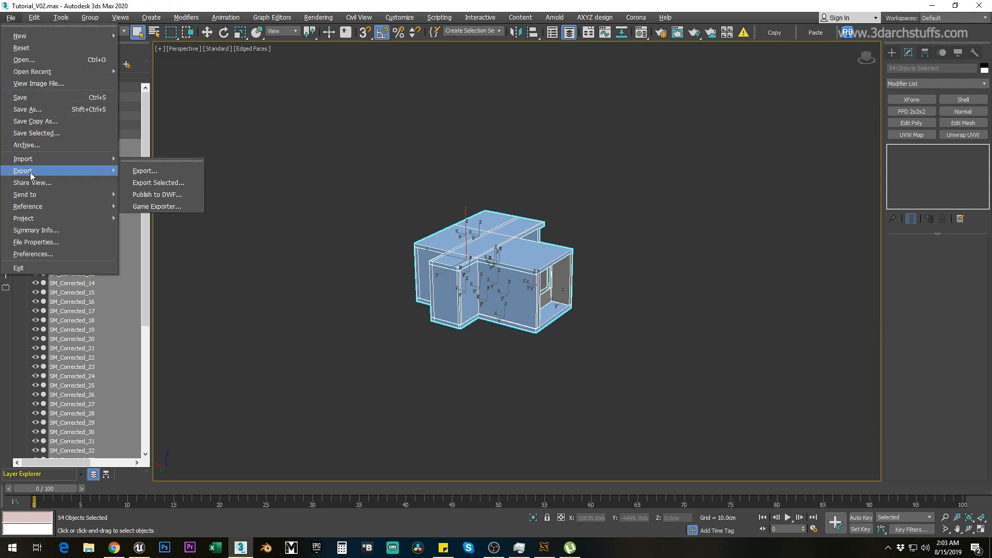
pyautogui.click(157, 183)
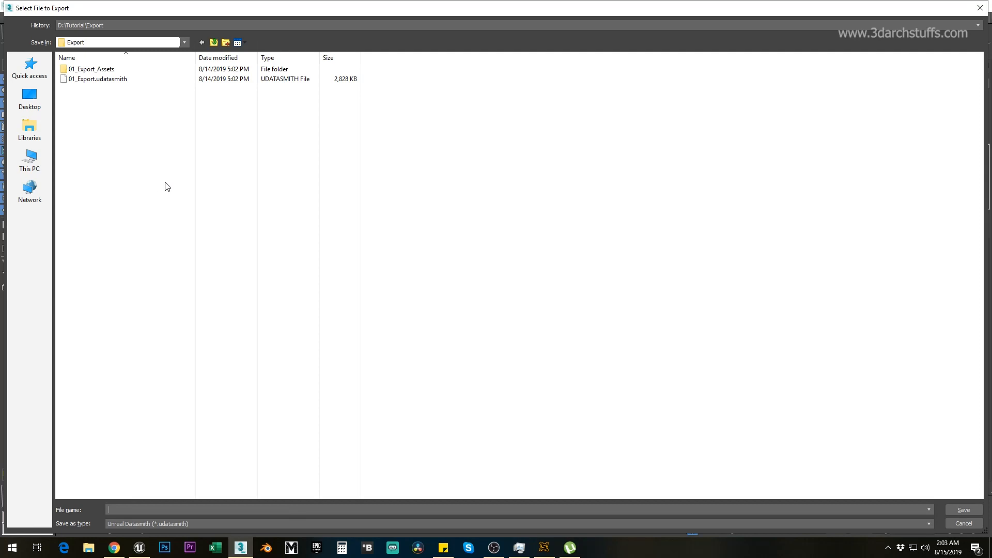
pyautogui.click(82, 80)
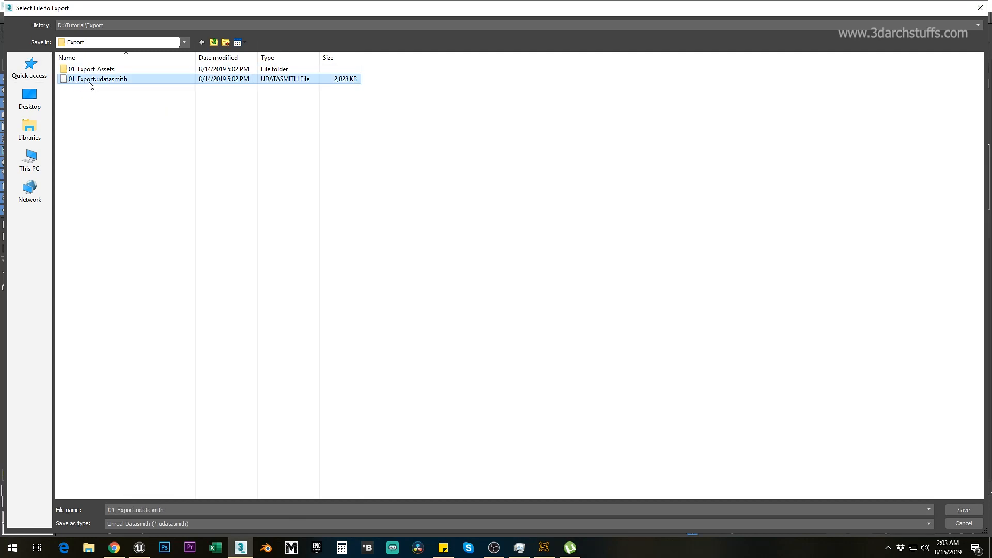
pyautogui.click(124, 510)
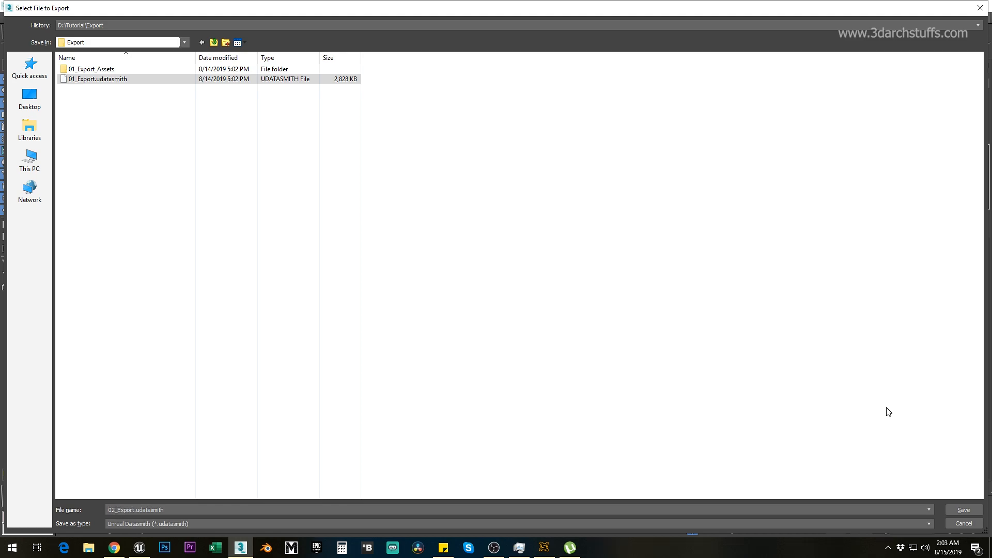
pyautogui.click(963, 510)
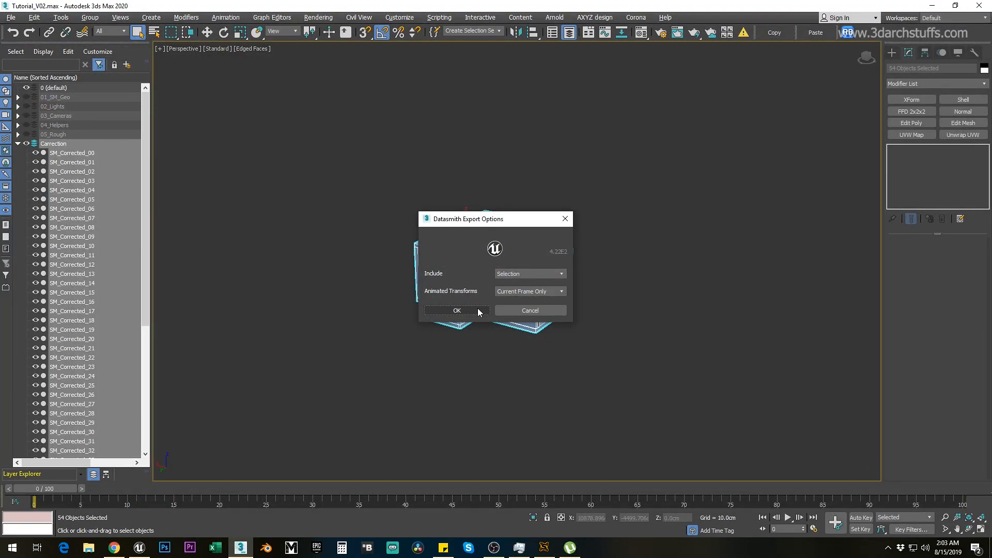
pyautogui.click(480, 309)
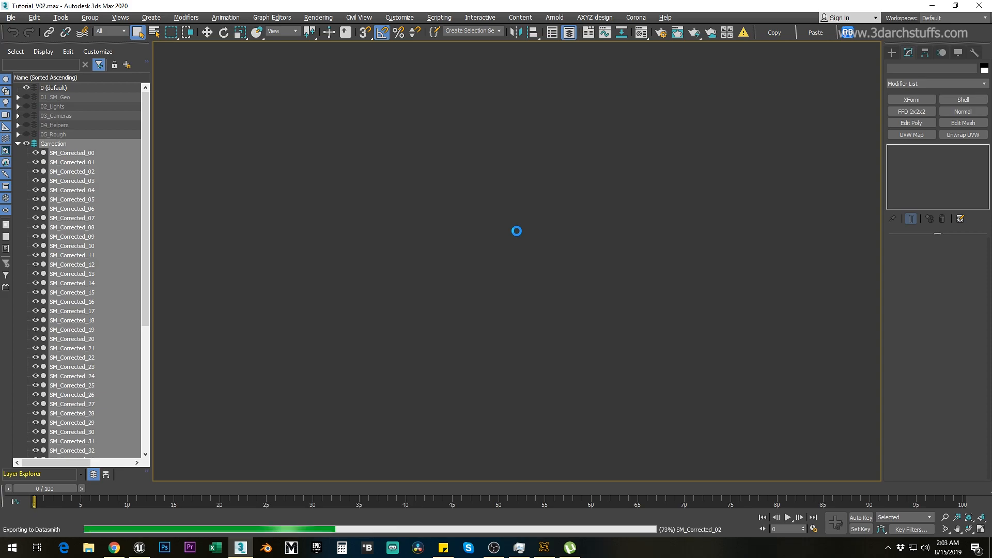
# Check the Swarm Status in Swarm Agent and dismiss the Datasmith output warnings in 3ds Max.
pyautogui.click(544, 548)
pyautogui.click(48, 369)
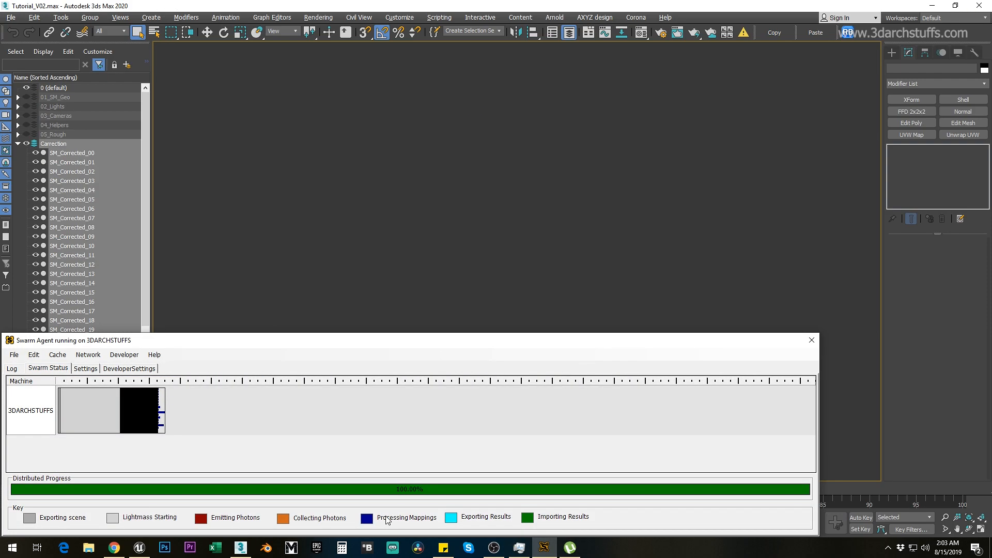
pyautogui.click(572, 187)
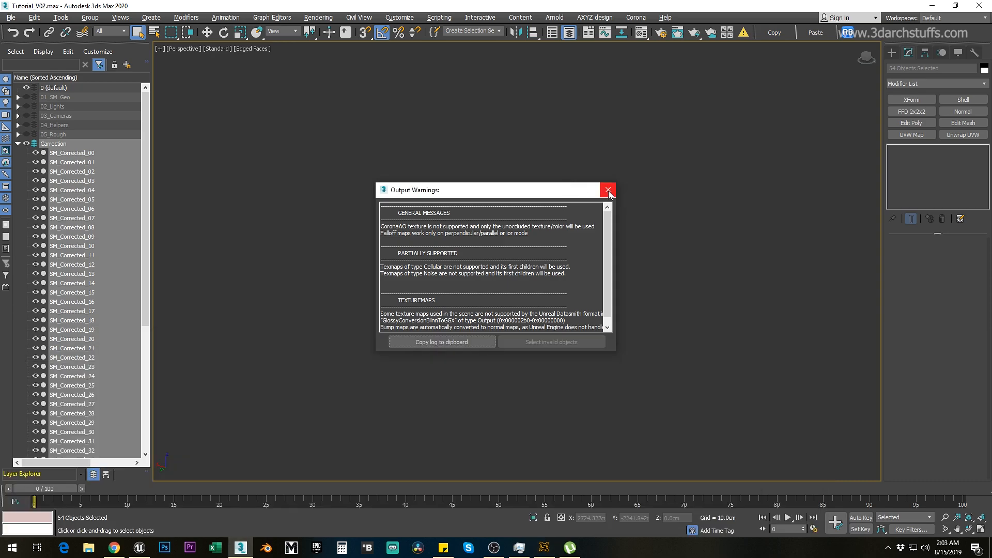
pyautogui.click(608, 191)
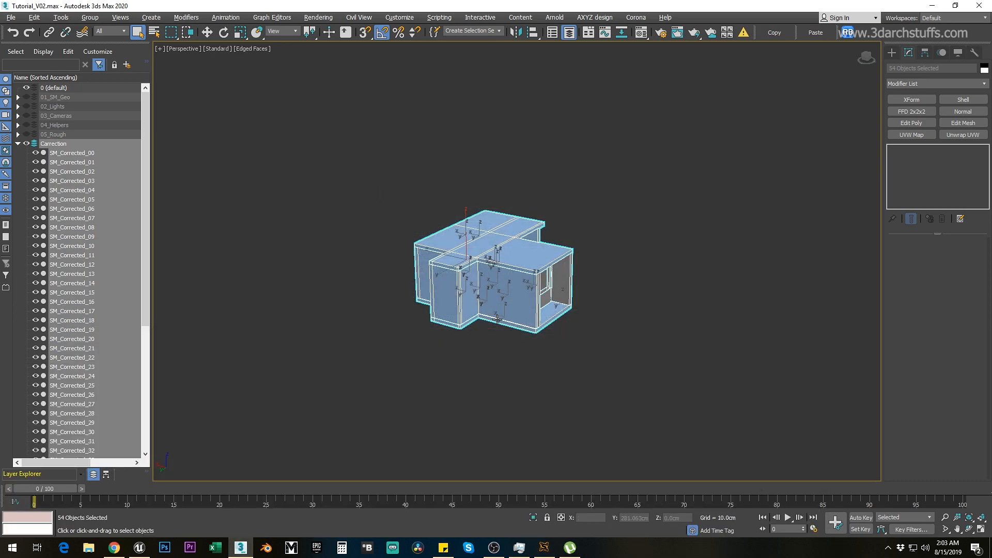
pyautogui.scroll(3, 523, 307)
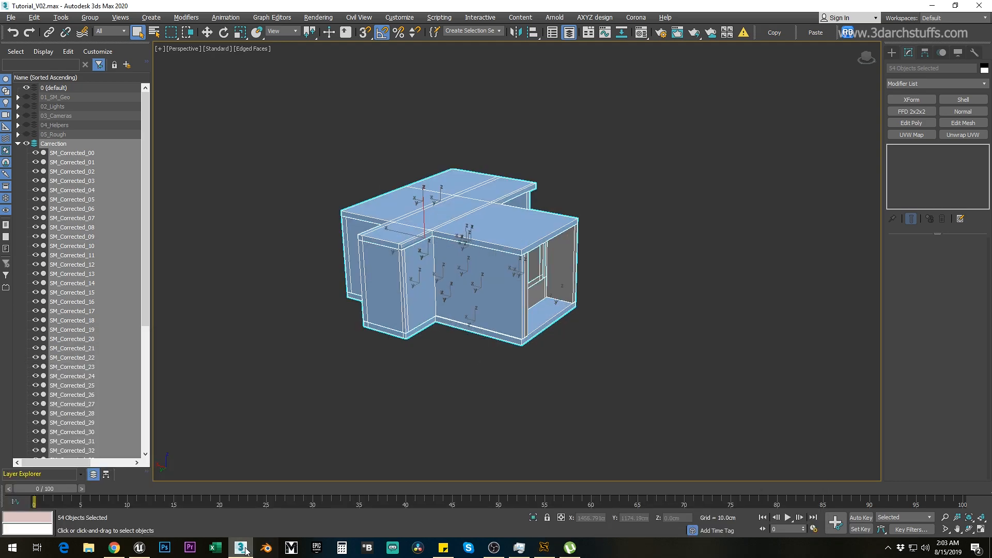
# Switch to Unreal and open 02_Export.udatasmith from D:\Tutorial\Export for Datasmith import.
pyautogui.click(139, 547)
pyautogui.moveTo(463, 154); pyautogui.dragTo(493, 155, button='right')
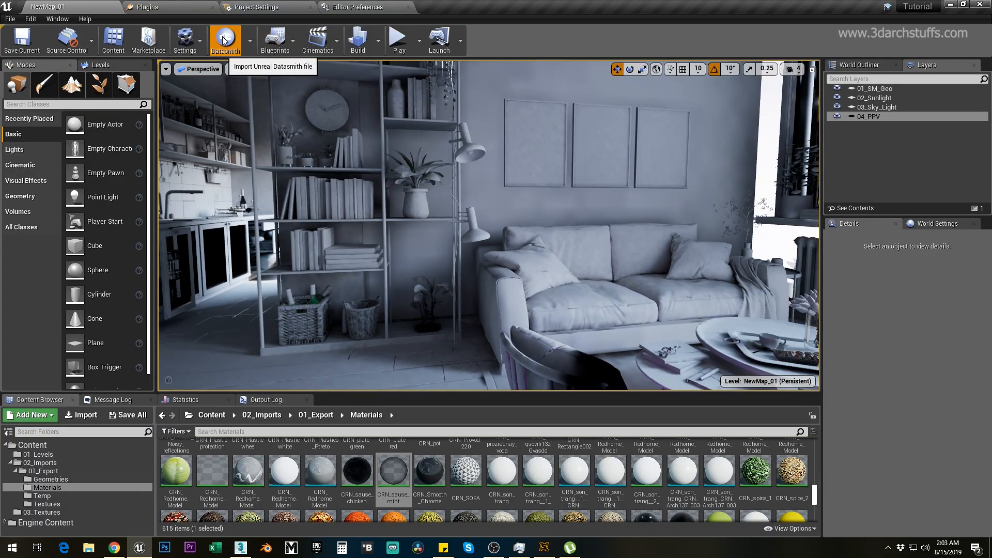
pyautogui.click(224, 41)
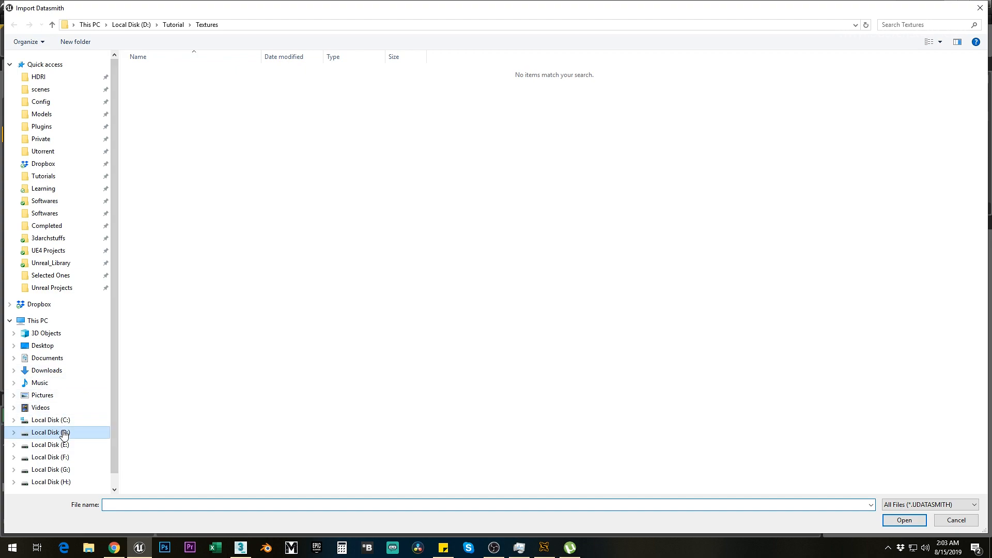
pyautogui.click(51, 433)
pyautogui.doubleClick(225, 154)
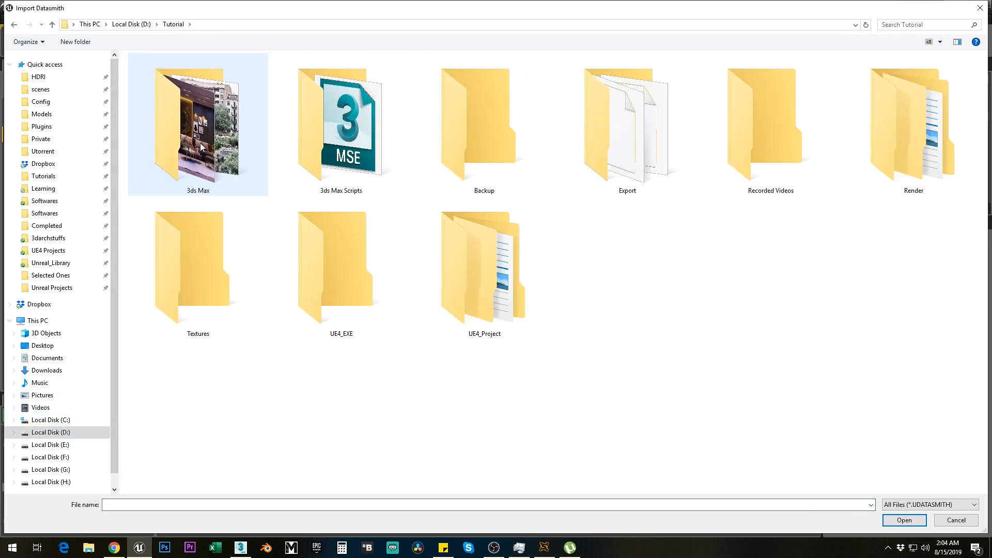
pyautogui.doubleClick(619, 159)
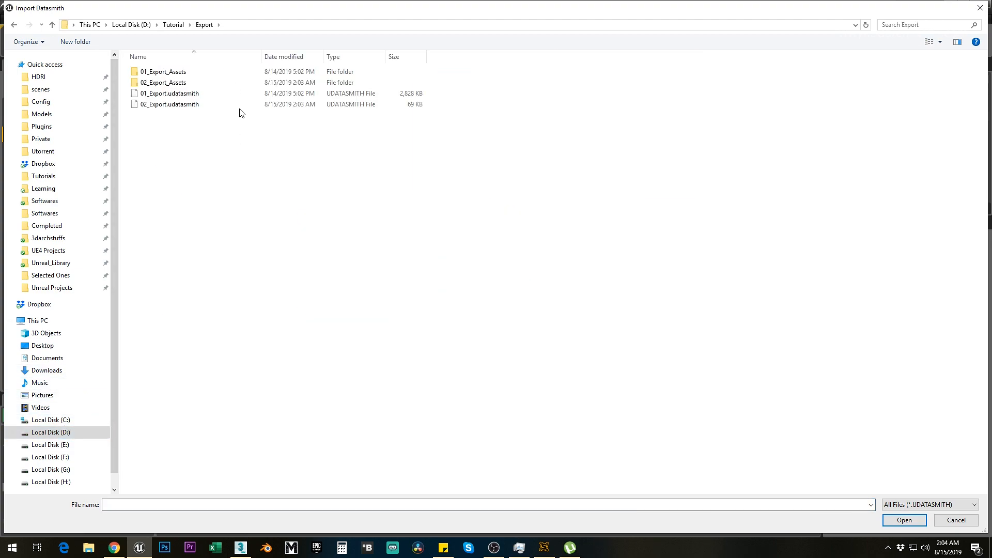
pyautogui.rightClick(245, 180)
pyautogui.moveTo(295, 191)
pyautogui.click(387, 233)
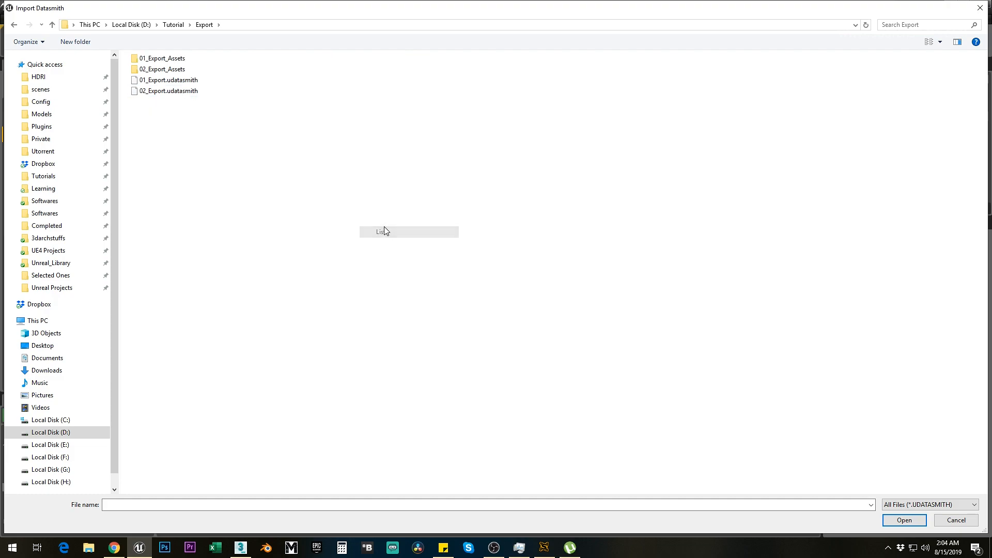
pyautogui.click(164, 93)
pyautogui.click(889, 523)
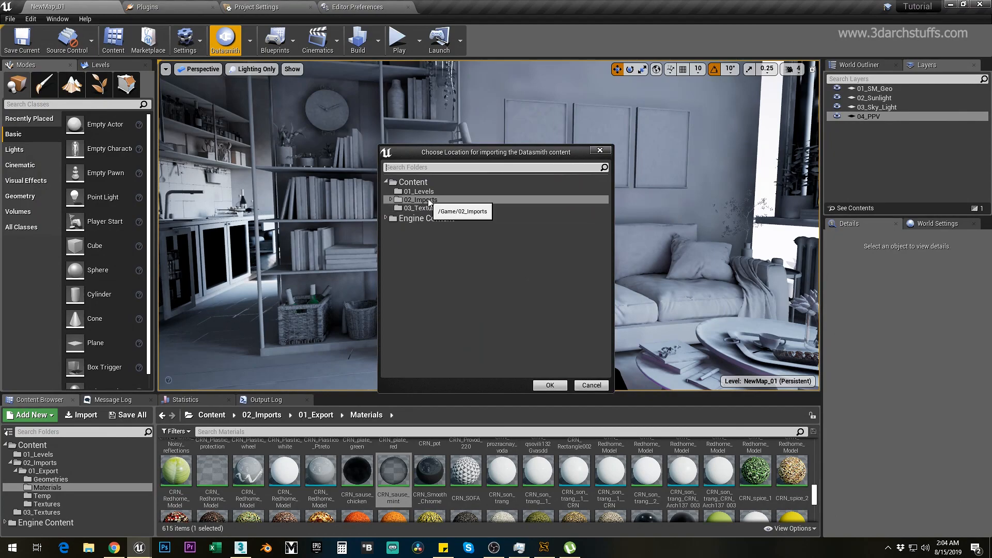
# Import the Datasmith geometry, materials and textures into the 02_Imports folder with 64 as minimum and maximum lightmap resolution.
pyautogui.click(421, 201)
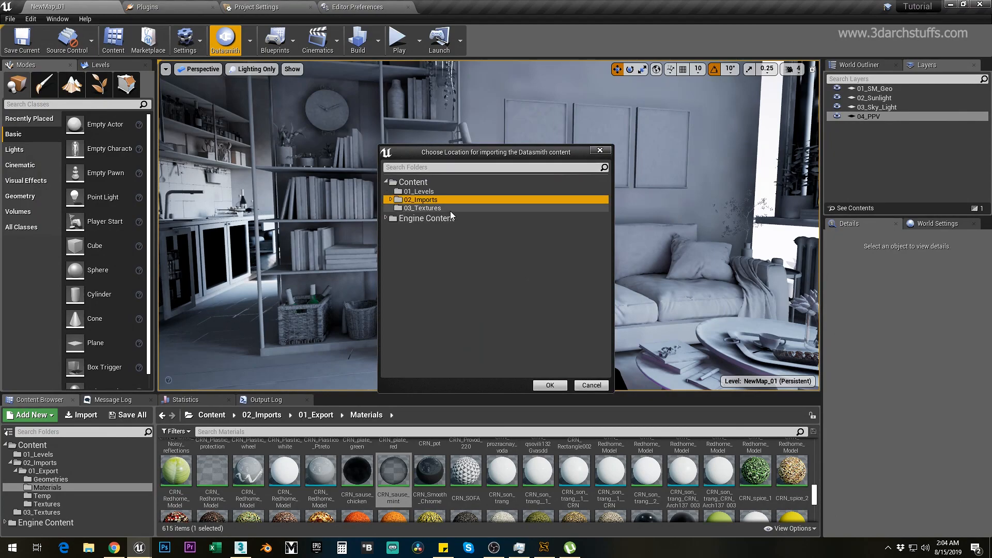
pyautogui.click(548, 385)
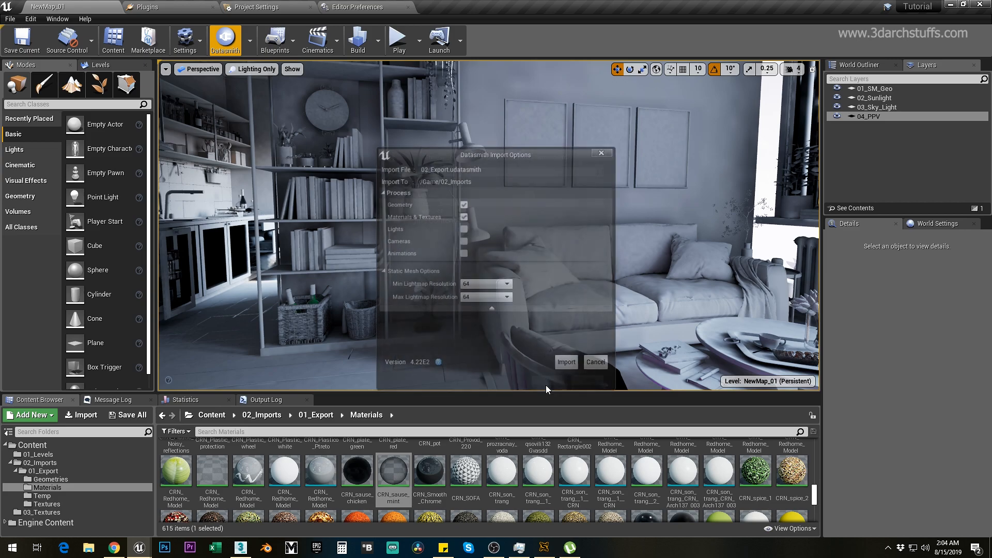
pyautogui.click(567, 365)
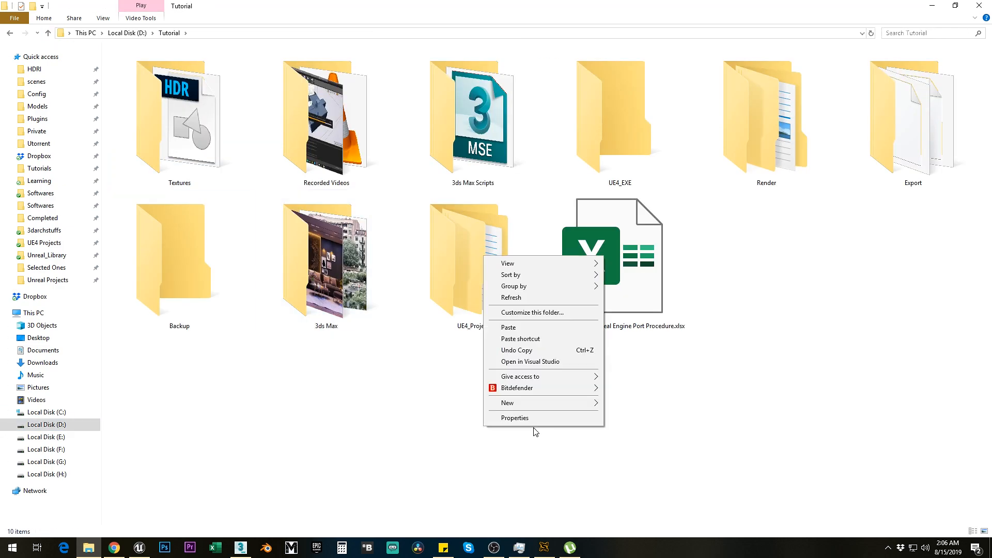
# Paste the copied item into the Tutorial folder in File Explorer.
pyautogui.click(508, 327)
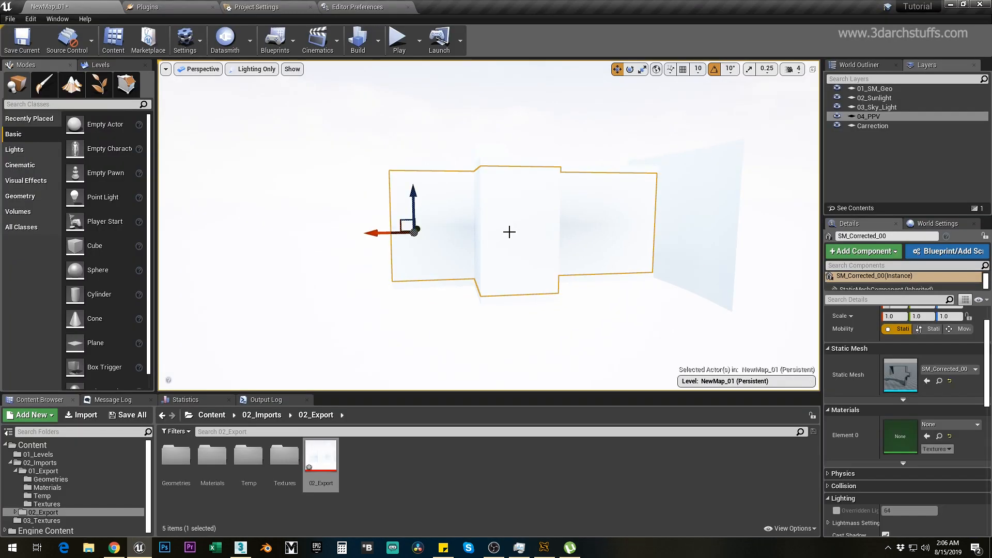
# In Unreal, select the balcony side walls SM_Corrected_52 and locate their TUONG material in the project content.
pyautogui.keyDown('alt'); pyautogui.moveTo(509, 231); pyautogui.dragTo(509, 268); pyautogui.keyUp('alt')
pyautogui.click(526, 264)
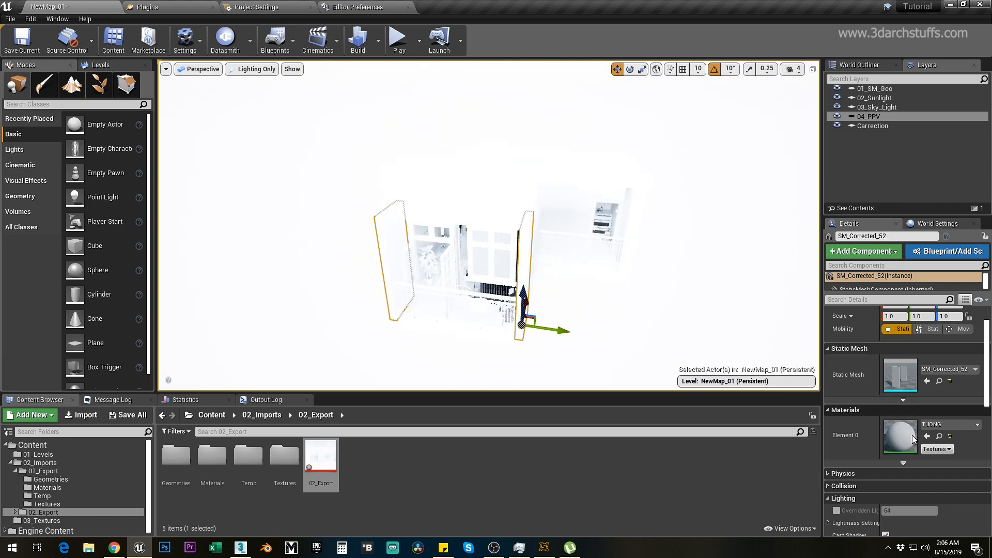
pyautogui.click(939, 437)
pyautogui.moveTo(628, 276)
pyautogui.keyDown('alt'); pyautogui.mouseDown()
pyautogui.moveTo(595, 282)
pyautogui.moveTo(632, 270)
pyautogui.mouseUp(); pyautogui.keyUp('alt')
# Switch the viewport to Unlit shading and view the imported building from its closed side.
pyautogui.hotkey('alt', '2')
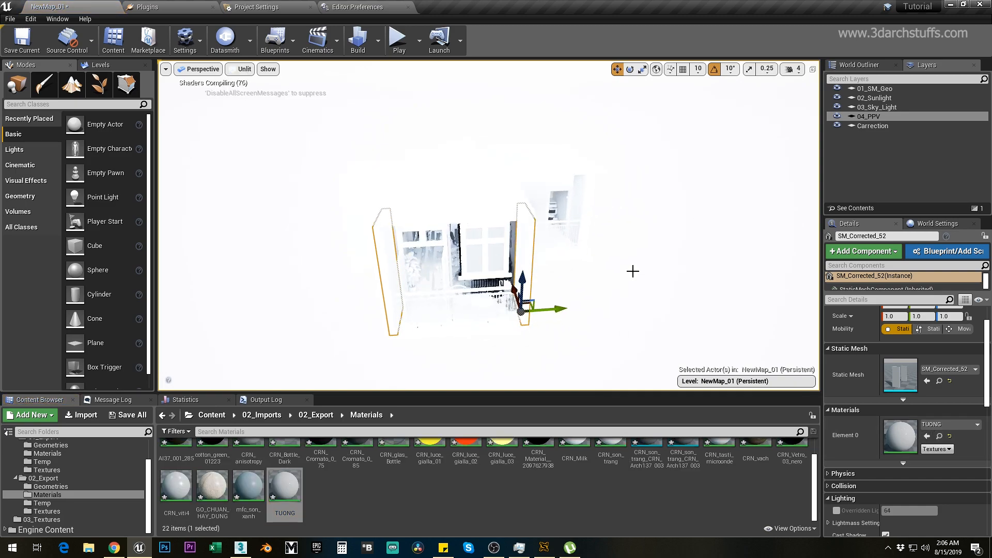
pyautogui.hotkey('alt', '3')
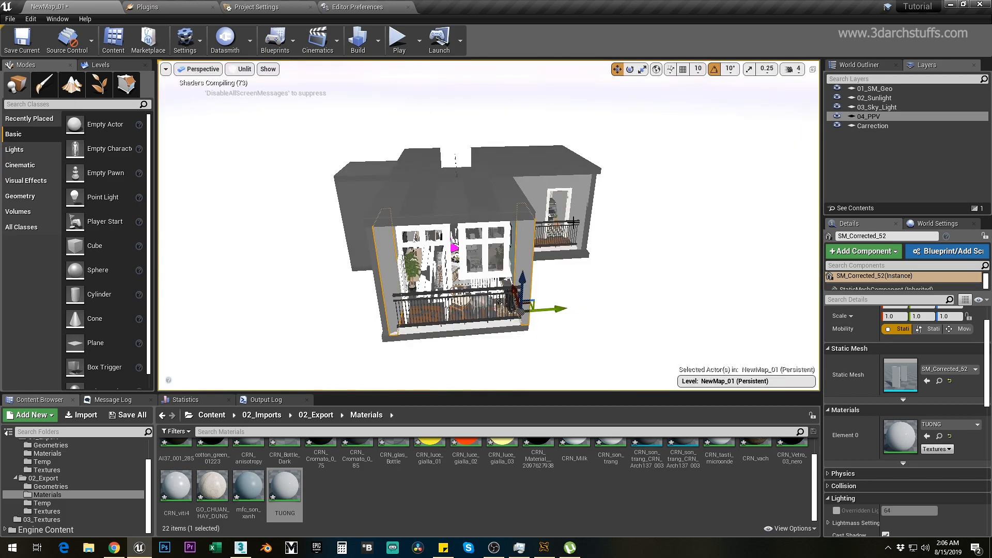
pyautogui.keyDown('alt'); pyautogui.moveTo(620, 274); pyautogui.dragTo(713, 294); pyautogui.keyUp('alt')
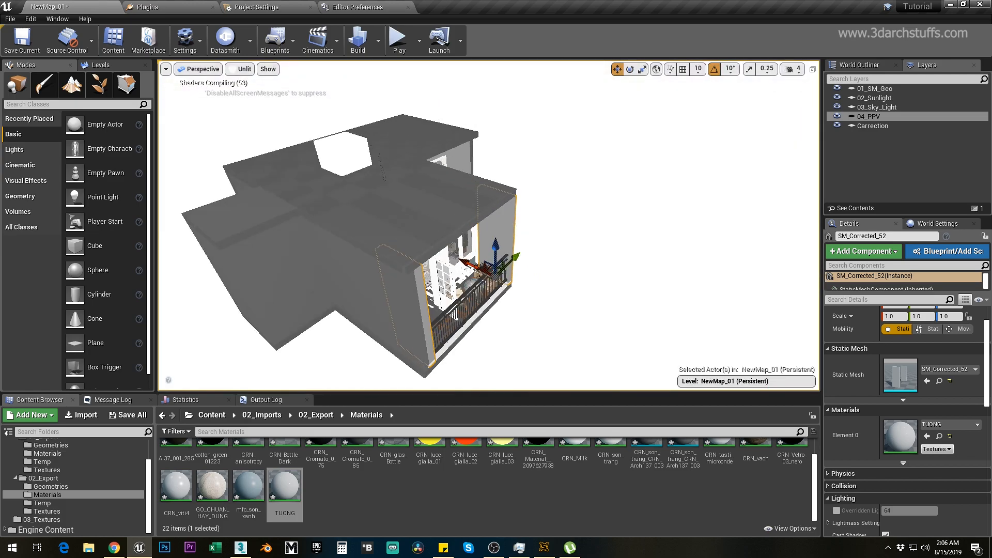
# Assign the TUONG material to the outer walls SM_Corrected_00 and the floor slab SM_Corrected_02.
pyautogui.click(377, 216)
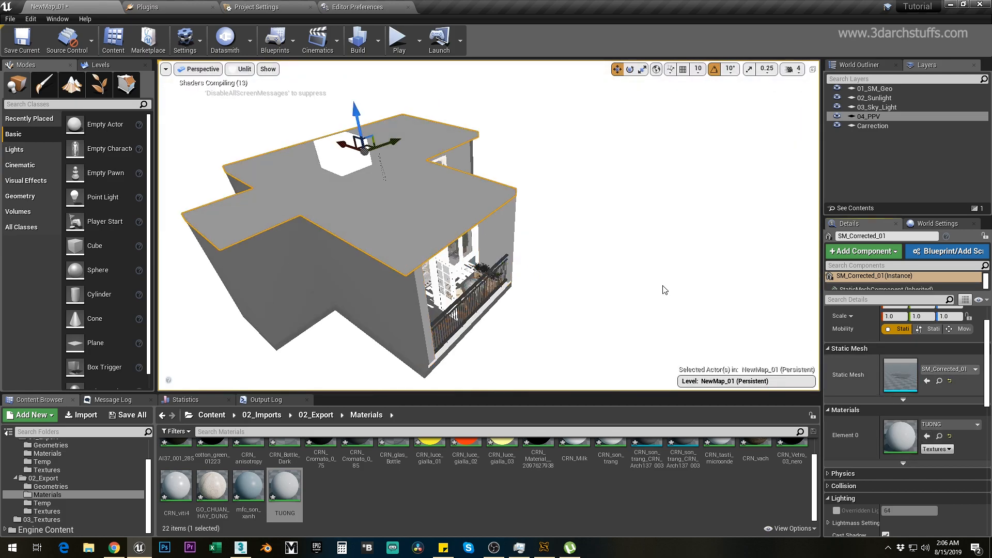
pyautogui.click(389, 286)
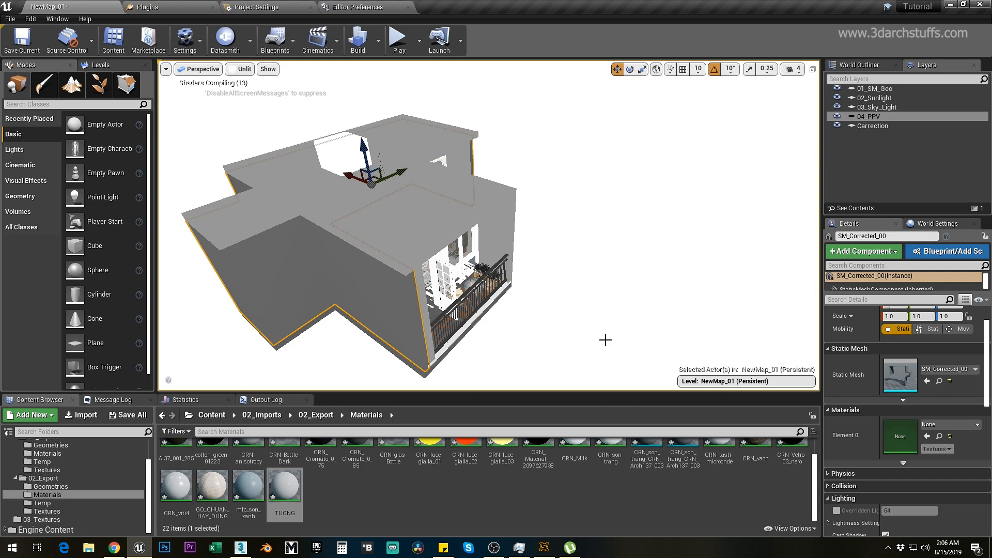
pyautogui.click(926, 438)
pyautogui.click(421, 364)
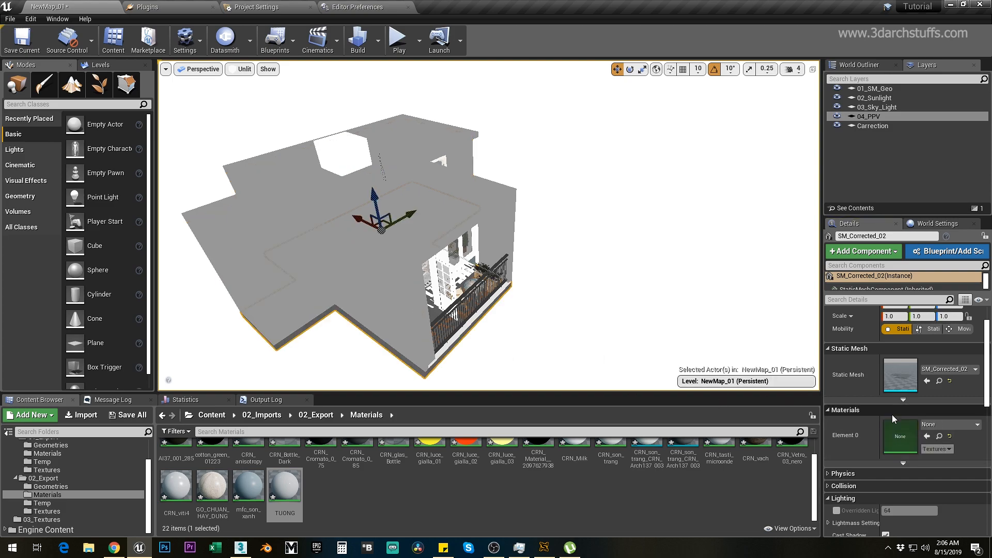
pyautogui.click(927, 436)
# Show the living room in Lit shading and clear the selection.
pyautogui.keyDown('alt'); pyautogui.moveTo(655, 305); pyautogui.dragTo(392, 181); pyautogui.keyUp('alt')
pyautogui.scroll(3, 362, 235)
pyautogui.hotkey('alt', '4')
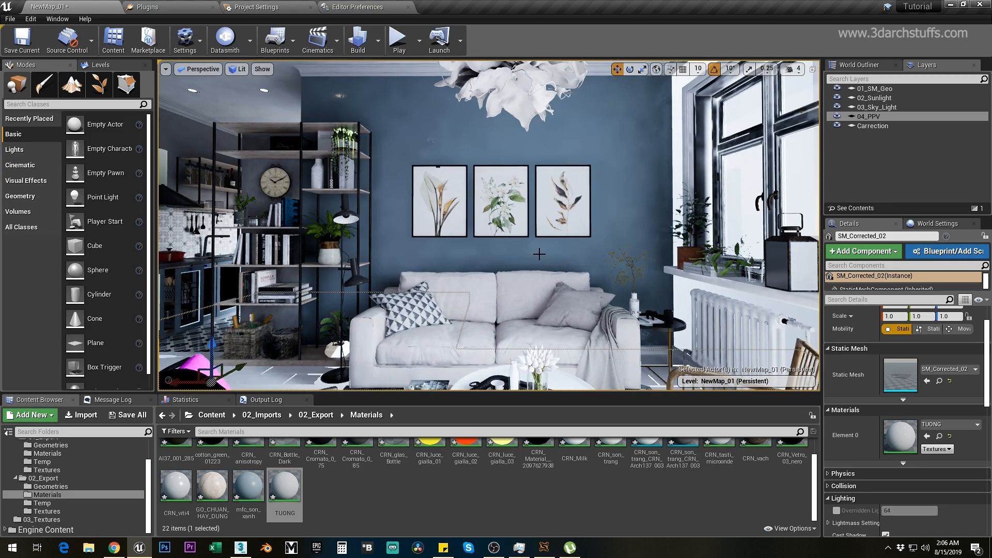
pyautogui.press('Escape')
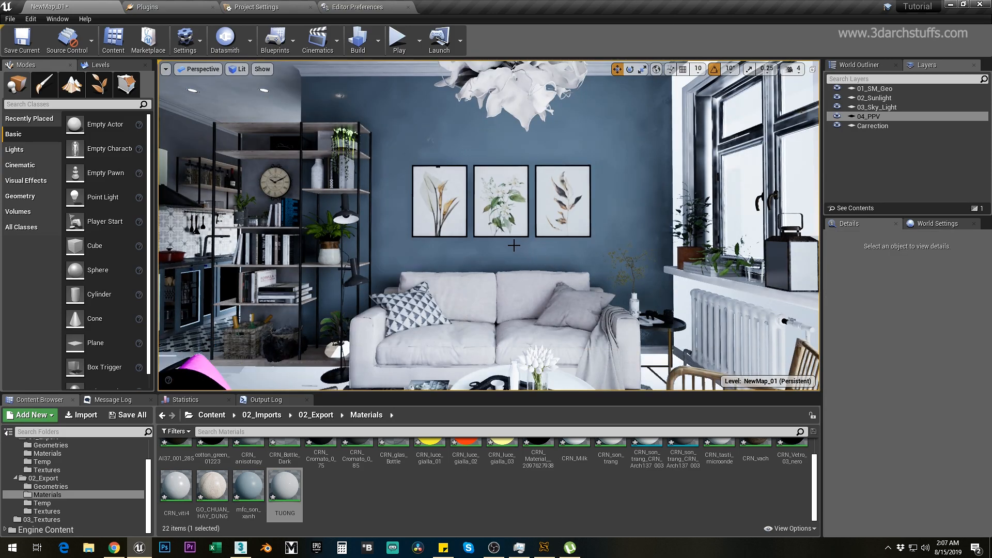
# Examine the floor from the living room out to the balcony, selecting the SM_Corrected_02 slab to see its extent.
pyautogui.scroll(3, 514, 237)
pyautogui.moveTo(514, 231); pyautogui.dragTo(461, 151, button='right')
pyautogui.scroll(4, 486, 218)
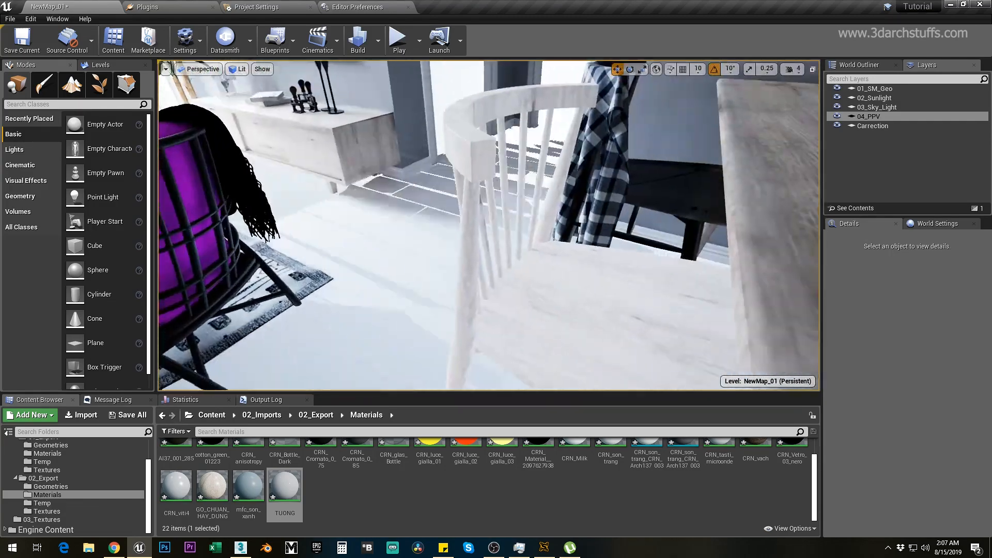
pyautogui.moveTo(483, 149); pyautogui.dragTo(475, 120, button='right')
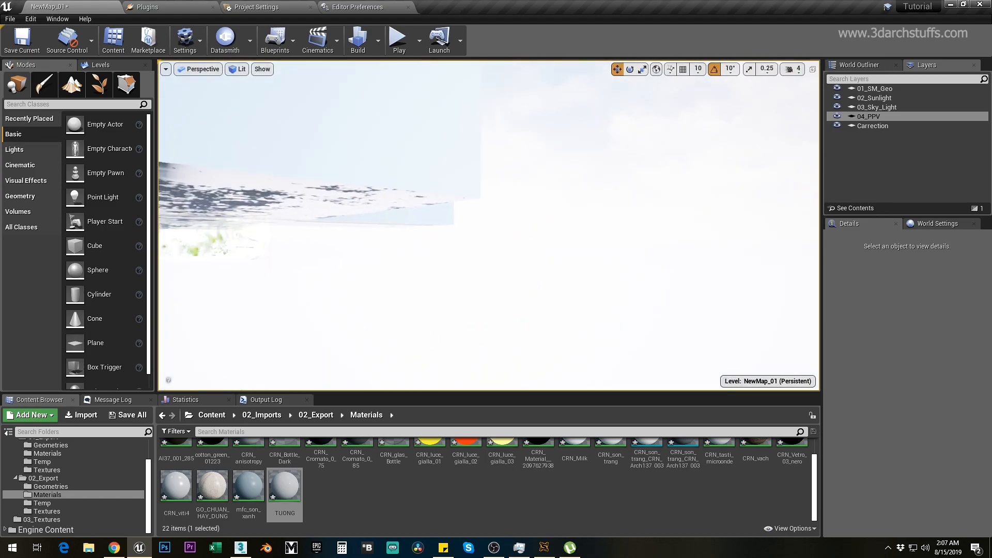
pyautogui.moveTo(381, 174); pyautogui.dragTo(500, 184, button='right')
pyautogui.click(483, 178)
pyautogui.press('s')
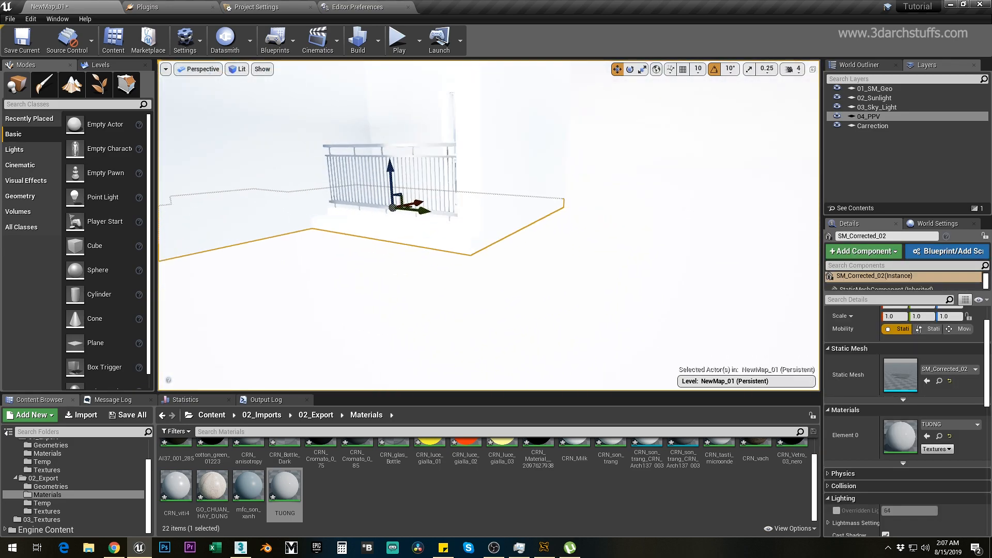
pyautogui.scroll(5, 500, 183)
pyautogui.moveTo(501, 187)
pyautogui.keyDown('alt'); pyautogui.mouseDown()
pyautogui.moveTo(497, 136)
pyautogui.moveTo(502, 195)
pyautogui.mouseUp(); pyautogui.keyUp('alt')
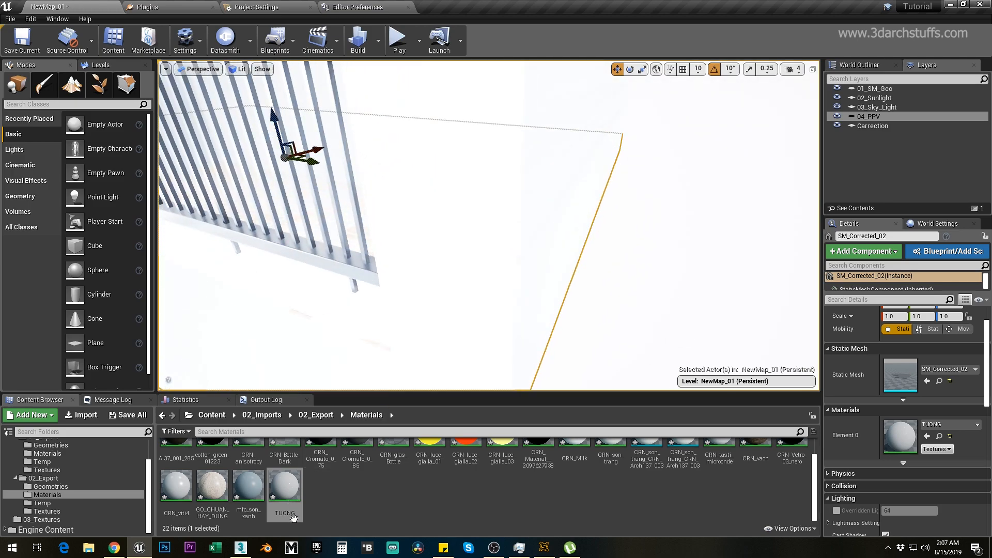
# Switch to 3ds Max, select the floor slab SM_Corrected_02 and inspect it up close.
pyautogui.click(241, 547)
pyautogui.click(374, 386)
pyautogui.scroll(4, 594, 319)
pyautogui.keyDown('alt'); pyautogui.moveTo(594, 320); pyautogui.dragTo(688, 265, button='middle'); pyautogui.keyUp('alt')
pyautogui.scroll(5, 737, 272)
pyautogui.click(737, 272)
pyautogui.scroll(3, 514, 345)
pyautogui.moveTo(513, 346); pyautogui.dragTo(667, 301, button='middle')
pyautogui.scroll(5, 494, 301)
pyautogui.keyDown('alt'); pyautogui.moveTo(494, 301); pyautogui.dragTo(482, 471, button='middle'); pyautogui.keyUp('alt')
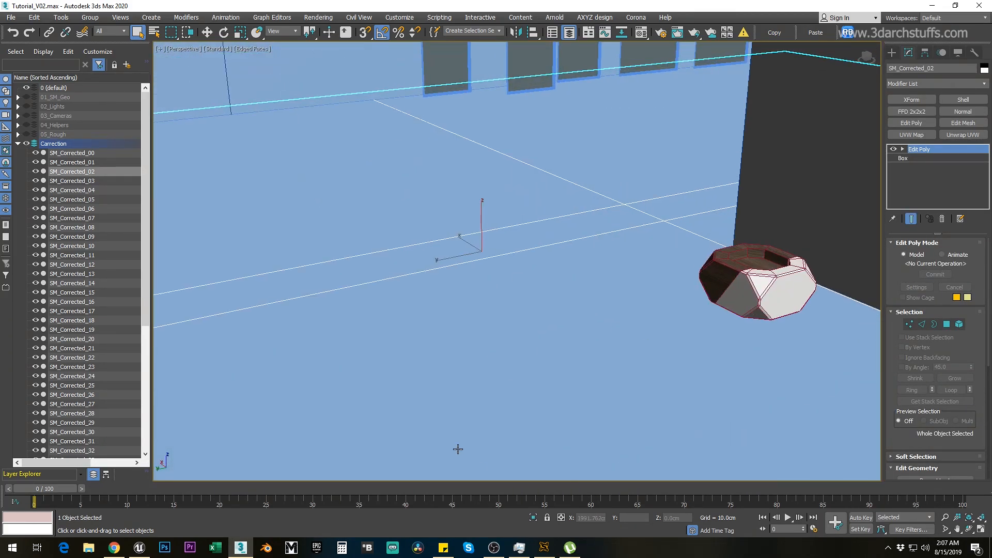
# Unhide the 01_SM_Geo layer and delete the corrected floor slab SM_Corrected_02.
pyautogui.click(26, 97)
pyautogui.scroll(3, 410, 204)
pyautogui.keyDown('alt'); pyautogui.moveTo(409, 204); pyautogui.dragTo(575, 403, button='middle'); pyautogui.keyUp('alt')
pyautogui.press('Delete')
# Isolate the wood floor planks together with the slab SM_Corrected_02 and the walls SM_Corrected_00.
pyautogui.click(432, 293)
pyautogui.scroll(-6, 434, 297)
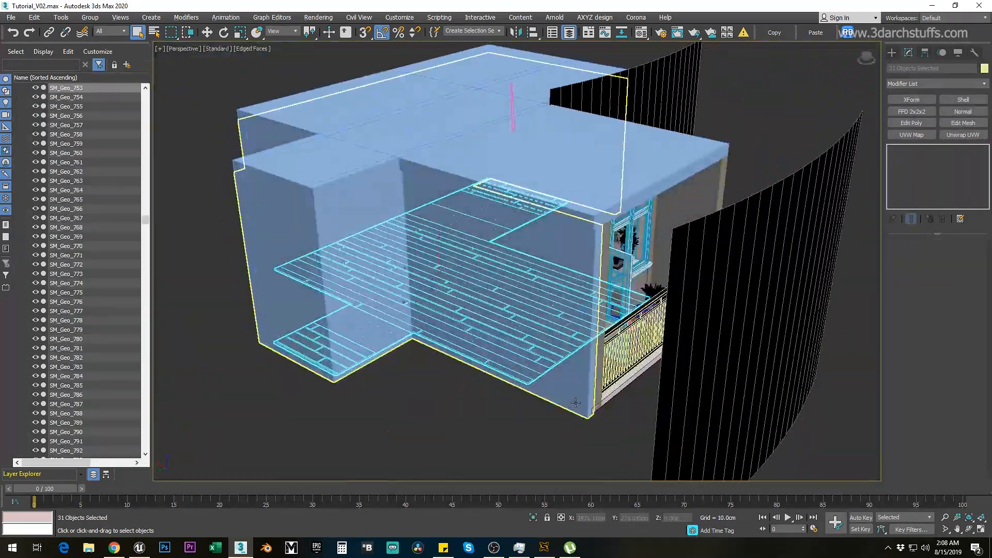
pyautogui.keyDown('ctrl'); pyautogui.click(571, 419); pyautogui.keyUp('ctrl')
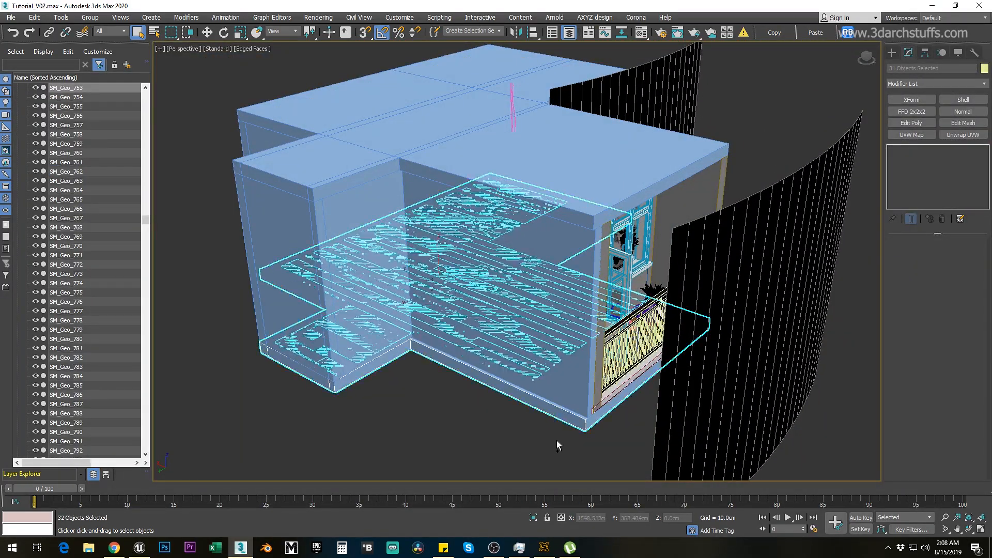
pyautogui.keyDown('ctrl'); pyautogui.click(554, 258); pyautogui.keyUp('ctrl')
pyautogui.hotkey('alt', 'q')
# Examine where the isolated planks, slab and walls meet, picking individual objects to tell them apart.
pyautogui.keyDown('alt'); pyautogui.moveTo(532, 322); pyautogui.dragTo(509, 341, button='middle'); pyautogui.keyUp('alt')
pyautogui.scroll(3, 481, 340)
pyautogui.scroll(10, 481, 340)
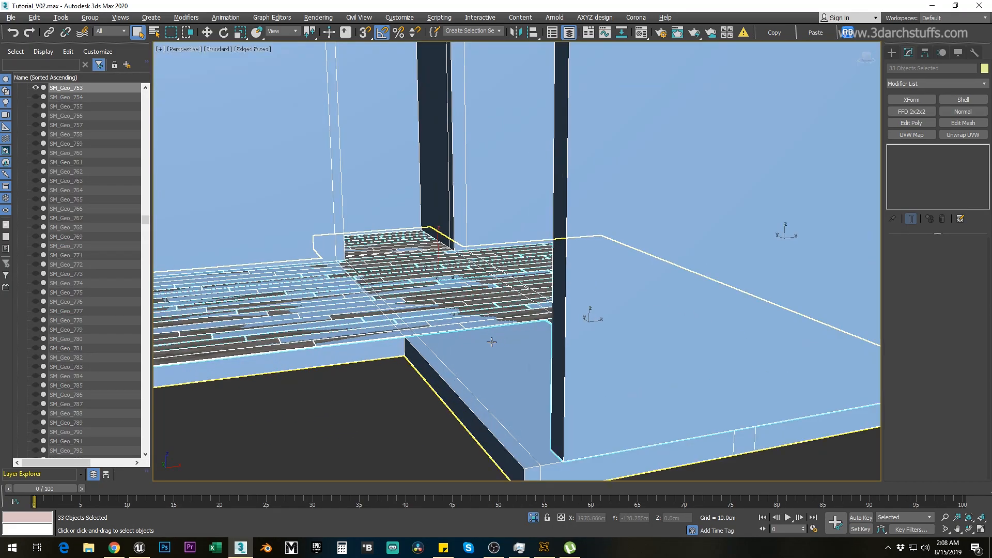
pyautogui.keyDown('alt'); pyautogui.moveTo(506, 347); pyautogui.dragTo(467, 418, button='middle'); pyautogui.keyUp('alt')
pyautogui.click(467, 418)
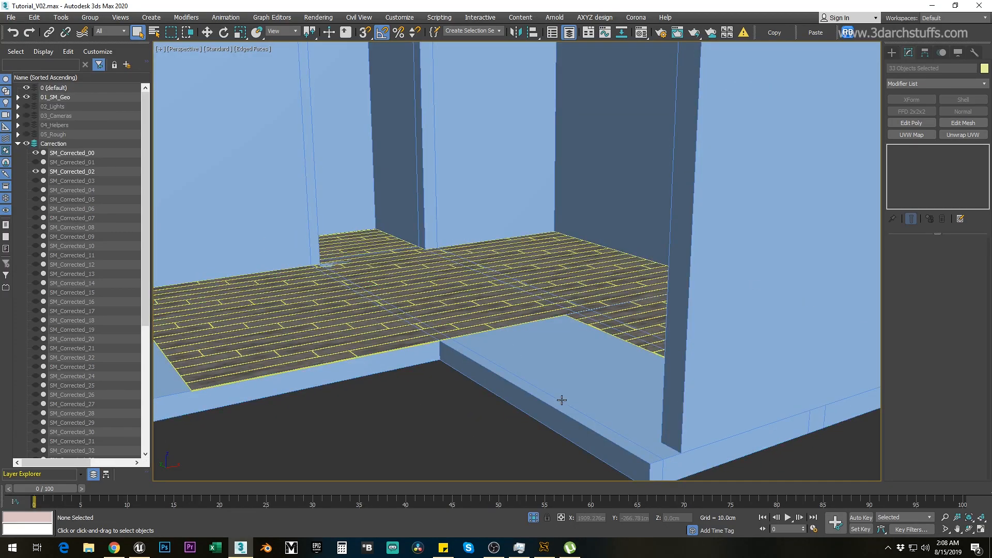
pyautogui.keyDown('alt'); pyautogui.moveTo(560, 398); pyautogui.dragTo(511, 348, button='middle'); pyautogui.keyUp('alt')
pyautogui.click(641, 286)
pyautogui.scroll(-5, 653, 299)
pyautogui.keyDown('alt'); pyautogui.moveTo(653, 299); pyautogui.dragTo(632, 311, button='middle'); pyautogui.keyUp('alt')
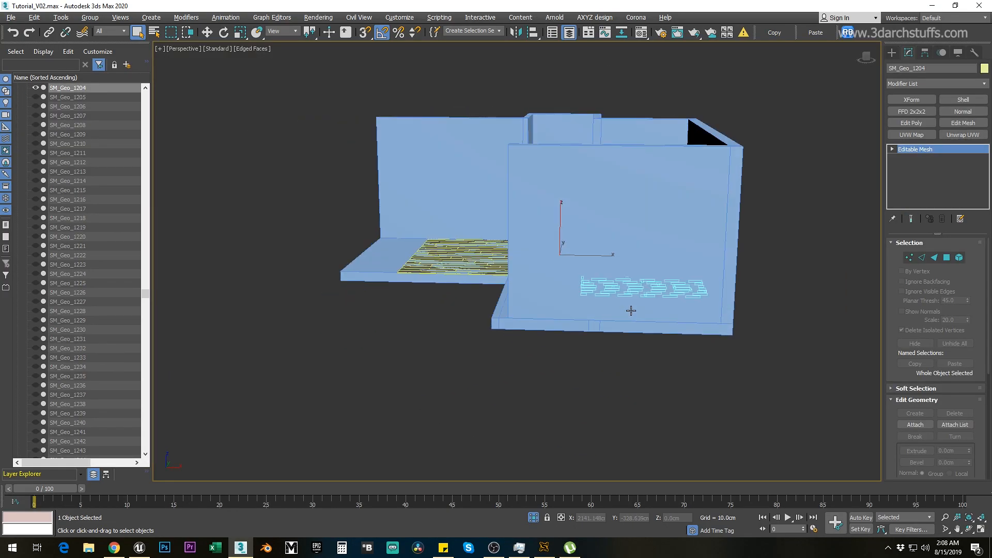
pyautogui.click(774, 279)
pyautogui.click(650, 195)
# Show the isolated geometry in a wireframe front view and open slab SM_Corrected_02 for vertex editing.
pyautogui.click(550, 327)
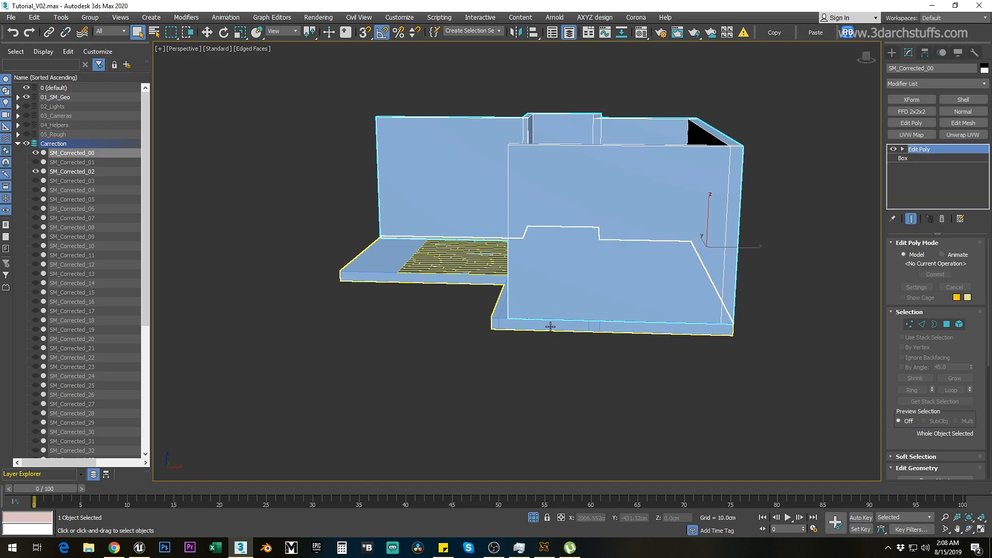
pyautogui.press('F3')
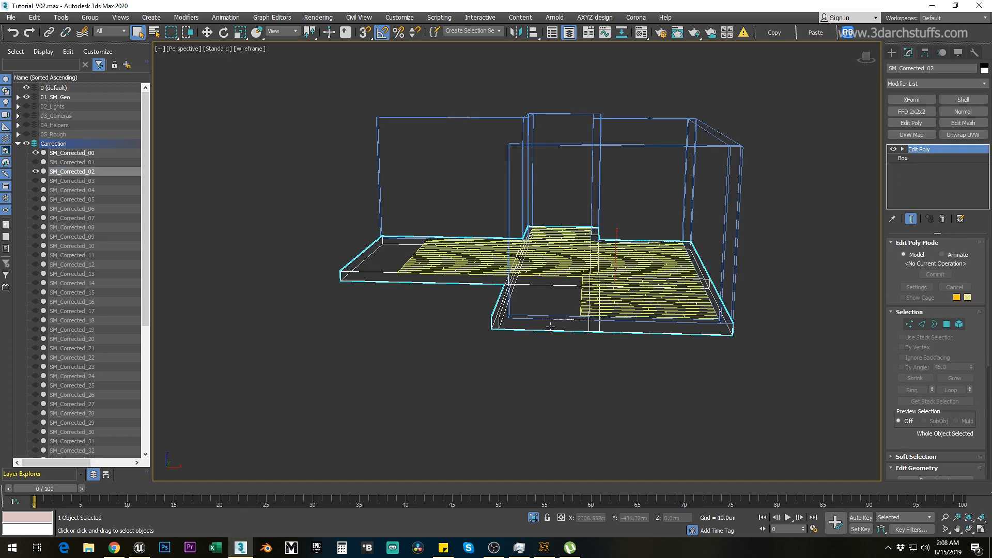
pyautogui.press('f')
pyautogui.press('z')
pyautogui.scroll(4, 586, 247)
pyautogui.moveTo(609, 244); pyautogui.dragTo(534, 249, button='middle')
pyautogui.click(915, 158)
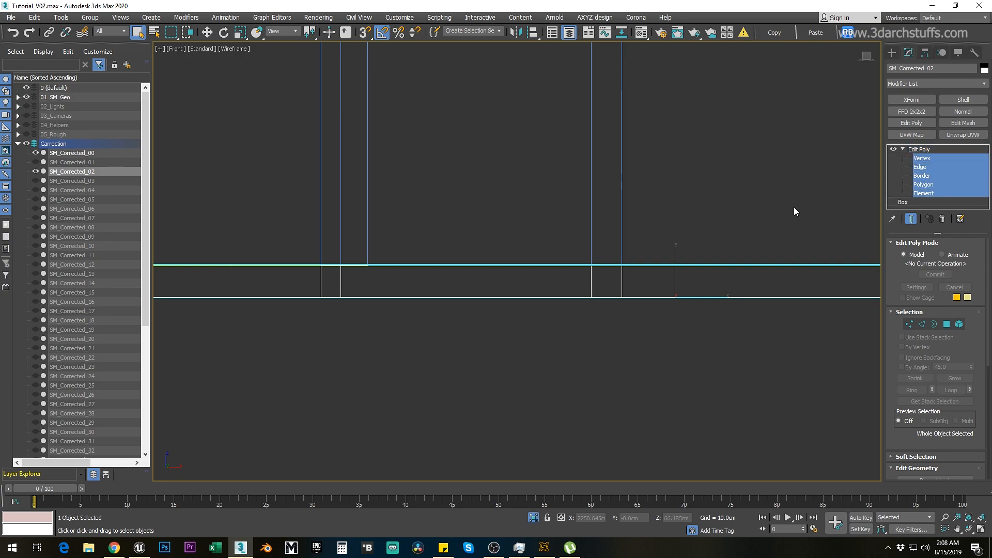
pyautogui.scroll(-3, 666, 216)
pyautogui.click(283, 197)
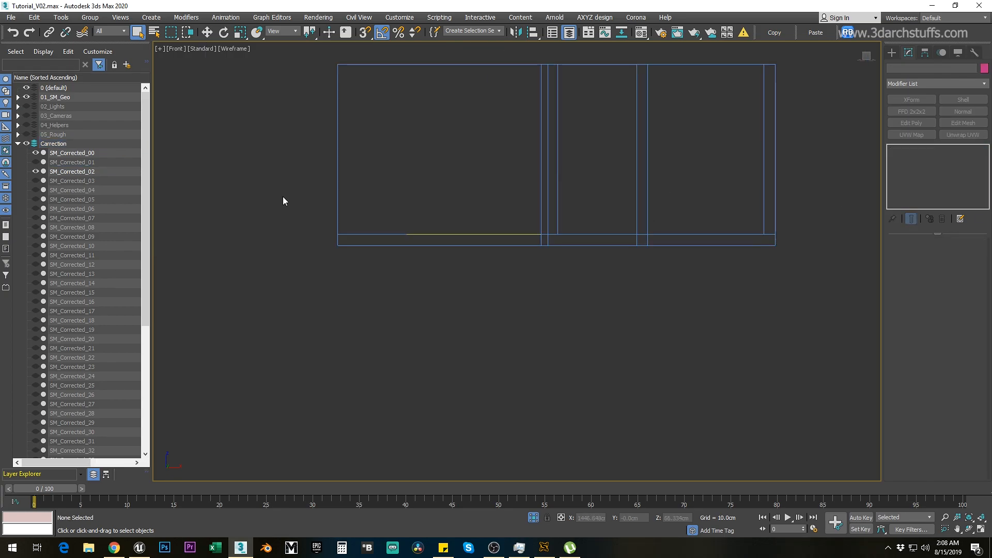
pyautogui.click(486, 246)
pyautogui.click(921, 158)
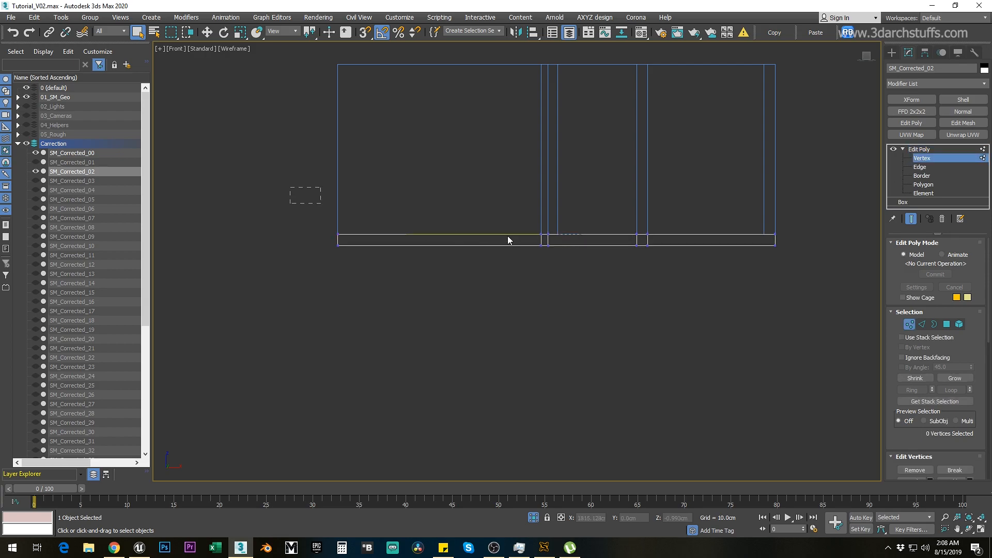
# Snap the top vertices of slab SM_Corrected_02 down to the underside of the floor planks at Z 0.0 cm.
pyautogui.scroll(6, 564, 219)
pyautogui.moveTo(628, 285); pyautogui.dragTo(442, 188, button='middle')
pyautogui.scroll(5, 624, 242)
pyautogui.moveTo(660, 282); pyautogui.dragTo(594, 191, button='middle')
pyautogui.scroll(2, 594, 191)
pyautogui.scroll(3, 455, 264)
pyautogui.moveTo(426, 273); pyautogui.dragTo(720, 104, button='middle')
pyautogui.scroll(4, 519, 206)
pyautogui.scroll(2, 394, 197)
pyautogui.scroll(2, 394, 197)
pyautogui.moveTo(622, 164); pyautogui.dragTo(668, 76, button='middle')
pyautogui.scroll(-2, 640, 103)
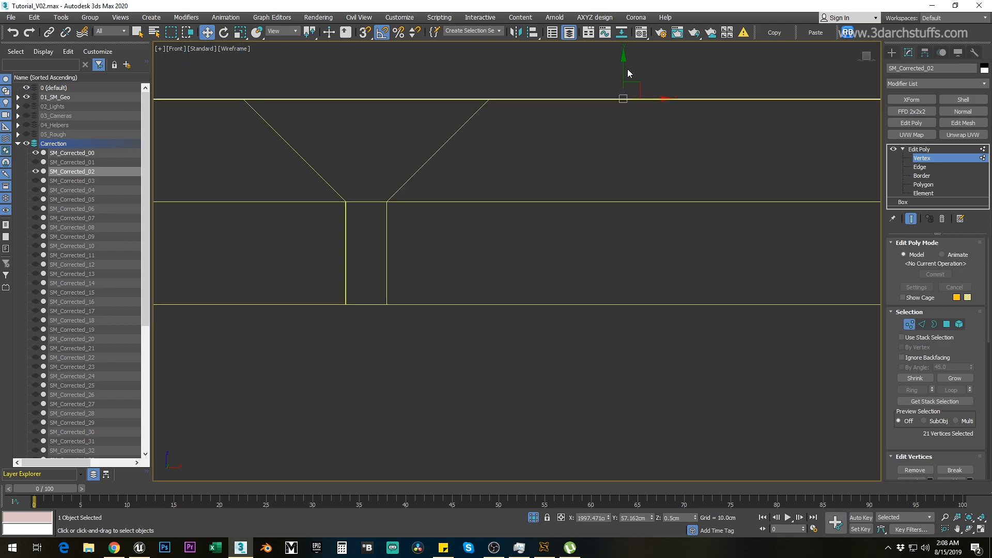
pyautogui.moveTo(624, 61); pyautogui.dragTo(389, 300)
pyautogui.press('s')
pyautogui.scroll(-5, 285, 340)
pyautogui.scroll(5, 445, 321)
pyautogui.scroll(10, 570, 294)
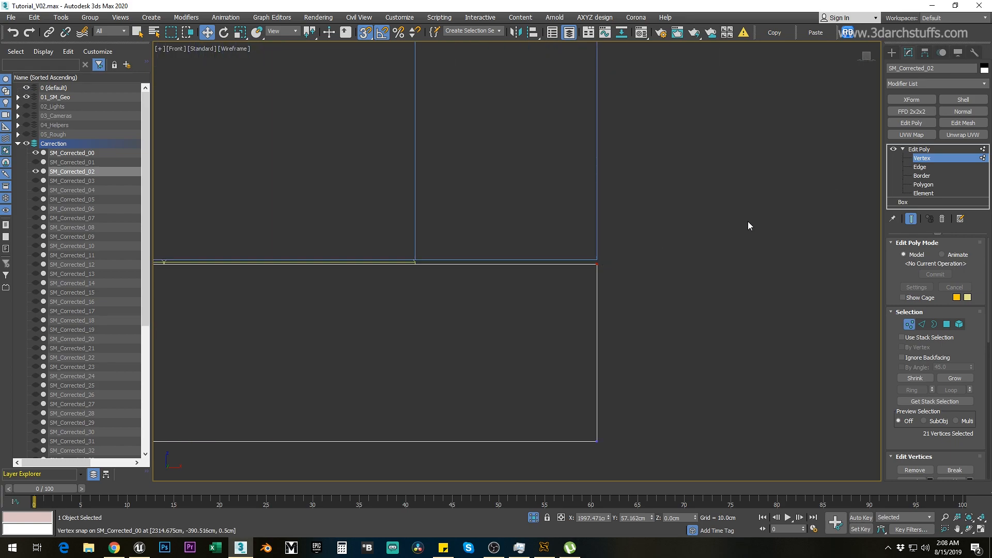
# Snap the bottom vertices of the walls SM_Corrected_00 down to the top of the slab at Z 0.0 cm.
pyautogui.click(907, 154)
pyautogui.click(666, 227)
pyautogui.click(597, 235)
pyautogui.click(919, 159)
pyautogui.scroll(-6, 694, 243)
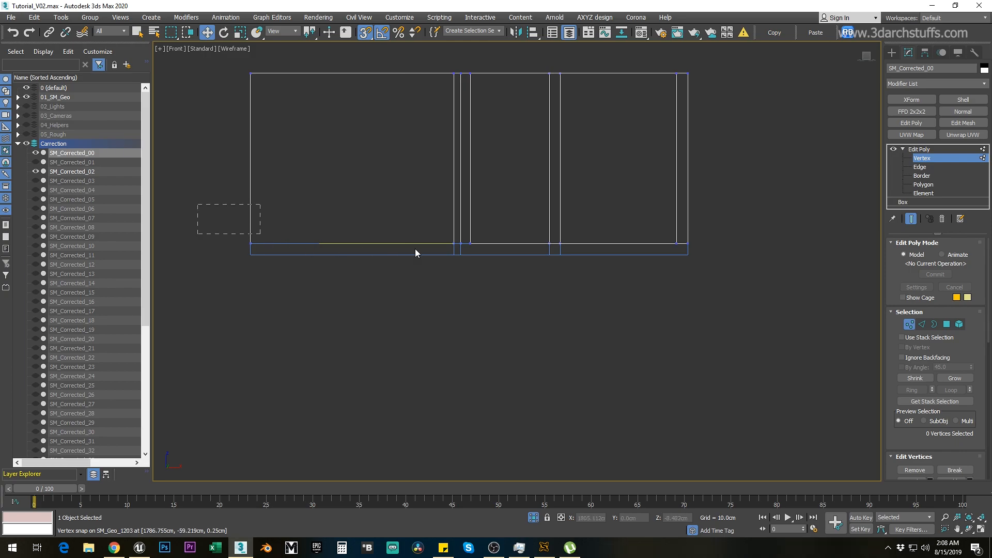
pyautogui.scroll(10, 545, 250)
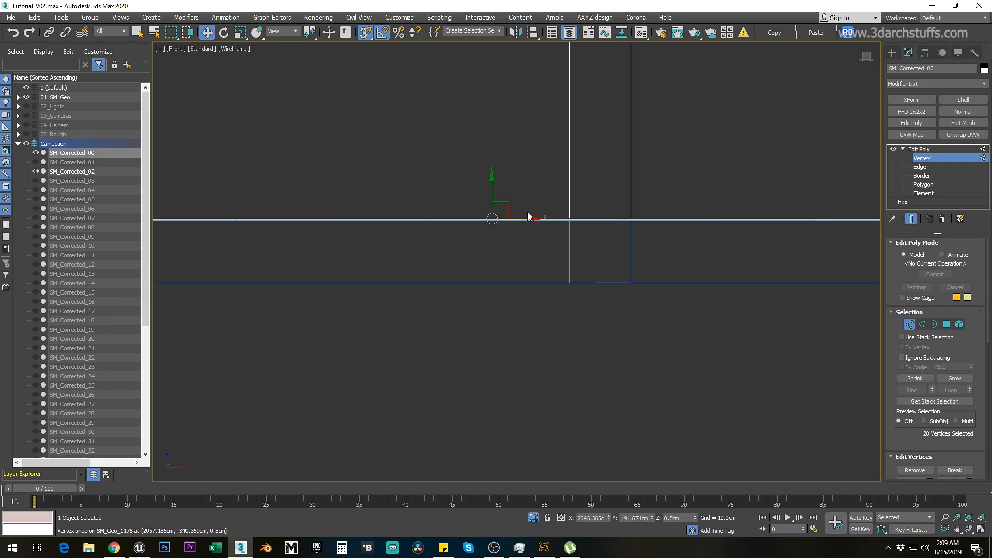
pyautogui.scroll(3, 286, 180)
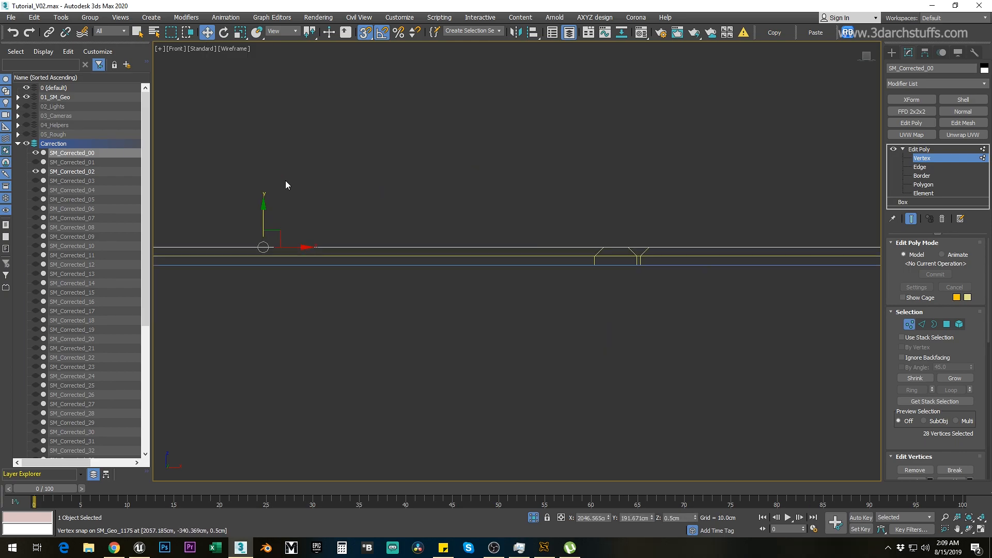
pyautogui.moveTo(475, 188); pyautogui.dragTo(335, 170, button='middle')
pyautogui.scroll(-3, 335, 170)
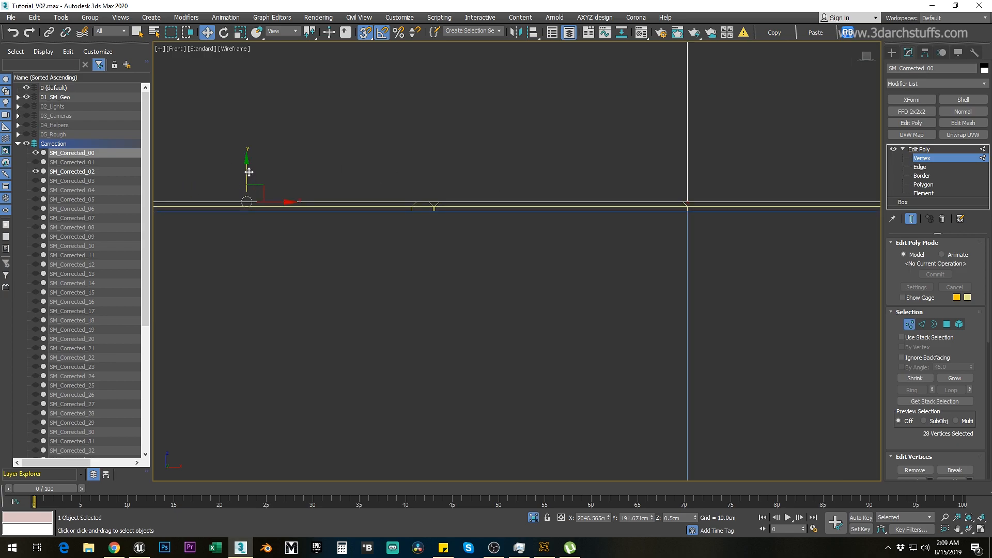
pyautogui.moveTo(267, 181); pyautogui.dragTo(688, 215)
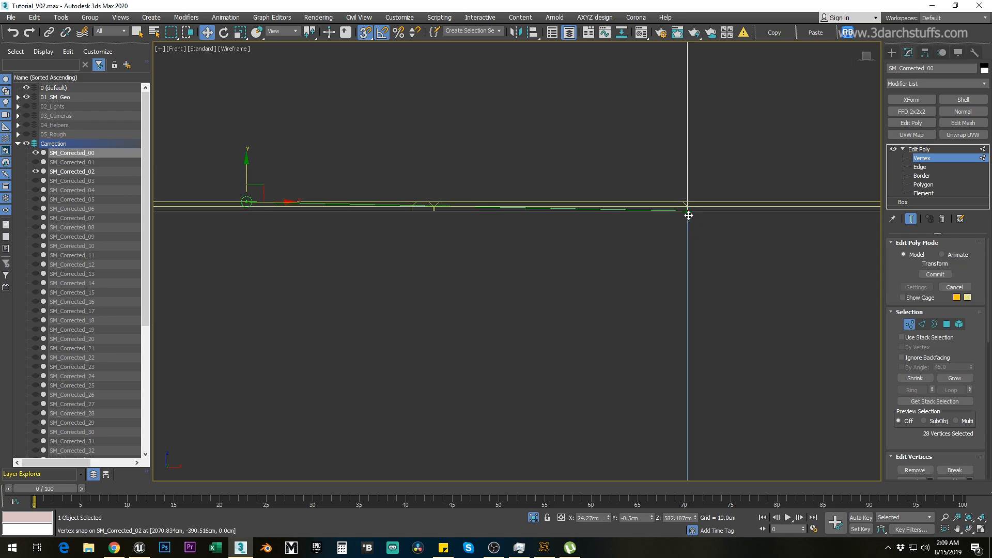
# Return to a shaded perspective view, leave vertex editing and clear the selection.
pyautogui.scroll(-1, 605, 276)
pyautogui.scroll(-2, 568, 281)
pyautogui.keyDown('alt'); pyautogui.moveTo(544, 287); pyautogui.dragTo(518, 338, button='middle'); pyautogui.keyUp('alt')
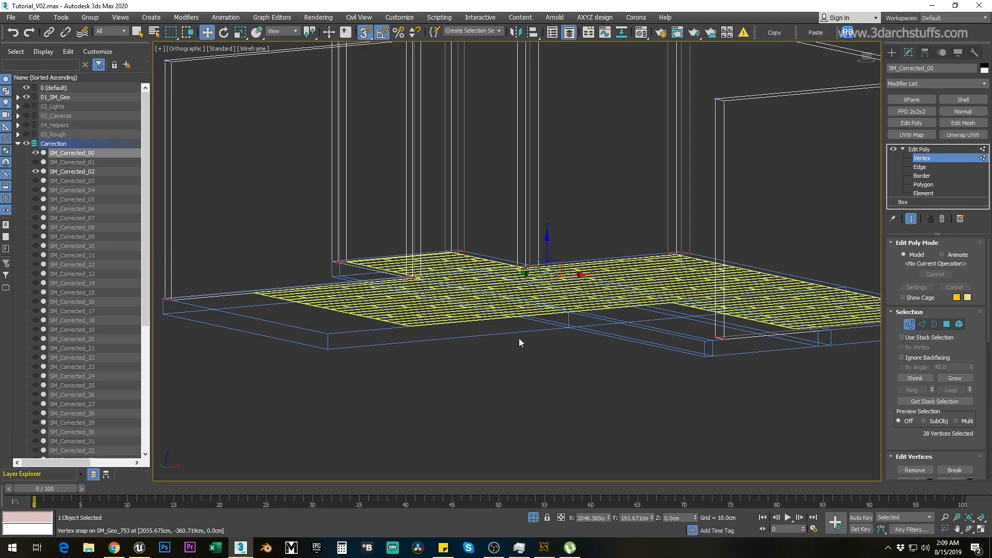
pyautogui.scroll(-3, 519, 340)
pyautogui.keyDown('alt'); pyautogui.moveTo(541, 371); pyautogui.dragTo(540, 371, button='middle'); pyautogui.keyUp('alt')
pyautogui.press('p')
pyautogui.press('F3')
pyautogui.scroll(-4, 536, 350)
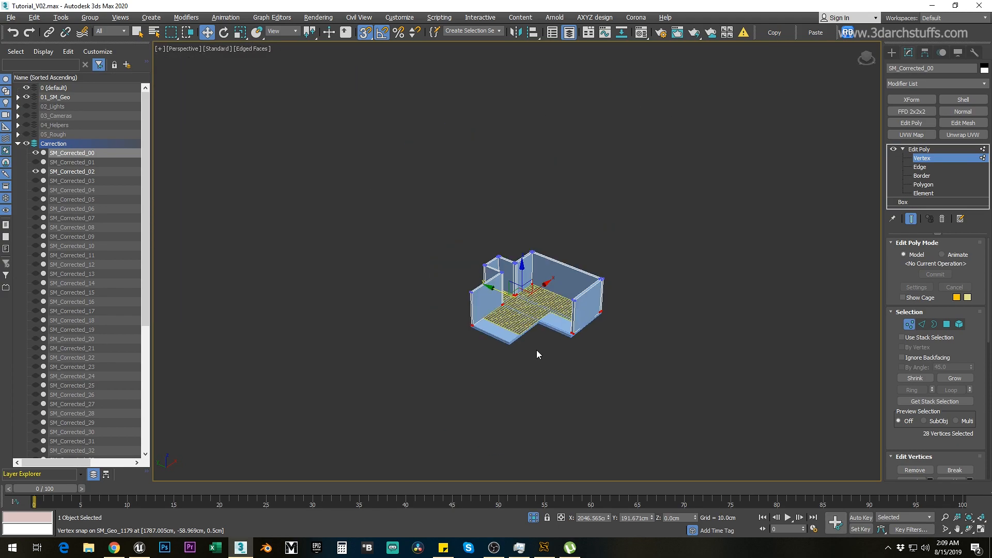
pyautogui.click(920, 157)
pyautogui.click(742, 289)
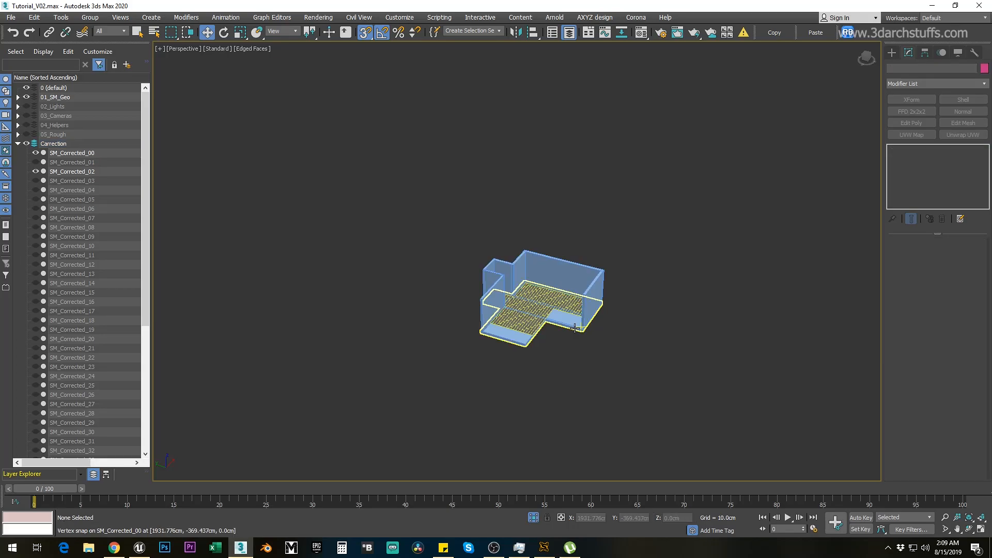
# Export only the selected slab SM_Corrected_02 and walls SM_Corrected_00 as the Datasmith file 03_Export.udatasmith, current frame only.
pyautogui.click(525, 345)
pyautogui.press('q')
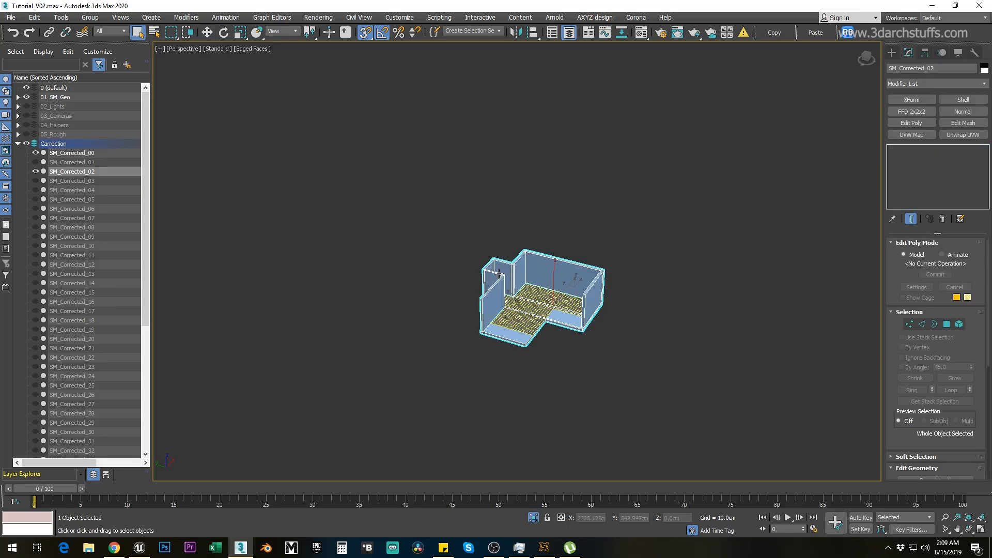
pyautogui.keyDown('ctrl'); pyautogui.click(498, 273); pyautogui.keyUp('ctrl')
pyautogui.click(11, 17)
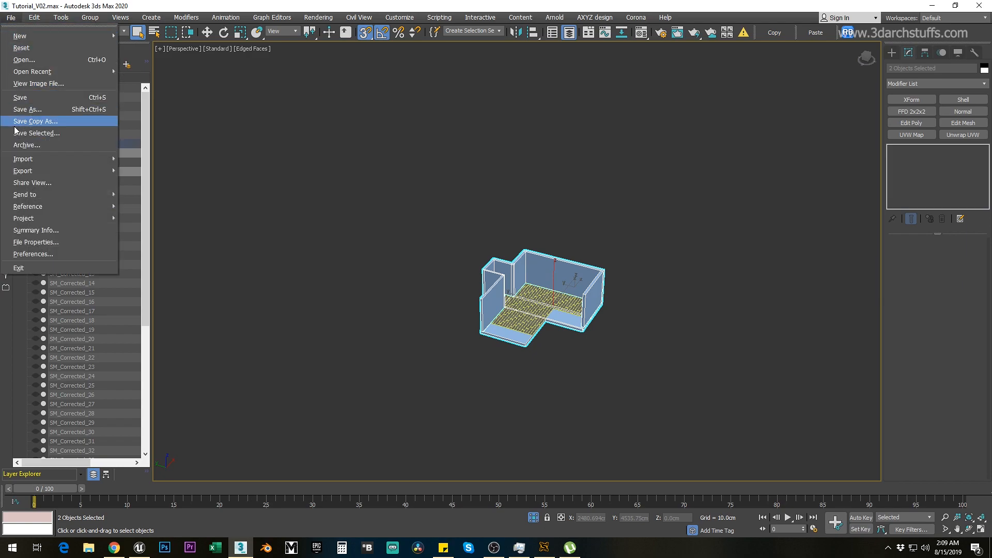
pyautogui.moveTo(39, 170)
pyautogui.click(157, 180)
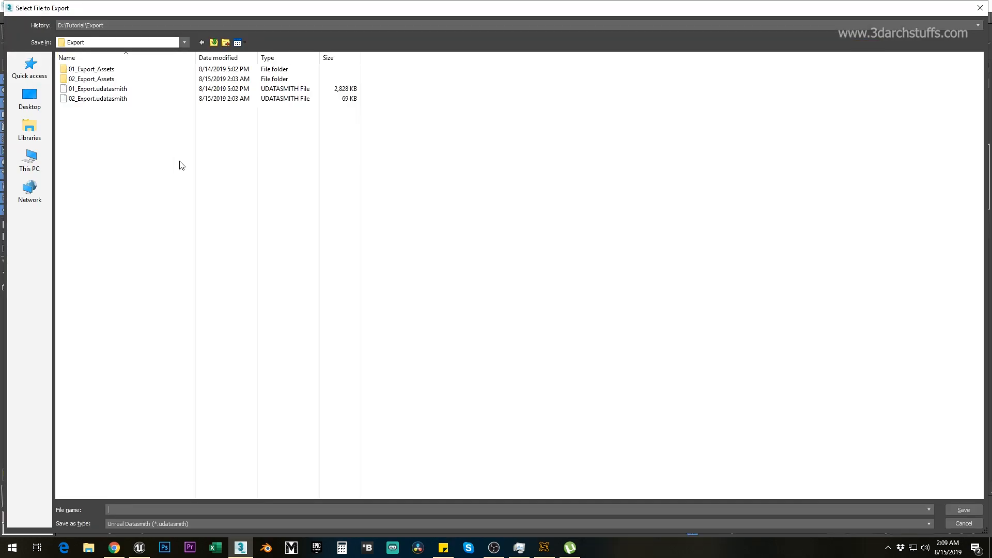
pyautogui.click(79, 100)
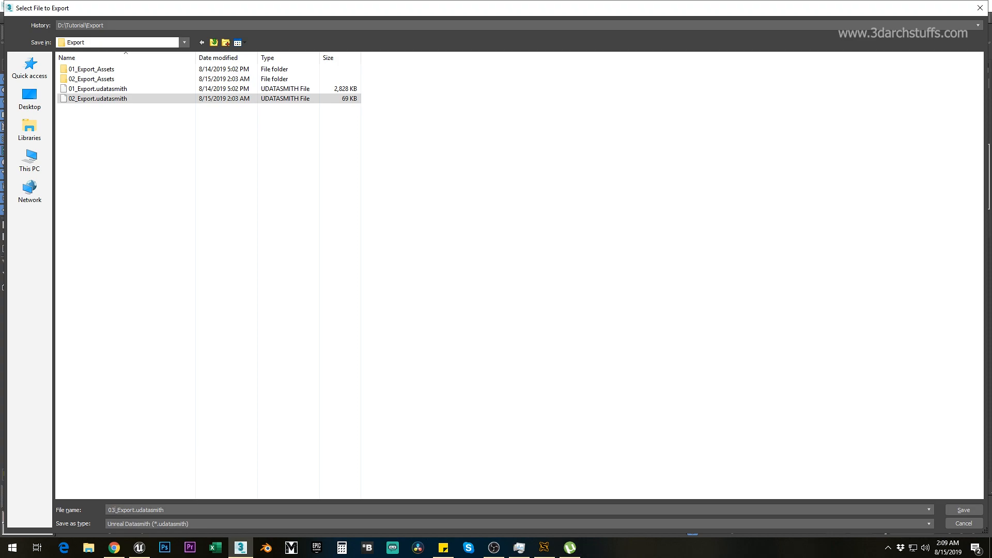
pyautogui.click(964, 510)
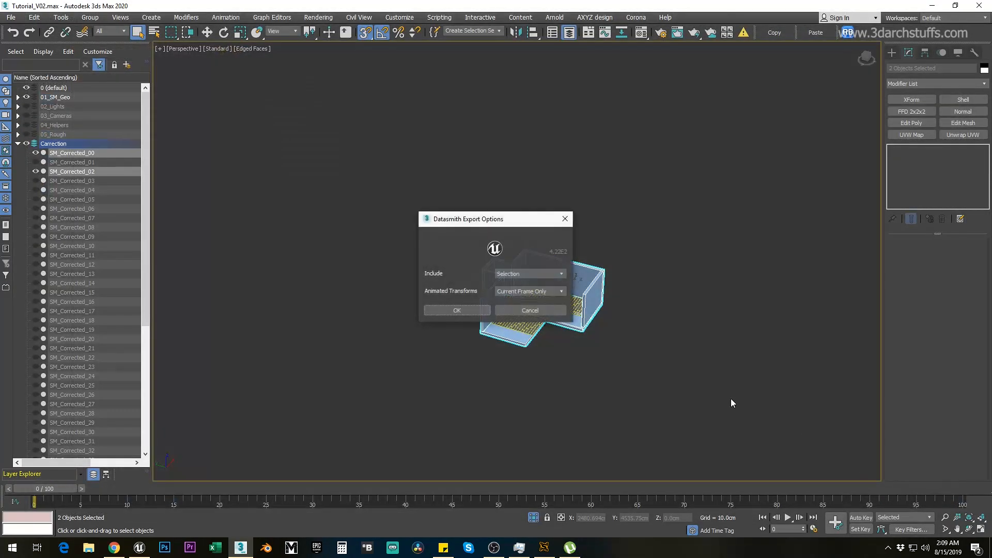
pyautogui.click(474, 309)
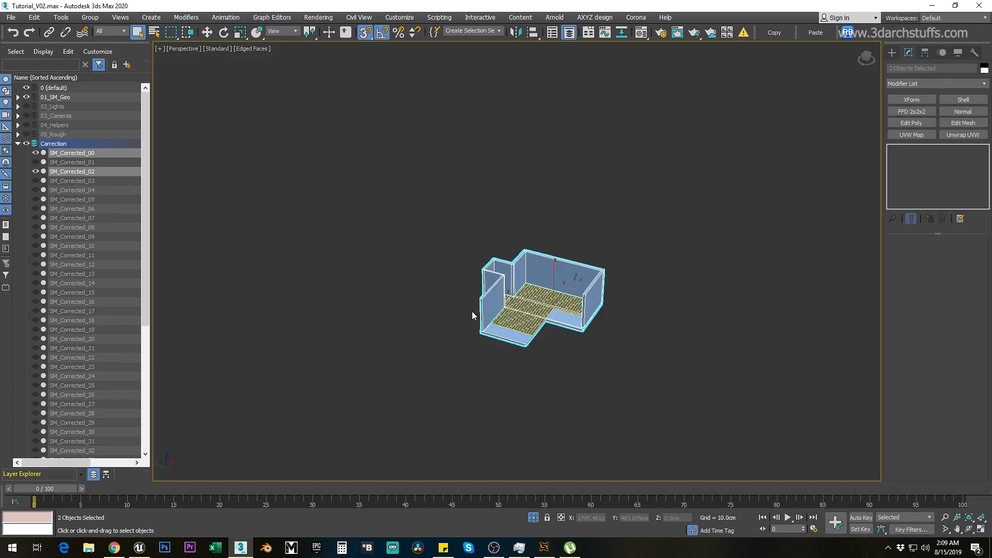
# Switch to Unreal Editor, show the level in Unlit shading, and delete the old corrected floor slab and walls.
pyautogui.click(139, 548)
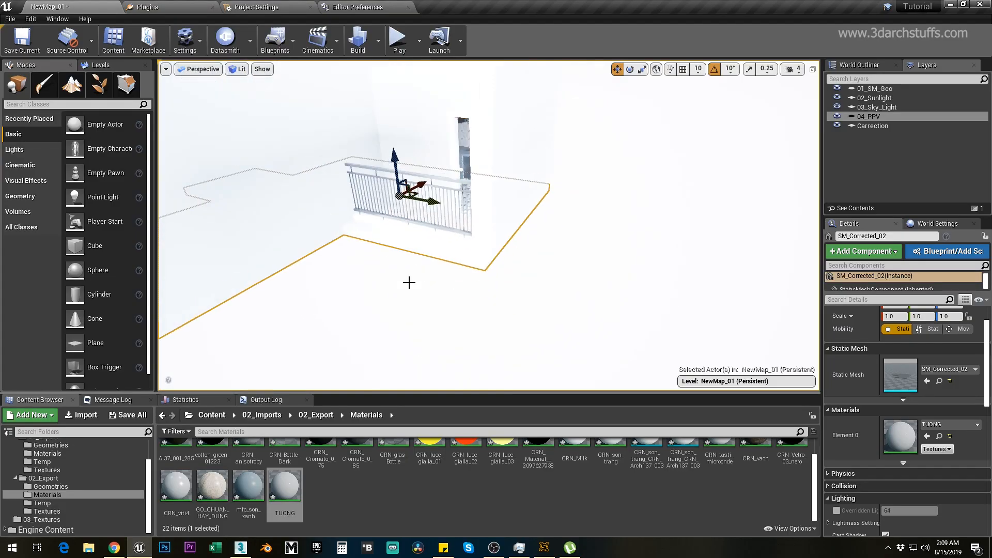
pyautogui.keyDown('alt'); pyautogui.moveTo(424, 291); pyautogui.dragTo(393, 279); pyautogui.keyUp('alt')
pyautogui.hotkey('alt', '3')
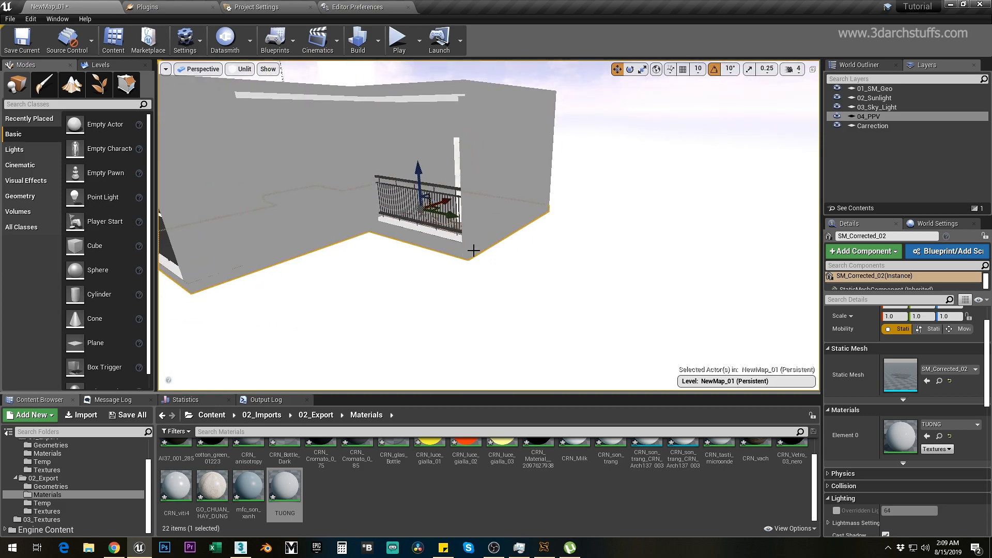
pyautogui.press('Delete')
pyautogui.click(549, 321)
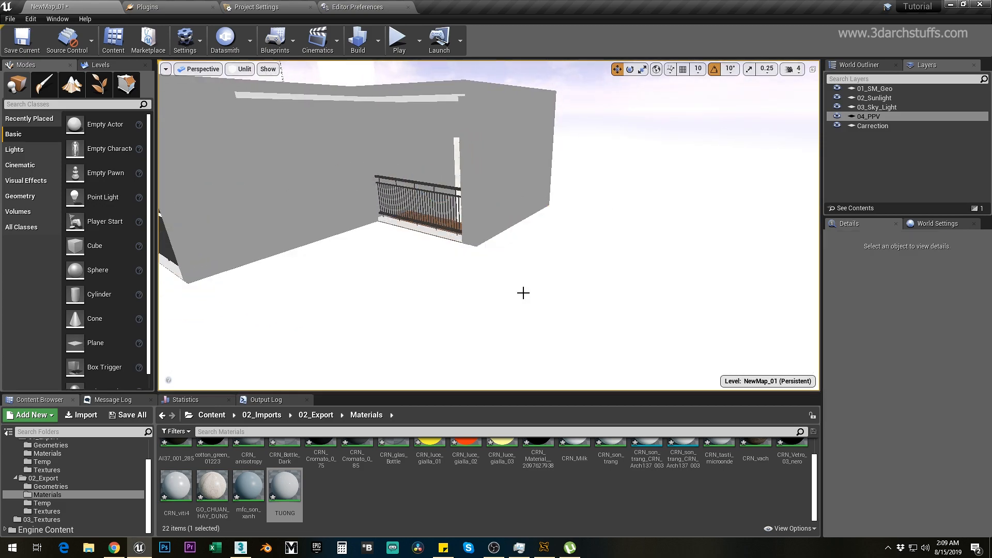
pyautogui.click(491, 255)
pyautogui.press('Delete')
pyautogui.click(547, 319)
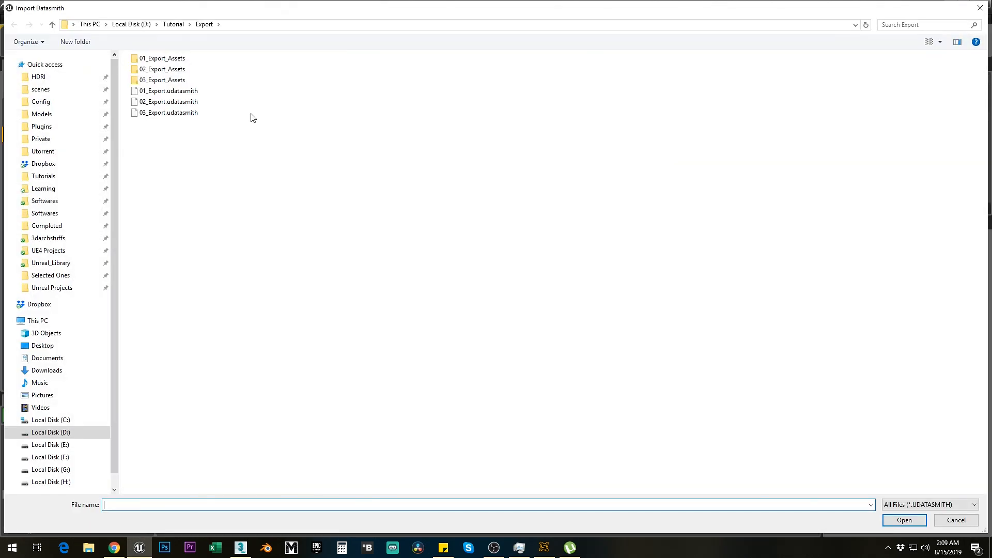
# Import the Datasmith file 03_Export.udatasmith into the 02_Imports folder with lightmap resolutions of 64.
pyautogui.doubleClick(174, 113)
pyautogui.click(545, 383)
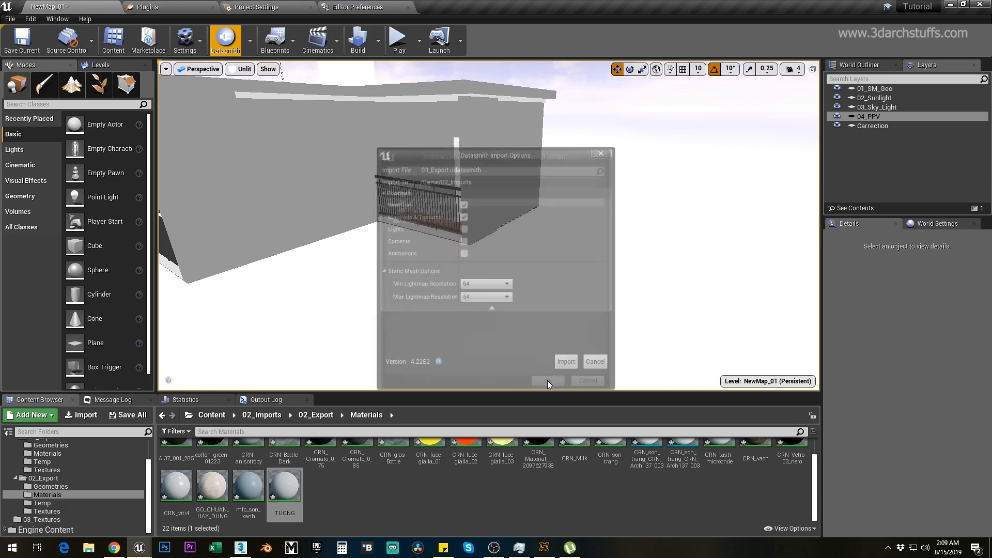
pyautogui.click(567, 364)
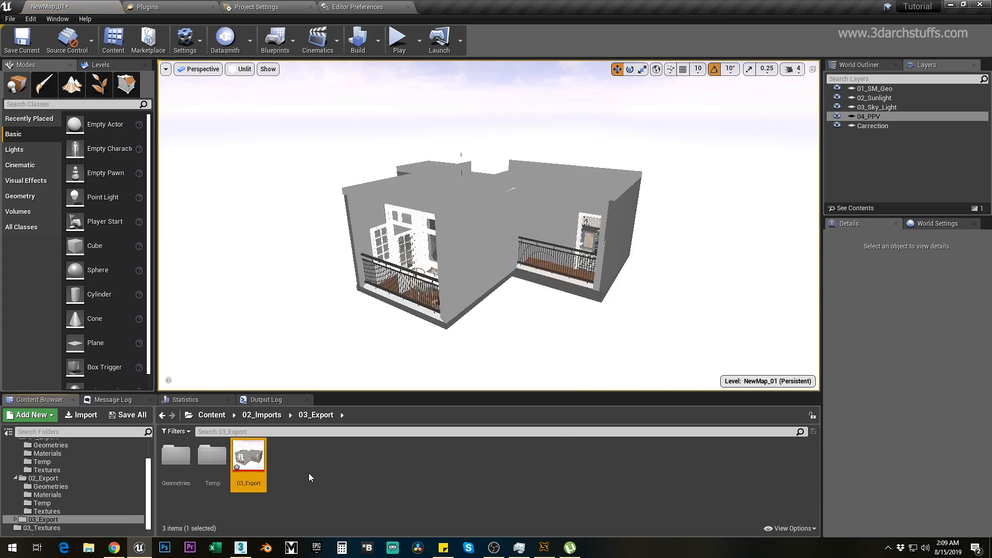
# Select the newly imported slab SM_Corrected_02 and inspect it from outside the apartment.
pyautogui.moveTo(240, 546)
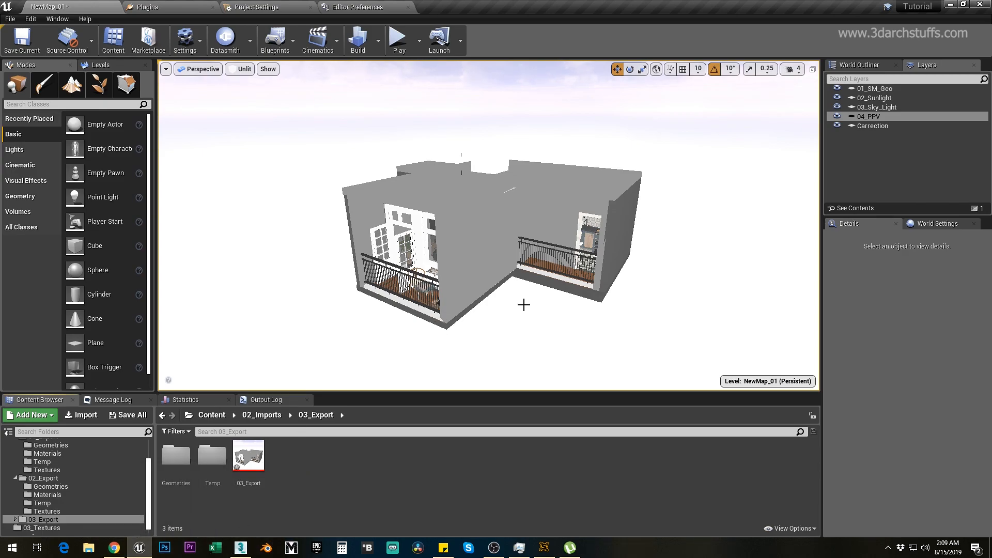
pyautogui.click(594, 294)
pyautogui.moveTo(563, 341); pyautogui.dragTo(562, 374, button='middle')
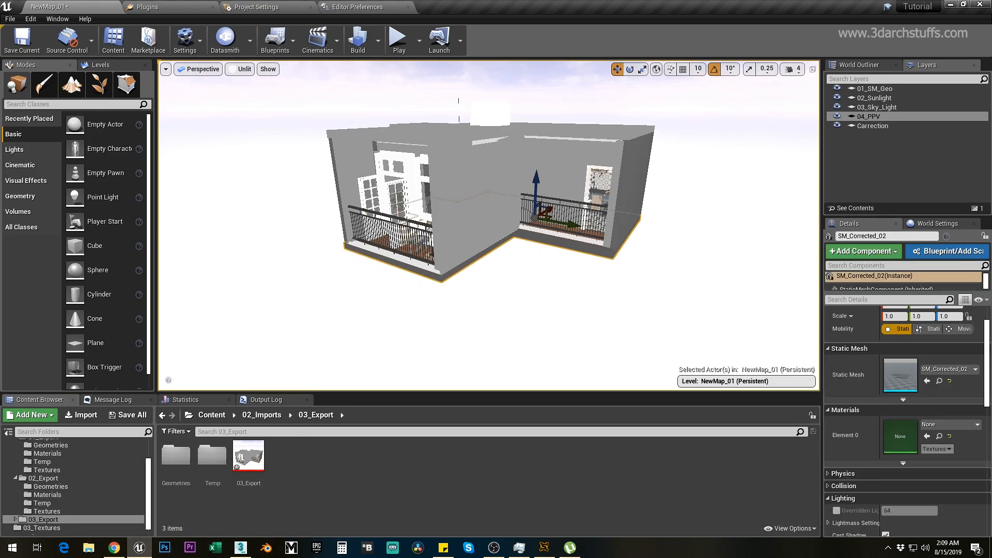
pyautogui.keyDown('alt'); pyautogui.moveTo(562, 345); pyautogui.dragTo(424, 310); pyautogui.keyUp('alt')
pyautogui.keyDown('alt'); pyautogui.moveTo(589, 296); pyautogui.dragTo(579, 295); pyautogui.keyUp('alt')
pyautogui.scroll(2, 605, 290)
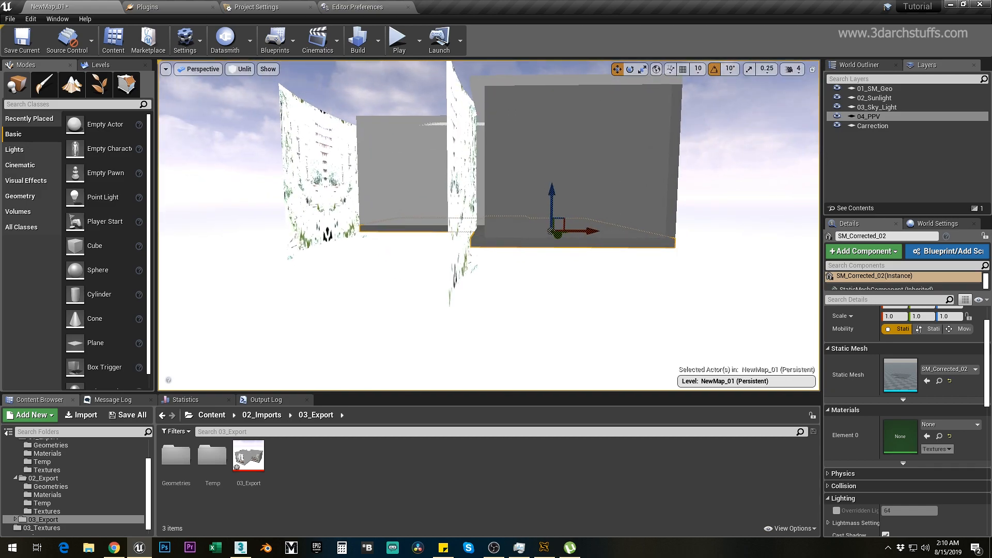
# Apply the ceiling slab's TUONG material to the reimported walls SM_Corrected_00 and floor slab SM_Corrected_02.
pyautogui.click(594, 206)
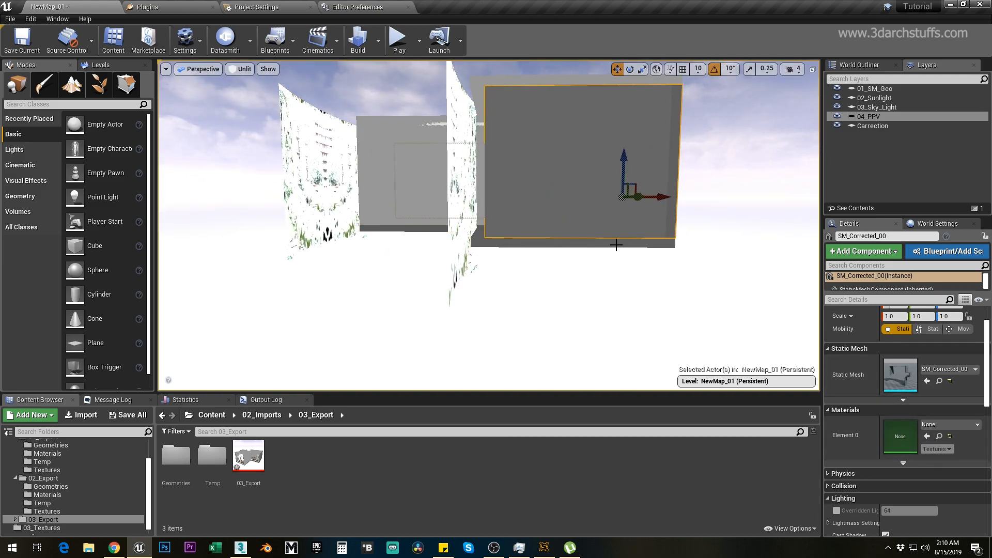
pyautogui.keyDown('alt'); pyautogui.moveTo(568, 217); pyautogui.dragTo(537, 289); pyautogui.keyUp('alt')
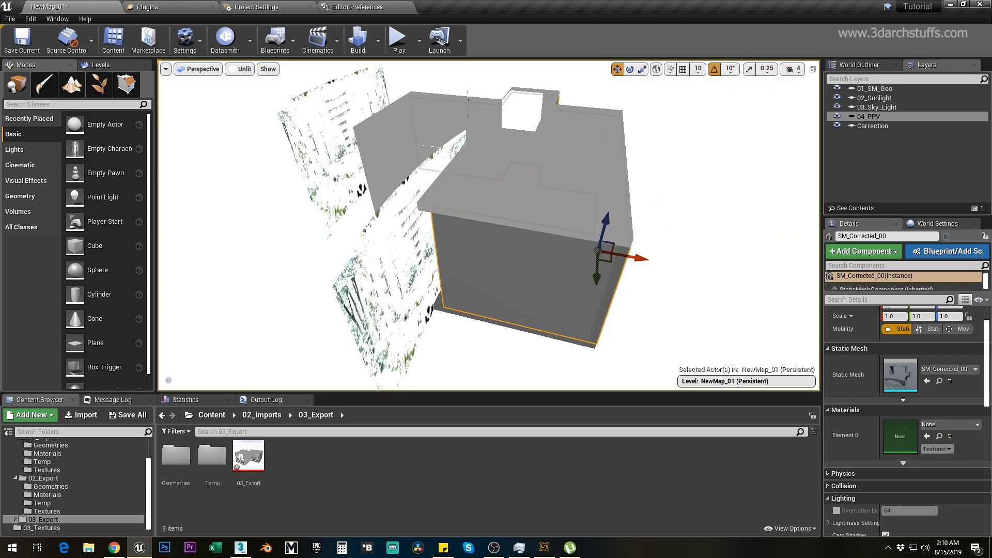
pyautogui.click(598, 142)
pyautogui.click(940, 438)
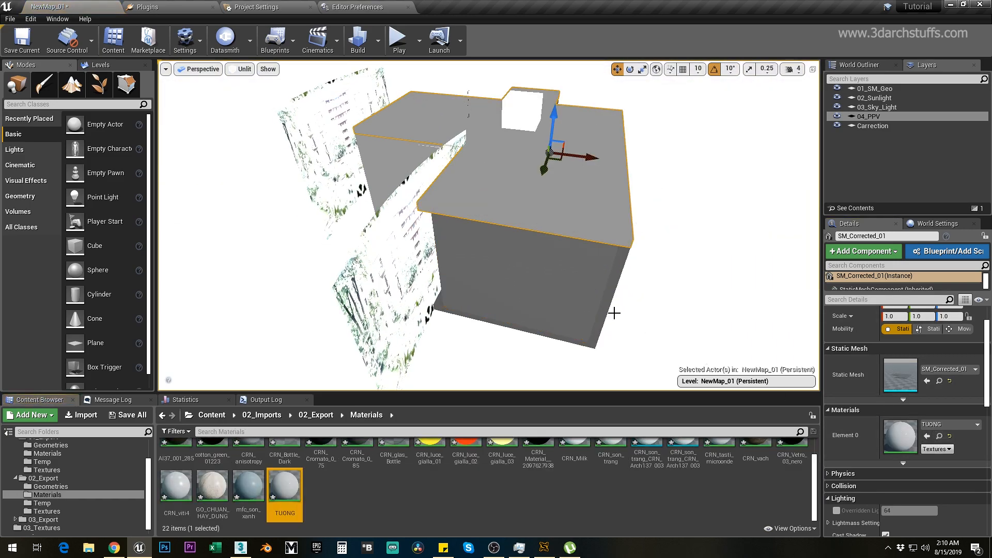
pyautogui.click(588, 306)
pyautogui.click(927, 436)
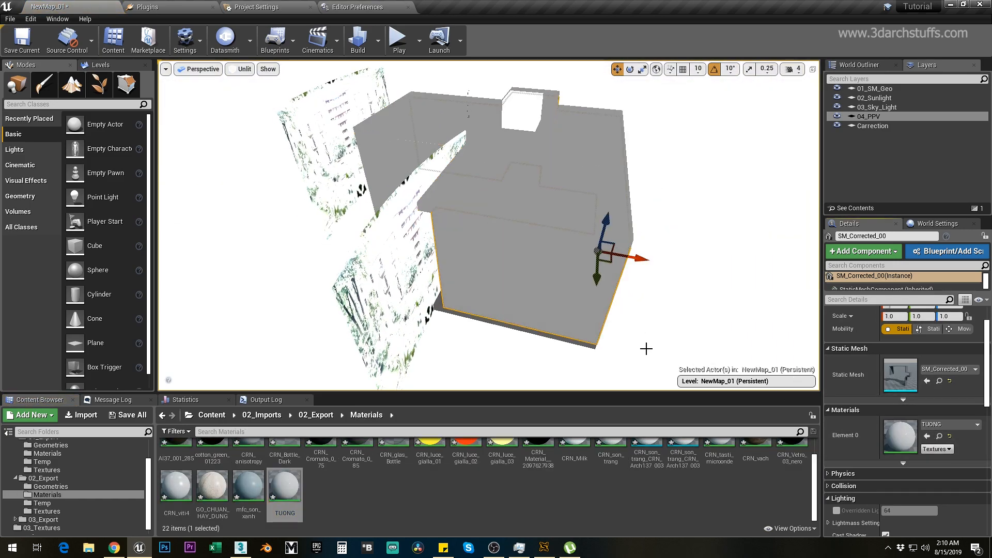
pyautogui.click(585, 344)
pyautogui.click(926, 436)
# Return to the living room interior, clear the selection, and show the level in Lit shading.
pyautogui.press('f')
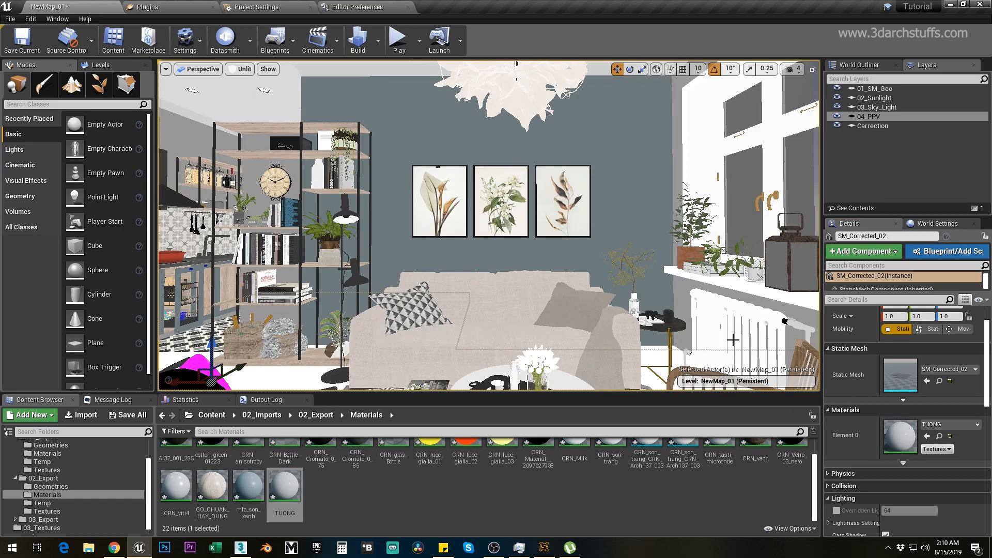
pyautogui.press('Escape')
pyautogui.moveTo(572, 295); pyautogui.dragTo(572, 294, button='right')
pyautogui.moveTo(534, 264); pyautogui.dragTo(545, 268, button='right')
pyautogui.hotkey('alt', '4')
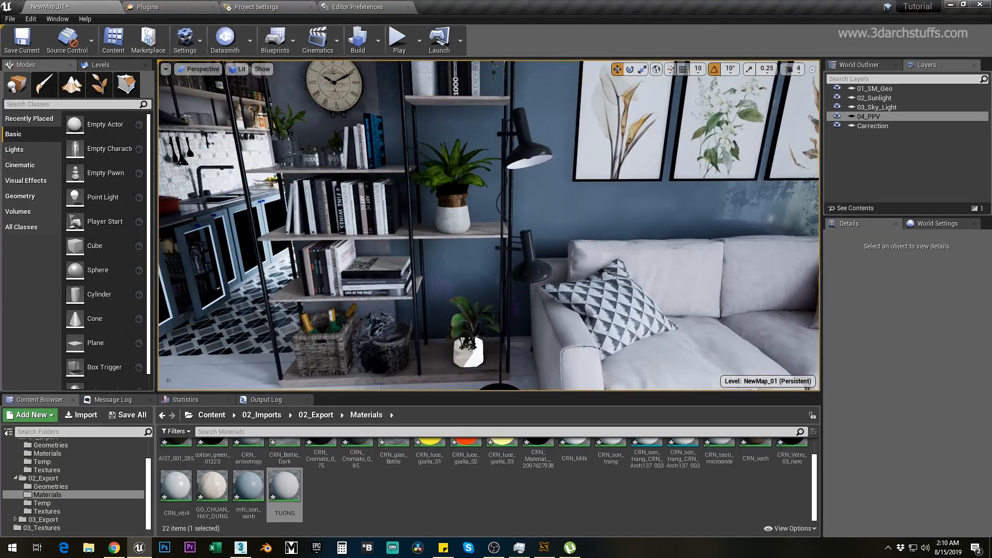
# Select the wool object SM_Geo_1648 beside the wicker baskets on the lowest shelf and examine its surface up close.
pyautogui.click(372, 333)
pyautogui.press('f')
pyautogui.scroll(-3, 485, 310)
pyautogui.scroll(-5, 484, 310)
pyautogui.keyDown('alt'); pyautogui.moveTo(485, 310); pyautogui.dragTo(465, 294); pyautogui.keyUp('alt')
pyautogui.scroll(4, 484, 309)
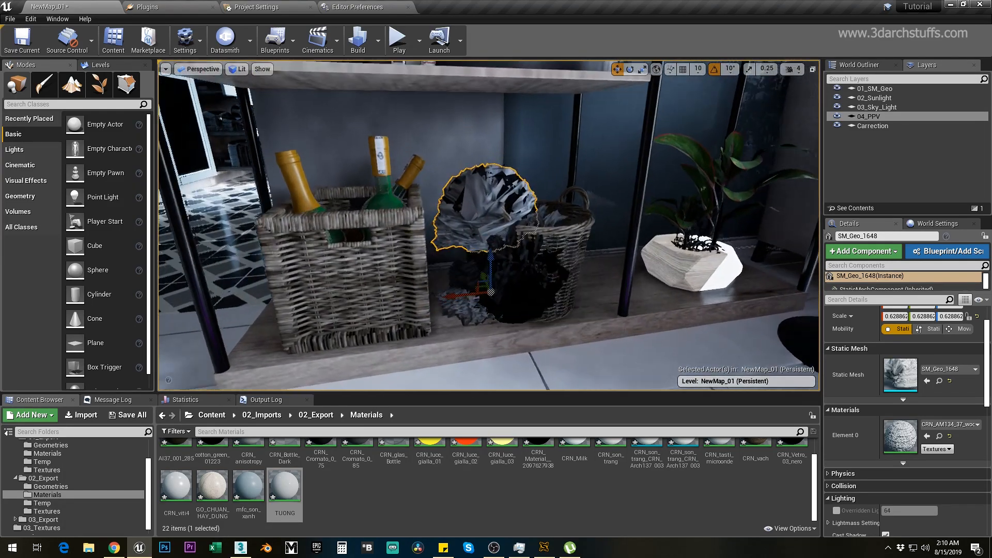
pyautogui.keyDown('alt'); pyautogui.moveTo(502, 203); pyautogui.dragTo(493, 220); pyautogui.keyUp('alt')
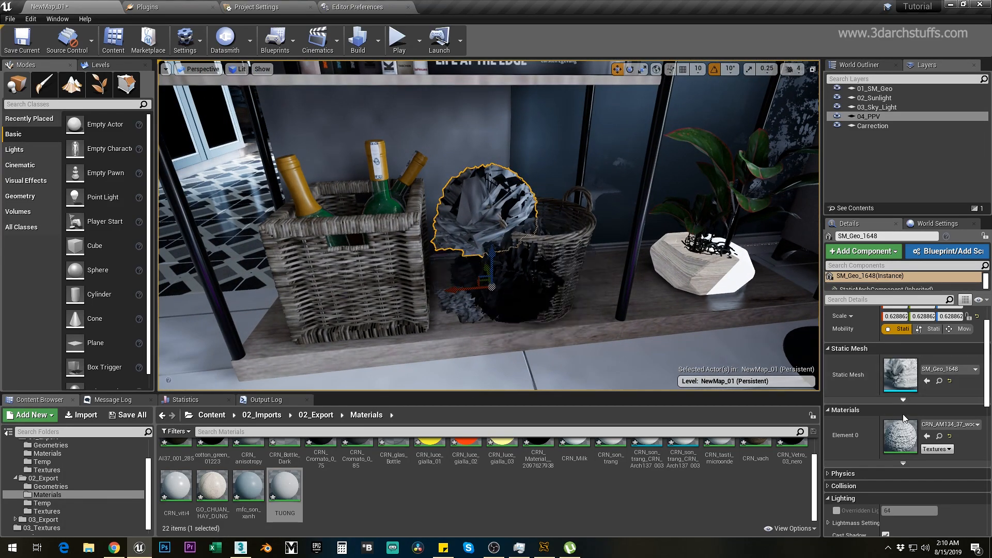
pyautogui.keyDown('alt'); pyautogui.moveTo(595, 289); pyautogui.dragTo(632, 321); pyautogui.keyUp('alt')
# In the wool material CRN_AM134_37_wool1, turn off Crack Free Displacement, set the tessellation mode to No Tessellation, and apply the changes.
pyautogui.doubleClick(903, 431)
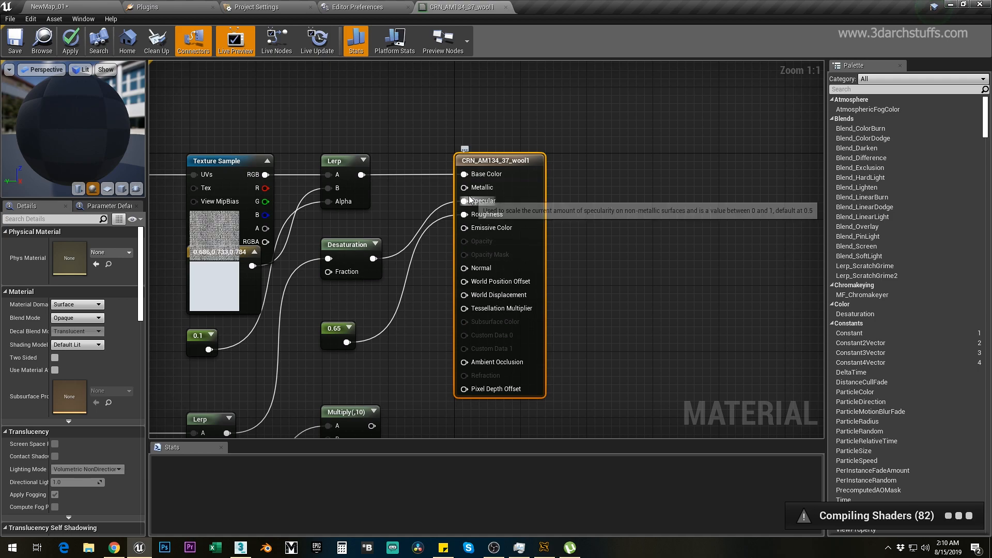
pyautogui.scroll(-15, 88, 398)
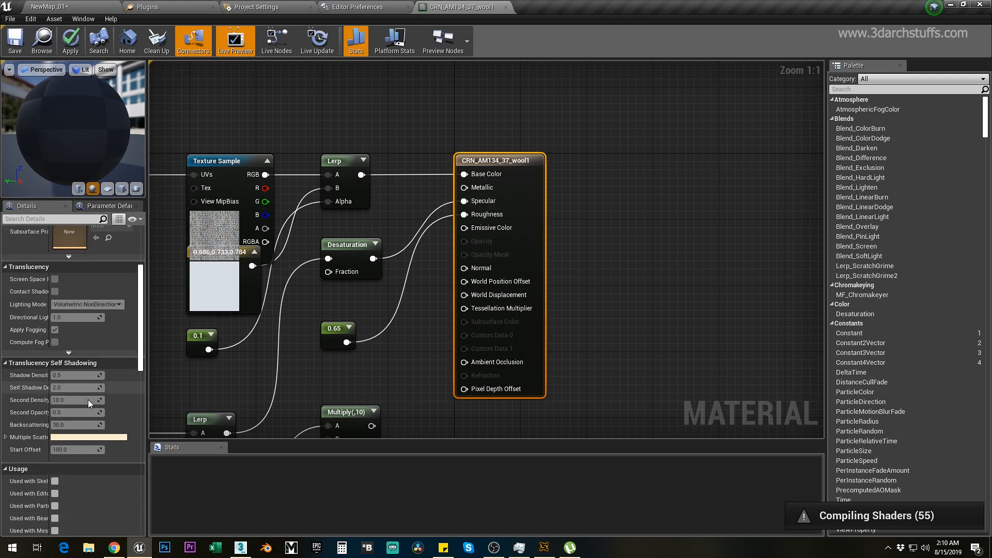
pyautogui.scroll(-10, 79, 410)
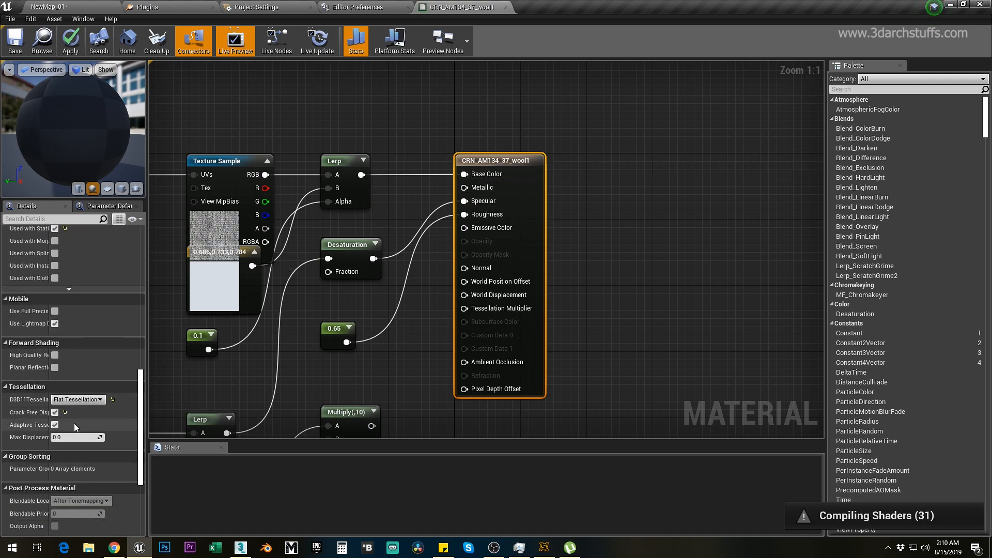
pyautogui.click(64, 412)
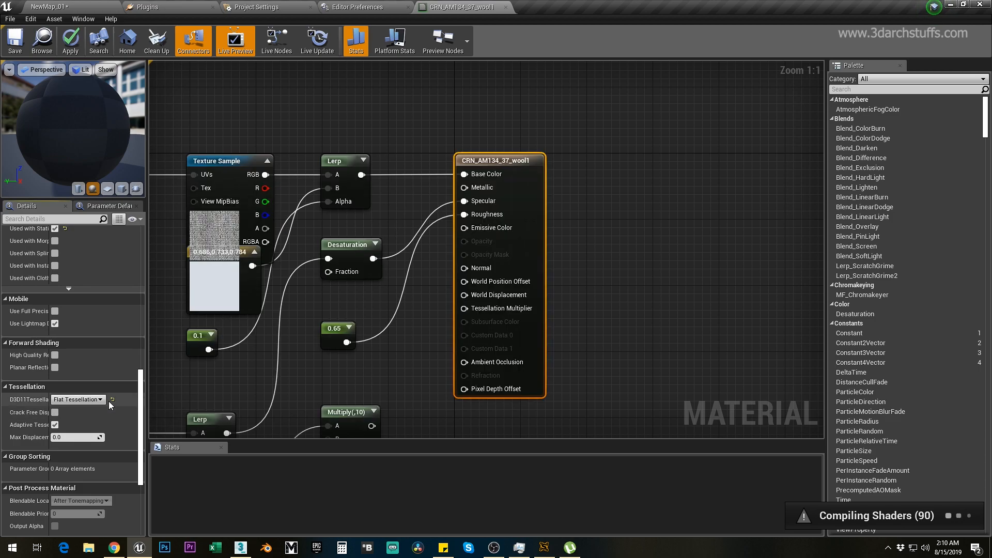
pyautogui.click(112, 399)
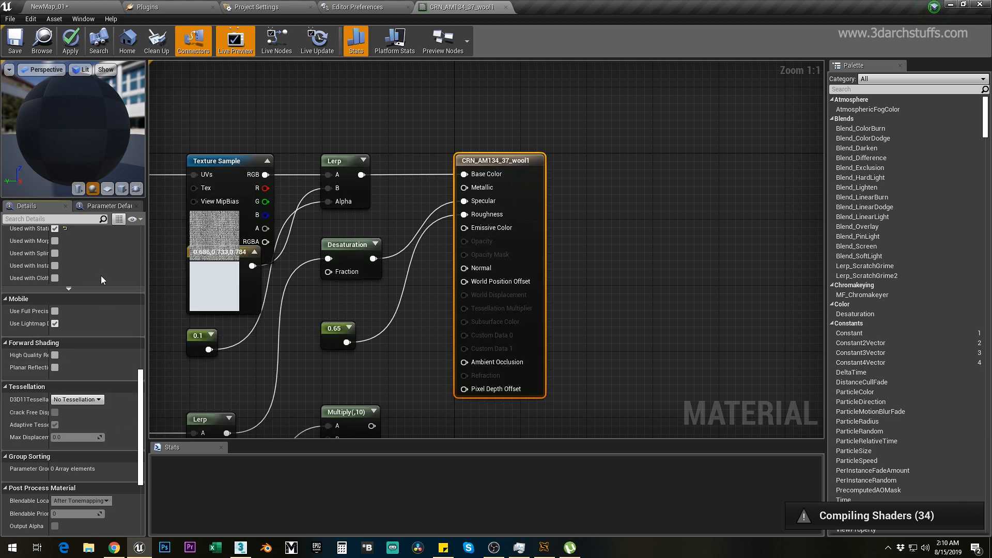
pyautogui.click(76, 39)
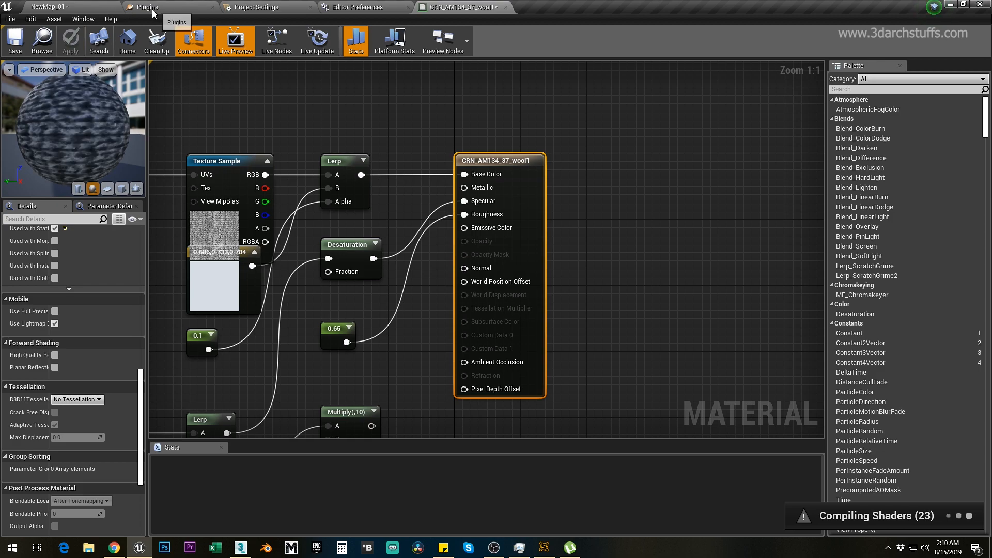
# Return to the NewMap_01 level and check the wool and baskets in Lighting Only view.
pyautogui.click(100, 7)
pyautogui.keyDown('alt'); pyautogui.moveTo(527, 262); pyautogui.dragTo(439, 253); pyautogui.keyUp('alt')
pyautogui.keyDown('alt'); pyautogui.moveTo(526, 262); pyautogui.dragTo(609, 263, button='right'); pyautogui.keyUp('alt')
pyautogui.keyDown('alt'); pyautogui.moveTo(586, 228); pyautogui.dragTo(491, 228, button='right'); pyautogui.keyUp('alt')
pyautogui.keyDown('alt'); pyautogui.moveTo(586, 228); pyautogui.dragTo(638, 204); pyautogui.keyUp('alt')
pyautogui.hotkey('alt', '6')
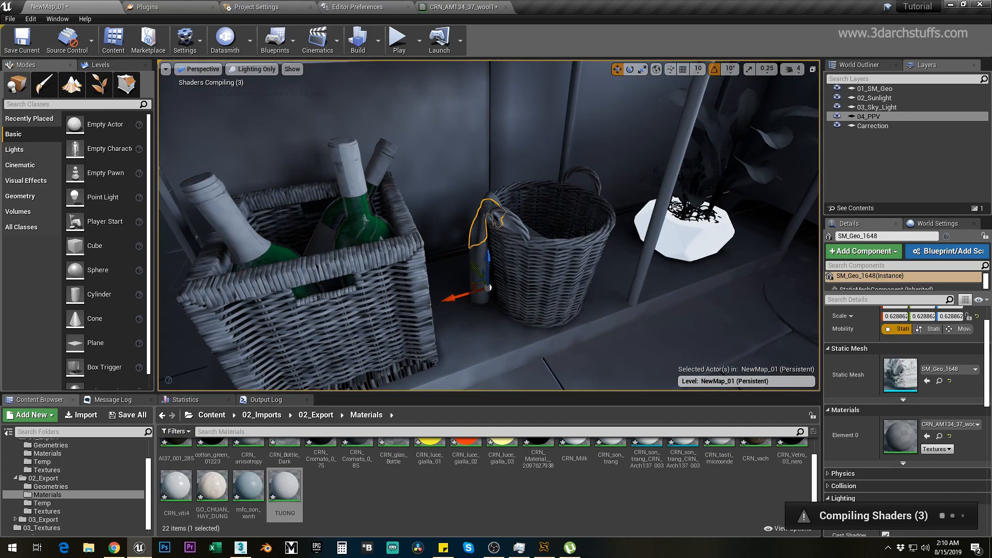
pyautogui.press('Escape')
pyautogui.keyDown('alt'); pyautogui.moveTo(586, 228); pyautogui.dragTo(574, 253); pyautogui.keyUp('alt')
pyautogui.keyDown('alt'); pyautogui.moveTo(599, 245); pyautogui.dragTo(496, 245, button='right'); pyautogui.keyUp('alt')
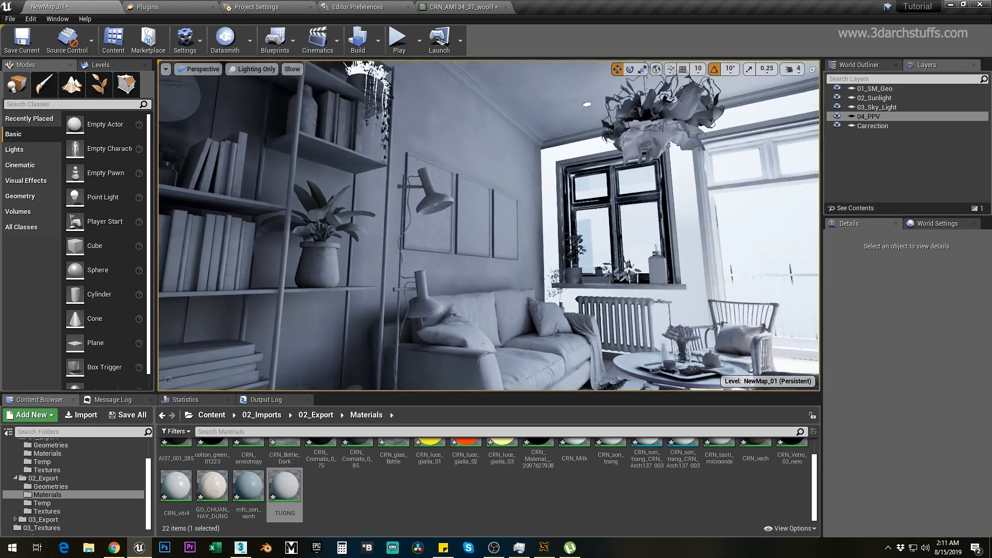
# Inspect the lighting on the window wall from inside the living room and from outside.
pyautogui.moveTo(580, 248); pyautogui.dragTo(558, 247, button='right')
pyautogui.moveTo(630, 248)
pyautogui.mouseDown(button='right')
pyautogui.moveTo(733, 243)
pyautogui.moveTo(621, 247)
pyautogui.mouseUp(button='right')
pyautogui.moveTo(488, 225); pyautogui.dragTo(506, 207, button='right')
pyautogui.click(521, 199)
pyautogui.press('Escape')
pyautogui.moveTo(530, 314); pyautogui.dragTo(441, 233, button='right')
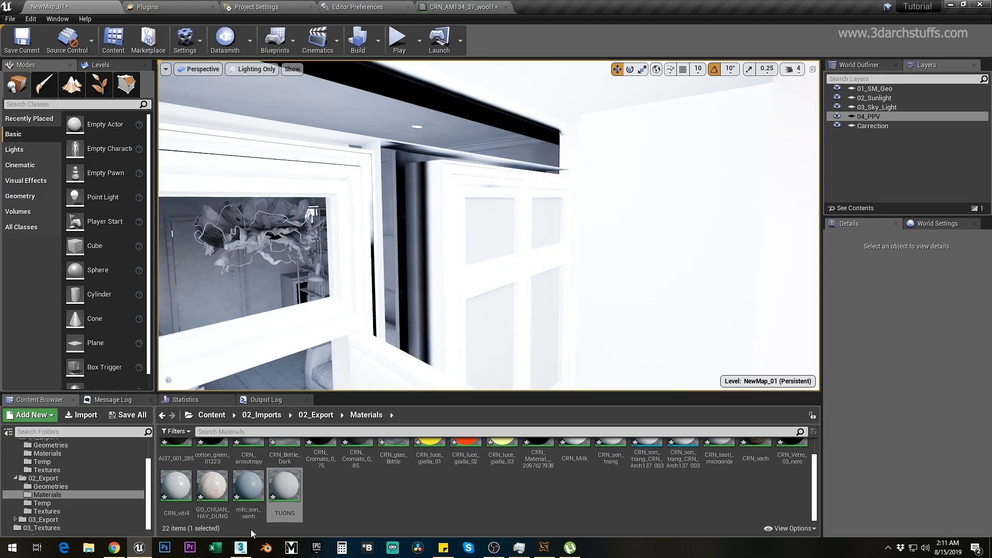
# Switch to 3ds Max, end the current isolation, and isolate the window wall SM_Corrected_53.
pyautogui.click(241, 547)
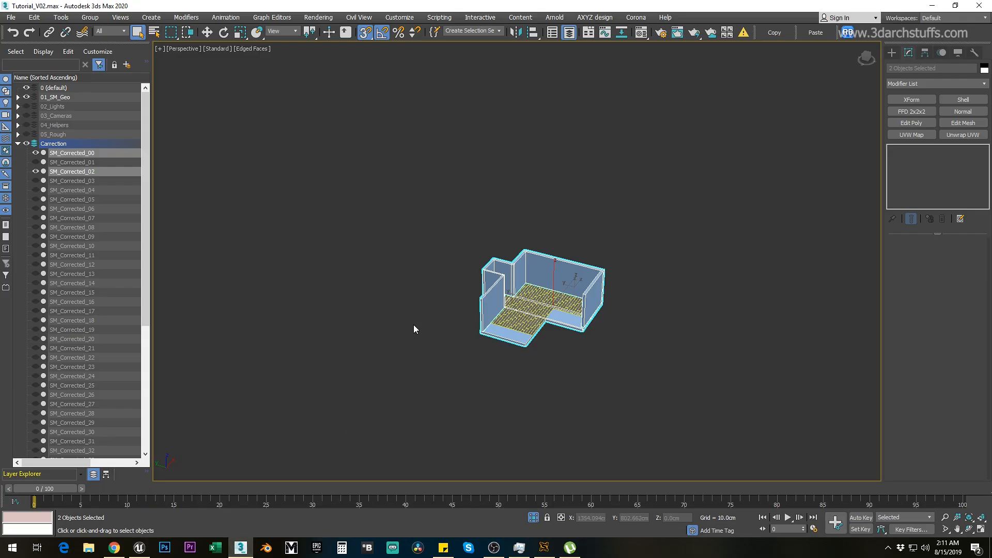
pyautogui.click(532, 517)
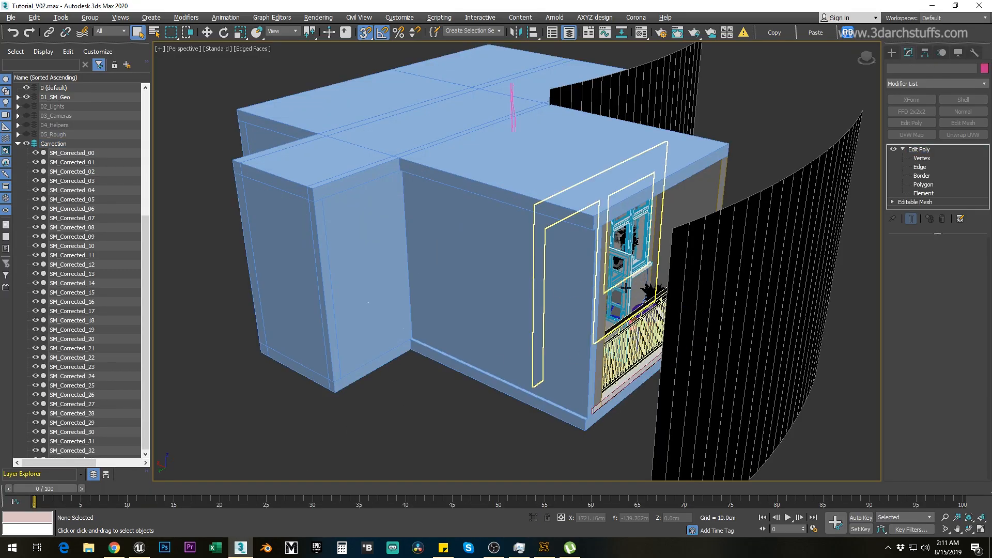
pyautogui.click(625, 287)
pyautogui.hotkey('alt', 'q')
# Inspect the normals of the polygon above the window opening through an Edit Mesh modifier, and remove that modifier.
pyautogui.click(904, 150)
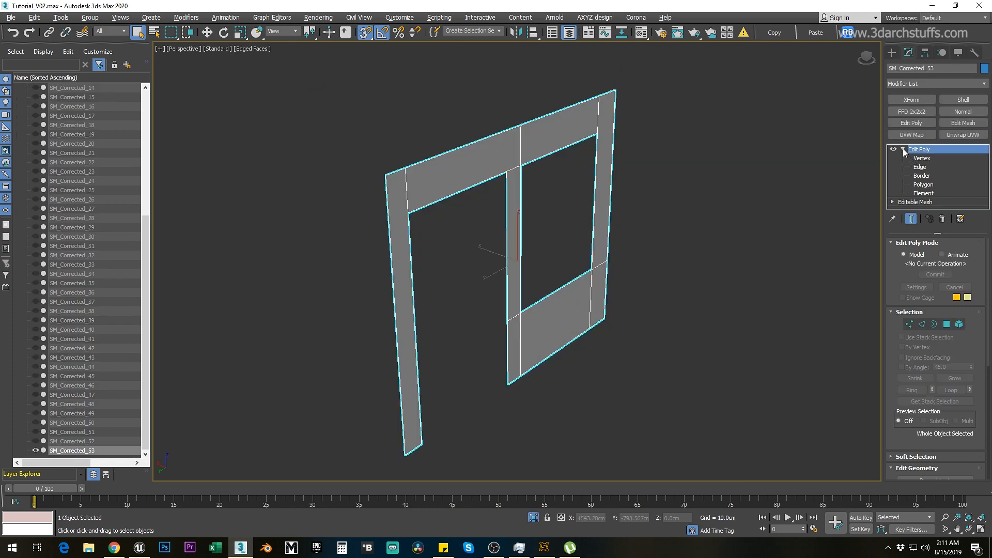
pyautogui.click(963, 123)
pyautogui.click(903, 150)
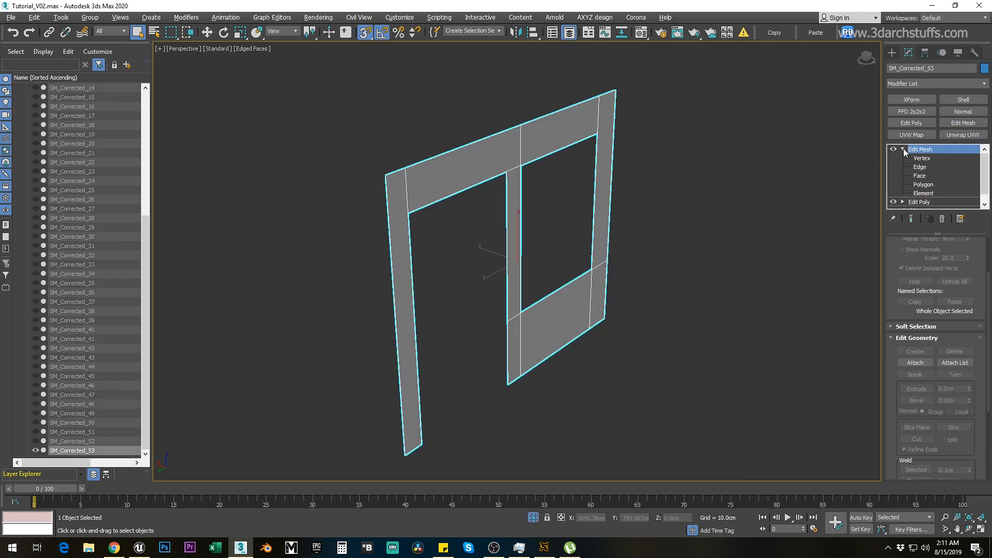
pyautogui.click(923, 185)
pyautogui.click(549, 137)
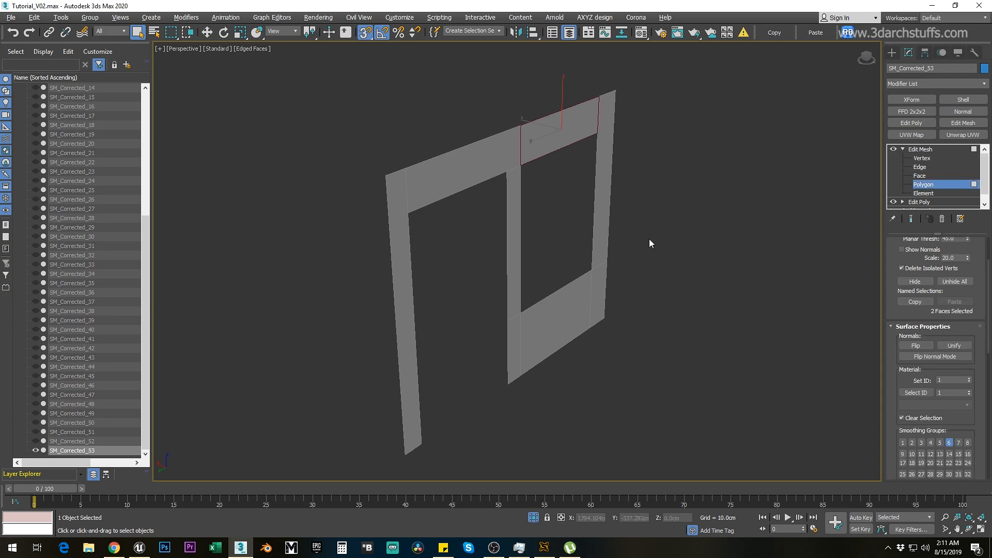
pyautogui.keyDown('alt'); pyautogui.moveTo(867, 296); pyautogui.dragTo(692, 284, button='middle'); pyautogui.keyUp('alt')
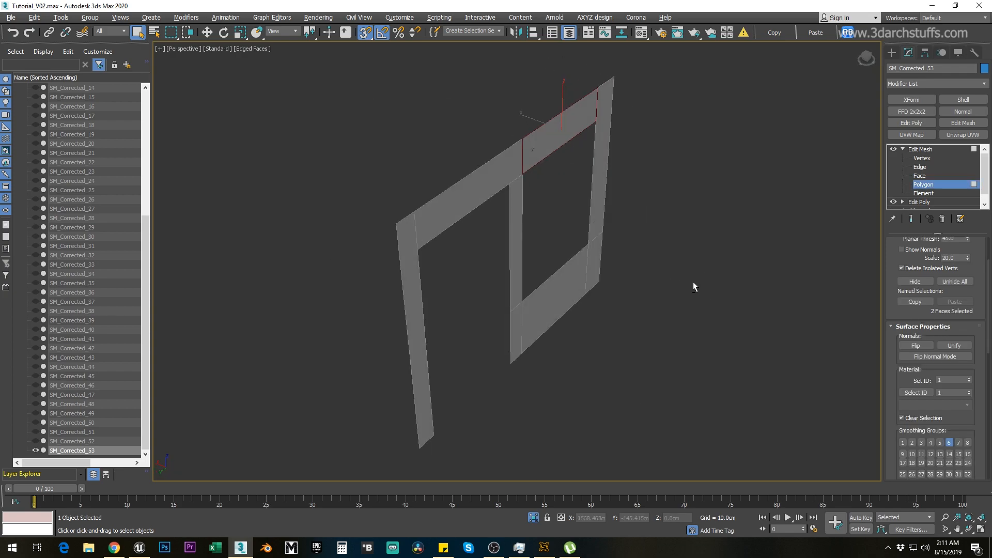
pyautogui.scroll(3, 888, 257)
pyautogui.click(902, 312)
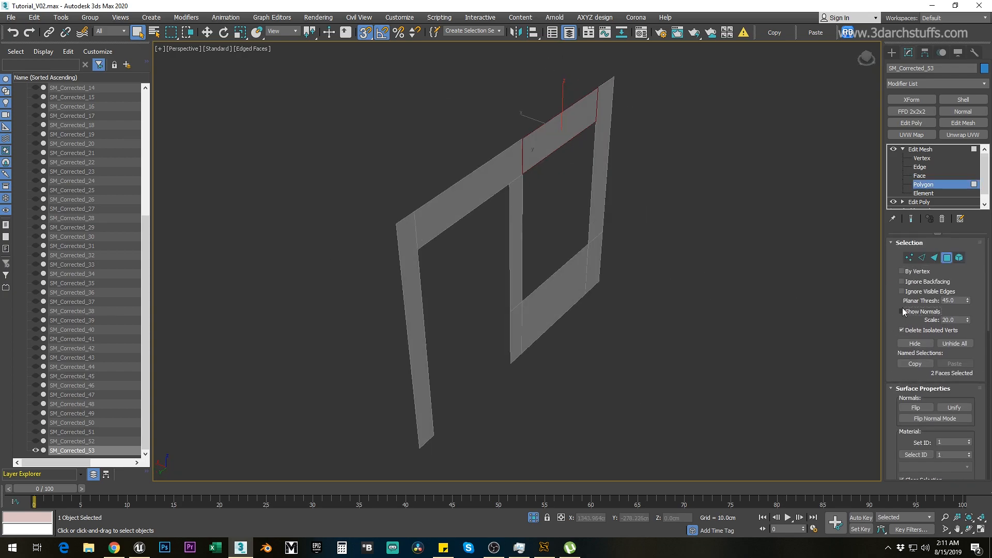
pyautogui.keyDown('alt'); pyautogui.moveTo(669, 301); pyautogui.dragTo(704, 211, button='middle'); pyautogui.keyUp('alt')
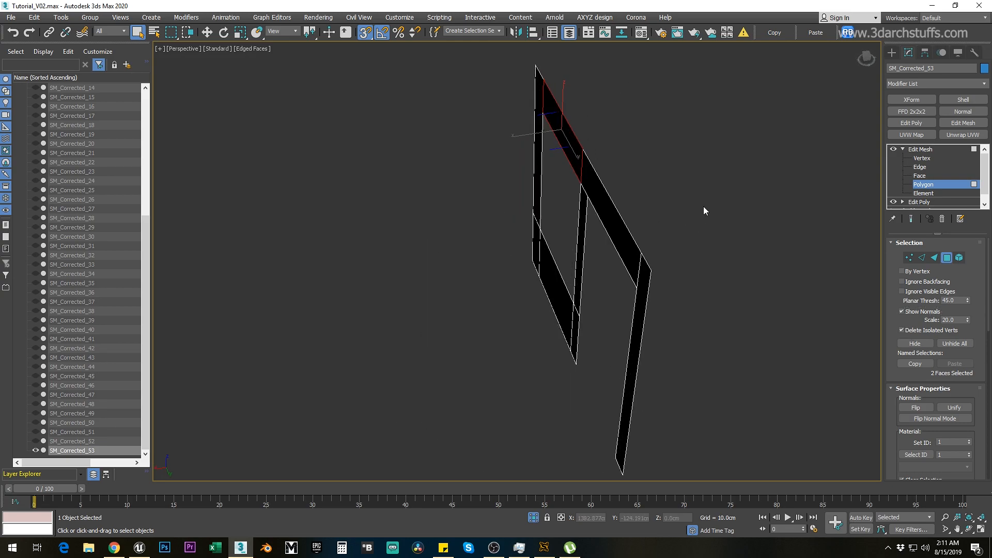
pyautogui.click(911, 149)
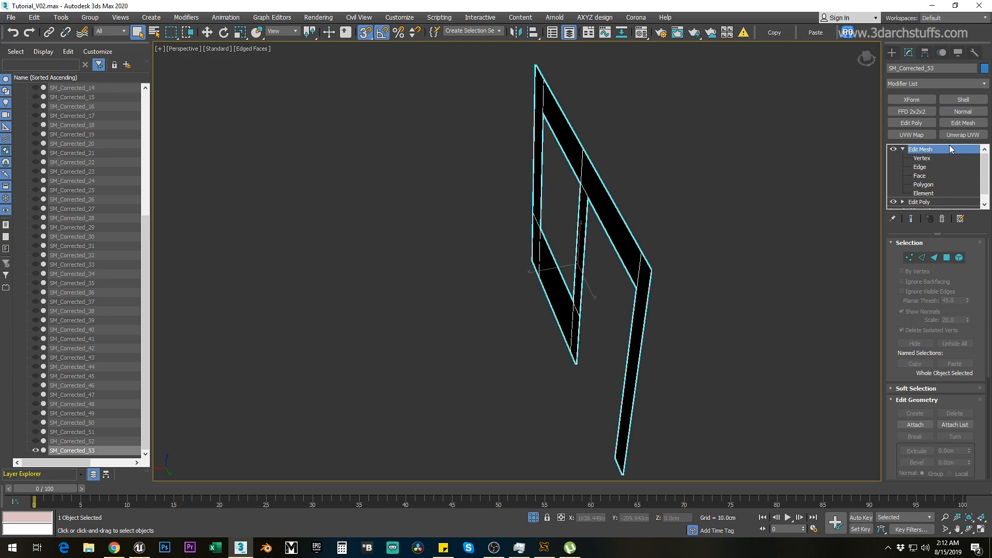
pyautogui.click(941, 220)
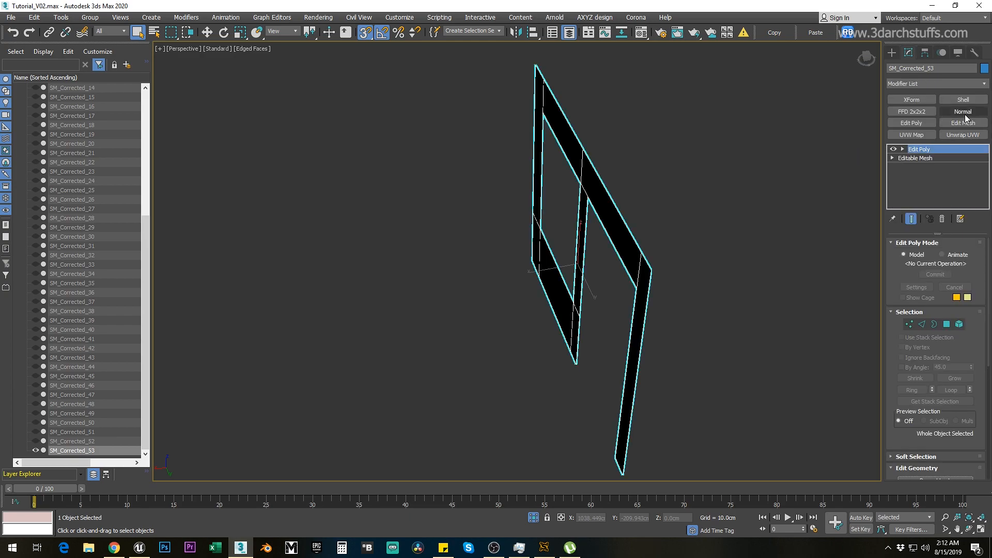
# Flip the window wall's normals with a Normal modifier and view its other side.
pyautogui.click(963, 112)
pyautogui.keyDown('alt'); pyautogui.moveTo(770, 217); pyautogui.dragTo(641, 222, button='middle'); pyautogui.keyUp('alt')
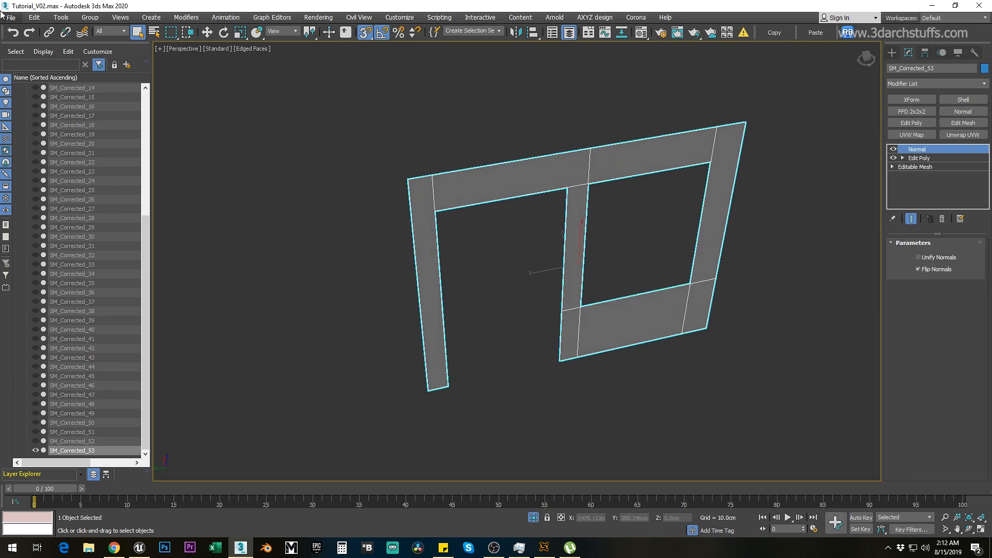
# Export the selected wall with the window and door openings as 04_Export.udatasmith, including only the selection and current frame.
pyautogui.click(15, 18)
pyautogui.moveTo(45, 169)
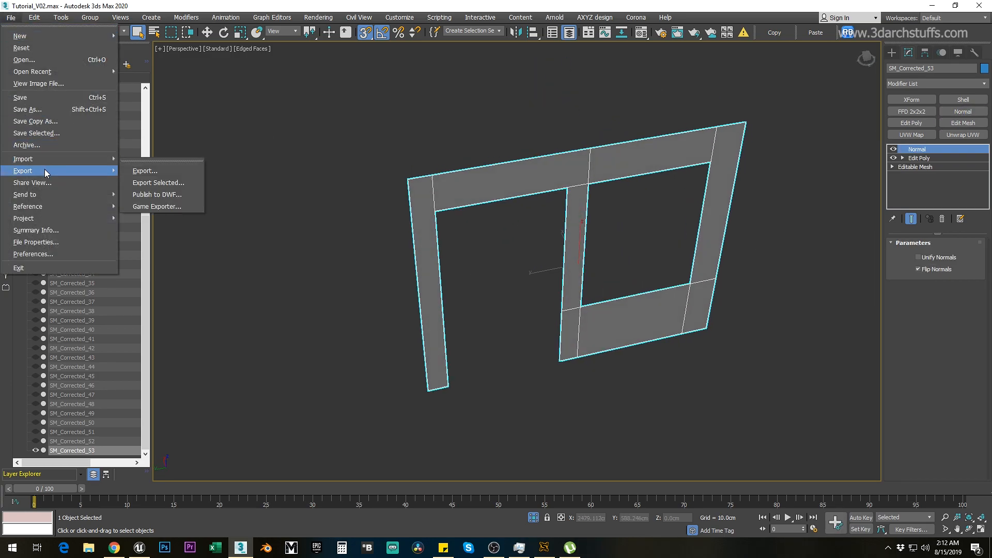
pyautogui.click(155, 183)
pyautogui.click(87, 118)
pyautogui.click(119, 509)
pyautogui.press('BackSpace')
pyautogui.write('4_Export.udatasmith')
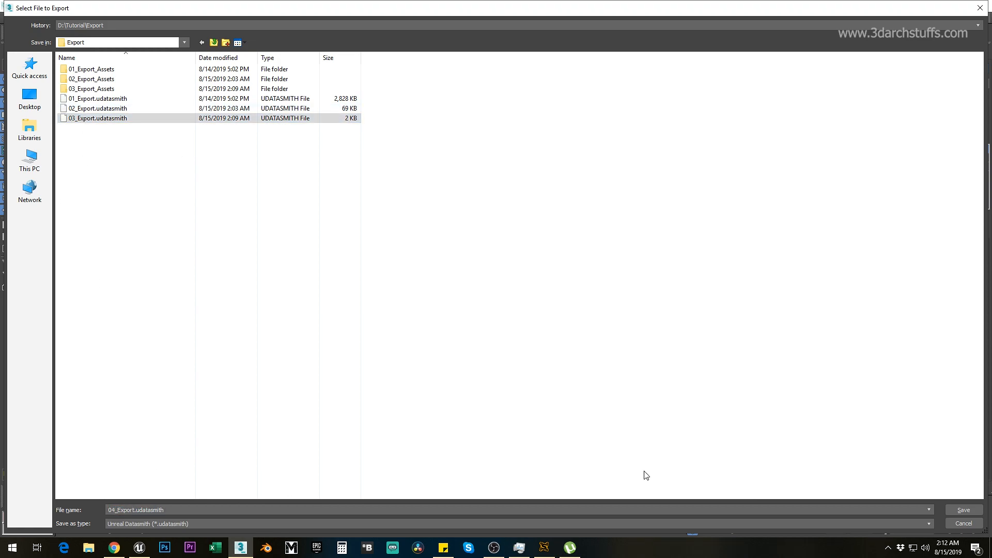
pyautogui.click(956, 505)
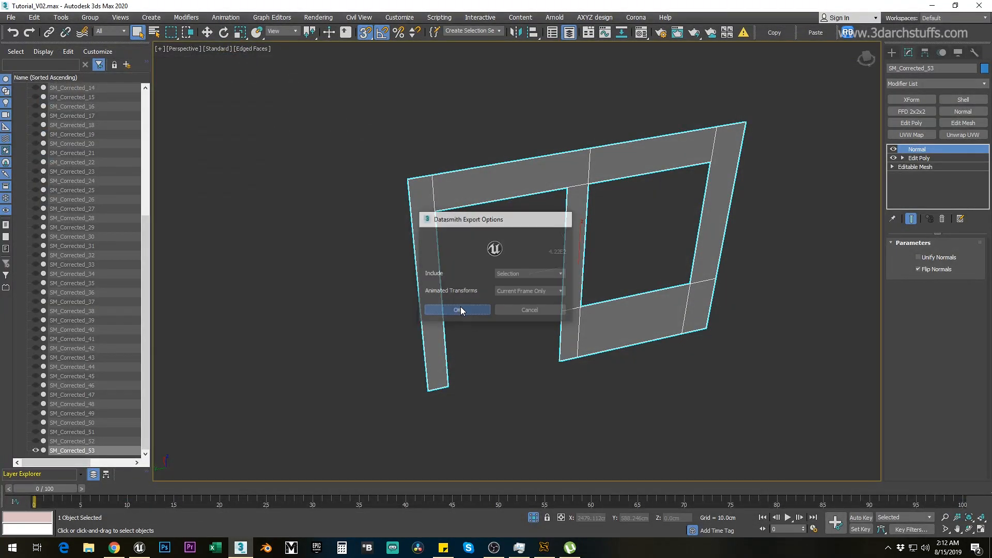
pyautogui.click(436, 310)
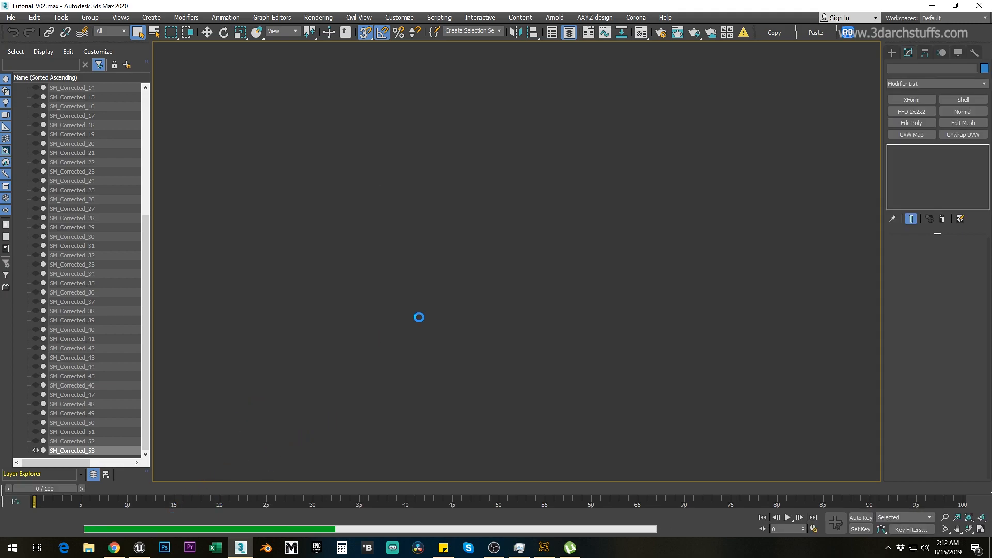
pyautogui.click(608, 189)
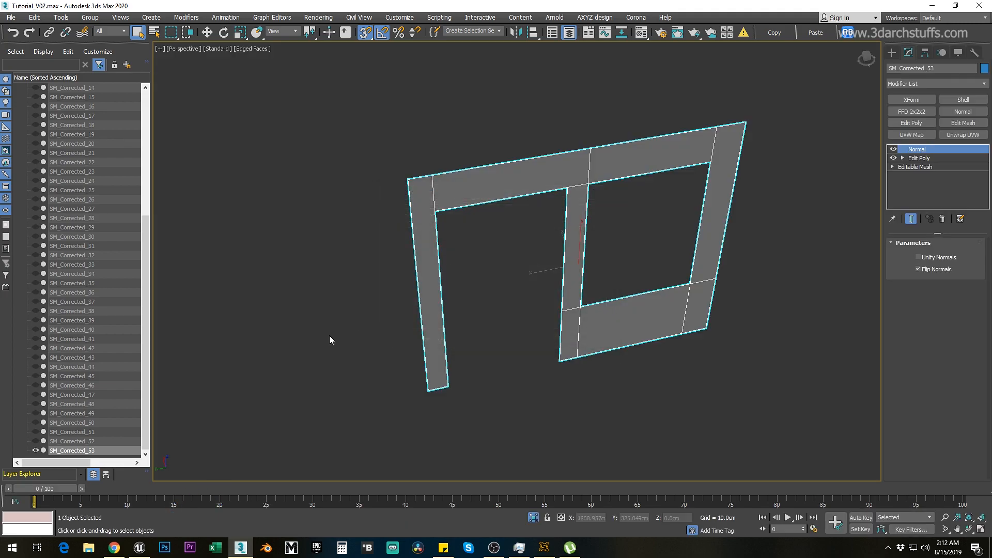
# Switch to Unreal Editor and delete the old SM_Corrected_53 wall around the window and balcony door, despite its references.
pyautogui.click(139, 548)
pyautogui.press('w')
pyautogui.moveTo(478, 261); pyautogui.dragTo(523, 255, button='right')
pyautogui.press('a')
pyautogui.click(574, 174)
pyautogui.press('Escape')
pyautogui.moveTo(572, 169); pyautogui.dragTo(615, 172, button='right')
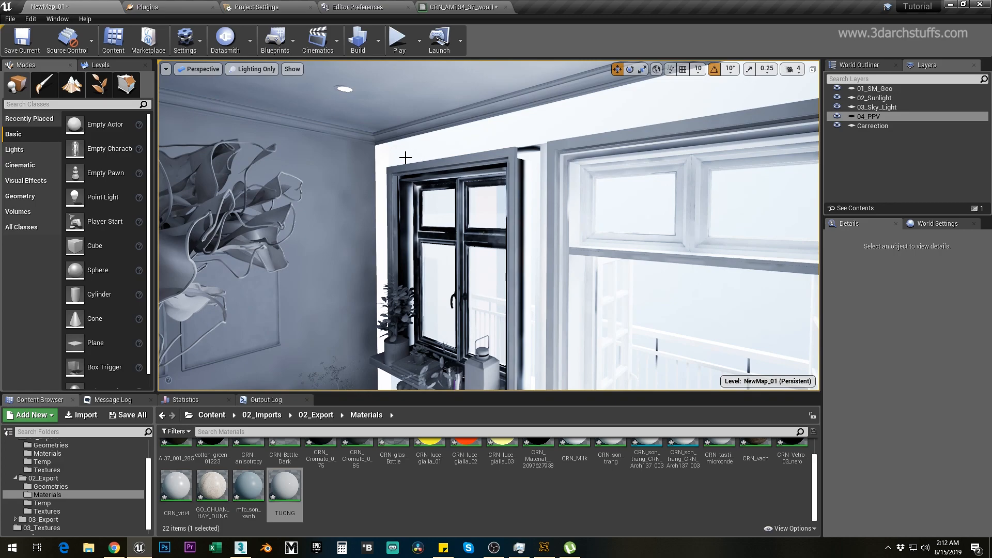
pyautogui.click(434, 156)
pyautogui.keyDown('alt'); pyautogui.moveTo(508, 225); pyautogui.dragTo(548, 217); pyautogui.keyUp('alt')
pyautogui.keyDown('alt'); pyautogui.moveTo(598, 193); pyautogui.dragTo(754, 201); pyautogui.keyUp('alt')
pyautogui.hotkey('alt', 'q')
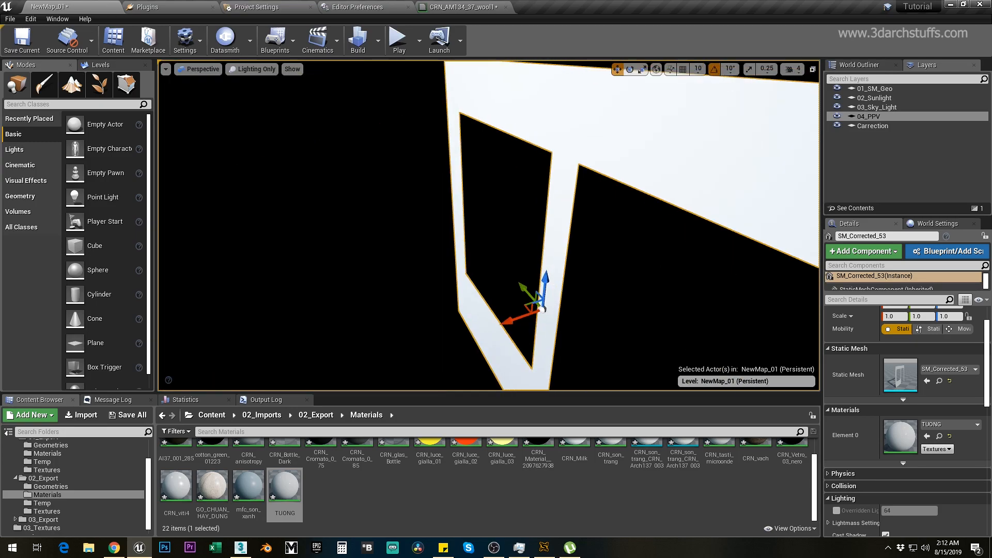
pyautogui.hotkey('ctrl', 'h')
pyautogui.keyDown('alt'); pyautogui.moveTo(648, 222); pyautogui.dragTo(451, 250); pyautogui.keyUp('alt')
pyautogui.press('Delete')
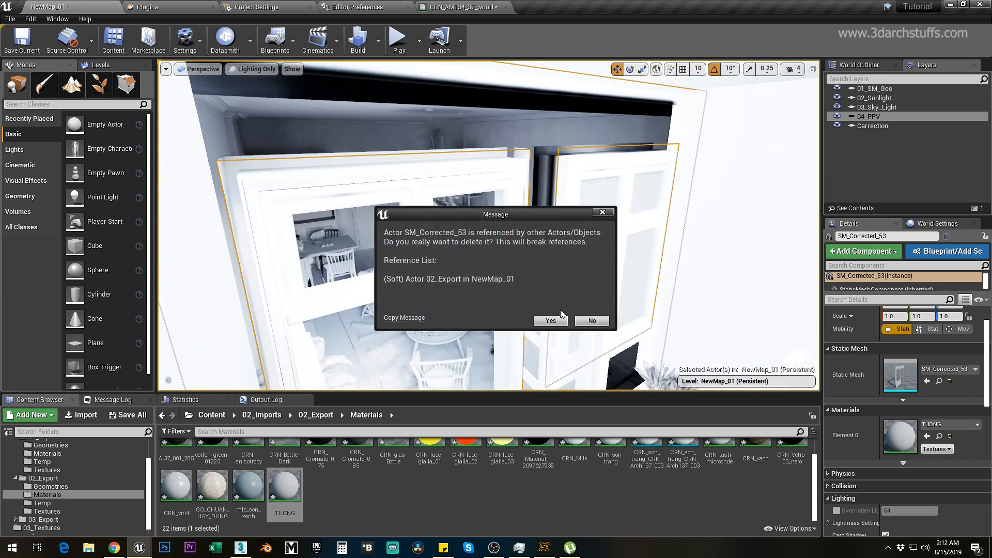
pyautogui.click(557, 316)
# Import the 04_Export Datasmith file into the 02_Imports content folder with the default import options.
pyautogui.moveTo(588, 225); pyautogui.dragTo(564, 222, button='right')
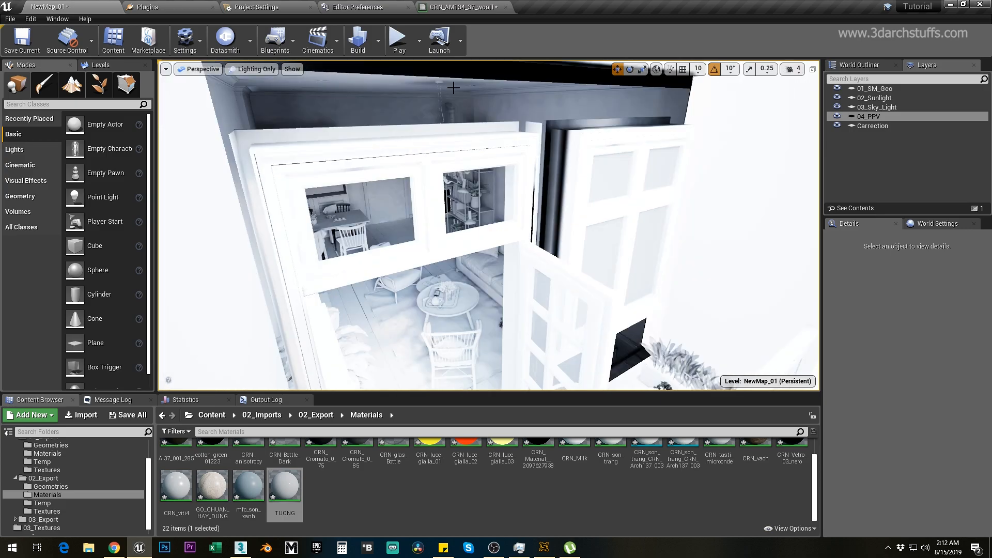
pyautogui.click(223, 38)
pyautogui.doubleClick(165, 135)
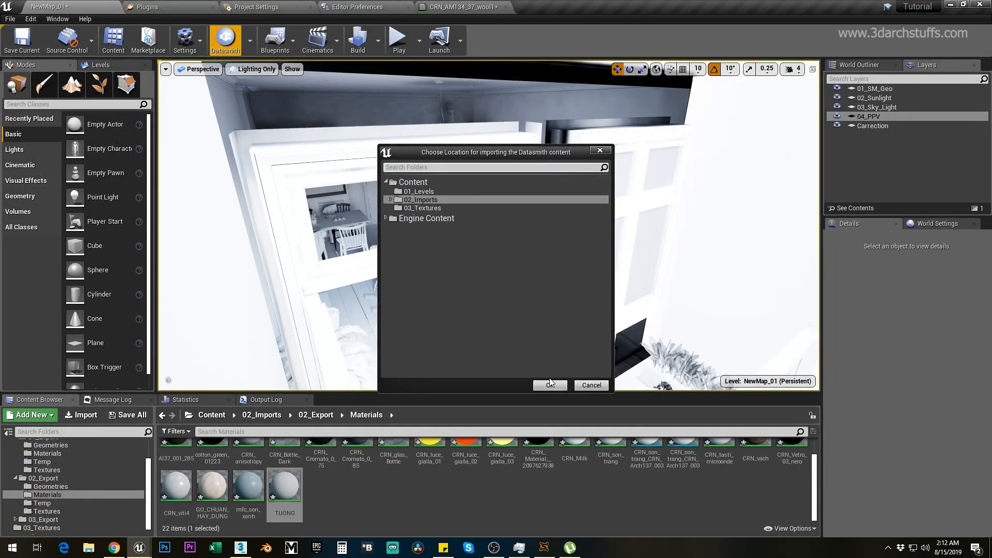
pyautogui.click(550, 384)
pyautogui.click(568, 363)
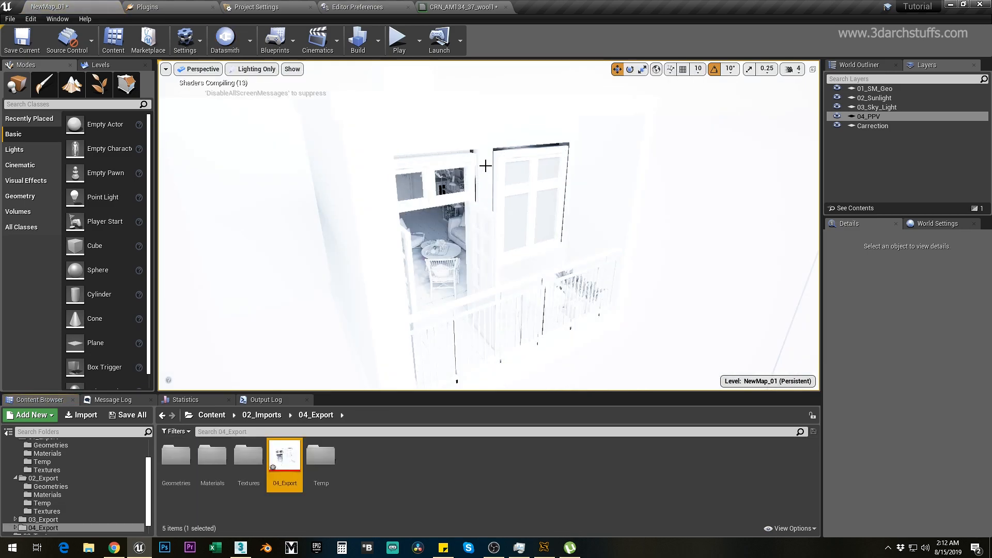
# Examine the reimported window wall from outside and inside the living room.
pyautogui.click(580, 215)
pyautogui.keyDown('alt'); pyautogui.moveTo(580, 215); pyautogui.dragTo(545, 184); pyautogui.keyUp('alt')
pyautogui.press('Escape')
pyautogui.moveTo(545, 184); pyautogui.dragTo(488, 171, button='right')
pyautogui.press('w')
pyautogui.press('s')
pyautogui.press('w')
pyautogui.click(547, 160)
pyautogui.press('w')
pyautogui.scroll(-5, 494, 166)
pyautogui.press('w')
pyautogui.click(503, 181)
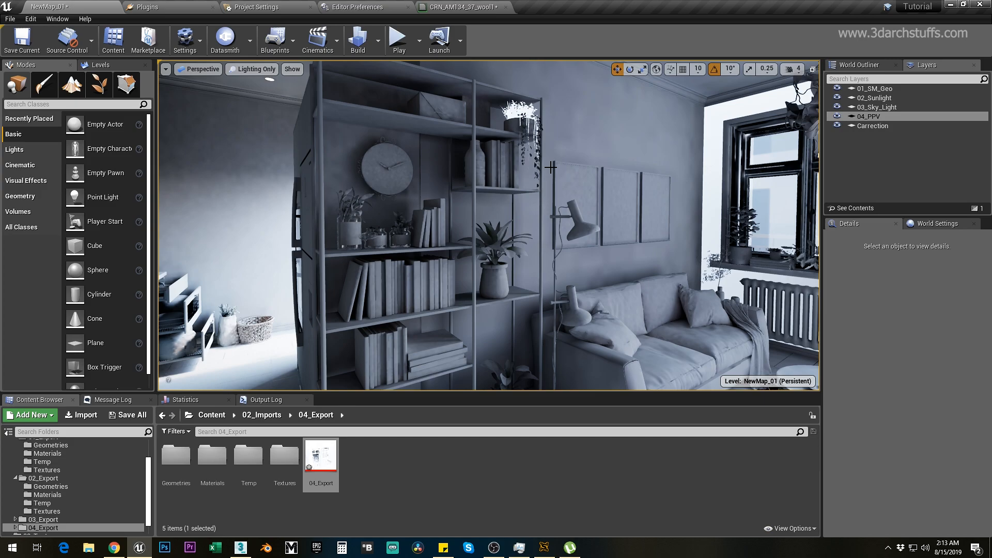
# Examine the kitchen, focusing on the microwave and oven and their surroundings.
pyautogui.moveTo(476, 188); pyautogui.dragTo(419, 217)
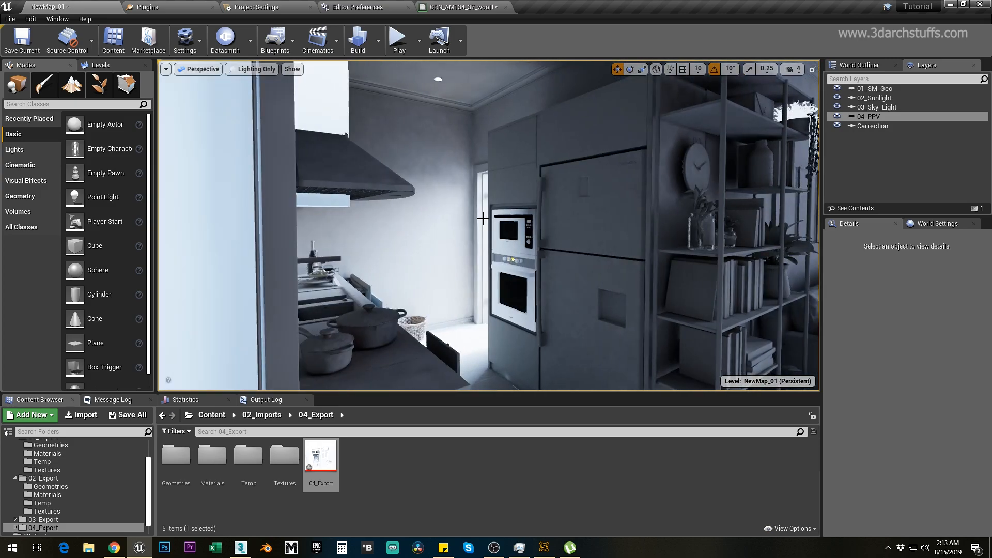
pyautogui.moveTo(482, 218); pyautogui.dragTo(478, 186)
pyautogui.moveTo(540, 230); pyautogui.dragTo(539, 225)
pyautogui.click(540, 235)
pyautogui.press('f')
pyautogui.keyDown('alt'); pyautogui.moveTo(573, 290); pyautogui.dragTo(625, 274); pyautogui.keyUp('alt')
pyautogui.scroll(-3, 573, 290)
pyautogui.scroll(-4, 573, 290)
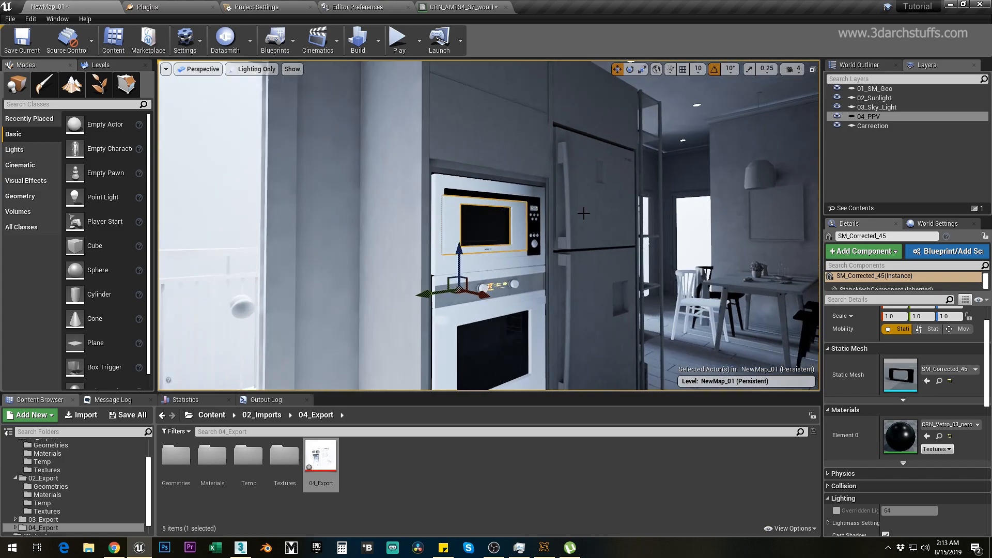
pyautogui.keyDown('alt'); pyautogui.moveTo(573, 290); pyautogui.dragTo(583, 206, button='middle'); pyautogui.keyUp('alt')
pyautogui.keyDown('alt'); pyautogui.moveTo(574, 290); pyautogui.dragTo(650, 264); pyautogui.keyUp('alt')
pyautogui.press('Escape')
pyautogui.keyDown('alt'); pyautogui.moveTo(620, 231); pyautogui.dragTo(535, 237); pyautogui.keyUp('alt')
# Save the NewMap_01 level, and switch to 3ds Max to save the Tutorial_V02.max scene.
pyautogui.hotkey('ctrl', 's')
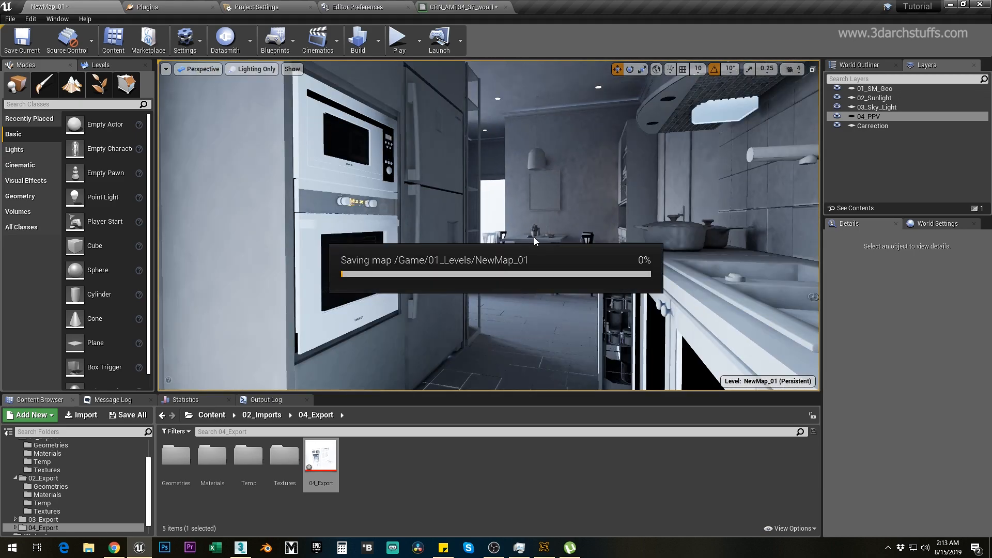
pyautogui.click(241, 547)
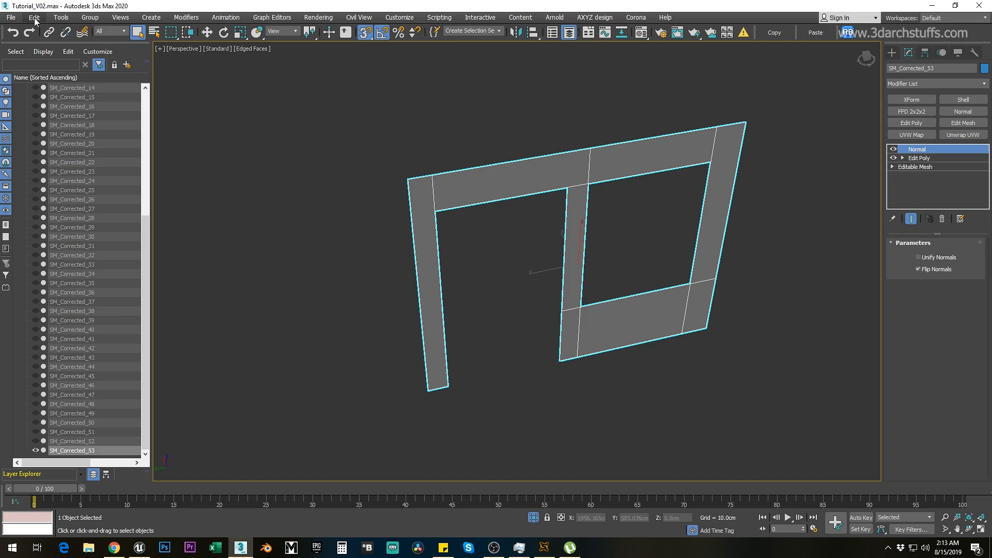
pyautogui.click(12, 19)
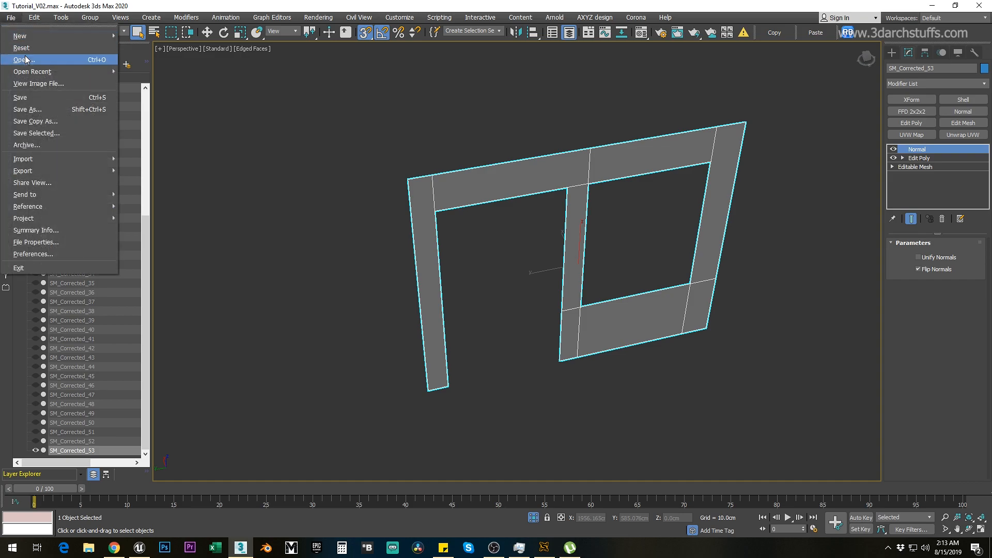
pyautogui.click(29, 97)
# Switch back to Unreal Editor and build the level's lighting.
pyautogui.click(139, 547)
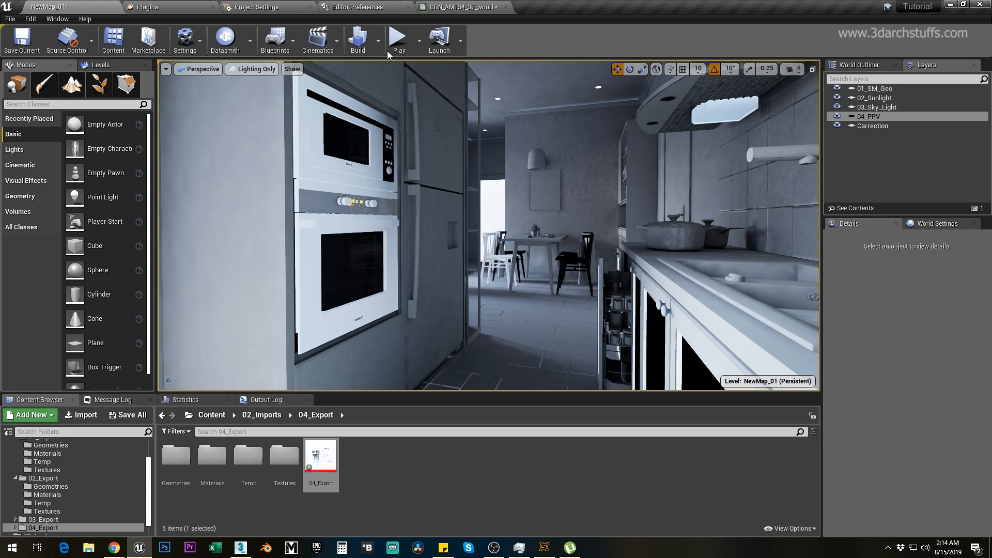
pyautogui.click(368, 49)
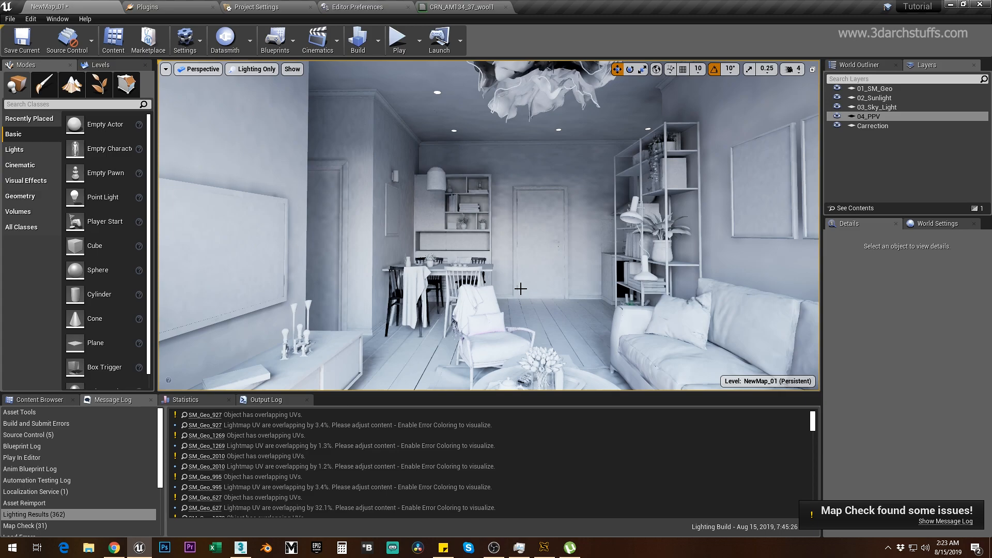
# Examine the baked lighting across the living room, especially around the window and balcony door frames.
pyautogui.scroll(4, 520, 289)
pyautogui.moveTo(516, 276); pyautogui.dragTo(723, 252, button='right')
pyautogui.press('w')
pyautogui.press('w')
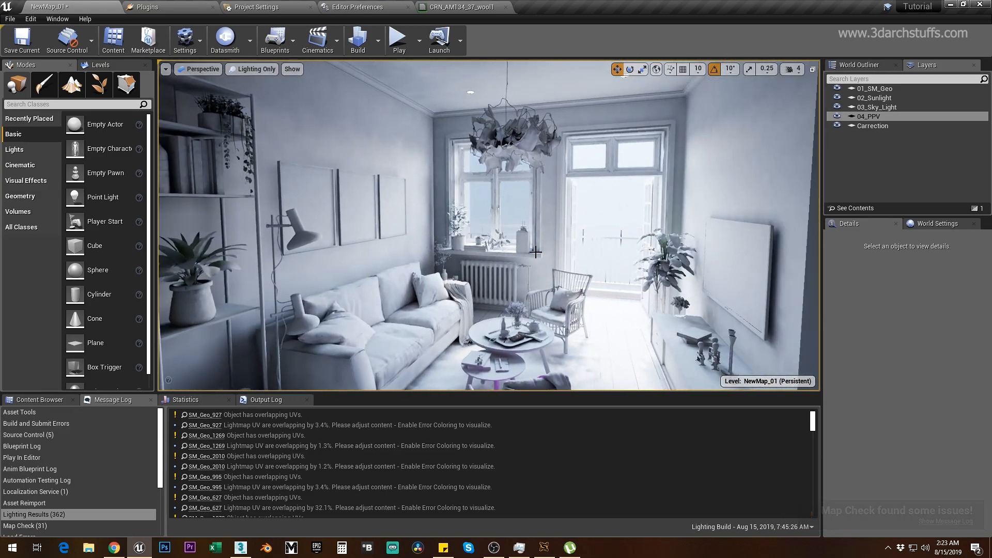
pyautogui.scroll(3, 536, 252)
pyautogui.moveTo(536, 253); pyautogui.dragTo(583, 201, button='right')
pyautogui.scroll(4, 536, 252)
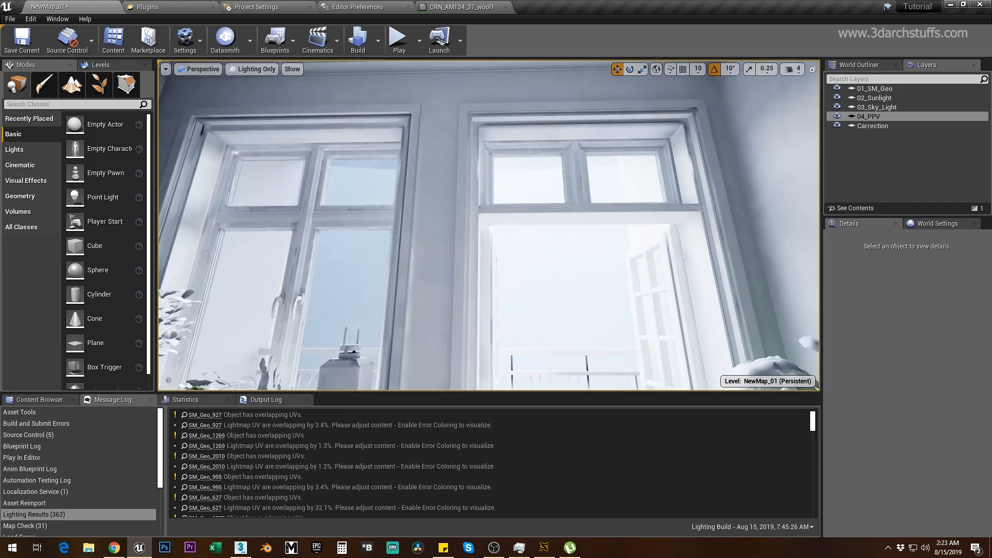
pyautogui.scroll(2, 531, 228)
pyautogui.rightClick(527, 228)
pyautogui.moveTo(460, 209); pyautogui.dragTo(454, 210, button='right')
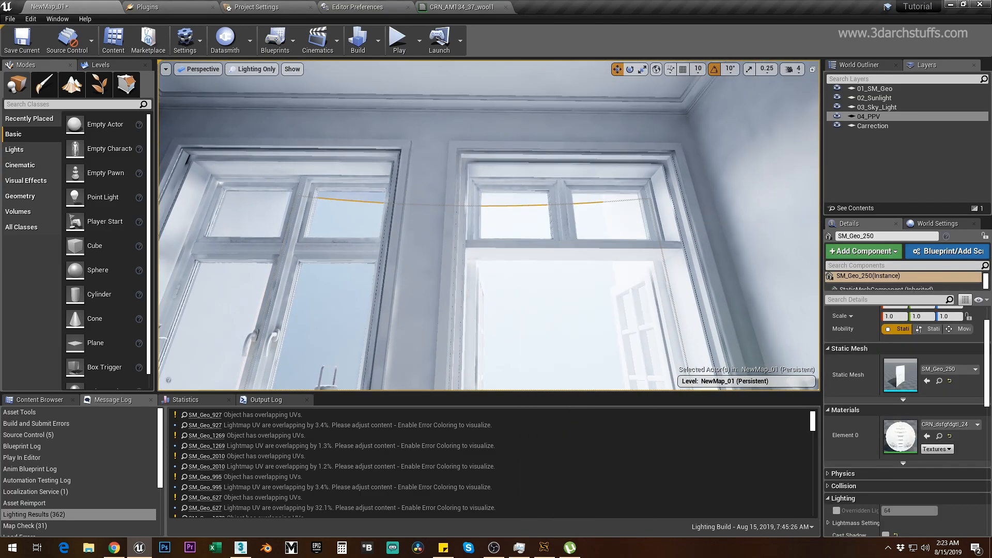
pyautogui.press('Escape')
pyautogui.moveTo(558, 221); pyautogui.dragTo(496, 209, button='right')
pyautogui.moveTo(324, 156); pyautogui.dragTo(248, 220, button='right')
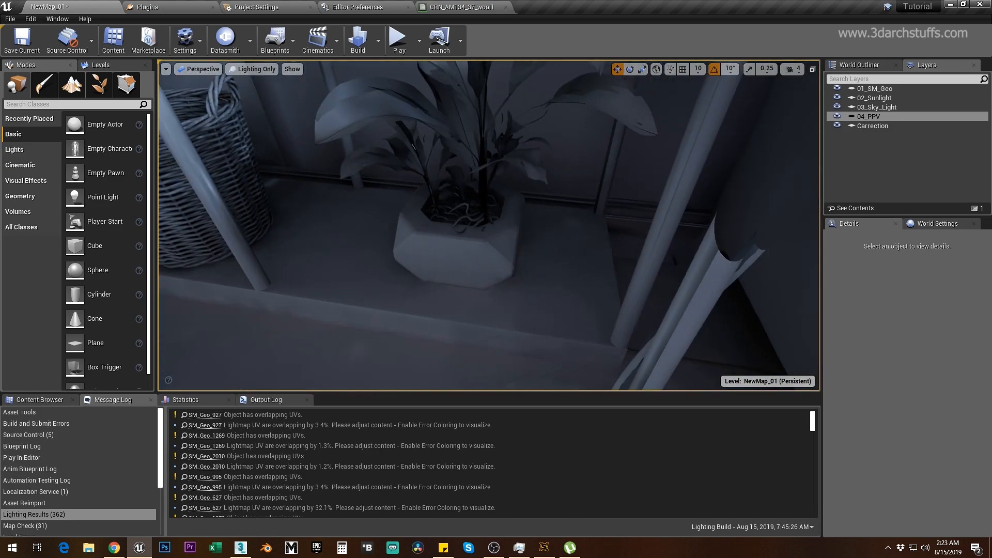
# Examine the baked lighting on the plant pot, coffee table items, kitchen floor tiles and living room furniture for artifacts.
pyautogui.click(448, 245)
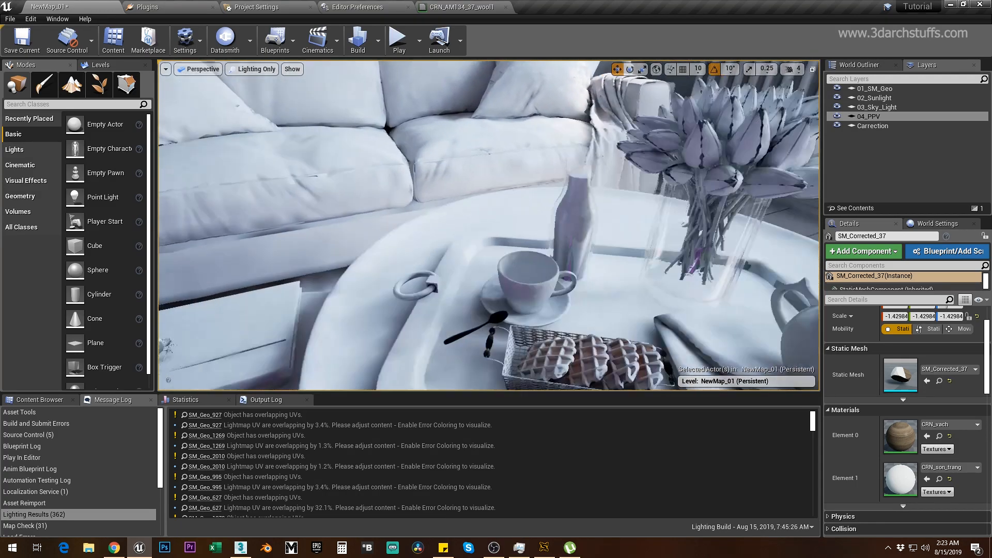
pyautogui.click(613, 225)
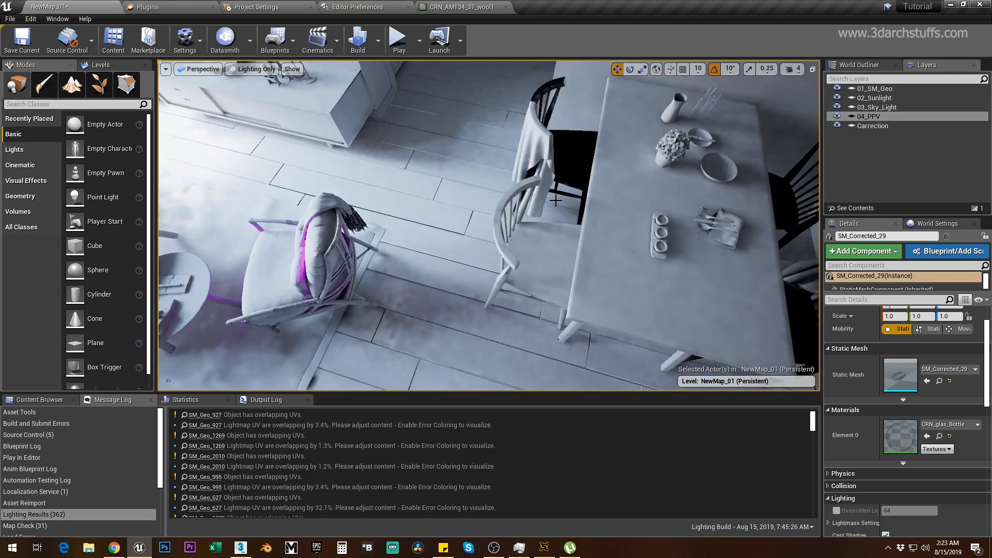
pyautogui.scroll(-5, 553, 194)
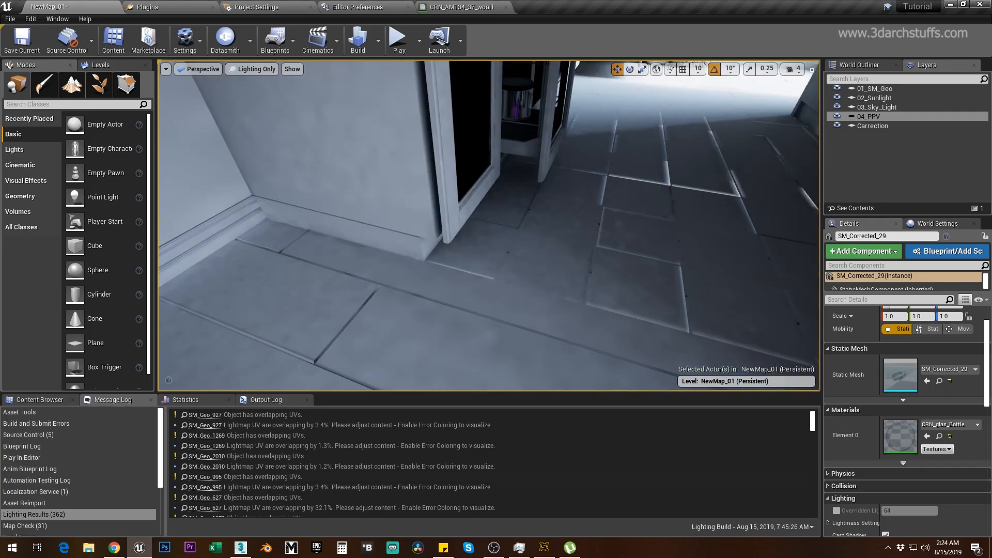
pyautogui.moveTo(553, 194); pyautogui.dragTo(615, 181, button='right')
pyautogui.scroll(5, 489, 226)
pyautogui.scroll(-5, 489, 225)
pyautogui.moveTo(553, 194); pyautogui.dragTo(560, 181, button='right')
pyautogui.click(510, 277)
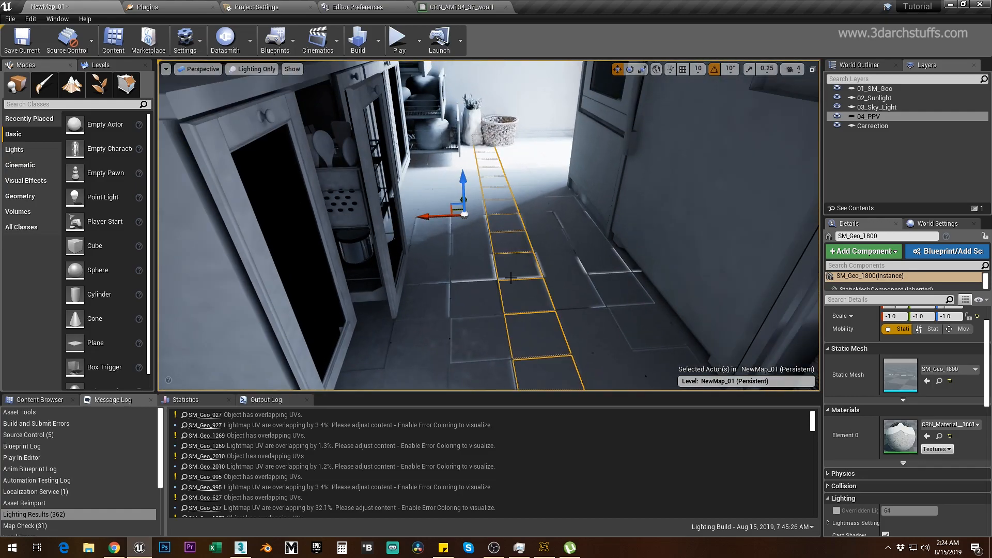
pyautogui.moveTo(552, 229); pyautogui.dragTo(554, 253, button='right')
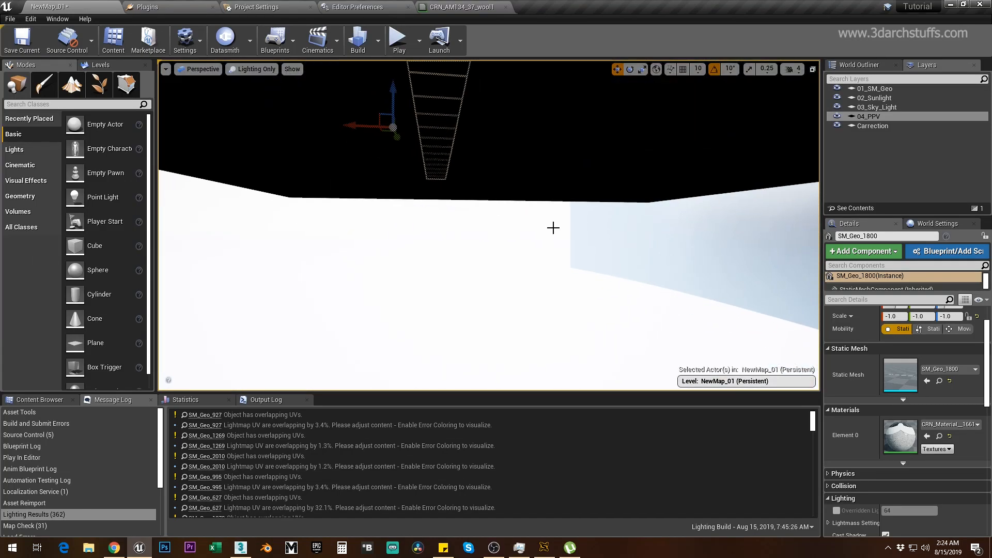
pyautogui.click(530, 213)
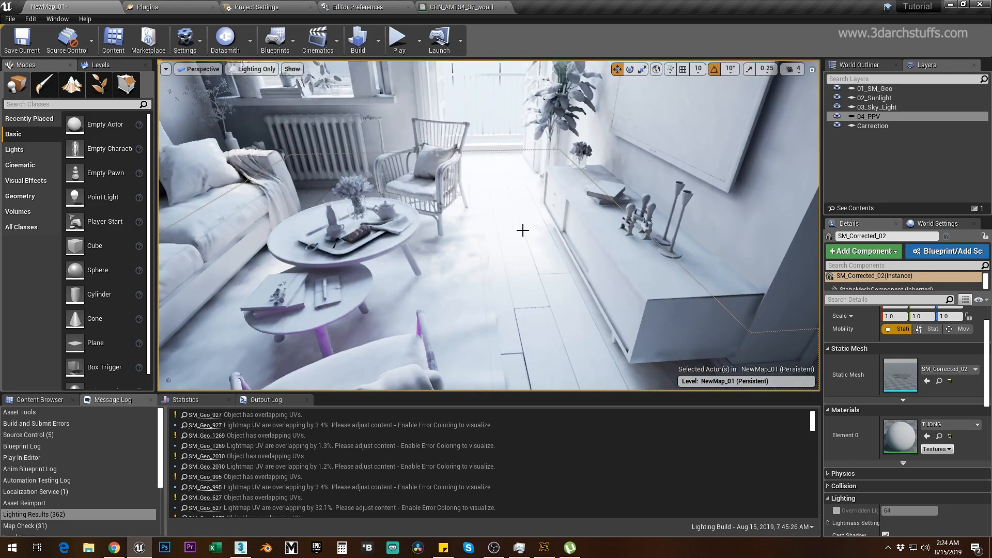
pyautogui.moveTo(522, 230)
pyautogui.mouseDown(button='right')
pyautogui.moveTo(465, 209)
pyautogui.moveTo(418, 228)
pyautogui.moveTo(372, 207)
pyautogui.moveTo(393, 199)
pyautogui.moveTo(403, 204)
pyautogui.moveTo(330, 212)
pyautogui.moveTo(540, 227)
pyautogui.mouseUp(button='right')
pyautogui.press('Escape')
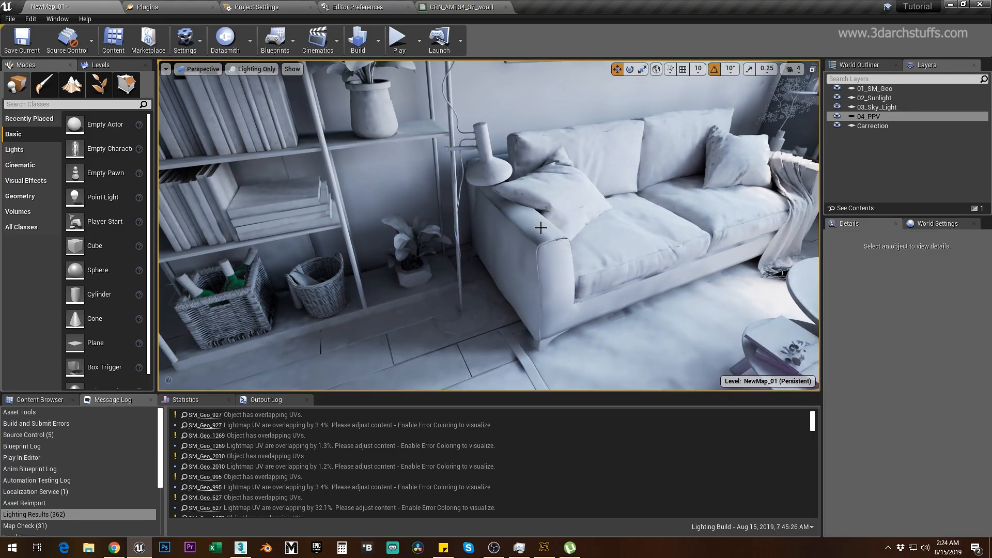
# Expand the viewport to full screen and examine the lighting on the window wall.
pyautogui.press('F11')
pyautogui.scroll(5, 487, 269)
pyautogui.scroll(-5, 531, 265)
pyautogui.moveTo(531, 265); pyautogui.dragTo(540, 484, button='right')
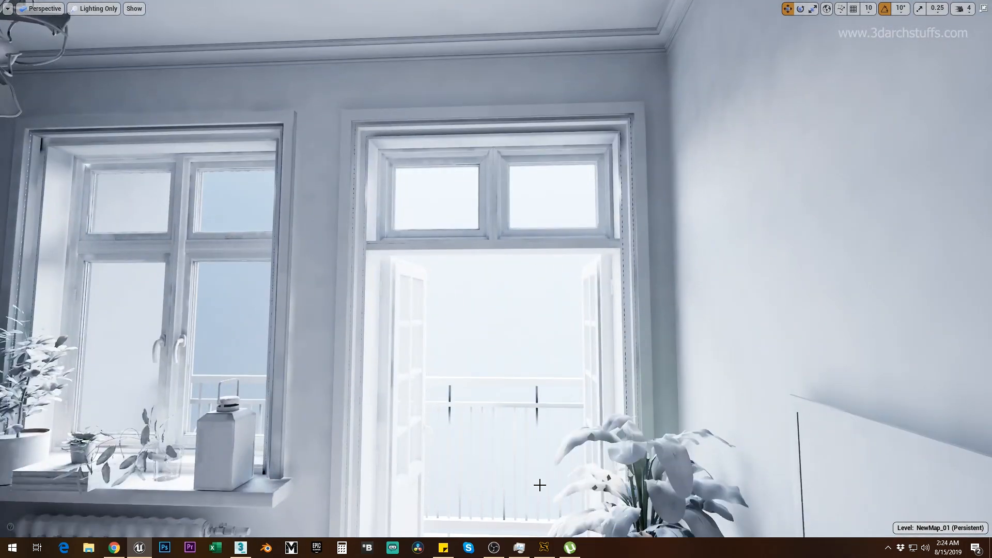
# Check the Lightmass build time in the Swarm Agent log.
pyautogui.click(543, 548)
pyautogui.click(12, 368)
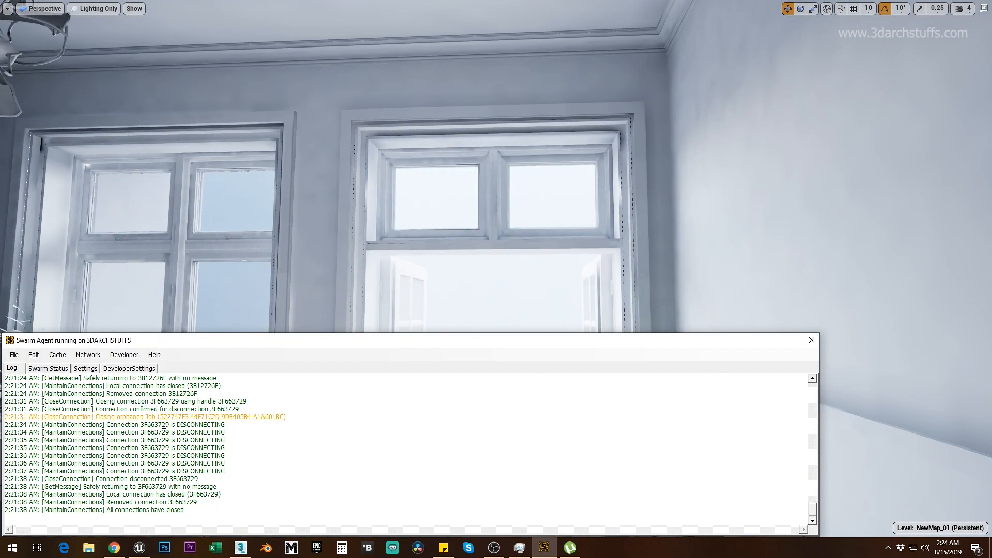
pyautogui.scroll(2, 290, 439)
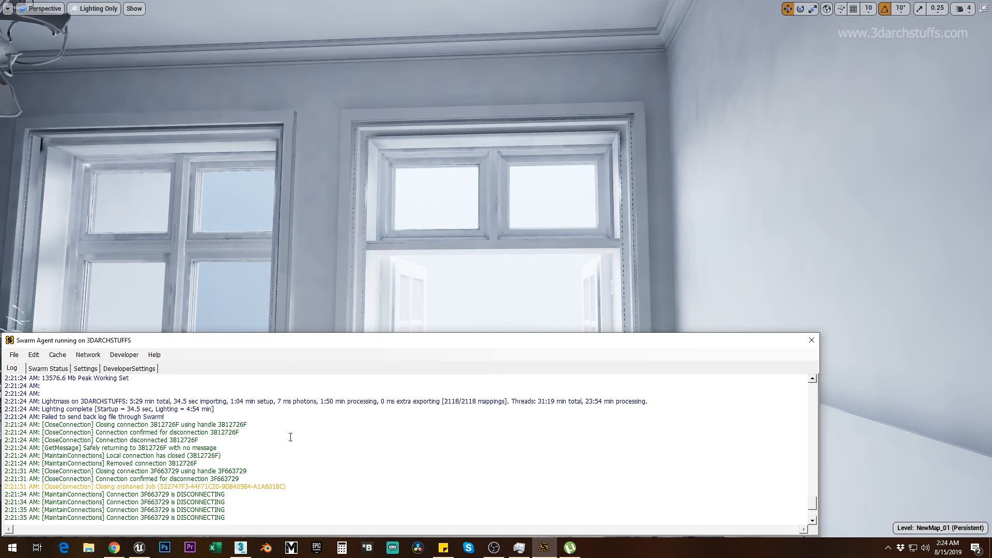
pyautogui.scroll(-2, 290, 436)
# Open the CRN_Smooth_Chrome material of the dark object on the coffee table tray and select its base color constant.
pyautogui.moveTo(352, 188); pyautogui.dragTo(464, 232, button='right')
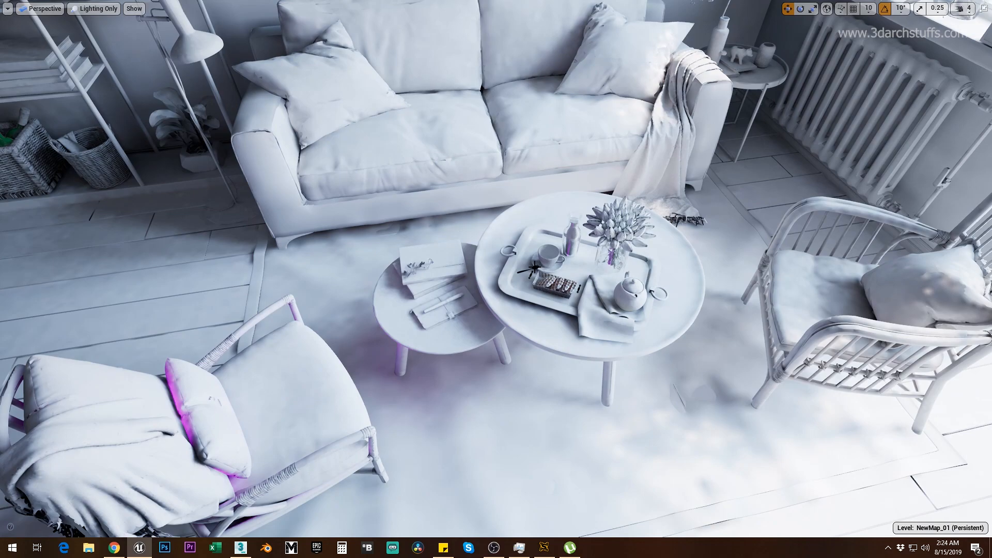
pyautogui.click(534, 267)
pyautogui.press('f')
pyautogui.keyDown('alt'); pyautogui.moveTo(562, 347); pyautogui.dragTo(677, 284); pyautogui.keyUp('alt')
pyautogui.moveTo(562, 346); pyautogui.dragTo(589, 323, button='right')
pyautogui.keyDown('alt'); pyautogui.moveTo(562, 347); pyautogui.dragTo(506, 328); pyautogui.keyUp('alt')
pyautogui.press('F11')
pyautogui.doubleClick(891, 435)
pyautogui.moveTo(472, 190); pyautogui.dragTo(598, 250, button='right')
pyautogui.moveTo(523, 261); pyautogui.dragTo(457, 217)
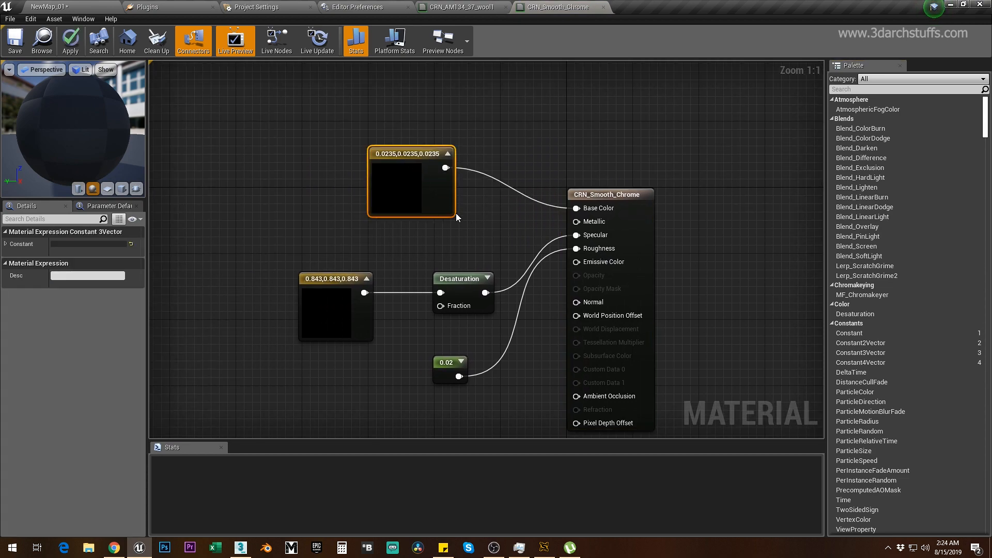
# Set the CRN_Smooth_Chrome material's base color constant to white (1,1,1) and apply the change to the material.
pyautogui.doubleClick(413, 191)
pyautogui.moveTo(569, 264); pyautogui.dragTo(566, 226)
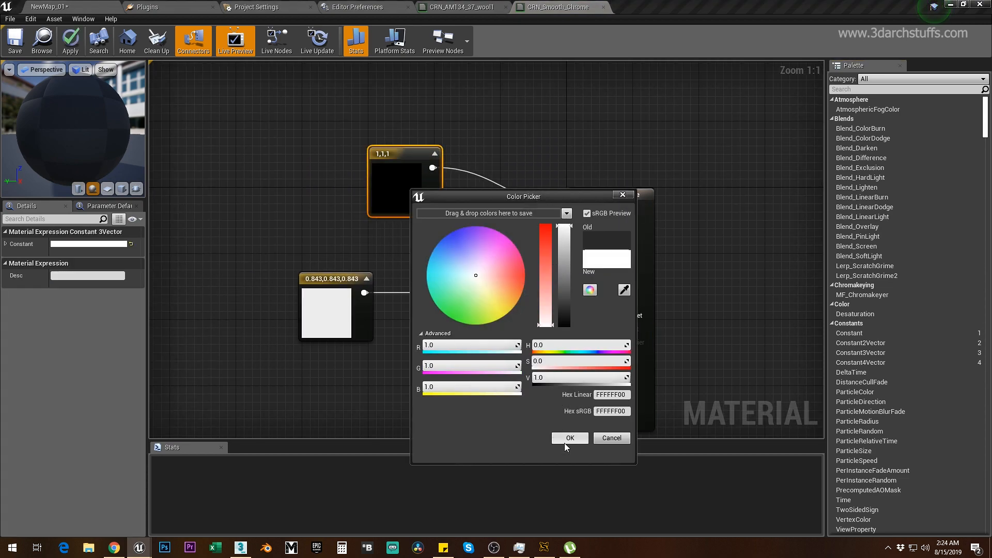
pyautogui.click(570, 438)
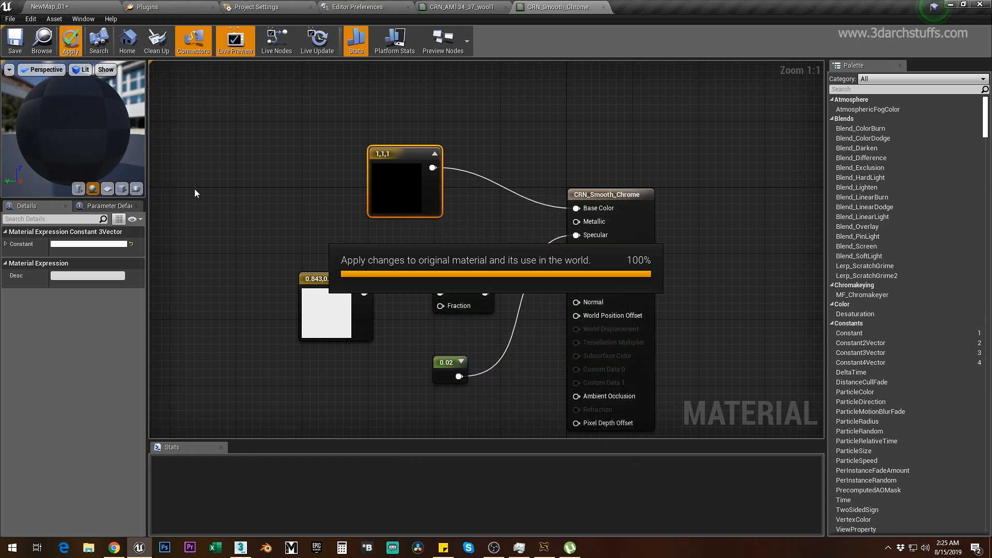
# Return to the NewMap_01 level and examine the objects with baked lighting around the TV cabinet.
pyautogui.click(95, 10)
pyautogui.keyDown('alt'); pyautogui.moveTo(465, 303); pyautogui.dragTo(474, 327); pyautogui.keyUp('alt')
pyautogui.press('f')
pyautogui.scroll(4, 481, 327)
pyautogui.press('f')
pyautogui.keyDown('alt'); pyautogui.moveTo(551, 248); pyautogui.dragTo(516, 180); pyautogui.keyUp('alt')
pyautogui.scroll(3, 551, 247)
pyautogui.keyDown('alt'); pyautogui.moveTo(551, 248); pyautogui.dragTo(578, 285); pyautogui.keyUp('alt')
pyautogui.click(566, 222)
pyautogui.press('f')
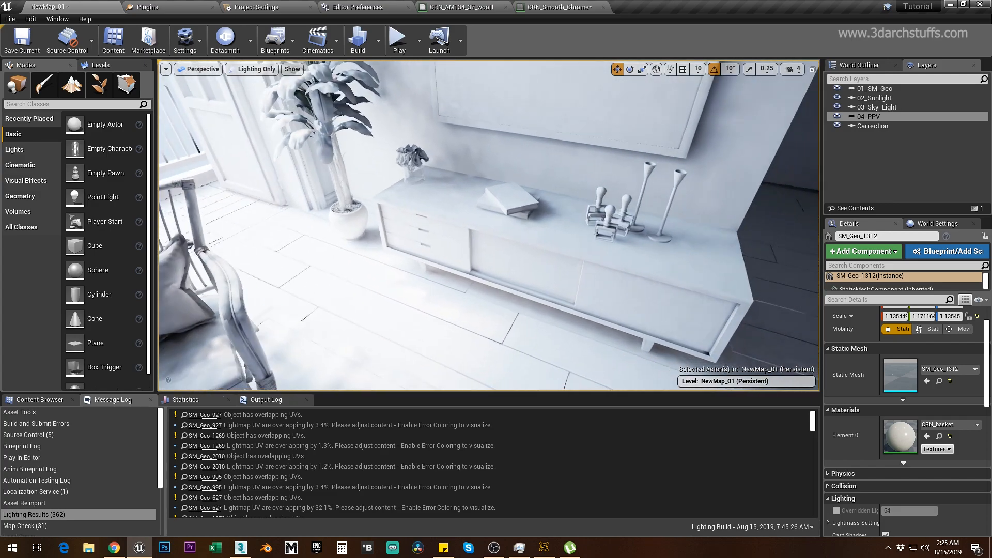
# Examine the lighting on the chandelier from below and above in the full-screen viewport.
pyautogui.moveTo(489, 225); pyautogui.dragTo(509, 124, button='right')
pyautogui.press('F11')
pyautogui.moveTo(533, 256); pyautogui.dragTo(393, 209, button='right')
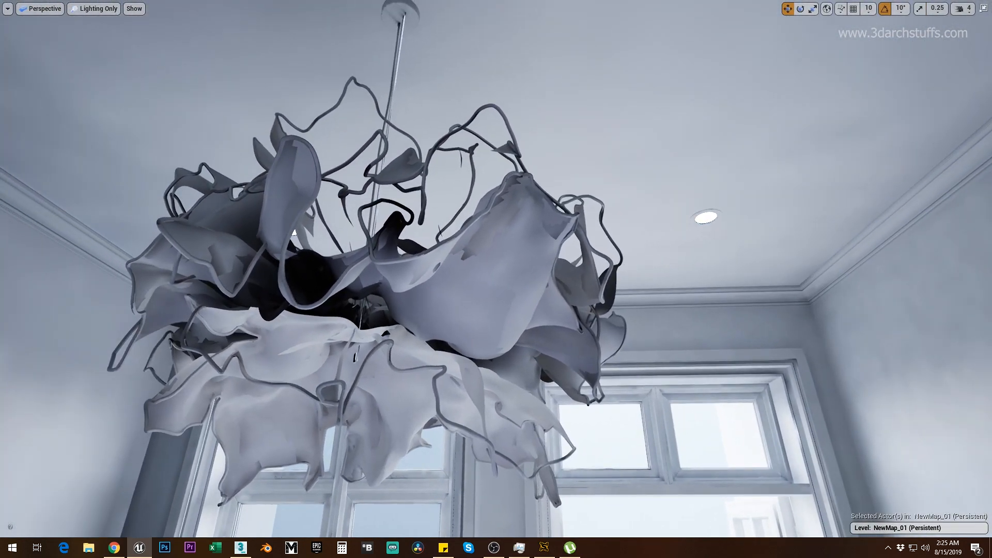
pyautogui.keyDown('alt'); pyautogui.moveTo(451, 321); pyautogui.dragTo(483, 327); pyautogui.keyUp('alt')
pyautogui.press('Delete')
pyautogui.hotkey('ctrl', 'h')
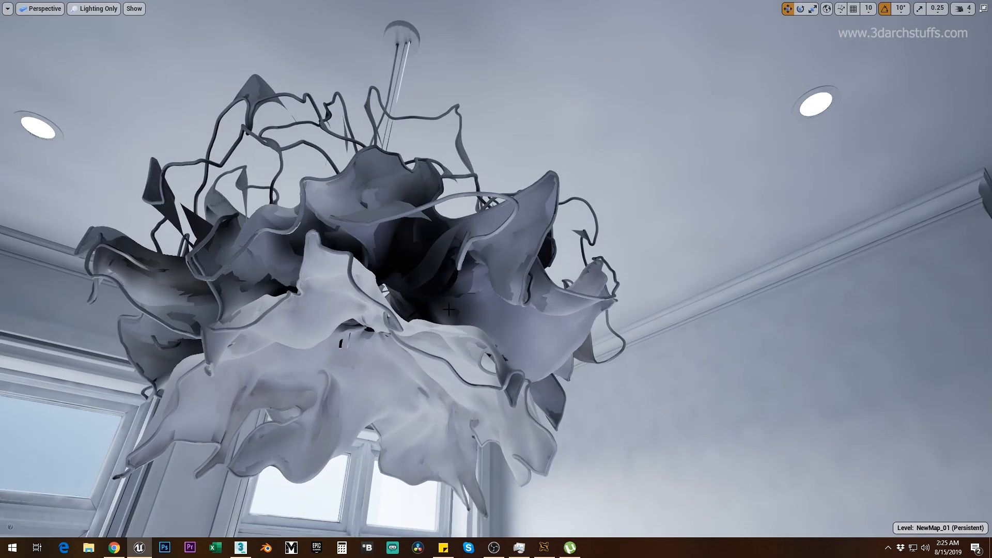
pyautogui.keyDown('alt'); pyautogui.moveTo(519, 248); pyautogui.dragTo(516, 248); pyautogui.keyUp('alt')
pyautogui.click(433, 251)
pyautogui.keyDown('alt'); pyautogui.moveTo(373, 320); pyautogui.dragTo(470, 336); pyautogui.keyUp('alt')
pyautogui.scroll(-5, 489, 292)
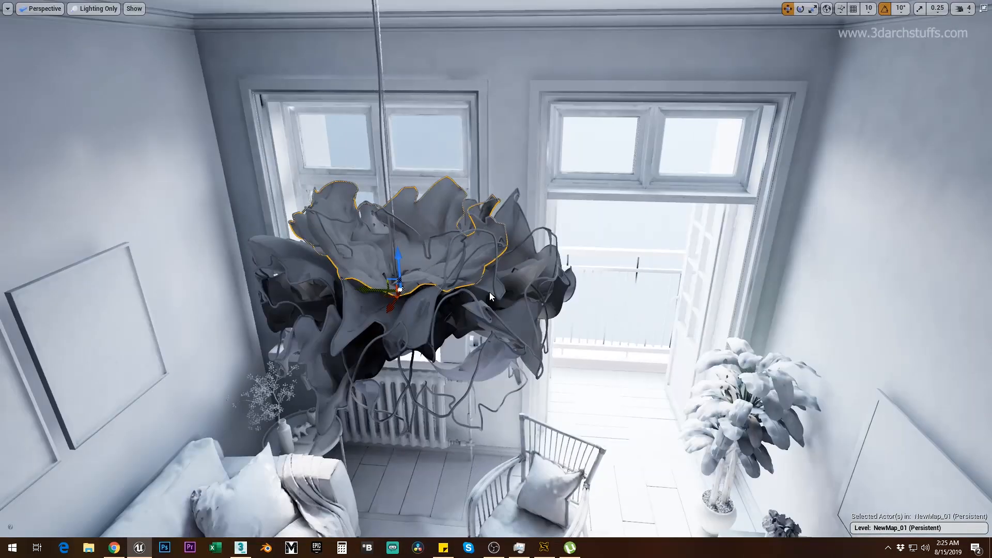
pyautogui.keyDown('alt'); pyautogui.moveTo(488, 293); pyautogui.dragTo(583, 316); pyautogui.keyUp('alt')
pyautogui.scroll(5, 489, 293)
pyautogui.keyDown('alt'); pyautogui.moveTo(488, 293); pyautogui.dragTo(434, 192); pyautogui.keyUp('alt')
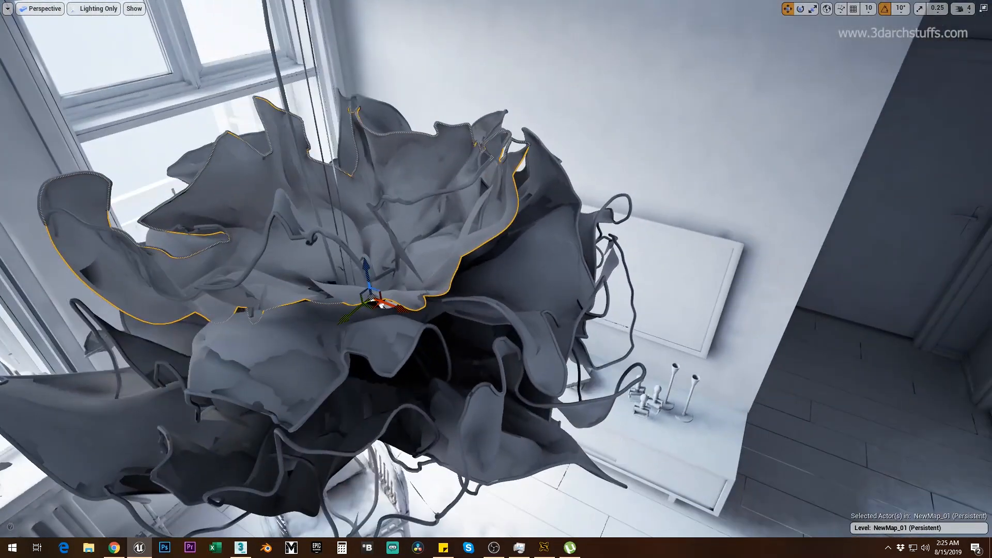
pyautogui.keyDown('alt'); pyautogui.moveTo(519, 234); pyautogui.dragTo(414, 129); pyautogui.keyUp('alt')
pyautogui.keyDown('alt'); pyautogui.moveTo(542, 303); pyautogui.dragTo(575, 281); pyautogui.keyUp('alt')
# Select all four chairs around the dining table and isolate them by hiding every other object.
pyautogui.moveTo(592, 279); pyautogui.dragTo(521, 318, button='right')
pyautogui.keyDown('alt'); pyautogui.moveTo(592, 279); pyautogui.dragTo(620, 176); pyautogui.keyUp('alt')
pyautogui.moveTo(496, 279); pyautogui.dragTo(790, 378, button='right')
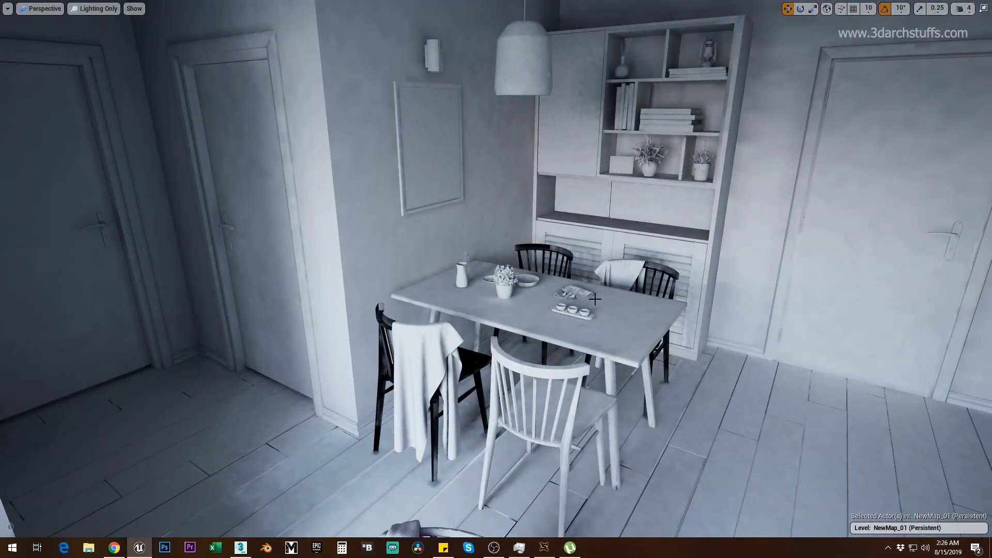
pyautogui.click(540, 368)
pyautogui.press('f')
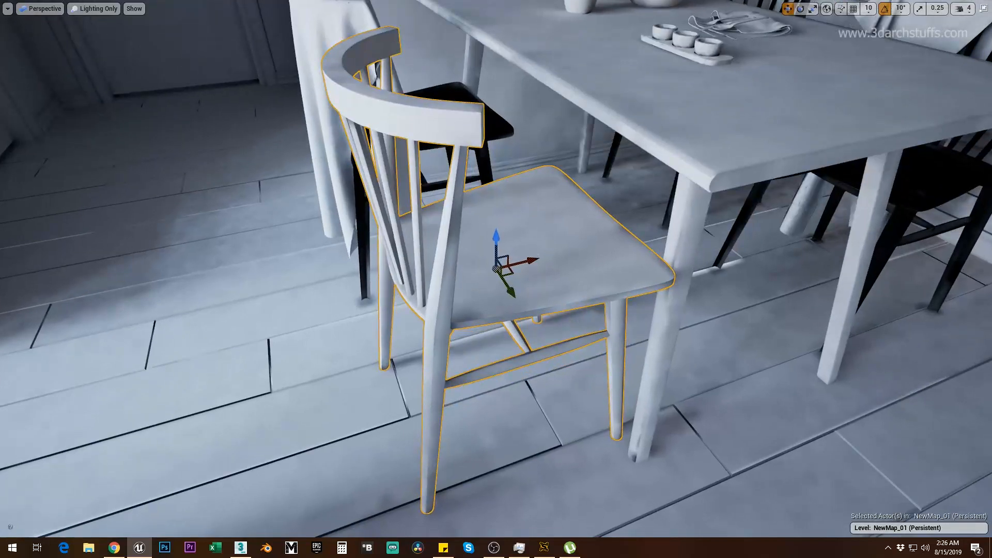
pyautogui.keyDown('alt'); pyautogui.moveTo(605, 185); pyautogui.dragTo(540, 246); pyautogui.keyUp('alt')
pyautogui.scroll(-5, 605, 185)
pyautogui.keyDown('alt'); pyautogui.moveTo(605, 186); pyautogui.dragTo(584, 173); pyautogui.keyUp('alt')
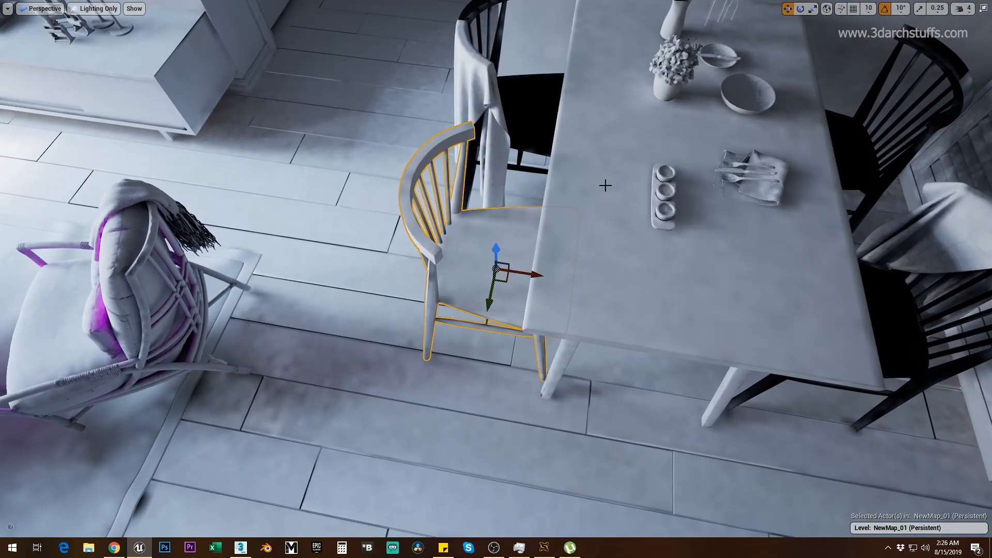
pyautogui.keyDown('ctrl'); pyautogui.click(529, 99); pyautogui.keyUp('ctrl')
pyautogui.keyDown('ctrl'); pyautogui.click(869, 240); pyautogui.keyUp('ctrl')
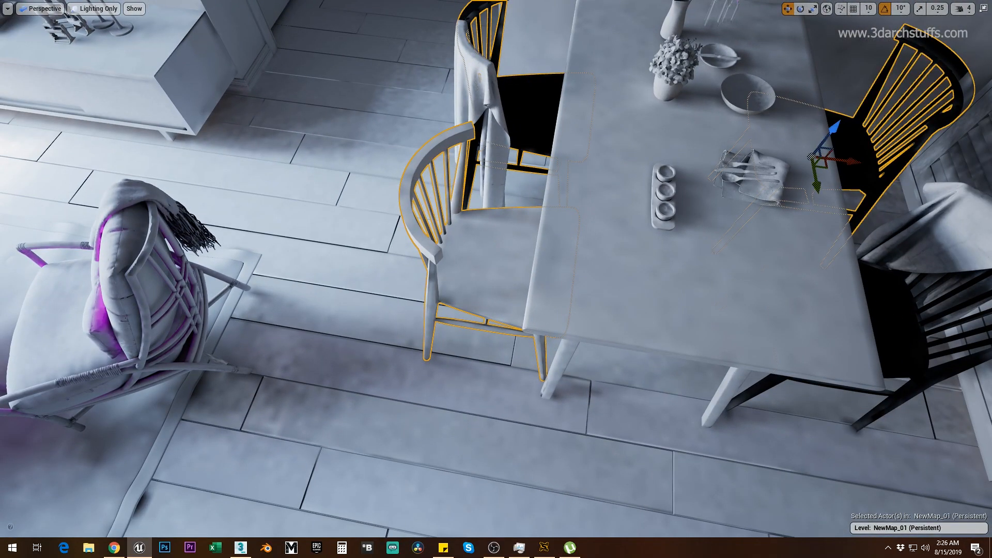
pyautogui.keyDown('ctrl'); pyautogui.click(860, 325); pyautogui.keyUp('ctrl')
pyautogui.hotkey('shift', 'h')
# Duplicate the white dining chair in the top view and align the copy with the black chair on the same side.
pyautogui.keyDown('alt'); pyautogui.moveTo(625, 301); pyautogui.dragTo(602, 312); pyautogui.keyUp('alt')
pyautogui.click(603, 312)
pyautogui.hotkey('alt', 'j')
pyautogui.scroll(10, 579, 318)
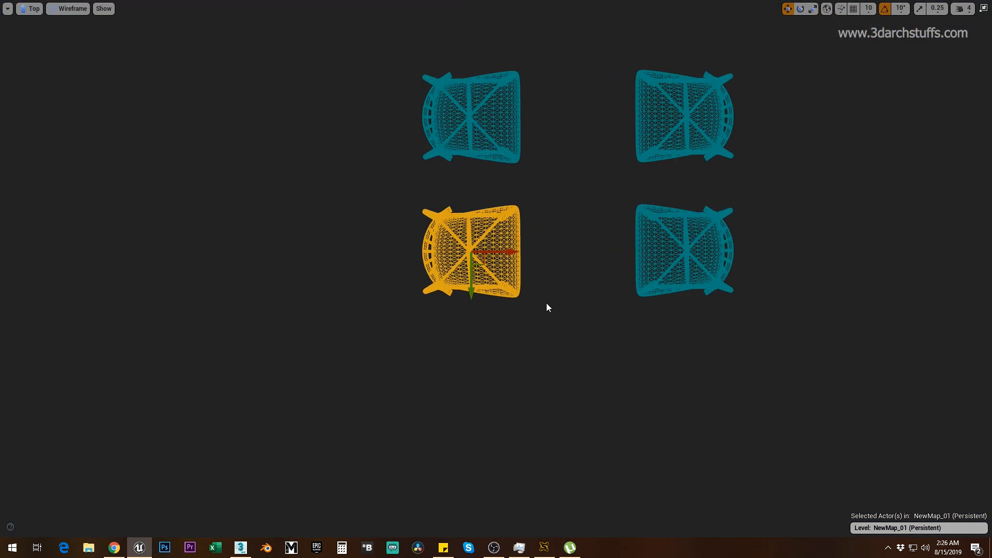
pyautogui.keyDown('alt'); pyautogui.moveTo(485, 373); pyautogui.dragTo(486, 202); pyautogui.keyUp('alt')
pyautogui.scroll(5, 504, 364)
pyautogui.moveTo(516, 305); pyautogui.dragTo(534, 438, button='right')
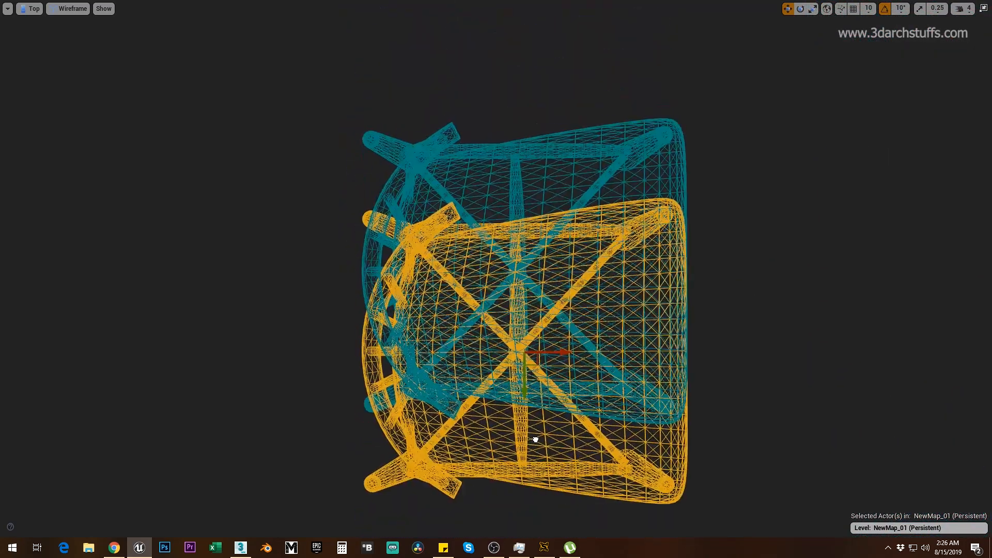
pyautogui.scroll(2, 535, 413)
pyautogui.moveTo(536, 398); pyautogui.dragTo(525, 481, button='right')
pyautogui.moveTo(511, 468); pyautogui.dragTo(513, 358)
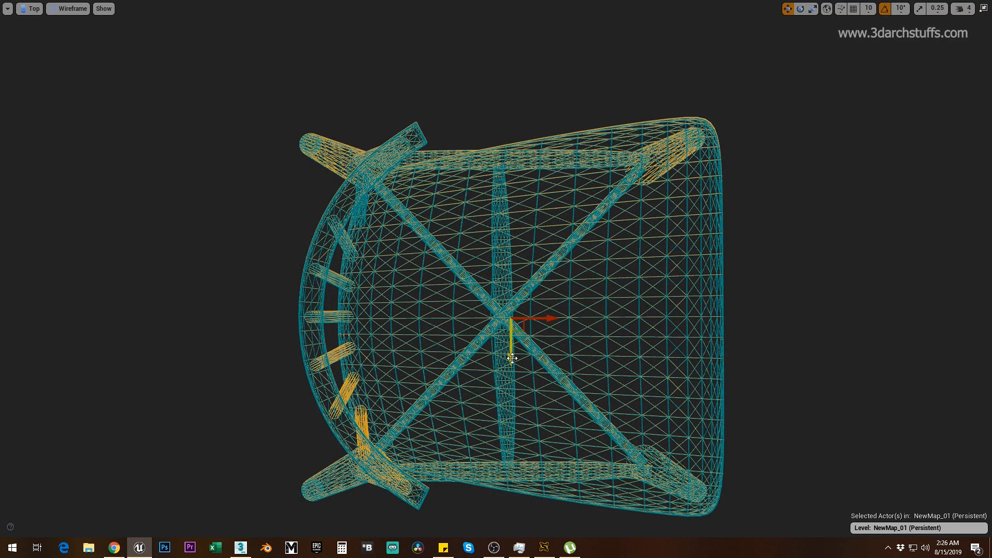
# Hide the aligned white copy and delete the original black chair underneath it.
pyautogui.press('Delete')
pyautogui.click(512, 328)
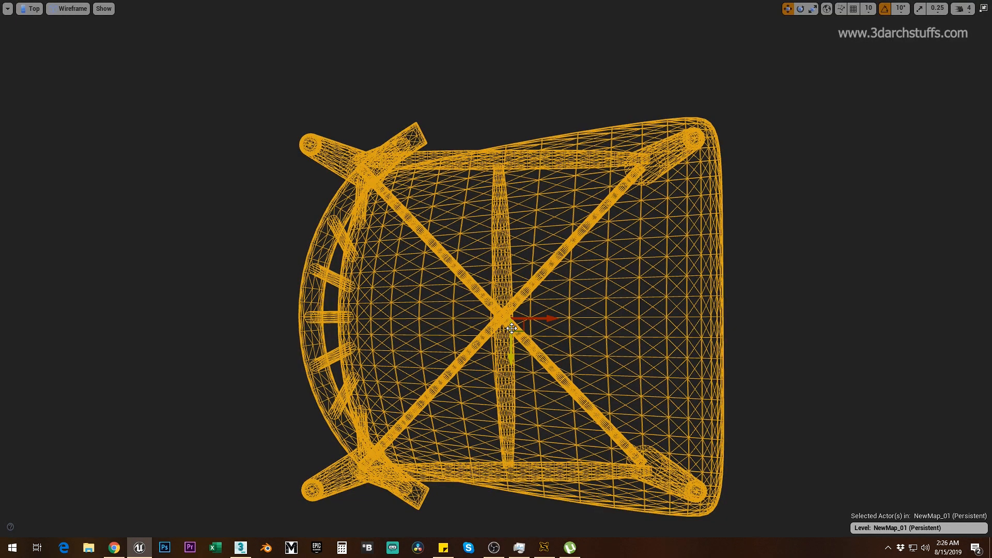
pyautogui.press('Delete')
pyautogui.click(534, 320)
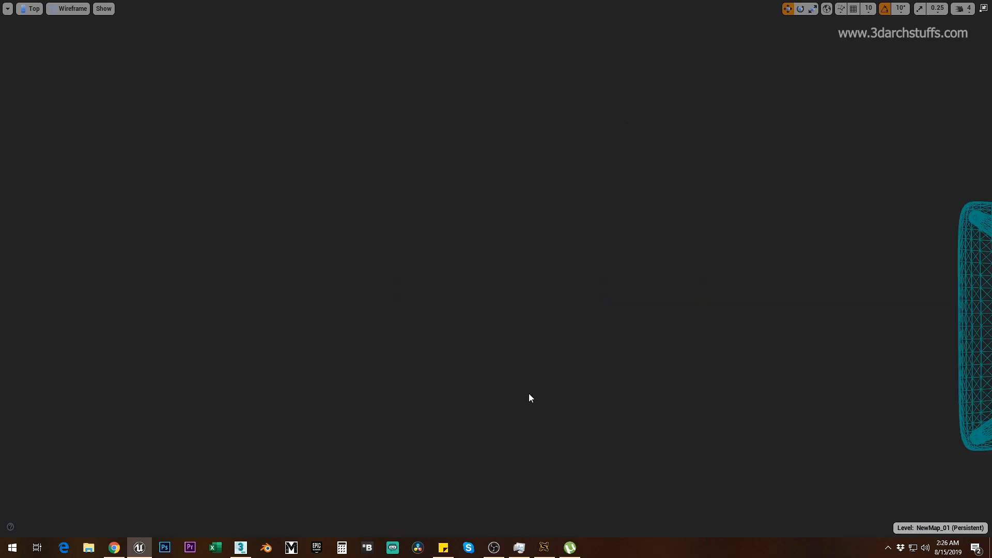
# Duplicate the white chair toward the opposite side of the table and rotate the copy 180 degrees.
pyautogui.moveTo(529, 398); pyautogui.dragTo(314, 176, button='right')
pyautogui.scroll(-3, 315, 177)
pyautogui.click(330, 365)
pyautogui.keyDown('alt'); pyautogui.moveTo(340, 367); pyautogui.dragTo(648, 367); pyautogui.keyUp('alt')
pyautogui.moveTo(361, 320); pyautogui.dragTo(162, 323, button='right')
pyautogui.press('e')
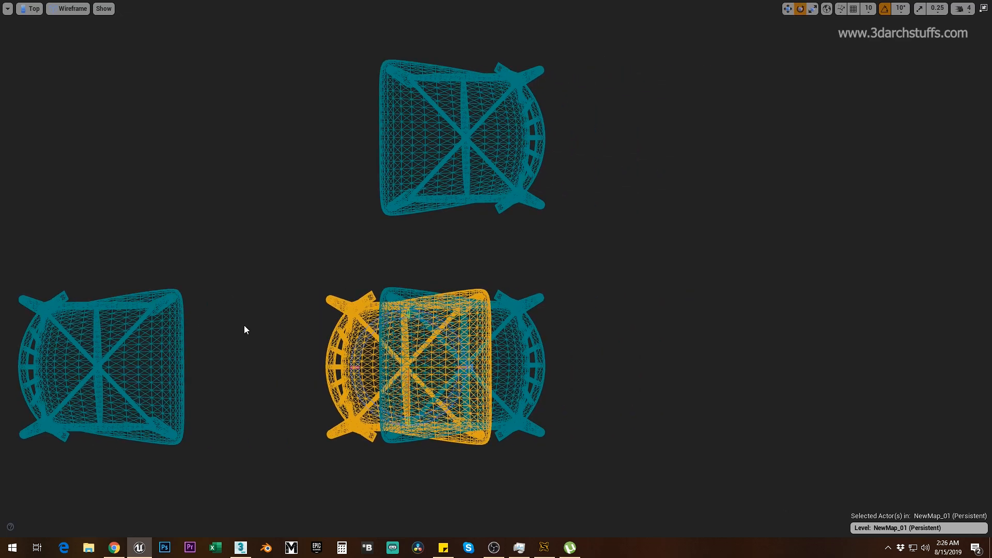
pyautogui.moveTo(436, 324); pyautogui.dragTo(511, 327)
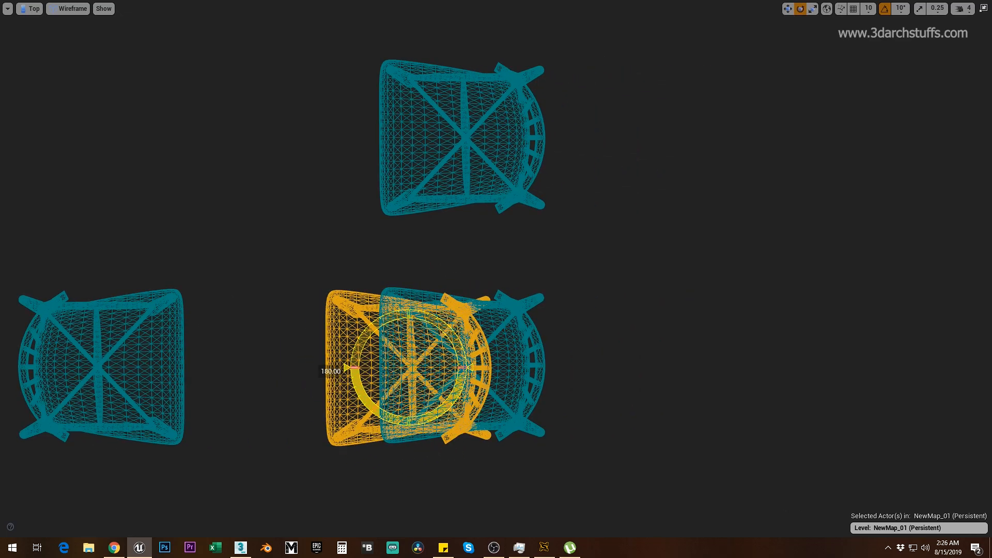
# Align the rotated copy exactly with the black chair directly opposite the white chair.
pyautogui.press('w')
pyautogui.moveTo(472, 295); pyautogui.dragTo(291, 253, button='right')
pyautogui.scroll(4, 343, 288)
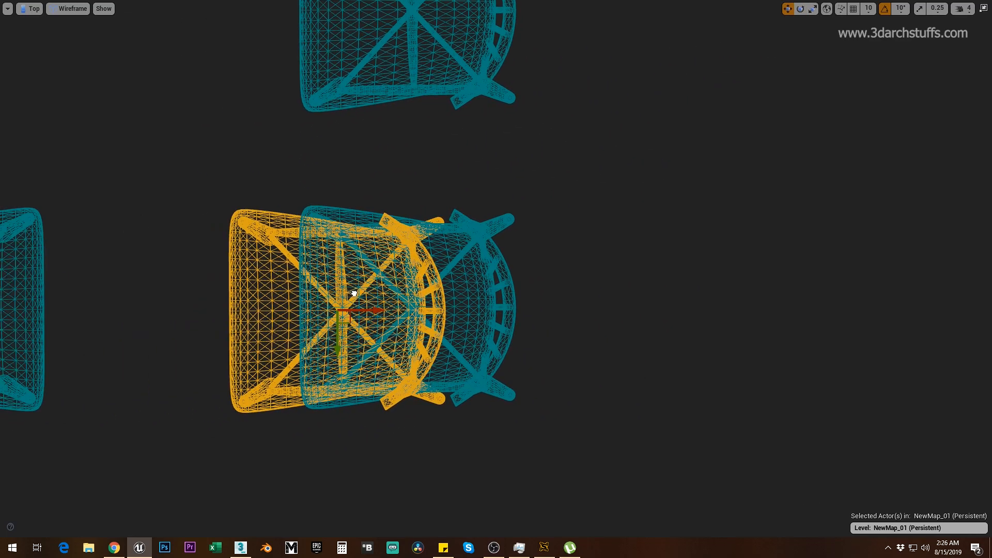
pyautogui.moveTo(365, 317); pyautogui.dragTo(470, 304)
pyautogui.scroll(2, 471, 304)
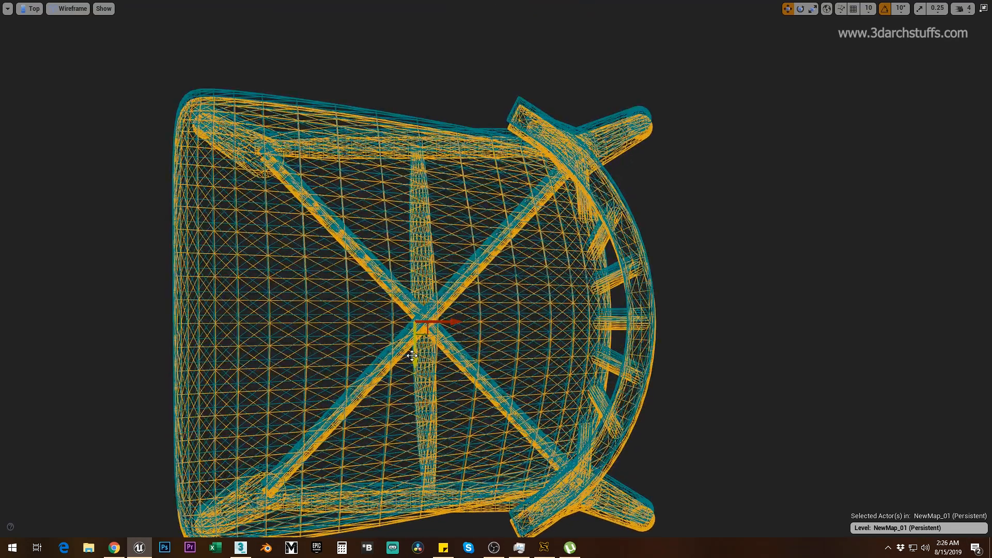
pyautogui.moveTo(414, 357); pyautogui.dragTo(396, 347)
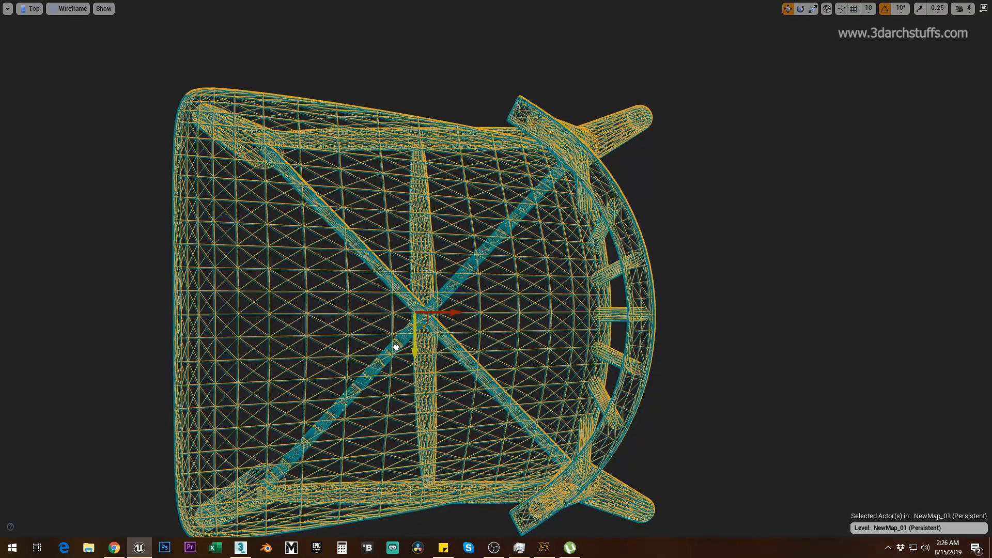
pyautogui.scroll(2, 443, 316)
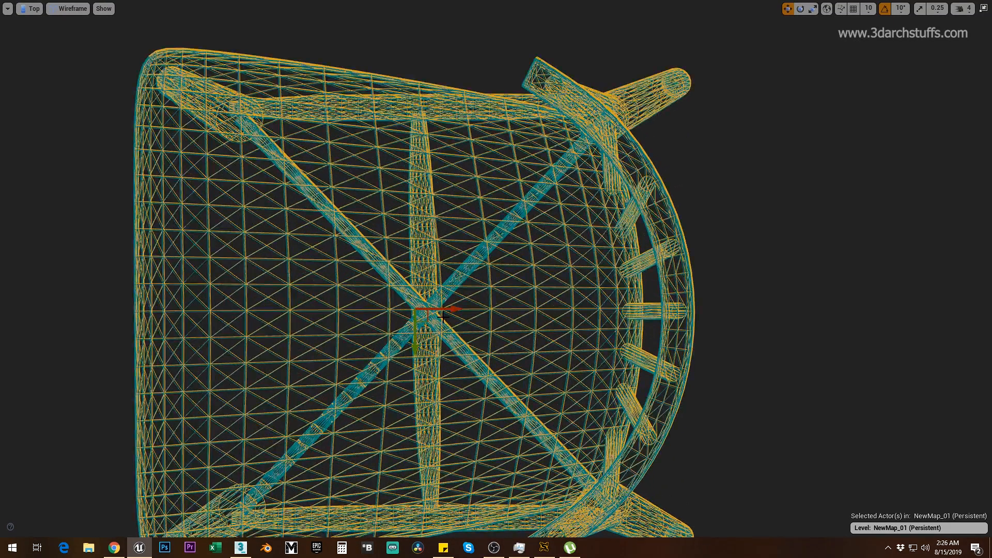
pyautogui.moveTo(450, 310); pyautogui.dragTo(450, 310)
# Hide the rotated copy and delete the original chair SM_Geo_874 underneath it despite its reference.
pyautogui.press('Escape')
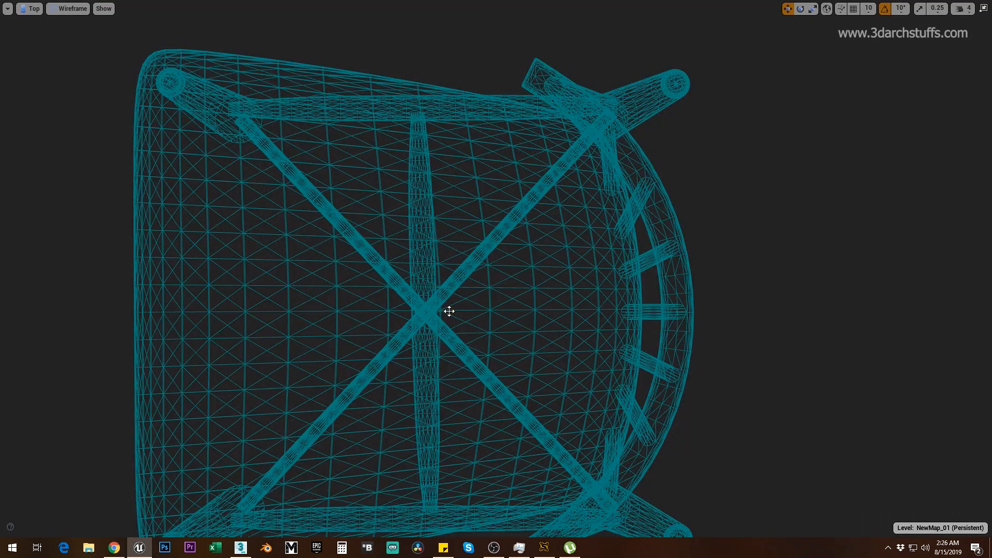
pyautogui.click(449, 284)
pyautogui.scroll(-1, 449, 285)
pyautogui.press('Delete')
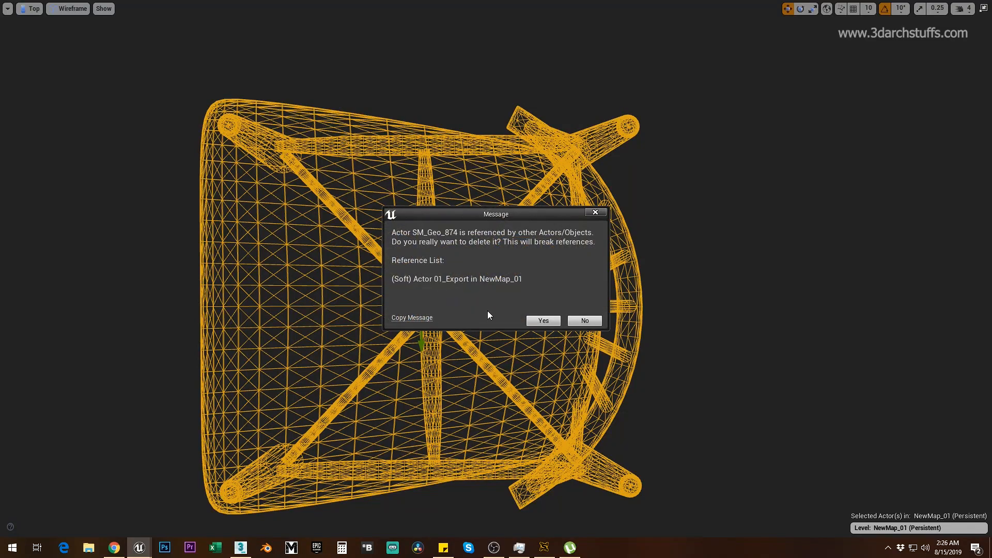
pyautogui.click(547, 324)
pyautogui.scroll(-3, 506, 323)
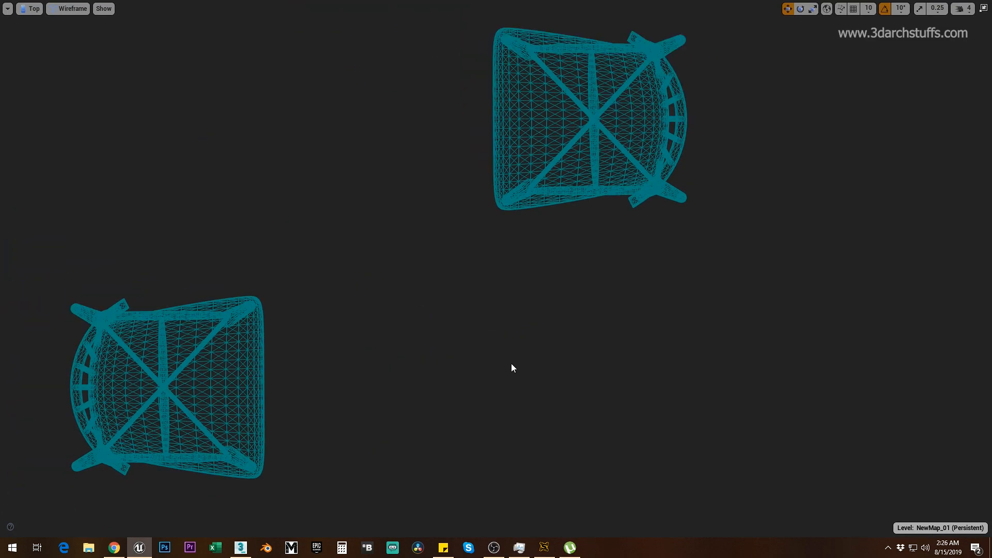
# Make another copy of the white chair across the table and rotate it 180 degrees.
pyautogui.click(245, 379)
pyautogui.keyDown('alt'); pyautogui.moveTo(217, 388); pyautogui.dragTo(646, 388); pyautogui.keyUp('alt')
pyautogui.press('e')
pyautogui.moveTo(614, 338)
pyautogui.mouseDown()
pyautogui.moveTo(641, 362)
pyautogui.moveTo(614, 338)
pyautogui.mouseUp()
pyautogui.press('w')
# Move the second rotated copy onto the last black chair and align both meshes exactly.
pyautogui.moveTo(598, 394); pyautogui.dragTo(598, 141)
pyautogui.scroll(5, 538, 313)
pyautogui.scroll(4, 539, 312)
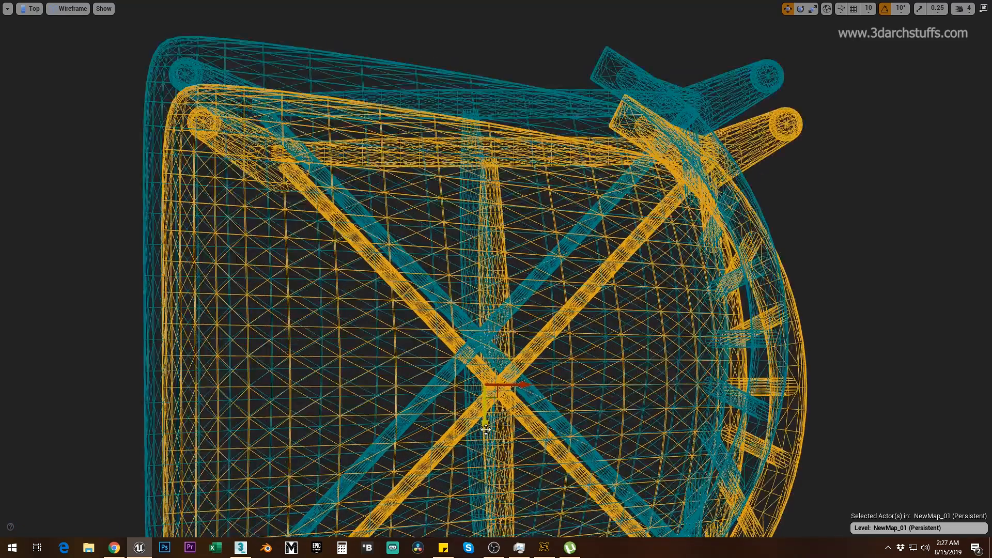
pyautogui.moveTo(486, 429); pyautogui.dragTo(461, 368)
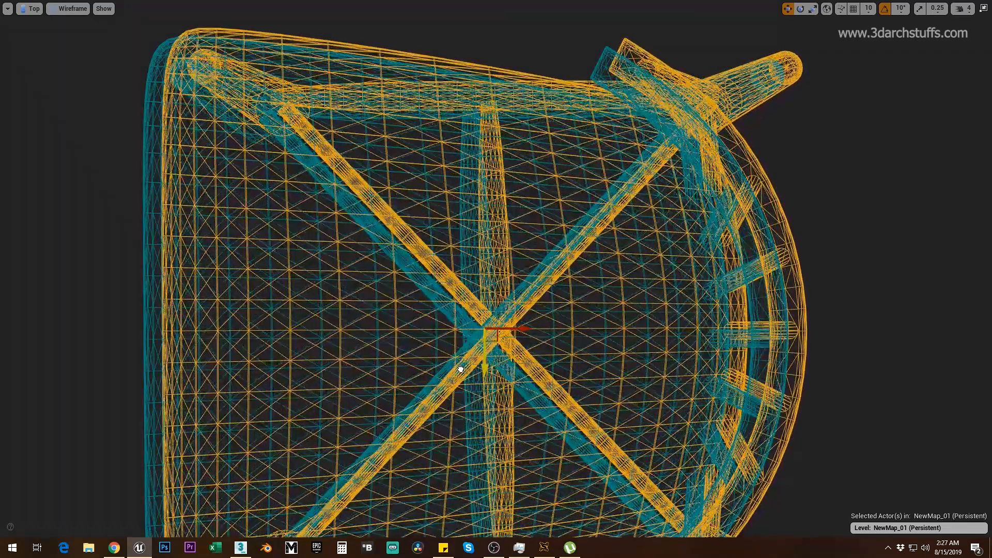
pyautogui.moveTo(500, 340)
pyautogui.mouseDown()
pyautogui.moveTo(509, 328)
pyautogui.moveTo(496, 332)
pyautogui.mouseUp()
pyautogui.moveTo(466, 365); pyautogui.dragTo(469, 371)
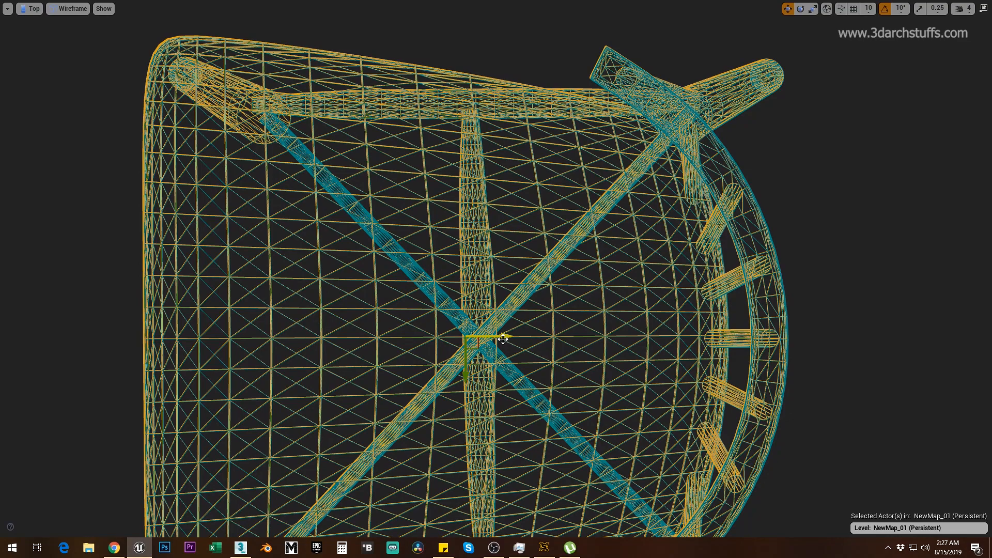
pyautogui.moveTo(503, 338); pyautogui.dragTo(504, 338)
# Show the whole room again in the perspective view and delete the remaining original chair SM_Geo_873.
pyautogui.scroll(-1, 504, 339)
pyautogui.scroll(-2, 502, 340)
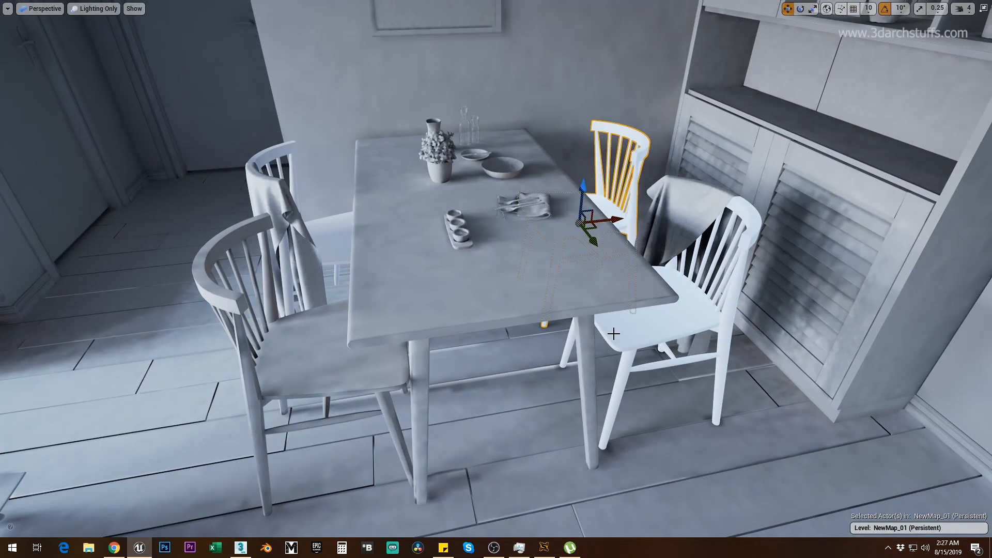
pyautogui.press('Delete')
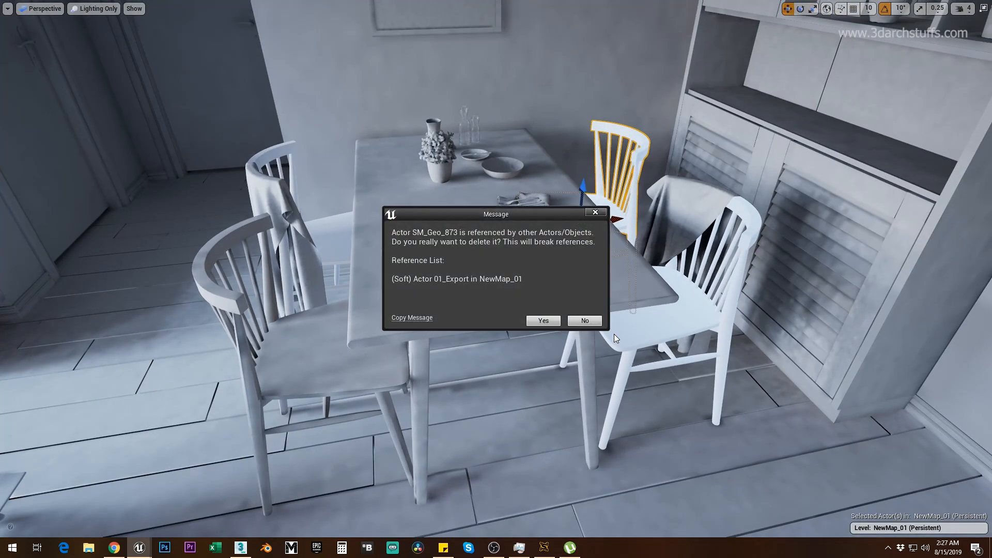
pyautogui.click(543, 321)
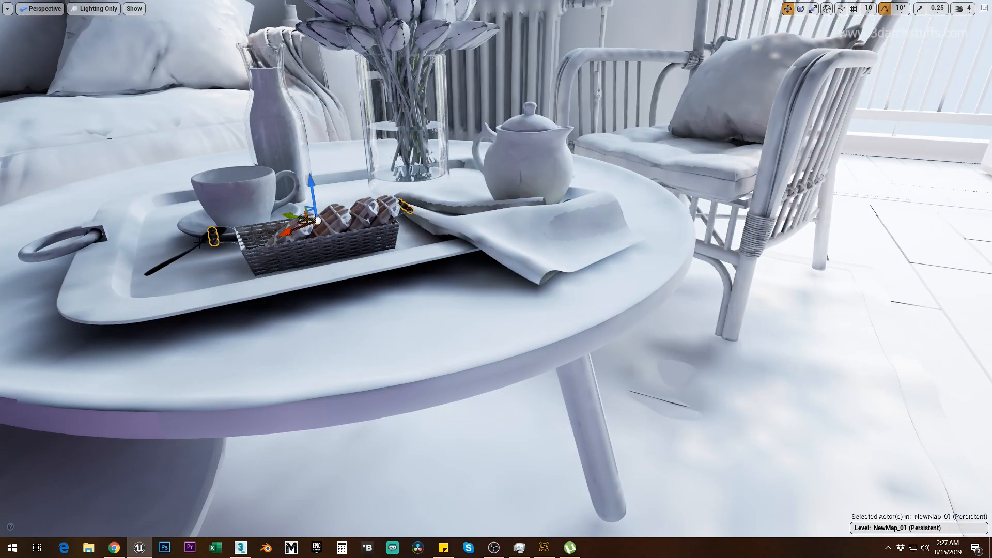
# Examine the coffee table, living room furniture, kitchen cabinets and built-in oven for lighting and material problems.
pyautogui.moveTo(181, 259); pyautogui.dragTo(235, 230, button='right')
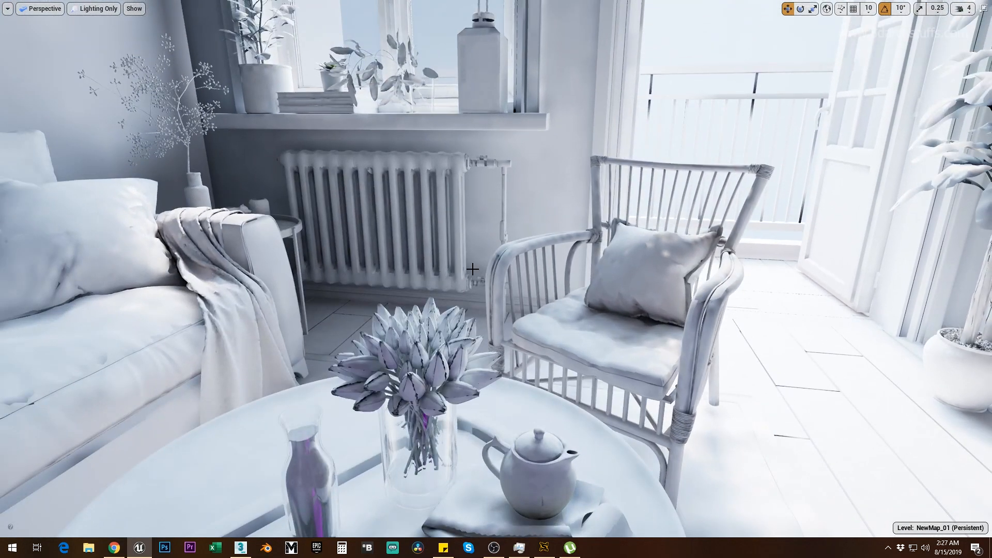
pyautogui.moveTo(472, 268); pyautogui.dragTo(454, 239, button='right')
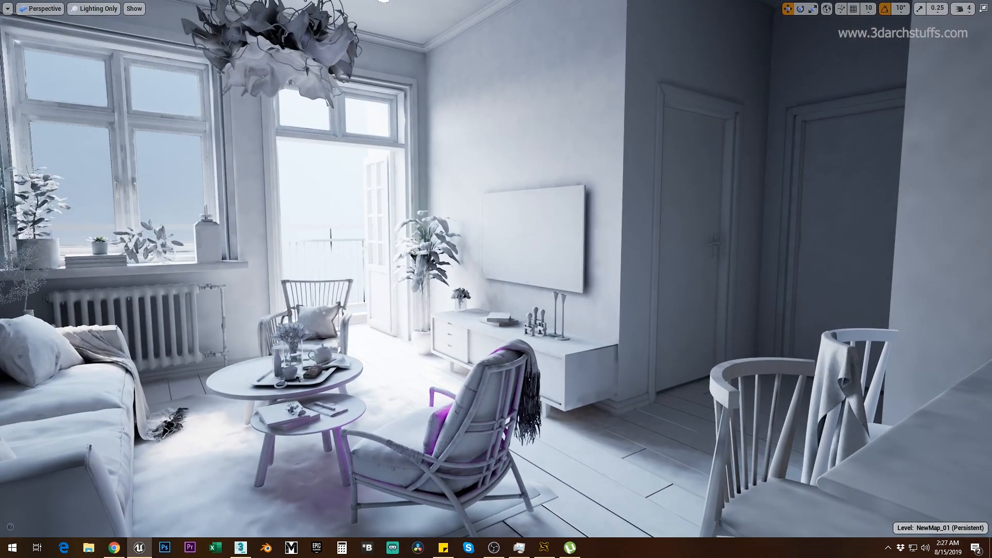
pyautogui.keyDown('alt'); pyautogui.moveTo(516, 342); pyautogui.dragTo(760, 318); pyautogui.keyUp('alt')
pyautogui.press('Escape')
pyautogui.scroll(10, 523, 298)
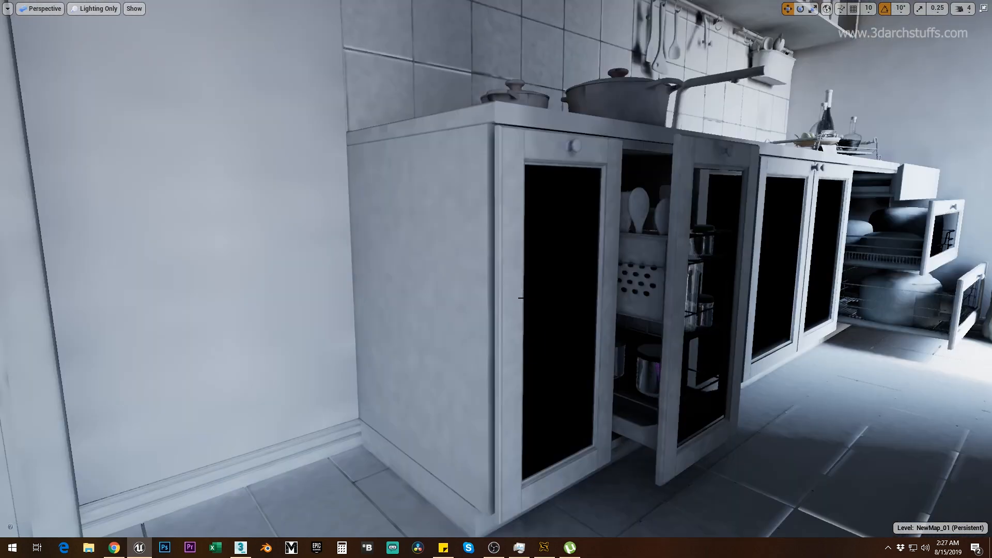
pyautogui.keyDown('alt'); pyautogui.moveTo(568, 310); pyautogui.dragTo(423, 330); pyautogui.keyUp('alt')
pyautogui.moveTo(604, 235); pyautogui.dragTo(566, 209, button='right')
pyautogui.press('Escape')
pyautogui.scroll(-5, 604, 235)
pyautogui.scroll(5, 578, 241)
pyautogui.moveTo(578, 241); pyautogui.dragTo(724, 320, button='right')
pyautogui.moveTo(578, 241); pyautogui.dragTo(522, 129, button='middle')
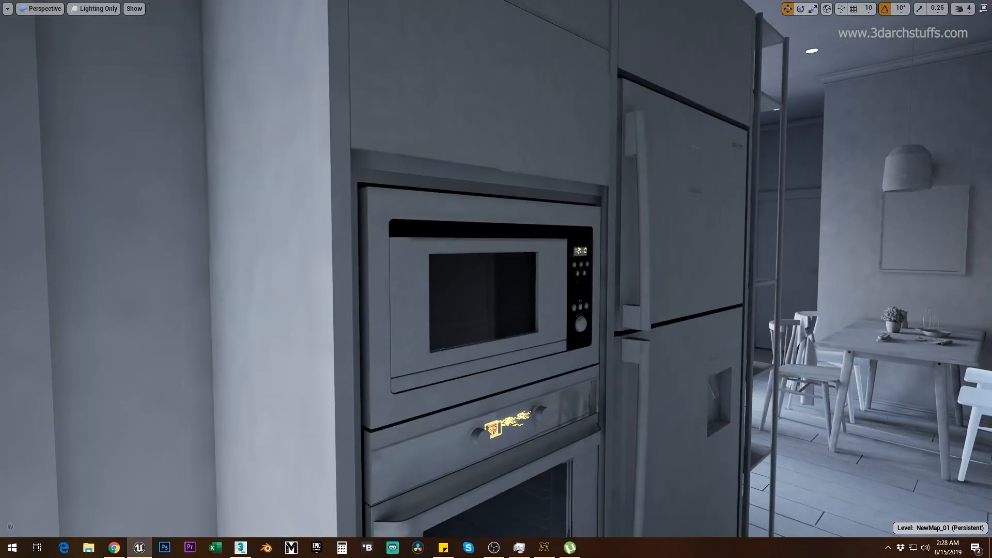
# Select the microwave's black trim, front frame and neighbouring parts and check which materials they use.
pyautogui.click(532, 232)
pyautogui.keyDown('alt'); pyautogui.moveTo(532, 231); pyautogui.dragTo(563, 217); pyautogui.keyUp('alt')
pyautogui.keyDown('alt'); pyautogui.moveTo(538, 284); pyautogui.dragTo(557, 321); pyautogui.keyUp('alt')
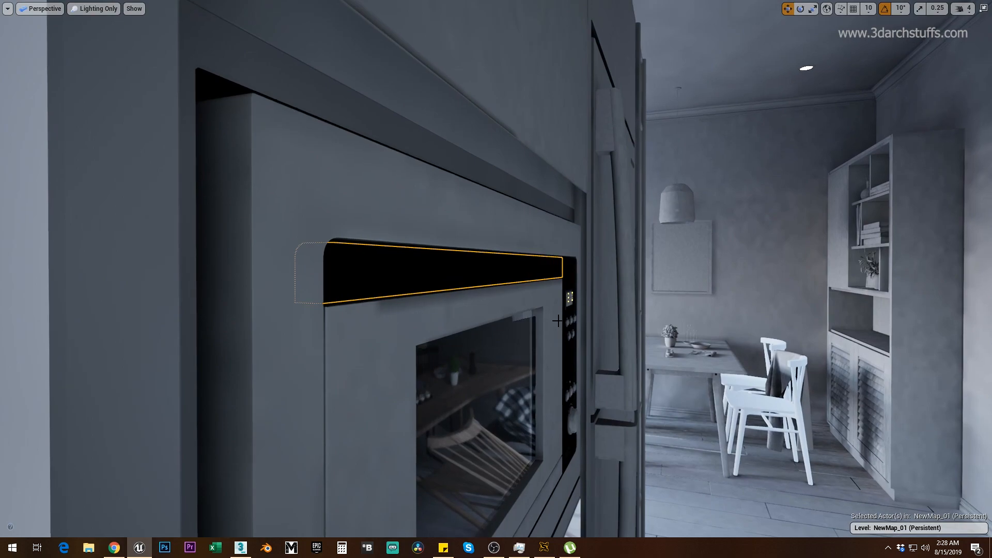
pyautogui.press('F11')
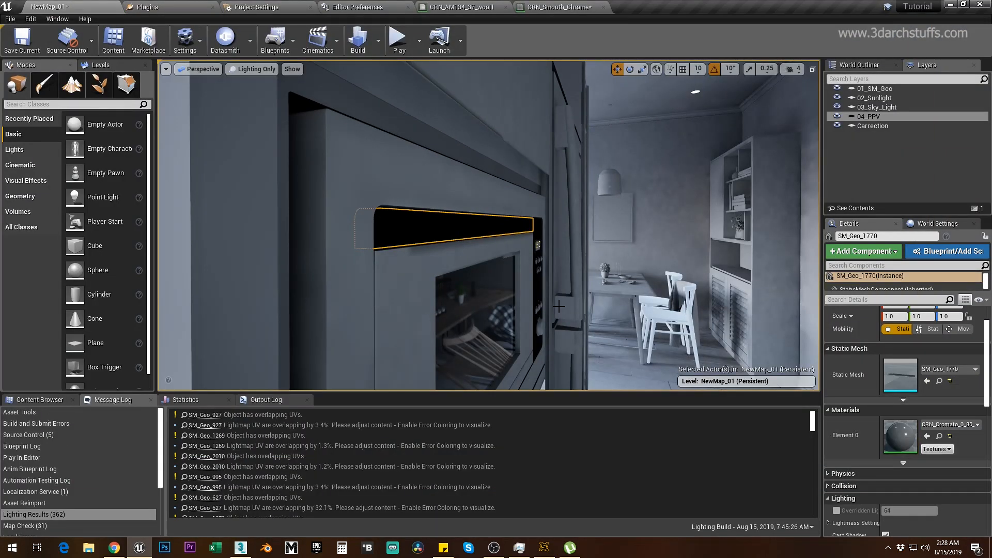
pyautogui.click(485, 253)
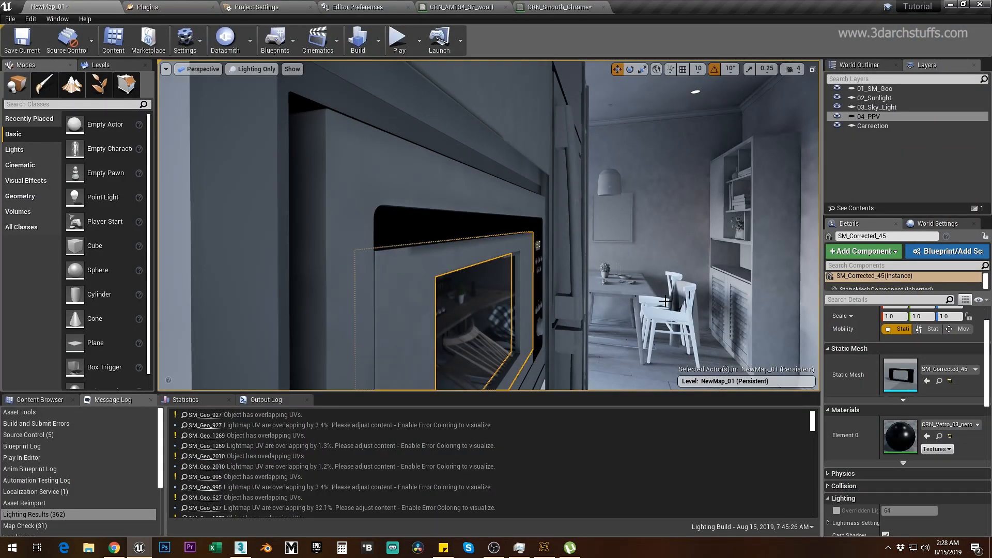
pyautogui.moveTo(665, 301); pyautogui.dragTo(643, 290, button='right')
pyautogui.click(576, 249)
pyautogui.moveTo(554, 298); pyautogui.dragTo(567, 333, button='right')
pyautogui.press('d')
pyautogui.click(578, 327)
pyautogui.press('d')
# Examine the lower oven housing and select the dark body in the gap beside it to check its material.
pyautogui.moveTo(659, 315); pyautogui.dragTo(619, 276, button='right')
pyautogui.press('a')
pyautogui.press('w')
pyautogui.press('s')
pyautogui.press('q')
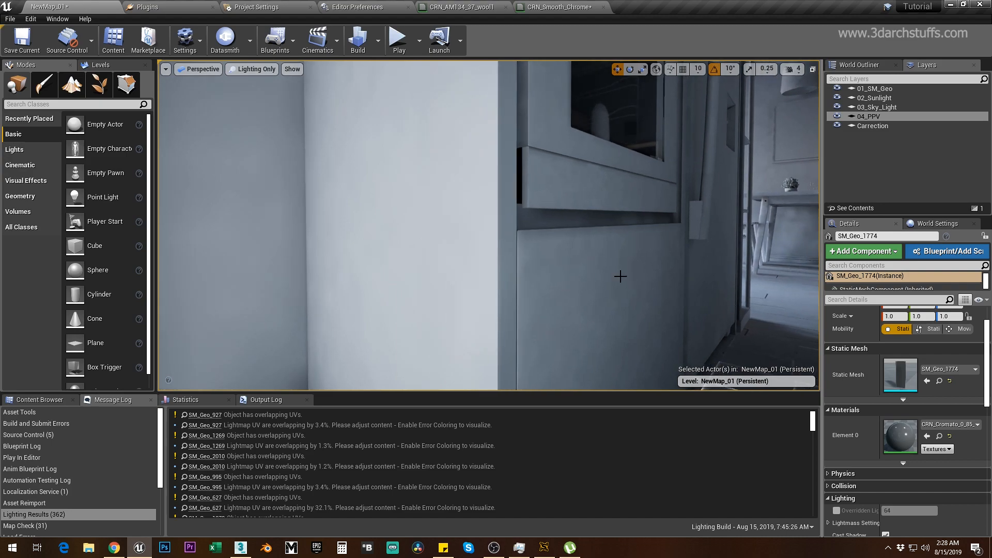
pyautogui.click(520, 173)
pyautogui.moveTo(540, 189); pyautogui.dragTo(550, 231, button='right')
pyautogui.press('e')
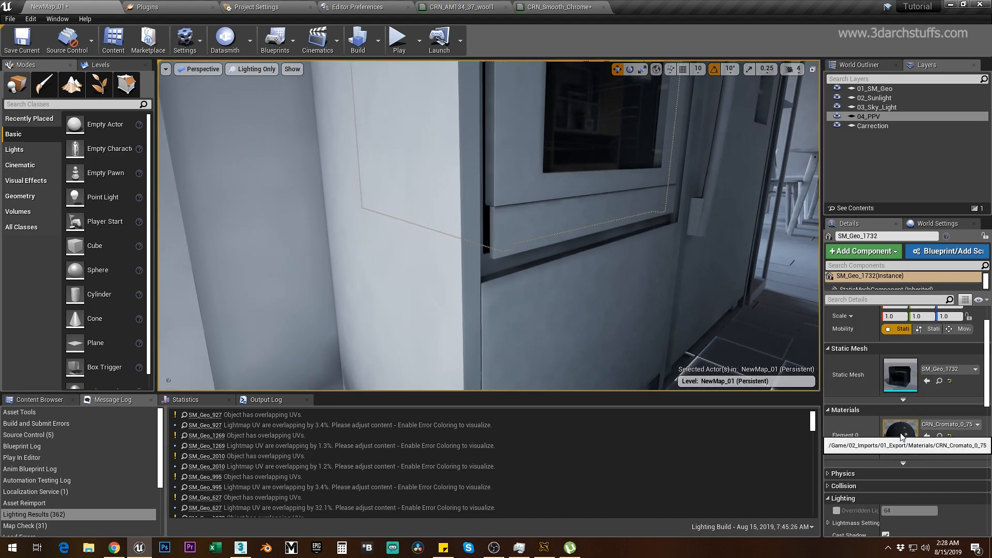
# Isolate the oven body and view it unlit, then unhide everything and return to the Lighting Only view.
pyautogui.hotkey('alt', 'q')
pyautogui.keyDown('alt'); pyautogui.moveTo(582, 240); pyautogui.dragTo(625, 220); pyautogui.keyUp('alt')
pyautogui.hotkey('alt', '3')
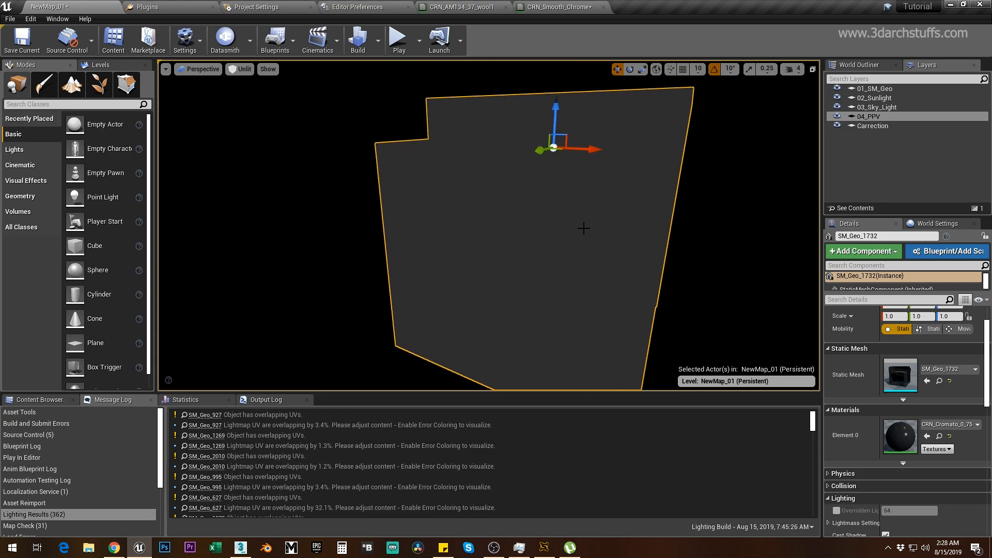
pyautogui.hotkey('ctrl', 'h')
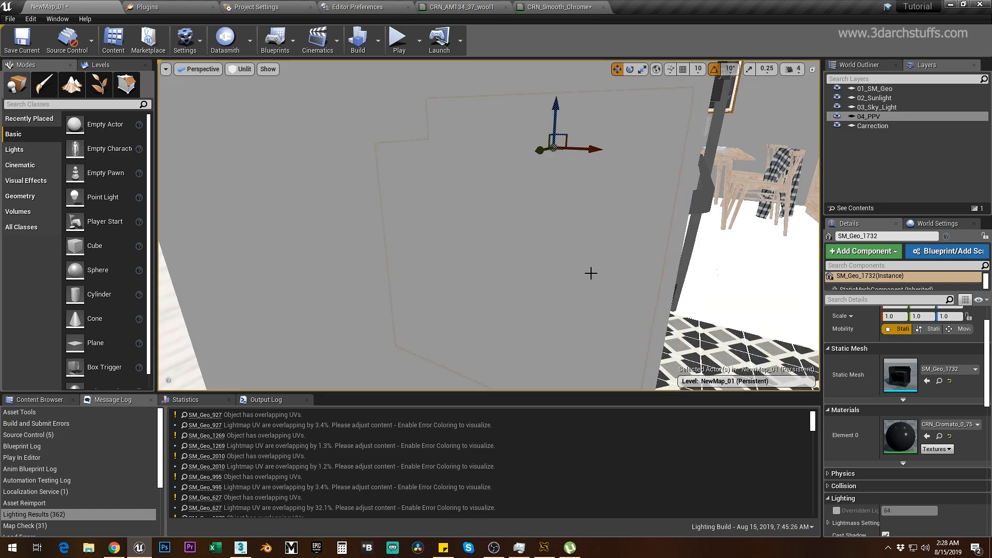
pyautogui.hotkey('alt', '6')
# Examine the kitchen's open drawers, the floor mesh below and the pot inside for lighting and material problems.
pyautogui.keyDown('alt'); pyautogui.moveTo(611, 283); pyautogui.dragTo(595, 124); pyautogui.keyUp('alt')
pyautogui.scroll(4, 562, 147)
pyautogui.scroll(-5, 604, 283)
pyautogui.keyDown('alt'); pyautogui.moveTo(605, 284); pyautogui.dragTo(646, 362); pyautogui.keyUp('alt')
pyautogui.keyDown('alt'); pyautogui.moveTo(622, 256); pyautogui.dragTo(610, 382, button='middle'); pyautogui.keyUp('alt')
pyautogui.keyDown('alt'); pyautogui.moveTo(625, 253); pyautogui.dragTo(678, 243); pyautogui.keyUp('alt')
pyautogui.moveTo(488, 225); pyautogui.dragTo(513, 364, button='right')
pyautogui.moveTo(642, 257); pyautogui.dragTo(585, 259, button='right')
pyautogui.moveTo(521, 268); pyautogui.dragTo(444, 279, button='right')
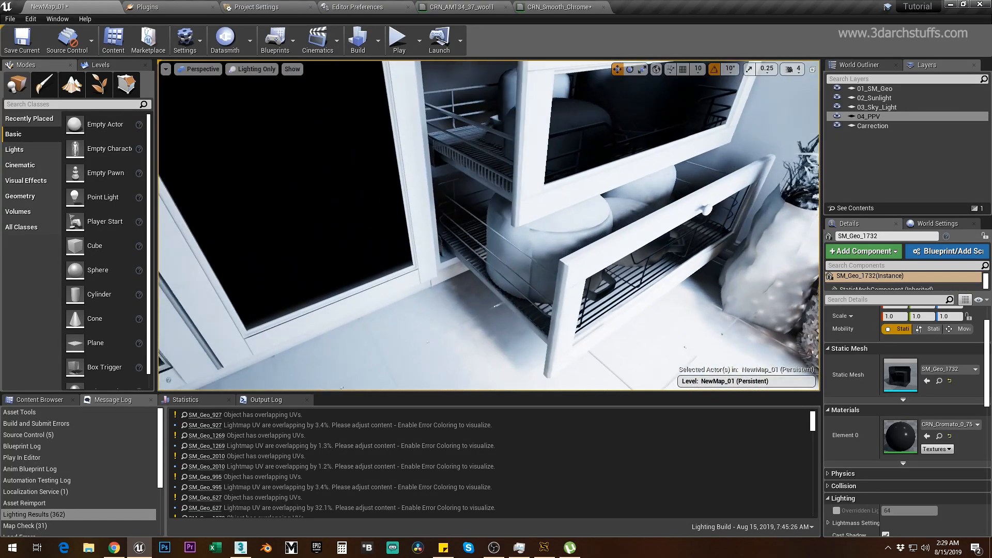
pyautogui.click(646, 314)
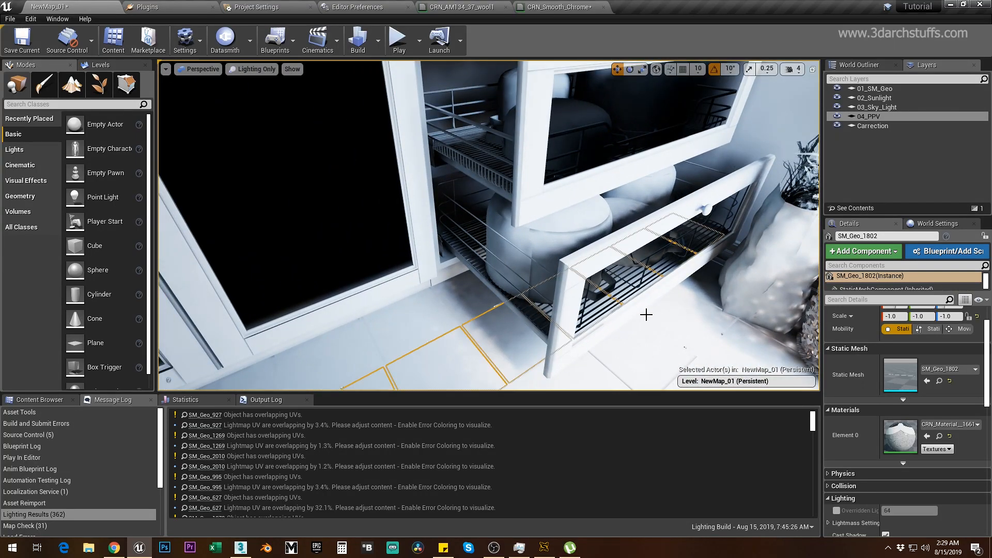
pyautogui.click(619, 274)
pyautogui.moveTo(624, 307); pyautogui.dragTo(652, 292, button='right')
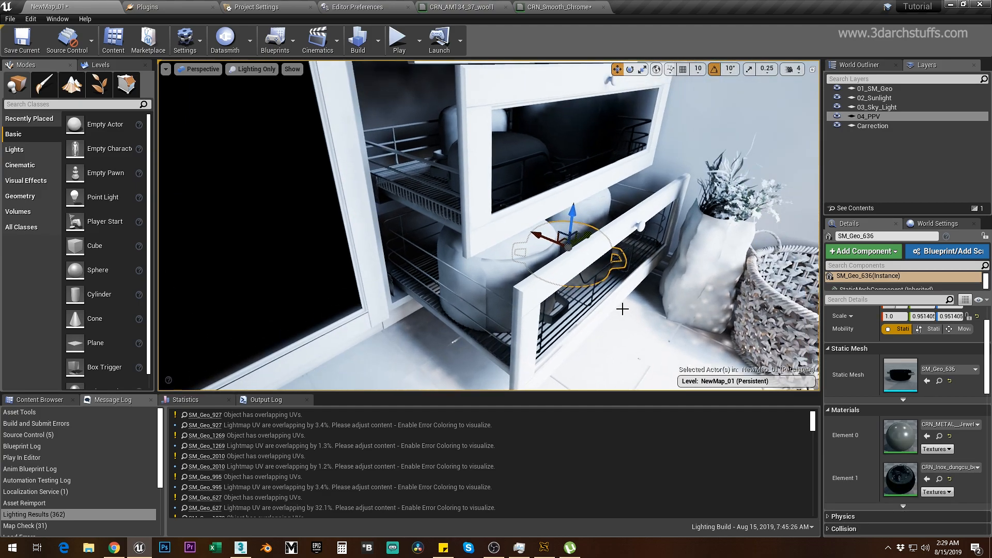
pyautogui.press('Escape')
# Switch to 3ds Max, show the whole scene again, and hide and collapse the Carrection layer.
pyautogui.click(240, 547)
pyautogui.click(519, 393)
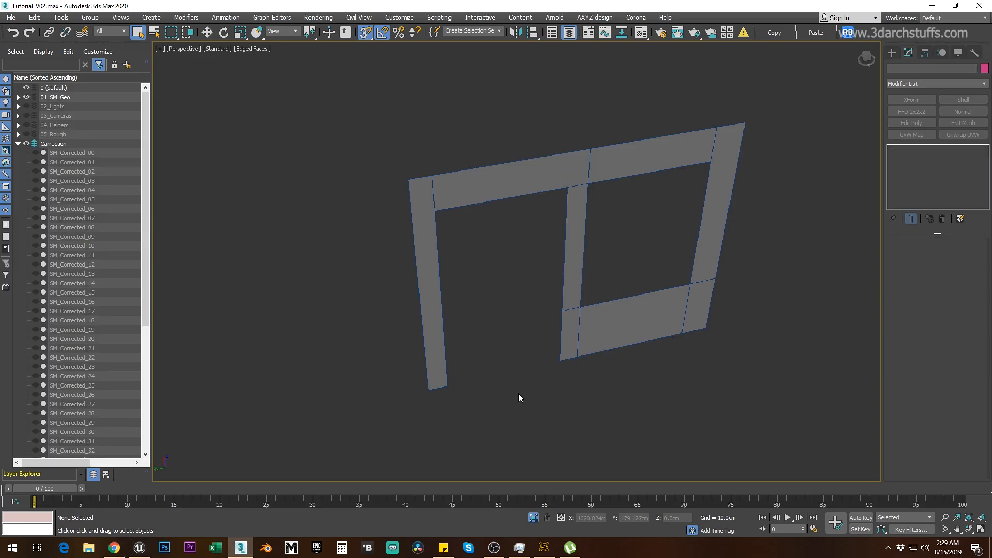
pyautogui.hotkey('alt', 'q')
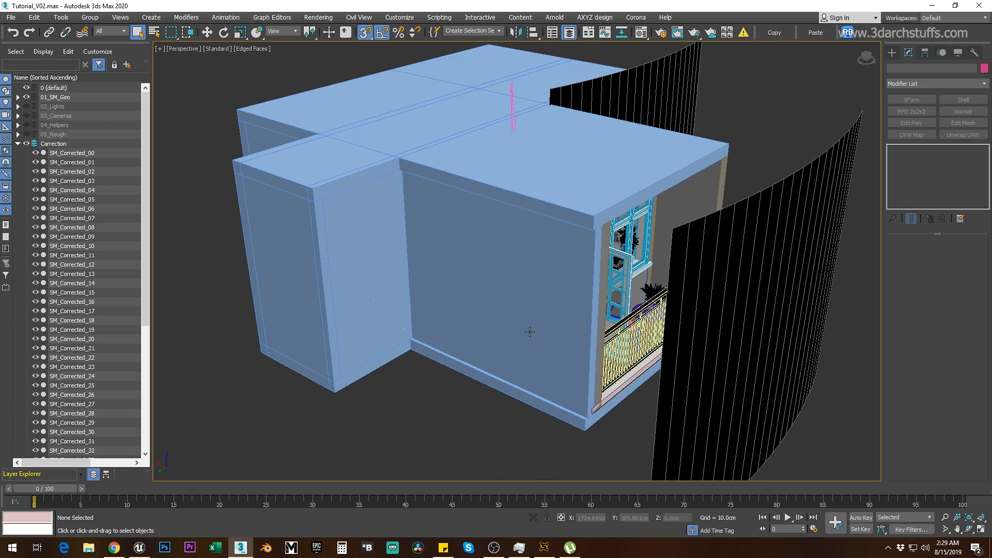
pyautogui.click(520, 176)
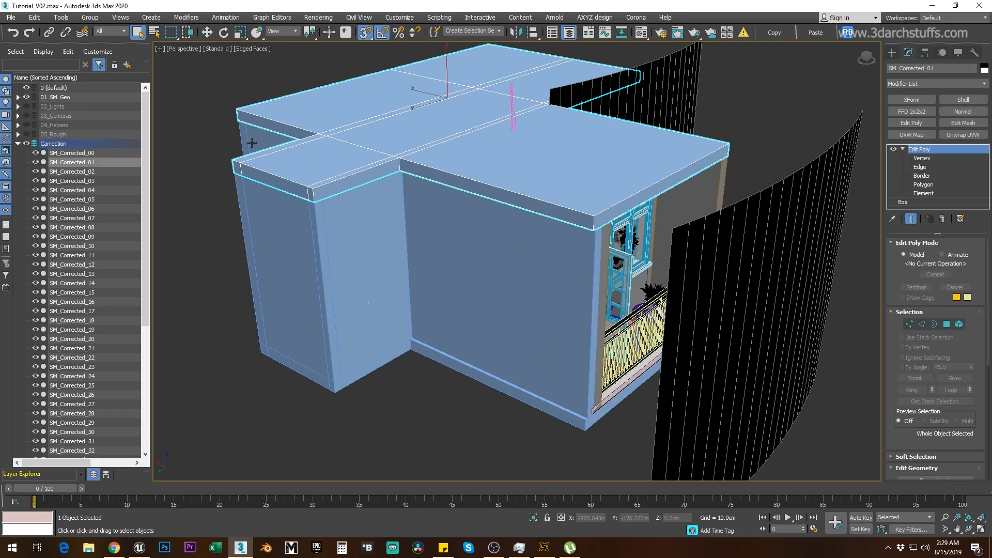
pyautogui.click(26, 144)
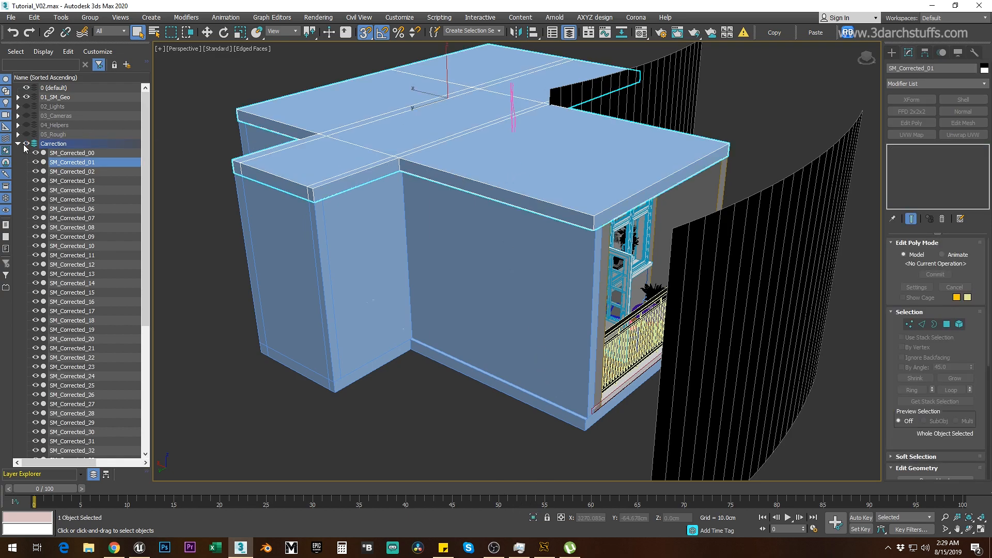
pyautogui.click(18, 144)
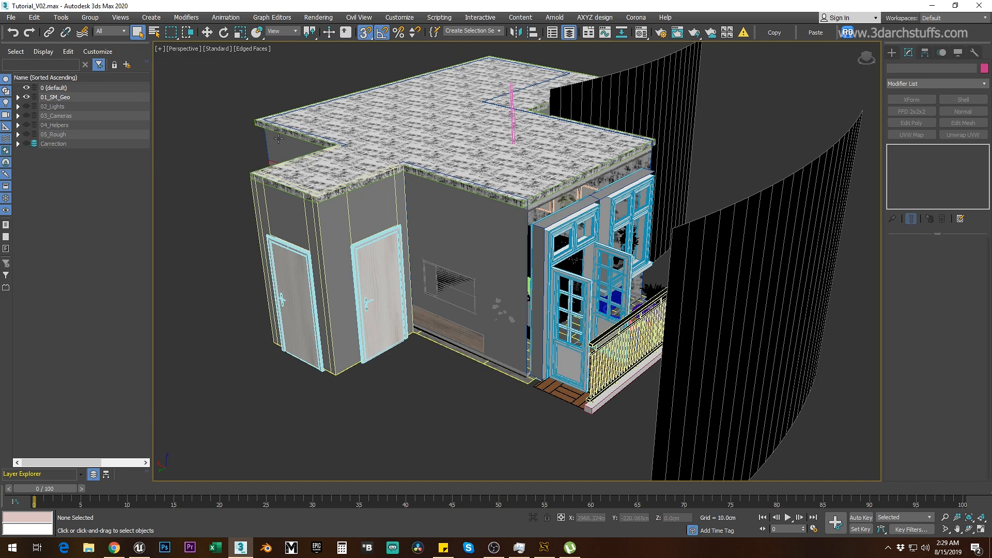
# Delete the two ceiling meshes covering the apartment to open up the kitchen interior.
pyautogui.click(415, 144)
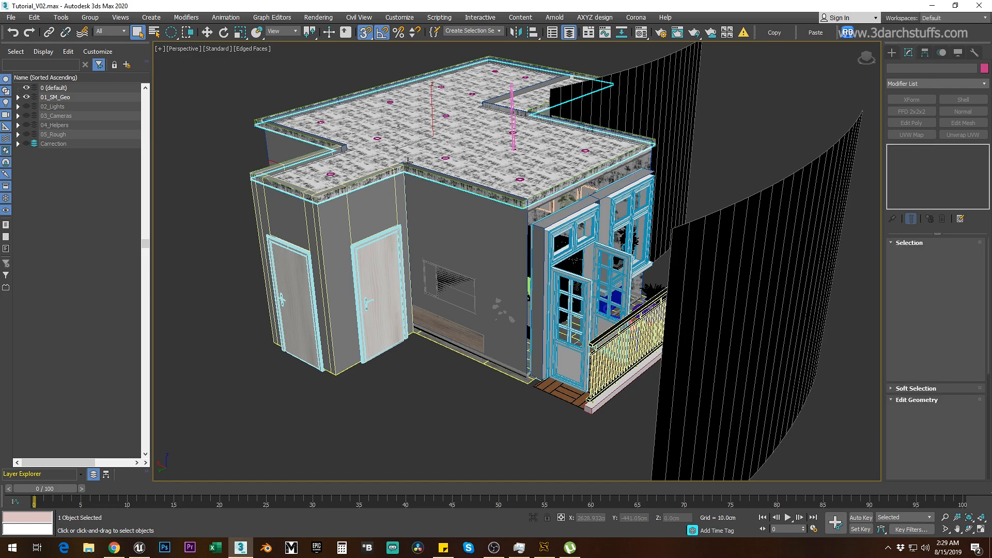
pyautogui.press('Delete')
pyautogui.click(413, 170)
pyautogui.press('Delete')
pyautogui.keyDown('alt'); pyautogui.moveTo(430, 139); pyautogui.dragTo(461, 170, button='middle'); pyautogui.keyUp('alt')
pyautogui.scroll(8, 437, 149)
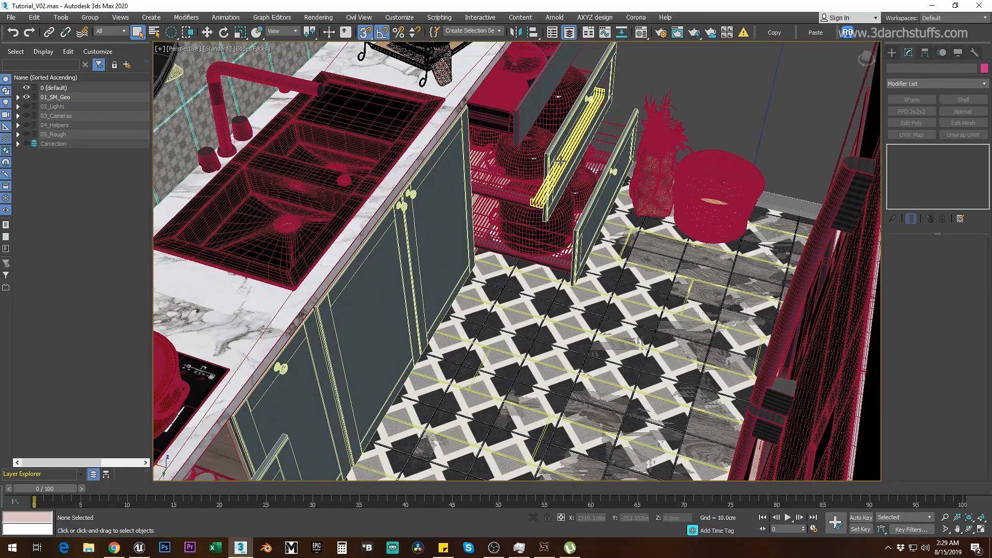
# Select the upper and lower open drawer fronts at the far end of the kitchen cabinets.
pyautogui.click(551, 163)
pyautogui.scroll(1, 545, 168)
pyautogui.press('z')
pyautogui.keyDown('alt'); pyautogui.moveTo(546, 169); pyautogui.dragTo(551, 196, button='middle'); pyautogui.keyUp('alt')
pyautogui.click(481, 211)
pyautogui.moveTo(579, 247); pyautogui.dragTo(527, 114, button='middle')
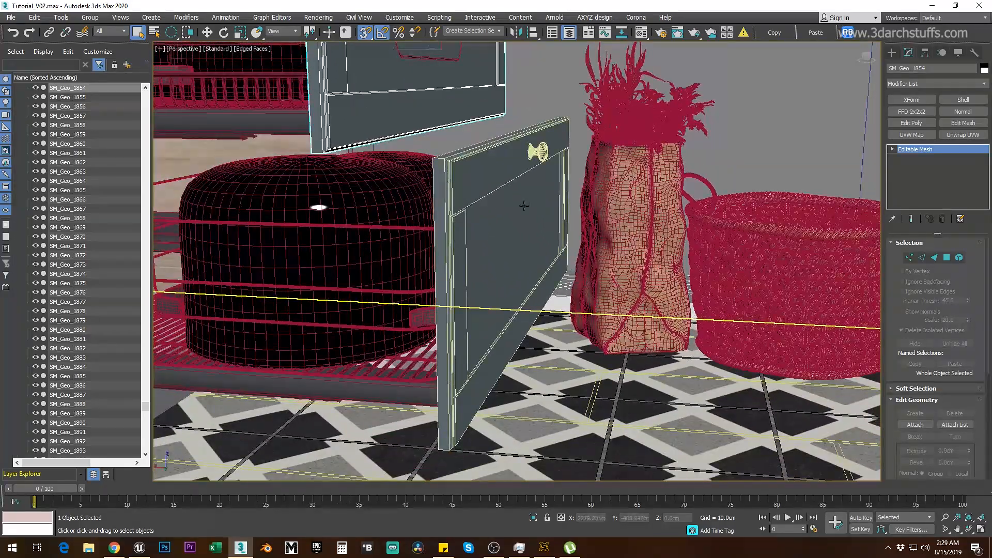
pyautogui.keyDown('ctrl'); pyautogui.click(527, 219); pyautogui.keyUp('ctrl')
pyautogui.keyDown('alt'); pyautogui.moveTo(534, 243); pyautogui.dragTo(494, 250, button='middle'); pyautogui.keyUp('alt')
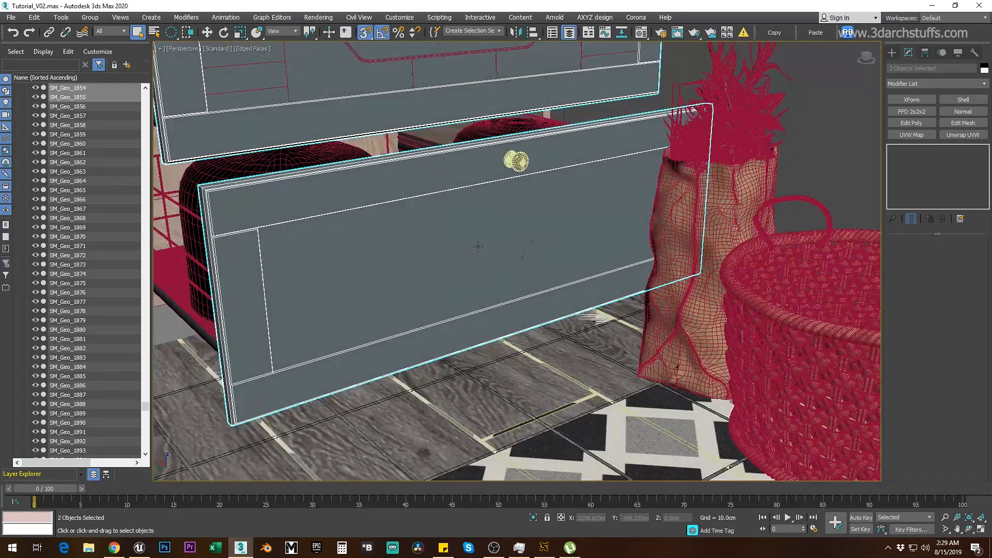
pyautogui.scroll(-3, 477, 247)
pyautogui.moveTo(370, 250); pyautogui.dragTo(432, 255)
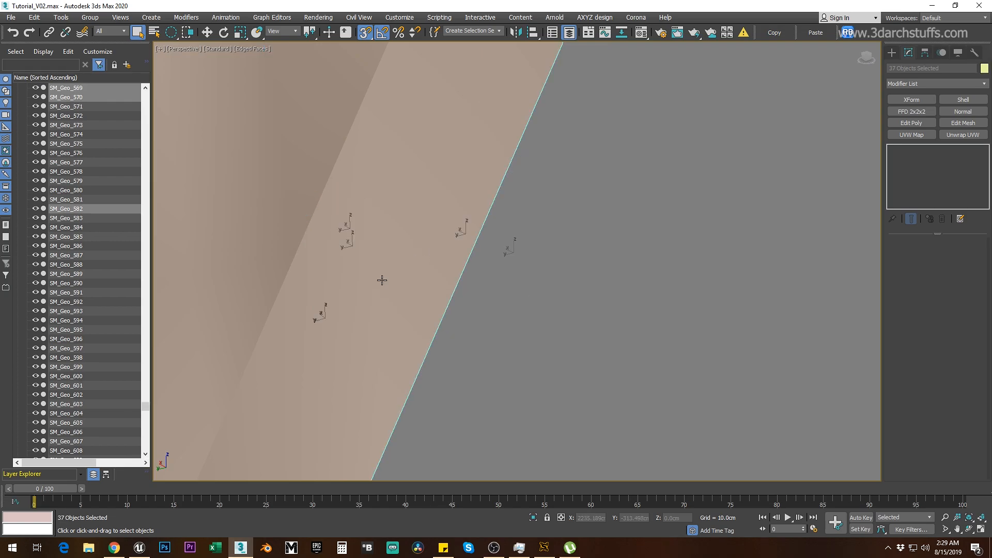
pyautogui.hotkey('ctrl', 'z')
# Add the four lower cabinet doors to the selected drawer fronts.
pyautogui.keyDown('alt'); pyautogui.moveTo(408, 270); pyautogui.dragTo(484, 292, button='middle'); pyautogui.keyUp('alt')
pyautogui.scroll(-2, 434, 275)
pyautogui.scroll(4, 471, 266)
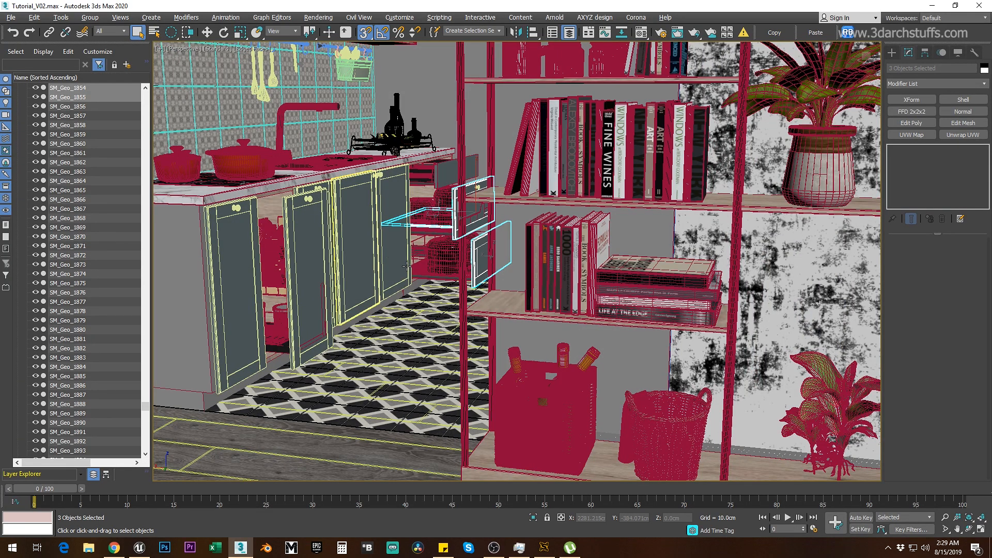
pyautogui.keyDown('alt'); pyautogui.moveTo(406, 266); pyautogui.dragTo(412, 279, button='middle'); pyautogui.keyUp('alt')
pyautogui.keyDown('ctrl'); pyautogui.click(407, 281); pyautogui.keyUp('ctrl')
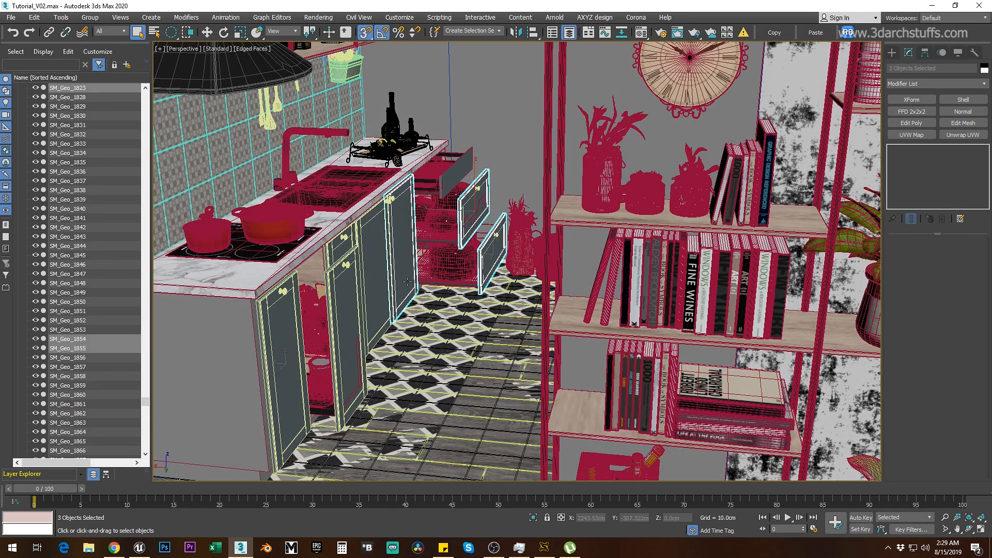
pyautogui.scroll(5, 407, 276)
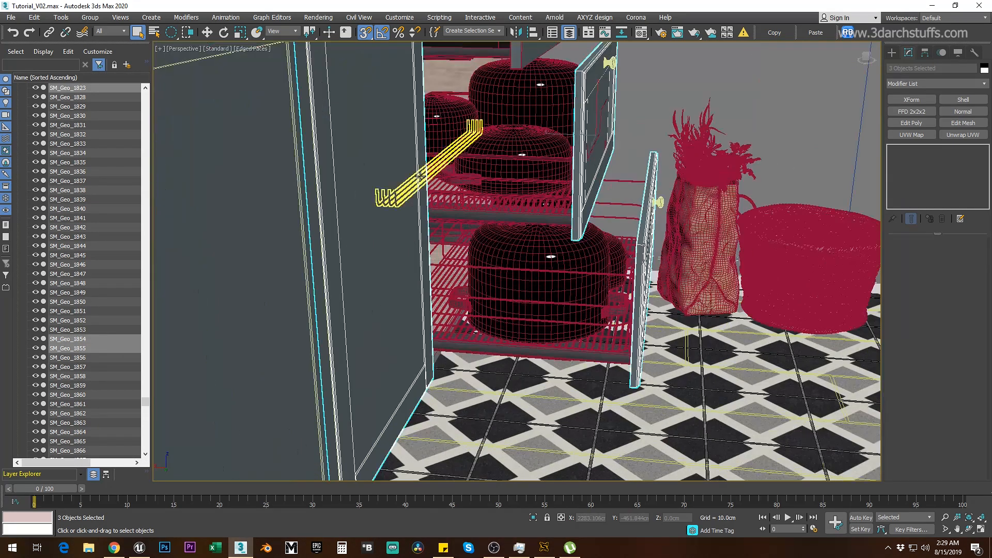
pyautogui.scroll(-3, 420, 176)
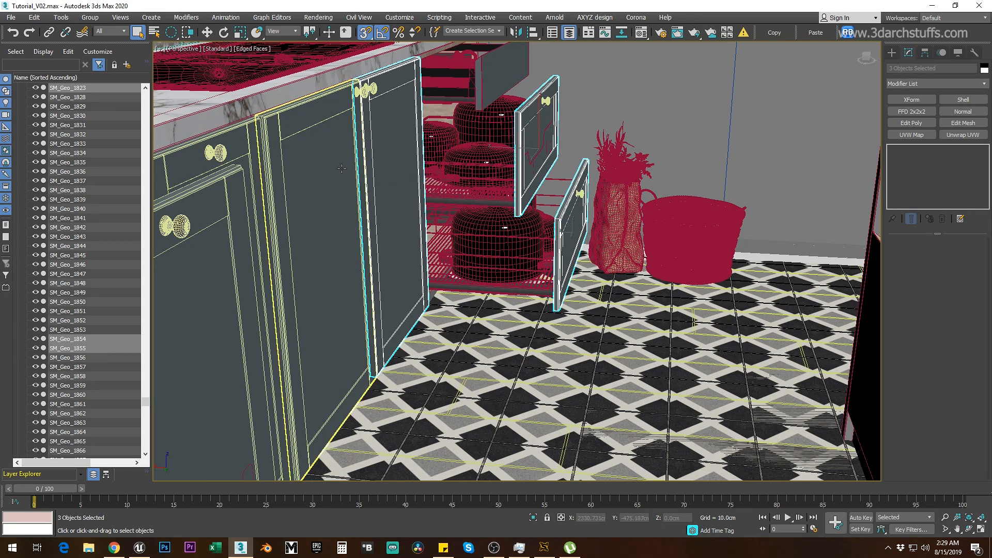
pyautogui.scroll(-2, 345, 187)
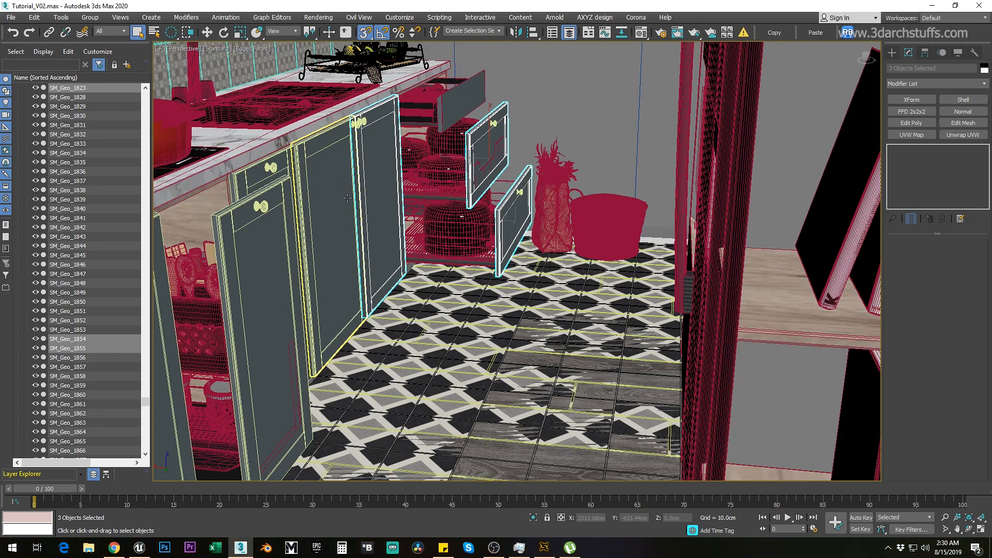
pyautogui.keyDown('ctrl'); pyautogui.click(349, 305); pyautogui.keyUp('ctrl')
pyautogui.keyDown('ctrl'); pyautogui.click(266, 288); pyautogui.keyUp('ctrl')
pyautogui.moveTo(477, 233); pyautogui.dragTo(520, 243, button='middle')
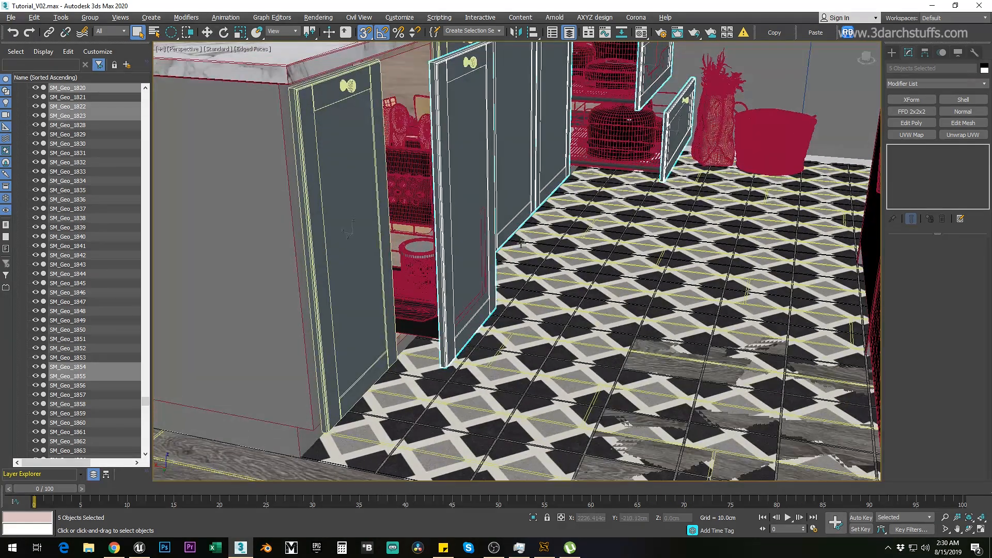
pyautogui.keyDown('ctrl'); pyautogui.click(363, 300); pyautogui.keyUp('ctrl')
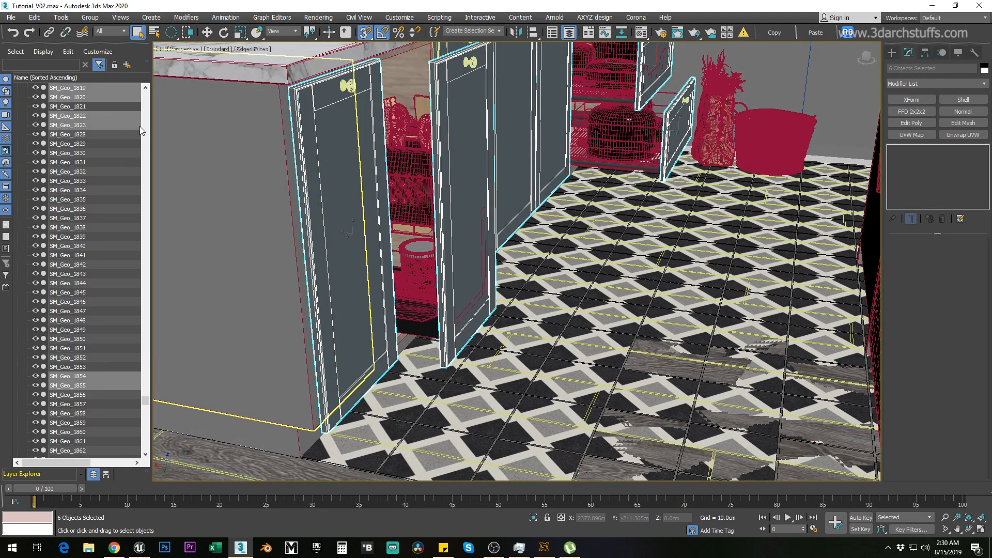
# Show the Carrection layer and select the corrected inner panels of the four lower cabinet doors.
pyautogui.moveTo(147, 398); pyautogui.dragTo(147, 453)
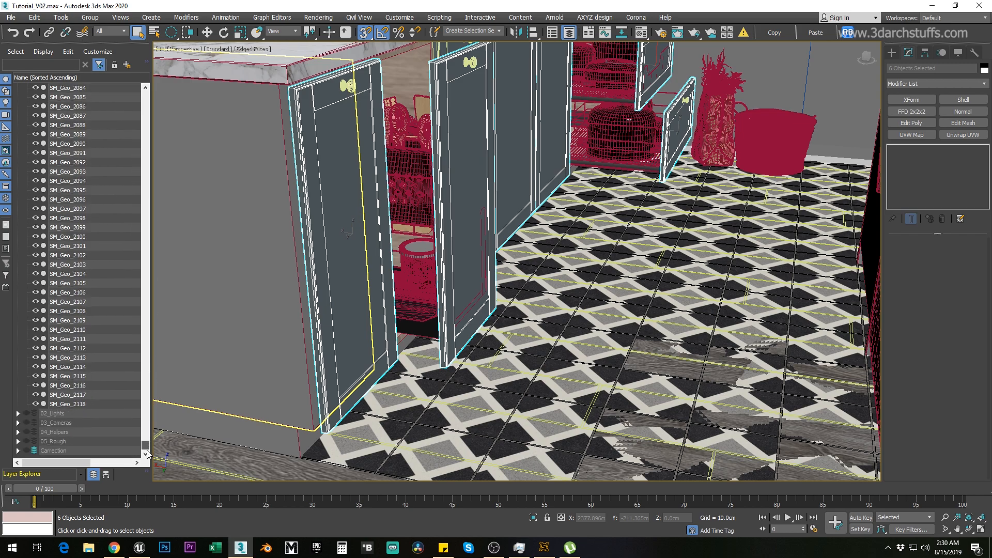
pyautogui.click(27, 450)
pyautogui.click(375, 251)
pyautogui.moveTo(500, 223); pyautogui.dragTo(438, 251, button='middle')
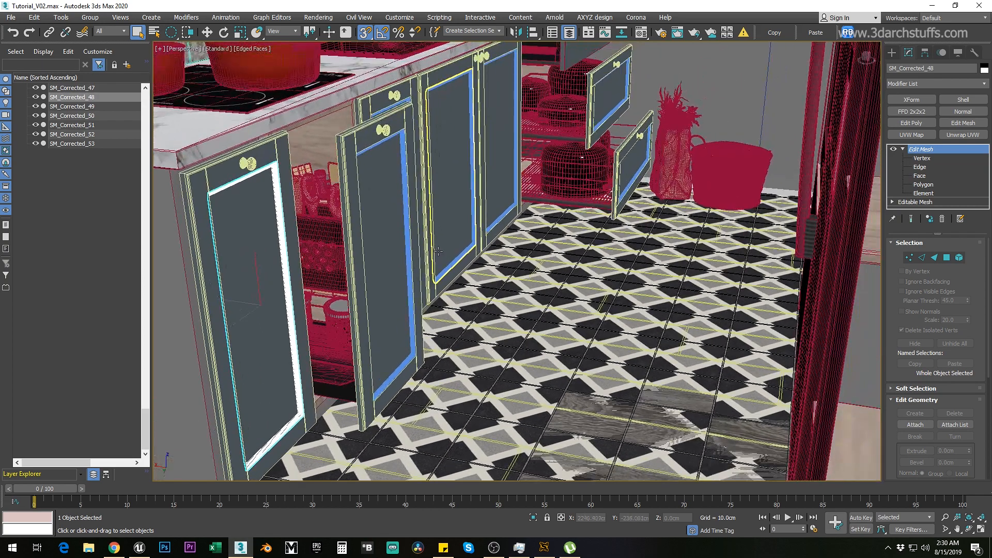
pyautogui.keyDown('ctrl'); pyautogui.click(408, 226); pyautogui.keyUp('ctrl')
pyautogui.keyDown('ctrl'); pyautogui.click(471, 178); pyautogui.keyUp('ctrl')
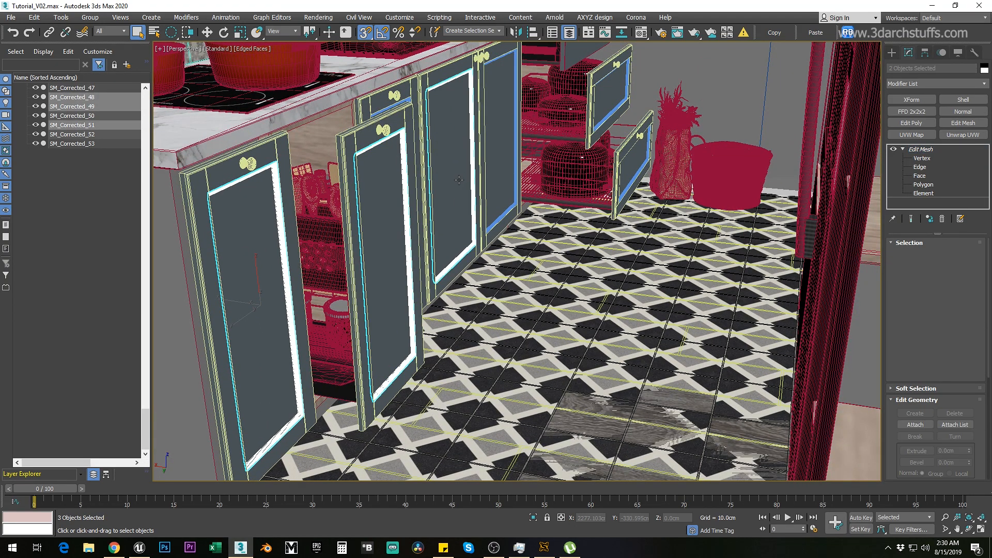
pyautogui.keyDown('ctrl'); pyautogui.click(515, 129); pyautogui.keyUp('ctrl')
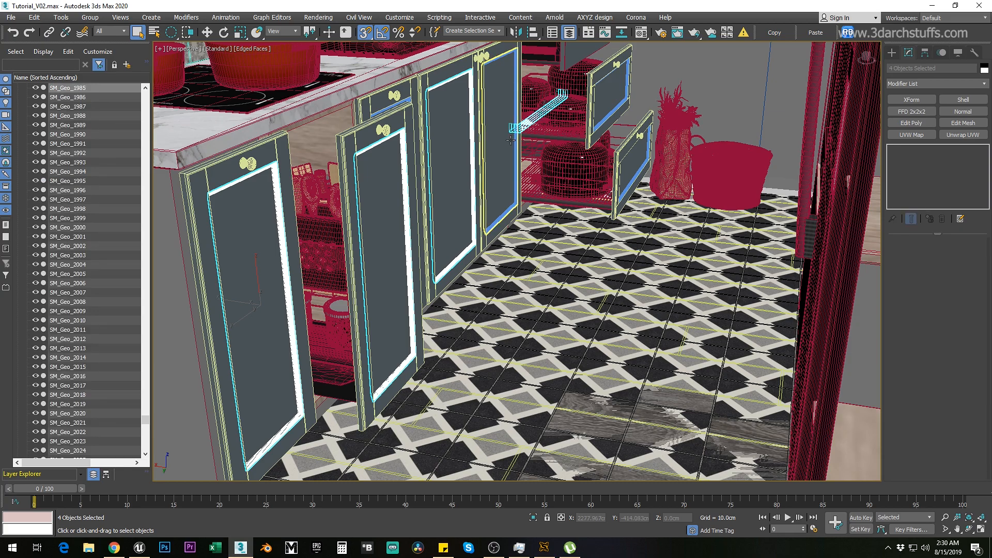
pyautogui.hotkey('ctrl', 'z')
pyautogui.keyDown('ctrl'); pyautogui.click(515, 142); pyautogui.keyUp('ctrl')
# Add the corrected panels of both open drawer fronts to the selection and isolate all six panels.
pyautogui.moveTo(581, 160); pyautogui.dragTo(485, 232, button='middle')
pyautogui.scroll(6, 526, 209)
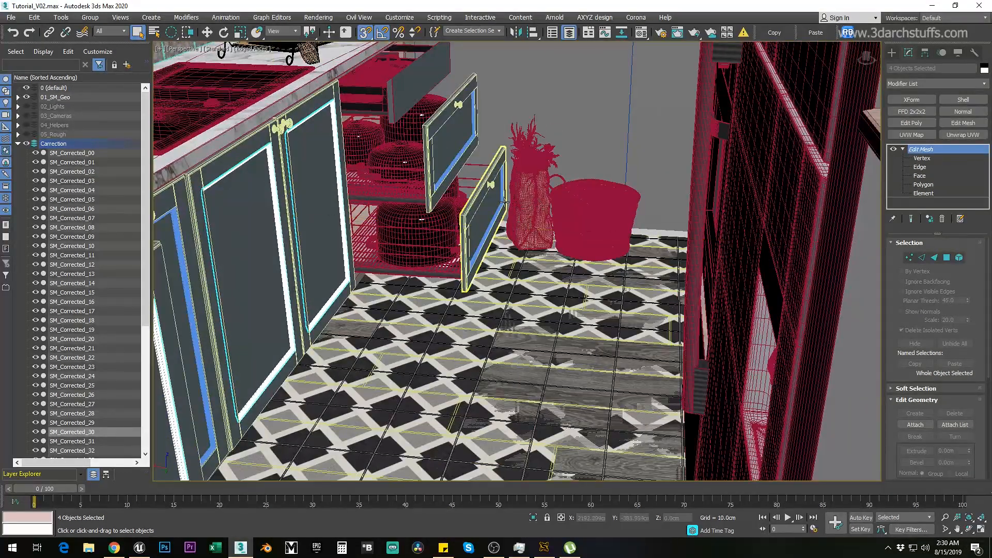
pyautogui.keyDown('ctrl'); pyautogui.click(502, 201); pyautogui.keyUp('ctrl')
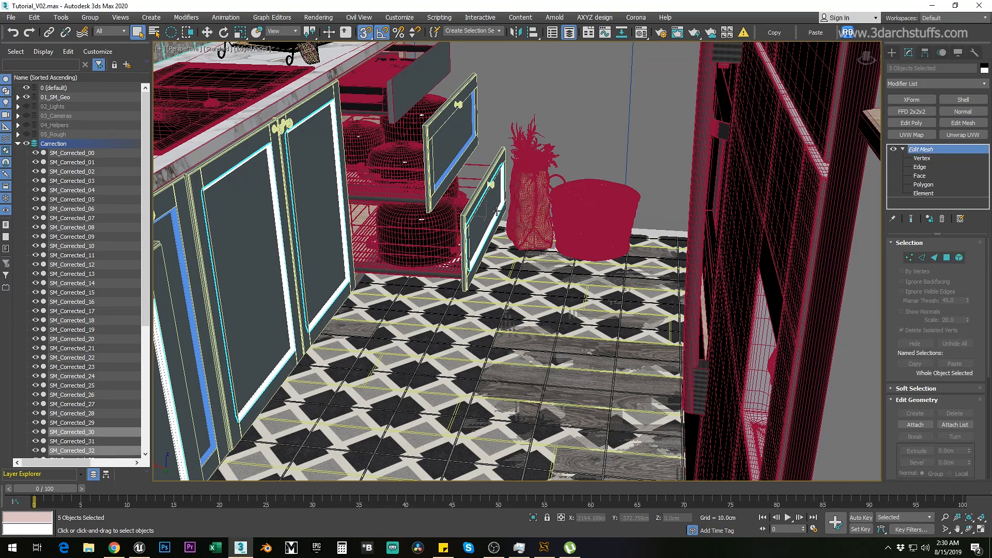
pyautogui.keyDown('ctrl'); pyautogui.click(467, 141); pyautogui.keyUp('ctrl')
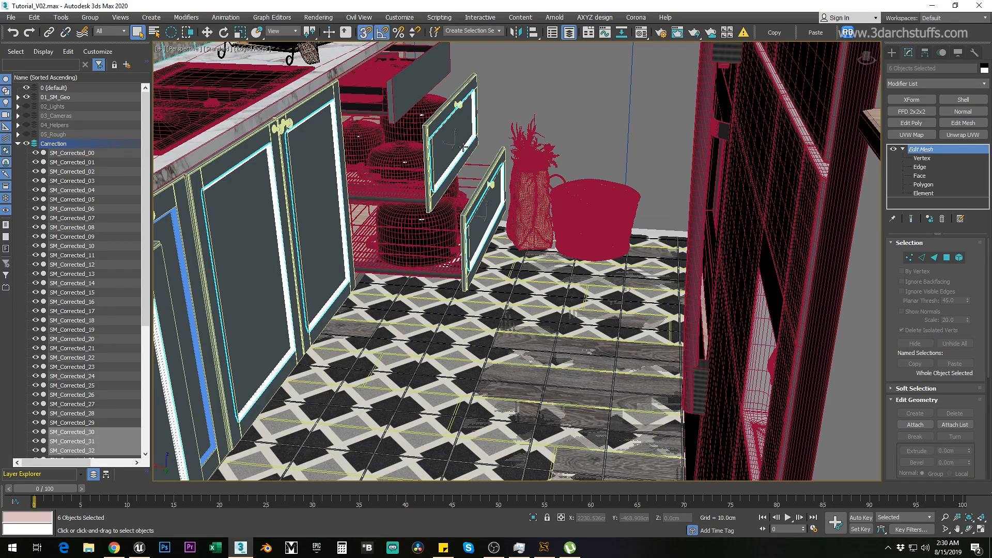
pyautogui.hotkey('alt', 'q')
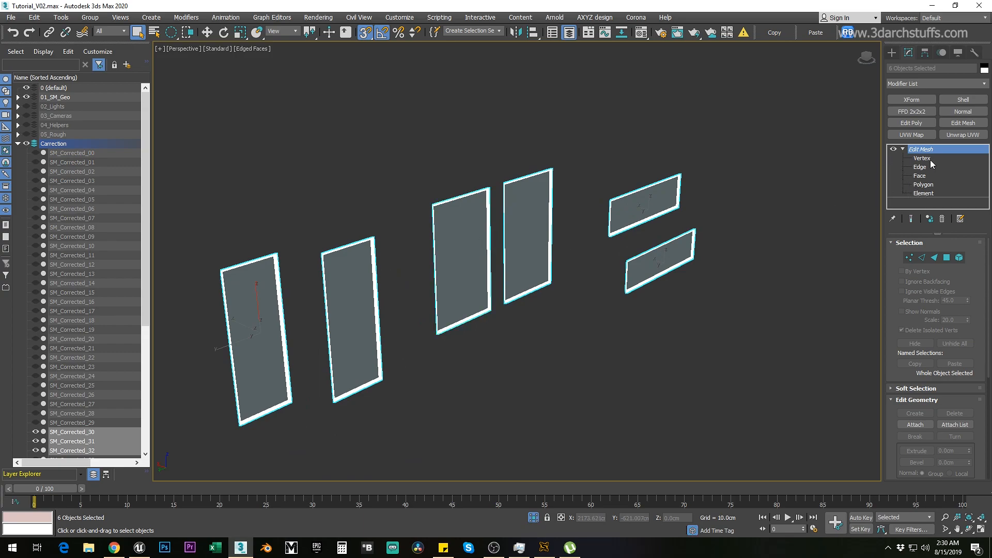
# Select the whole mesh element of the lower drawer panel and examine its face normals.
pyautogui.click(924, 194)
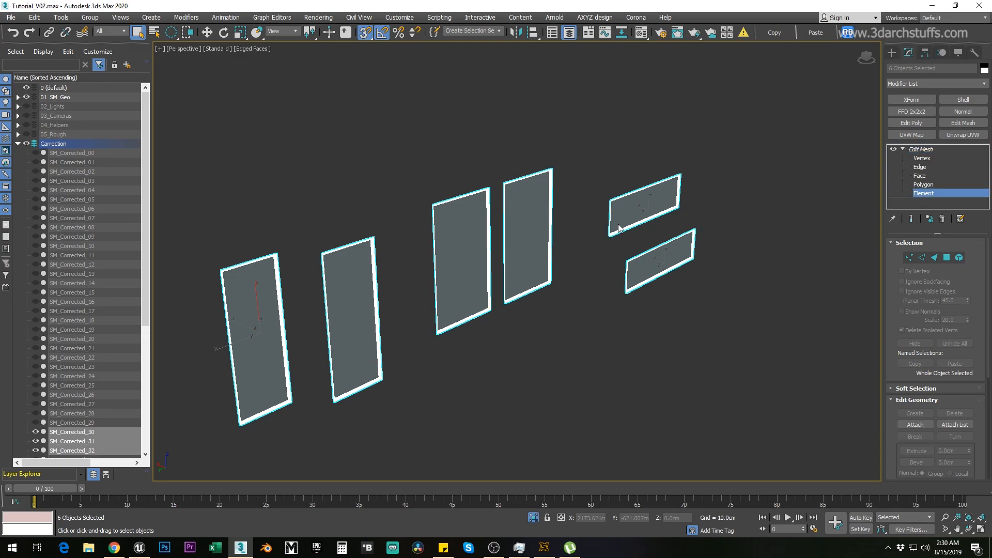
pyautogui.click(655, 264)
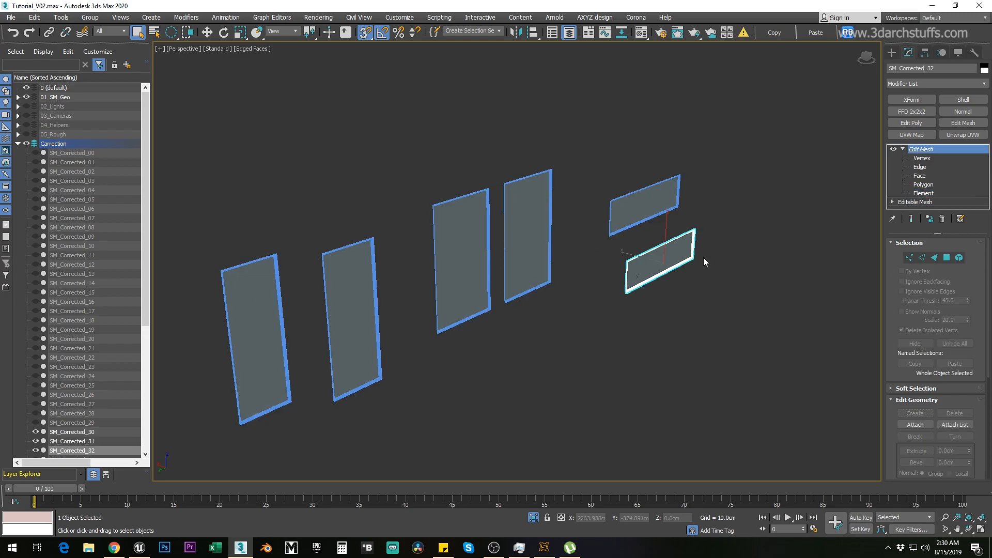
pyautogui.click(922, 194)
pyautogui.click(662, 277)
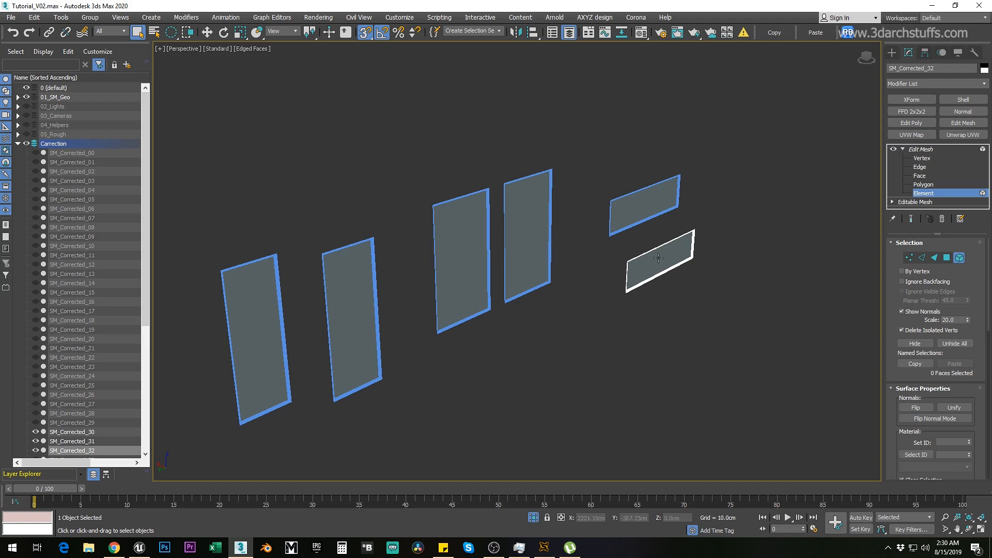
pyautogui.click(659, 258)
pyautogui.press('z')
pyautogui.moveTo(678, 262)
pyautogui.keyDown('alt'); pyautogui.mouseDown(button='middle')
pyautogui.moveTo(700, 247)
pyautogui.moveTo(757, 248)
pyautogui.moveTo(687, 256)
pyautogui.mouseUp(button='middle'); pyautogui.keyUp('alt')
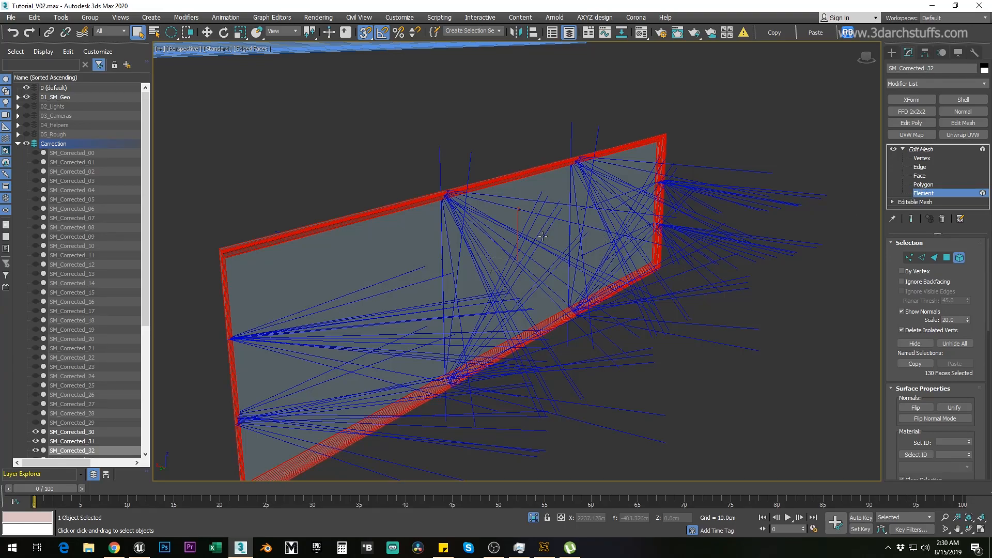
pyautogui.scroll(-4, 543, 236)
pyautogui.click(673, 256)
pyautogui.click(554, 245)
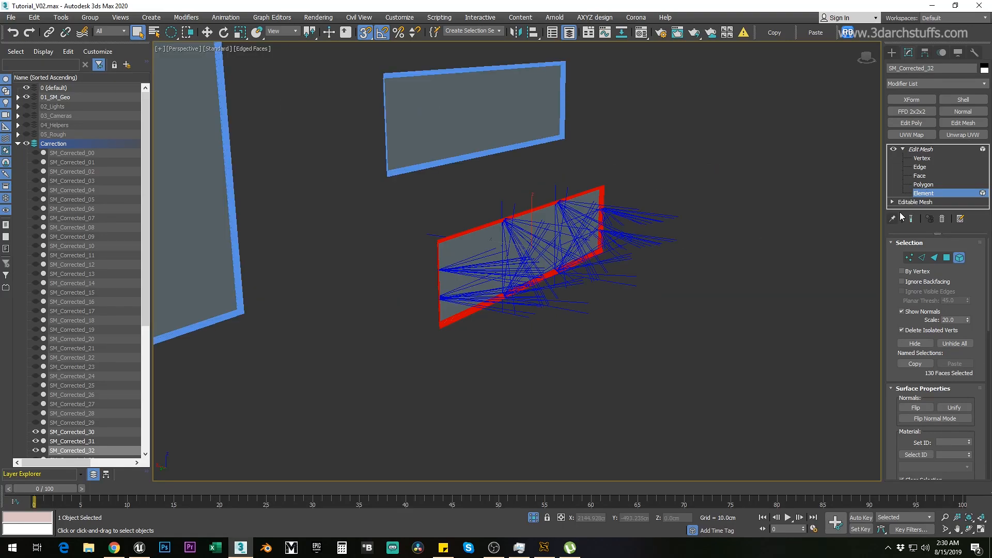
# Flip the normals of the lower drawer panel's large flat polygon, leave sub-object editing and deselect the panel.
pyautogui.click(923, 185)
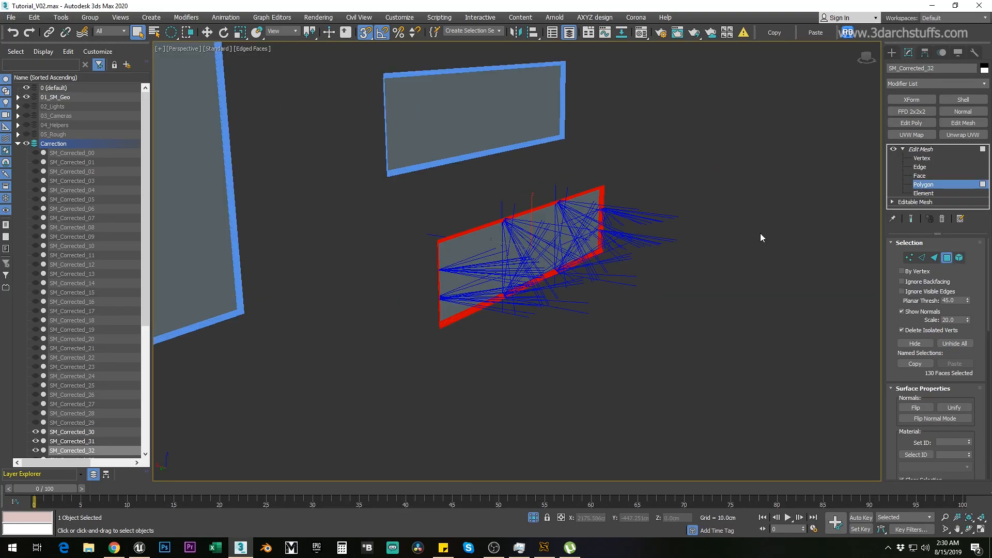
pyautogui.click(692, 259)
pyautogui.moveTo(533, 257)
pyautogui.keyDown('alt'); pyautogui.mouseDown(button='middle')
pyautogui.moveTo(600, 253)
pyautogui.moveTo(539, 270)
pyautogui.mouseUp(button='middle'); pyautogui.keyUp('alt')
pyautogui.scroll(3, 540, 272)
pyautogui.keyDown('alt'); pyautogui.moveTo(615, 246); pyautogui.dragTo(496, 249, button='middle'); pyautogui.keyUp('alt')
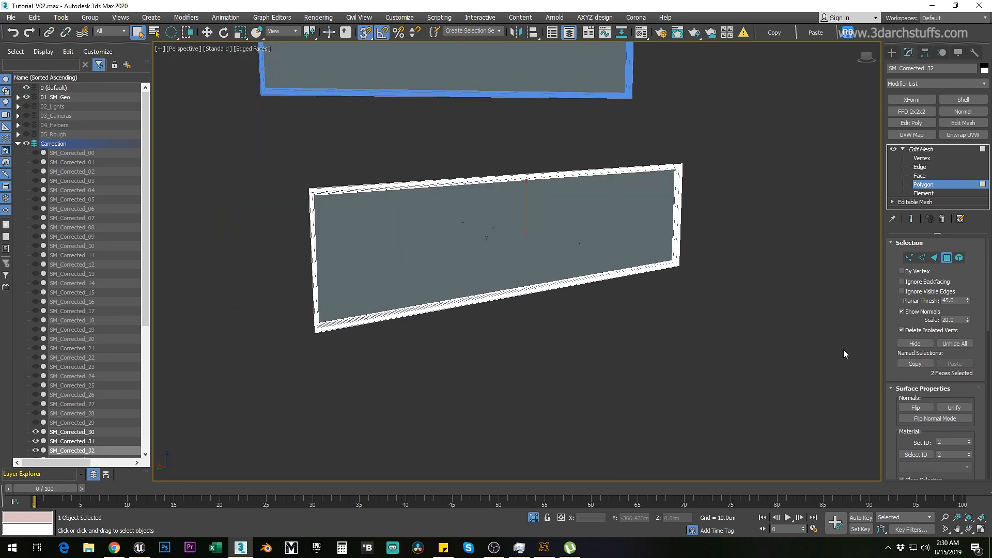
pyautogui.click(913, 407)
pyautogui.scroll(-5, 691, 317)
pyautogui.keyDown('alt'); pyautogui.moveTo(691, 317); pyautogui.dragTo(607, 268, button='middle'); pyautogui.keyUp('alt')
pyautogui.click(600, 222)
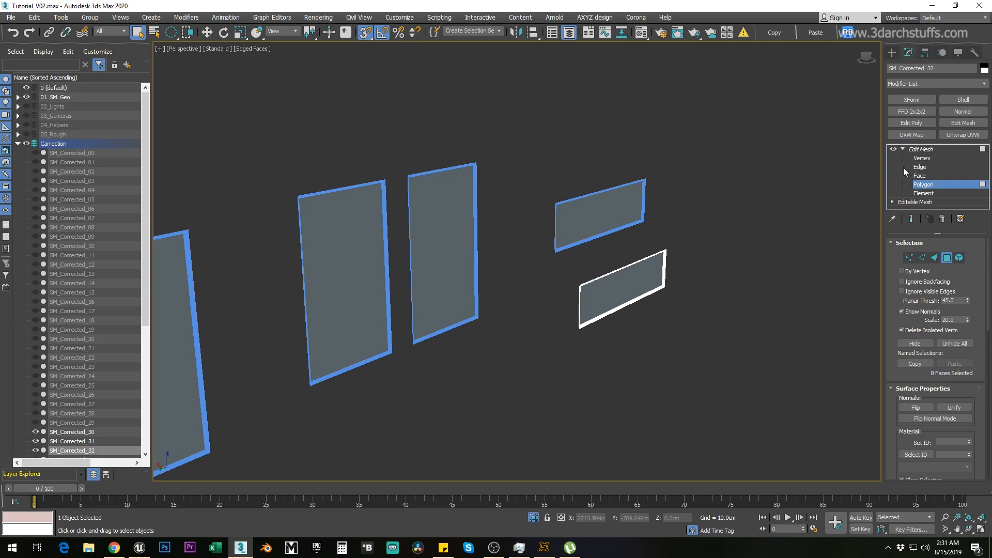
pyautogui.click(916, 149)
pyautogui.click(774, 250)
# Switch to a rectangular selection region and select all six isolated door and drawer panels.
pyautogui.scroll(-3, 735, 261)
pyautogui.moveTo(413, 248); pyautogui.dragTo(610, 344)
pyautogui.click(319, 205)
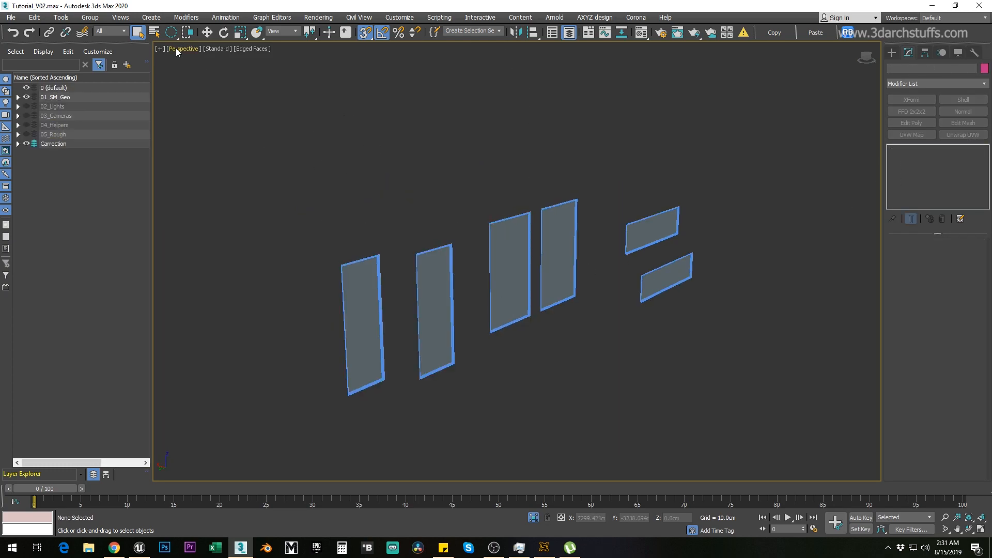
pyautogui.moveTo(172, 39); pyautogui.dragTo(171, 32)
pyautogui.moveTo(673, 392); pyautogui.dragTo(703, 392)
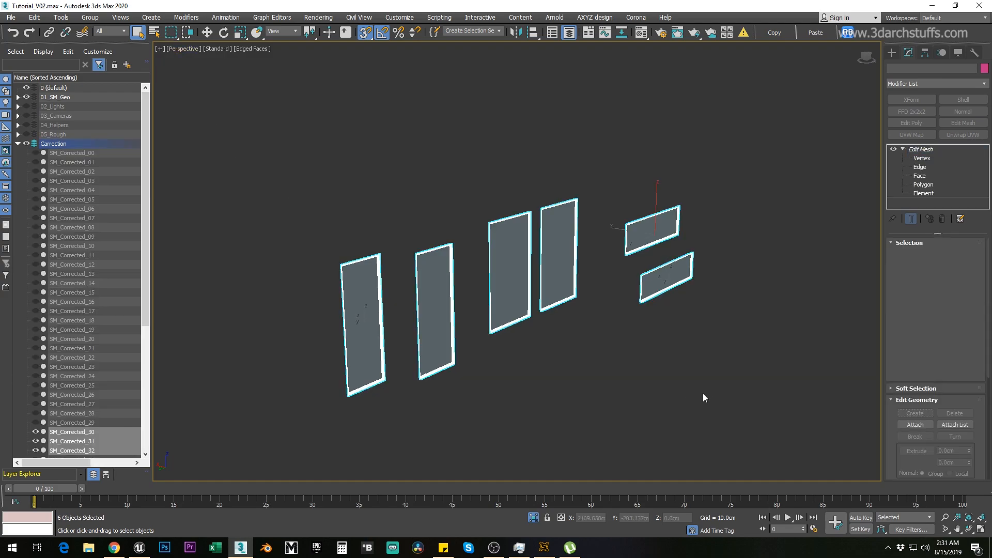
# Flip the normals of the large flat polygons on the selected door and drawer panels, working at polygon level.
pyautogui.click(926, 185)
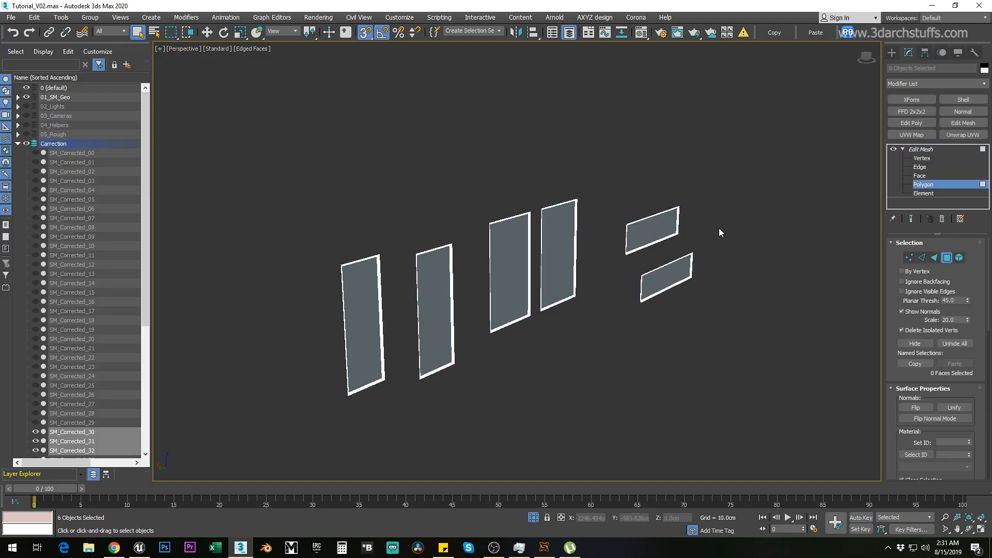
pyautogui.click(915, 407)
pyautogui.click(662, 276)
pyautogui.click(558, 240)
pyautogui.click(916, 408)
pyautogui.click(915, 408)
pyautogui.click(435, 301)
pyautogui.click(916, 408)
pyautogui.click(363, 315)
pyautogui.click(916, 407)
pyautogui.keyDown('alt'); pyautogui.moveTo(665, 372); pyautogui.dragTo(703, 324, button='middle'); pyautogui.keyUp('alt')
pyautogui.click(919, 158)
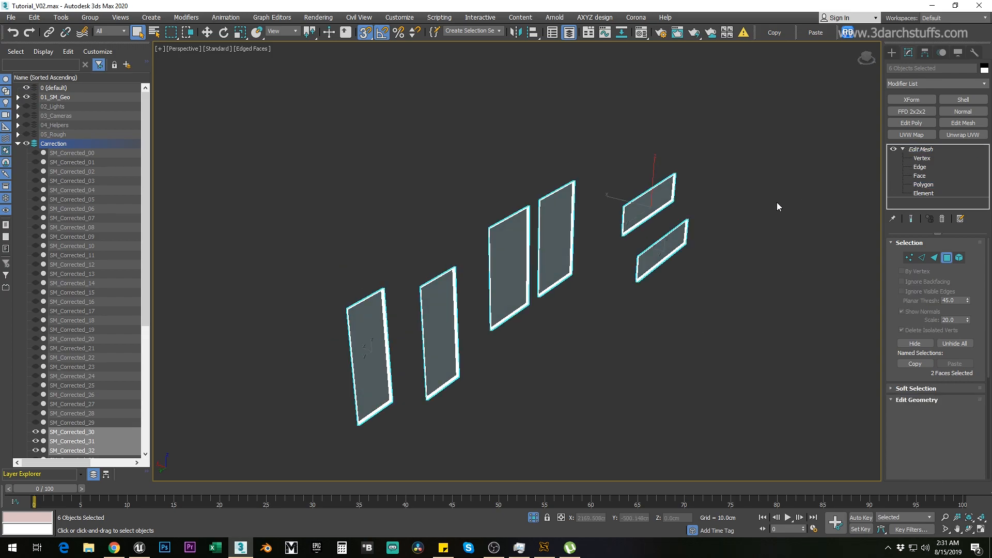
# Move the six panels into a new layer named Correction02, then hide and collapse that layer.
pyautogui.click(126, 64)
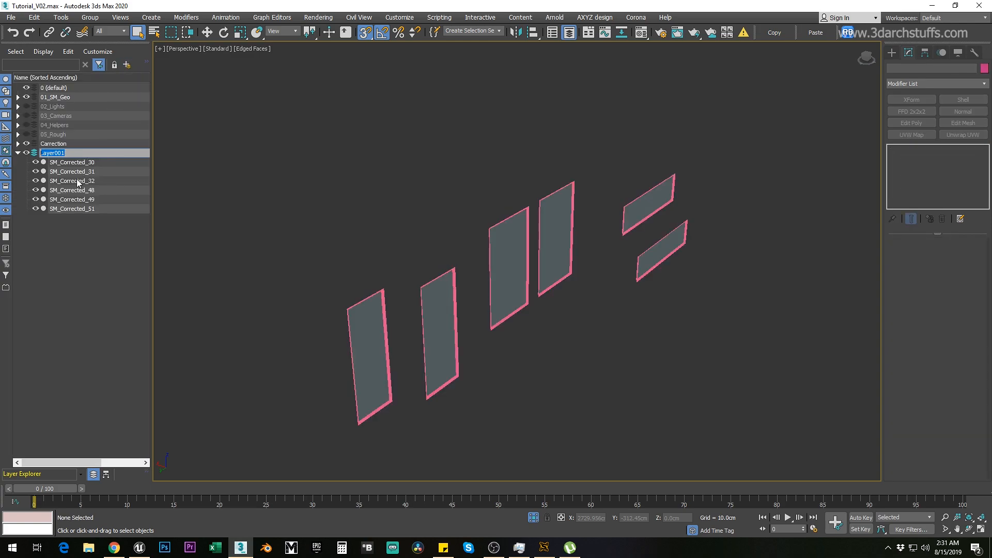
pyautogui.write('Correction02')
pyautogui.press('Return')
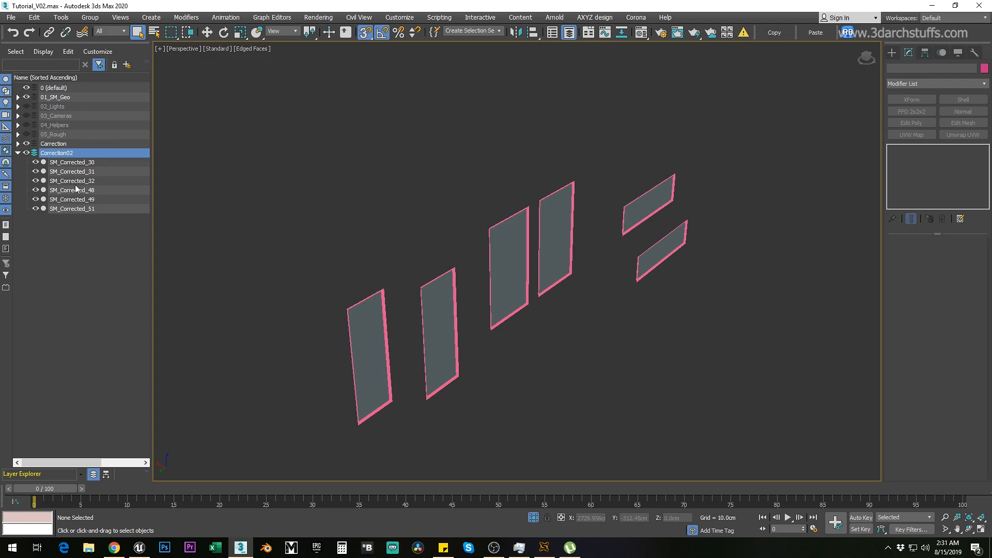
pyautogui.click(26, 153)
pyautogui.click(18, 154)
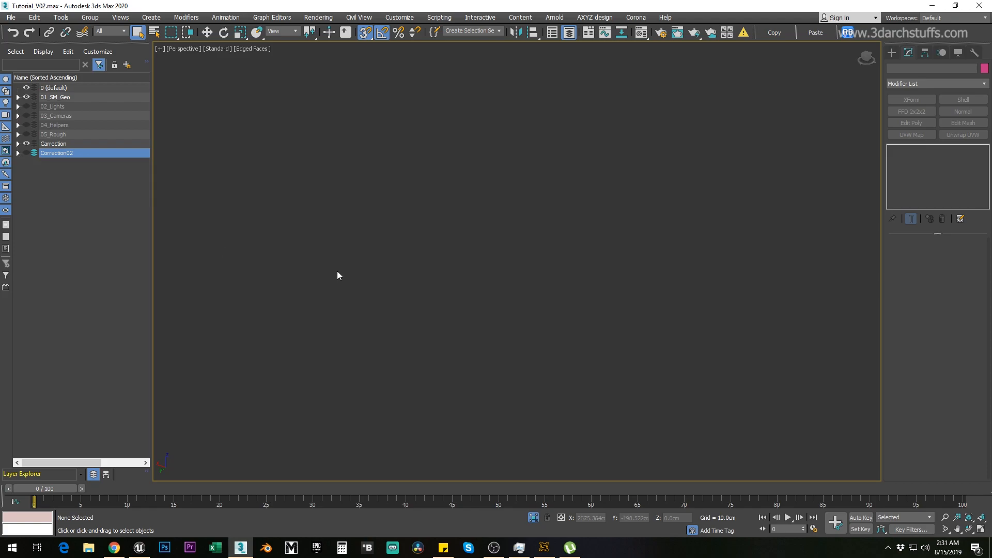
# Switch to Unreal Editor and delete the lower open drawer's panel SM_Corrected_32, accepting the broken references.
pyautogui.click(140, 547)
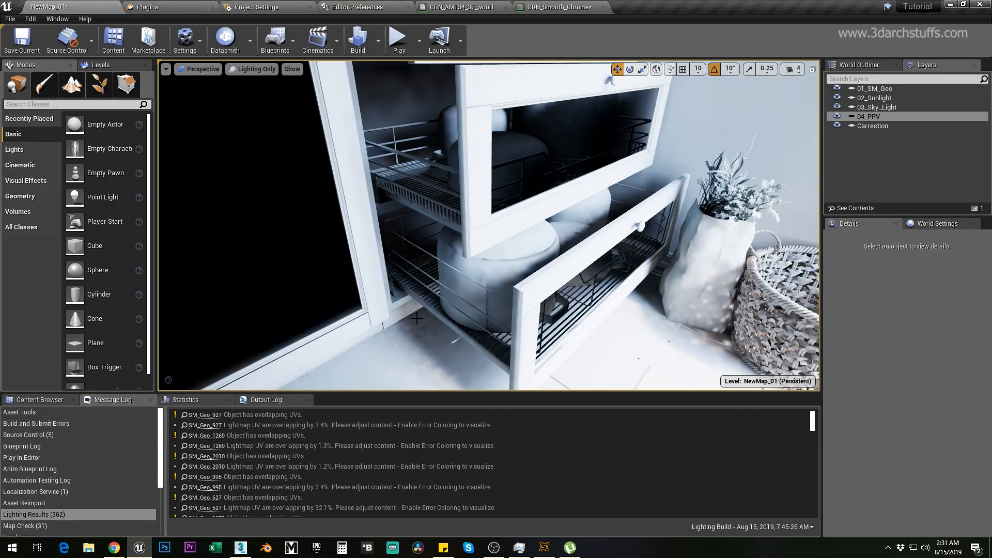
pyautogui.click(585, 327)
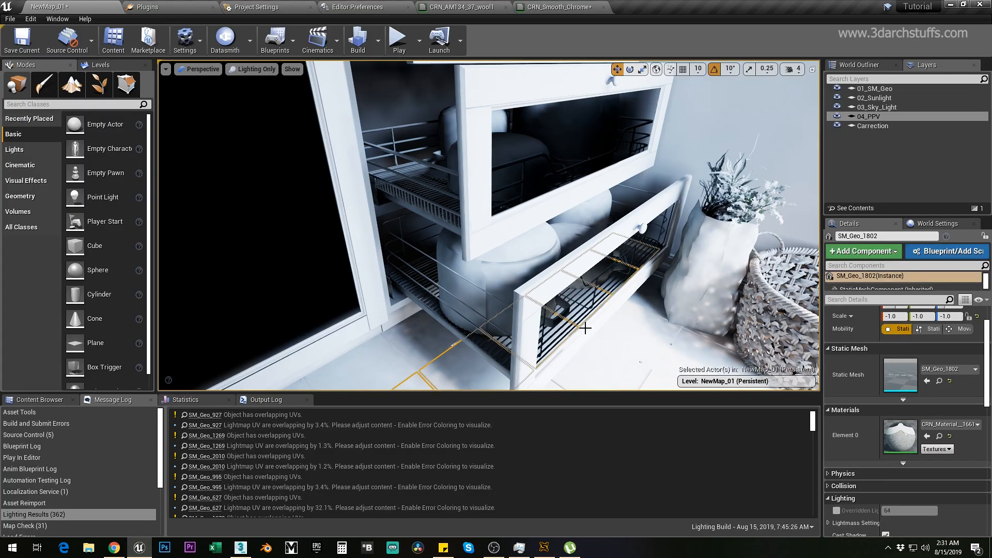
pyautogui.click(606, 337)
pyautogui.scroll(3, 608, 336)
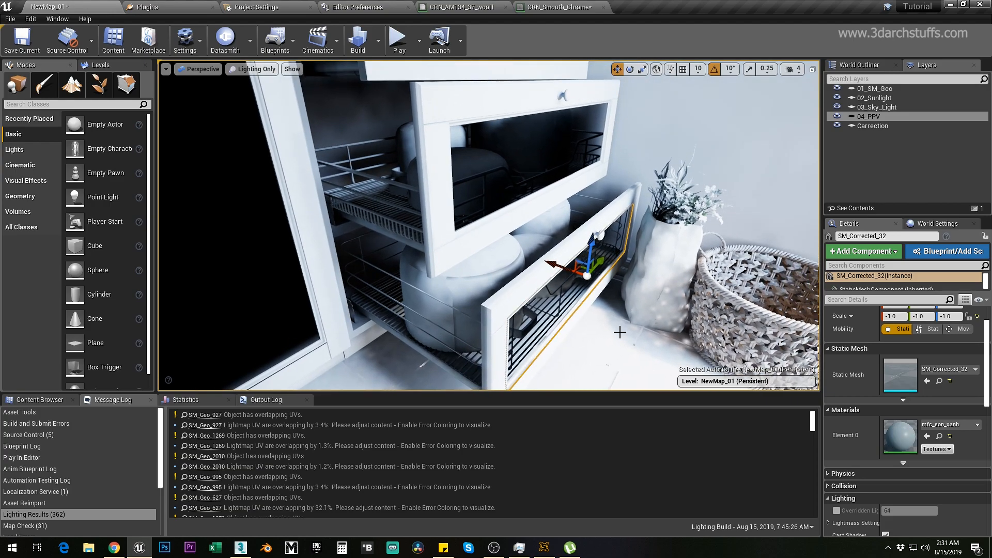
pyautogui.press('f')
pyautogui.keyDown('alt'); pyautogui.moveTo(583, 324); pyautogui.dragTo(619, 303); pyautogui.keyUp('alt')
pyautogui.press('Delete')
pyautogui.click(555, 319)
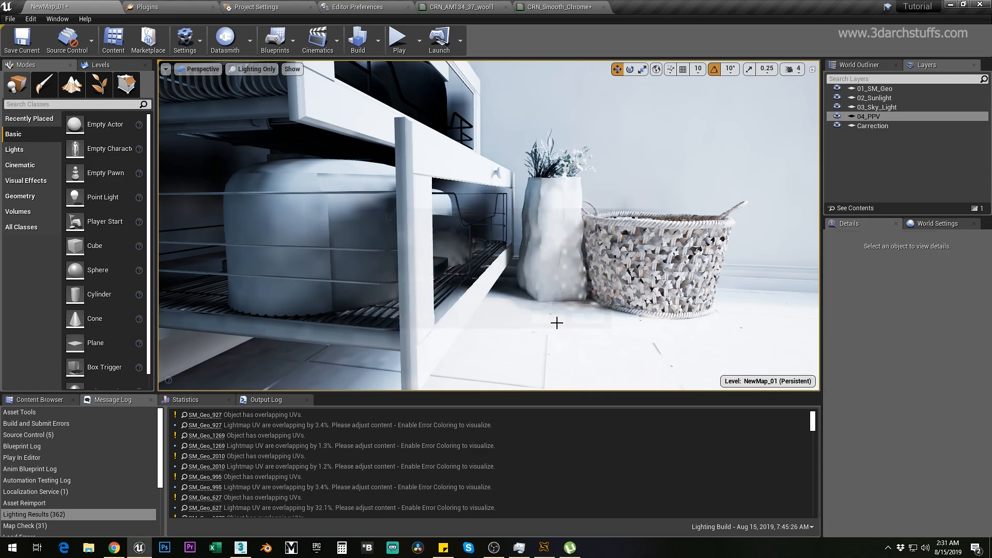
# Delete the upper open drawer's panel SM_Corrected_31 from the level, accepting the broken references.
pyautogui.keyDown('alt'); pyautogui.moveTo(556, 324); pyautogui.dragTo(537, 315); pyautogui.keyUp('alt')
pyautogui.moveTo(554, 305)
pyautogui.mouseDown(button='middle')
pyautogui.moveTo(558, 284)
pyautogui.moveTo(554, 306)
pyautogui.mouseUp(button='middle')
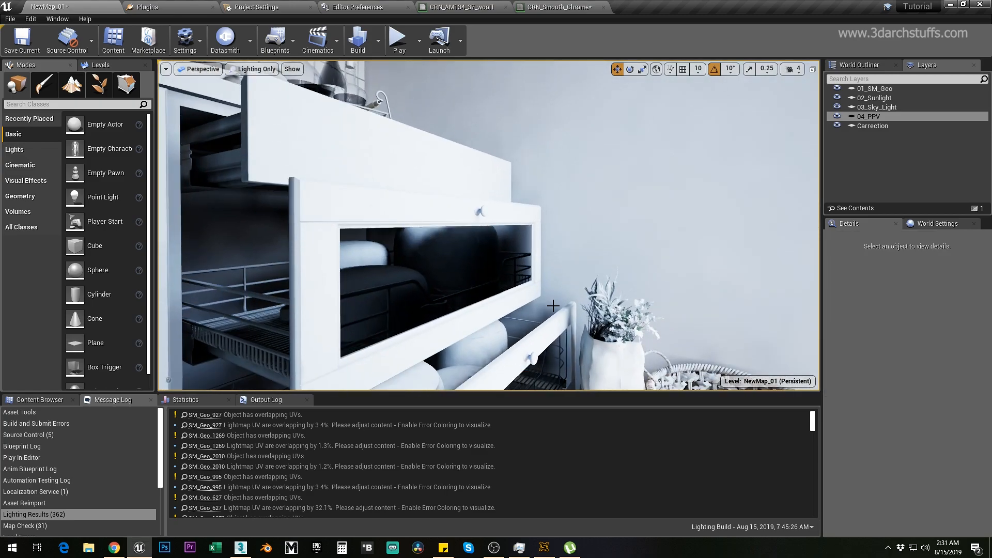
pyautogui.click(533, 264)
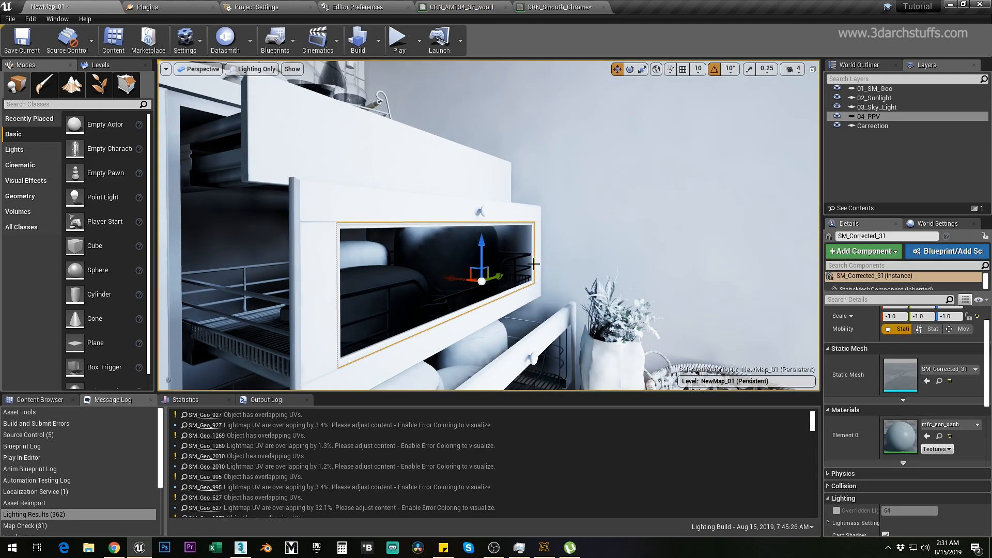
pyautogui.press('Delete')
pyautogui.click(555, 320)
# Delete the inner panel SM_Corrected_30 of the cabinet door nearest the open drawers.
pyautogui.moveTo(555, 320); pyautogui.dragTo(548, 289, button='middle')
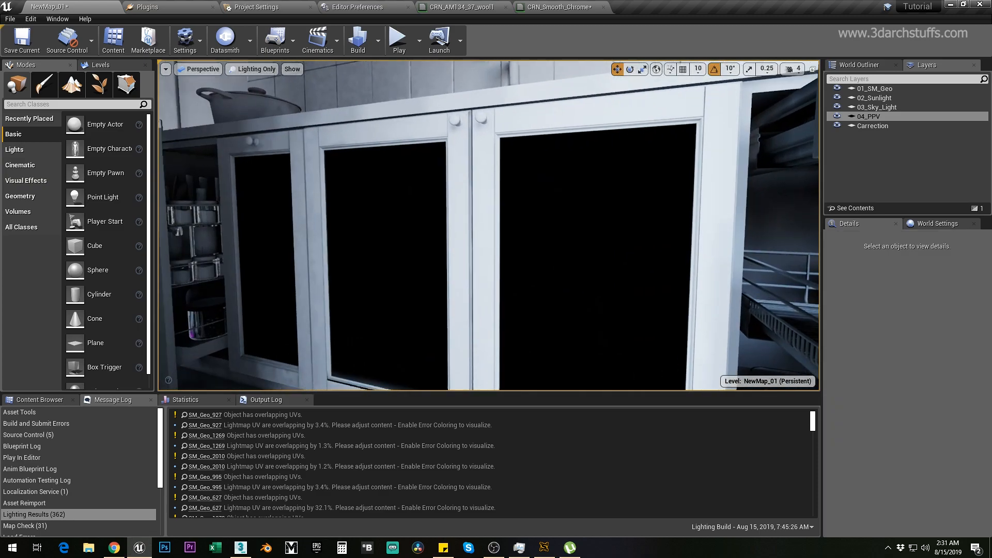
pyautogui.moveTo(547, 289); pyautogui.dragTo(609, 315, button='right')
pyautogui.click(438, 125)
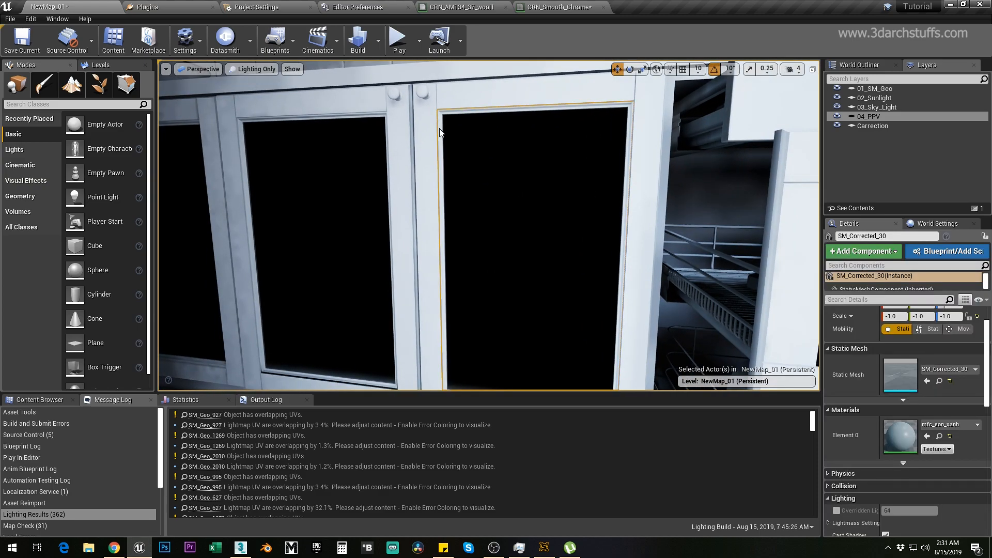
pyautogui.press('Delete')
pyautogui.click(554, 320)
# Delete the inner panels SM_Corrected_51 and SM_Corrected_50 of the two closed cabinet doors before the pulled-out one.
pyautogui.moveTo(554, 320); pyautogui.dragTo(517, 307, button='right')
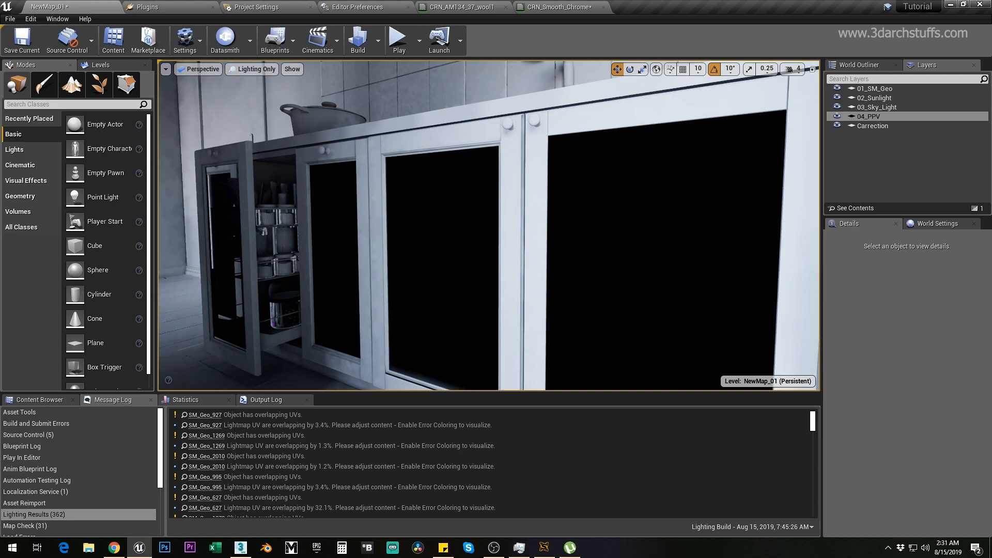
pyautogui.click(398, 176)
pyautogui.press('Delete')
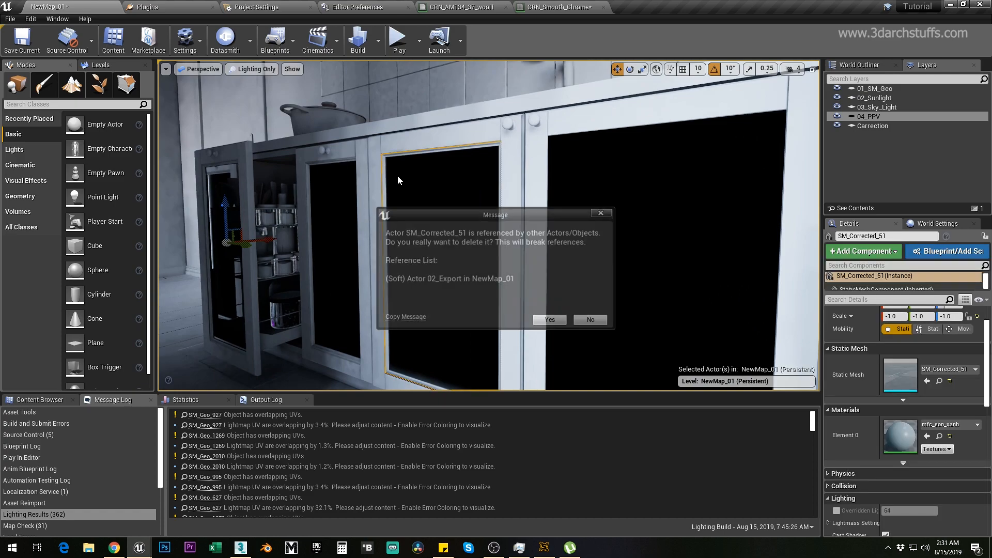
pyautogui.click(551, 322)
pyautogui.moveTo(551, 322); pyautogui.dragTo(527, 316, button='right')
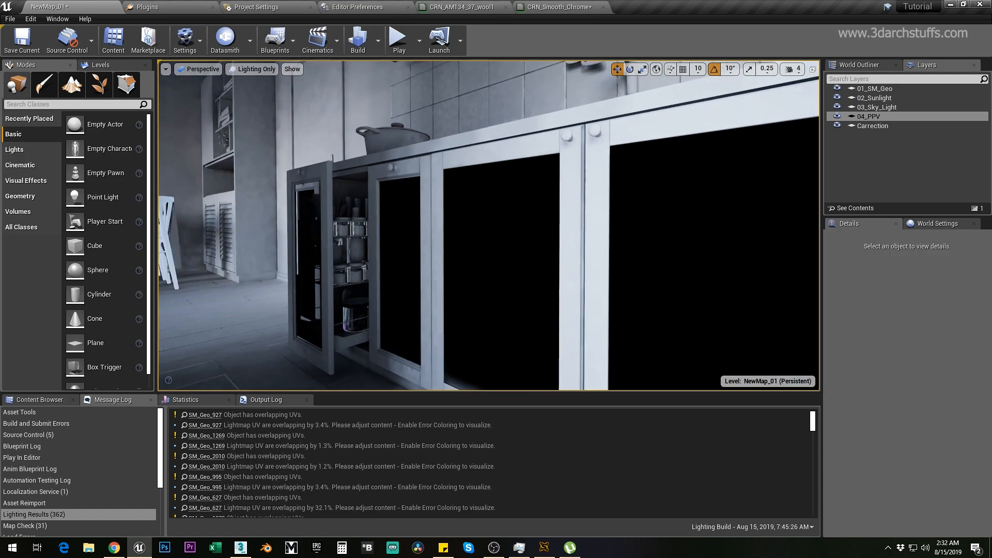
pyautogui.click(420, 240)
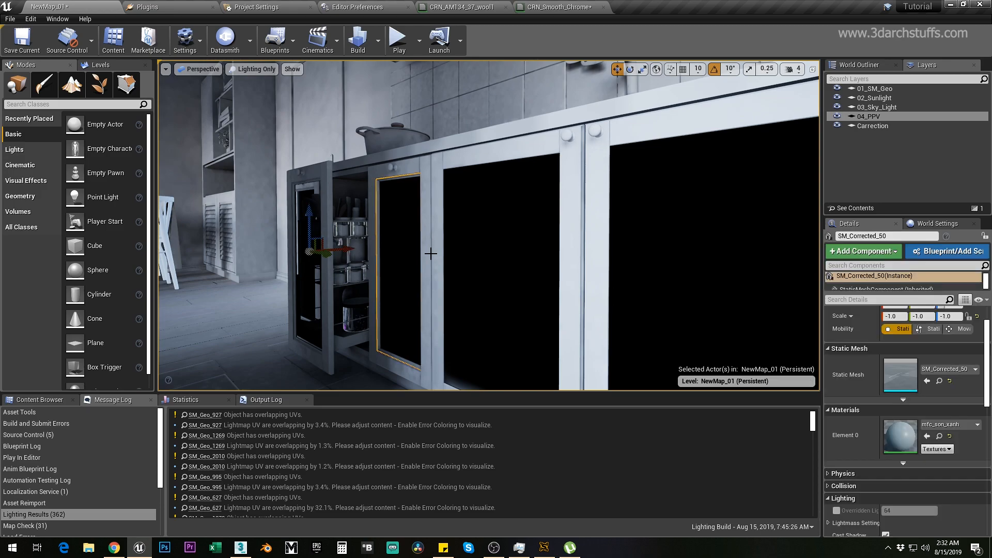
pyautogui.press('Delete')
pyautogui.click(551, 321)
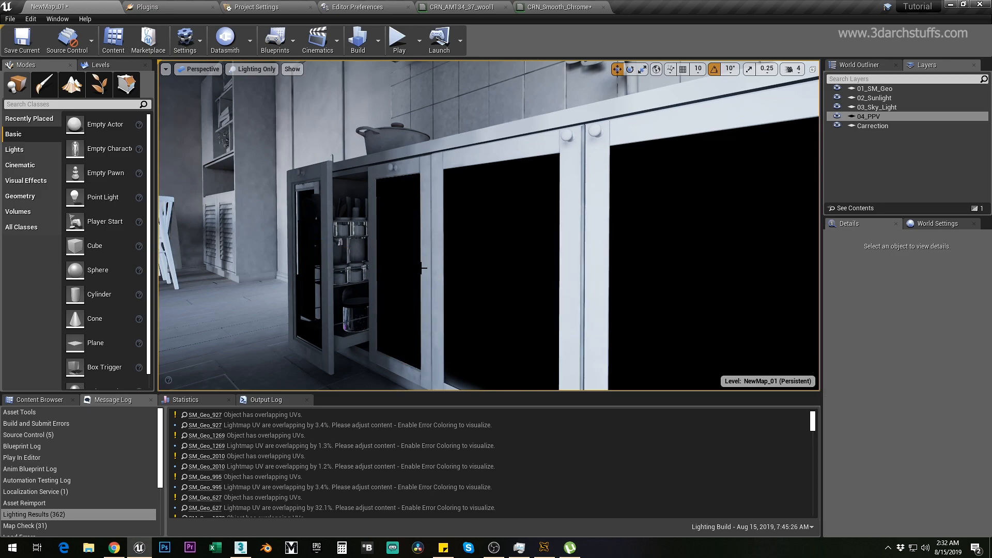
# Delete the inner panel SM_Corrected_49 of the pulled-out cabinet door, accepting the broken references.
pyautogui.click(326, 213)
pyautogui.press('f')
pyautogui.keyDown('alt'); pyautogui.moveTo(359, 237); pyautogui.dragTo(496, 235); pyautogui.keyUp('alt')
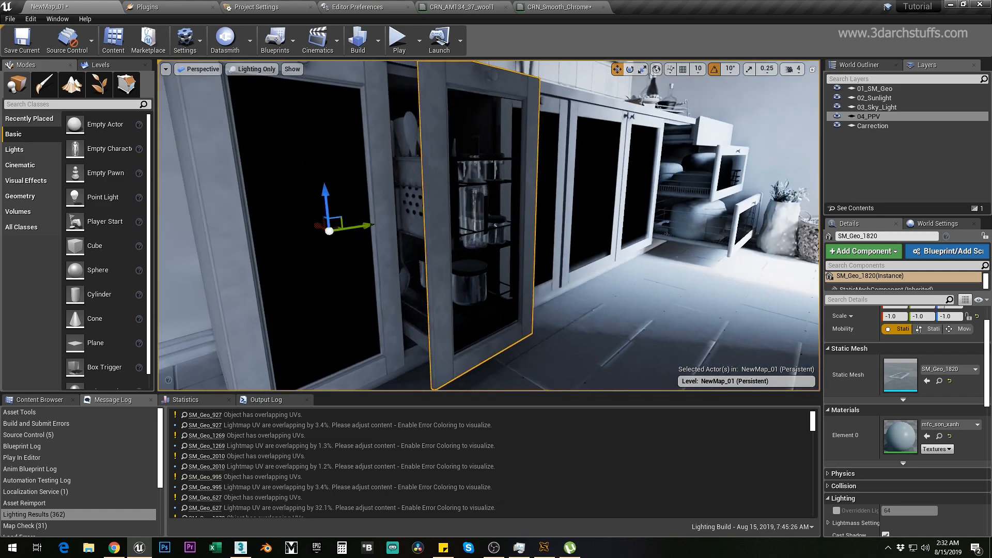
pyautogui.click(521, 253)
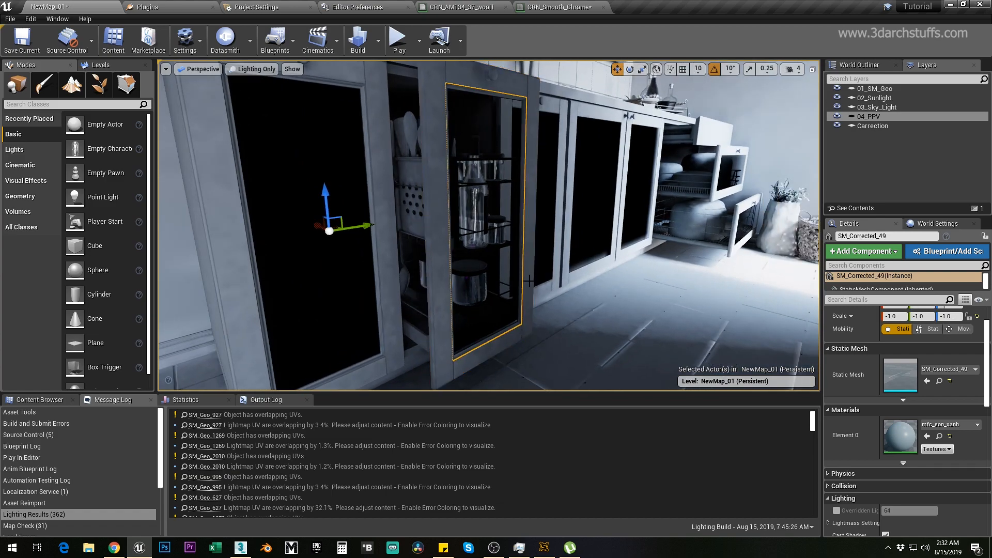
pyautogui.press('Delete')
pyautogui.click(583, 321)
pyautogui.press('Delete')
pyautogui.click(553, 318)
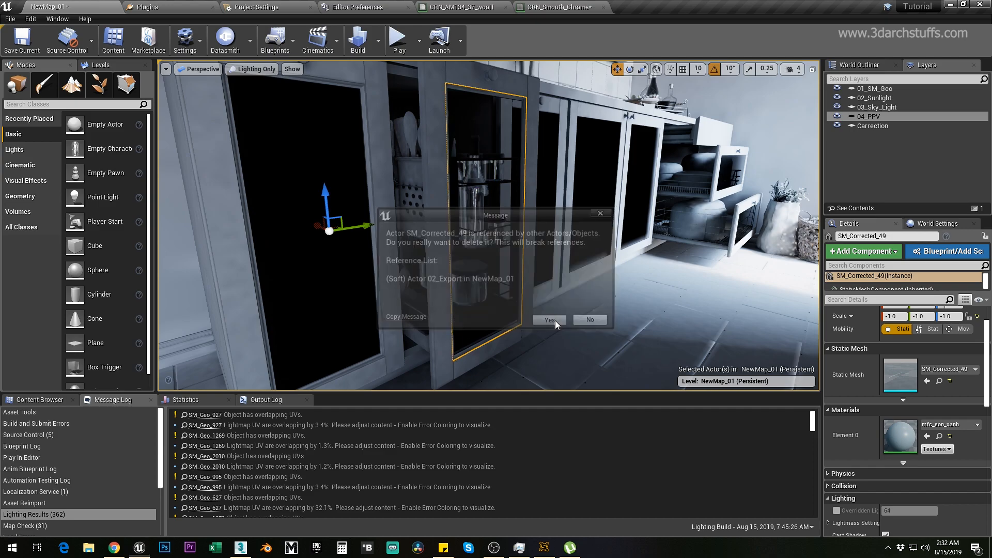
# Delete the inner panel SM_Corrected_48 of the cabinet door at the far end from the drawers.
pyautogui.click(376, 276)
pyautogui.press('Delete')
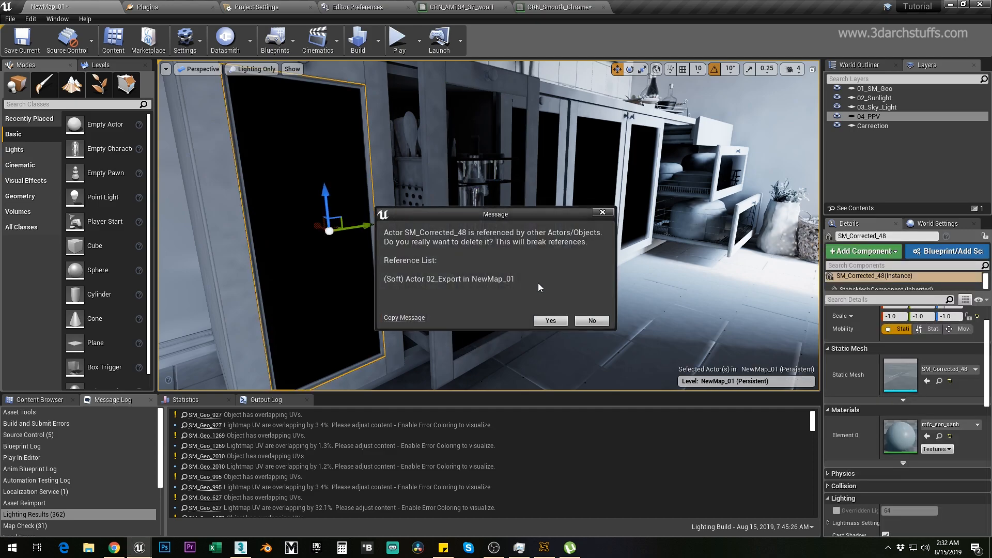
pyautogui.click(552, 318)
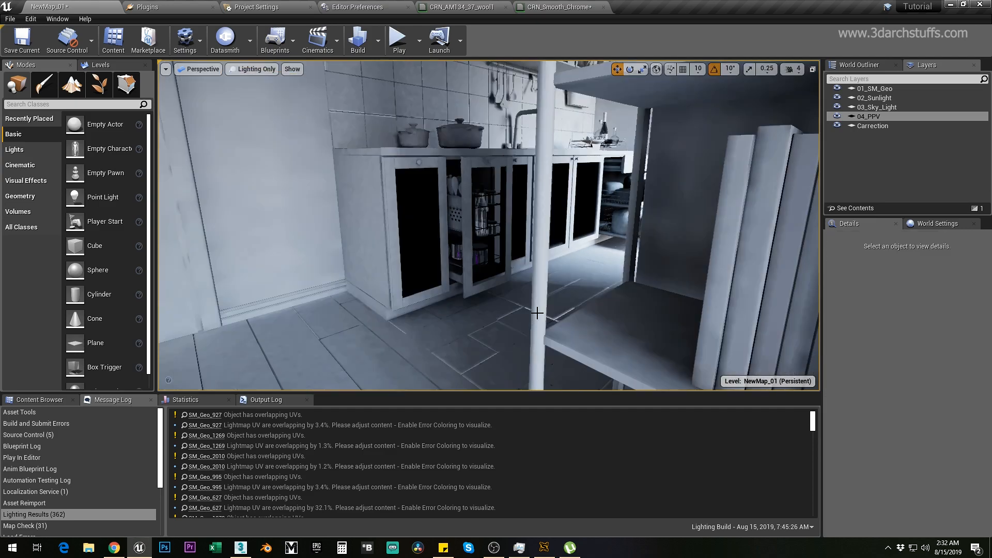
# Frame the chrome strip SM_Corrected_39 below the oven window and switch to 3ds Max.
pyautogui.keyDown('alt'); pyautogui.moveTo(537, 313); pyautogui.dragTo(525, 273); pyautogui.keyUp('alt')
pyautogui.click(614, 204)
pyautogui.press('f')
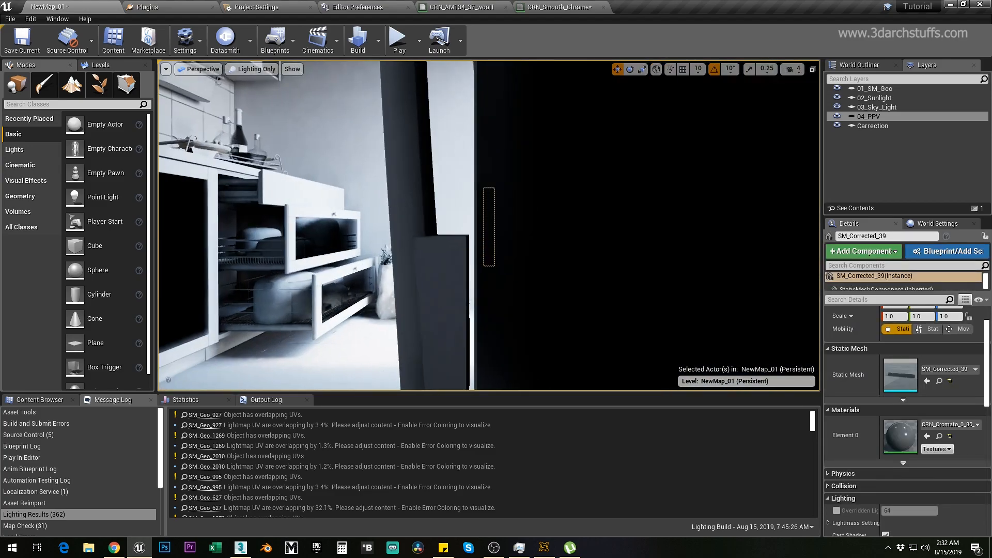
pyautogui.keyDown('alt'); pyautogui.moveTo(496, 276); pyautogui.dragTo(507, 266); pyautogui.keyUp('alt')
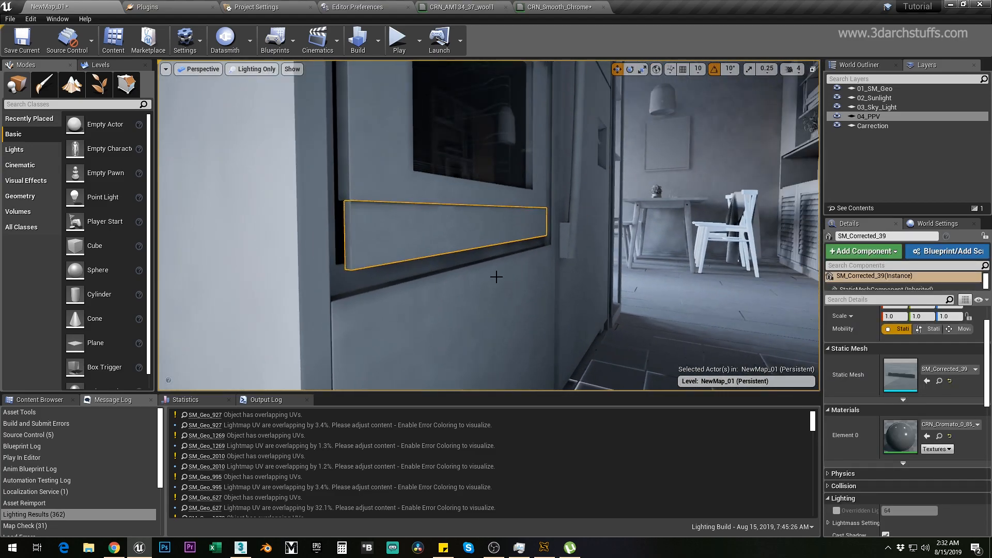
pyautogui.click(241, 548)
pyautogui.click(537, 521)
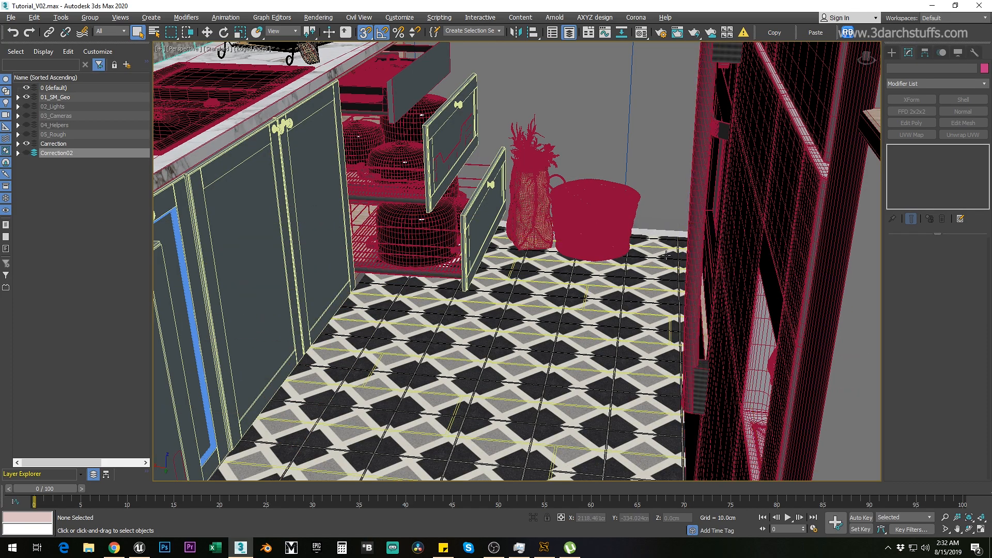
pyautogui.click(697, 186)
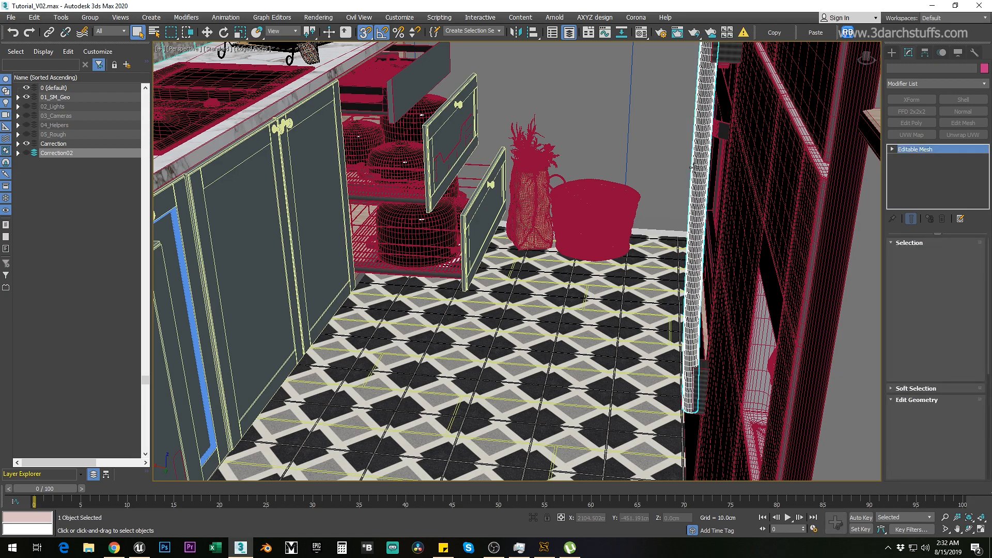
pyautogui.press('z')
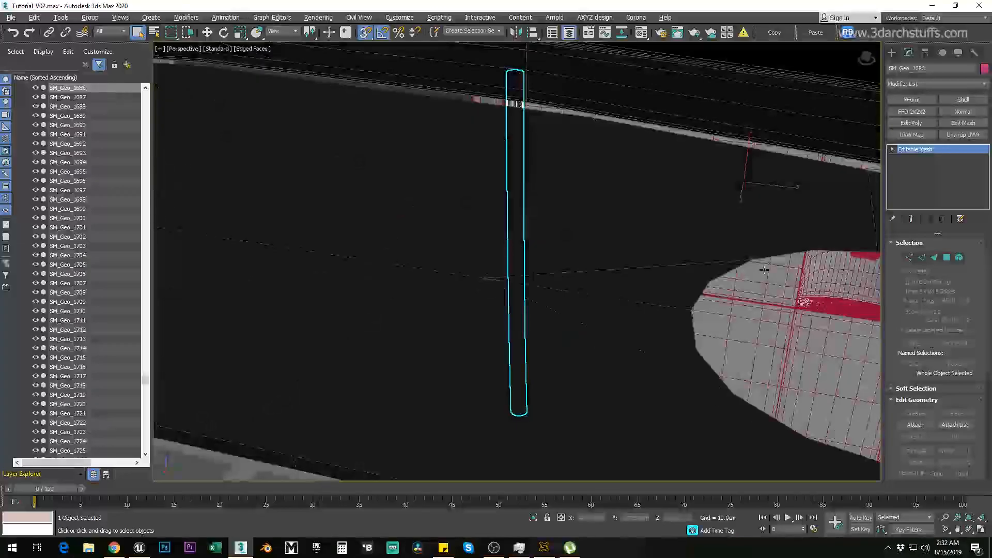
pyautogui.scroll(-3, 792, 266)
pyautogui.hotkey('alt', 'q')
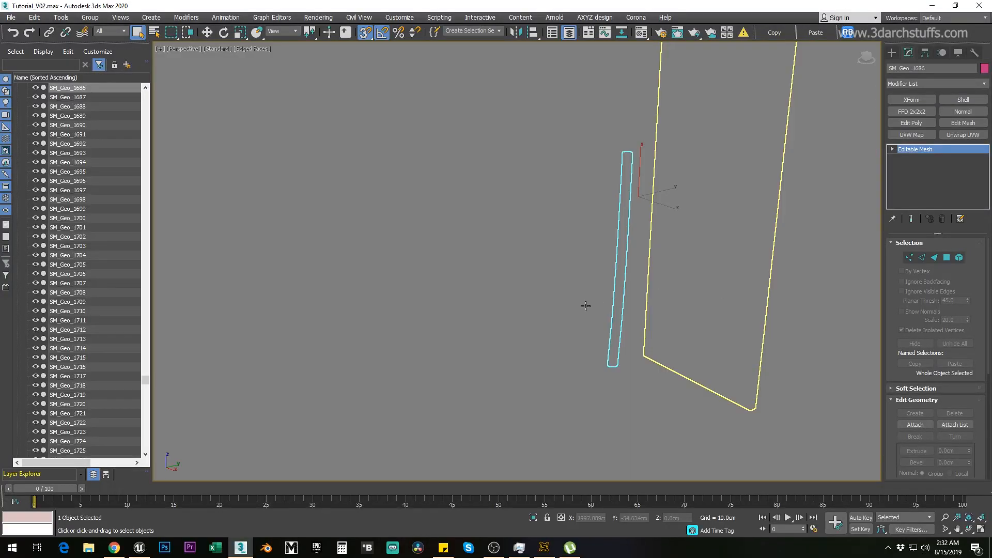
pyautogui.keyDown('alt'); pyautogui.moveTo(594, 309); pyautogui.dragTo(596, 262, button='middle'); pyautogui.keyUp('alt')
pyautogui.hotkey('alt', 'q')
# Select the built-in oven body in 3ds Max and check its matching mesh SM_Geo_1732 in Unreal.
pyautogui.click(268, 270)
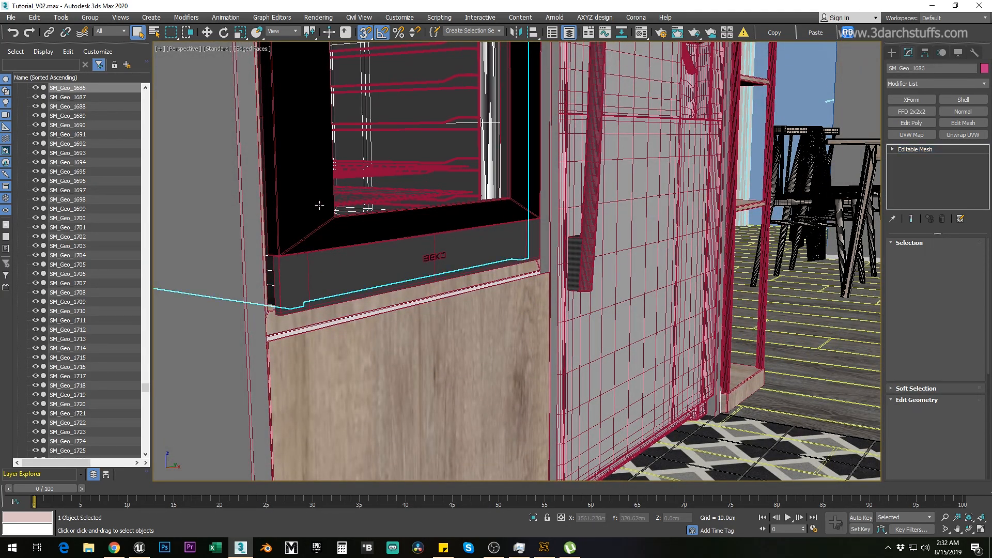
pyautogui.moveTo(328, 156); pyautogui.dragTo(388, 368, button='middle')
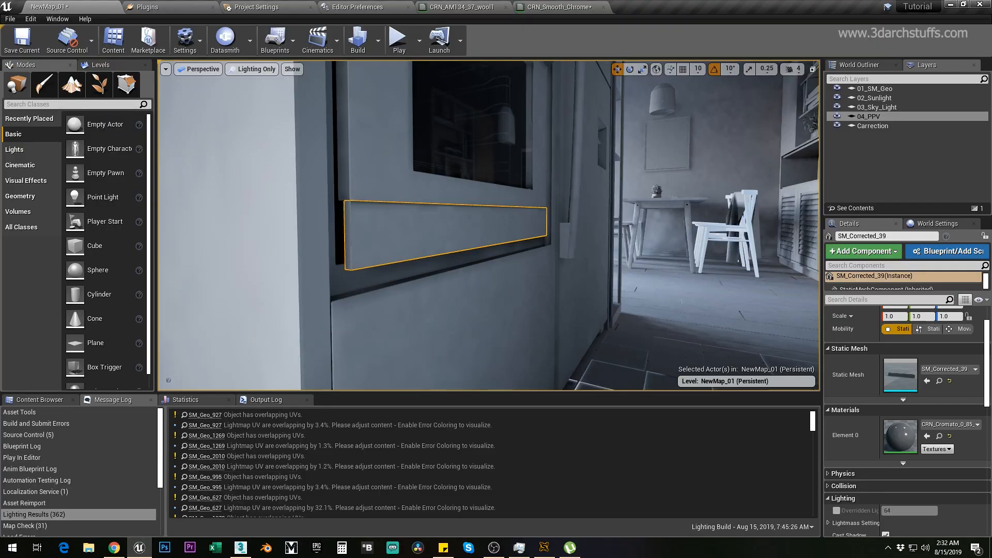
pyautogui.click(398, 259)
pyautogui.moveTo(398, 260); pyautogui.dragTo(436, 239, button='right')
pyautogui.keyDown('alt'); pyautogui.moveTo(436, 239); pyautogui.dragTo(454, 256); pyautogui.keyUp('alt')
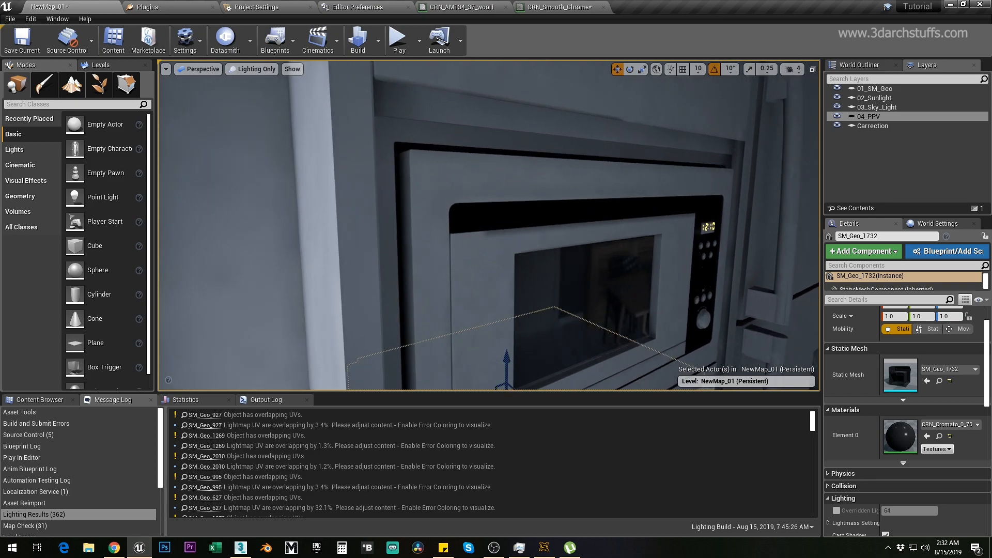
# Check the cabinet casing around the microwave in Unreal and hide the matching SM_Geo_1730 in 3ds Max.
pyautogui.click(404, 164)
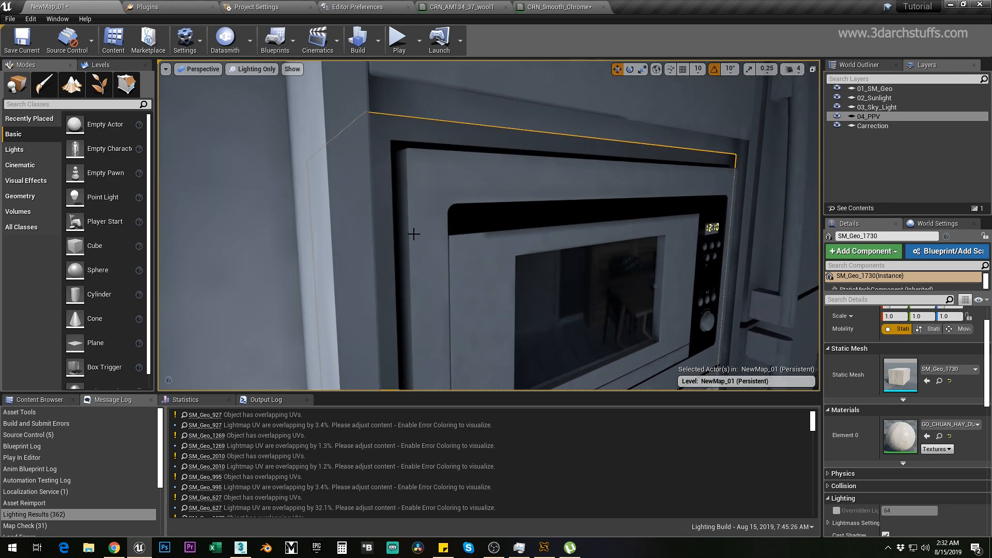
pyautogui.click(239, 550)
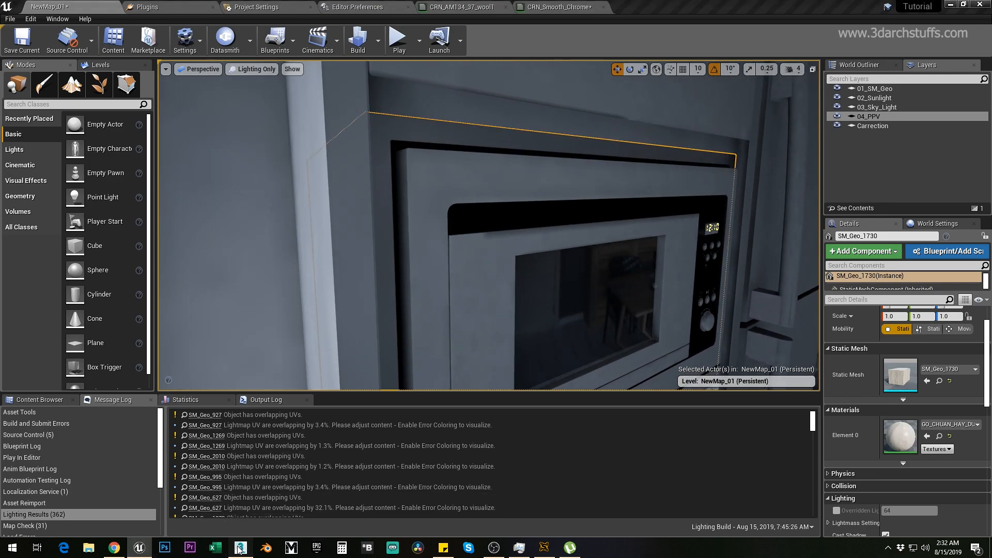
pyautogui.moveTo(470, 339); pyautogui.dragTo(477, 417, button='middle')
pyautogui.keyDown('alt'); pyautogui.moveTo(465, 361); pyautogui.dragTo(449, 355, button='middle'); pyautogui.keyUp('alt')
pyautogui.moveTo(361, 159); pyautogui.dragTo(402, 317, button='middle')
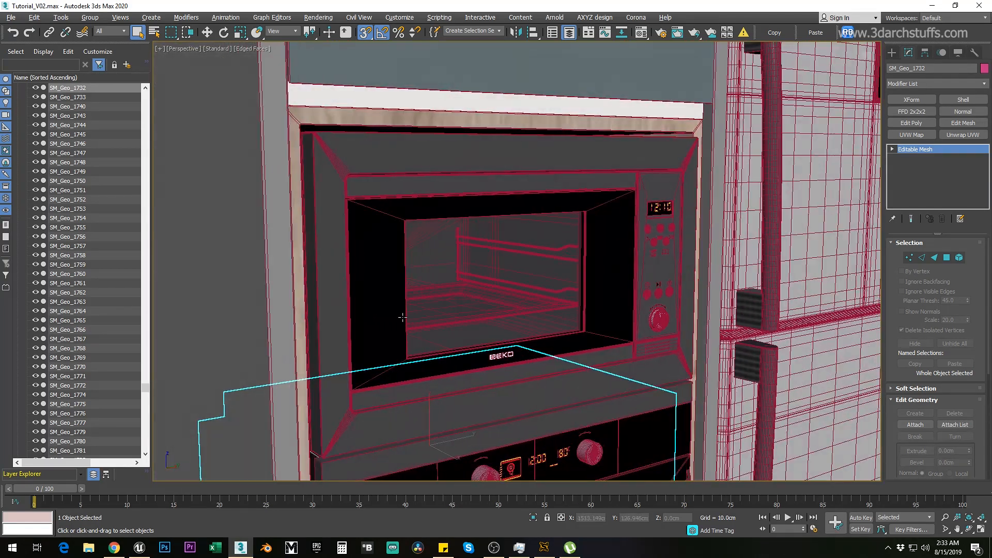
pyautogui.keyDown('ctrl'); pyautogui.click(306, 128); pyautogui.keyUp('ctrl')
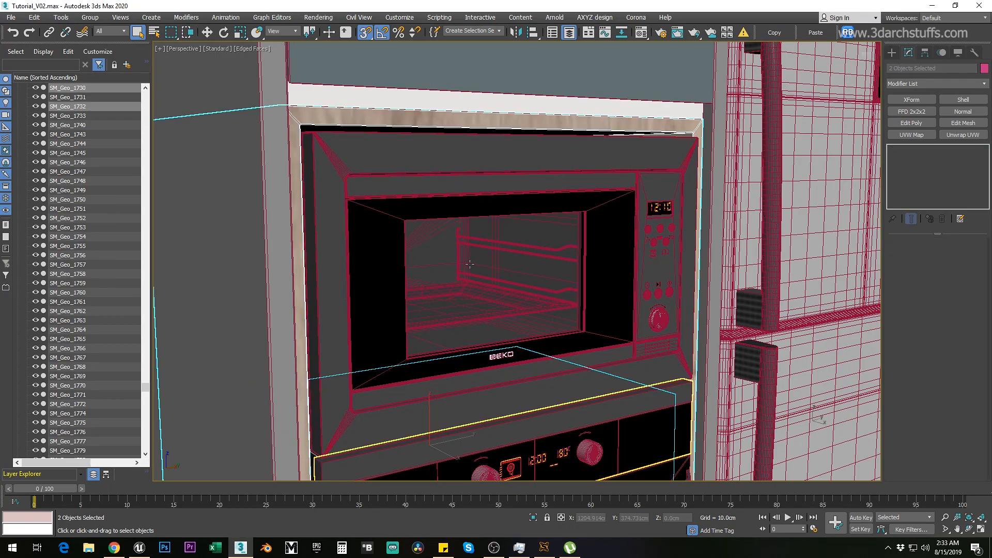
pyautogui.moveTo(443, 234); pyautogui.dragTo(449, 284, button='middle')
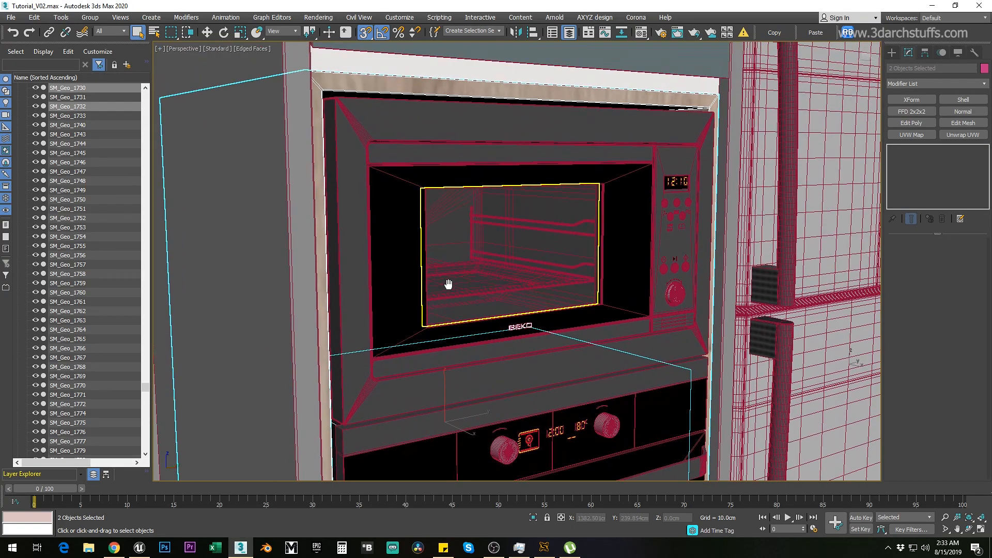
pyautogui.click(317, 111)
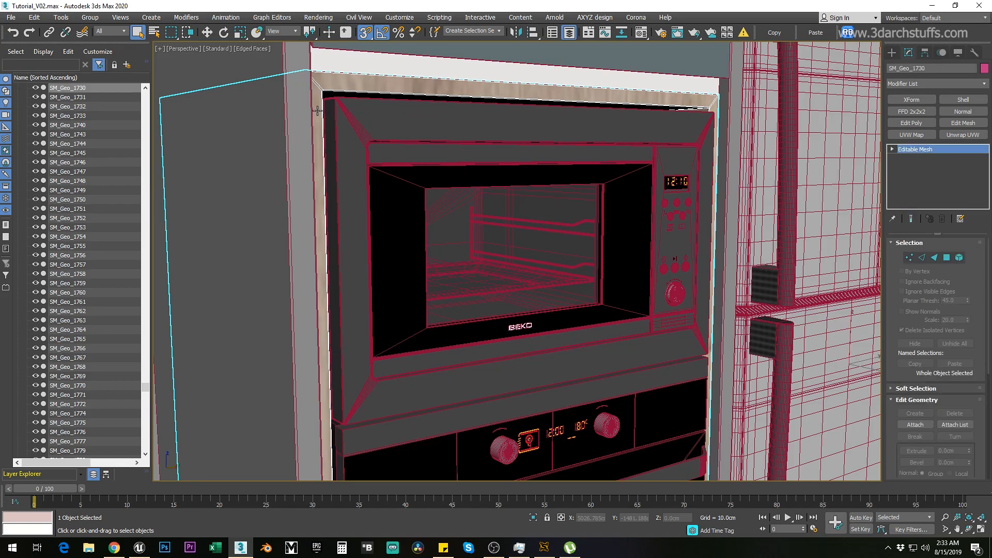
pyautogui.hotkey('ctrl', 'd')
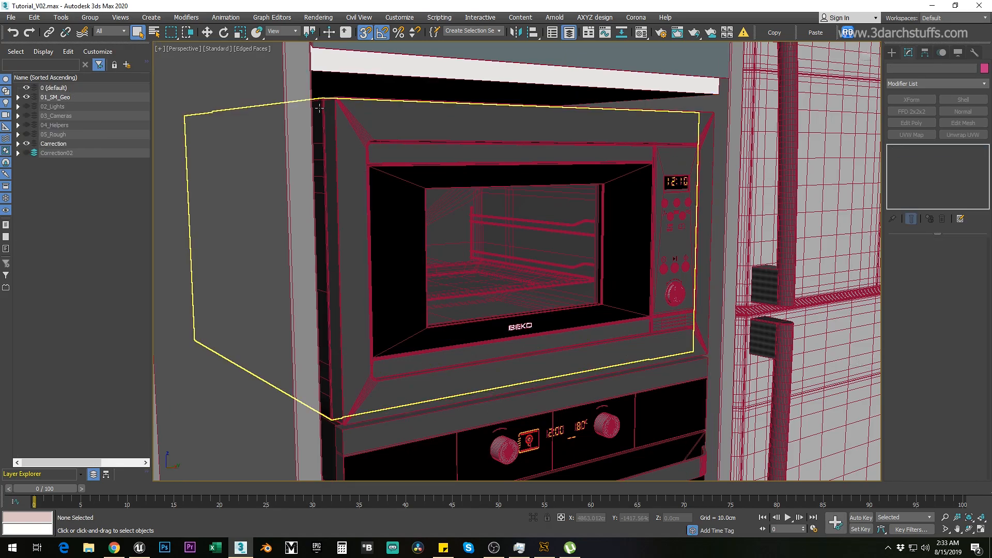
# Select the microwave body SM_Geo_1733 together with the oven body SM_Geo_1732 below it.
pyautogui.click(320, 107)
pyautogui.moveTo(368, 290); pyautogui.dragTo(366, 206, button='middle')
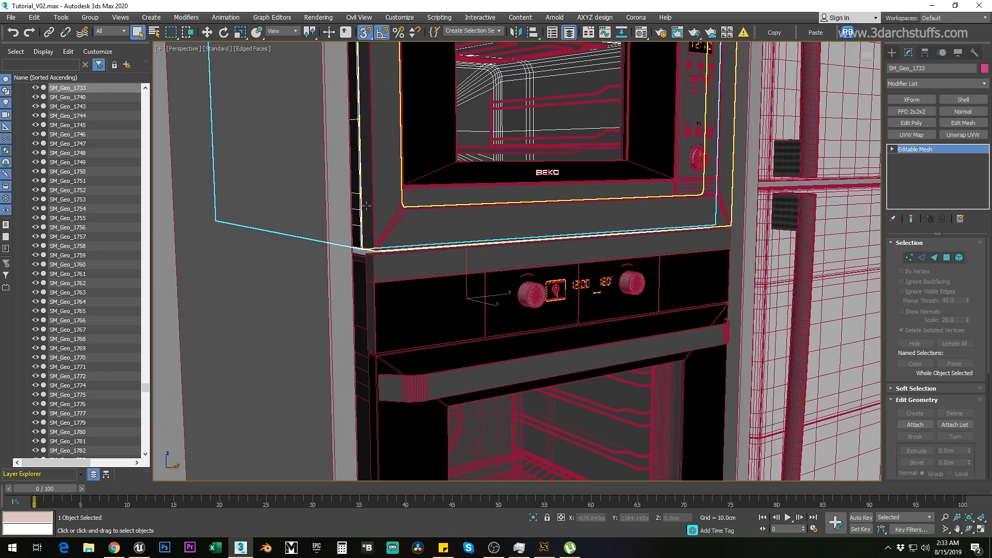
pyautogui.keyDown('ctrl'); pyautogui.click(356, 284); pyautogui.keyUp('ctrl')
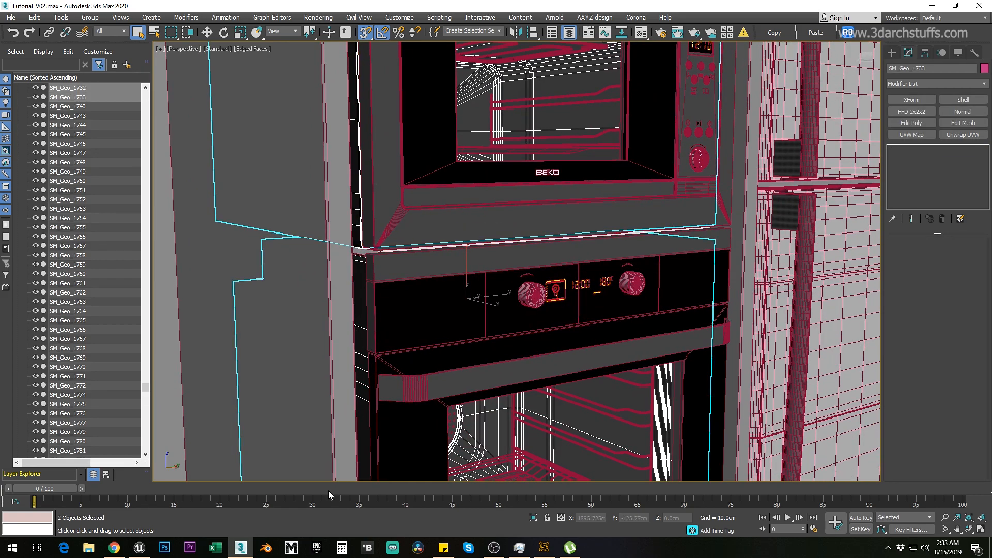
# Switch to Unreal and examine the microwave and oven fronts for parts that render black.
pyautogui.click(139, 547)
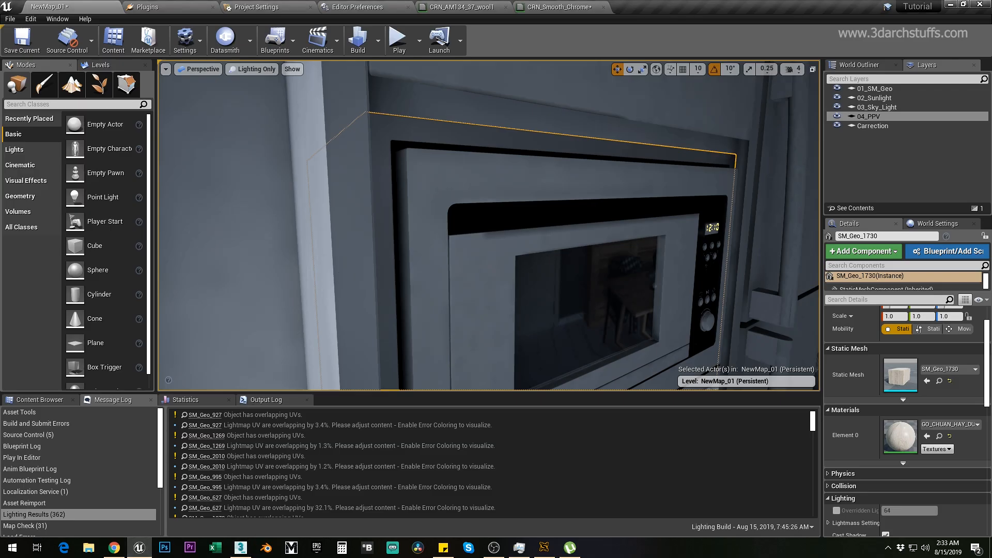
pyautogui.moveTo(489, 226); pyautogui.dragTo(548, 140, button='right')
pyautogui.moveTo(449, 262); pyautogui.dragTo(450, 227, button='middle')
pyautogui.moveTo(451, 259); pyautogui.dragTo(398, 284, button='right')
pyautogui.moveTo(460, 270); pyautogui.dragTo(449, 310, button='middle')
pyautogui.moveTo(447, 284); pyautogui.dragTo(468, 326, button='right')
pyautogui.moveTo(459, 263); pyautogui.dragTo(463, 233, button='right')
pyautogui.moveTo(459, 261); pyautogui.dragTo(454, 207, button='middle')
pyautogui.moveTo(454, 262); pyautogui.dragTo(452, 243, button='right')
pyautogui.keyDown('alt'); pyautogui.moveTo(454, 262); pyautogui.dragTo(481, 264); pyautogui.keyUp('alt')
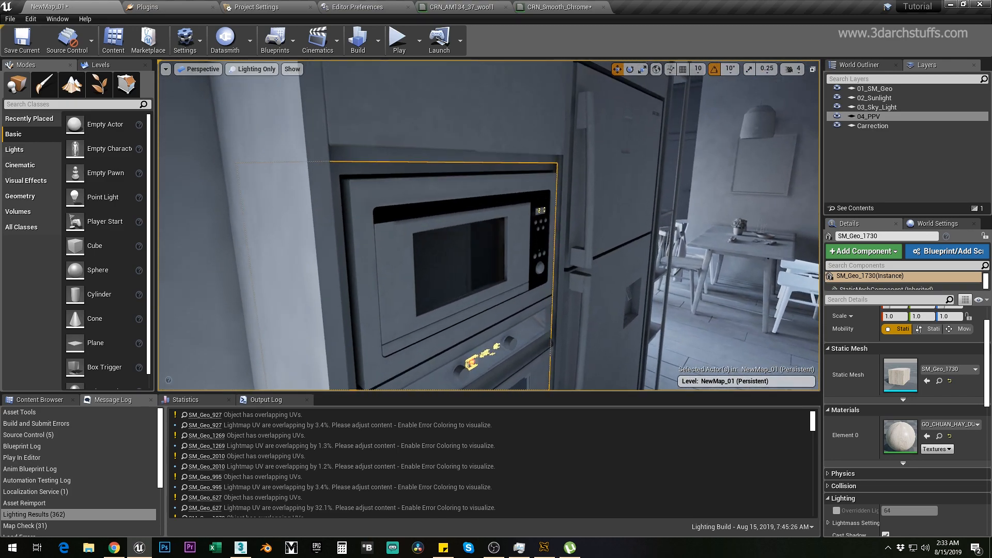
# In 3ds Max, add the microwave's strip above the door window and its control panel to the selection.
pyautogui.click(240, 548)
pyautogui.moveTo(458, 149); pyautogui.dragTo(420, 385, button='middle')
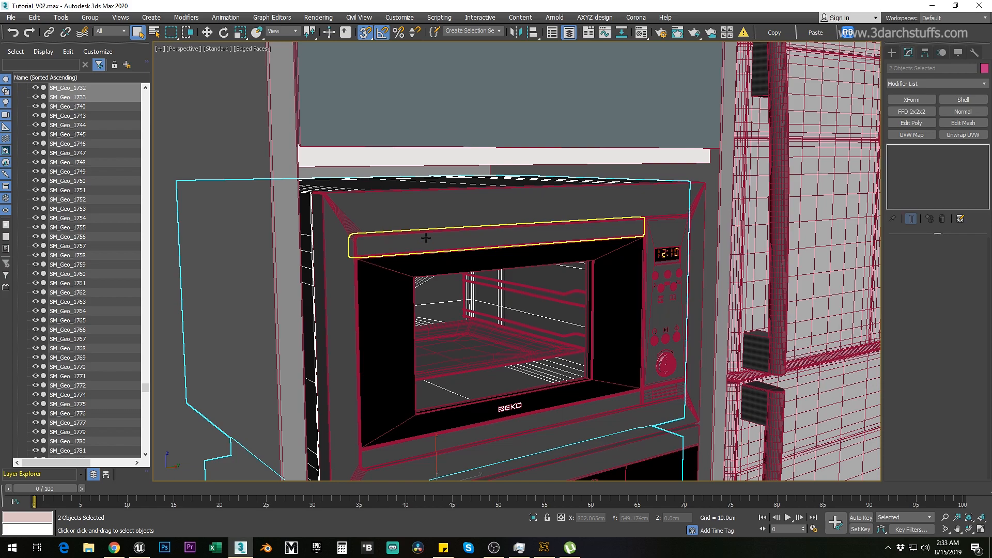
pyautogui.keyDown('ctrl'); pyautogui.click(565, 243); pyautogui.keyUp('ctrl')
pyautogui.keyDown('ctrl'); pyautogui.click(660, 231); pyautogui.keyUp('ctrl')
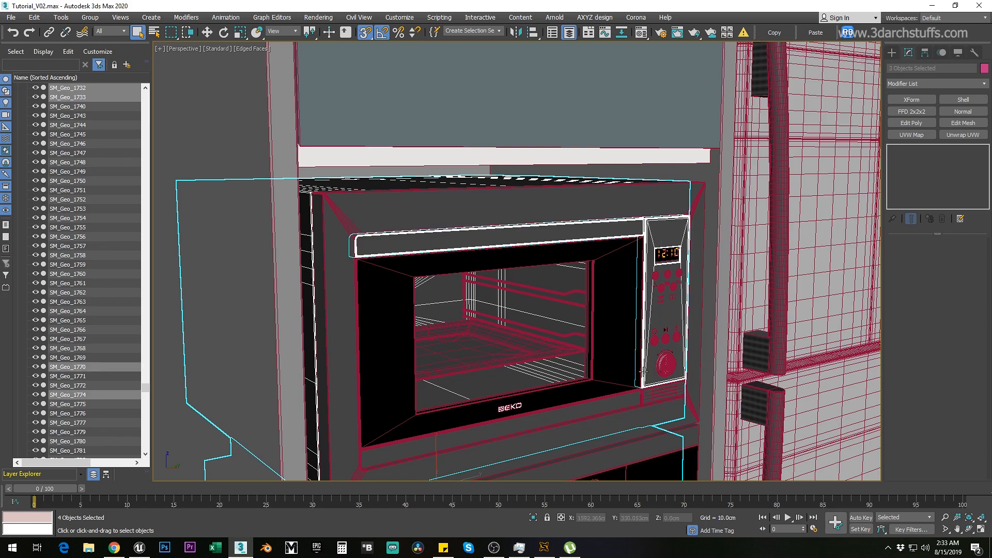
# Identify the small part below the microwave's control panel in Unreal and add the matching SM_Geo_1775 to the 3ds Max selection.
pyautogui.click(139, 548)
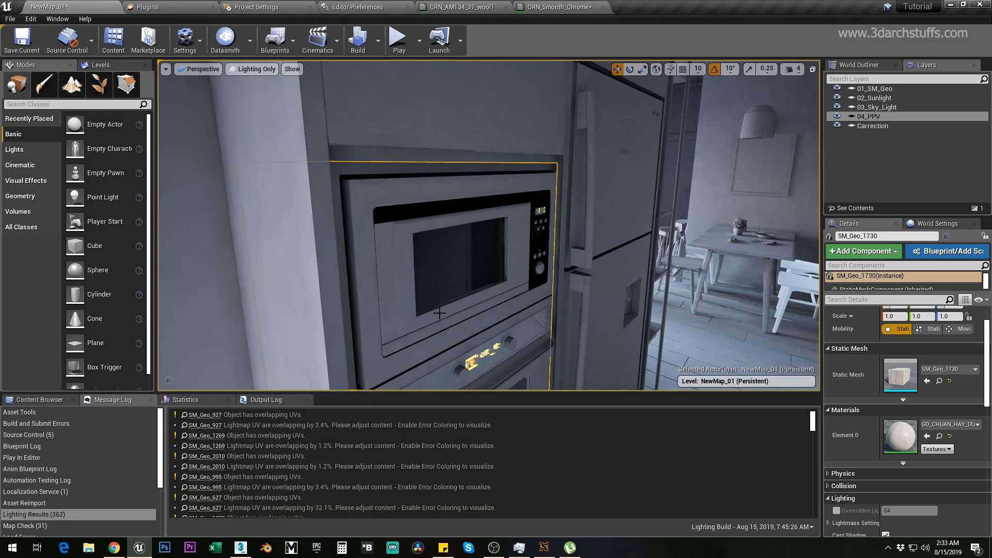
pyautogui.keyDown('alt'); pyautogui.moveTo(481, 287); pyautogui.dragTo(483, 288); pyautogui.keyUp('alt')
pyautogui.click(508, 315)
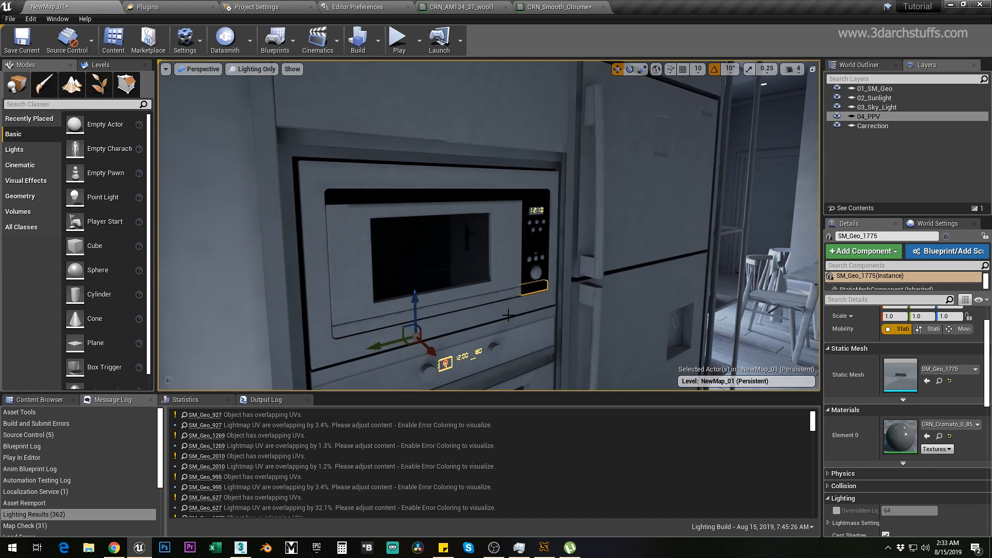
pyautogui.click(240, 547)
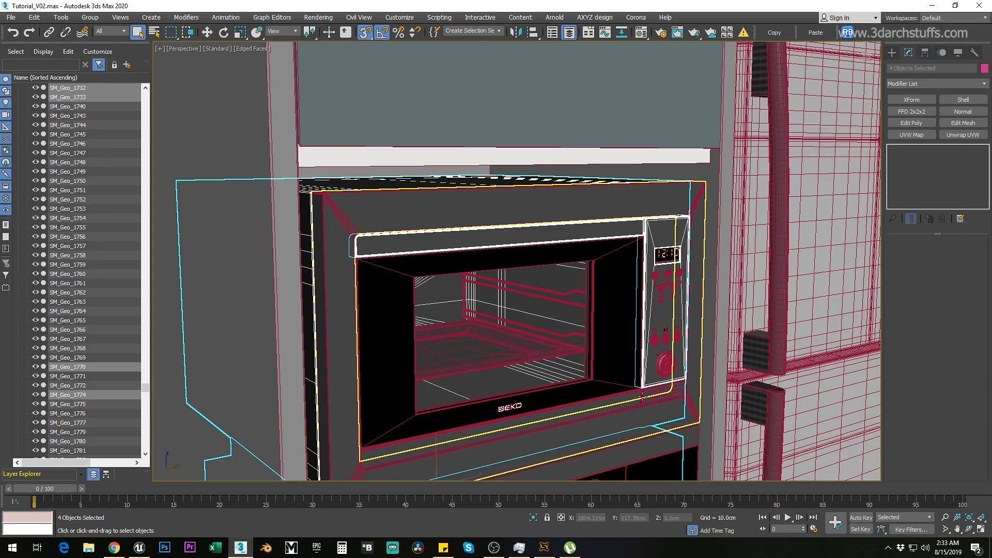
pyautogui.keyDown('ctrl'); pyautogui.click(652, 395); pyautogui.keyUp('ctrl')
# Isolate the five selected oven and microwave parts and flip their normals with a Normal modifier.
pyautogui.moveTo(571, 297); pyautogui.dragTo(554, 254, button='middle')
pyautogui.hotkey('alt', 'q')
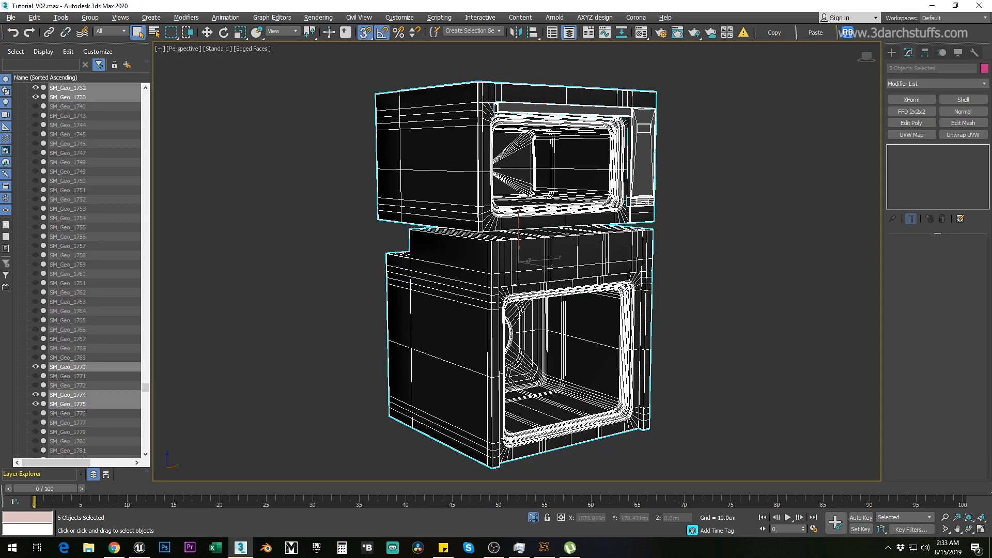
pyautogui.click(957, 114)
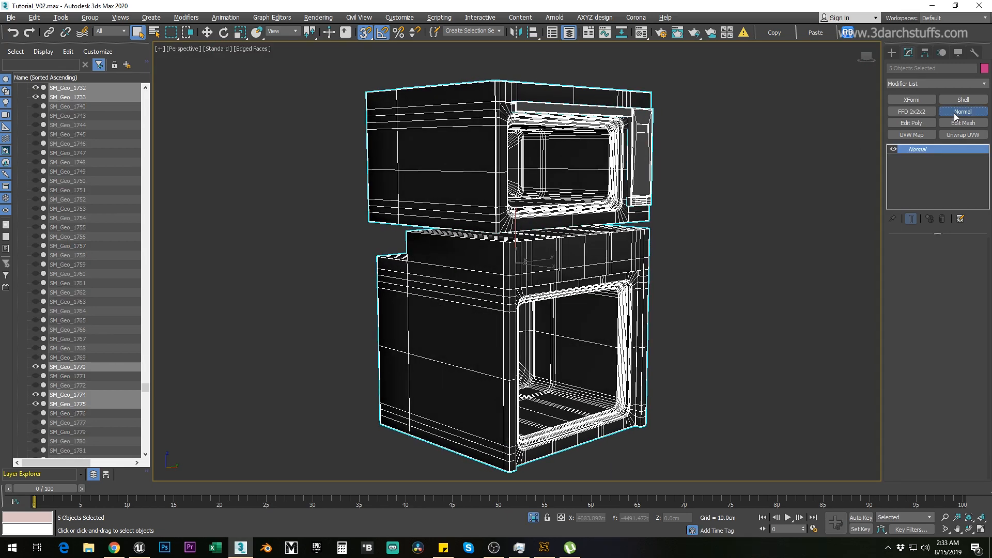
# Move the five flipped oven and microwave parts to the Correction02 layer and clear the selection.
pyautogui.rightClick(109, 367)
pyautogui.moveTo(178, 387)
pyautogui.click(233, 399)
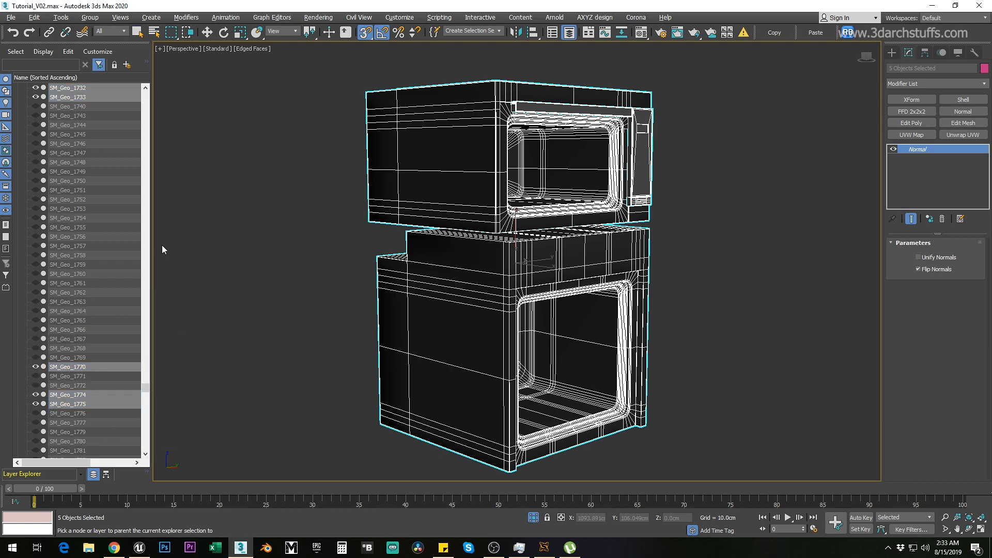
pyautogui.moveTo(146, 389); pyautogui.dragTo(147, 450)
pyautogui.click(63, 451)
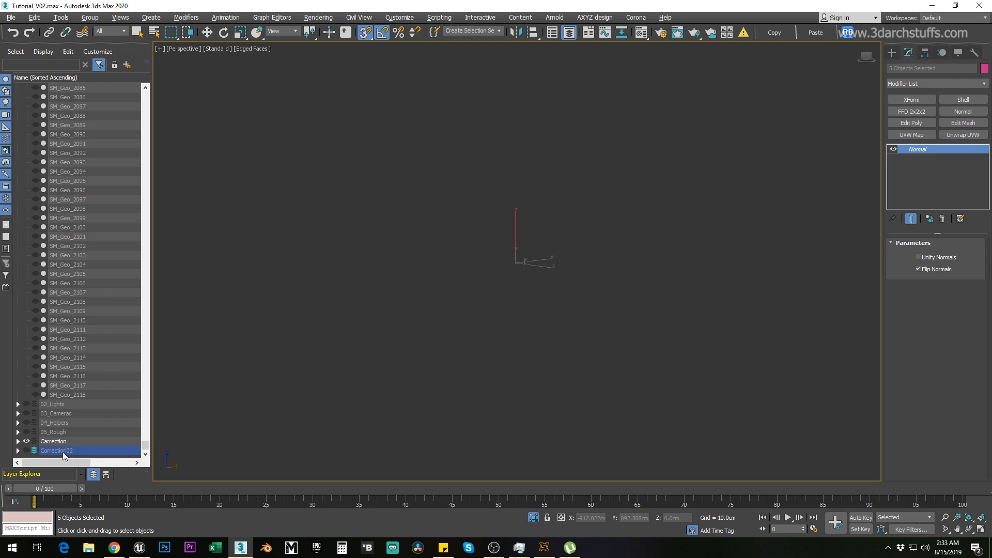
pyautogui.click(316, 349)
# Switch to Unreal and delete the old SM_Geo_1775 below the microwave's control panel, accepting the broken references.
pyautogui.click(139, 547)
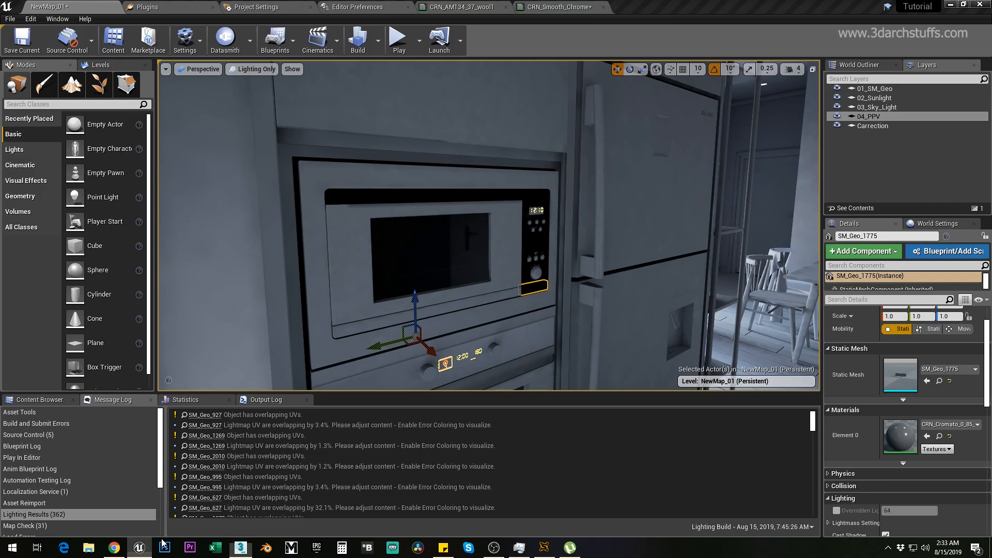
pyautogui.press('Delete')
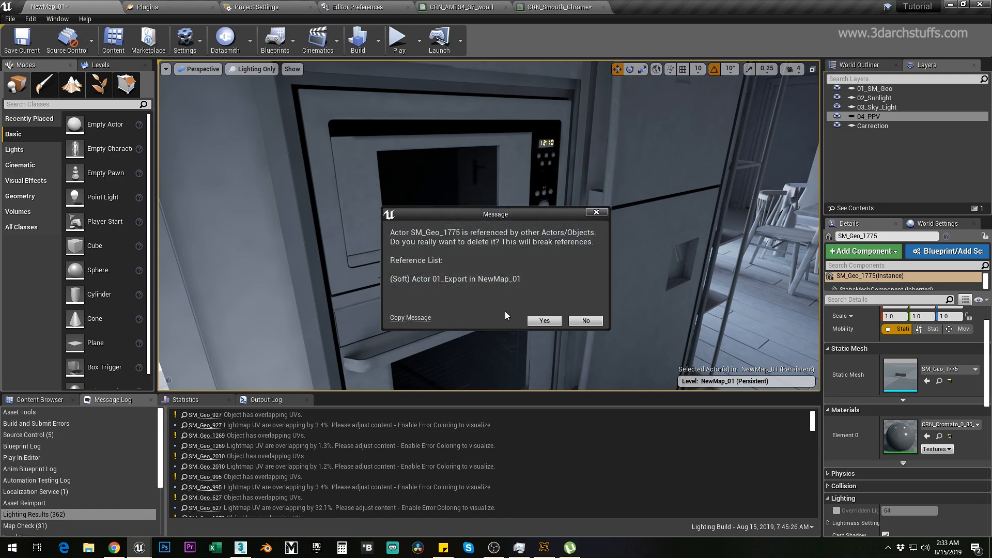
pyautogui.click(544, 320)
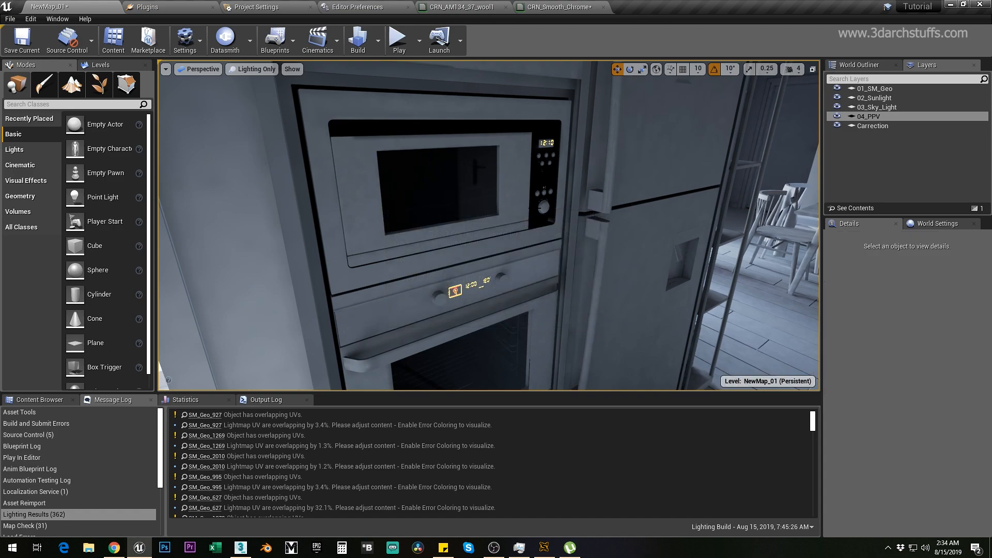
# Delete the microwave's old control panel and the neighbouring front part, accepting the broken references.
pyautogui.click(535, 208)
pyautogui.press('Delete')
pyautogui.click(544, 321)
pyautogui.click(494, 194)
pyautogui.press('Delete')
pyautogui.click(544, 321)
# Delete the old microwave body SM_Geo_1733, accepting the broken references.
pyautogui.click(350, 223)
pyautogui.press('Delete')
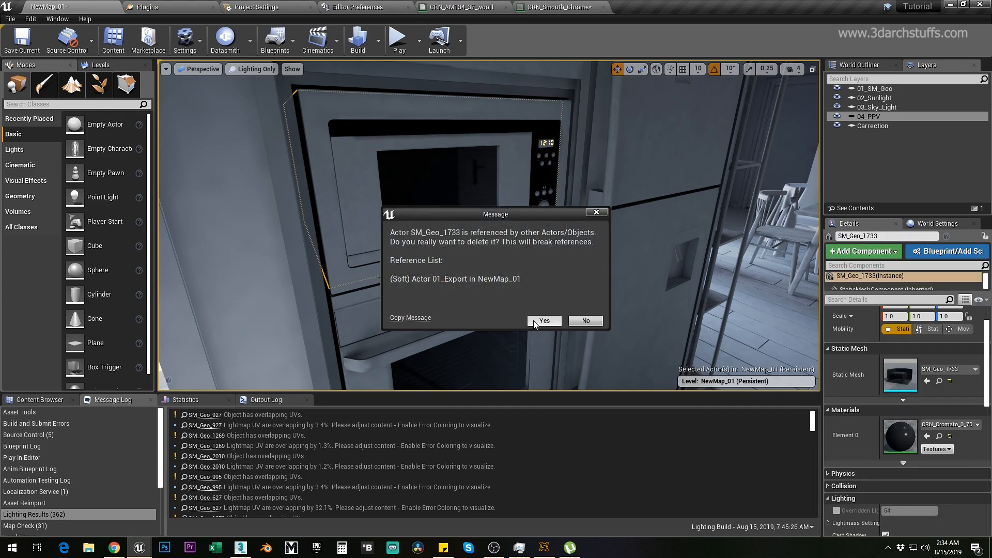
pyautogui.click(544, 321)
pyautogui.moveTo(544, 321); pyautogui.dragTo(544, 362, button='right')
pyautogui.moveTo(419, 313); pyautogui.dragTo(414, 362, button='right')
pyautogui.moveTo(457, 298); pyautogui.dragTo(390, 314, button='right')
pyautogui.click(462, 291)
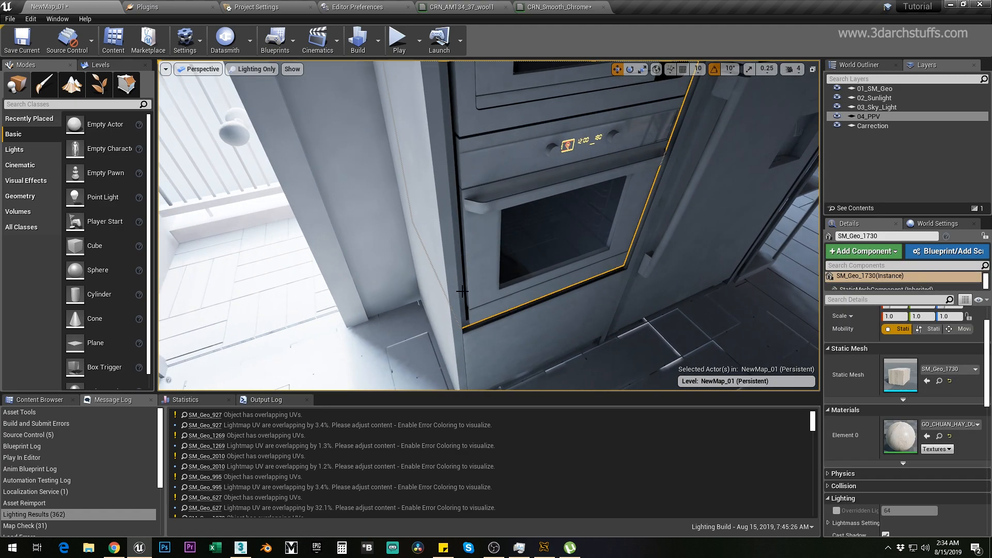
pyautogui.moveTo(483, 303)
pyautogui.mouseDown(button='right')
pyautogui.moveTo(487, 288)
pyautogui.moveTo(503, 302)
pyautogui.moveTo(497, 313)
pyautogui.mouseUp(button='right')
pyautogui.press('Escape')
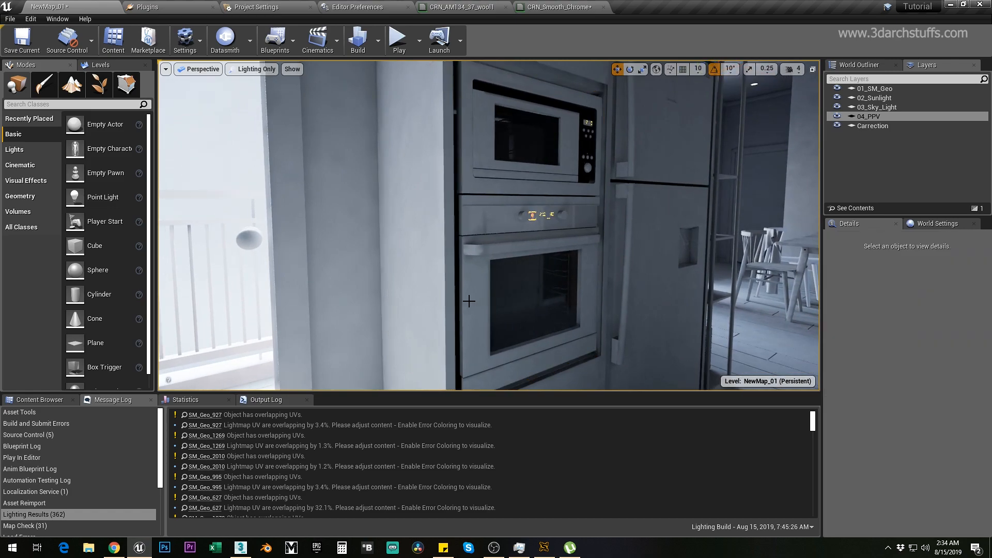
# Delete the old oven body SM_Geo_1732 below the microwave, accepting the broken references.
pyautogui.keyDown('alt'); pyautogui.moveTo(510, 299); pyautogui.dragTo(488, 315); pyautogui.keyUp('alt')
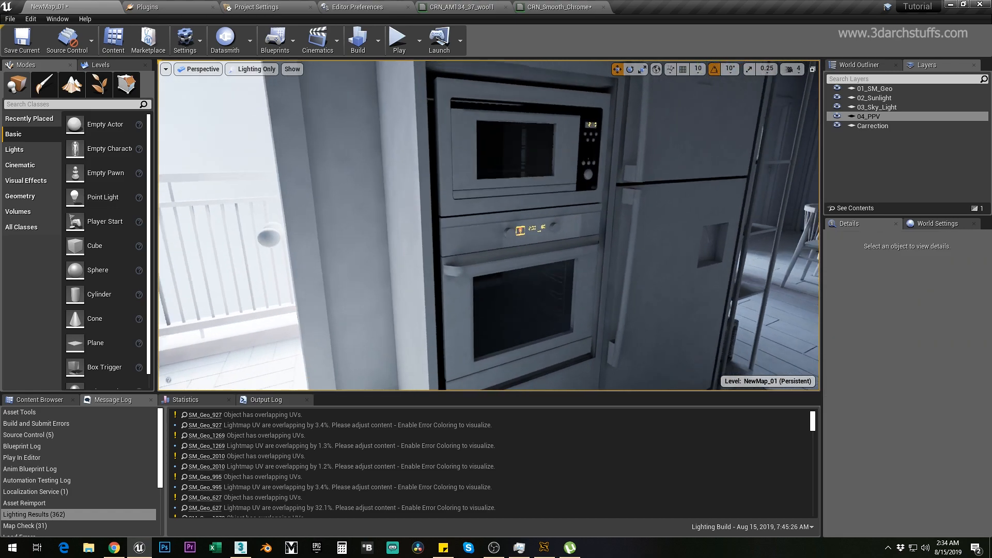
pyautogui.click(447, 321)
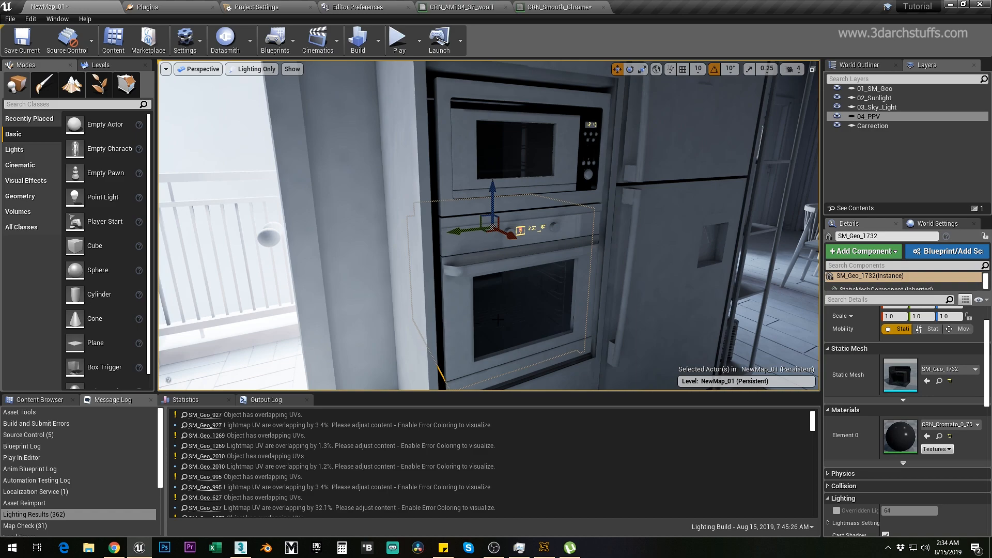
pyautogui.press('Delete')
pyautogui.click(538, 319)
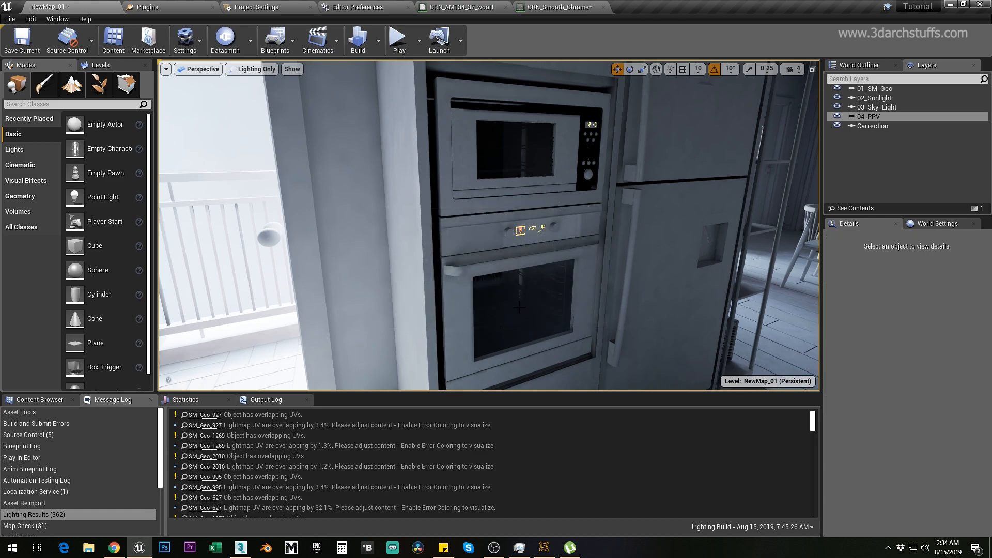
# Find the living-room chandelier, select its dark petal part SM_Geo_839 and focus on it.
pyautogui.keyDown('alt'); pyautogui.moveTo(524, 306); pyautogui.dragTo(560, 279); pyautogui.keyUp('alt')
pyautogui.keyDown('alt'); pyautogui.moveTo(542, 292); pyautogui.dragTo(584, 292, button='right'); pyautogui.keyUp('alt')
pyautogui.moveTo(543, 293)
pyautogui.keyDown('alt'); pyautogui.mouseDown()
pyautogui.moveTo(439, 320)
pyautogui.moveTo(547, 305)
pyautogui.mouseUp(); pyautogui.keyUp('alt')
pyautogui.moveTo(543, 292); pyautogui.dragTo(444, 278, button='right')
pyautogui.scroll(10, 555, 292)
pyautogui.scroll(-8, 542, 278)
pyautogui.moveTo(542, 278); pyautogui.dragTo(578, 248, button='right')
pyautogui.click(578, 249)
pyautogui.press('f')
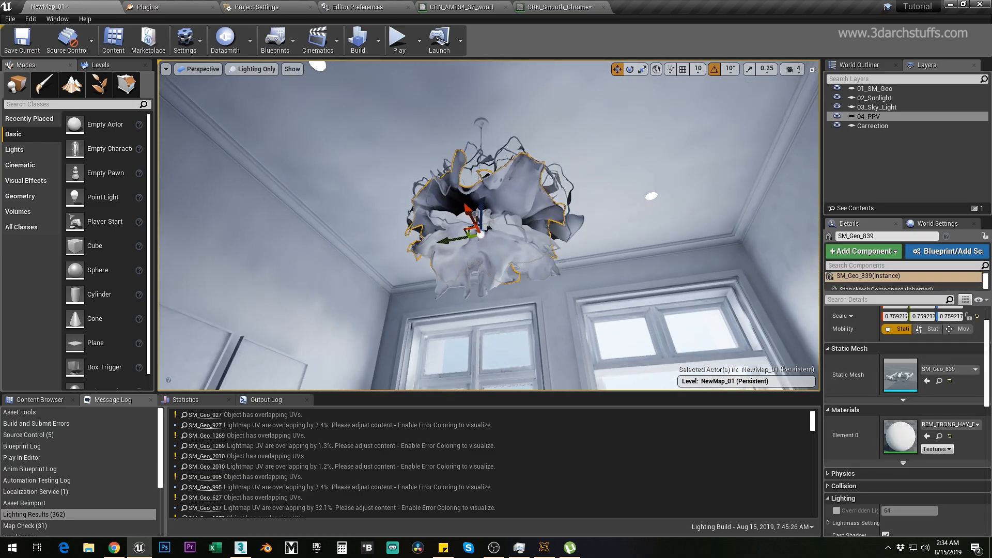
# Switch to 3ds Max and delete the ceiling object SM_Corrected_01 that covers the interior.
pyautogui.click(241, 548)
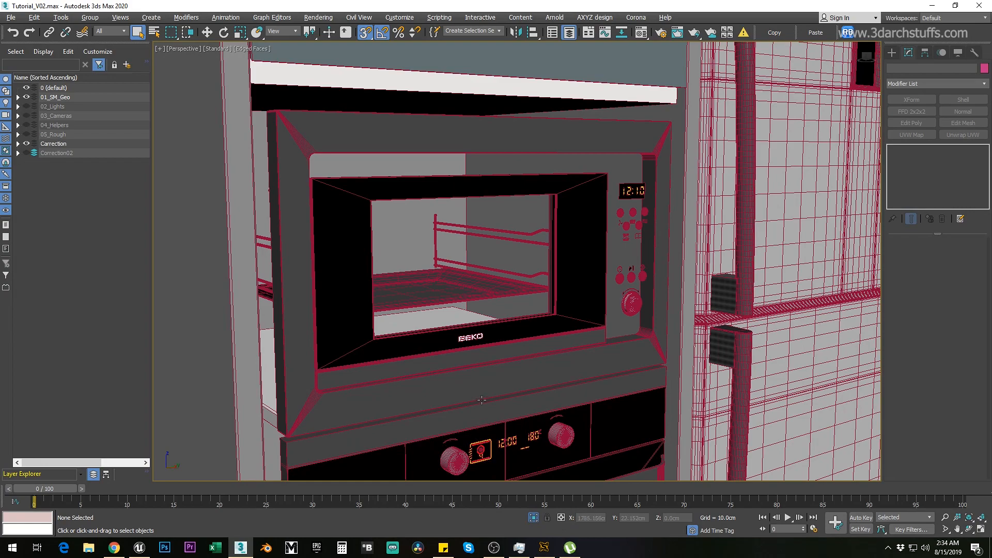
pyautogui.scroll(-4, 531, 349)
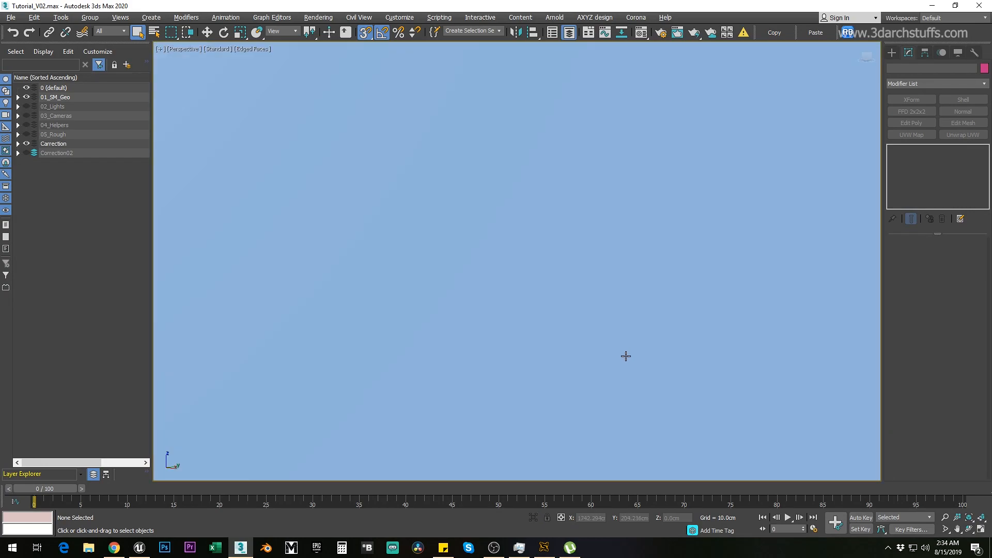
pyautogui.keyDown('alt'); pyautogui.moveTo(625, 356); pyautogui.dragTo(620, 376, button='middle'); pyautogui.keyUp('alt')
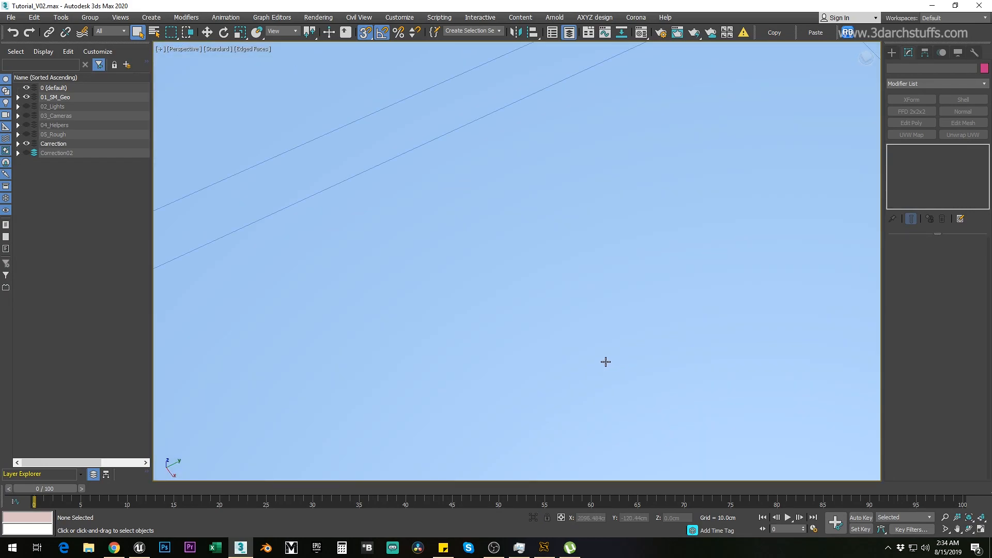
pyautogui.scroll(3, 568, 359)
pyautogui.click(580, 323)
pyautogui.press('Delete')
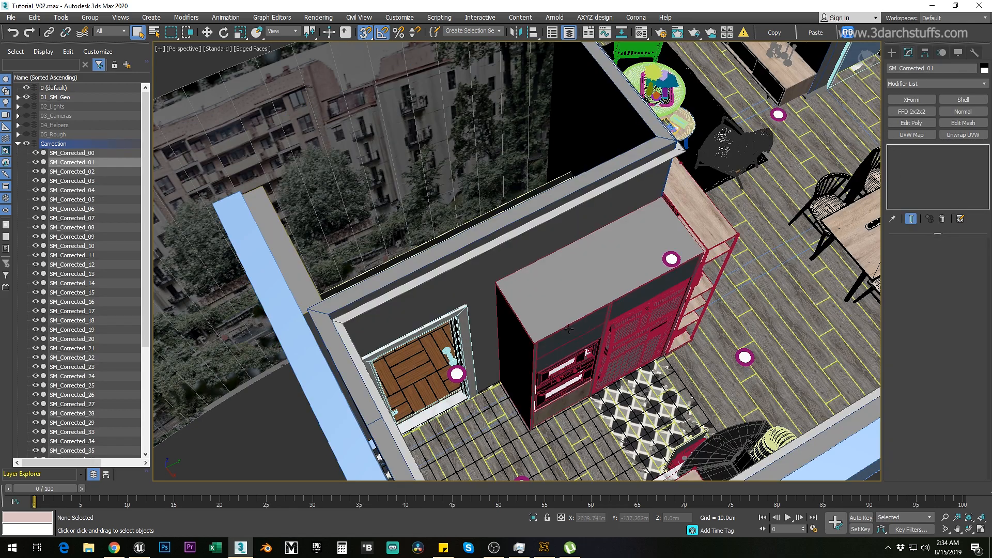
# Select the chandelier's two upper petal parts, SM_Geo_838 and SM_Geo_625, and isolate them.
pyautogui.moveTo(767, 240); pyautogui.dragTo(588, 343, button='middle')
pyautogui.click(488, 135)
pyautogui.press('z')
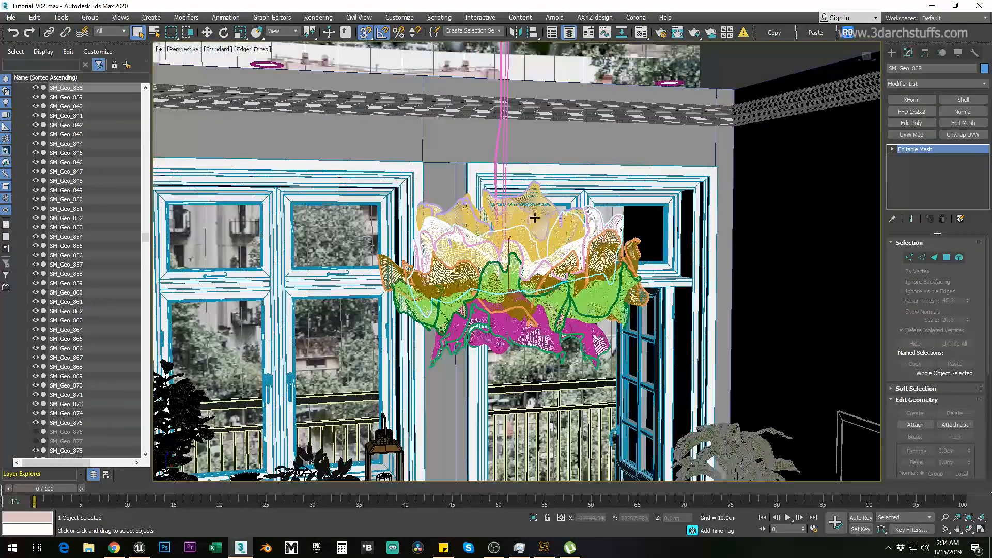
pyautogui.keyDown('ctrl'); pyautogui.click(557, 233); pyautogui.keyUp('ctrl')
pyautogui.press('z')
pyautogui.hotkey('alt', 'q')
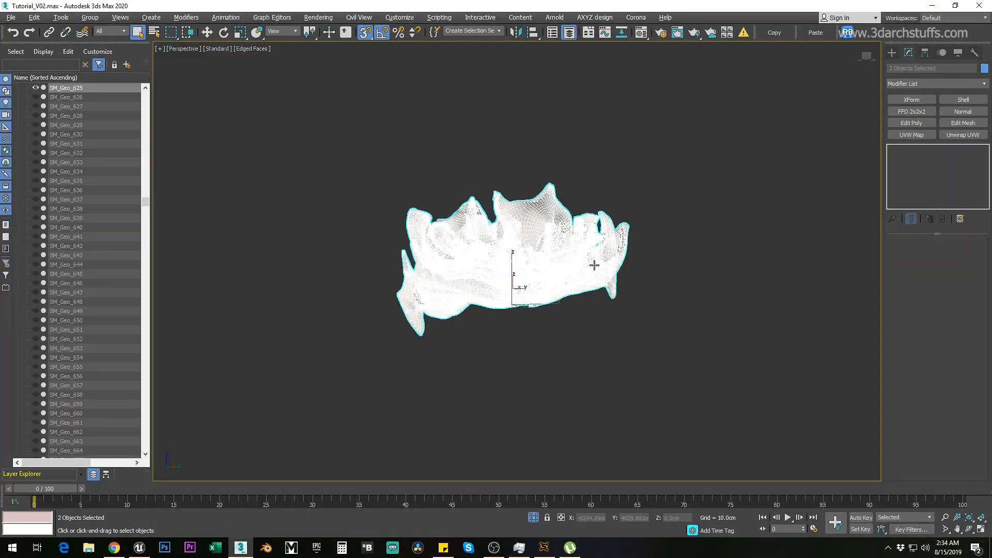
# Apply a Normal modifier with Flip Normals to both isolated chandelier parts and clear the selection.
pyautogui.click(955, 114)
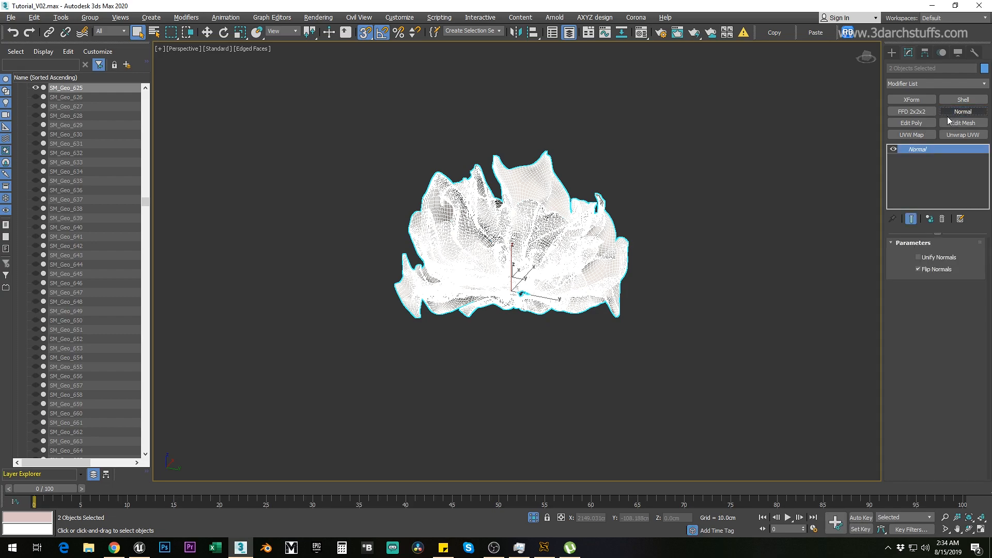
pyautogui.keyDown('alt'); pyautogui.moveTo(728, 228); pyautogui.dragTo(677, 228, button='middle'); pyautogui.keyUp('alt')
pyautogui.click(708, 239)
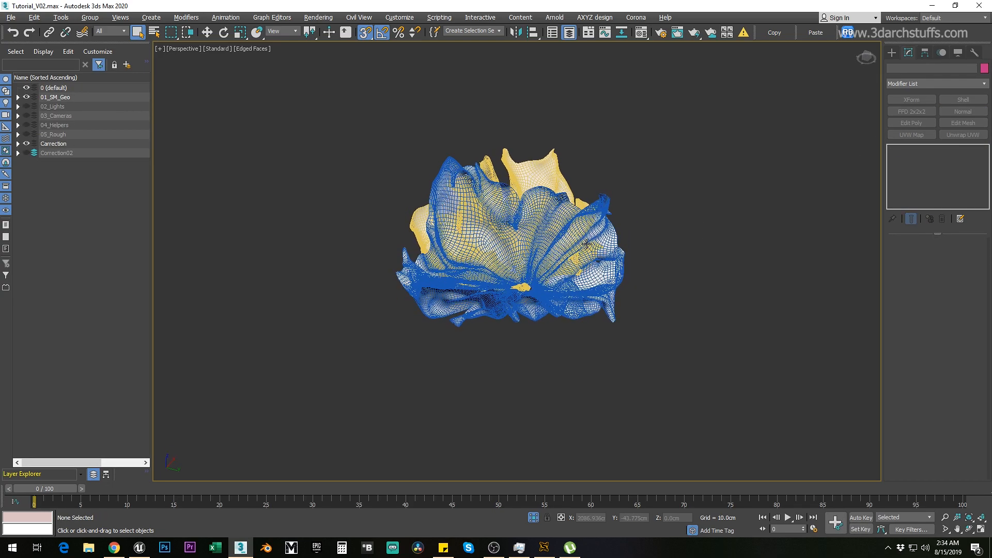
# Remove the Normal modifier from chandelier part SM_Geo_838 to compare its shading and apply it again.
pyautogui.scroll(5, 587, 243)
pyautogui.click(560, 209)
pyautogui.keyDown('alt'); pyautogui.moveTo(561, 209); pyautogui.dragTo(604, 262, button='middle'); pyautogui.keyUp('alt')
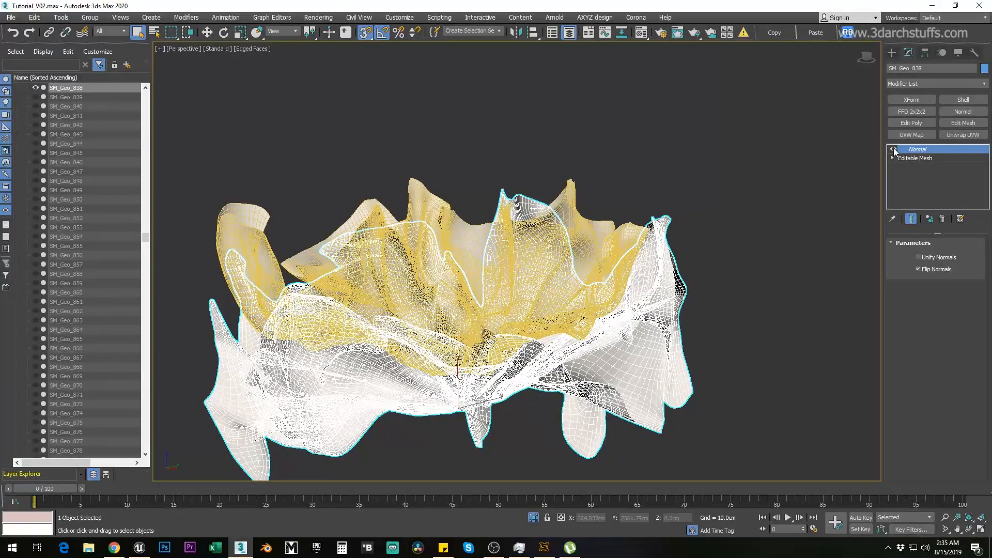
pyautogui.click(942, 219)
pyautogui.click(737, 345)
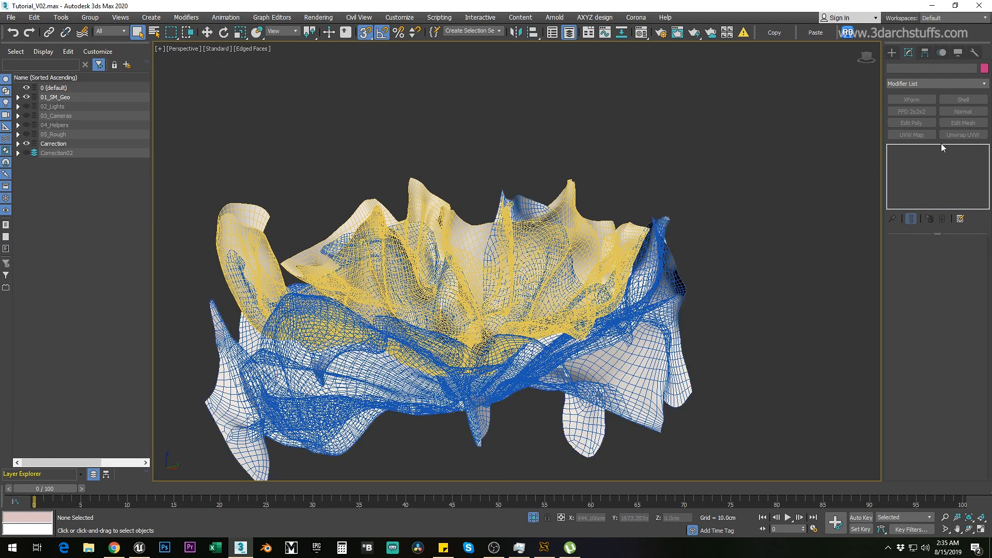
pyautogui.click(676, 331)
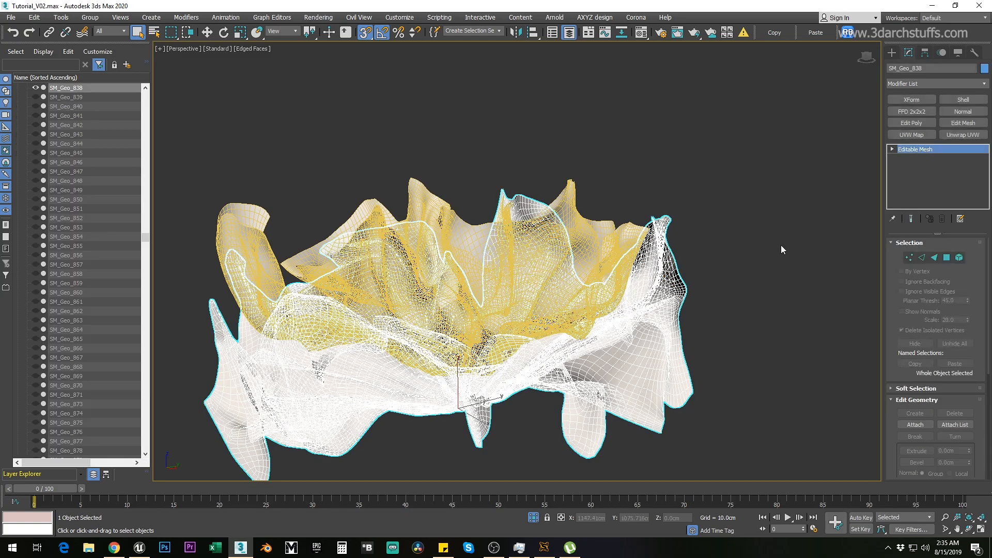
pyautogui.click(949, 113)
pyautogui.keyDown('alt'); pyautogui.moveTo(719, 317); pyautogui.dragTo(685, 313, button='middle'); pyautogui.keyUp('alt')
# Move chandelier parts SM_Geo_625 and SM_Geo_838 to the Correction02 layer and clear the selection.
pyautogui.keyDown('ctrl'); pyautogui.click(495, 301); pyautogui.keyUp('ctrl')
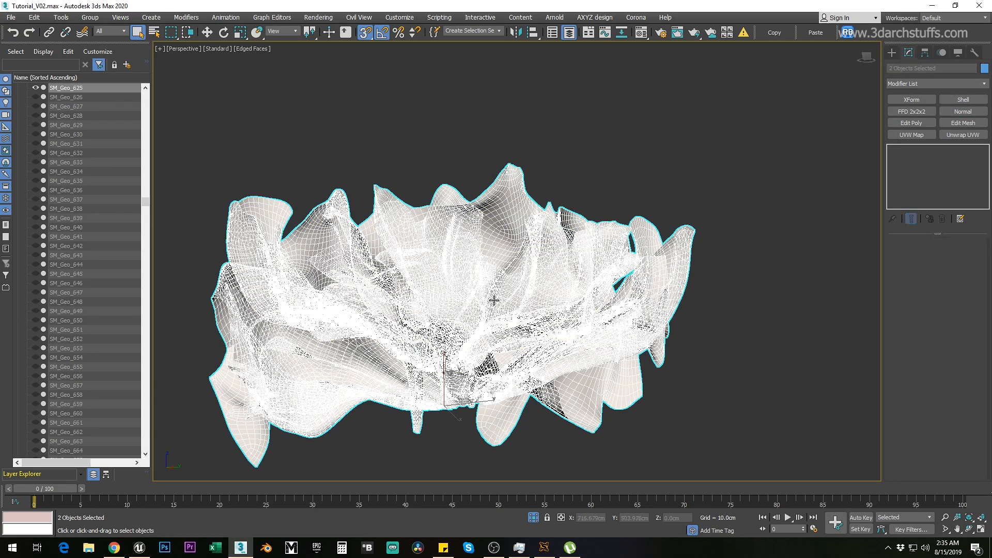
pyautogui.rightClick(92, 90)
pyautogui.moveTo(144, 114)
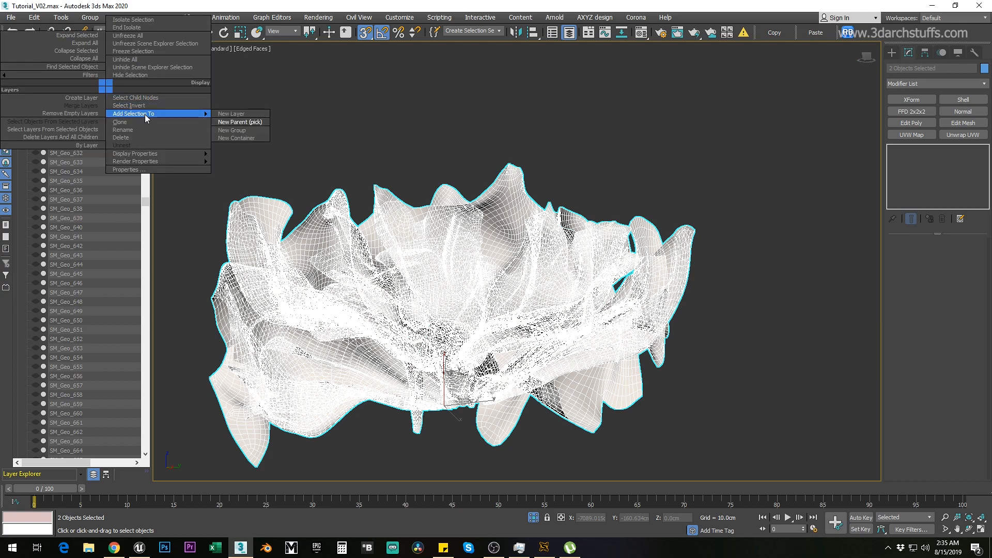
pyautogui.click(227, 122)
pyautogui.moveTo(144, 203); pyautogui.dragTo(148, 454)
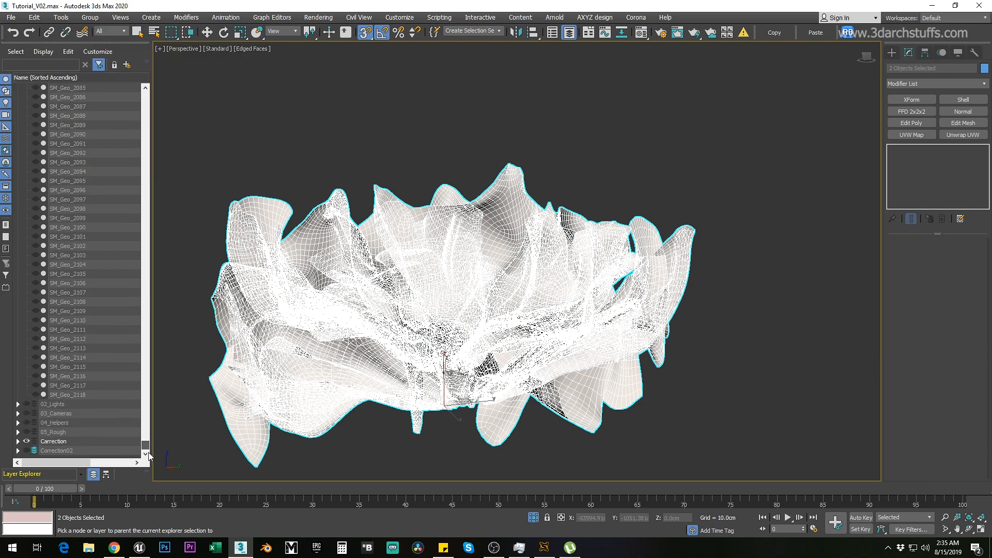
pyautogui.click(71, 452)
pyautogui.click(398, 332)
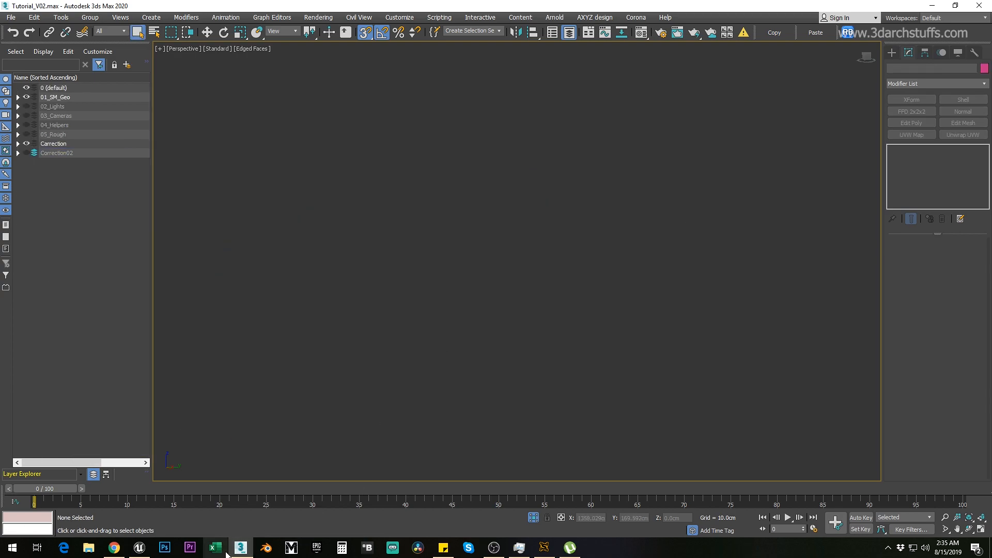
# Switch to Unreal and delete the old chandelier part SM_Geo_838, accepting the broken references.
pyautogui.click(147, 551)
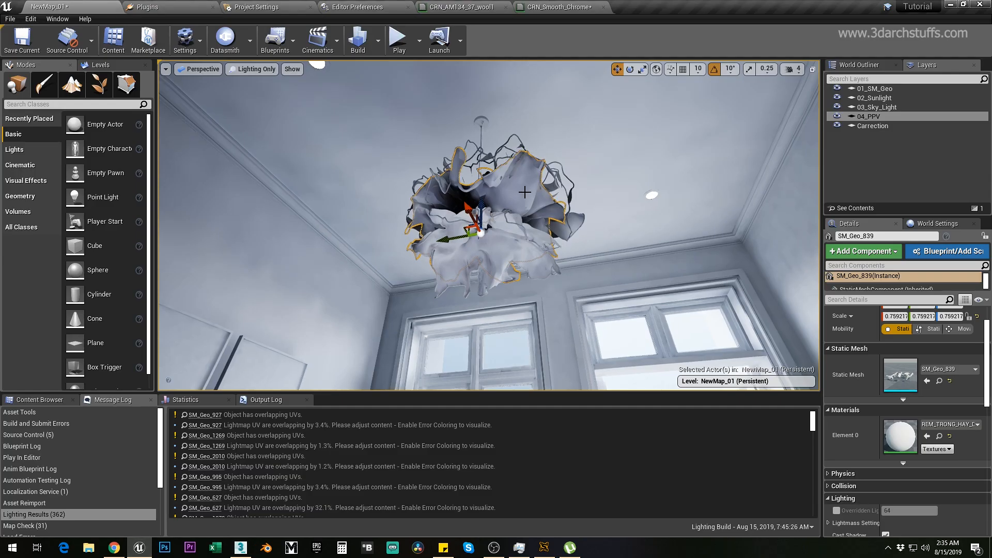
pyautogui.keyDown('alt'); pyautogui.moveTo(525, 206); pyautogui.dragTo(468, 343); pyautogui.keyUp('alt')
pyautogui.scroll(5, 442, 230)
pyautogui.scroll(-3, 443, 230)
pyautogui.keyDown('alt'); pyautogui.moveTo(427, 228); pyautogui.dragTo(433, 186); pyautogui.keyUp('alt')
pyautogui.press('Delete')
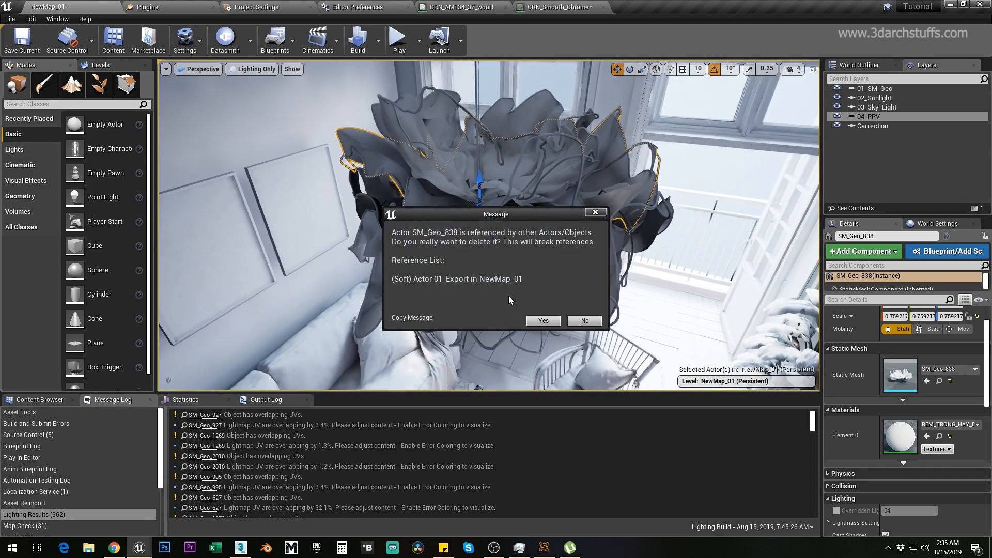
pyautogui.click(538, 321)
# Delete the chandelier's old upper petal part SM_Geo_625, accepting the broken references.
pyautogui.click(518, 128)
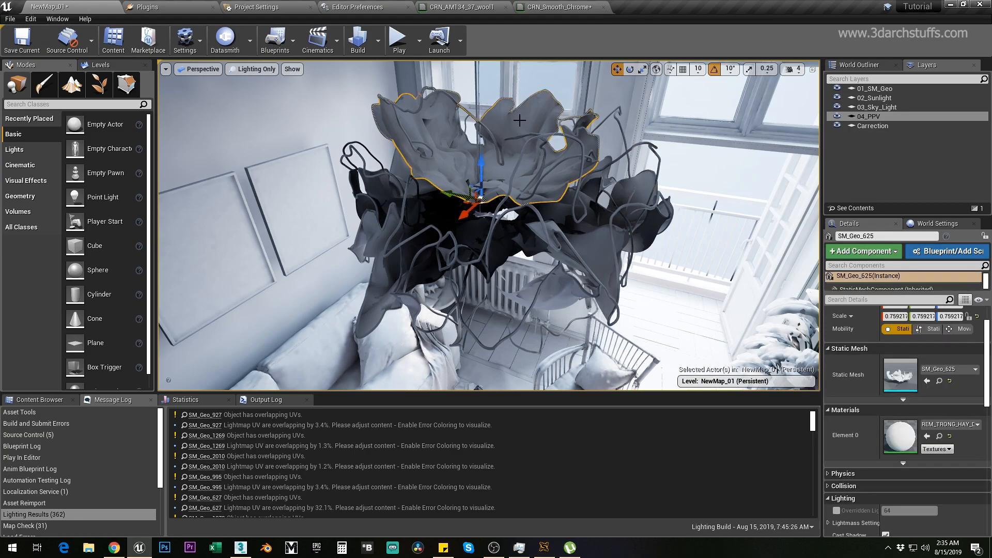
pyautogui.press('Delete')
pyautogui.click(538, 316)
# Check the chandelier from below and expand the viewport to full screen to inspect the interior.
pyautogui.keyDown('alt'); pyautogui.moveTo(538, 315); pyautogui.dragTo(578, 211); pyautogui.keyUp('alt')
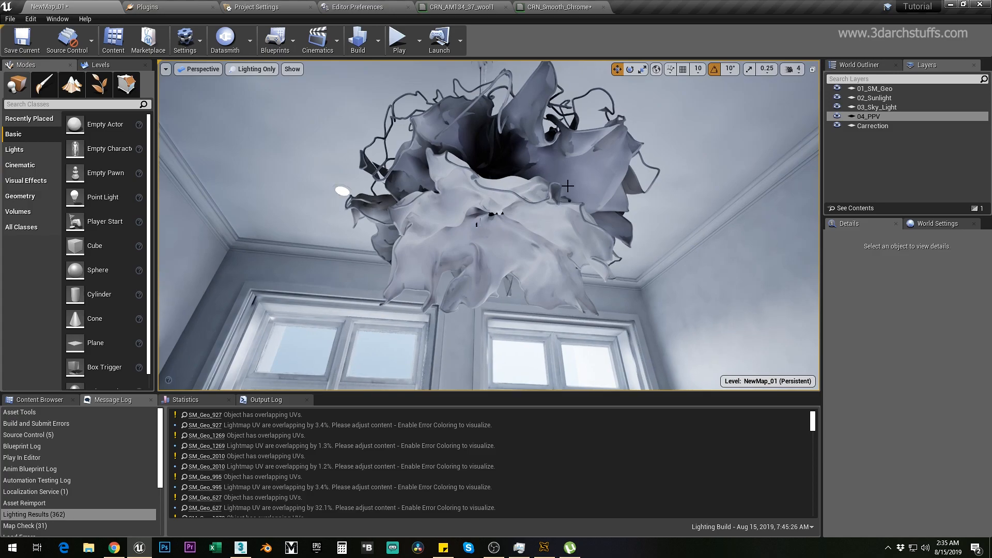
pyautogui.click(467, 210)
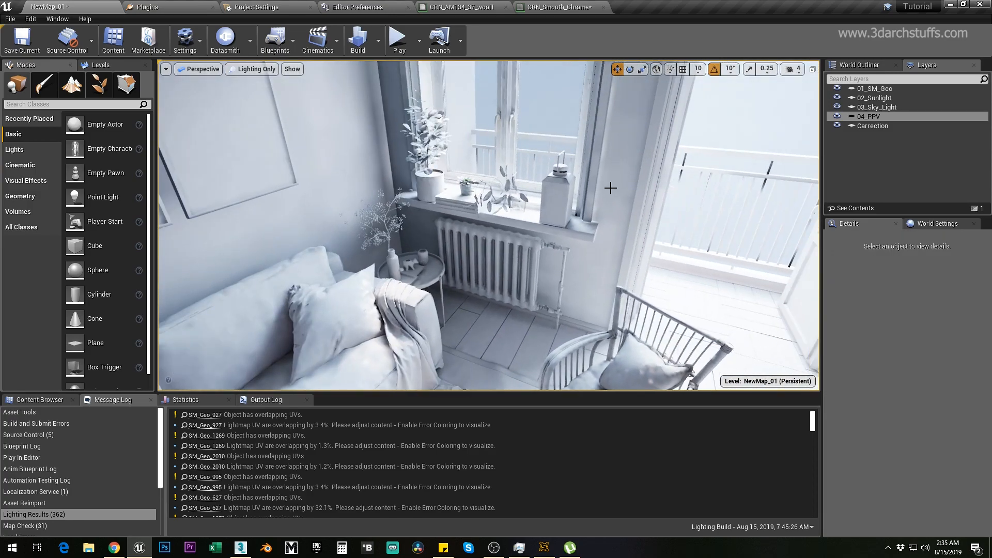
pyautogui.press('F11')
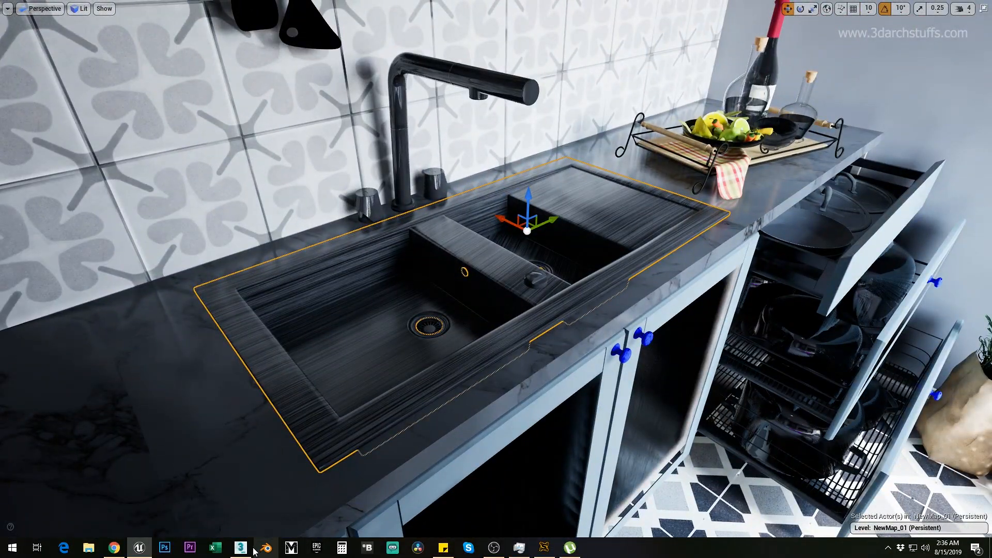
# Switch to 3ds Max and apply a UVW Map modifier with Box mapping to the kitchen sink SM_Geo_2038.
pyautogui.click(251, 548)
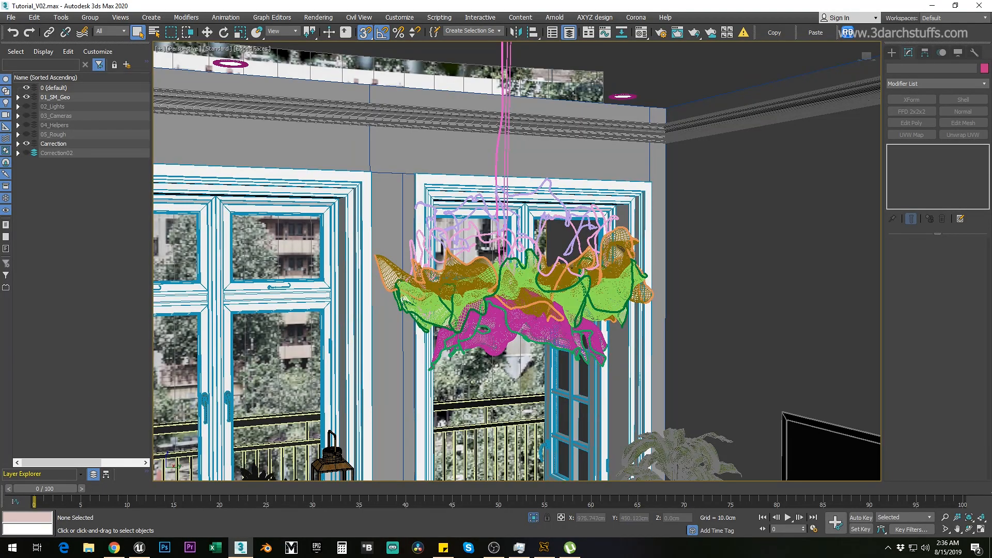
pyautogui.moveTo(522, 362); pyautogui.dragTo(508, 338, button='middle')
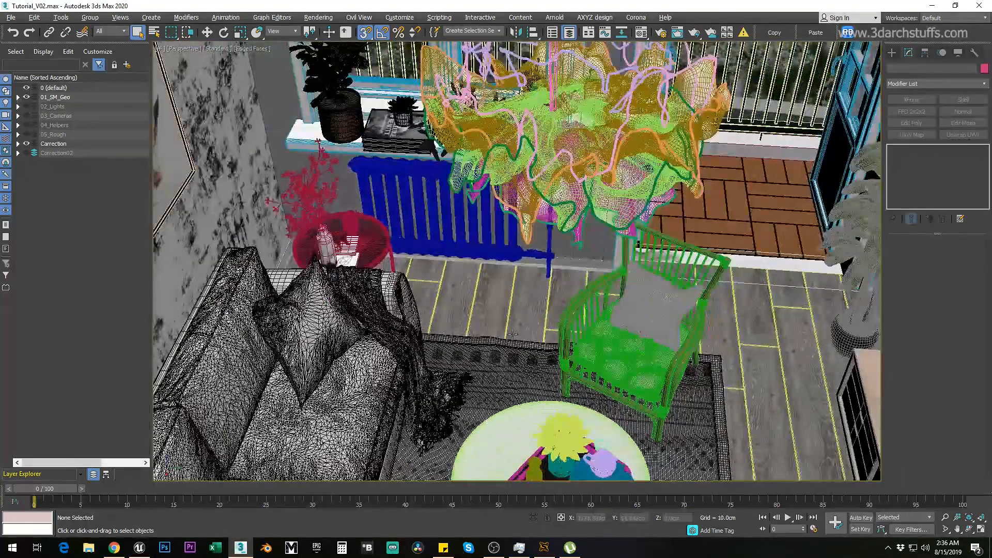
pyautogui.scroll(-6, 508, 338)
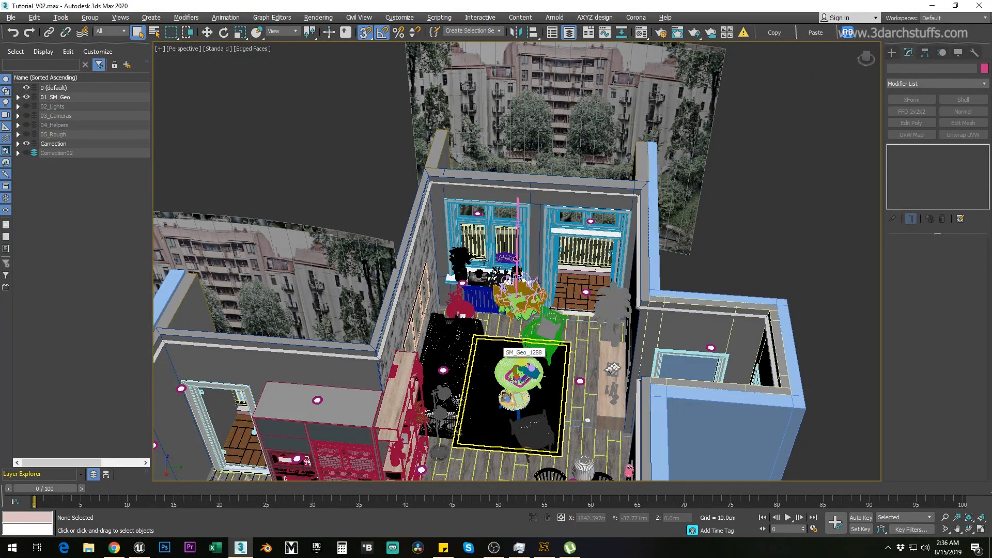
pyautogui.moveTo(431, 396); pyautogui.dragTo(475, 345, button='middle')
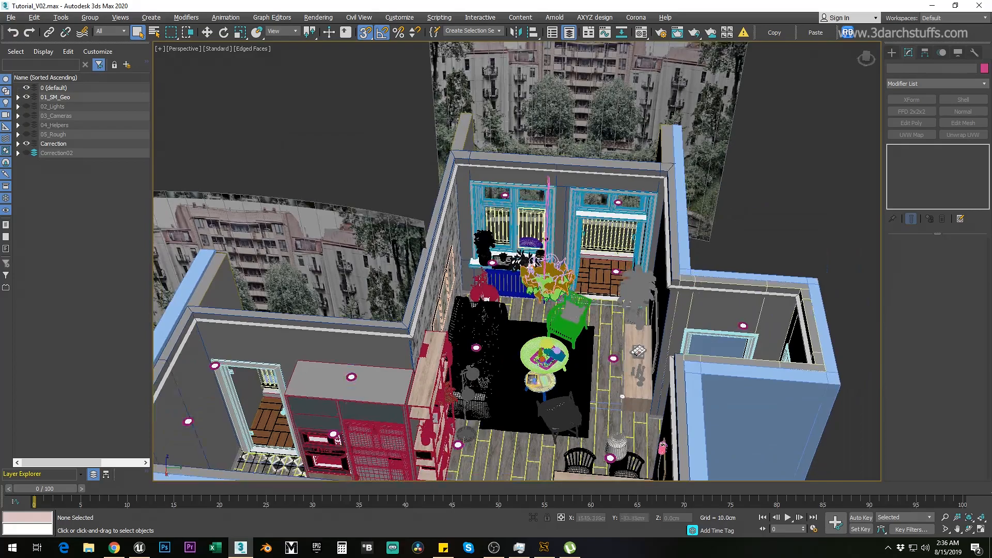
pyautogui.keyDown('alt'); pyautogui.moveTo(380, 431); pyautogui.dragTo(292, 406, button='middle'); pyautogui.keyUp('alt')
pyautogui.click(223, 250)
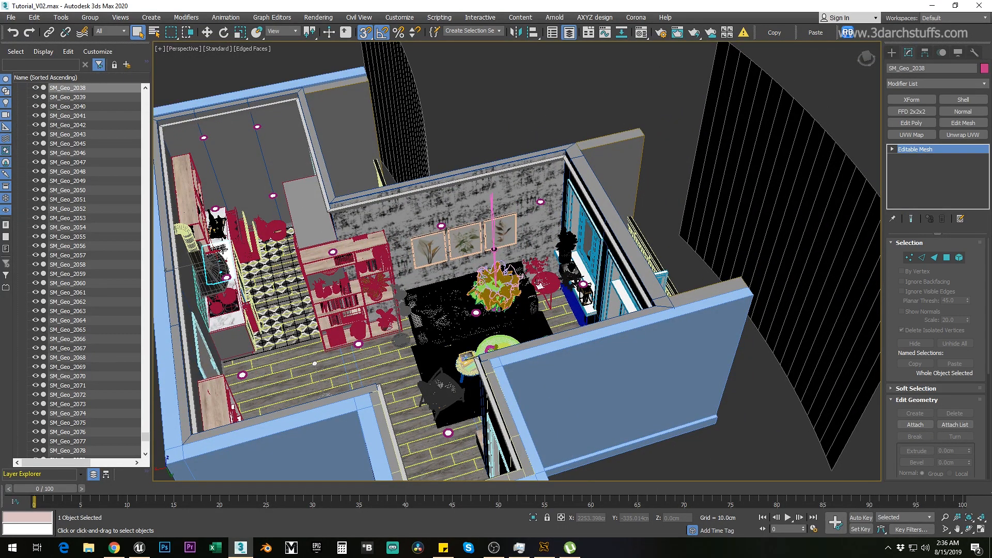
pyautogui.press('z')
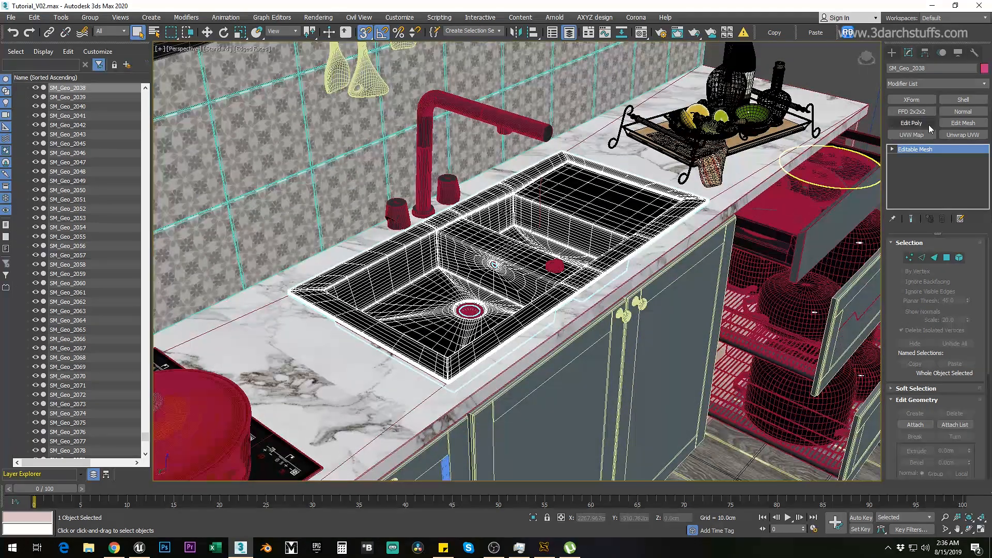
pyautogui.click(911, 134)
pyautogui.click(916, 301)
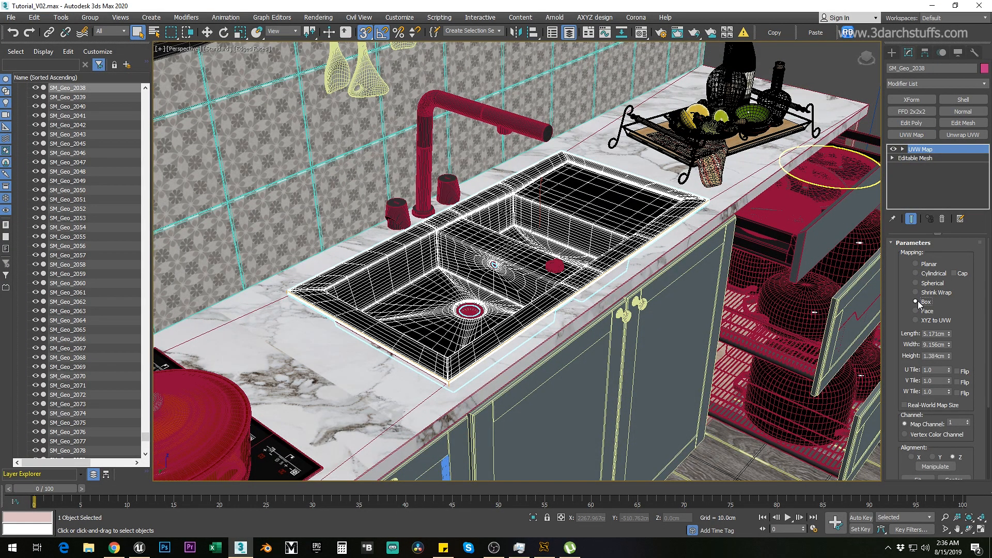
# Move the kitchen sink SM_Geo_2038 to the Correction02 layer.
pyautogui.rightClick(77, 89)
pyautogui.moveTo(131, 113)
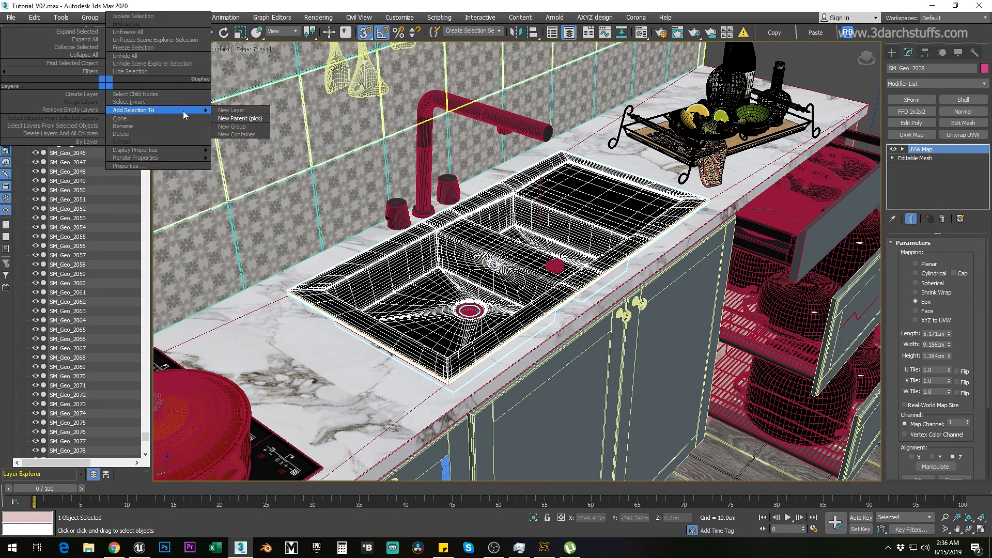
pyautogui.click(223, 118)
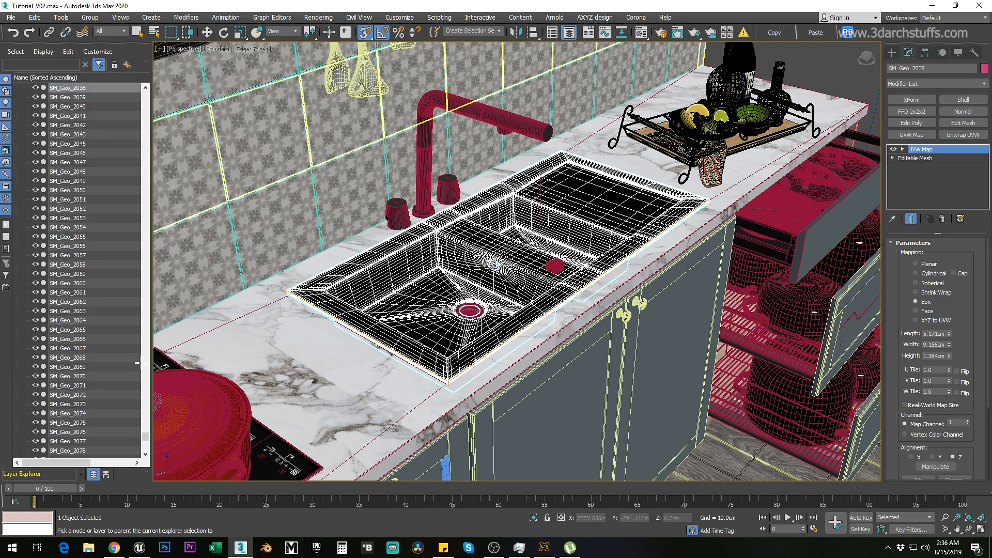
pyautogui.click(68, 450)
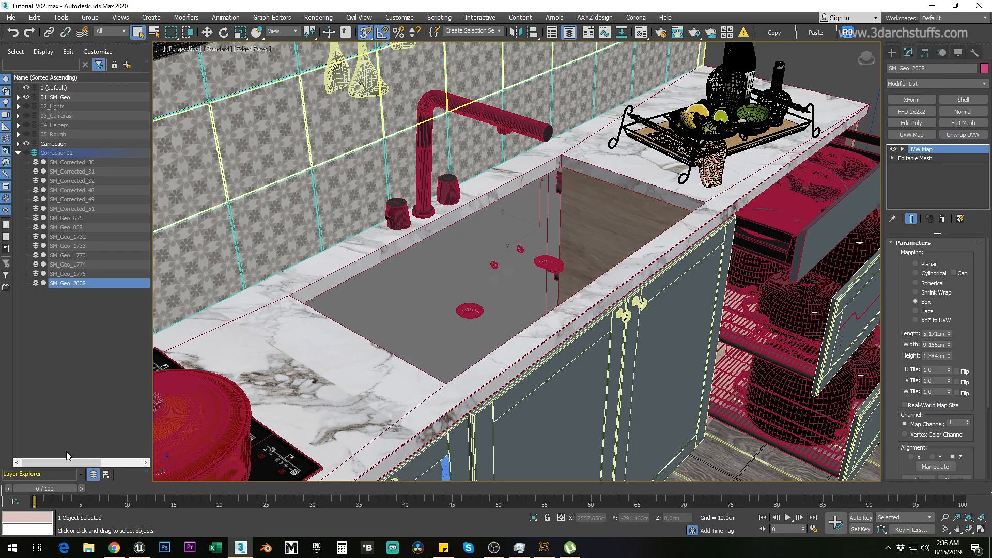
# Switch to Unreal and delete the old kitchen sink SM_Geo_2038, accepting the broken references.
pyautogui.click(145, 548)
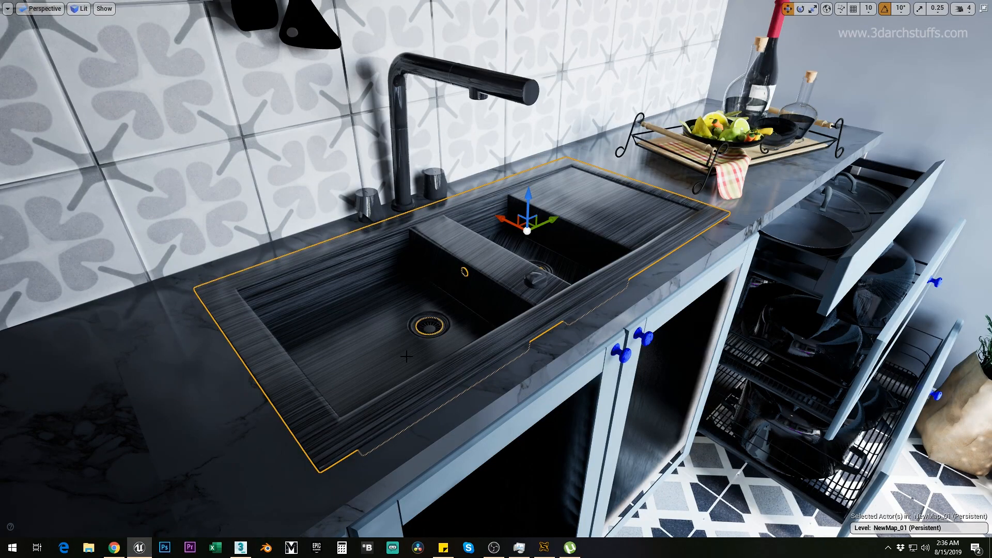
pyautogui.press('Delete')
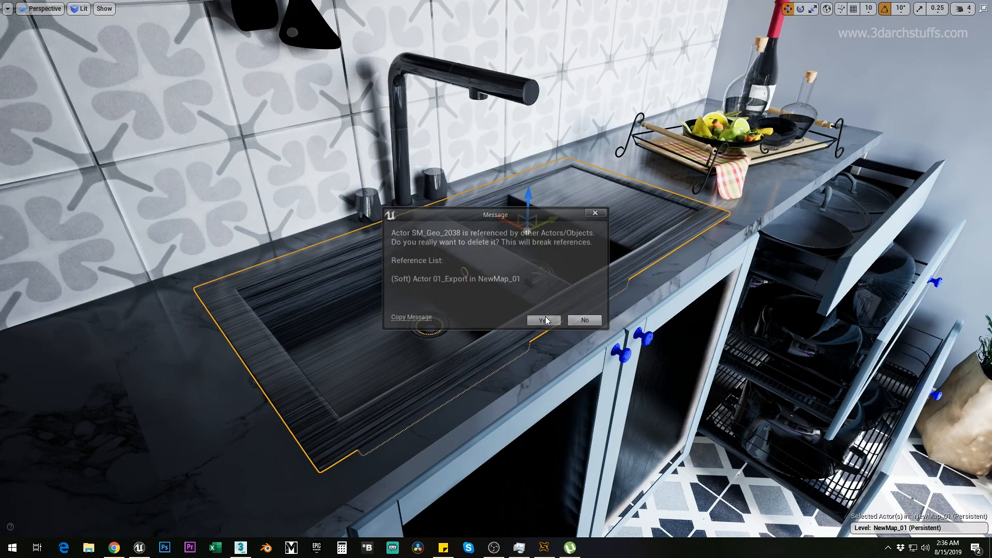
pyautogui.click(537, 320)
# Switch the viewport to Lighting Only mode and check the interior for remaining faulty objects.
pyautogui.moveTo(537, 319); pyautogui.dragTo(610, 176, button='right')
pyautogui.hotkey('alt', '6')
pyautogui.moveTo(591, 317); pyautogui.dragTo(517, 258, button='right')
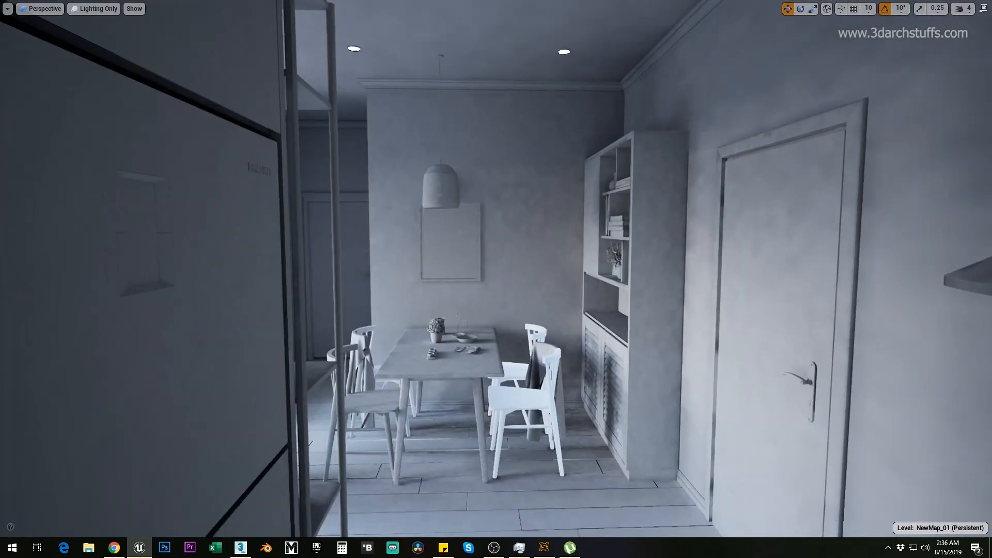
pyautogui.moveTo(496, 279); pyautogui.dragTo(473, 191, button='right')
# Delete the microwave door glass SM_Geo_1744, accepting the broken references.
pyautogui.moveTo(644, 289); pyautogui.dragTo(654, 268, button='right')
pyautogui.moveTo(590, 267); pyautogui.dragTo(651, 310, button='right')
pyautogui.press('Delete')
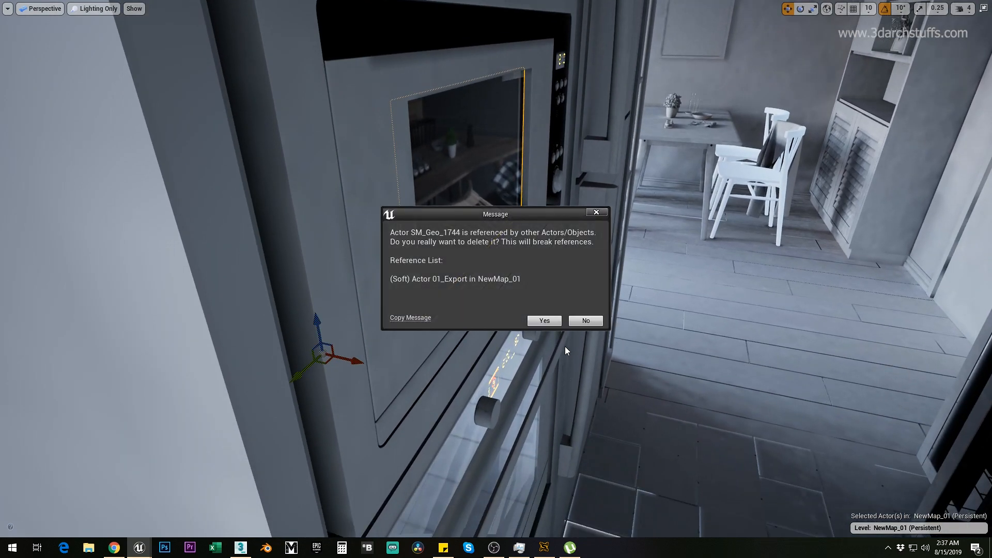
pyautogui.click(552, 319)
# Delete the oven door glass SM_Geo_1746, accepting the broken references.
pyautogui.moveTo(570, 401); pyautogui.dragTo(601, 429, button='right')
pyautogui.click(603, 392)
pyautogui.press('Delete')
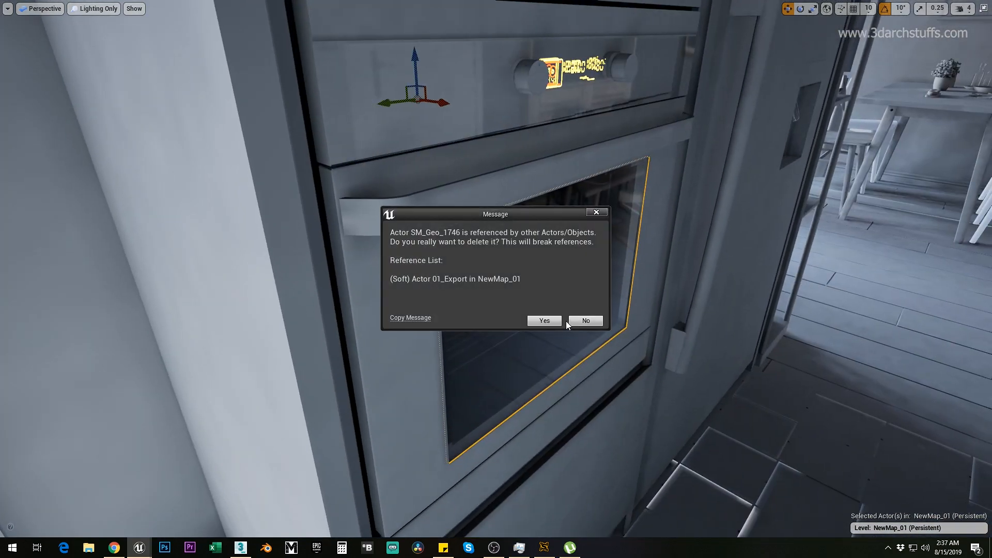
pyautogui.click(545, 321)
# Switch to 3ds Max and isolate the oven glass SM_Geo_1746 together with the oven and microwave door frames.
pyautogui.click(241, 548)
pyautogui.keyDown('alt'); pyautogui.moveTo(597, 309); pyautogui.dragTo(631, 312, button='middle'); pyautogui.keyUp('alt')
pyautogui.moveTo(761, 295); pyautogui.dragTo(586, 284, button='middle')
pyautogui.click(734, 255)
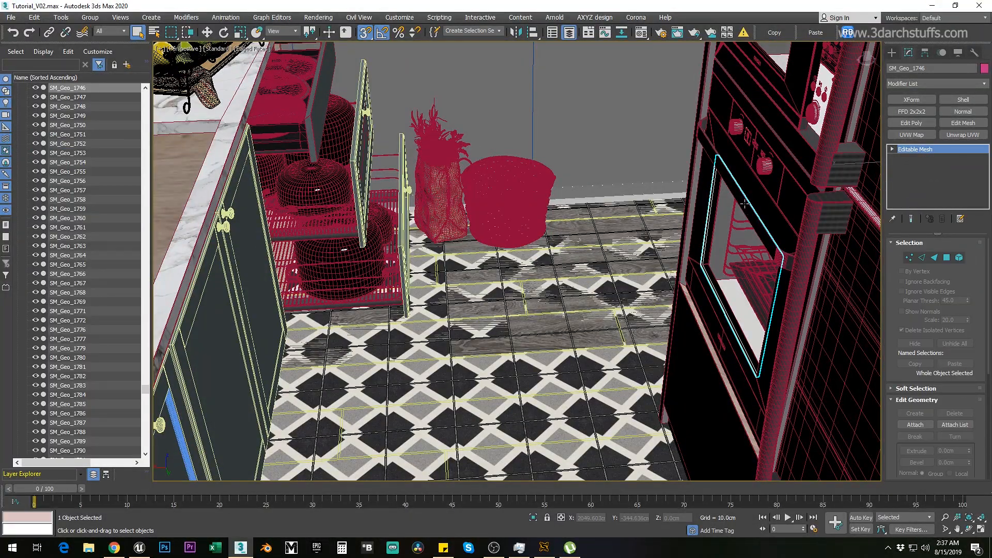
pyautogui.moveTo(744, 232); pyautogui.dragTo(737, 212, button='middle')
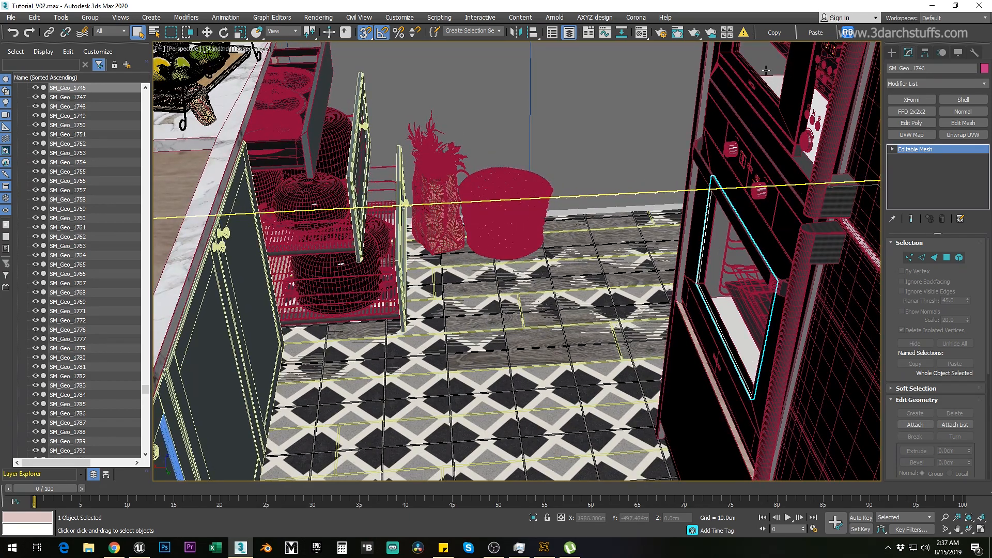
pyautogui.keyDown('ctrl'); pyautogui.click(793, 106); pyautogui.keyUp('ctrl')
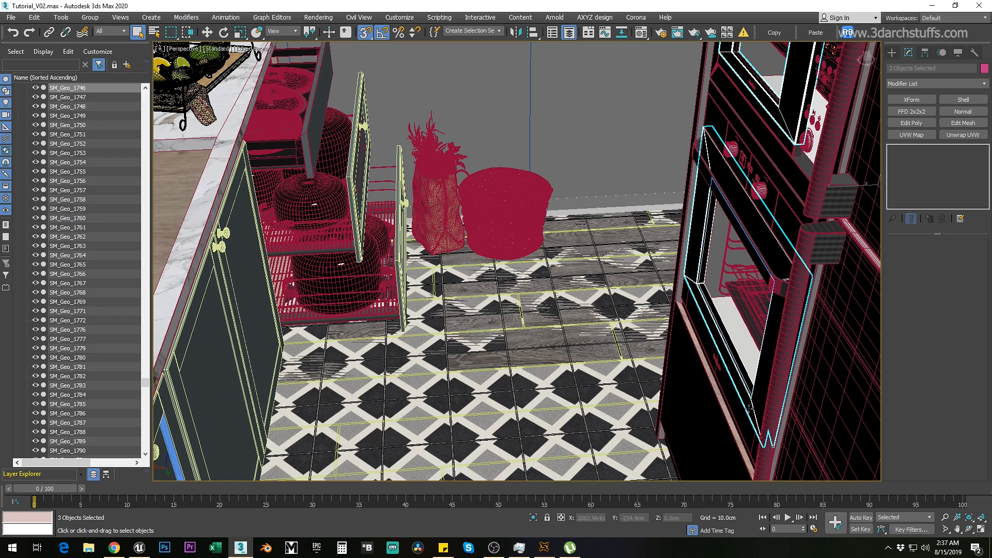
pyautogui.hotkey('alt', 'q')
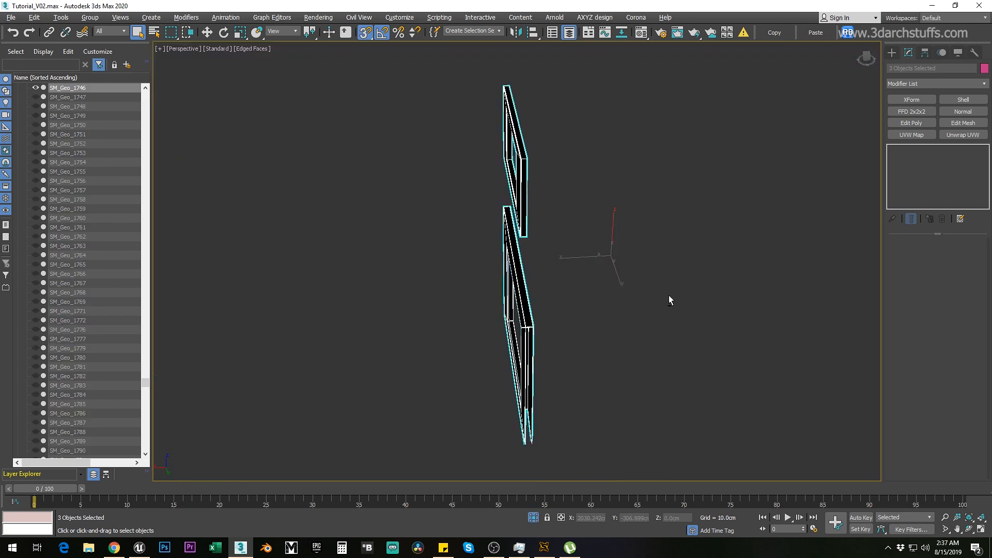
# Examine the isolated door frames and glass from the left view to see which parts are included.
pyautogui.press('l')
pyautogui.click(729, 230)
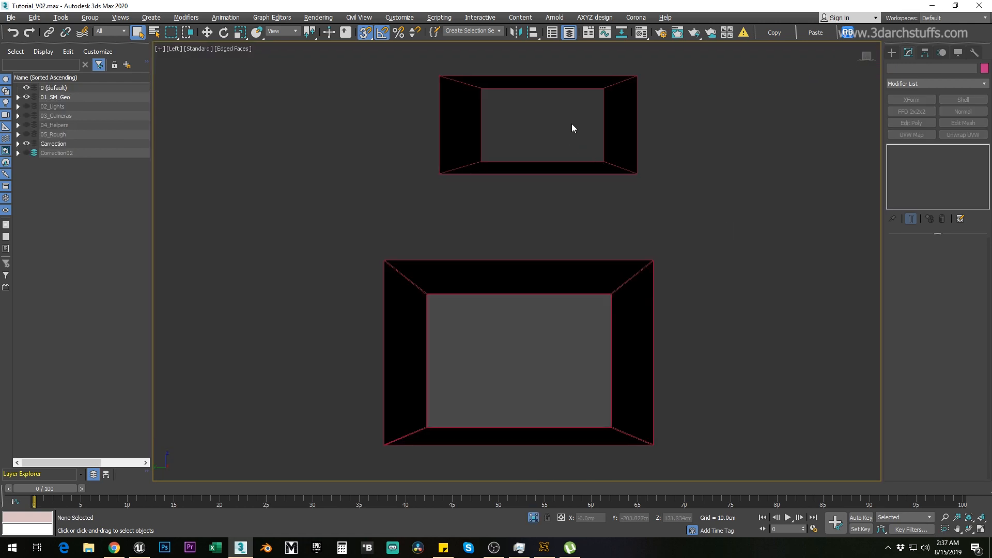
pyautogui.press('F3')
pyautogui.press('F3')
pyautogui.click(542, 309)
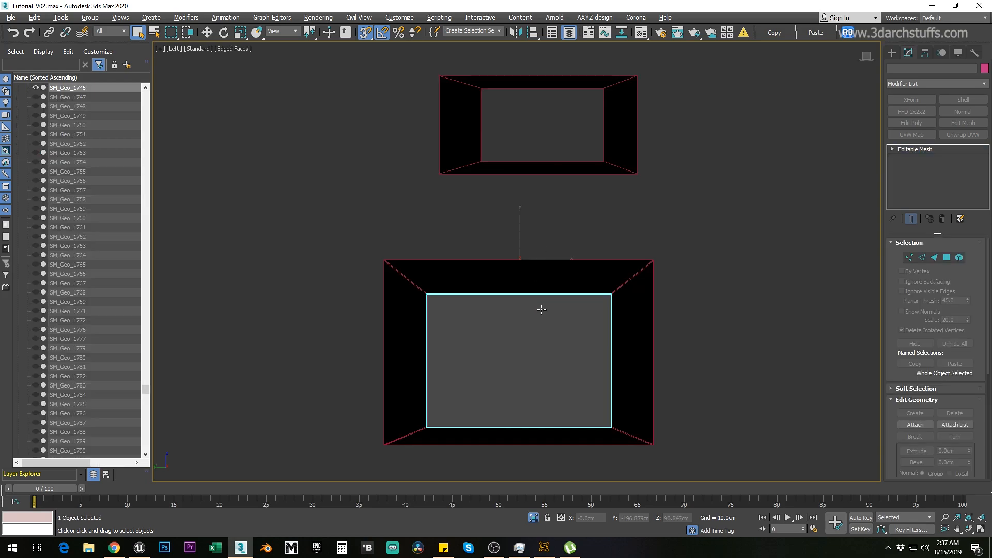
pyautogui.click(587, 149)
pyautogui.click(556, 161)
pyautogui.keyDown('alt'); pyautogui.moveTo(520, 190); pyautogui.dragTo(691, 222, button='middle'); pyautogui.keyUp('alt')
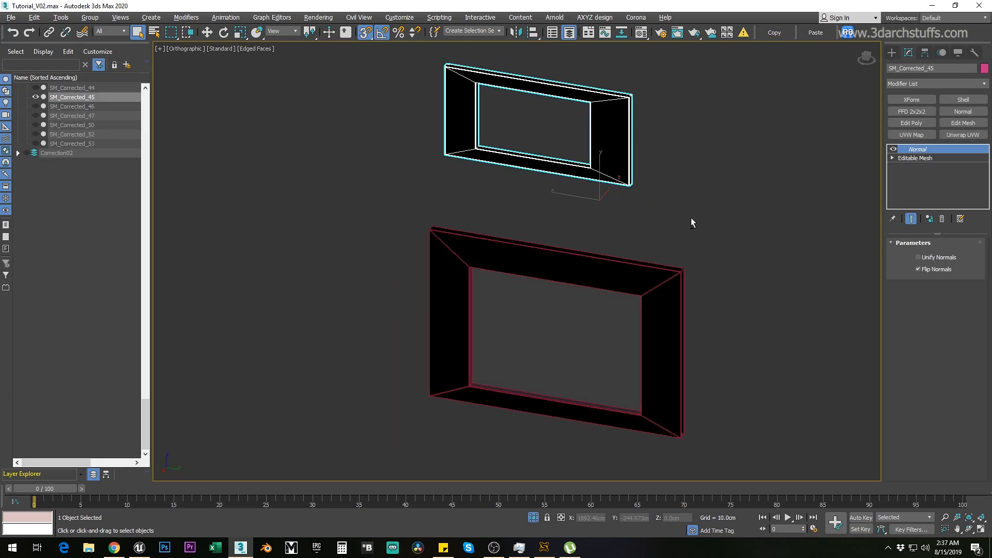
# End the isolation, add the microwave glass SM_Geo_1744 to the selection and isolate all four door parts.
pyautogui.click(535, 522)
pyautogui.keyDown('alt'); pyautogui.moveTo(609, 275); pyautogui.dragTo(694, 259, button='middle'); pyautogui.keyUp('alt')
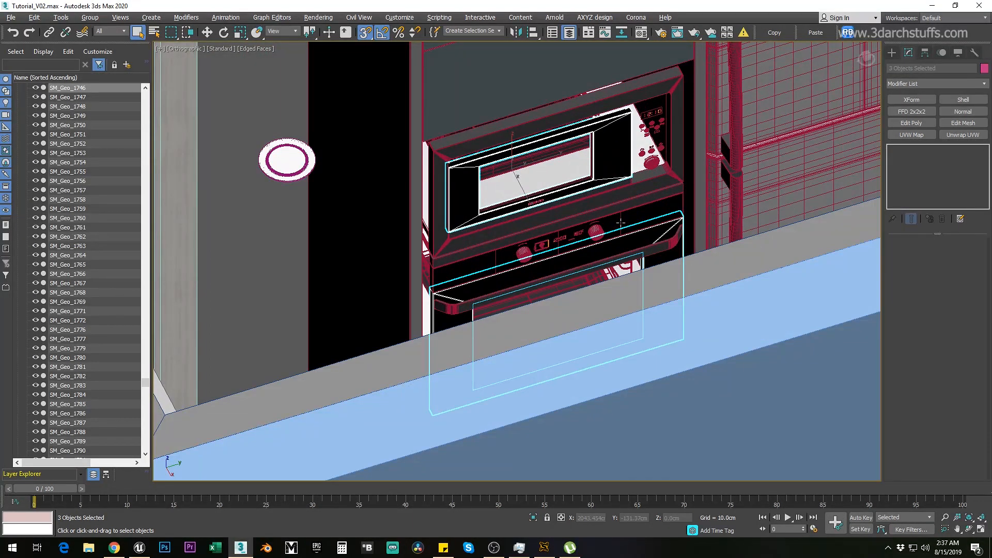
pyautogui.scroll(3, 589, 199)
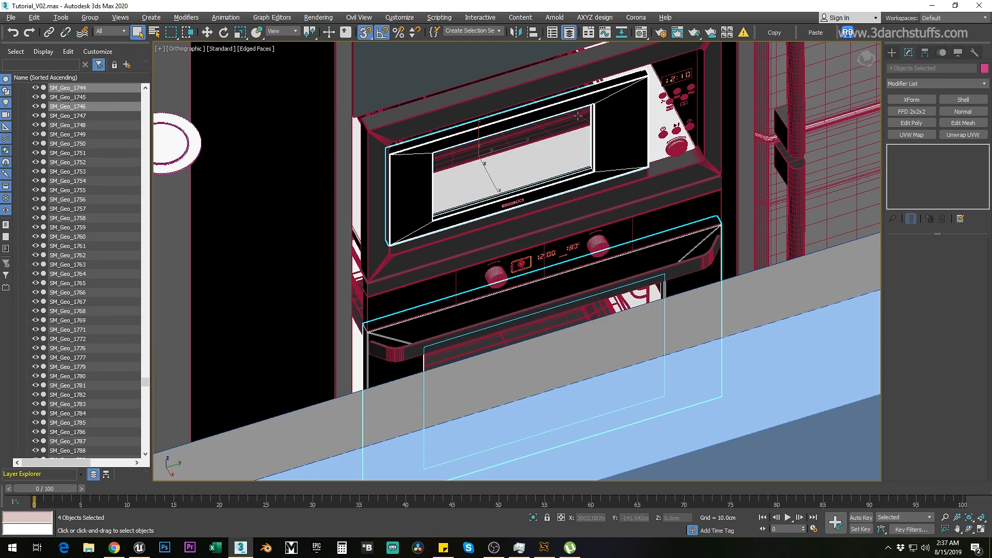
pyautogui.hotkey('alt', 'q')
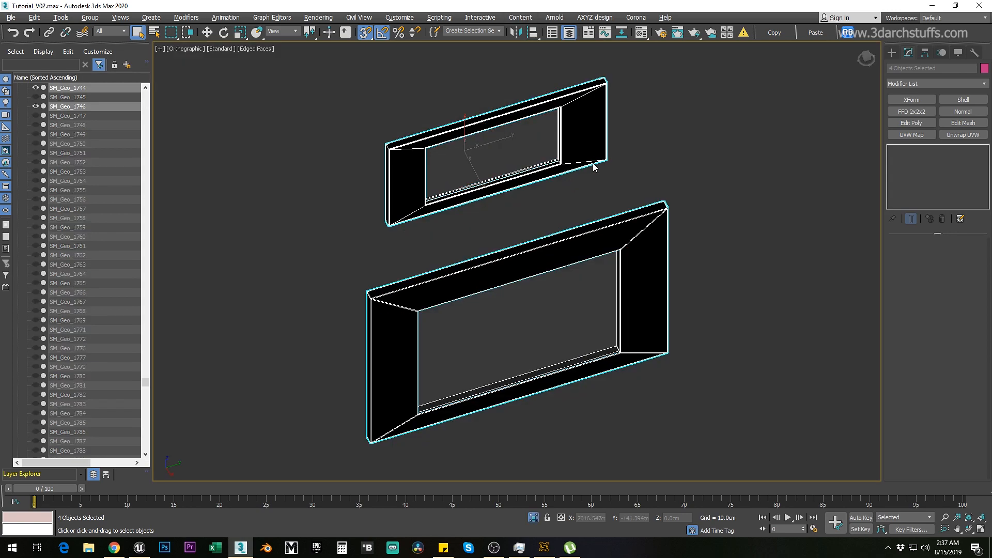
# Widen the microwave glass SM_Geo_1744 in the left view by moving its two side-edge vertex groups slightly outward under the frame.
pyautogui.click(545, 146)
pyautogui.click(559, 149)
pyautogui.press('l')
pyautogui.click(892, 148)
pyautogui.click(899, 158)
pyautogui.moveTo(726, 318); pyautogui.dragTo(740, 293)
pyautogui.press('w')
pyautogui.scroll(3, 687, 275)
pyautogui.press('s')
pyautogui.moveTo(677, 207); pyautogui.dragTo(683, 208)
pyautogui.moveTo(520, 214); pyautogui.dragTo(546, 206, button='middle')
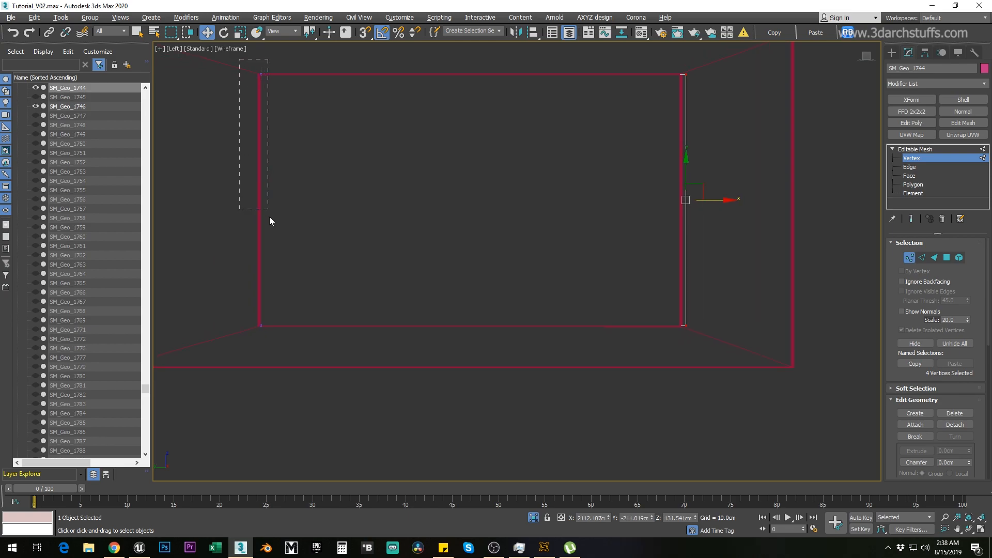
pyautogui.moveTo(303, 370); pyautogui.dragTo(304, 370)
pyautogui.moveTo(288, 200); pyautogui.dragTo(287, 199)
# Extend the microwave glass vertically by moving its upper and lower edge vertices slightly outward, and leave vertex editing.
pyautogui.moveTo(692, 125); pyautogui.dragTo(693, 125)
pyautogui.moveTo(510, 83); pyautogui.dragTo(524, 121, button='middle')
pyautogui.moveTo(486, 79); pyautogui.dragTo(485, 76)
pyautogui.moveTo(351, 260); pyautogui.dragTo(361, 230, button='middle')
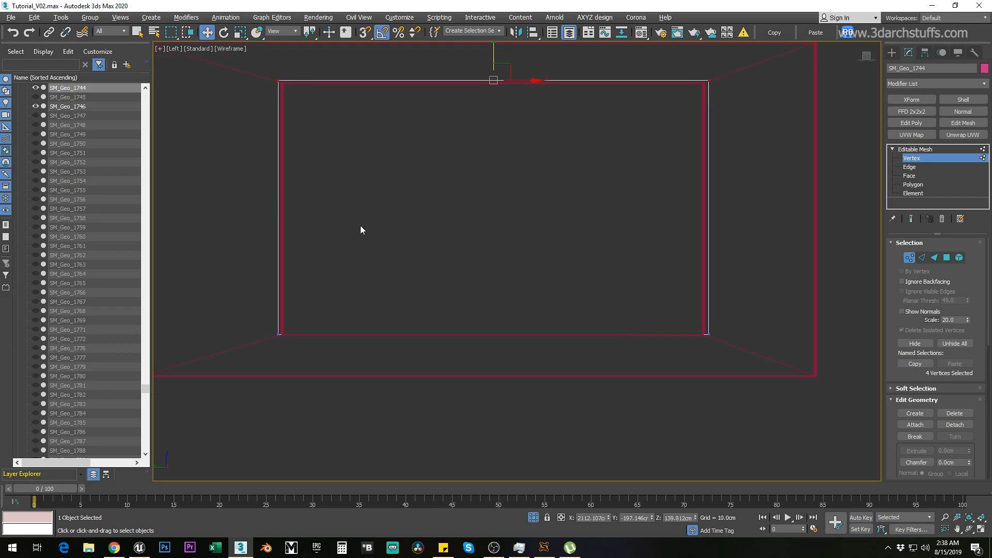
pyautogui.moveTo(667, 354); pyautogui.dragTo(705, 352)
pyautogui.moveTo(494, 295); pyautogui.dragTo(498, 299)
pyautogui.keyDown('alt'); pyautogui.moveTo(498, 299); pyautogui.dragTo(680, 187, button='middle'); pyautogui.keyUp('alt')
pyautogui.scroll(-3, 627, 296)
pyautogui.press('l')
pyautogui.scroll(-3, 626, 297)
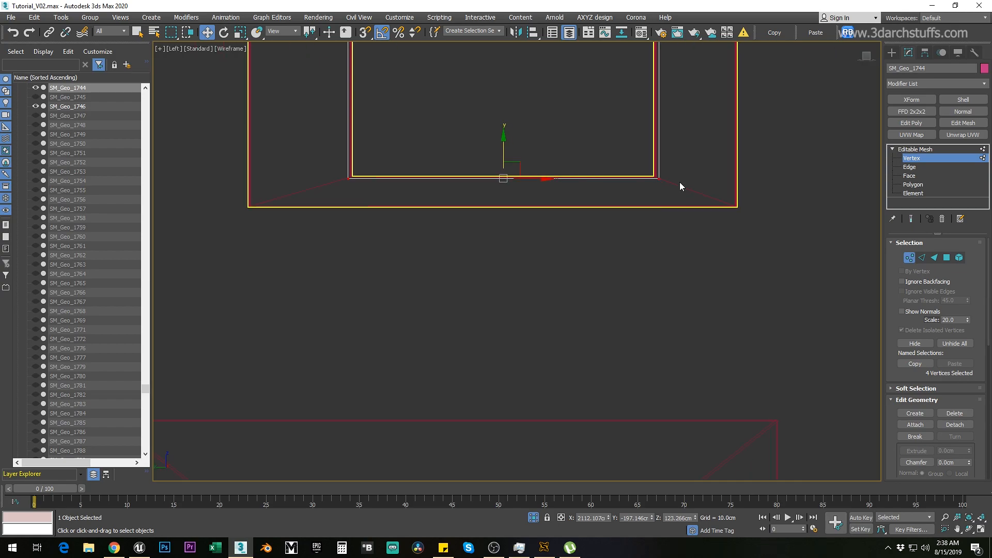
pyautogui.click(890, 154)
# Widen the oven glass SM_Geo_1746 by moving its two side-edge vertex groups slightly outward under the frame.
pyautogui.click(669, 324)
pyautogui.scroll(-3, 644, 194)
pyautogui.click(584, 261)
pyautogui.click(891, 150)
pyautogui.click(911, 158)
pyautogui.moveTo(691, 411); pyautogui.dragTo(690, 409)
pyautogui.scroll(3, 686, 370)
pyautogui.moveTo(657, 257); pyautogui.dragTo(665, 257)
pyautogui.moveTo(350, 408); pyautogui.dragTo(351, 408)
pyautogui.moveTo(343, 258); pyautogui.dragTo(336, 255)
# Extend the oven glass vertically by moving its upper edge vertices up and its lower edge vertices down about 0.31 cm.
pyautogui.moveTo(601, 194); pyautogui.dragTo(665, 194)
pyautogui.moveTo(465, 106); pyautogui.dragTo(466, 104)
pyautogui.click(299, 339)
pyautogui.moveTo(504, 389); pyautogui.dragTo(676, 398)
pyautogui.moveTo(462, 336); pyautogui.dragTo(462, 337)
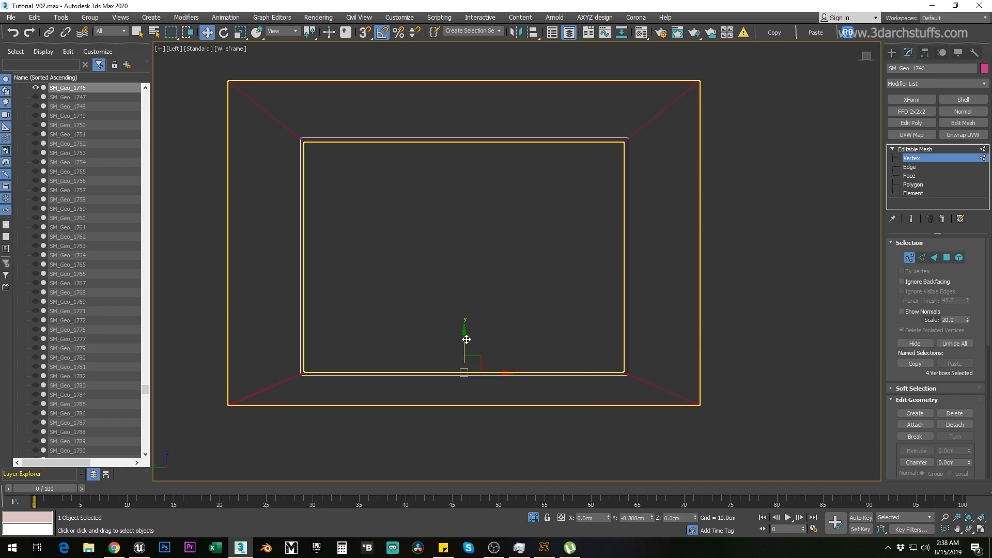
# Leave vertex editing and shift the whole oven glass about 0.61 cm along negative X into its frame in the top view.
pyautogui.press('t')
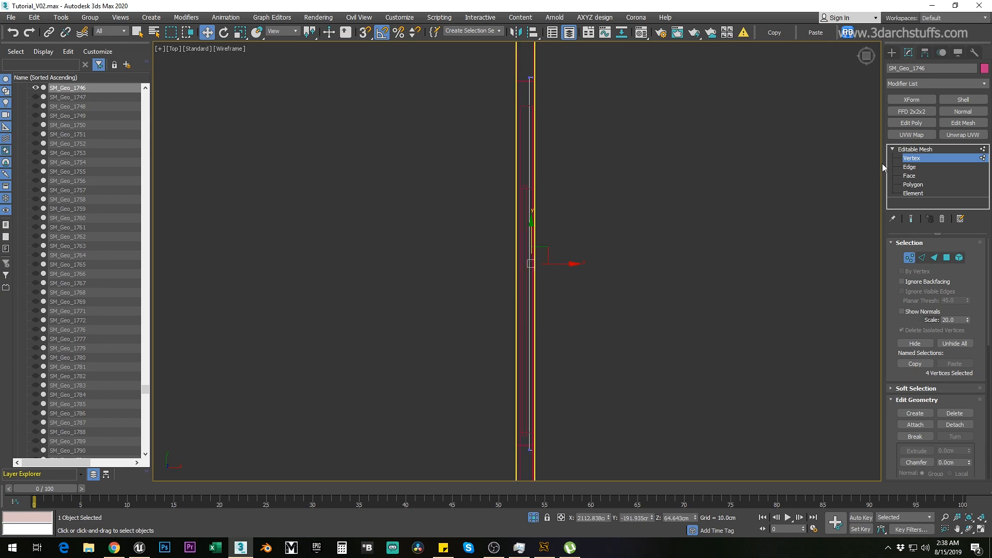
pyautogui.click(915, 149)
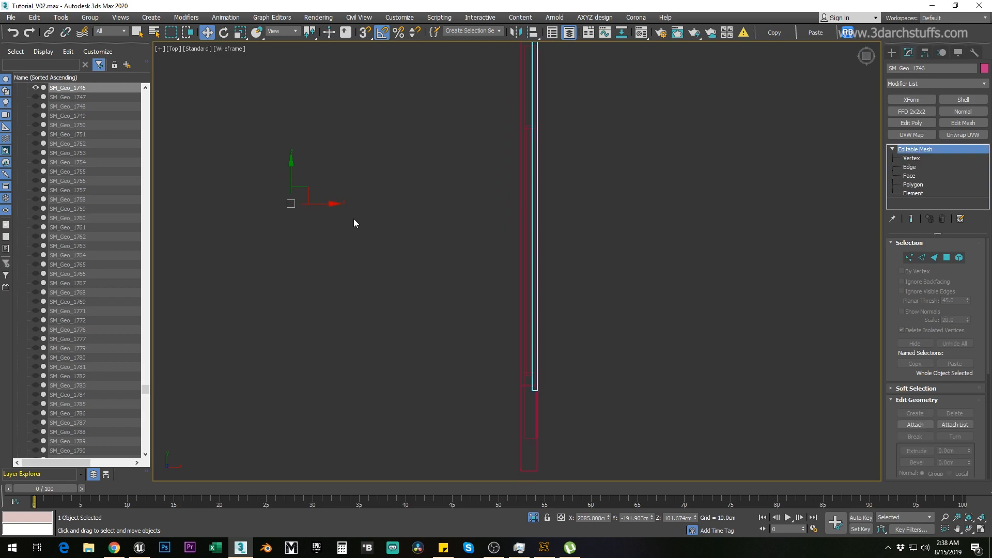
pyautogui.moveTo(334, 204); pyautogui.dragTo(327, 204)
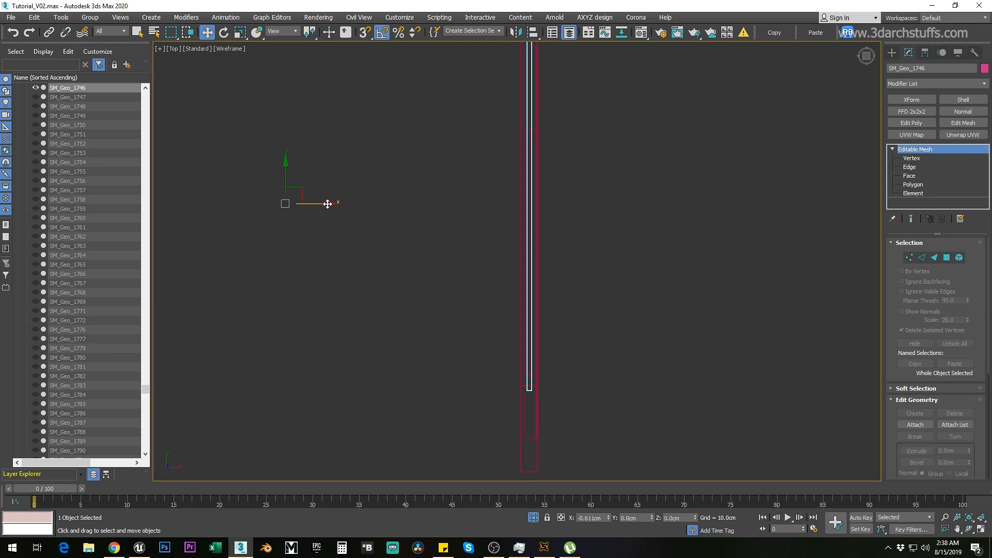
pyautogui.keyDown('alt'); pyautogui.moveTo(472, 273); pyautogui.dragTo(549, 355, button='middle'); pyautogui.keyUp('alt')
pyautogui.scroll(-2, 532, 224)
pyautogui.press('F3')
pyautogui.scroll(-3, 549, 354)
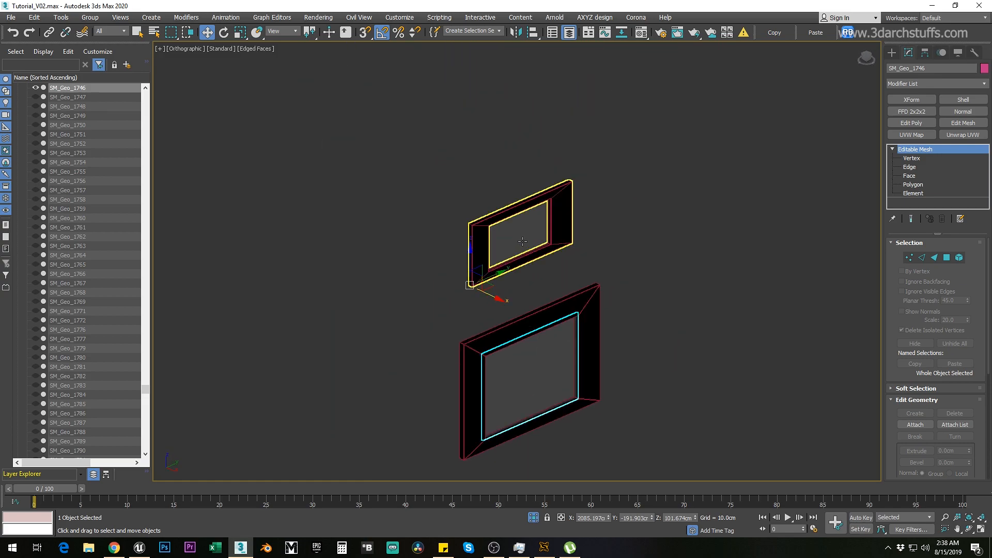
# Move the microwave and oven glasses SM_Geo_1744 and SM_Geo_1746 to the Correction02 layer and clear the selection.
pyautogui.keyDown('alt'); pyautogui.moveTo(560, 281); pyautogui.dragTo(639, 236, button='middle'); pyautogui.keyUp('alt')
pyautogui.click(514, 217)
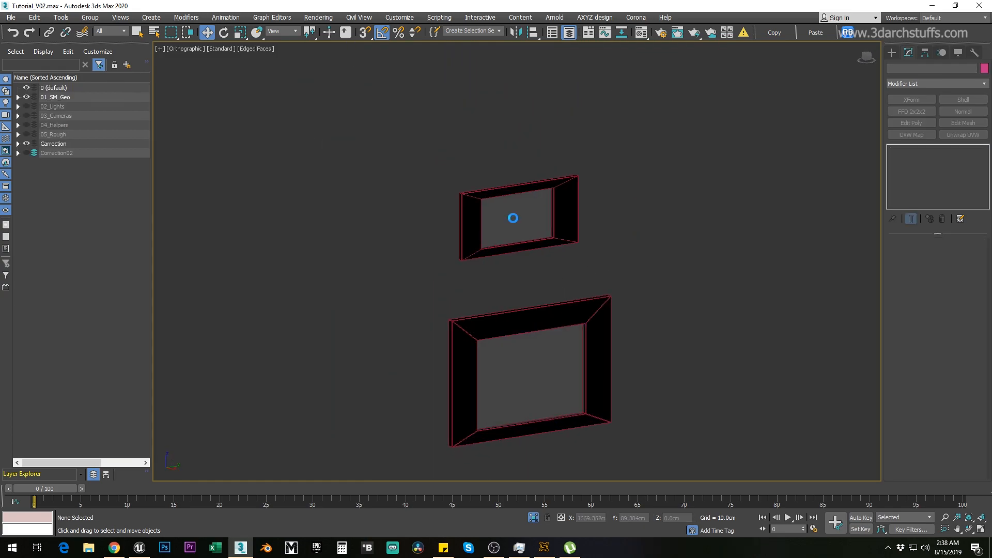
pyautogui.keyDown('ctrl'); pyautogui.click(537, 351); pyautogui.keyUp('ctrl')
pyautogui.press('q')
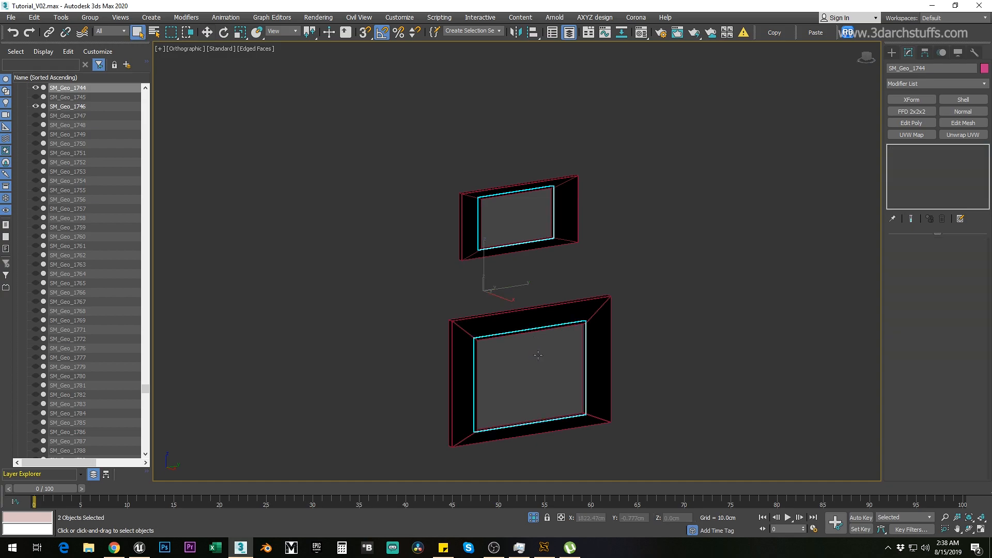
pyautogui.rightClick(83, 106)
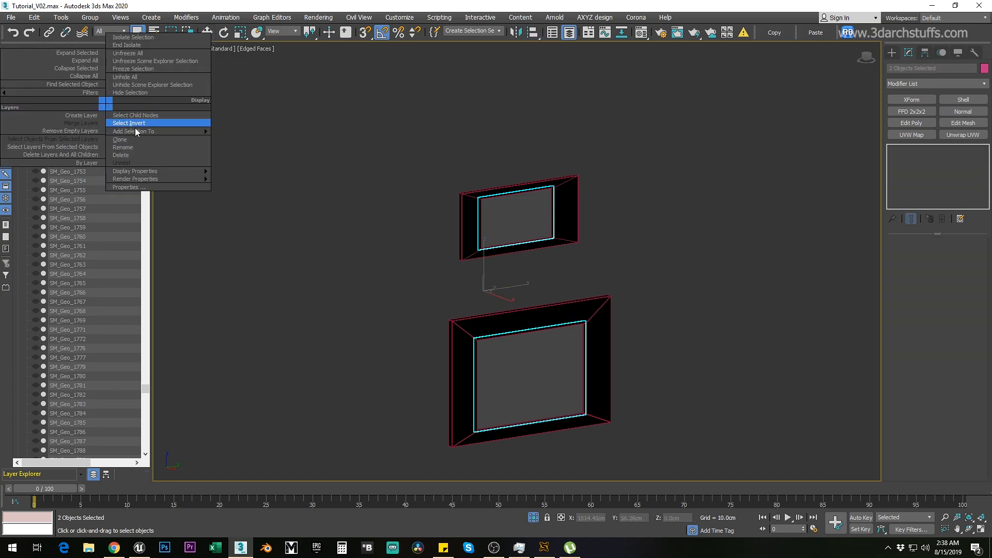
pyautogui.click(214, 141)
pyautogui.moveTo(147, 387); pyautogui.dragTo(149, 452)
pyautogui.click(62, 450)
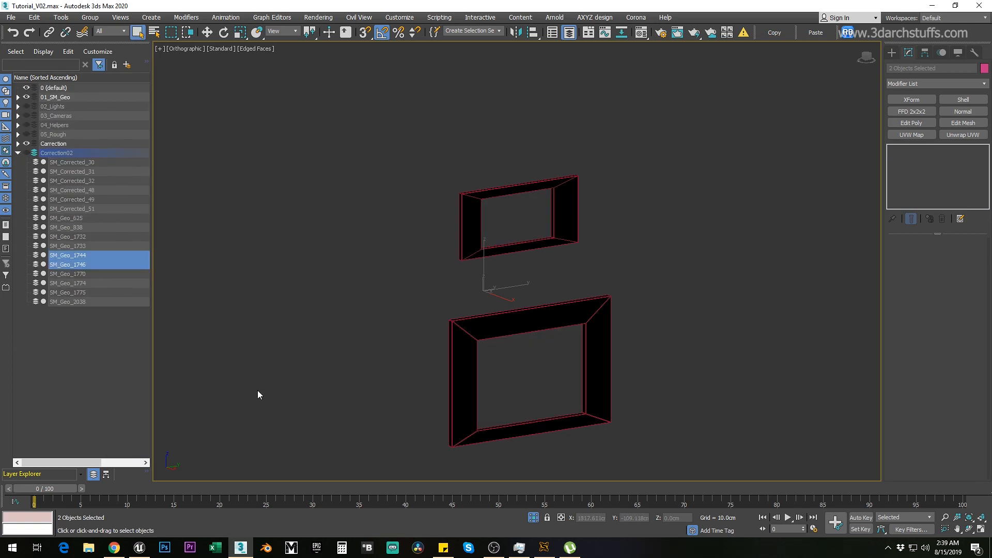
pyautogui.click(420, 334)
pyautogui.scroll(-3, 420, 335)
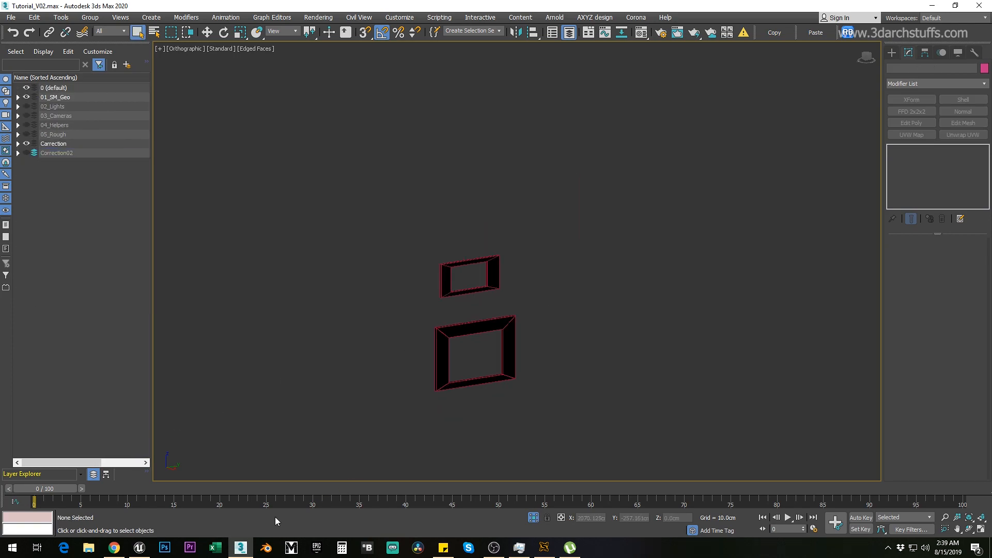
# Switch to Unreal, look over the interior in Lighting Only mode and exit the full-screen viewport.
pyautogui.click(139, 548)
pyautogui.moveTo(496, 279); pyautogui.dragTo(436, 155, button='right')
pyautogui.click(495, 274)
pyautogui.press('Escape')
pyautogui.press('w')
pyautogui.moveTo(672, 364); pyautogui.dragTo(560, 309, button='right')
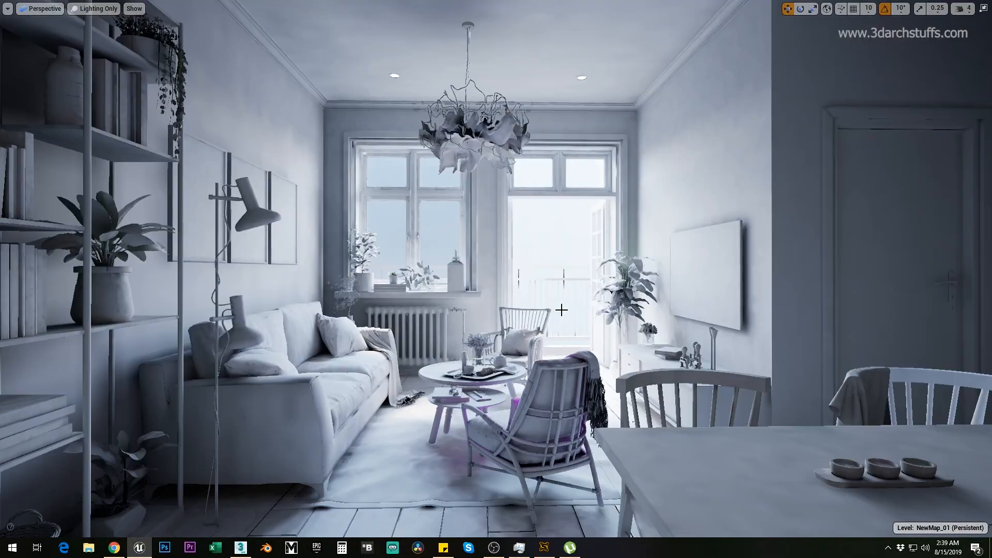
pyautogui.press('F11')
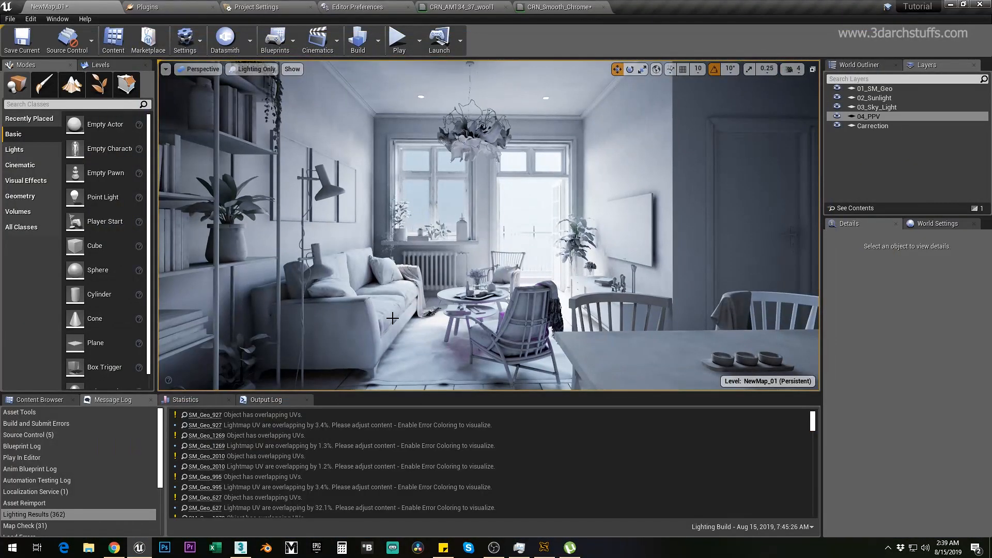
# Switch to 3ds Max, hide the Carrection and 01_SM_Geo layers and show only the Correction02 layer's objects.
pyautogui.click(240, 547)
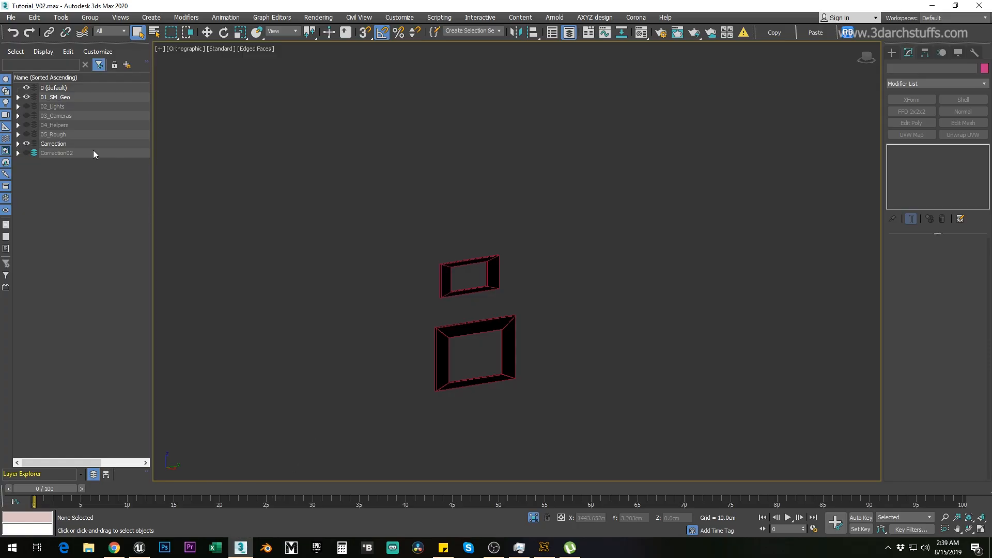
pyautogui.click(26, 144)
pyautogui.click(26, 98)
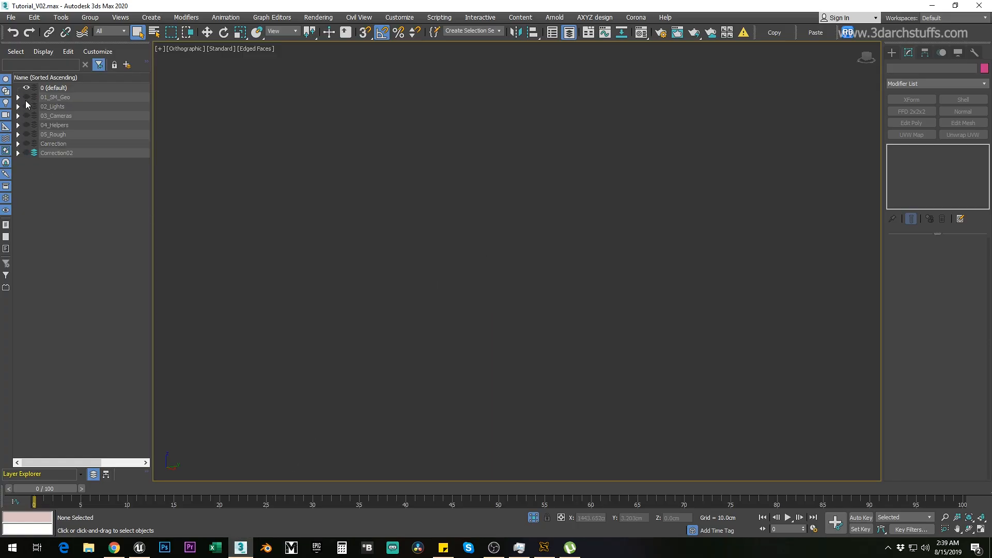
pyautogui.click(26, 153)
pyautogui.scroll(-3, 228, 221)
pyautogui.keyDown('alt'); pyautogui.moveTo(229, 221); pyautogui.dragTo(284, 298, button='middle'); pyautogui.keyUp('alt')
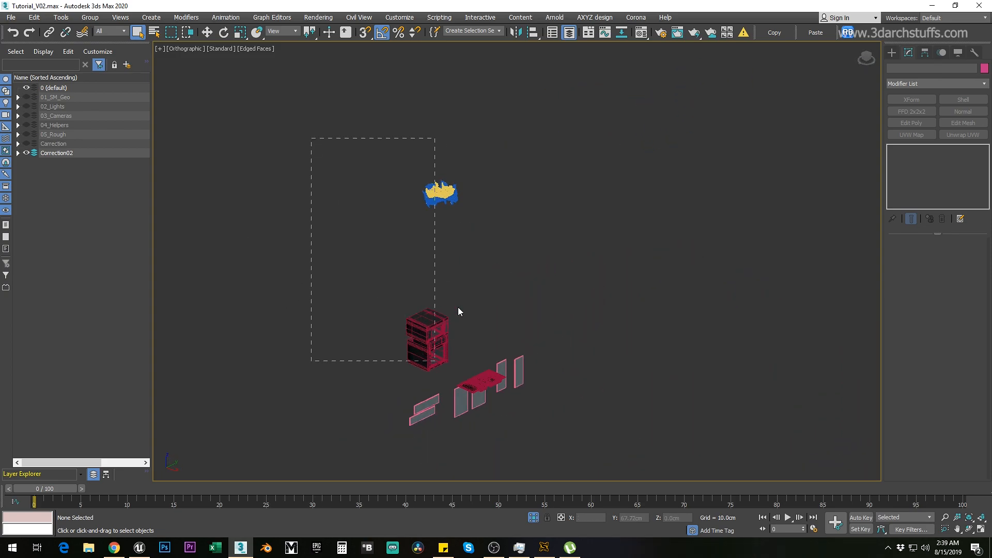
pyautogui.moveTo(459, 311); pyautogui.dragTo(458, 310)
pyautogui.click(239, 175)
# Select all objects on the Correction02 layer and start exporting only the selected objects.
pyautogui.doubleClick(51, 154)
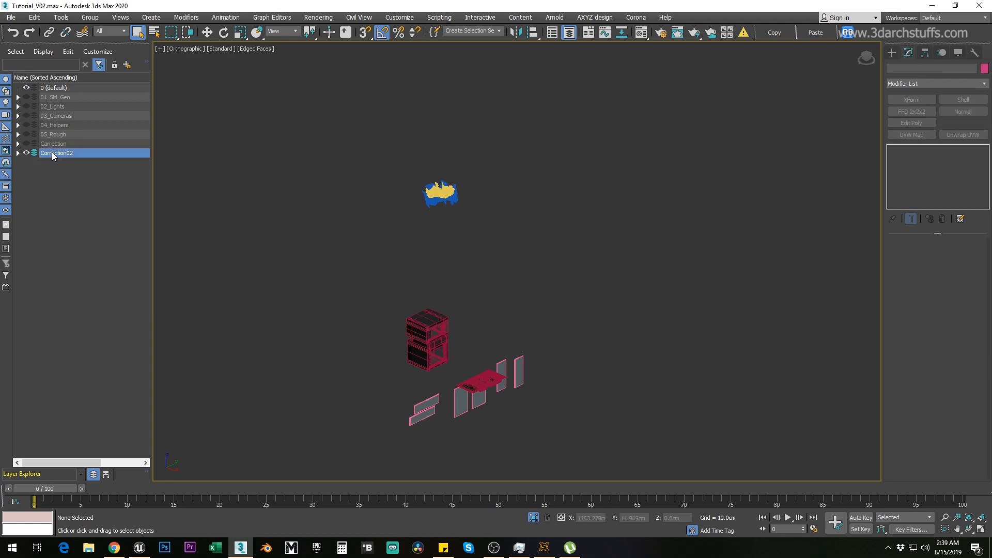
pyautogui.click(10, 17)
pyautogui.moveTo(38, 172)
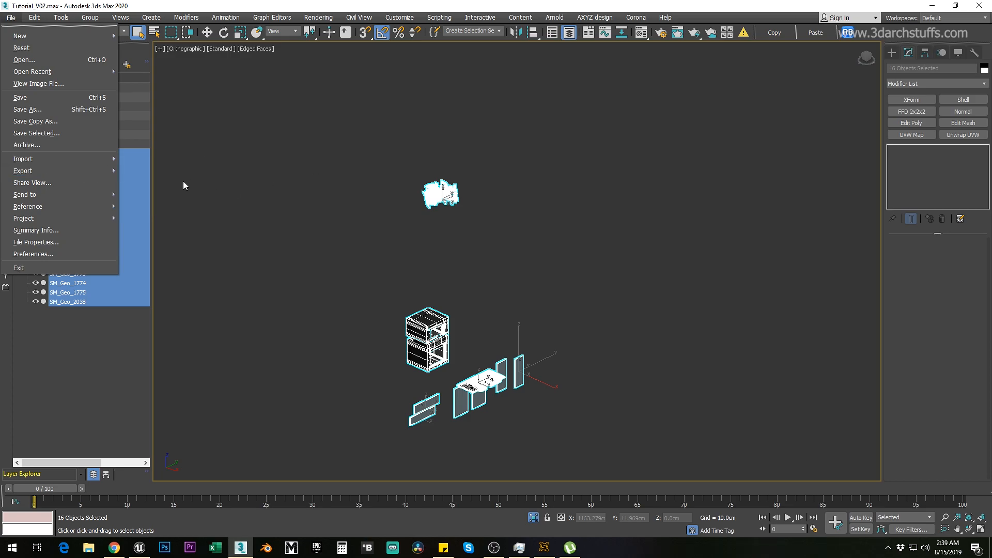
pyautogui.moveTo(100, 160)
pyautogui.click(160, 183)
# Export the selection as the Unreal Datasmith file 05_Export.udatasmith in the Export folder and dismiss the output warnings.
pyautogui.click(98, 139)
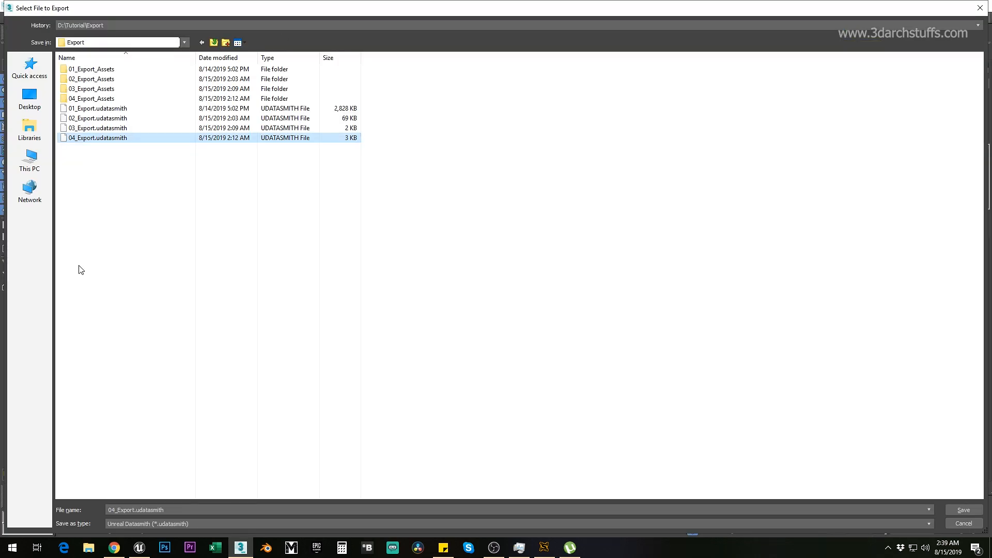
pyautogui.click(114, 509)
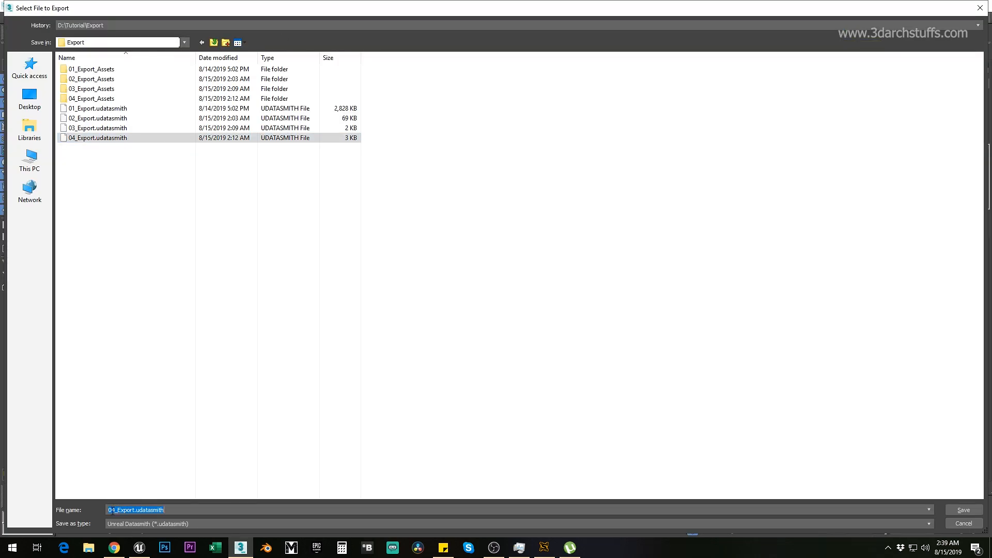
pyautogui.press('Delete')
pyautogui.write('5')
pyautogui.click(958, 511)
pyautogui.click(465, 310)
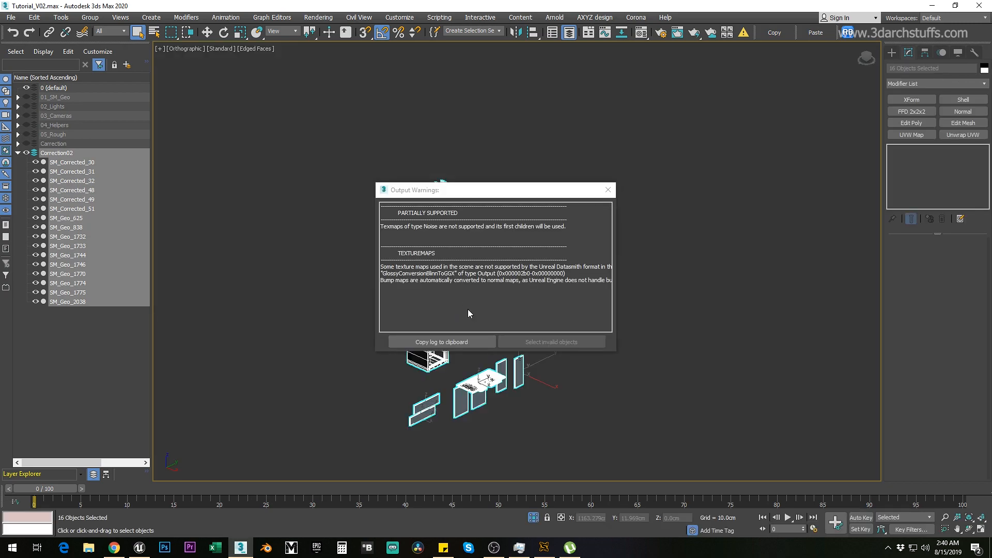
pyautogui.click(608, 190)
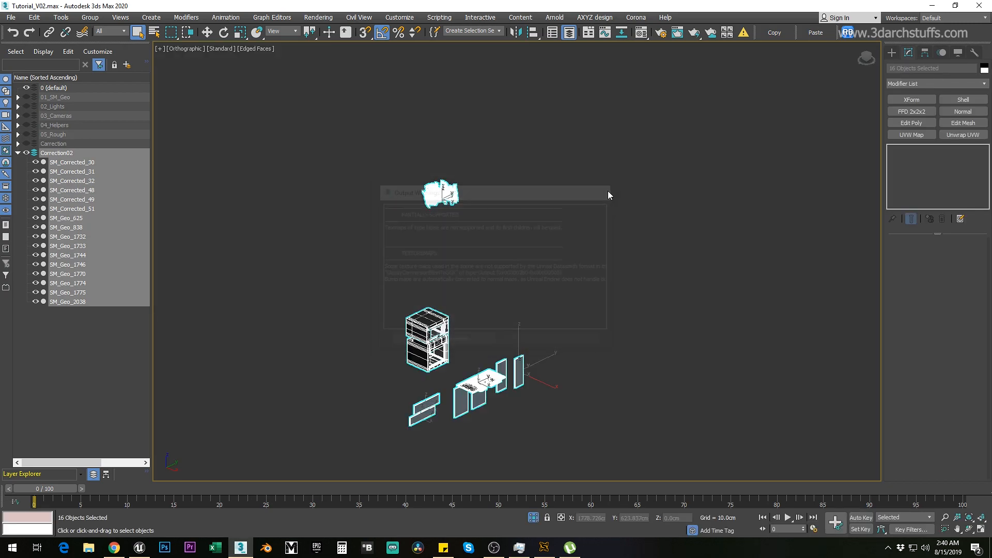
# Switch to Unreal, examine the built-in microwave and oven up close and clear the selection.
pyautogui.click(139, 547)
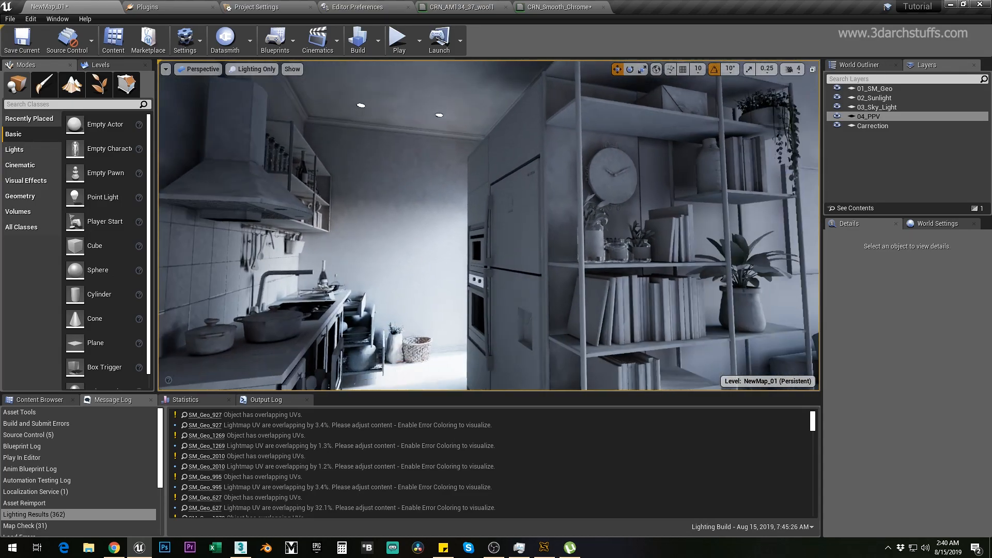
pyautogui.rightClick(508, 222)
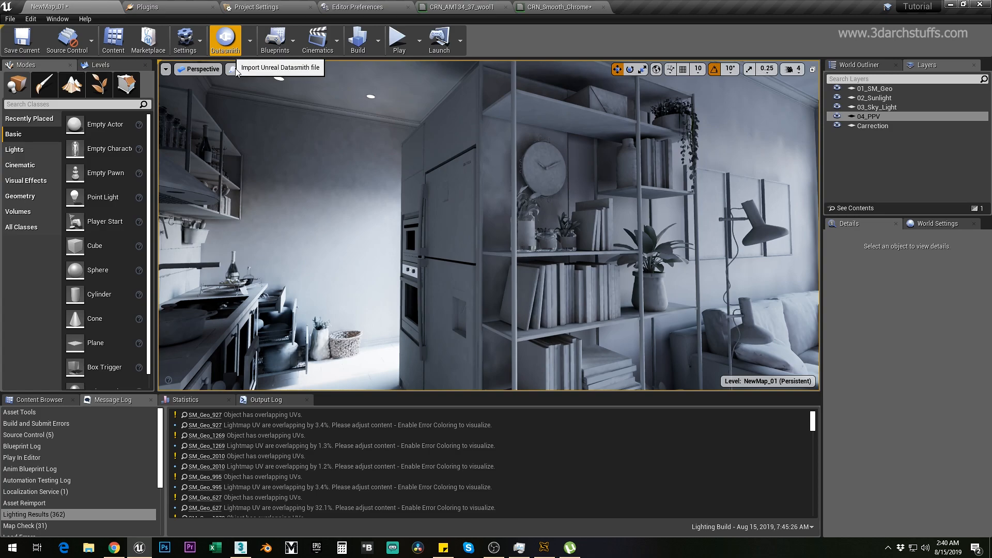
pyautogui.click(406, 226)
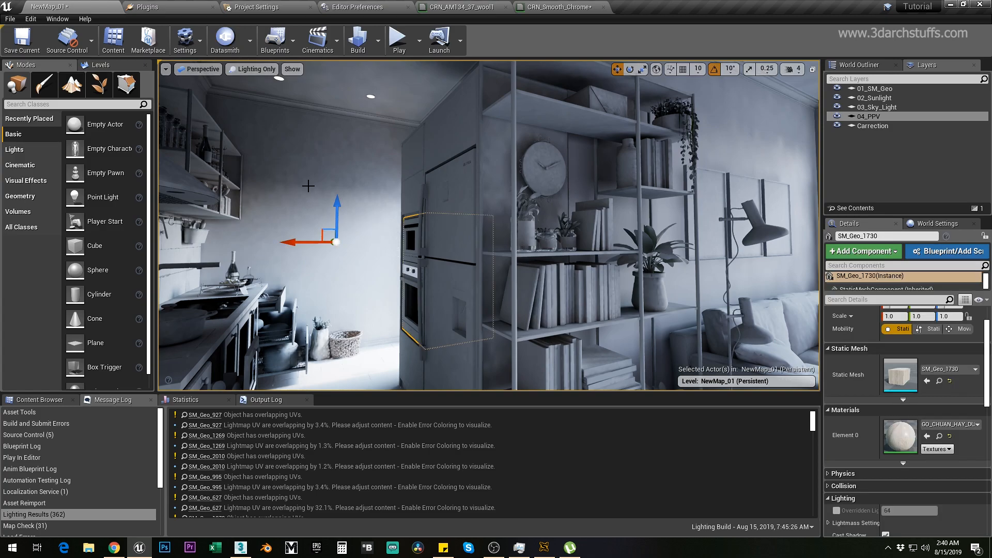
pyautogui.press('f')
pyautogui.keyDown('alt'); pyautogui.moveTo(536, 175); pyautogui.dragTo(711, 174); pyautogui.keyUp('alt')
pyautogui.moveTo(537, 174); pyautogui.dragTo(579, 172, button='right')
pyautogui.press('Escape')
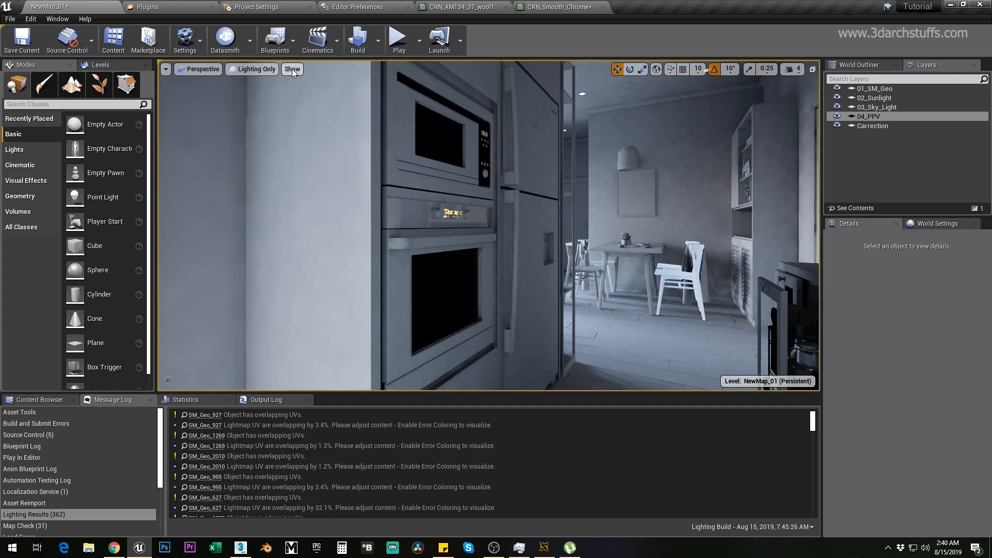
# Import 05_Export.udatasmith through Datasmith into the 02_Imports content folder with the offered import options.
pyautogui.click(225, 39)
pyautogui.click(186, 156)
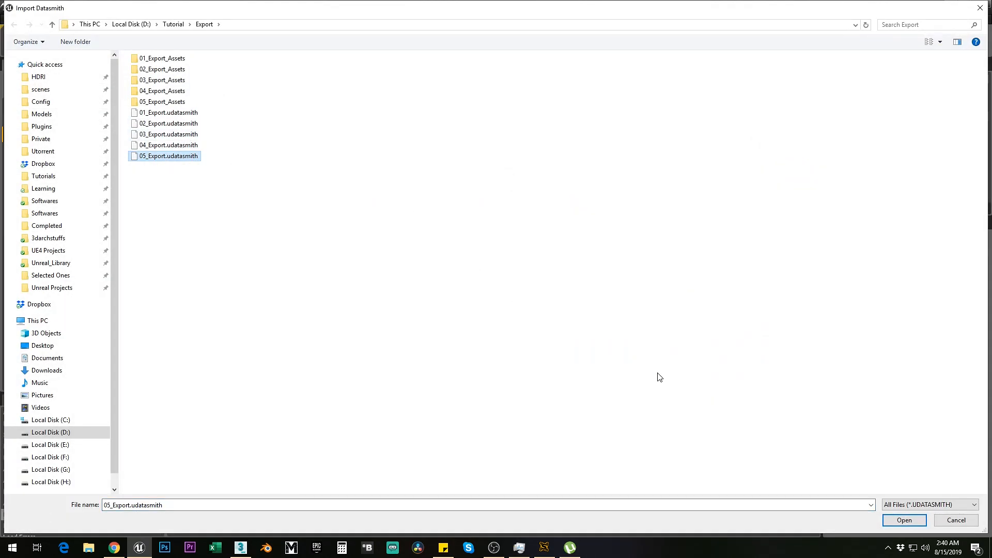
pyautogui.click(889, 519)
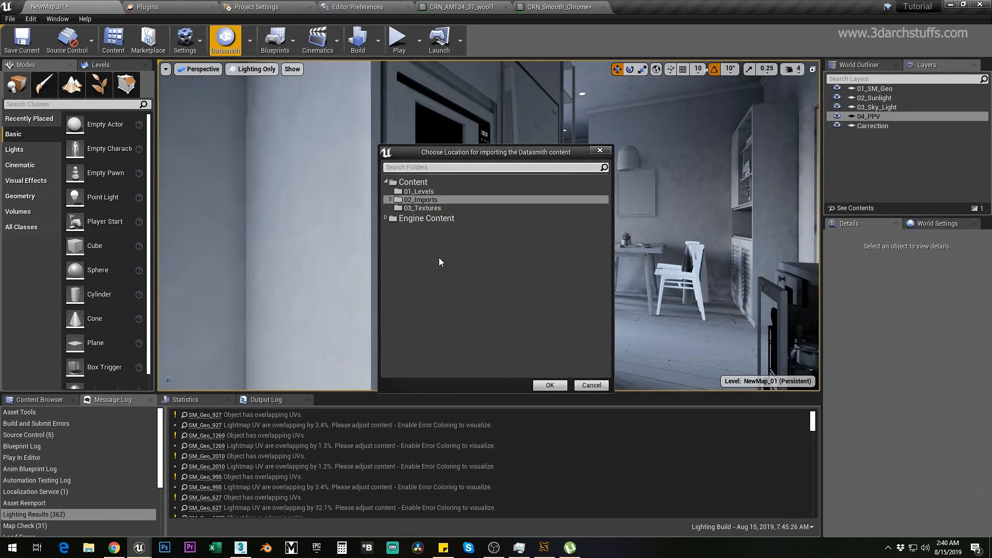
pyautogui.click(426, 200)
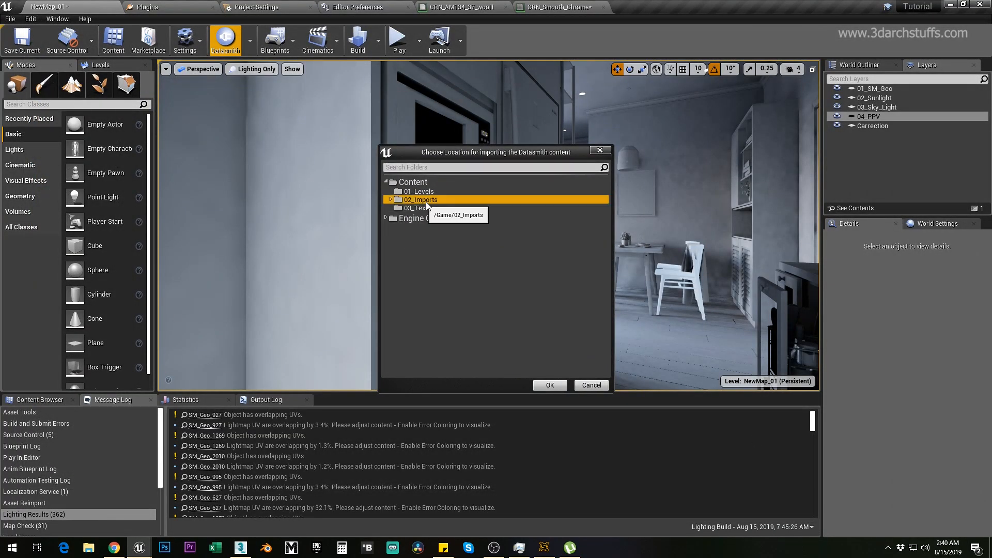
pyautogui.click(550, 387)
pyautogui.click(563, 360)
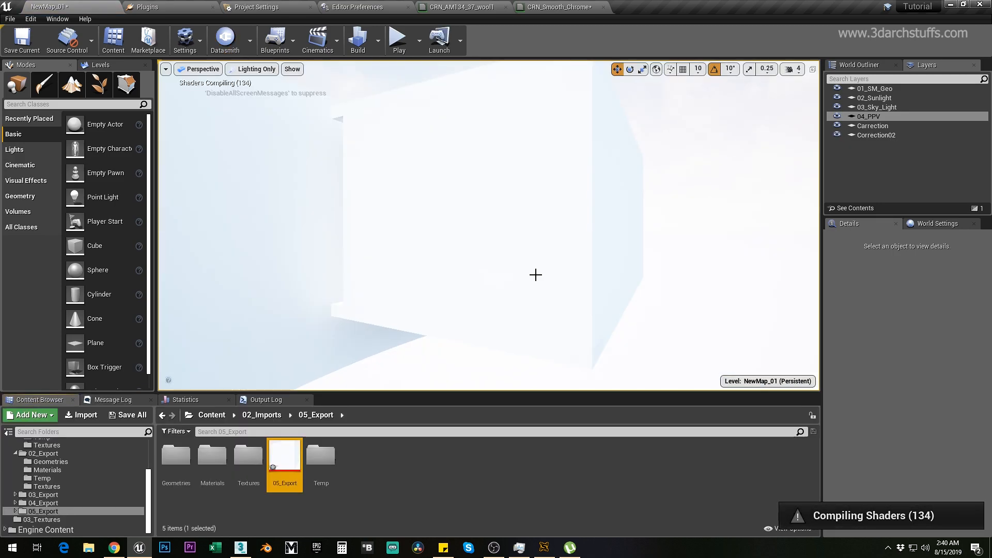
# Recall camera bookmark 1 facing the living room sofa and save the level.
pyautogui.click(509, 244)
pyautogui.press('1')
pyautogui.press('Escape')
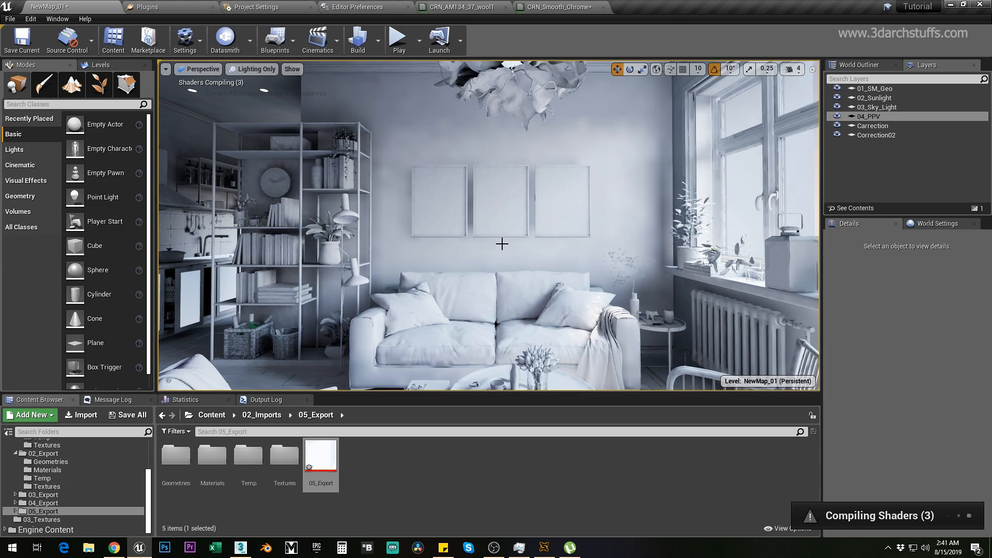
pyautogui.moveTo(489, 250)
pyautogui.mouseDown(button='right')
pyautogui.moveTo(502, 261)
pyautogui.moveTo(475, 240)
pyautogui.mouseUp(button='right')
pyautogui.hotkey('ctrl', 's')
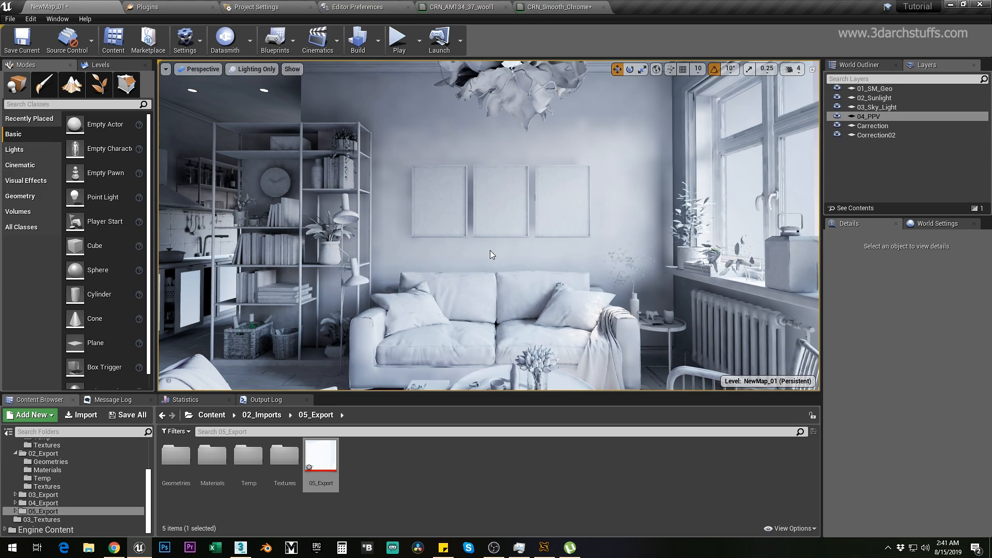
# Examine the underside of the kitchen range hood's duct SM_Corrected_28 in close-up.
pyautogui.rightClick(480, 199)
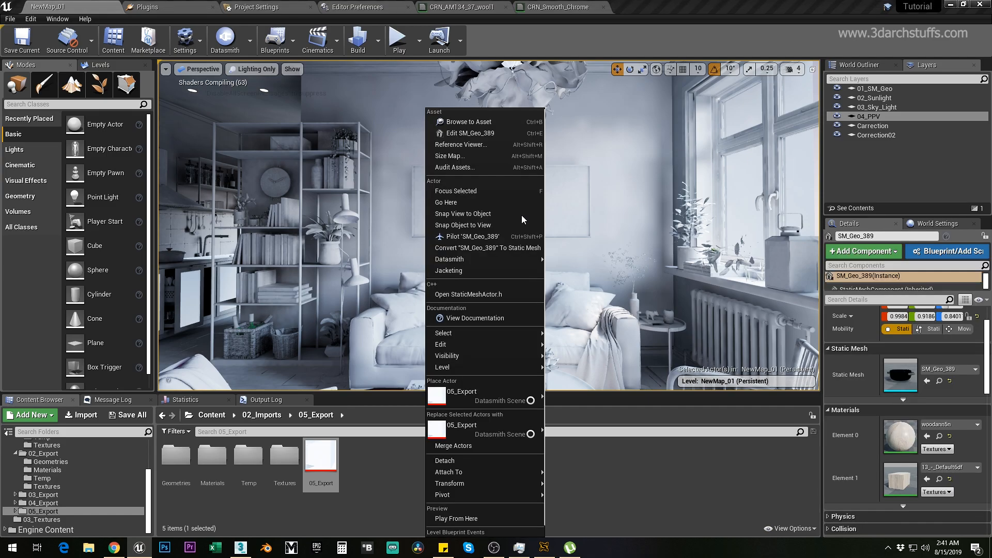
pyautogui.press('Escape')
pyautogui.moveTo(598, 198)
pyautogui.mouseDown(button='right')
pyautogui.moveTo(644, 183)
pyautogui.moveTo(566, 187)
pyautogui.moveTo(598, 197)
pyautogui.moveTo(580, 198)
pyautogui.mouseUp(button='right')
pyautogui.press('Escape')
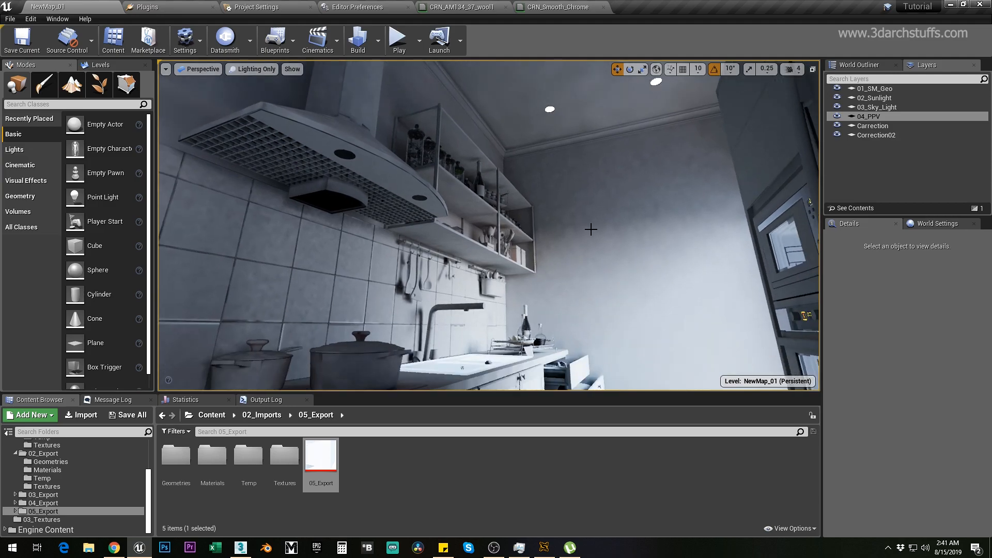
pyautogui.click(395, 216)
pyautogui.press('f')
pyautogui.keyDown('alt'); pyautogui.moveTo(449, 250); pyautogui.dragTo(238, 165); pyautogui.keyUp('alt')
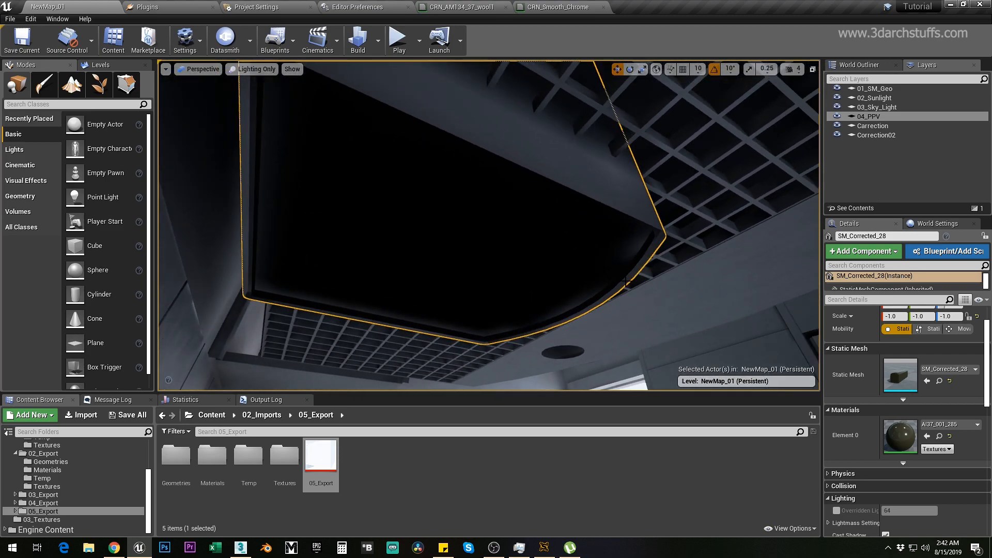
# Switch to 3ds Max, show the 01_SM_Geo and Carrection layers, and isolate the hood duct SM_Corrected_28.
pyautogui.click(240, 547)
pyautogui.click(506, 462)
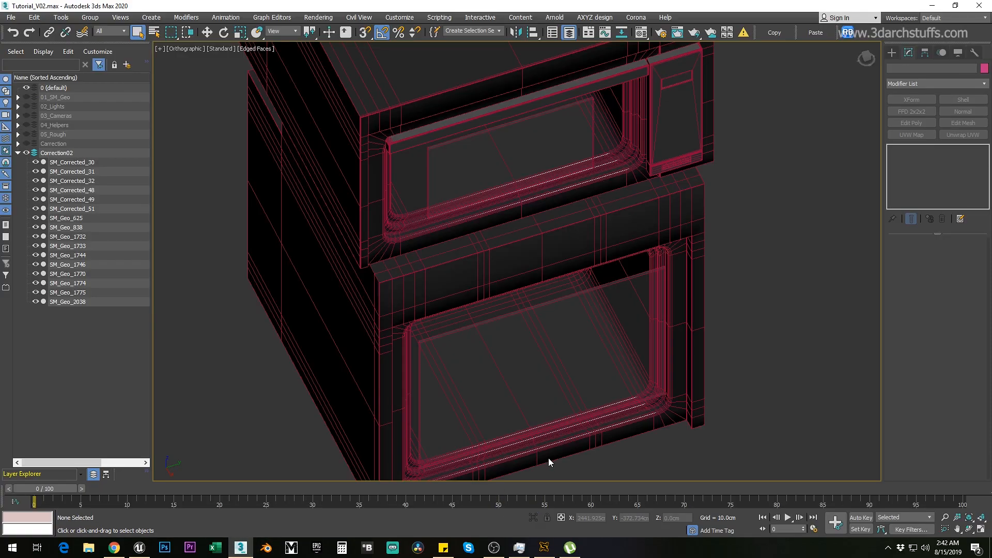
pyautogui.scroll(-8, 504, 330)
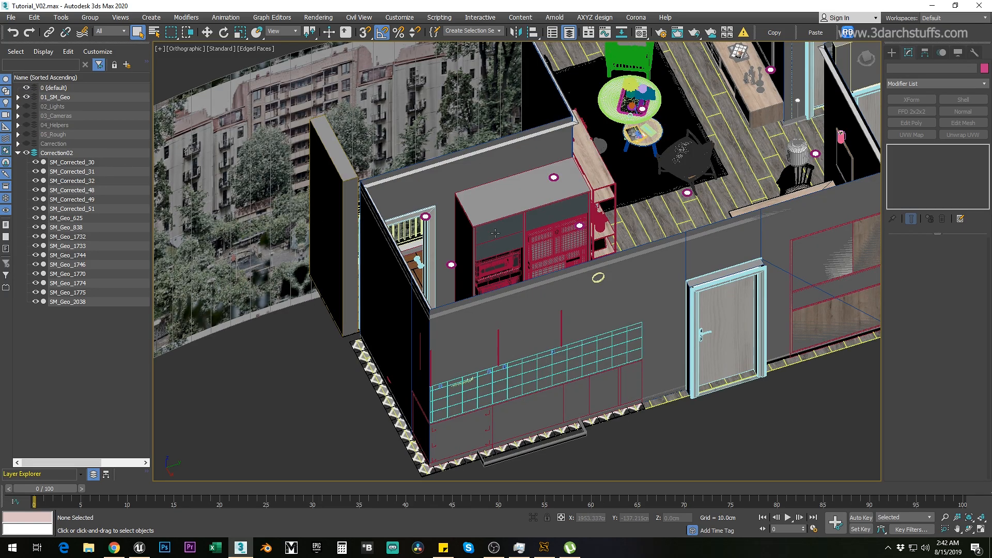
pyautogui.click(551, 237)
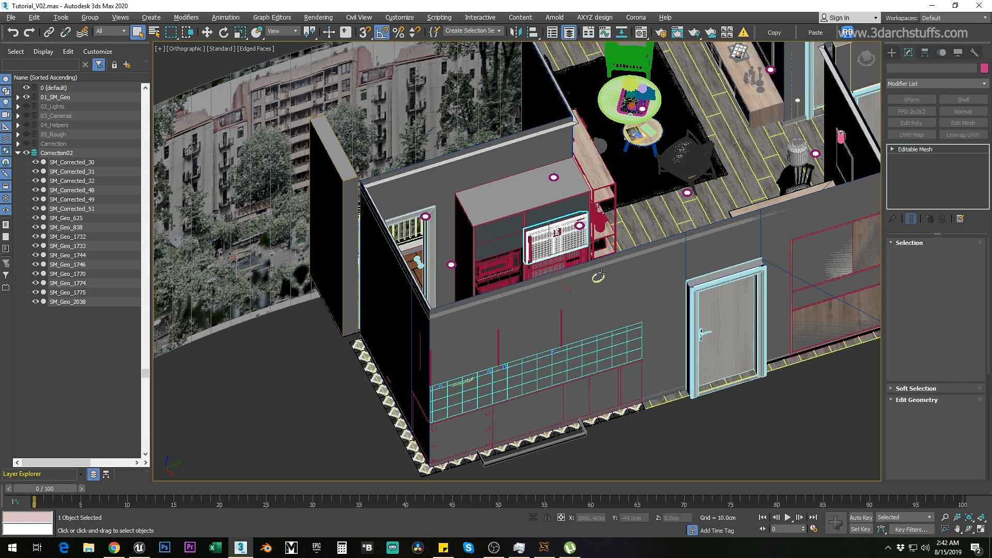
pyautogui.scroll(4, 550, 237)
pyautogui.keyDown('alt'); pyautogui.moveTo(643, 270); pyautogui.dragTo(162, 299, button='middle'); pyautogui.keyUp('alt')
pyautogui.moveTo(149, 376); pyautogui.dragTo(140, 455)
pyautogui.click(27, 293)
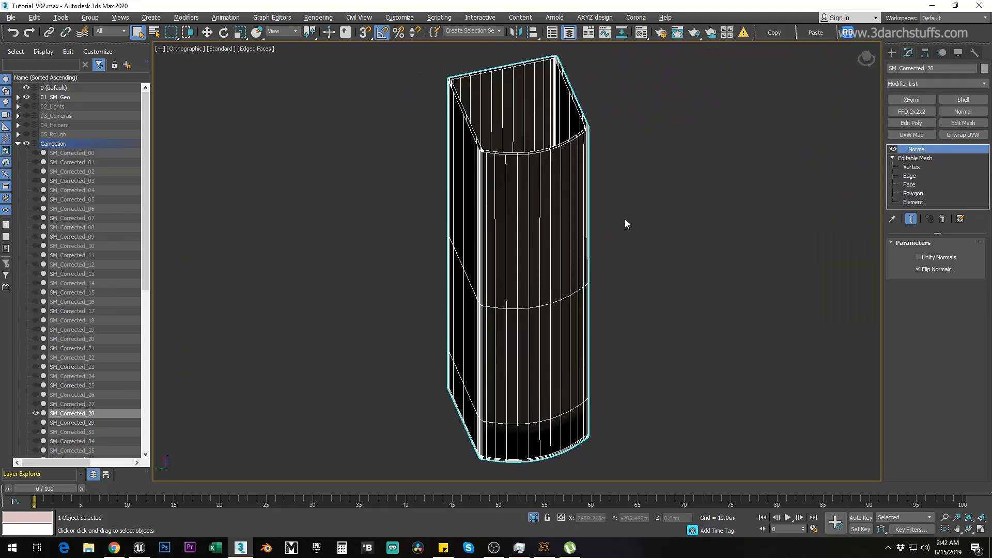
pyautogui.moveTo(625, 221); pyautogui.dragTo(641, 49, button='middle')
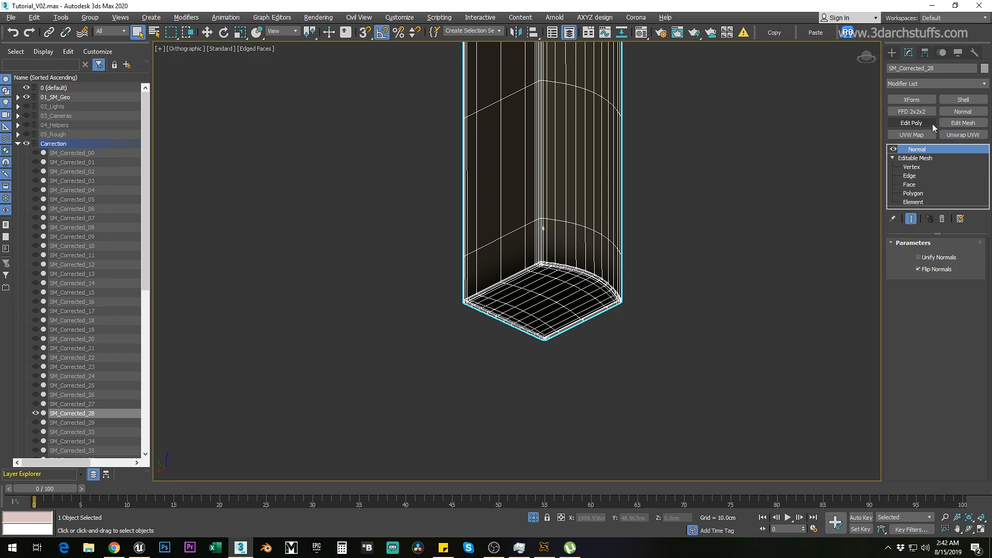
# Add an Edit Mesh modifier to SM_Corrected_28 and examine its bottom faces at polygon level.
pyautogui.click(954, 124)
pyautogui.click(903, 150)
pyautogui.click(922, 184)
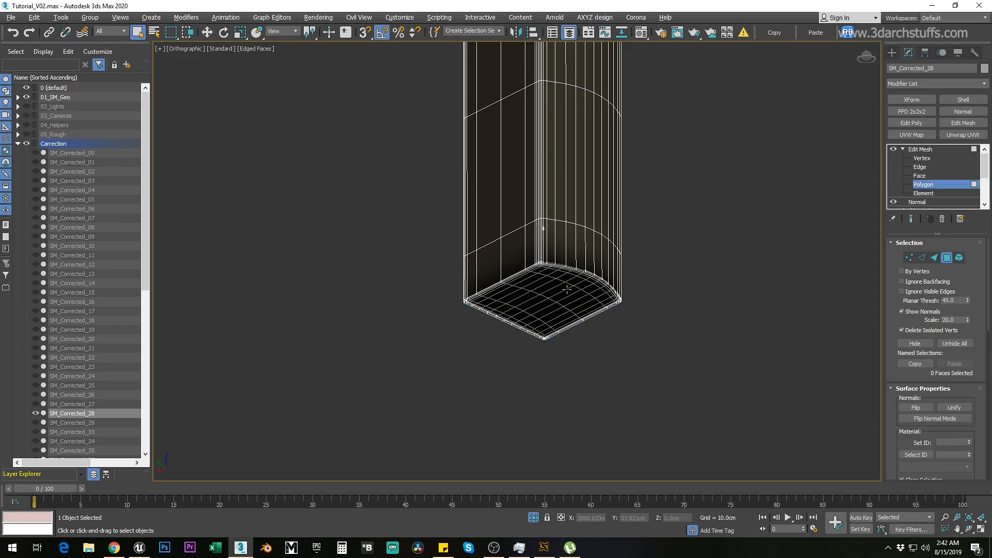
pyautogui.press('z')
pyautogui.scroll(-6, 640, 298)
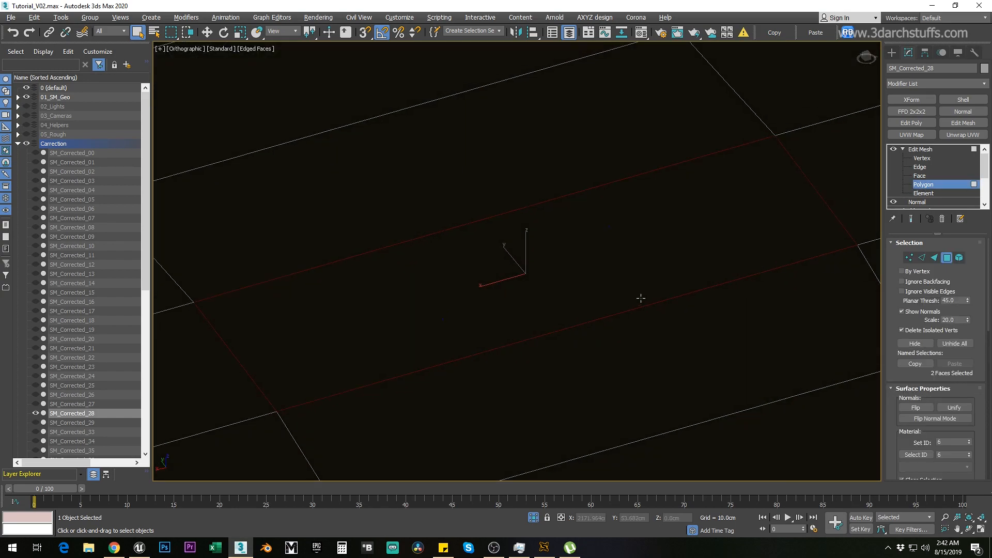
pyautogui.scroll(-6, 642, 298)
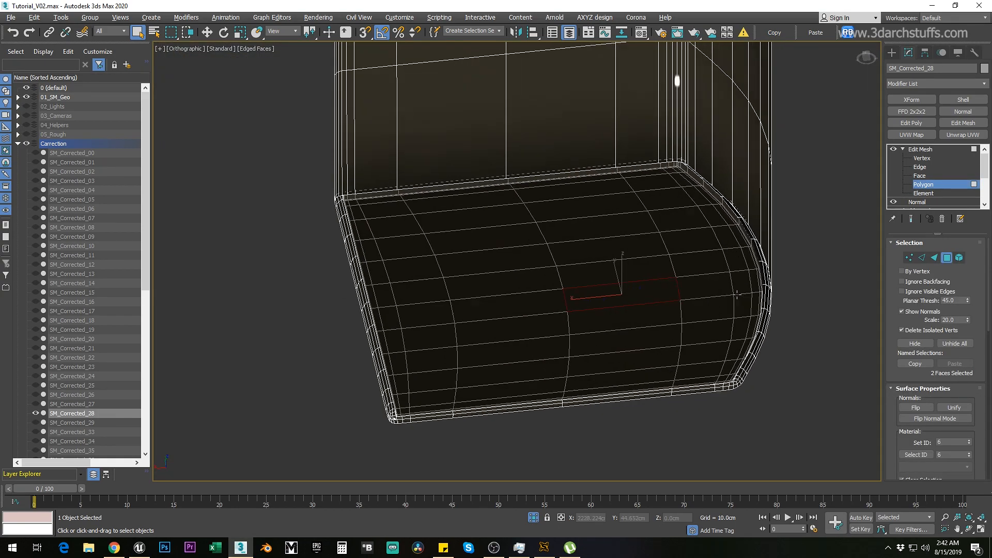
pyautogui.scroll(6, 670, 298)
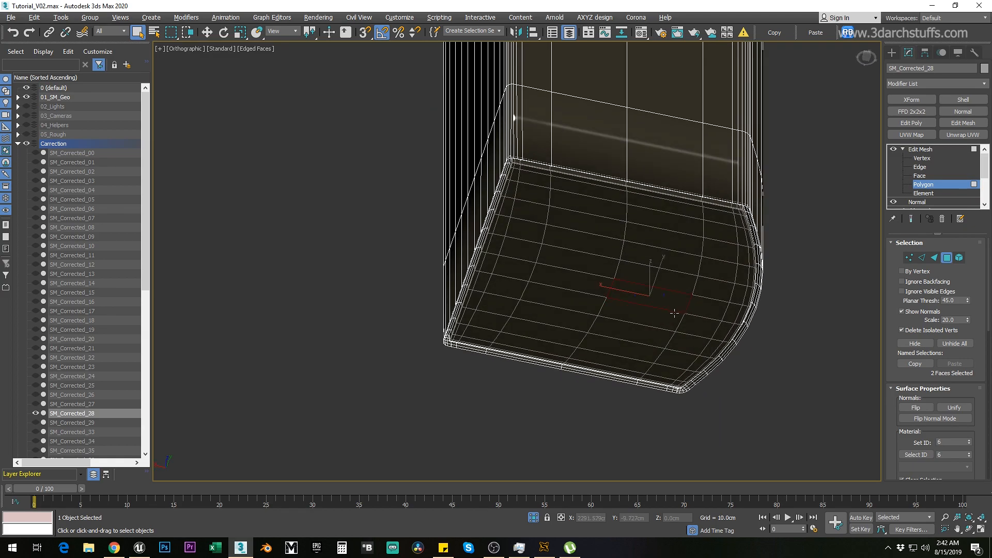
pyautogui.scroll(5, 522, 138)
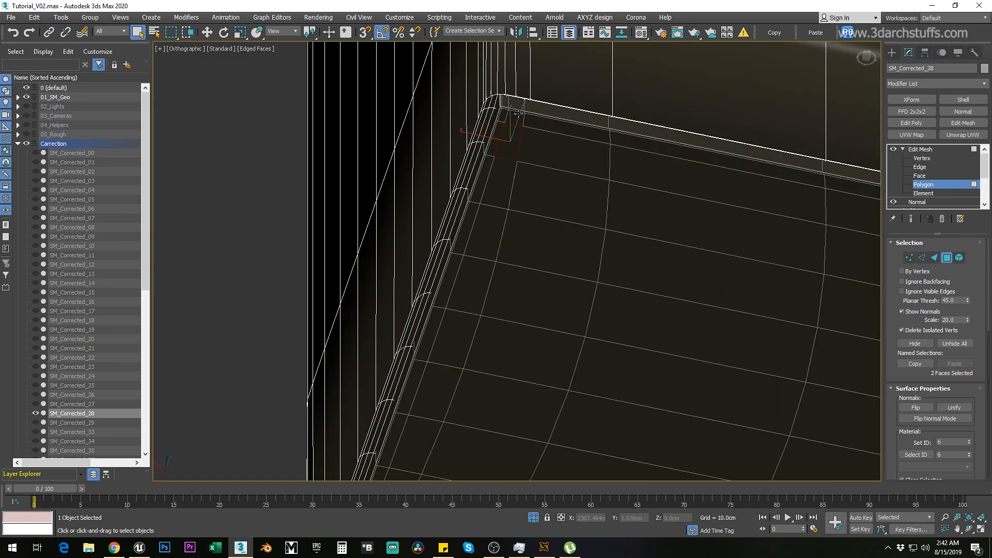
pyautogui.keyDown('alt'); pyautogui.moveTo(511, 110); pyautogui.dragTo(552, 137, button='middle'); pyautogui.keyUp('alt')
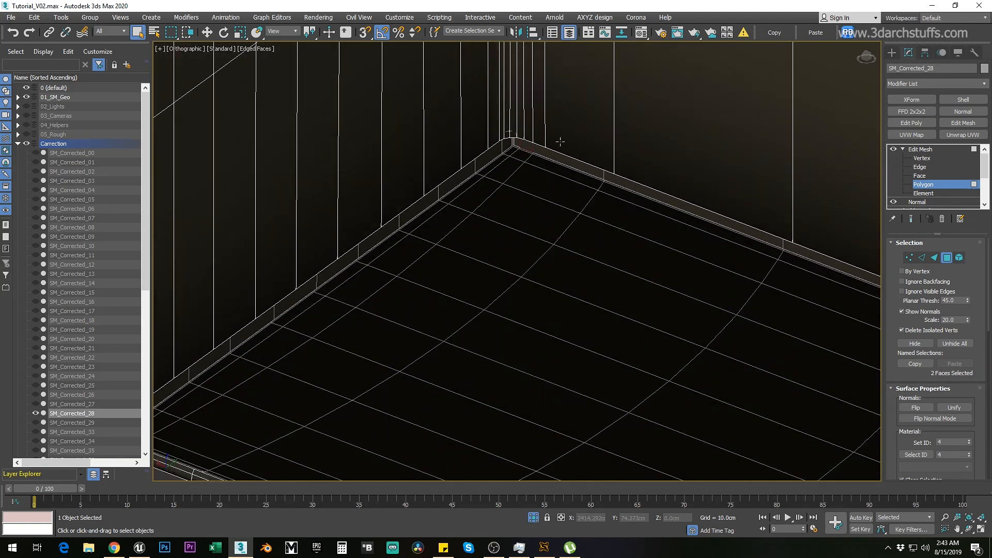
# Select the duct's inner shell at element level and check its normals around the bottom.
pyautogui.click(685, 243)
pyautogui.scroll(-4, 671, 246)
pyautogui.moveTo(671, 246)
pyautogui.keyDown('alt'); pyautogui.mouseDown(button='middle')
pyautogui.moveTo(622, 248)
pyautogui.moveTo(681, 264)
pyautogui.moveTo(709, 215)
pyautogui.moveTo(660, 290)
pyautogui.mouseUp(button='middle'); pyautogui.keyUp('alt')
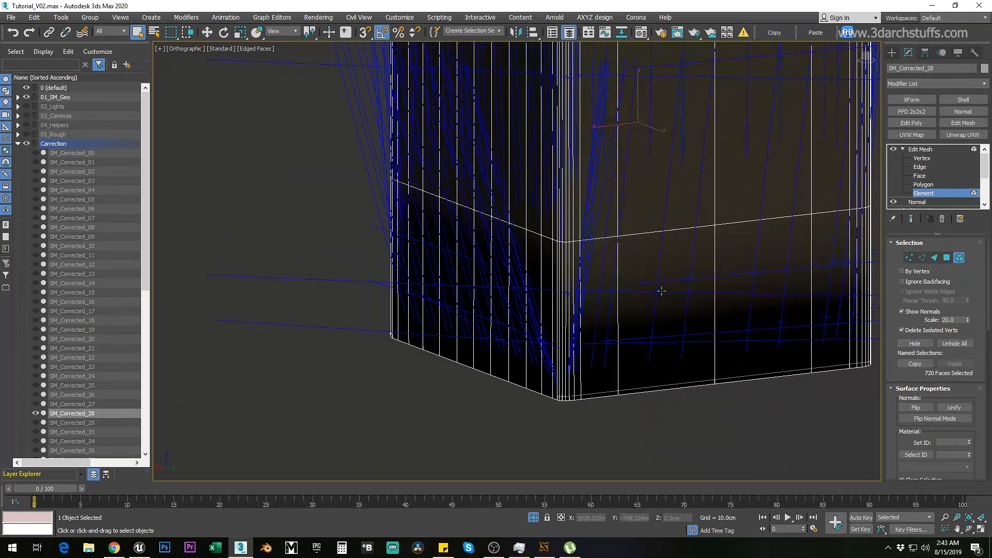
pyautogui.scroll(-3, 662, 291)
pyautogui.press('F3')
pyautogui.moveTo(672, 226)
pyautogui.keyDown('alt'); pyautogui.mouseDown(button='middle')
pyautogui.moveTo(663, 279)
pyautogui.moveTo(607, 267)
pyautogui.moveTo(663, 252)
pyautogui.mouseUp(button='middle'); pyautogui.keyUp('alt')
pyautogui.press('F3')
pyautogui.scroll(4, 662, 292)
pyautogui.keyDown('alt'); pyautogui.moveTo(664, 308); pyautogui.dragTo(730, 380, button='middle'); pyautogui.keyUp('alt')
pyautogui.scroll(2, 721, 365)
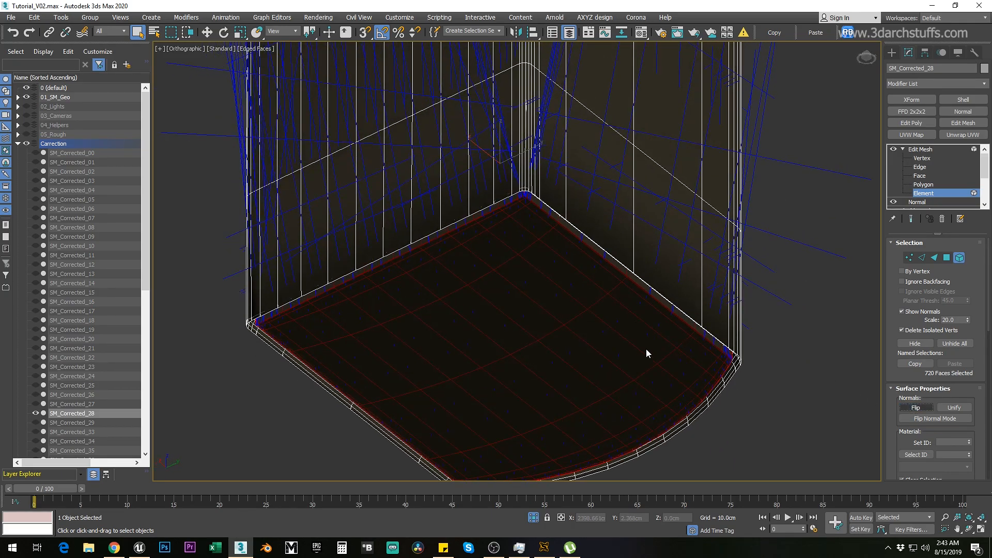
# Flip the normals of the duct's selected shell element and check them from several sides.
pyautogui.click(917, 408)
pyautogui.scroll(-5, 661, 325)
pyautogui.keyDown('alt'); pyautogui.moveTo(652, 322); pyautogui.dragTo(594, 323, button='middle'); pyautogui.keyUp('alt')
pyautogui.scroll(2, 560, 300)
pyautogui.scroll(4, 669, 199)
pyautogui.keyDown('alt'); pyautogui.moveTo(669, 194); pyautogui.dragTo(647, 261, button='middle'); pyautogui.keyUp('alt')
pyautogui.scroll(-6, 647, 260)
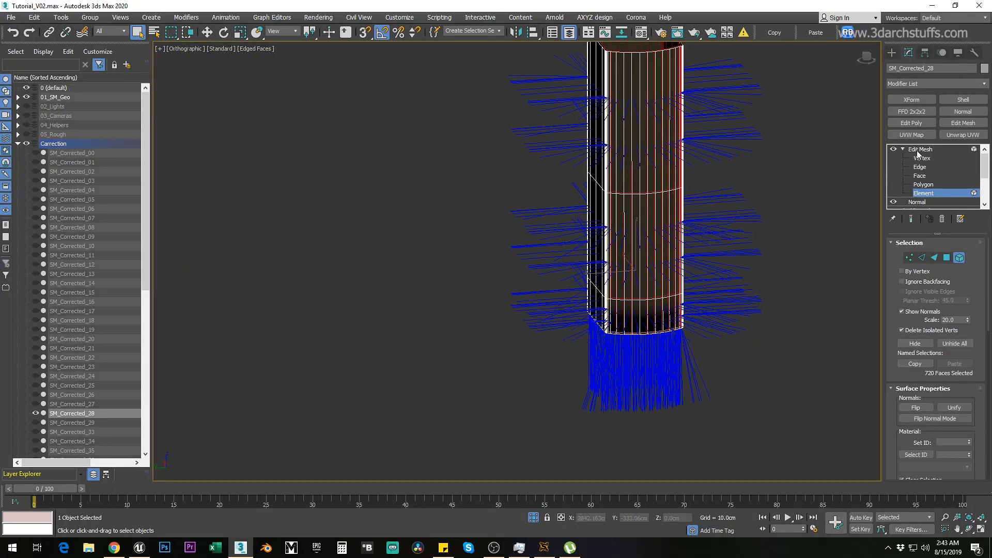
# Detach the duct's flipped shell element as a separate object, leave element editing and clear the selection.
pyautogui.click(918, 151)
pyautogui.click(925, 197)
pyautogui.keyDown('alt'); pyautogui.moveTo(706, 233); pyautogui.dragTo(727, 200, button='middle'); pyautogui.keyUp('alt')
pyautogui.hotkey('alt', 'd')
pyautogui.click(529, 277)
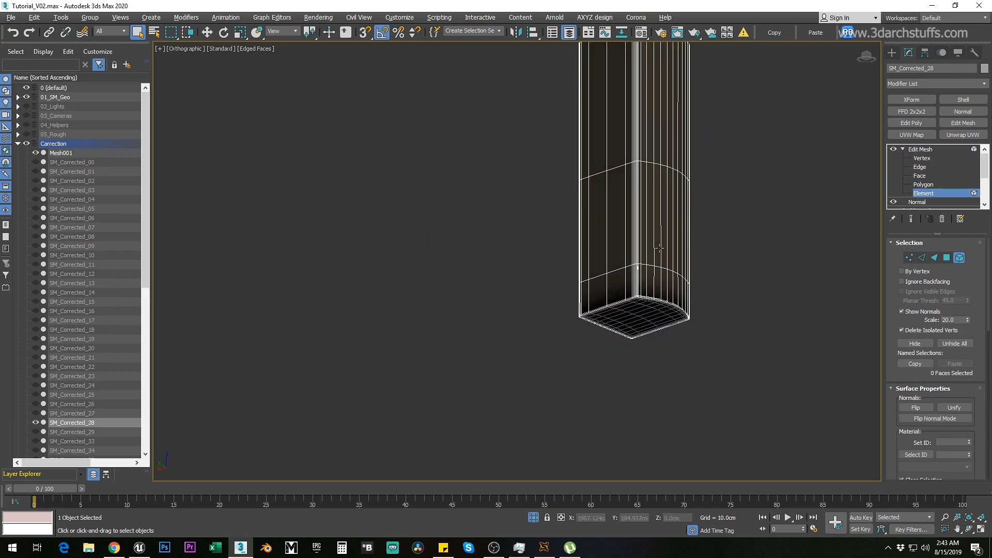
pyautogui.click(723, 281)
pyautogui.scroll(-2, 688, 294)
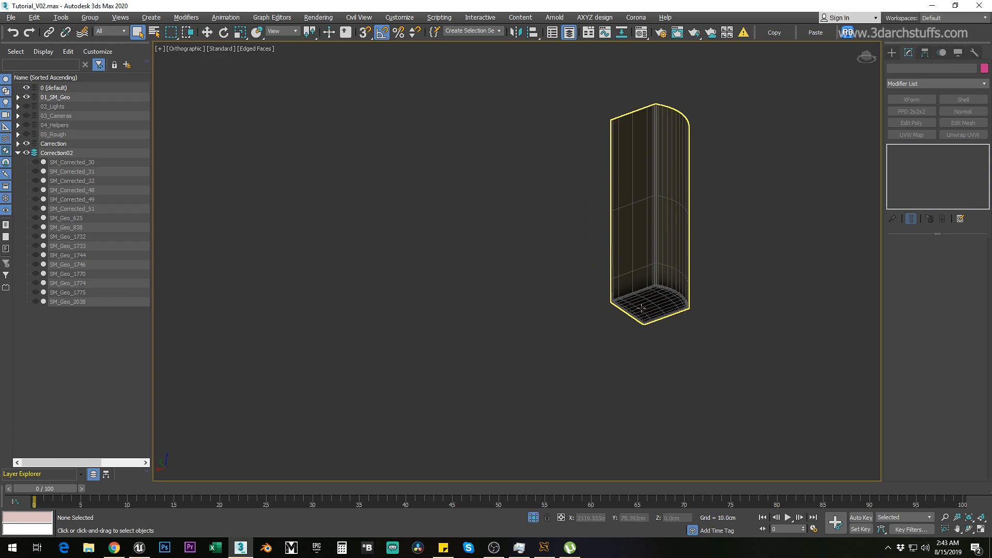
# Select the detached shell and SM_Corrected_28 and export the selection through Datasmith as 06_Export.udatasmith, current frame only.
pyautogui.click(646, 296)
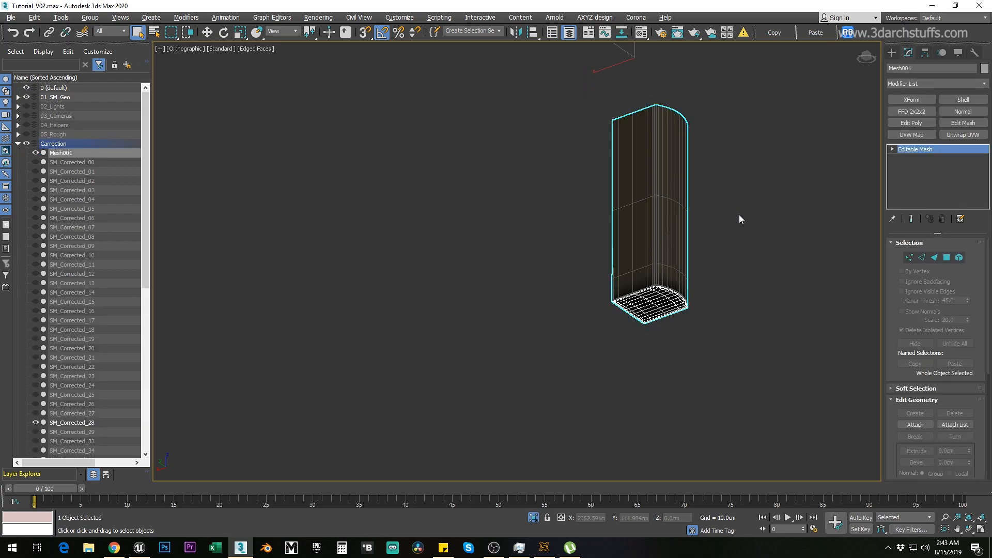
pyautogui.keyDown('ctrl'); pyautogui.click(659, 293); pyautogui.keyUp('ctrl')
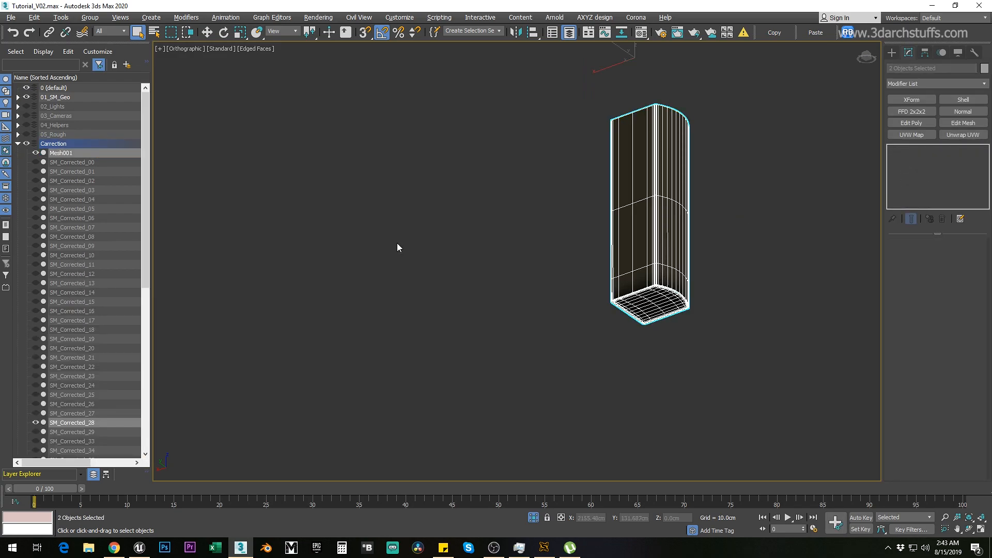
pyautogui.click(12, 18)
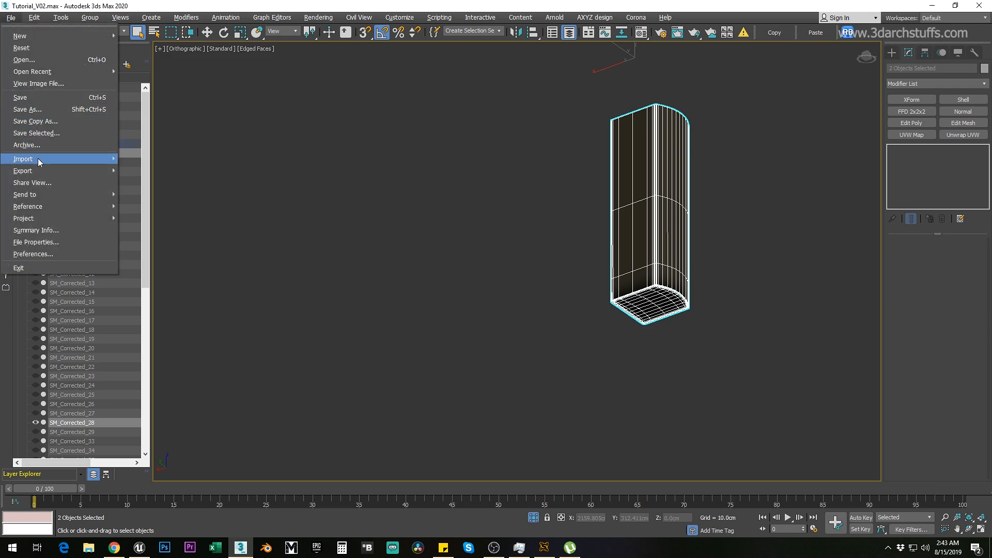
pyautogui.moveTo(44, 171)
pyautogui.click(132, 184)
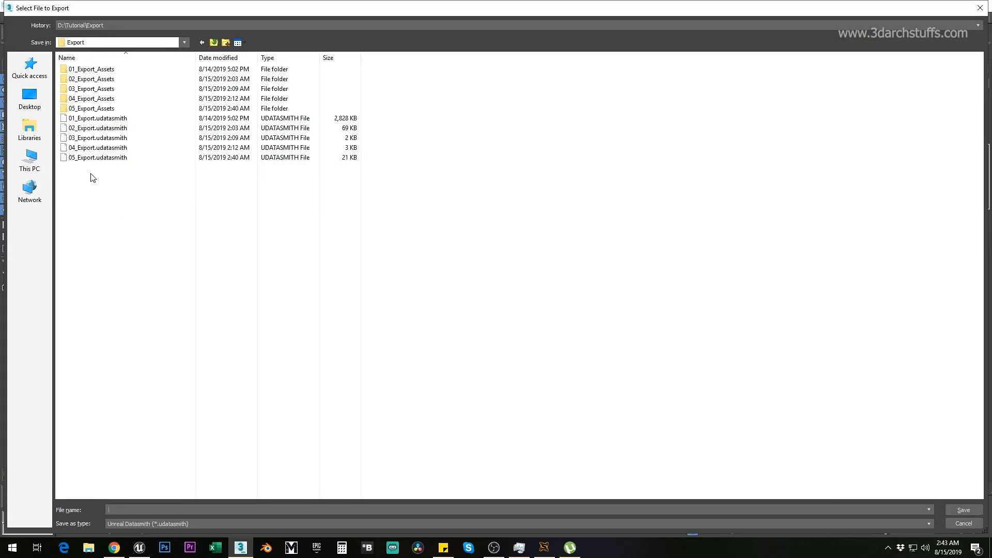
pyautogui.click(88, 160)
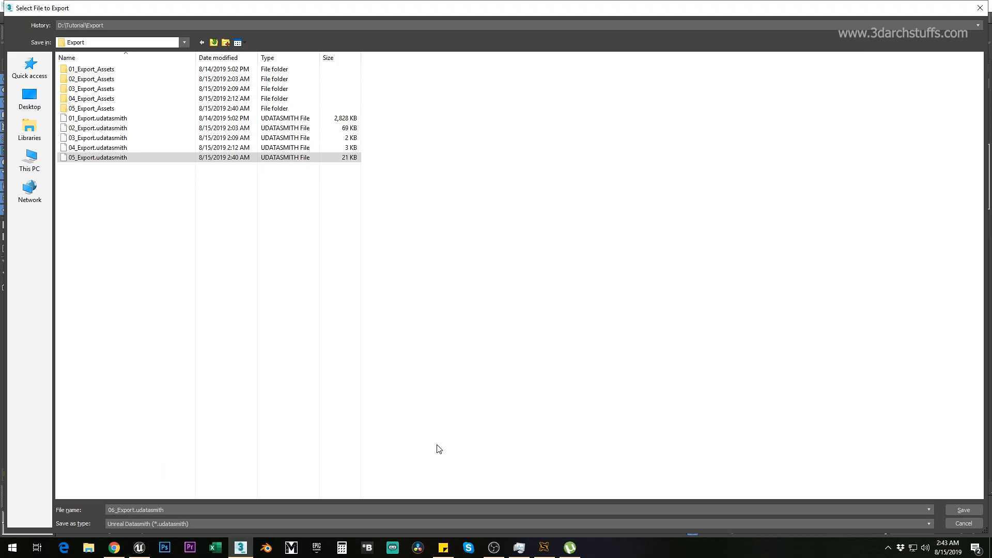
pyautogui.click(962, 510)
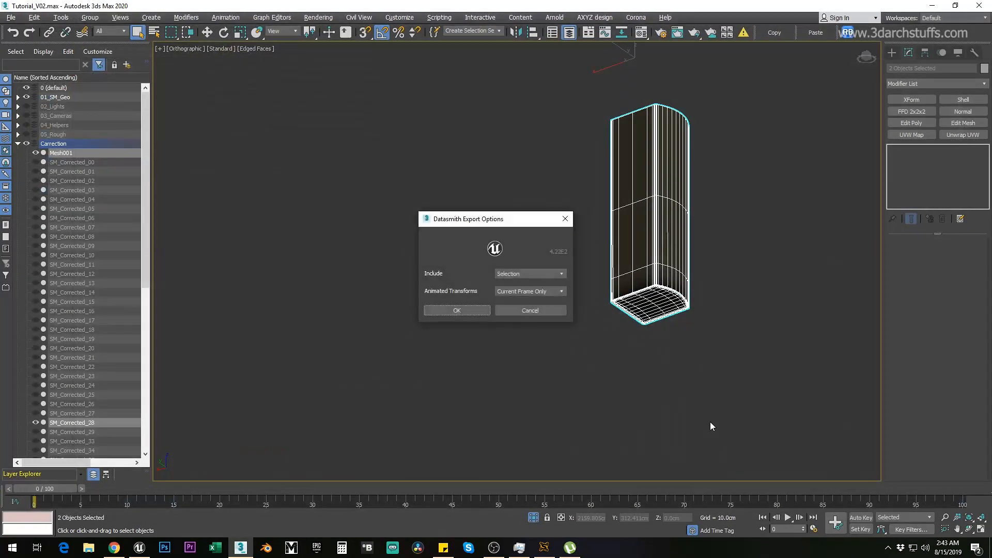
pyautogui.click(467, 310)
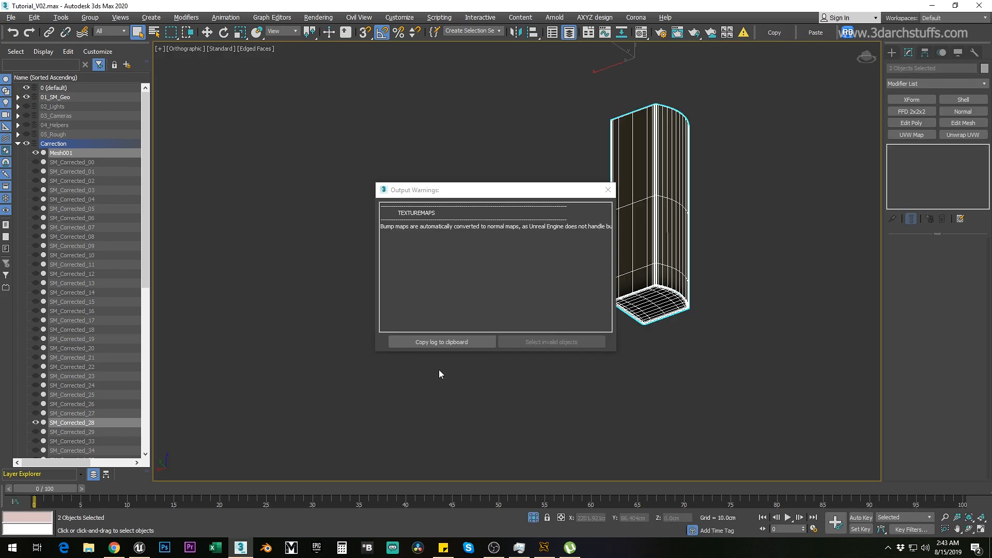
pyautogui.click(607, 190)
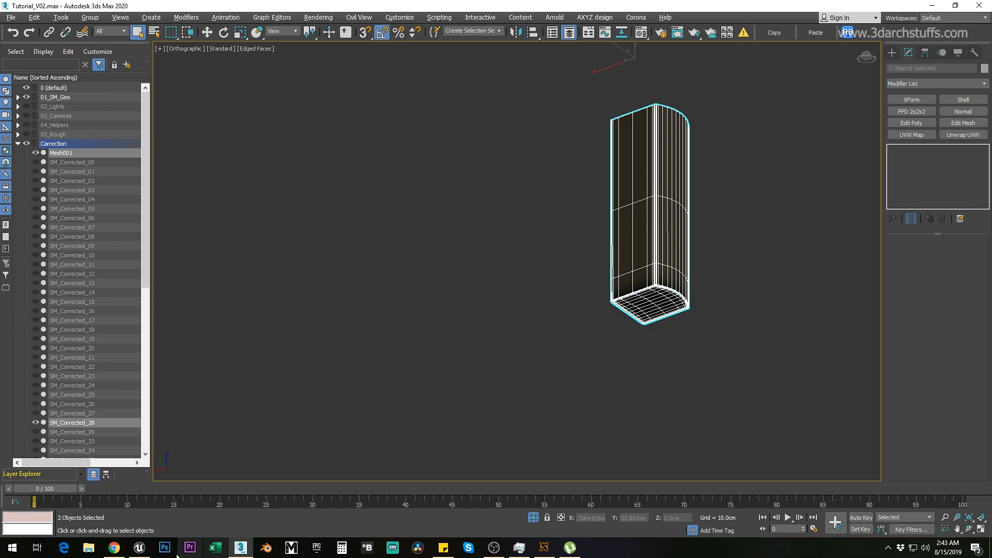
# Switch to Unreal and delete the old range-hood duct from the level.
pyautogui.click(145, 552)
pyautogui.keyDown('alt'); pyautogui.moveTo(489, 225); pyautogui.dragTo(413, 320); pyautogui.keyUp('alt')
pyautogui.keyDown('alt'); pyautogui.moveTo(413, 320); pyautogui.dragTo(382, 289, button='right'); pyautogui.keyUp('alt')
pyautogui.keyDown('alt'); pyautogui.moveTo(489, 225); pyautogui.dragTo(494, 145); pyautogui.keyUp('alt')
pyautogui.press('Delete')
pyautogui.click(541, 320)
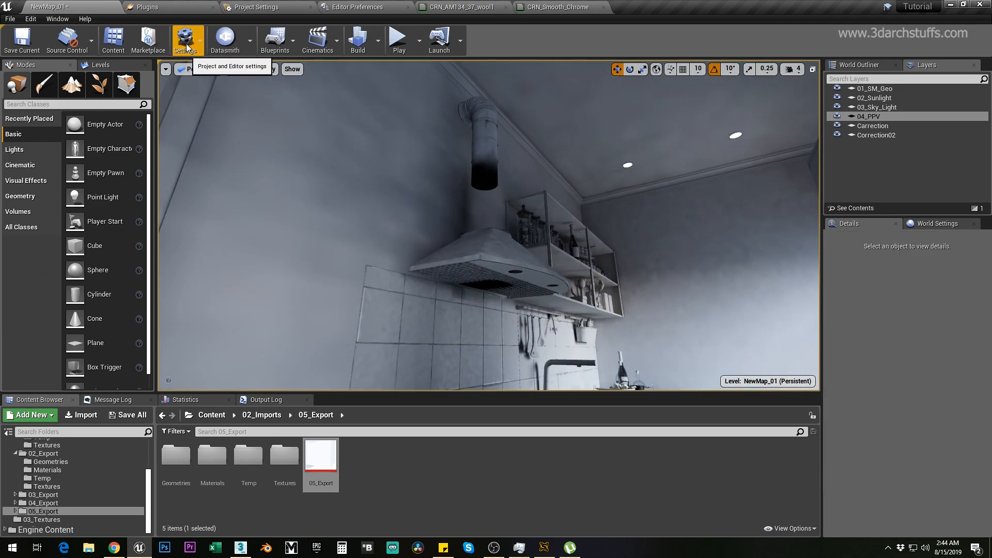
# Import 06_Export.udatasmith into the 02_Imports folder with geometry, materials and textures and a lightmap resolution of 64.
pyautogui.click(223, 39)
pyautogui.doubleClick(162, 178)
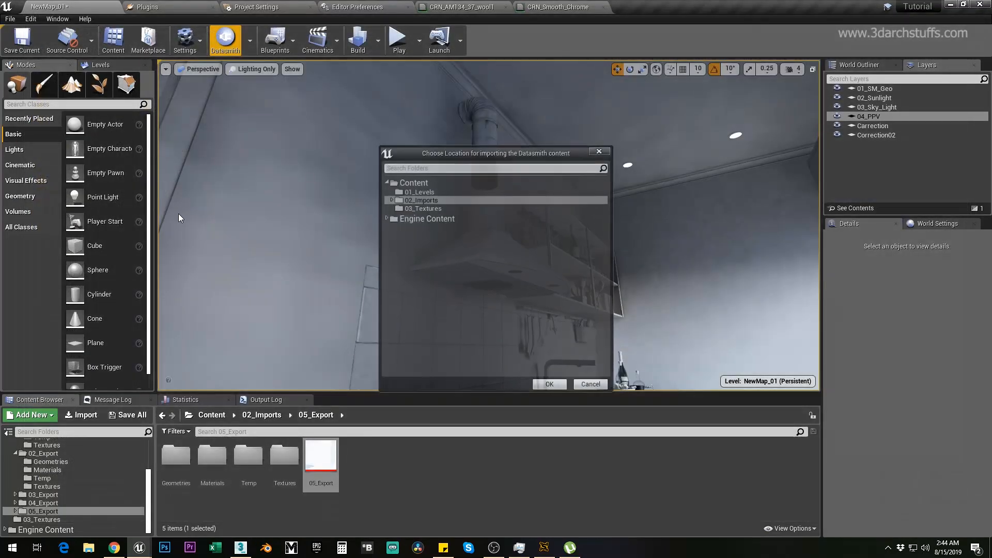
pyautogui.click(549, 386)
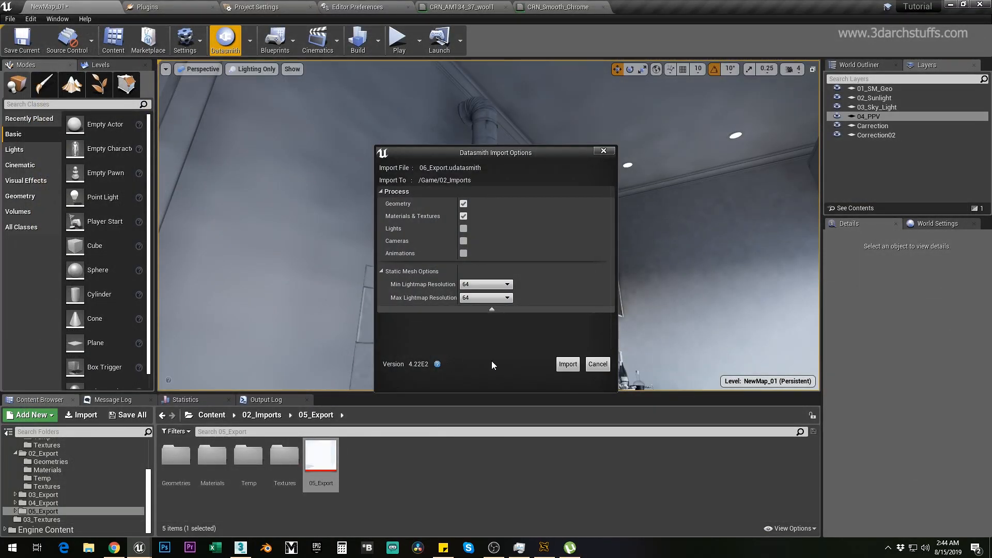
pyautogui.click(567, 365)
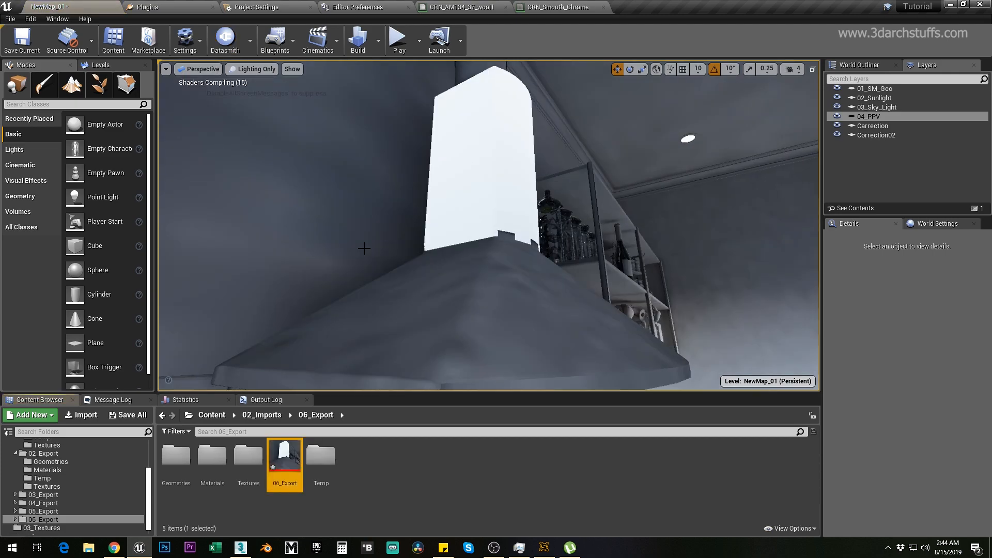
# Select the imported duct SM_Corrected_28 and examine it above the range hood from several sides.
pyautogui.click(462, 210)
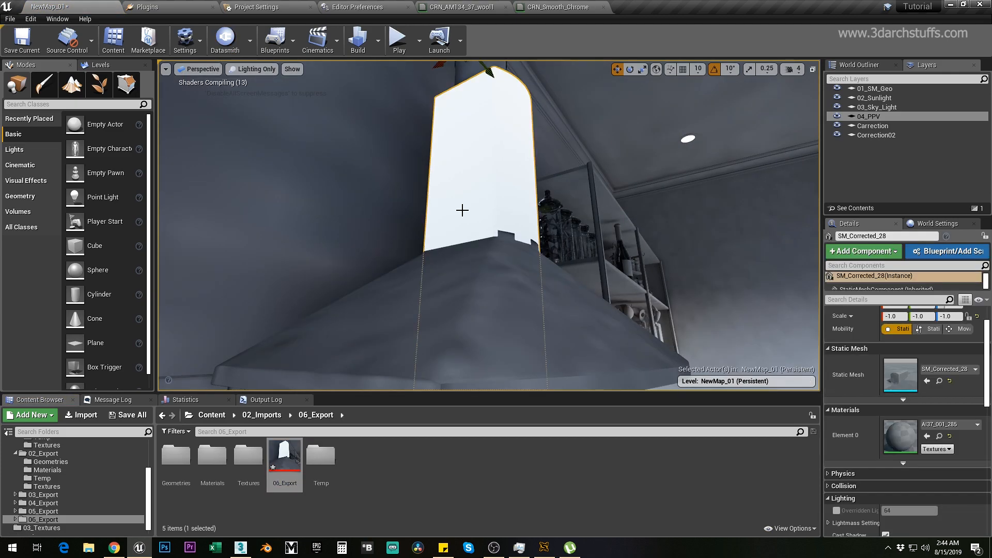
pyautogui.moveTo(491, 278); pyautogui.dragTo(499, 186, button='right')
pyautogui.press('s')
pyautogui.moveTo(563, 282); pyautogui.dragTo(555, 254, button='right')
pyautogui.press('s')
pyautogui.press('w')
pyautogui.keyDown('alt'); pyautogui.moveTo(556, 253); pyautogui.dragTo(532, 323); pyautogui.keyUp('alt')
pyautogui.keyDown('alt'); pyautogui.moveTo(533, 322); pyautogui.dragTo(580, 269, button='right'); pyautogui.keyUp('alt')
pyautogui.keyDown('alt'); pyautogui.moveTo(581, 268); pyautogui.dragTo(615, 256); pyautogui.keyUp('alt')
pyautogui.moveTo(615, 256); pyautogui.dragTo(723, 277, button='right')
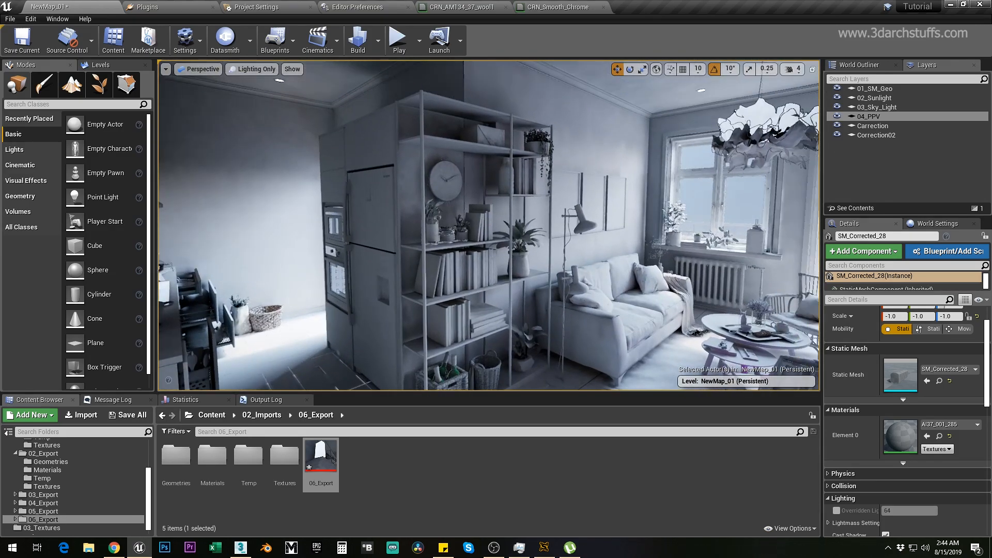
# Clear the selection, view the whole room and save the level.
pyautogui.press('Escape')
pyautogui.press('s')
pyautogui.moveTo(551, 262); pyautogui.dragTo(586, 243, button='right')
pyautogui.press('s')
pyautogui.press('w')
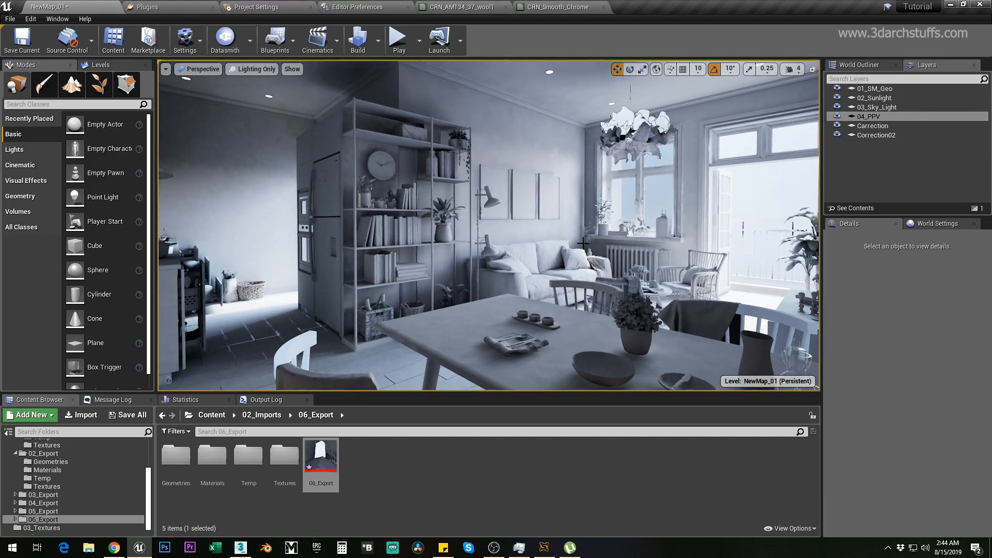
pyautogui.scroll(3, 583, 240)
pyautogui.scroll(-3, 583, 240)
pyautogui.hotkey('ctrl', 's')
# Examine the hanging plant on the shelf close up, including its trailing stems SM_Geo_1460, and clear the selection.
pyautogui.click(461, 133)
pyautogui.press('f')
pyautogui.keyDown('alt'); pyautogui.moveTo(639, 217); pyautogui.dragTo(594, 181); pyautogui.keyUp('alt')
pyautogui.scroll(-6, 631, 230)
pyautogui.scroll(4, 631, 230)
pyautogui.moveTo(631, 229); pyautogui.dragTo(628, 274, button='right')
pyautogui.click(584, 203)
pyautogui.press('f')
pyautogui.keyDown('alt'); pyautogui.moveTo(583, 203); pyautogui.dragTo(615, 155); pyautogui.keyUp('alt')
pyautogui.scroll(4, 584, 203)
pyautogui.keyDown('alt'); pyautogui.moveTo(584, 203); pyautogui.dragTo(534, 190); pyautogui.keyUp('alt')
pyautogui.keyDown('alt'); pyautogui.moveTo(545, 200); pyautogui.dragTo(493, 200, button='right'); pyautogui.keyUp('alt')
pyautogui.keyDown('alt'); pyautogui.moveTo(544, 200); pyautogui.dragTo(568, 227); pyautogui.keyUp('alt')
pyautogui.scroll(4, 545, 200)
pyautogui.keyDown('alt'); pyautogui.moveTo(552, 188); pyautogui.dragTo(811, 191); pyautogui.keyUp('alt')
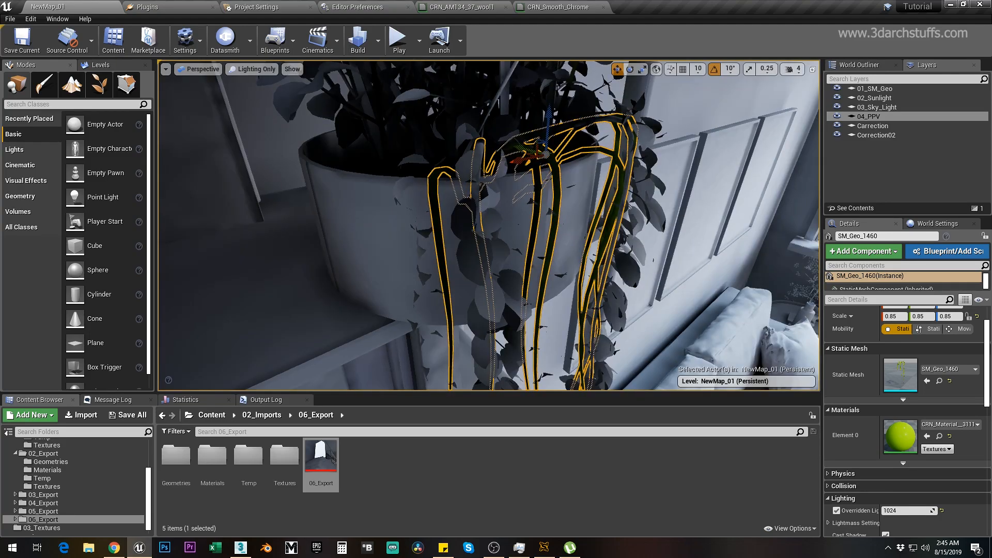
pyautogui.moveTo(635, 247)
pyautogui.mouseDown(button='right')
pyautogui.moveTo(633, 227)
pyautogui.moveTo(635, 247)
pyautogui.mouseUp(button='right')
pyautogui.press('Escape')
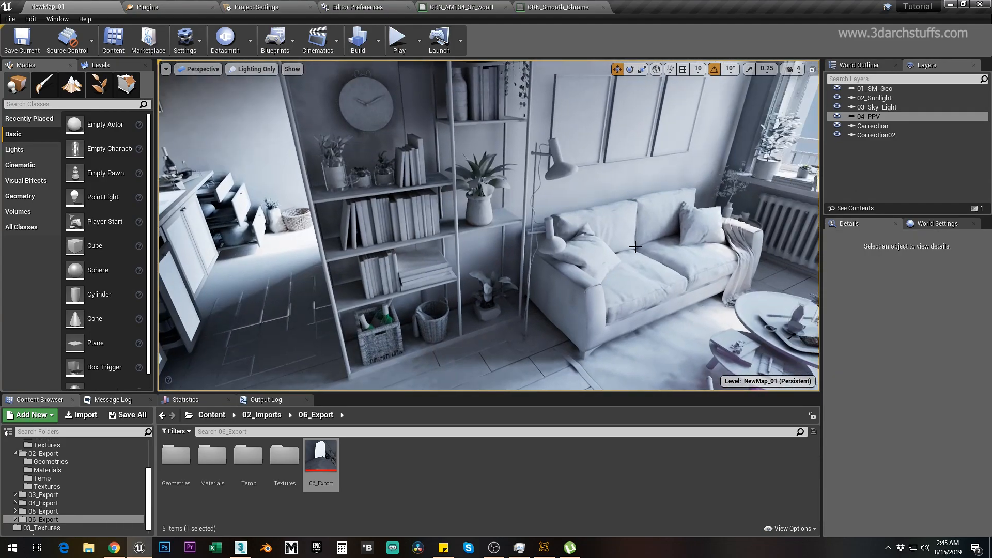
# Inspect the chandelier and the window wall in the full-screen viewport.
pyautogui.press('F11')
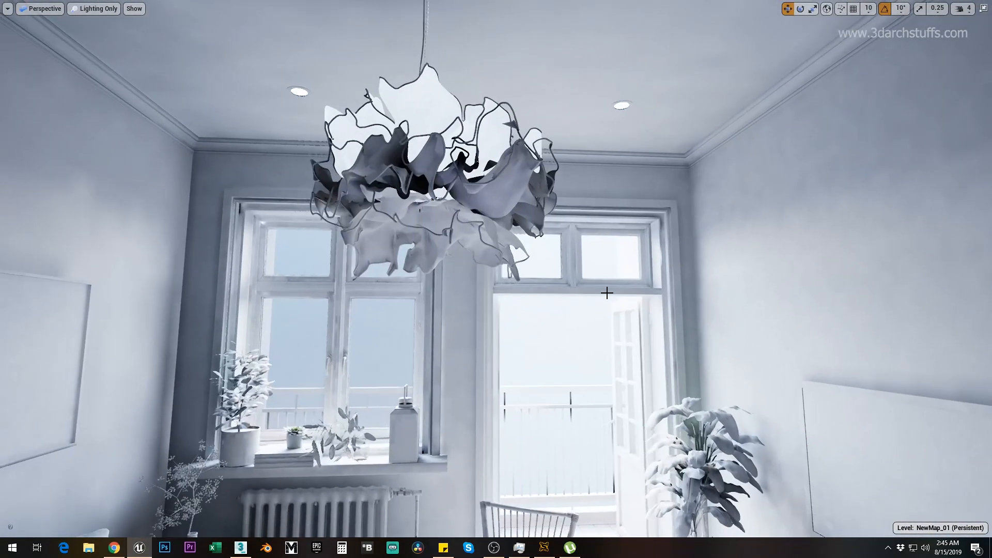
pyautogui.scroll(4, 607, 293)
pyautogui.moveTo(613, 288); pyautogui.dragTo(599, 304, button='middle')
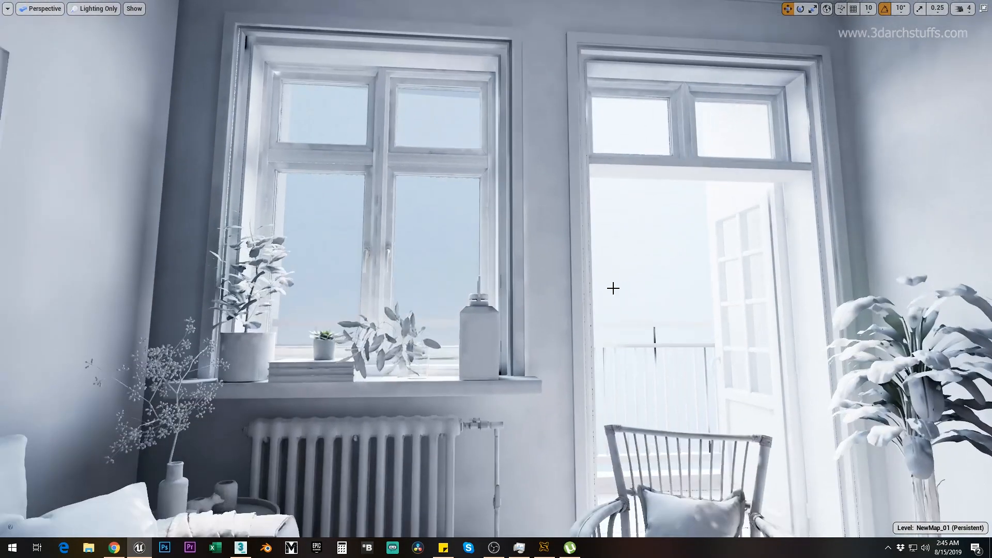
pyautogui.moveTo(614, 289); pyautogui.dragTo(613, 273, button='right')
pyautogui.scroll(-3, 613, 290)
pyautogui.scroll(-6, 613, 290)
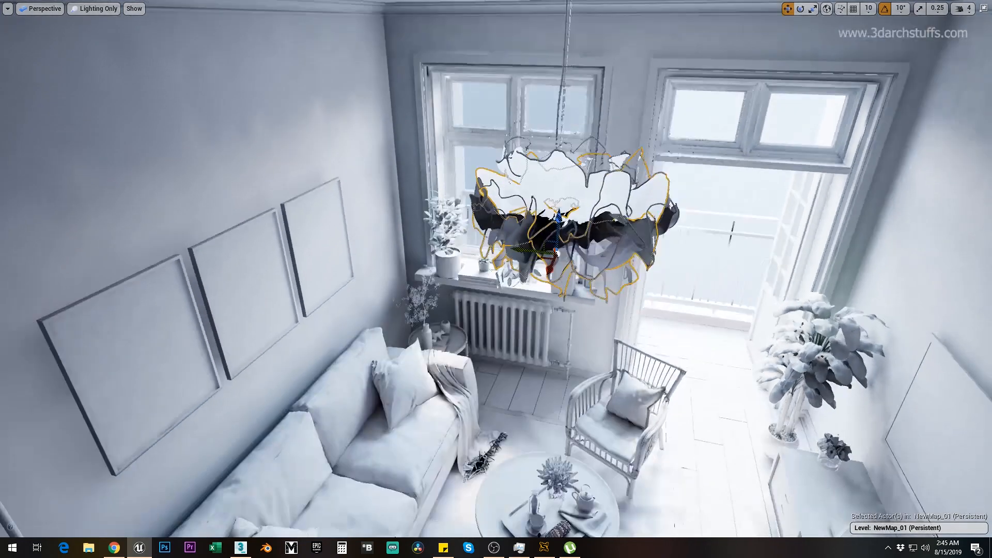
# Leave full-screen view and enable the lightmap resolution override on the four selected chandelier pieces.
pyautogui.press('F11')
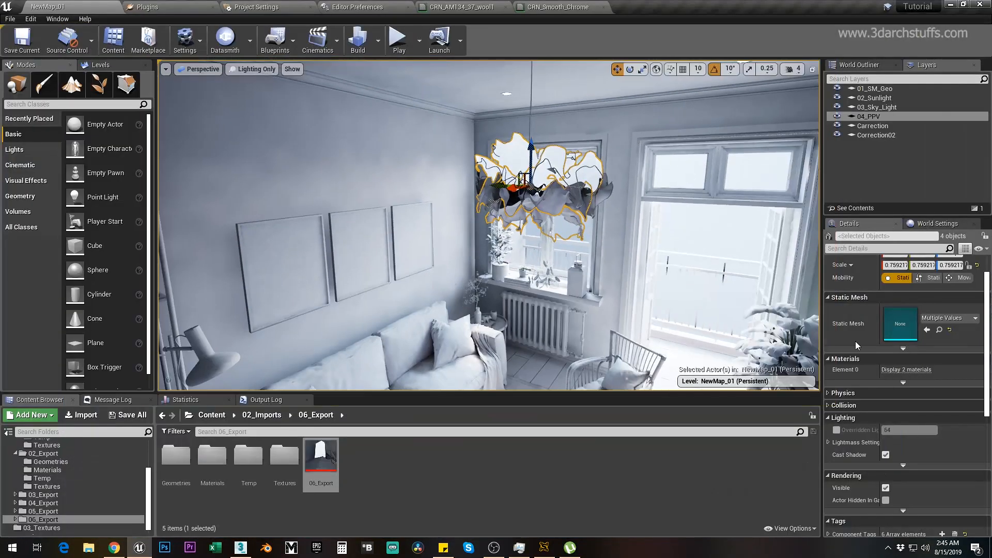
pyautogui.click(836, 430)
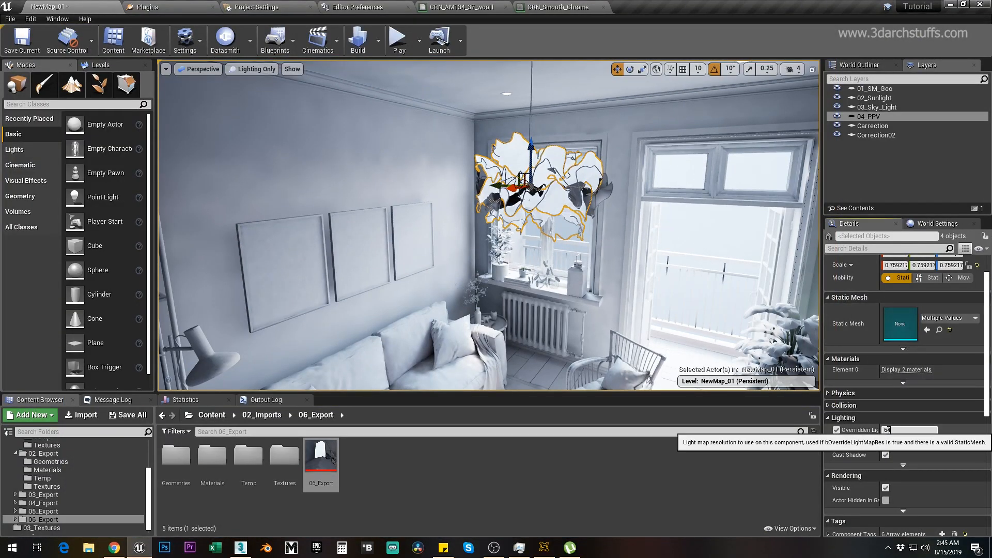
pyautogui.click(897, 430)
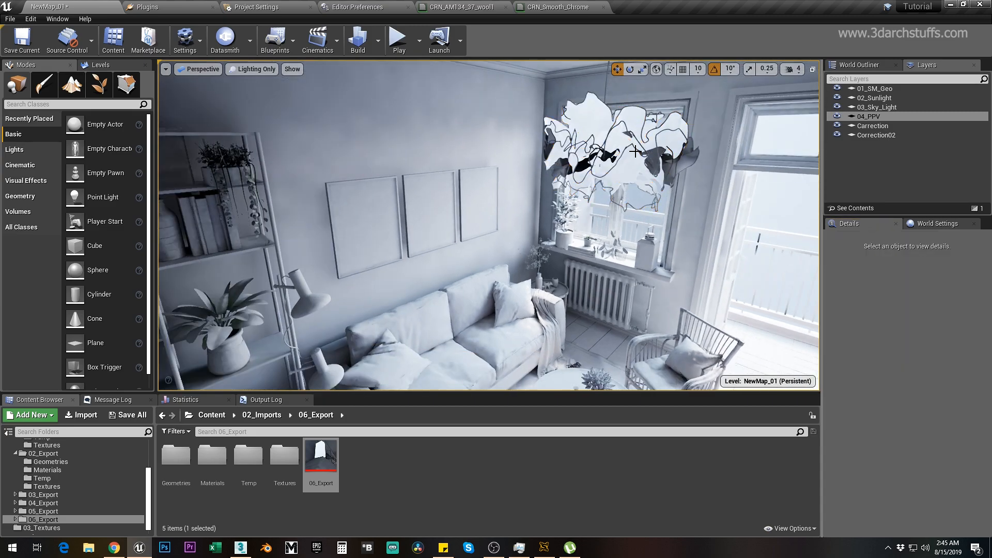
# Select five chandelier pieces together and override their lightmap resolution with 1024.
pyautogui.click(624, 122)
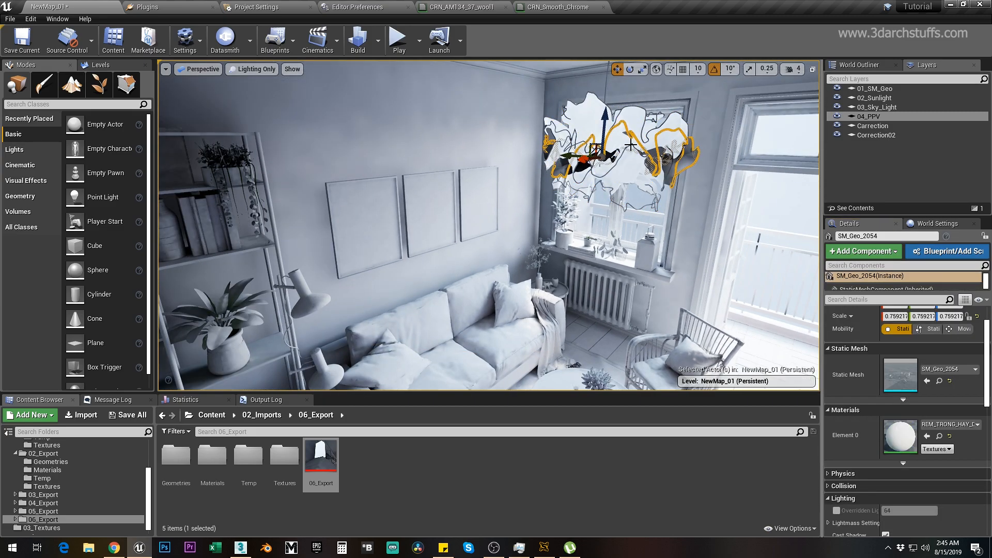
pyautogui.keyDown('ctrl'); pyautogui.click(618, 166); pyautogui.keyUp('ctrl')
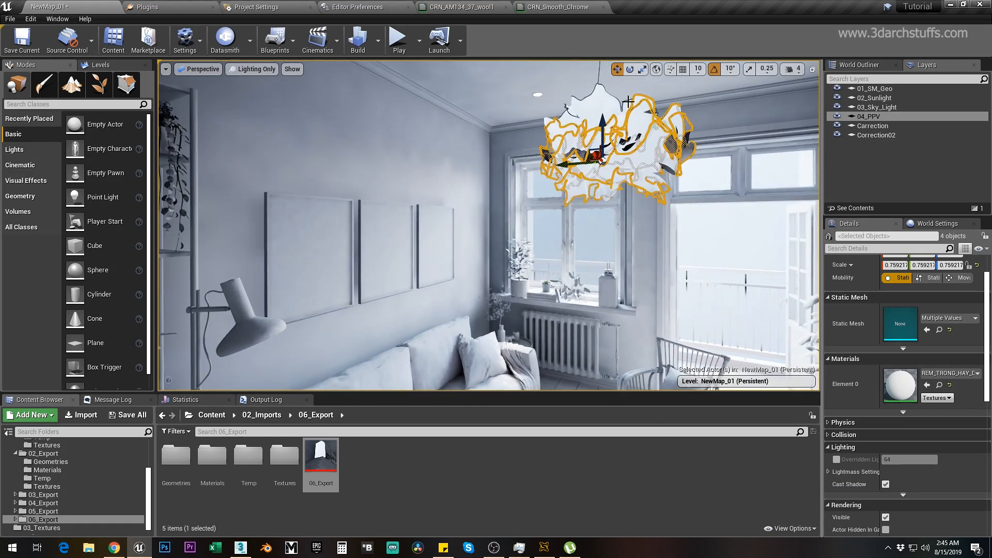
pyautogui.keyDown('ctrl'); pyautogui.click(627, 101); pyautogui.keyUp('ctrl')
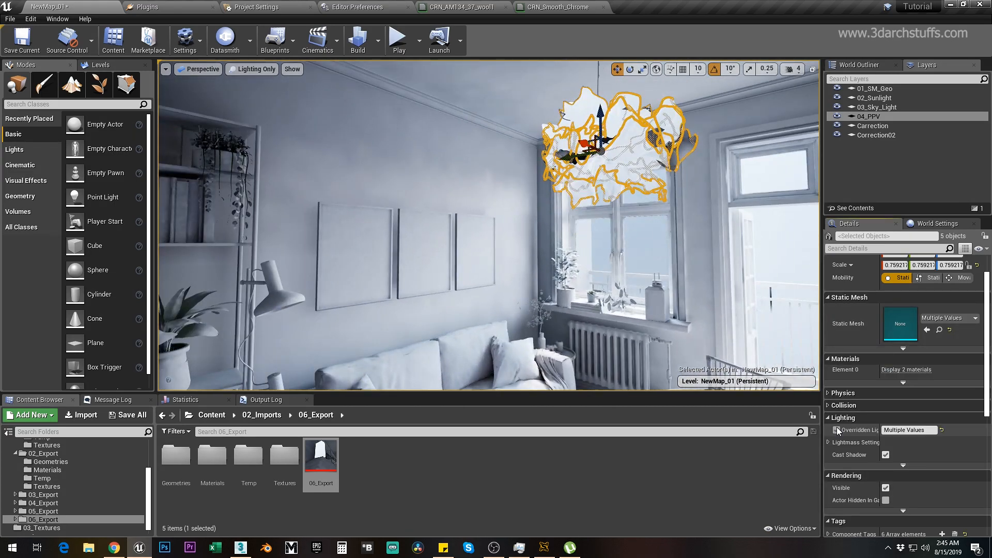
pyautogui.click(837, 430)
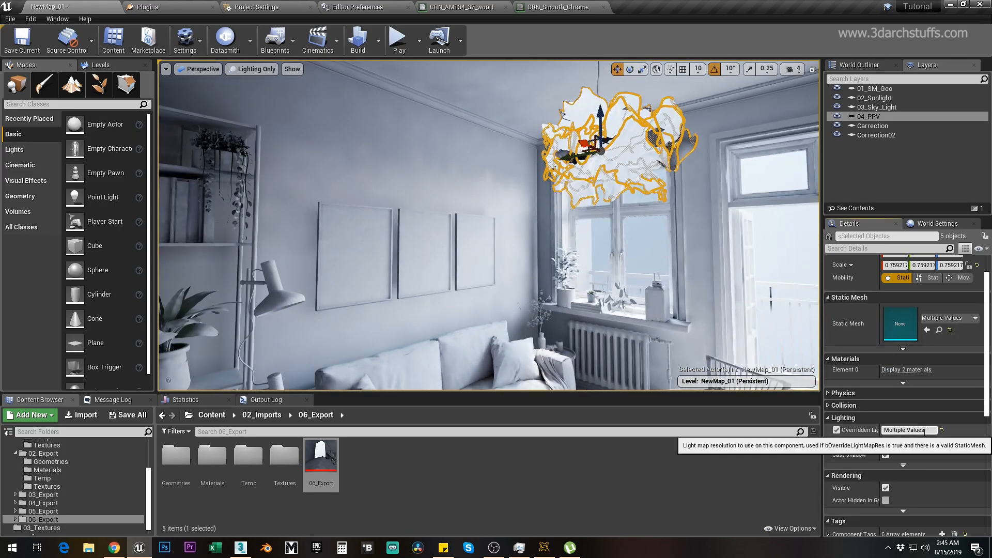
pyautogui.write('1024')
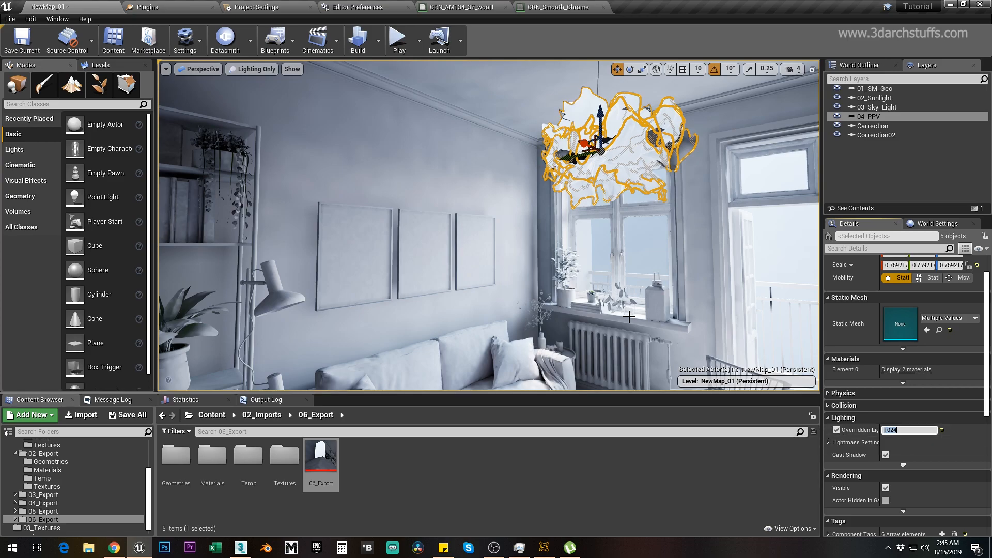
pyautogui.moveTo(606, 241)
pyautogui.keyDown('alt'); pyautogui.mouseDown()
pyautogui.moveTo(646, 241)
pyautogui.moveTo(574, 241)
pyautogui.moveTo(607, 241)
pyautogui.mouseUp(); pyautogui.keyUp('alt')
pyautogui.press('Escape')
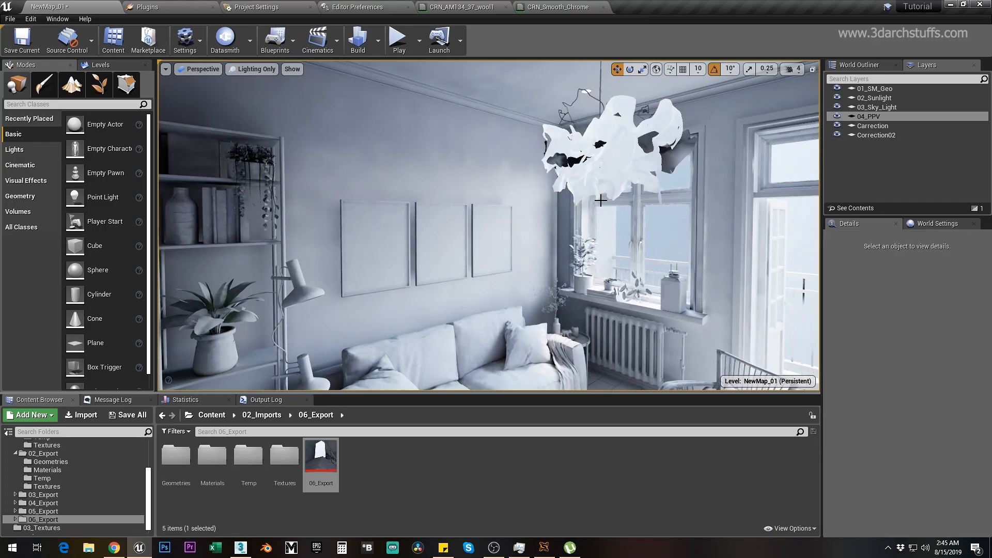
# Override the lightmap resolution of the chandelier's remaining shade piece with 1024 and also override it for the wire piece SM_Geo_2056.
pyautogui.click(675, 155)
pyautogui.keyDown('alt'); pyautogui.moveTo(675, 156); pyautogui.dragTo(675, 85); pyautogui.keyUp('alt')
pyautogui.click(837, 511)
pyautogui.click(901, 507)
pyautogui.write('1024')
pyautogui.click(644, 137)
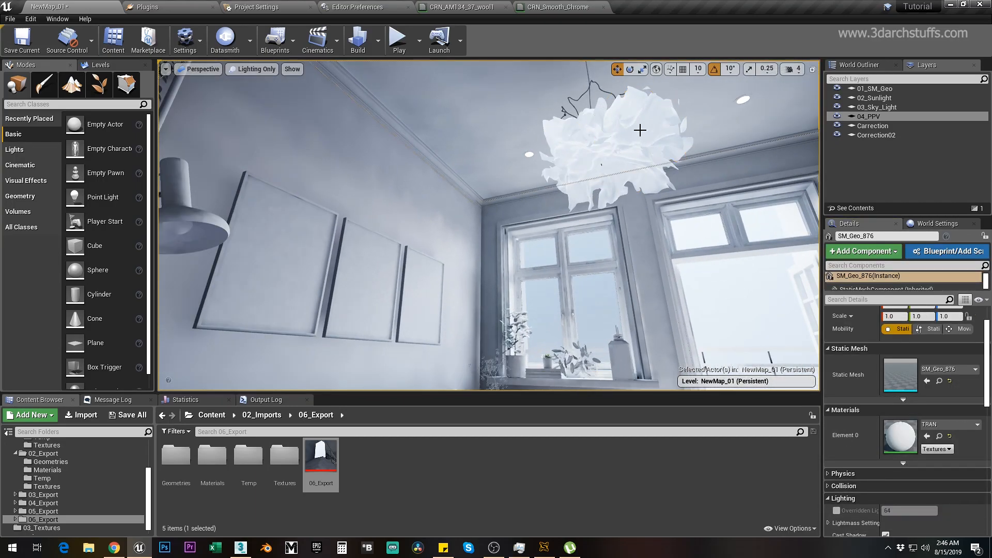
pyautogui.click(599, 89)
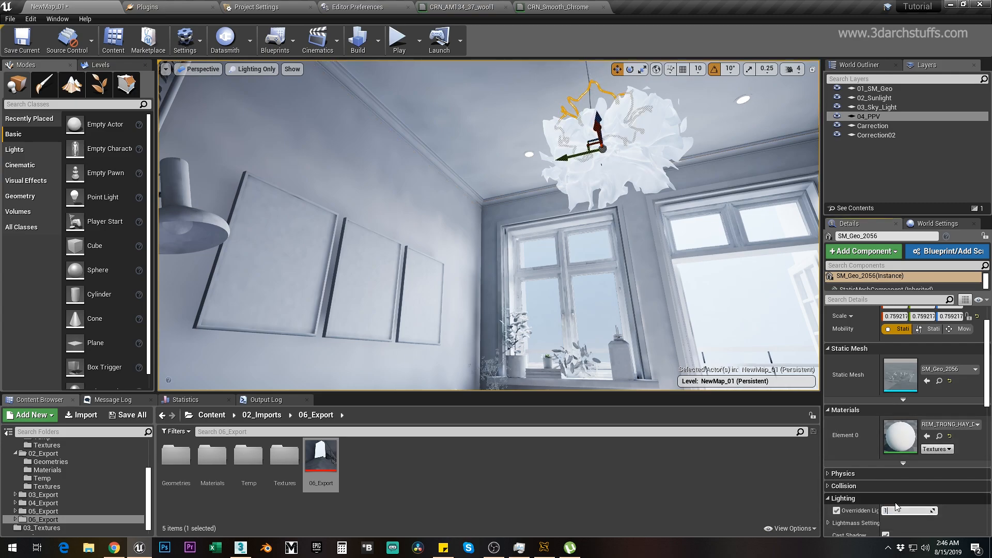
pyautogui.moveTo(531, 254); pyautogui.dragTo(513, 223, button='right')
pyautogui.press('Escape')
# Reset the lightmap resolution of the shelf plant's foliage SM_Geo_1458 to its default and clear the selection.
pyautogui.click(439, 198)
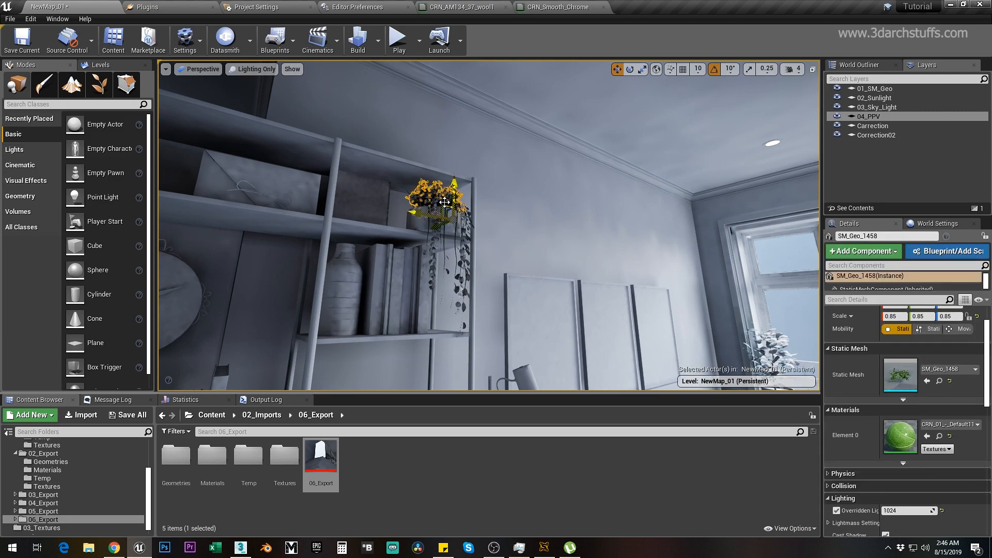
pyautogui.press('f')
pyautogui.keyDown('alt'); pyautogui.moveTo(439, 197); pyautogui.dragTo(440, 222); pyautogui.keyUp('alt')
pyautogui.click(941, 511)
pyautogui.moveTo(522, 265); pyautogui.dragTo(522, 265, button='right')
pyautogui.press('Escape')
# Select the shelf plant's upright leaves SM_Geo_1461 and reset their lightmap resolution to 64.
pyautogui.click(419, 269)
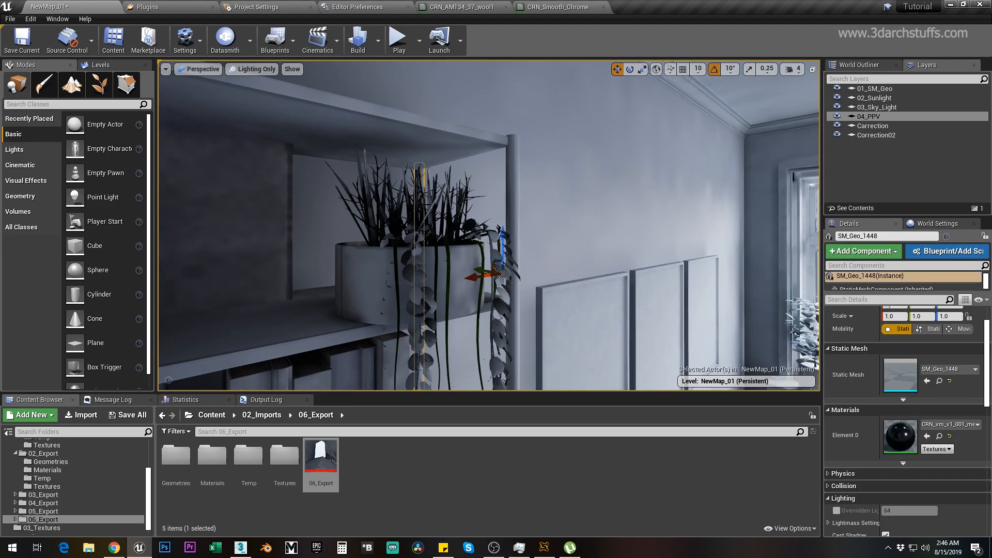
pyautogui.click(423, 200)
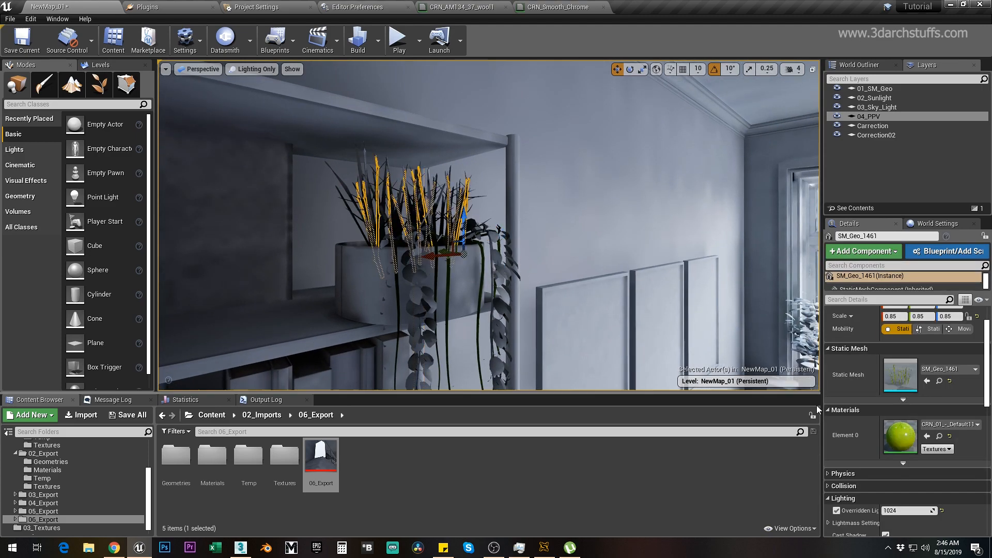
pyautogui.click(941, 510)
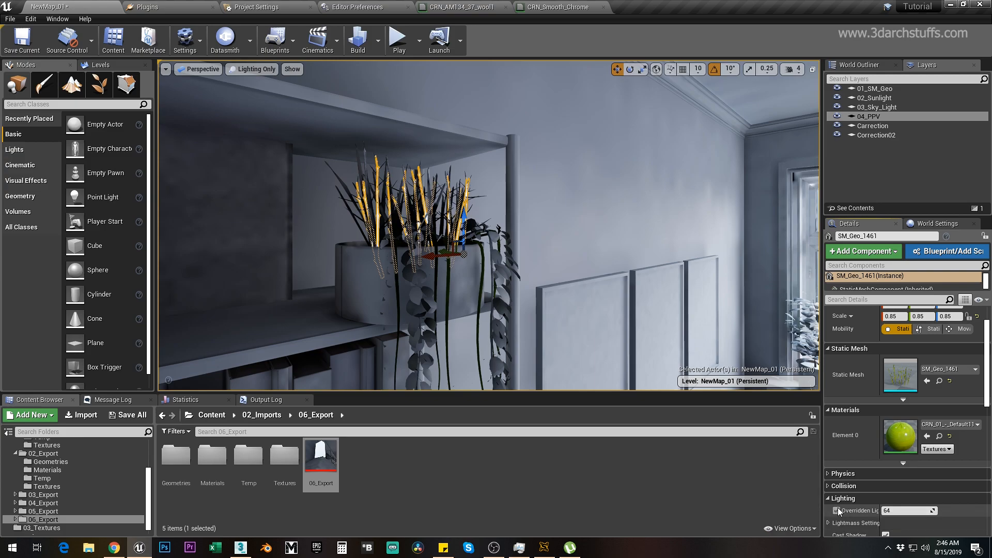
# Select the shelf plant's grass leaves SM_Geo_1462 and reset their lightmap resolution to the default.
pyautogui.moveTo(702, 335); pyautogui.dragTo(667, 294, button='right')
pyautogui.click(398, 129)
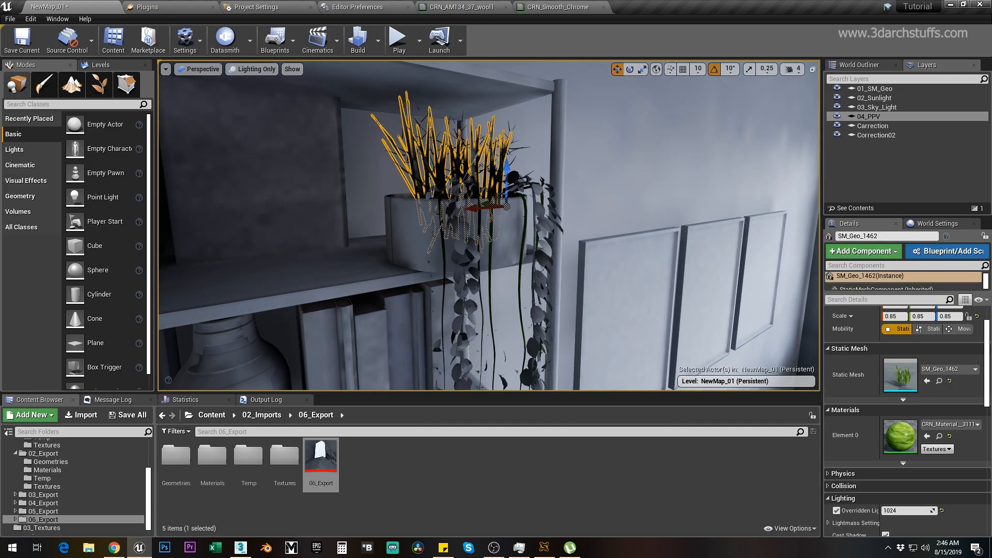
pyautogui.click(943, 510)
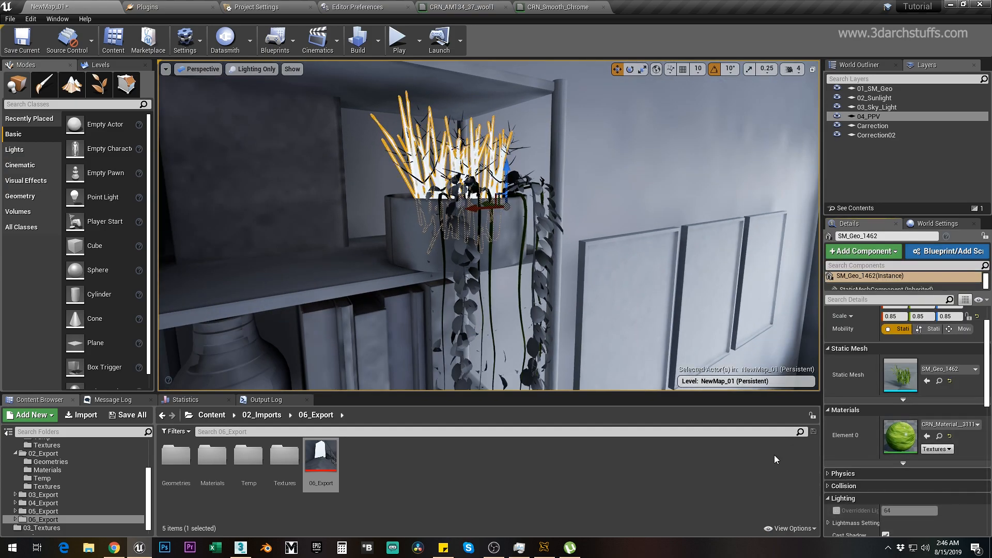
# Hide the SM_Geo_1462 leaves, reset the lightmap resolution of the next leaf piece behind them, and hide that piece too.
pyautogui.moveTo(687, 336); pyautogui.dragTo(728, 354, button='right')
pyautogui.press('h')
pyautogui.click(435, 150)
pyautogui.click(437, 151)
pyautogui.click(943, 511)
pyautogui.moveTo(596, 283); pyautogui.dragTo(615, 283, button='right')
pyautogui.press('h')
# Return to lit shading, select the pink armchair's seat cushion and open its material cotton_green_012 for editing.
pyautogui.scroll(-8, 596, 283)
pyautogui.scroll(3, 577, 219)
pyautogui.moveTo(577, 220); pyautogui.dragTo(509, 227, button='right')
pyautogui.moveTo(593, 253)
pyautogui.mouseDown(button='right')
pyautogui.moveTo(593, 263)
pyautogui.moveTo(600, 248)
pyautogui.mouseUp(button='right')
pyautogui.hotkey('alt', '4')
pyautogui.click(589, 276)
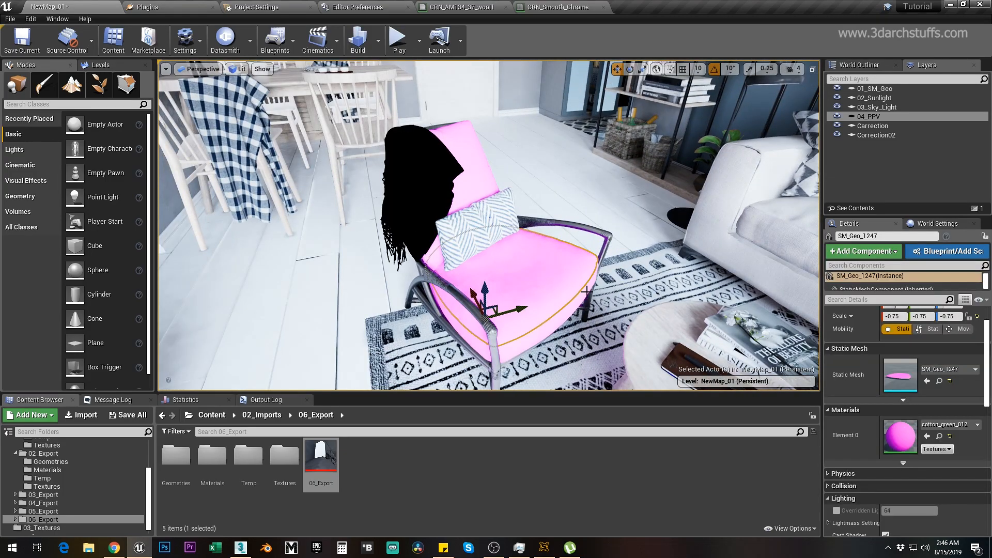
pyautogui.doubleClick(900, 430)
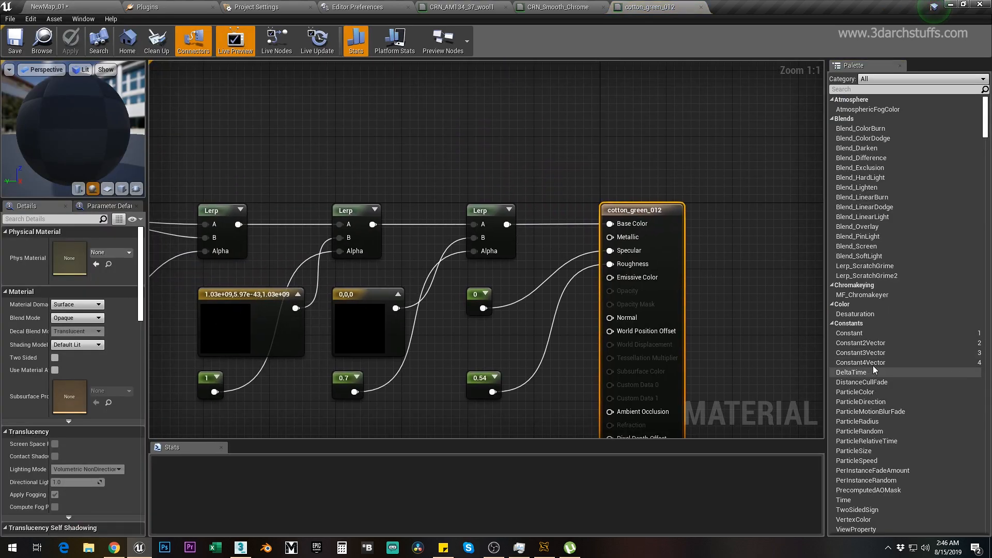
# Add a Constant3Vector to cotton_green_012, connect it to Base Color and set its colour to 0.818, 0.818, 0.818.
pyautogui.moveTo(503, 127); pyautogui.dragTo(555, 176, button='right')
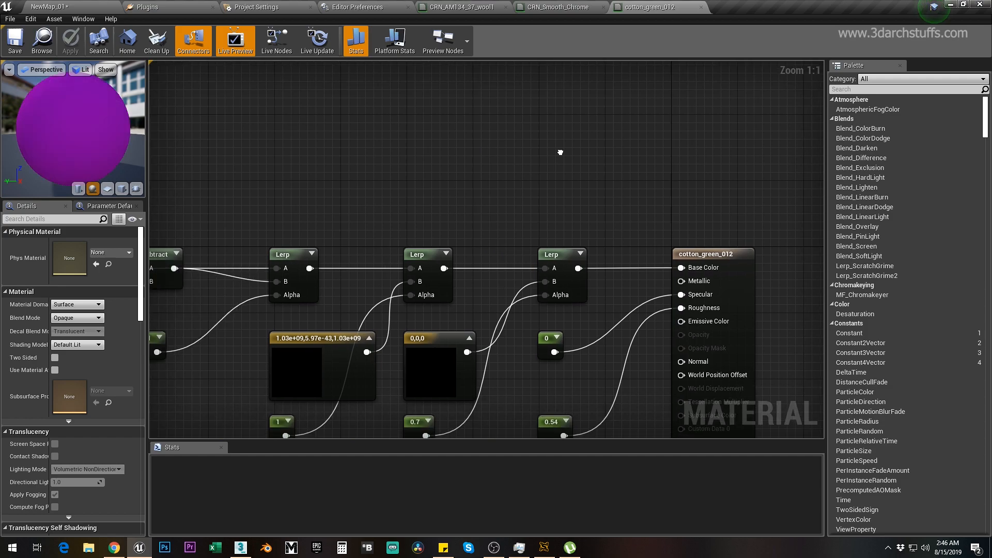
pyautogui.moveTo(866, 354); pyautogui.dragTo(569, 135)
pyautogui.moveTo(627, 149); pyautogui.dragTo(664, 272)
pyautogui.doubleClick(598, 170)
pyautogui.moveTo(752, 303); pyautogui.dragTo(752, 225)
pyautogui.click(760, 419)
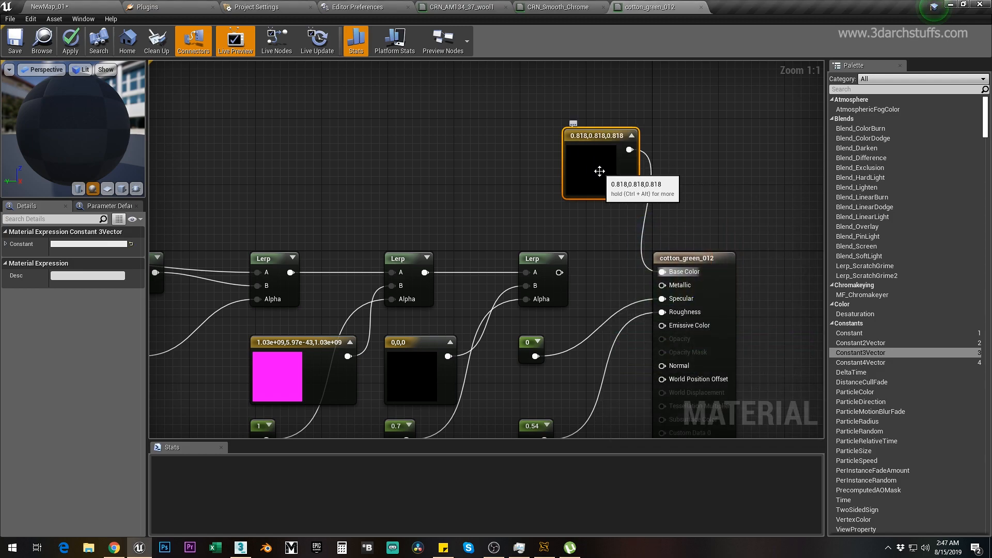
# Copy the light grey colour node, then apply the changes to cotton_green_012 and return to the level.
pyautogui.rightClick(599, 171)
pyautogui.click(633, 249)
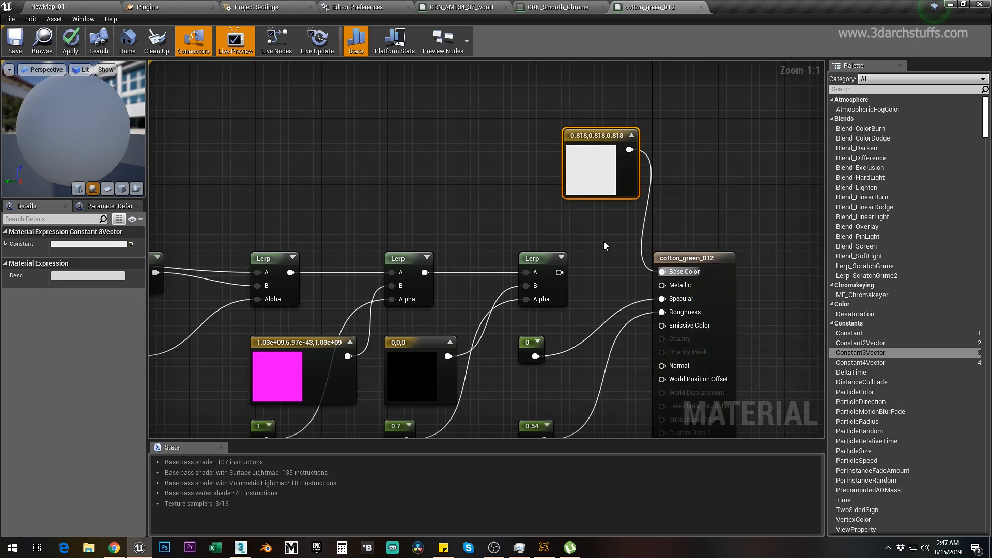
pyautogui.click(78, 51)
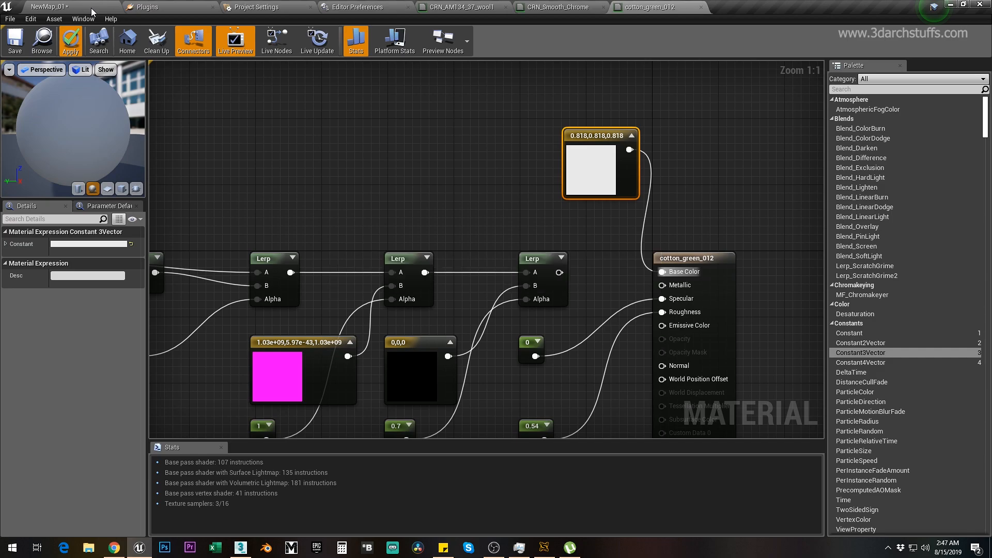
pyautogui.click(91, 8)
# Select the black throw piece SM_Corrected_21 on the armchair's backrest and open its material cotton_green_01223 for editing.
pyautogui.press('Escape')
pyautogui.moveTo(481, 220); pyautogui.dragTo(517, 240, button='right')
pyautogui.click(341, 192)
pyautogui.press('f')
pyautogui.keyDown('alt'); pyautogui.moveTo(341, 193); pyautogui.dragTo(207, 201); pyautogui.keyUp('alt')
pyautogui.scroll(-6, 417, 250)
pyautogui.keyDown('alt'); pyautogui.moveTo(418, 250); pyautogui.dragTo(563, 217); pyautogui.keyUp('alt')
pyautogui.click(447, 199)
pyautogui.press('f')
pyautogui.keyDown('alt'); pyautogui.moveTo(447, 199); pyautogui.dragTo(392, 222); pyautogui.keyUp('alt')
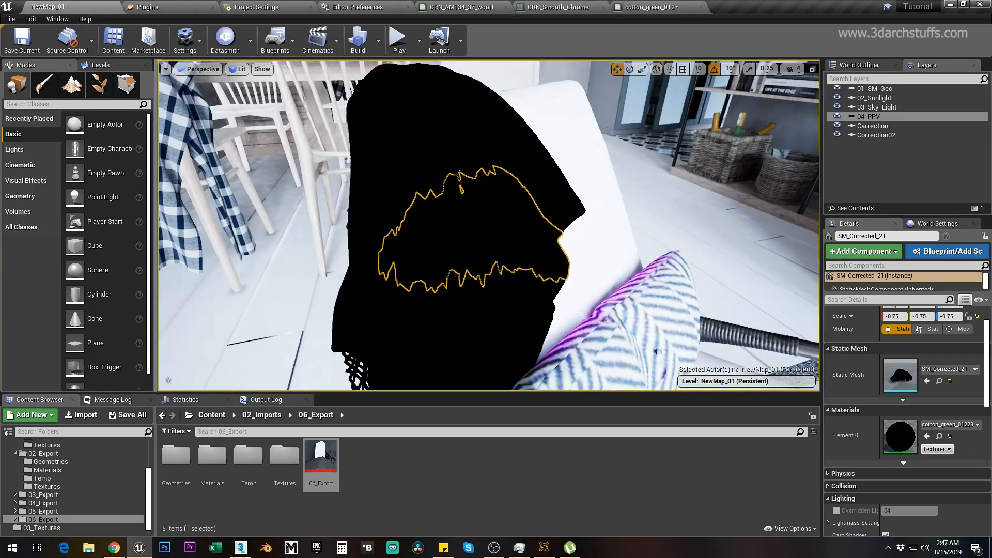
pyautogui.scroll(-6, 447, 199)
pyautogui.doubleClick(901, 436)
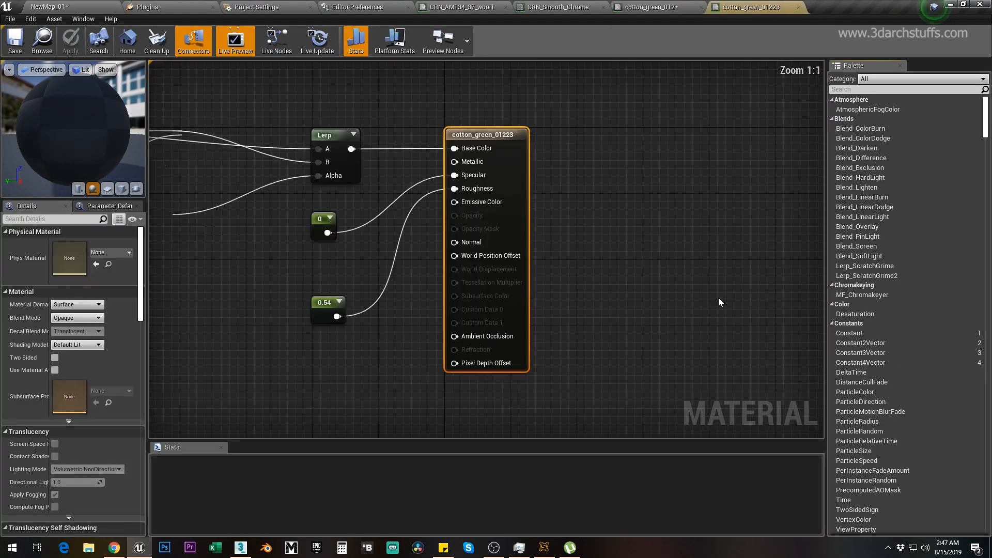
# Paste the 0.818 grey colour node into cotton_green_01223, connect it to Base Color and apply the material.
pyautogui.moveTo(447, 97); pyautogui.dragTo(528, 174, button='right')
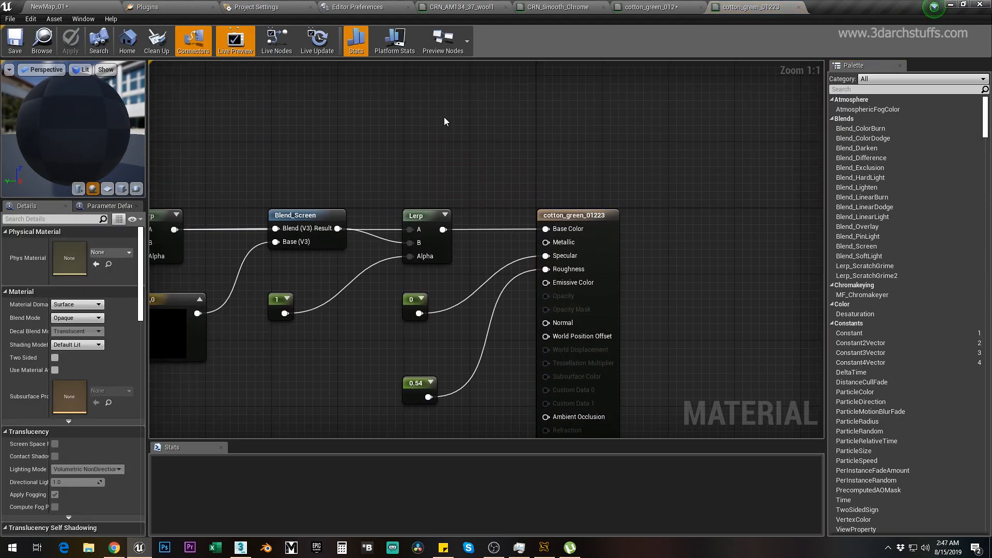
pyautogui.click(446, 118)
pyautogui.moveTo(511, 138); pyautogui.dragTo(545, 229)
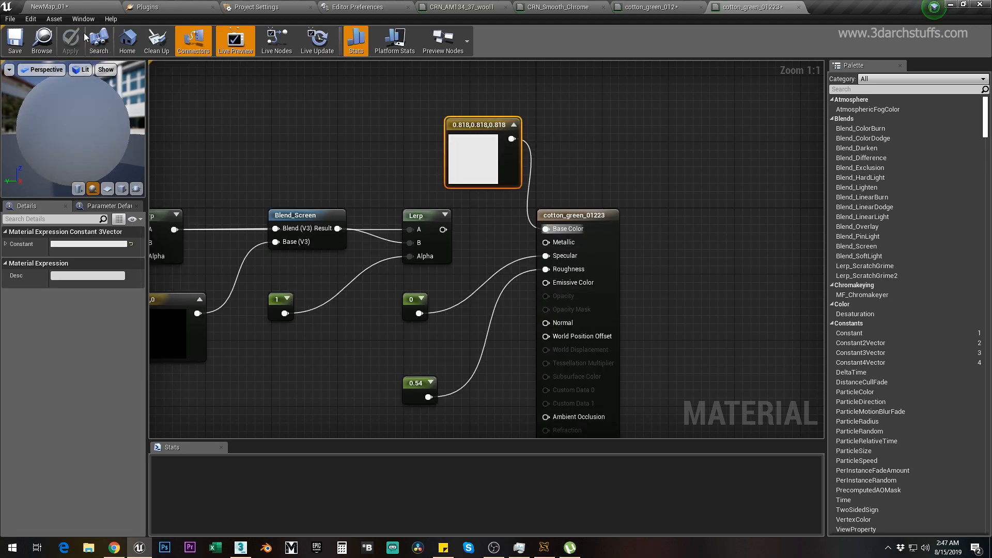
pyautogui.click(58, 7)
# Clear the selection and show the whole living room in lighting-only view.
pyautogui.press('Escape')
pyautogui.moveTo(518, 184); pyautogui.dragTo(543, 171, button='right')
pyautogui.keyDown('alt'); pyautogui.moveTo(542, 222); pyautogui.dragTo(723, 186); pyautogui.keyUp('alt')
pyautogui.keyDown('alt'); pyautogui.moveTo(627, 231); pyautogui.dragTo(465, 227); pyautogui.keyUp('alt')
pyautogui.hotkey('alt', '6')
pyautogui.moveTo(589, 242); pyautogui.dragTo(618, 228, button='right')
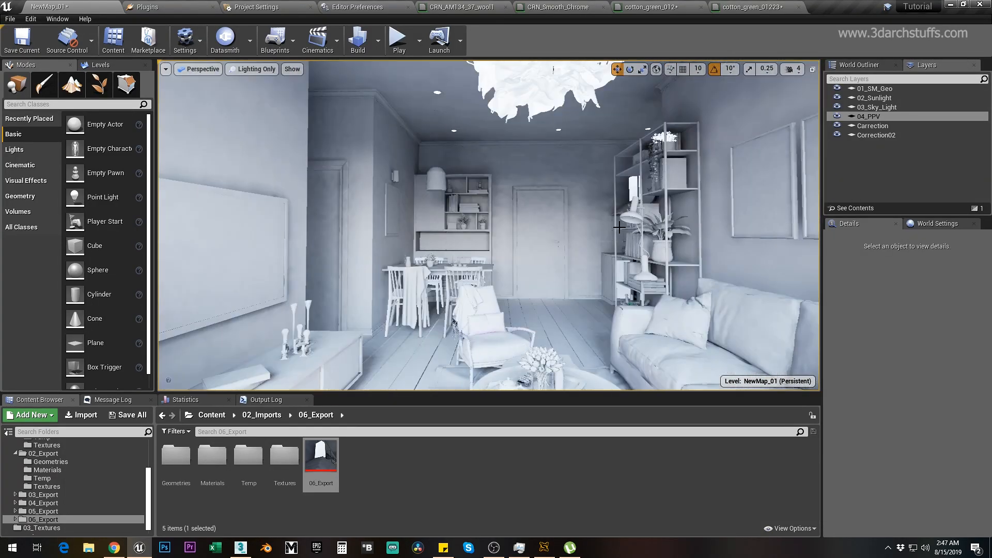
# Save the level with the edited materials and close the four open material editors.
pyautogui.hotkey('ctrl', 's')
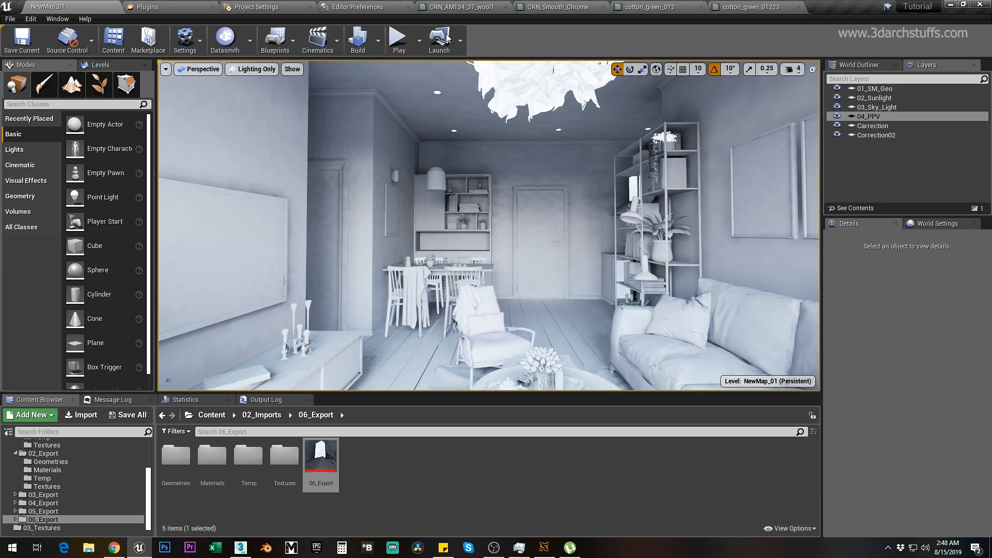
pyautogui.click(505, 9)
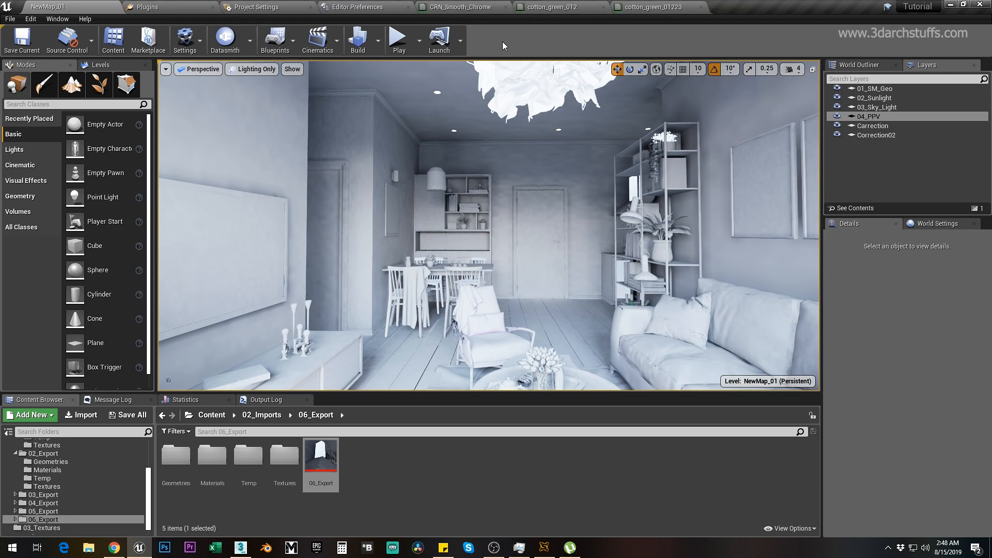
pyautogui.click(505, 8)
pyautogui.click(506, 8)
pyautogui.click(505, 8)
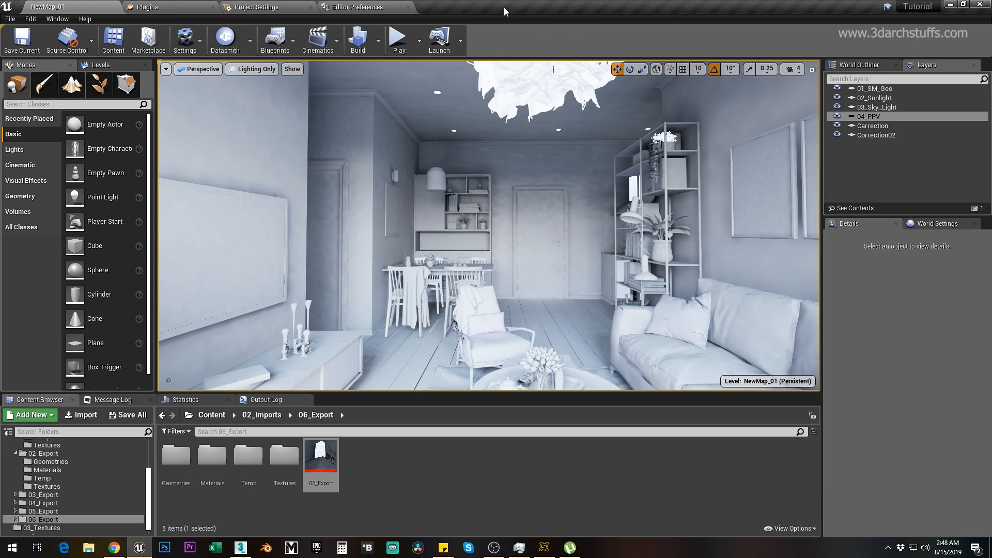
# Check the lighting quality options, start a build of the level and open the Swarm Agent's status view.
pyautogui.click(380, 44)
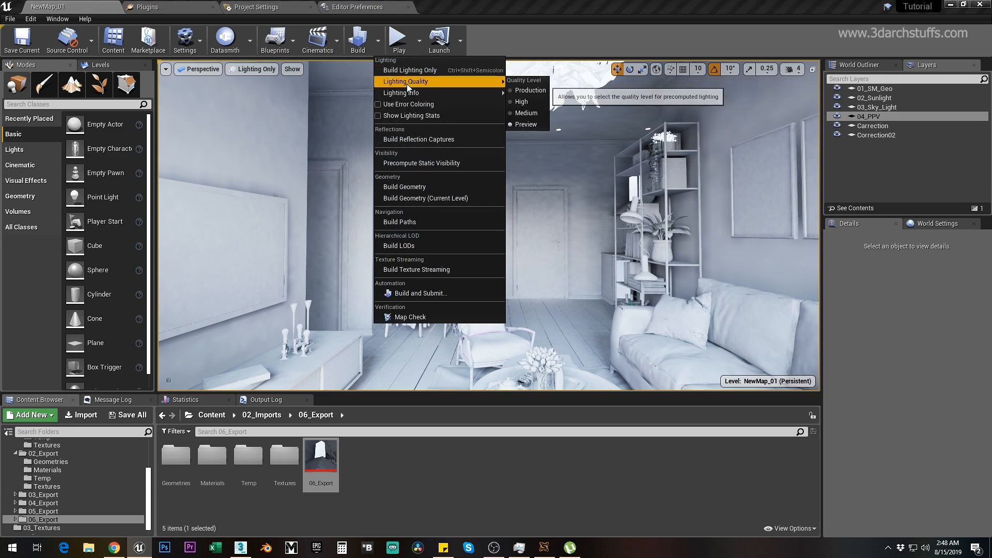
pyautogui.click(469, 39)
pyautogui.click(362, 42)
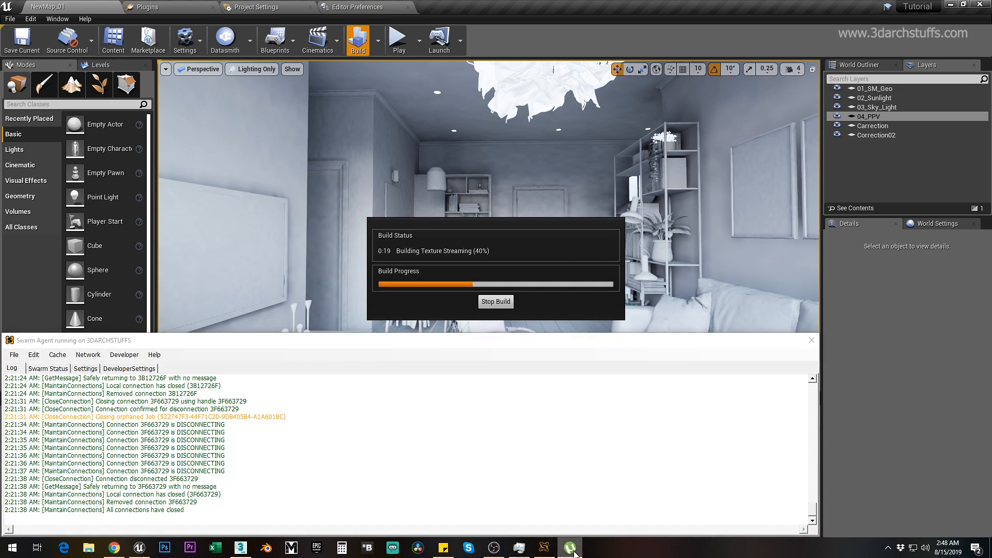
pyautogui.click(48, 368)
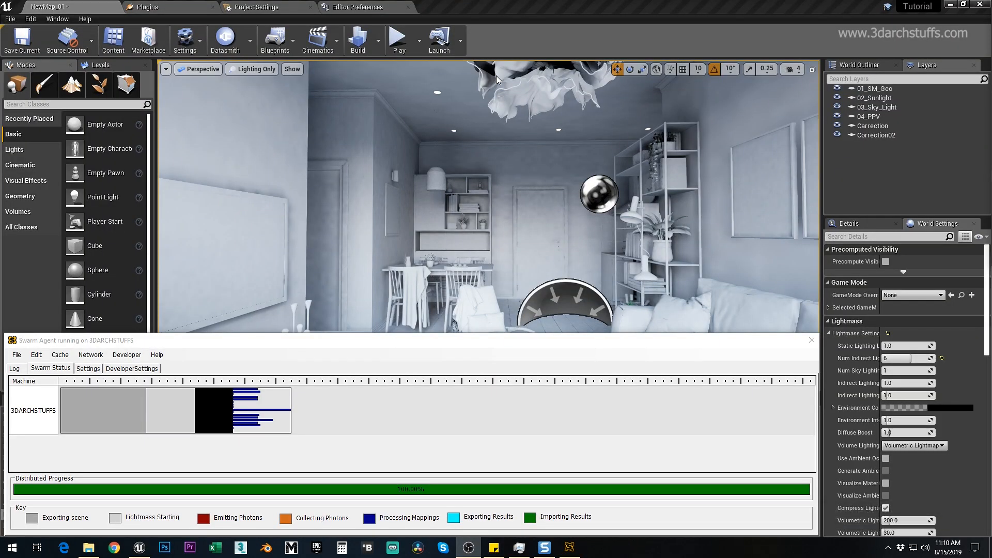
# Return from the Swarm Agent to the level and hide the editor icons in the viewport with game view.
pyautogui.click(516, 18)
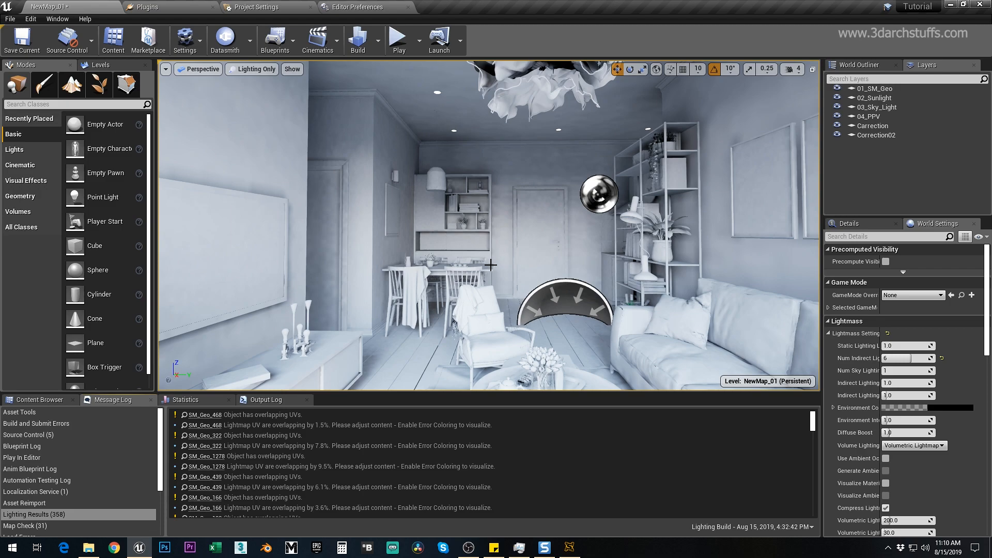
pyautogui.moveTo(514, 261); pyautogui.dragTo(522, 260, button='right')
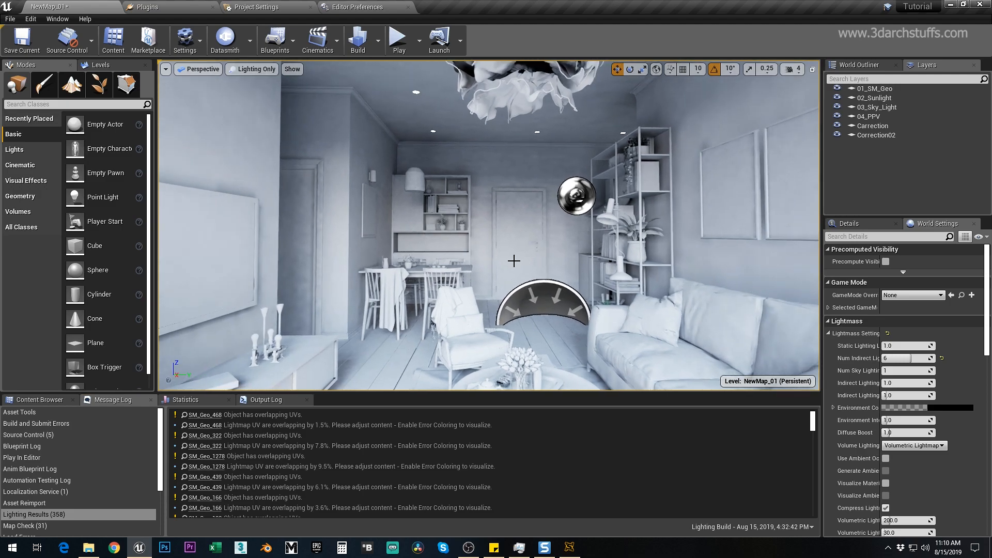
pyautogui.press('g')
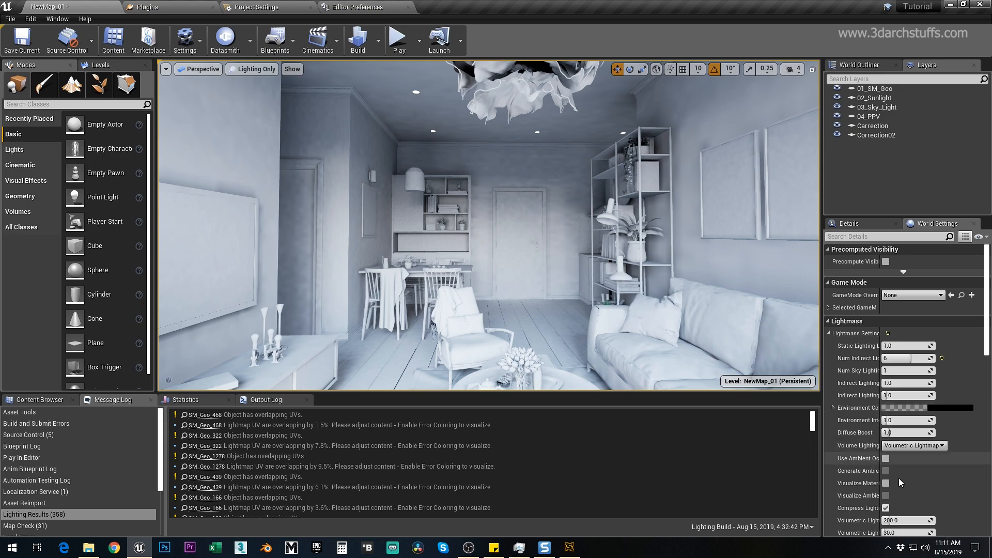
# Examine the GPU, CPU, memory, disk and network details in Task Manager, then move its window away and return to the level.
pyautogui.moveTo(991, 277); pyautogui.dragTo(516, 106)
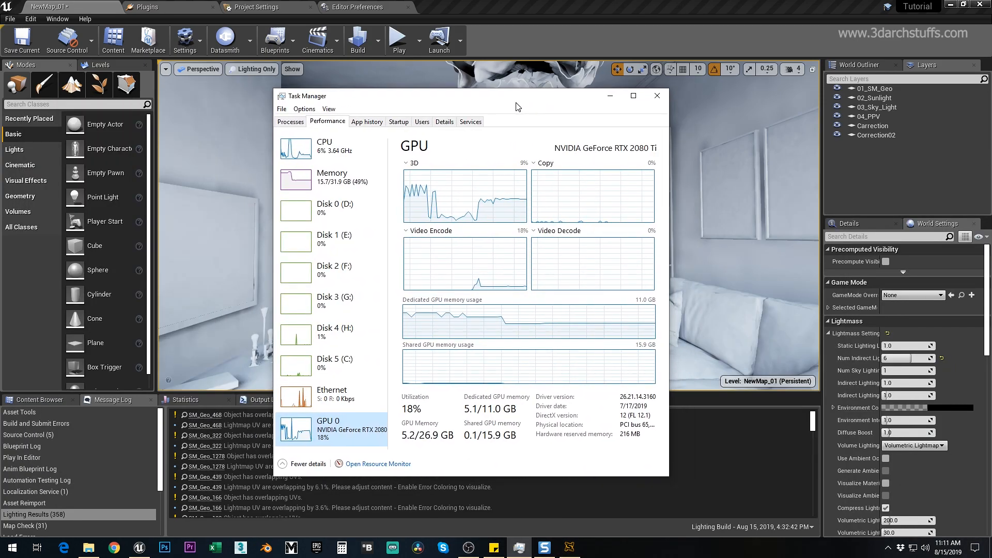
pyautogui.click(340, 153)
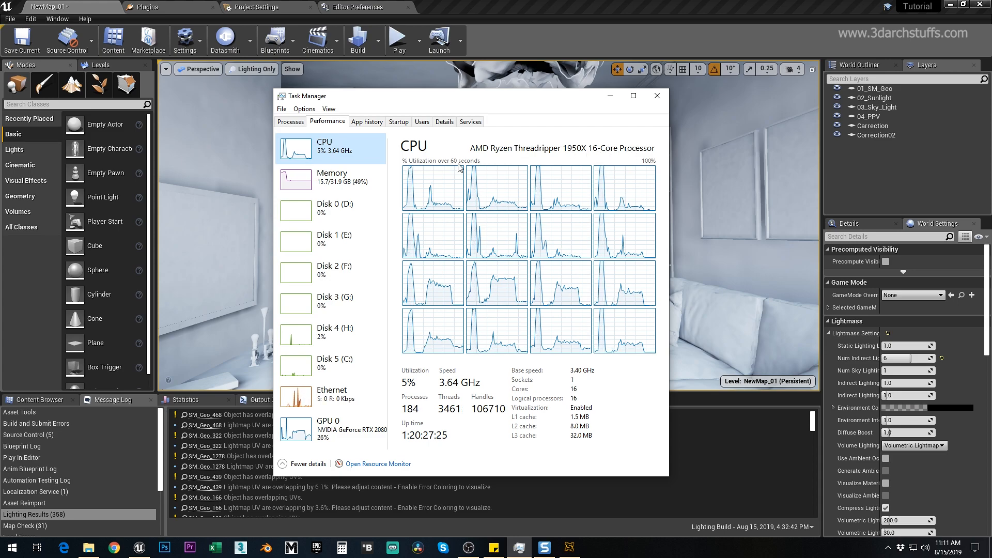
pyautogui.click(330, 178)
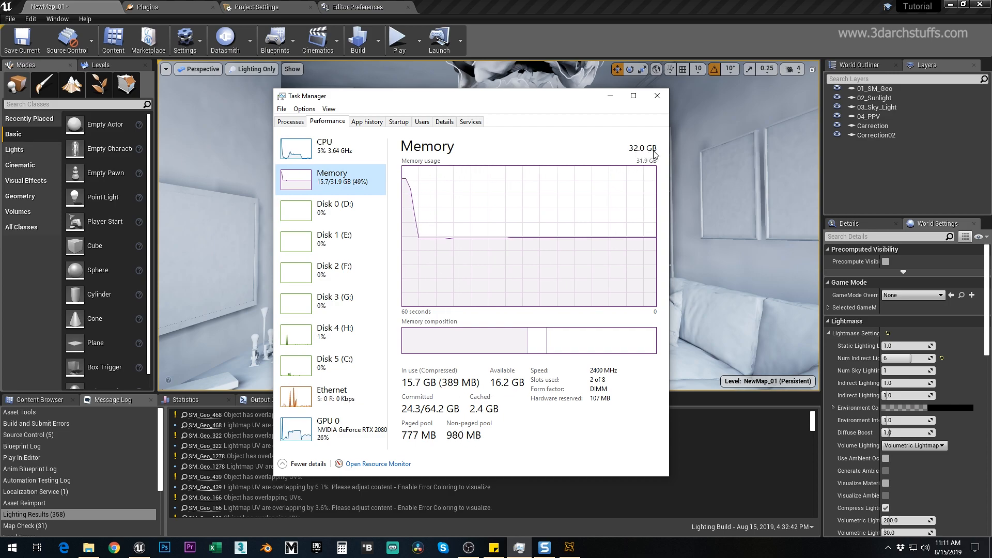
pyautogui.click(339, 214)
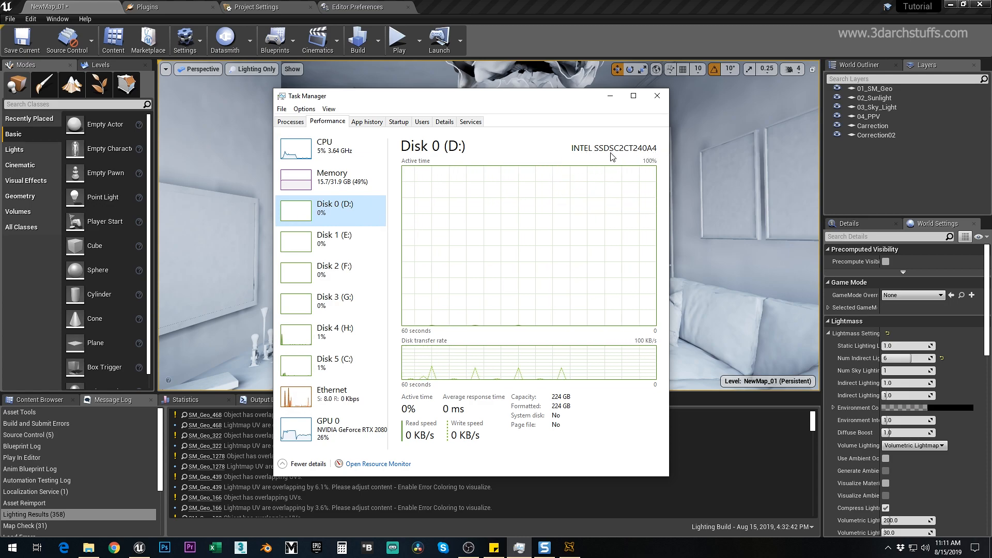
pyautogui.click(320, 366)
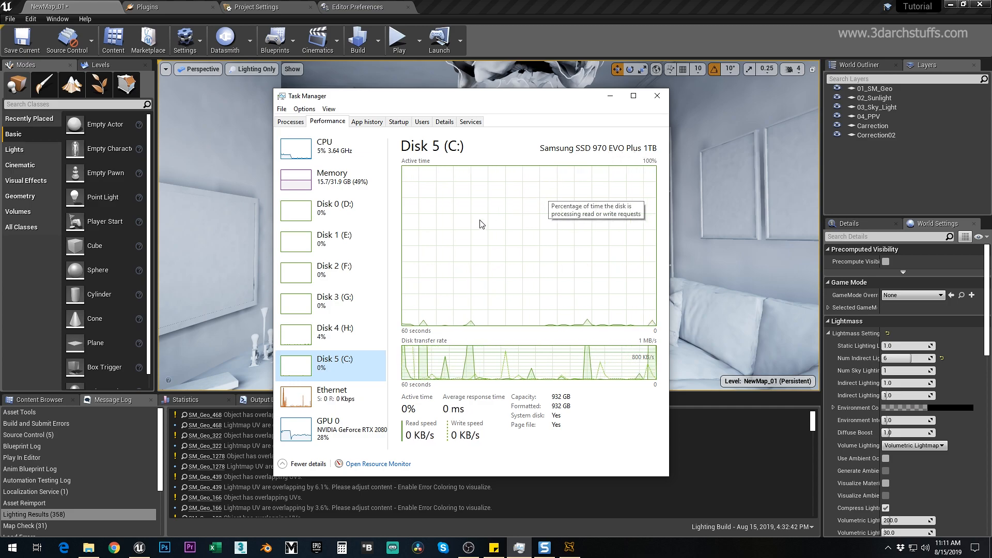
pyautogui.click(376, 221)
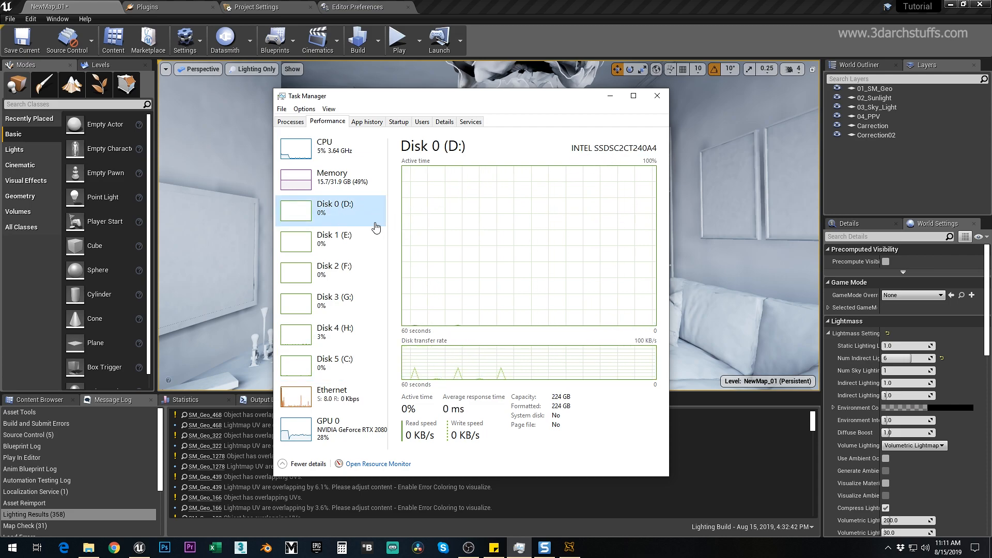
pyautogui.click(351, 241)
pyautogui.click(334, 272)
pyautogui.click(328, 307)
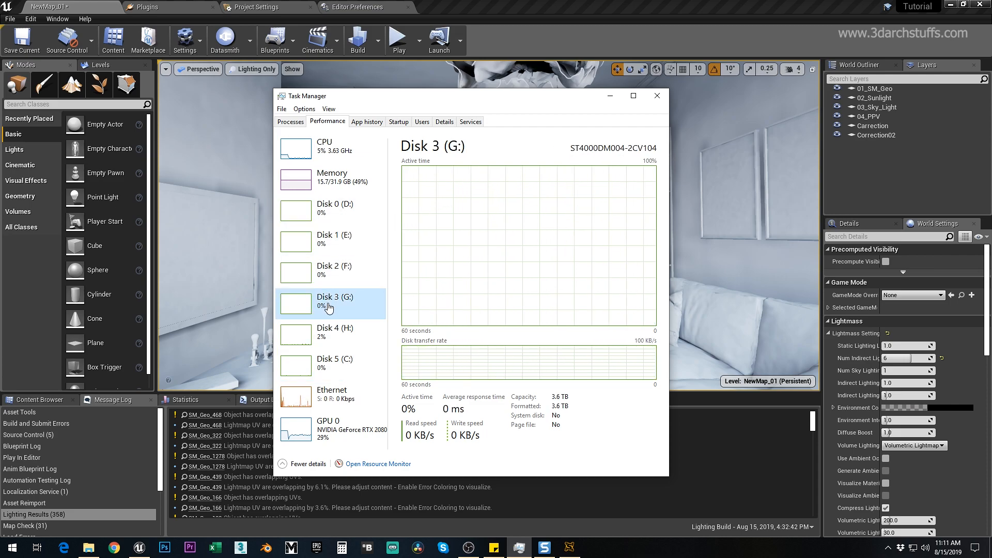
pyautogui.click(327, 337)
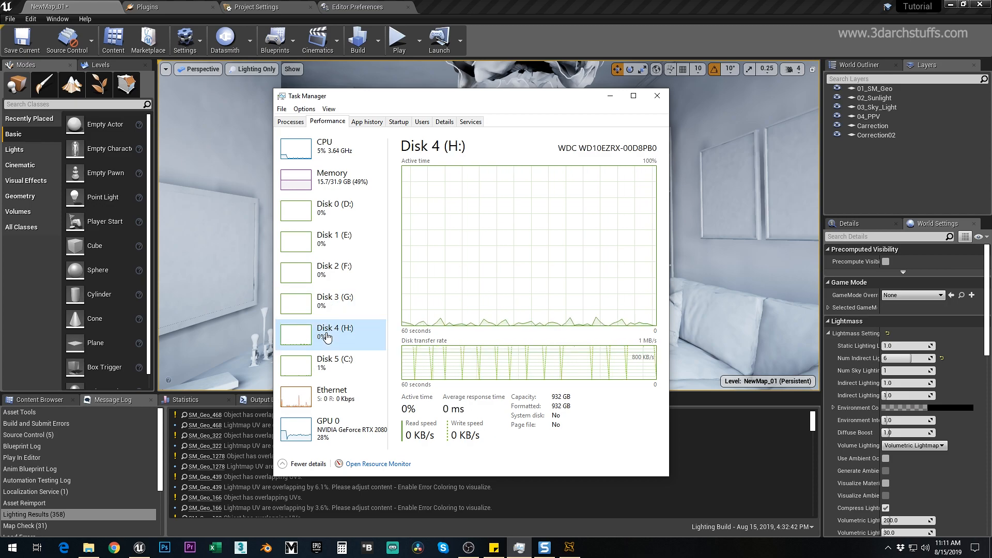
pyautogui.click(331, 395)
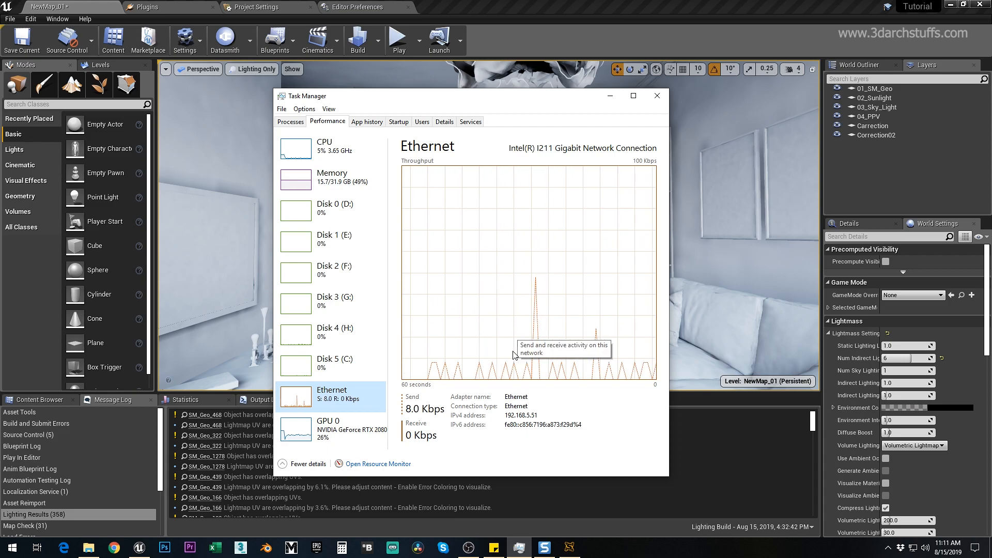
pyautogui.click(331, 430)
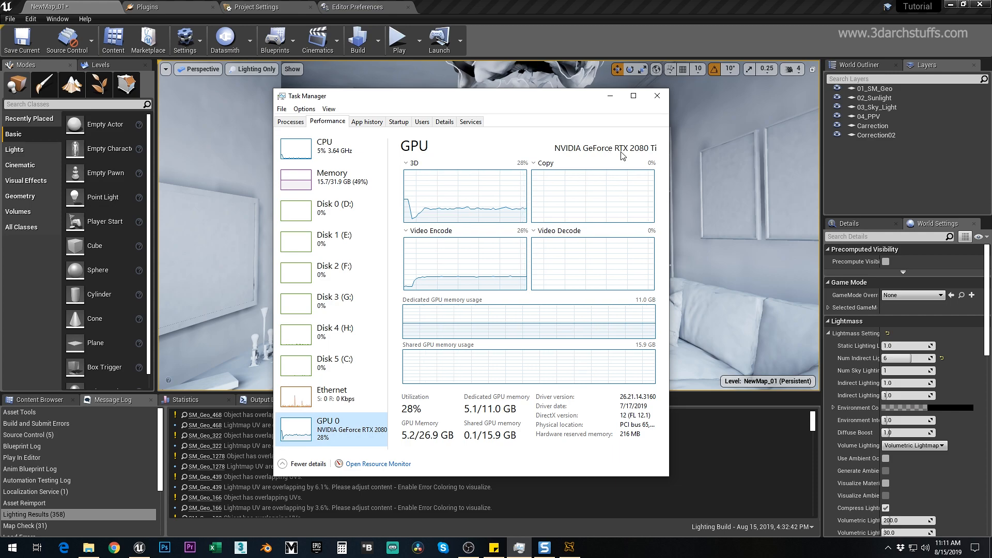
pyautogui.click(89, 548)
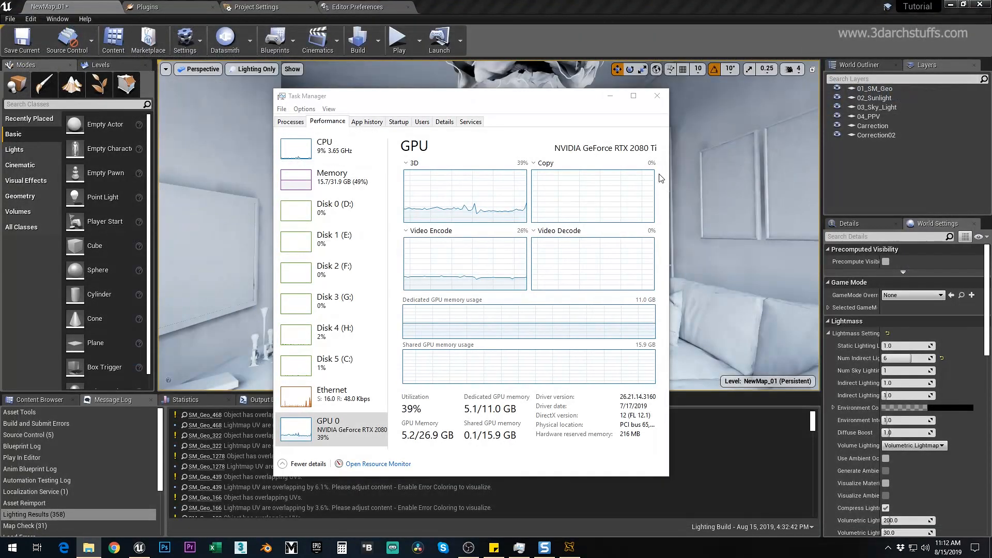
pyautogui.moveTo(432, 98); pyautogui.dragTo(991, 180)
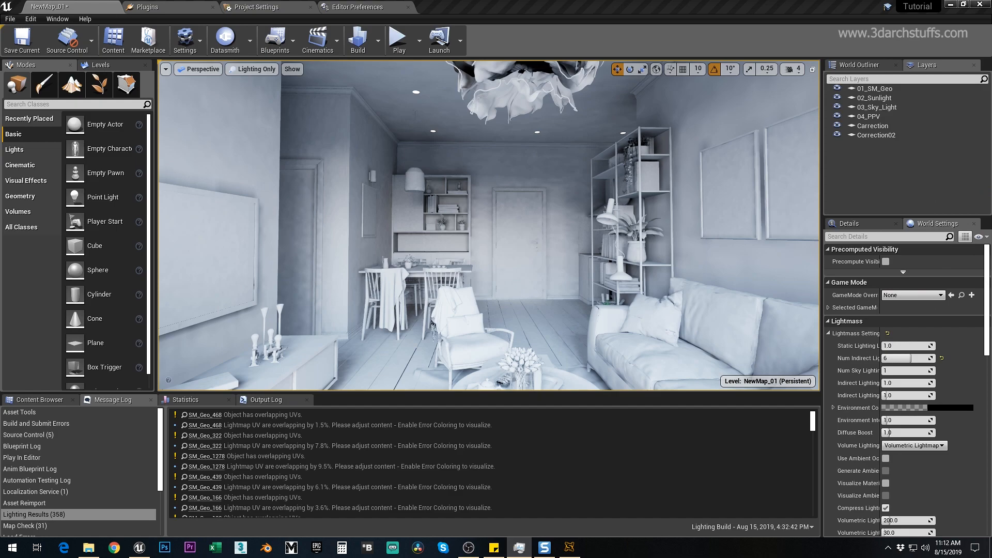
pyautogui.click(604, 10)
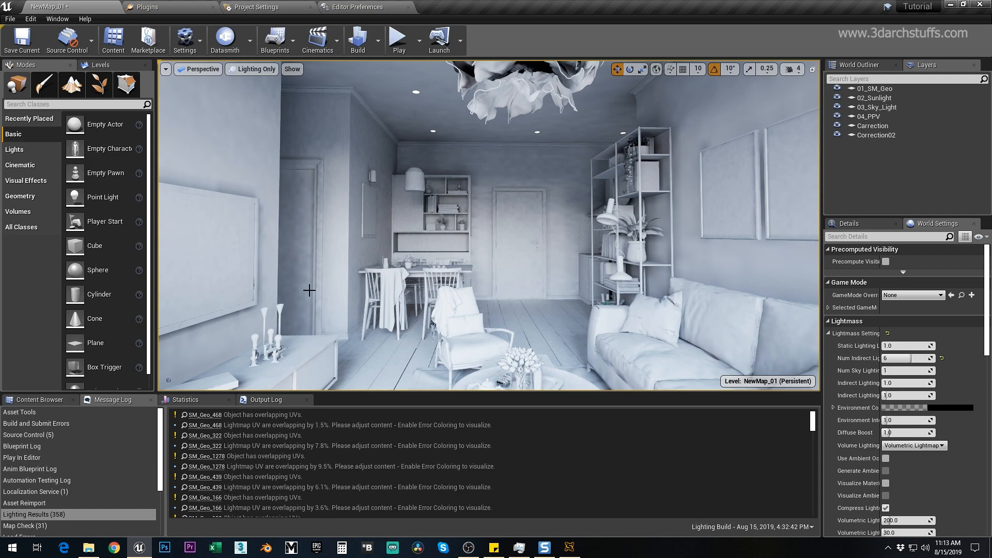
# Switch to Chrome and open the Rendering forum from the UE4 Forums bookmarks in the Site folder.
pyautogui.click(116, 550)
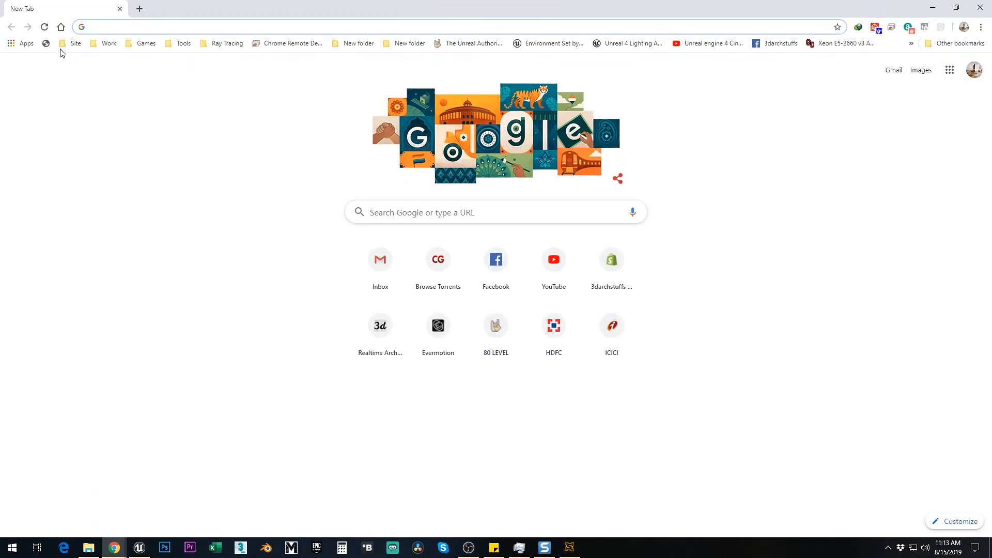
pyautogui.click(74, 44)
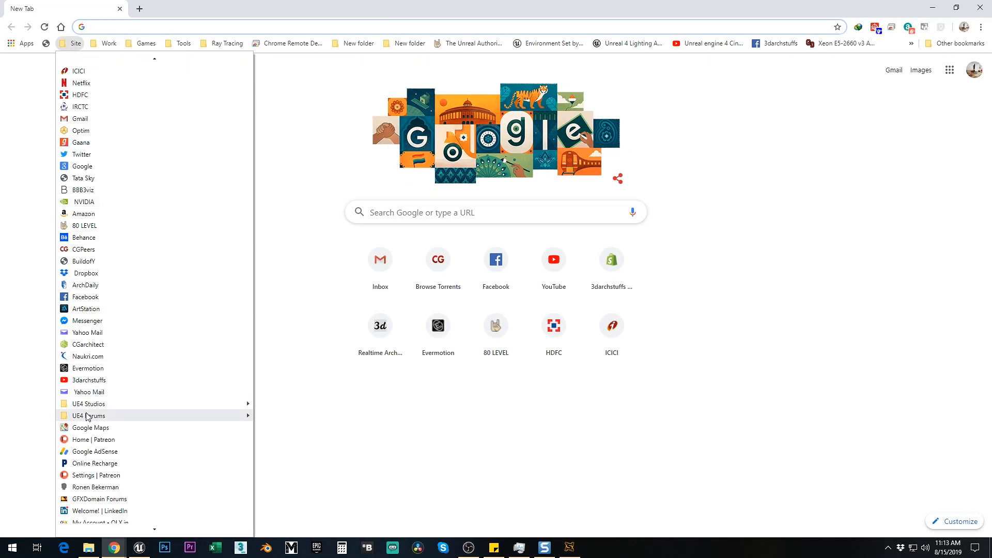
pyautogui.moveTo(163, 416)
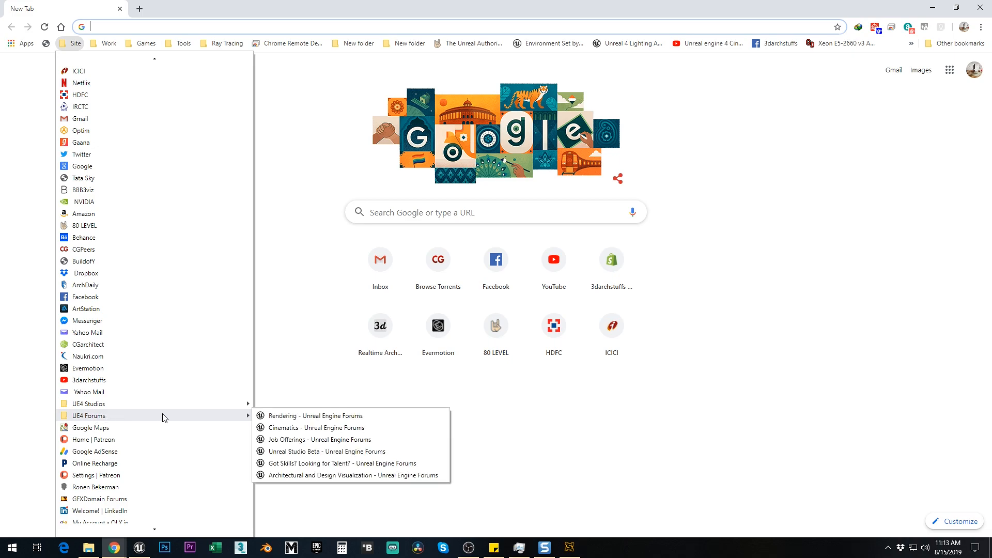
pyautogui.click(279, 416)
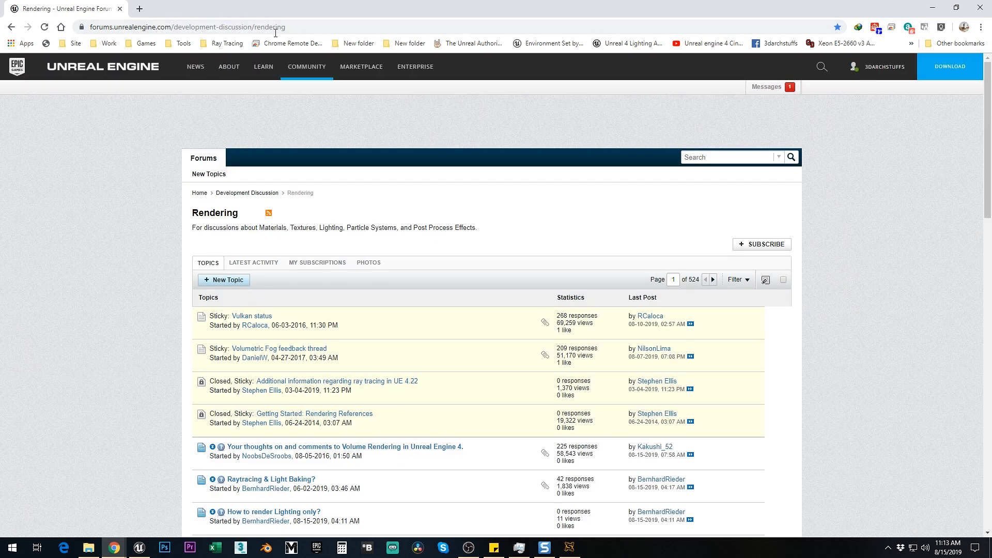
# Find the GPULightmass topic in the Rendering forum's topic list and open it.
pyautogui.scroll(-7, 68, 275)
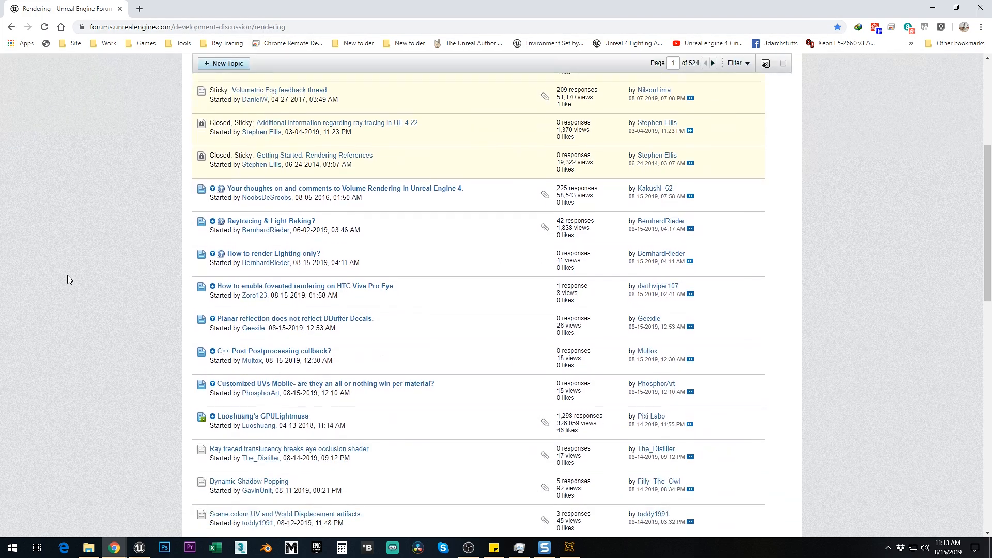
pyautogui.scroll(-4, 88, 301)
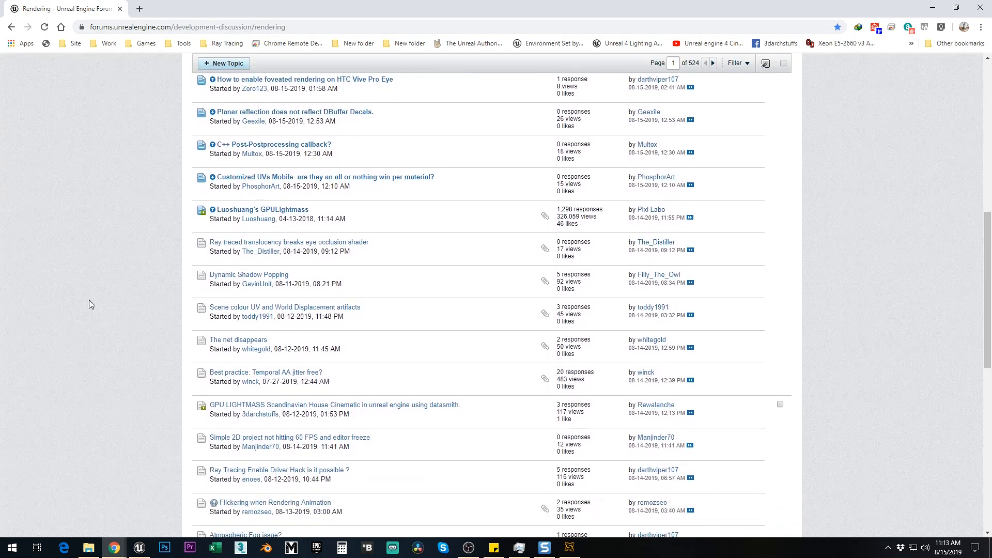
pyautogui.scroll(3, 90, 304)
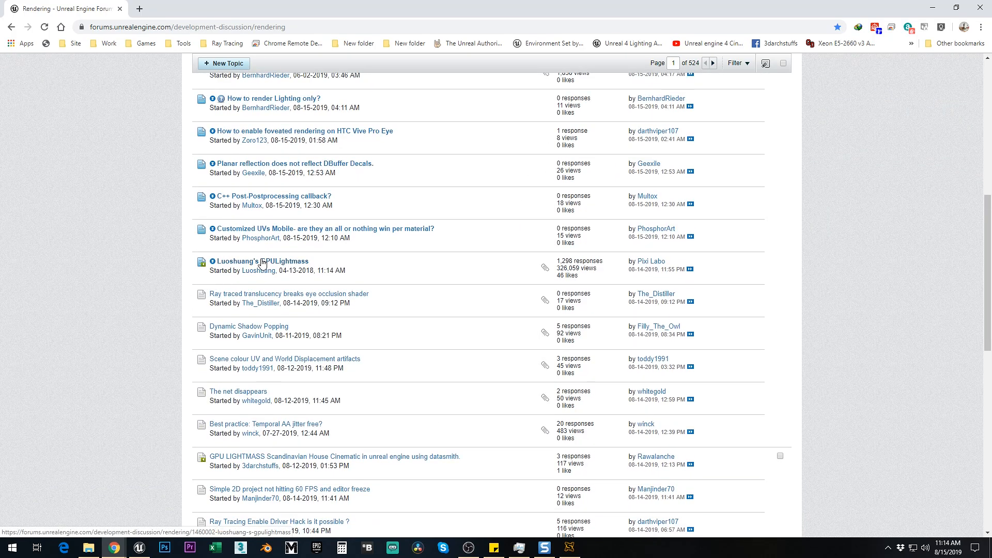
pyautogui.click(277, 262)
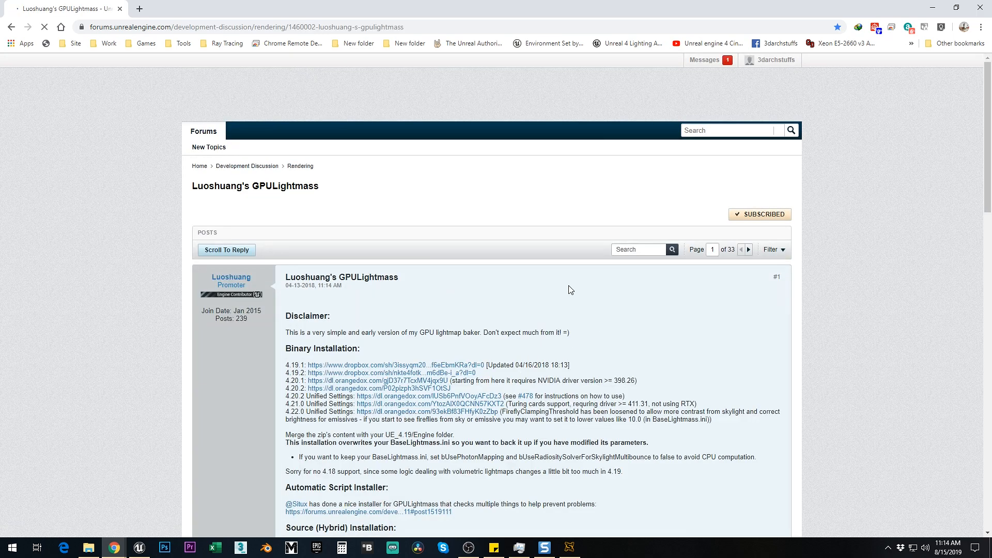
# Examine the thread's Binary Installation section, highlighting the 4.22.0 Unified Settings entry and its download link.
pyautogui.scroll(-3, 851, 328)
pyautogui.scroll(-2, 852, 323)
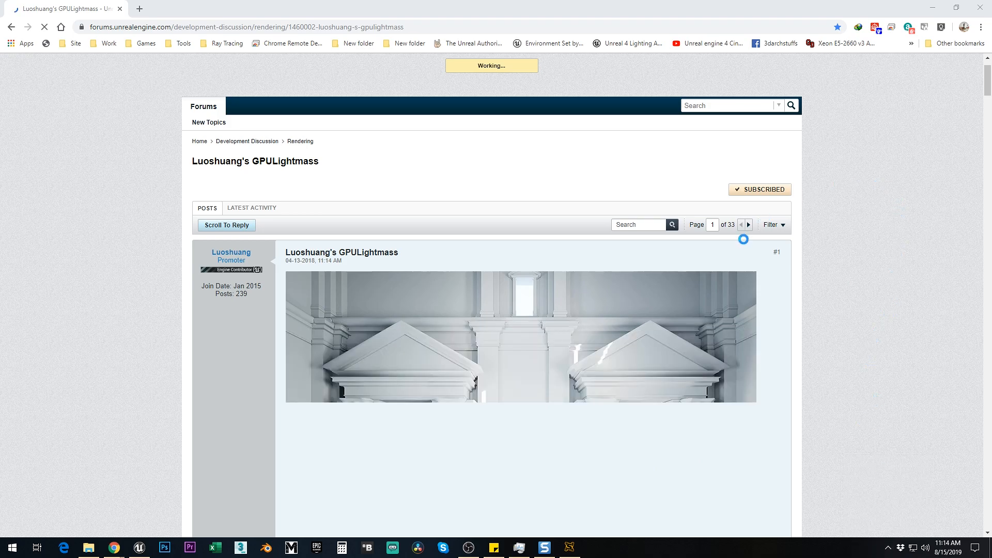
pyautogui.scroll(-9, 544, 249)
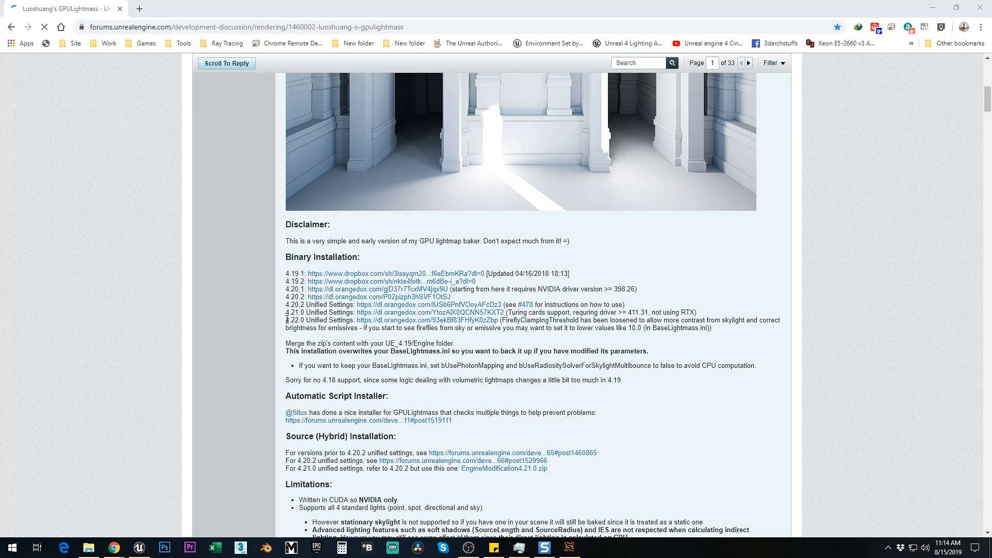
pyautogui.moveTo(287, 320); pyautogui.dragTo(740, 324)
pyautogui.click(728, 337)
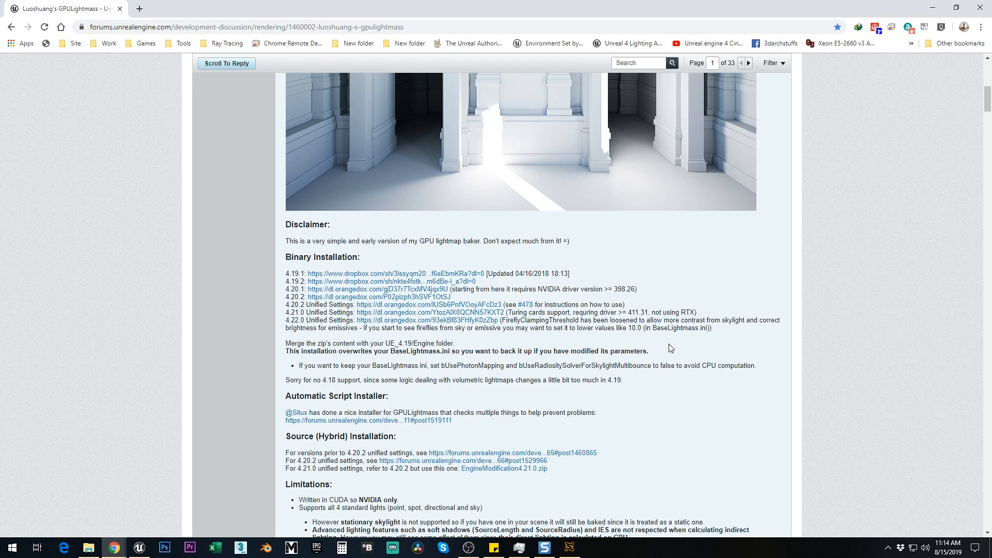
pyautogui.moveTo(356, 320); pyautogui.dragTo(499, 321)
pyautogui.click(488, 343)
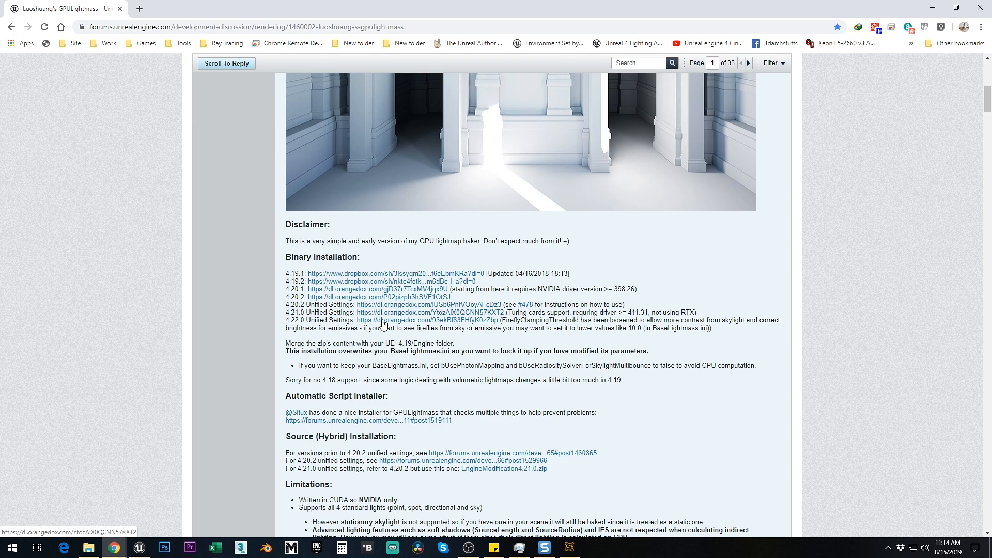
# Switch to File Explorer.
pyautogui.click(88, 548)
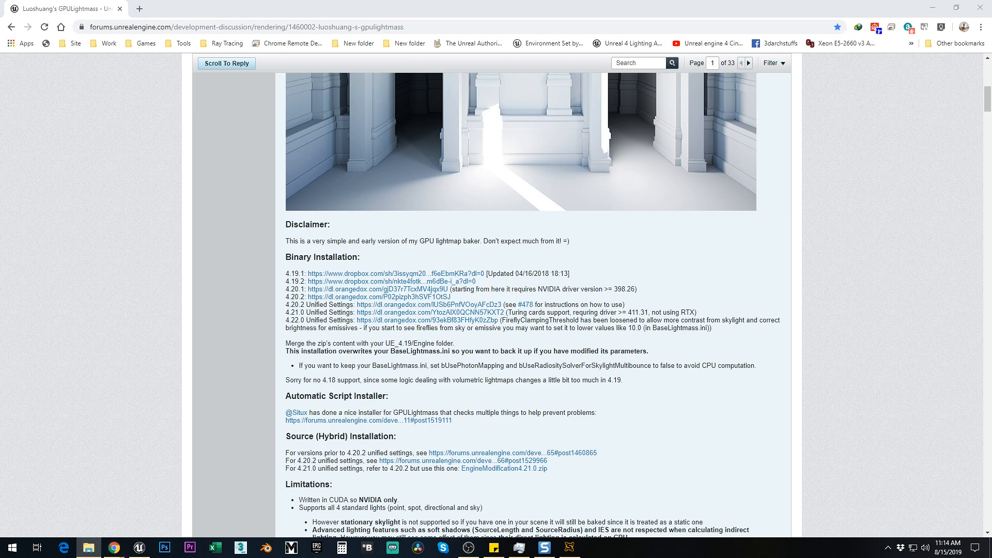